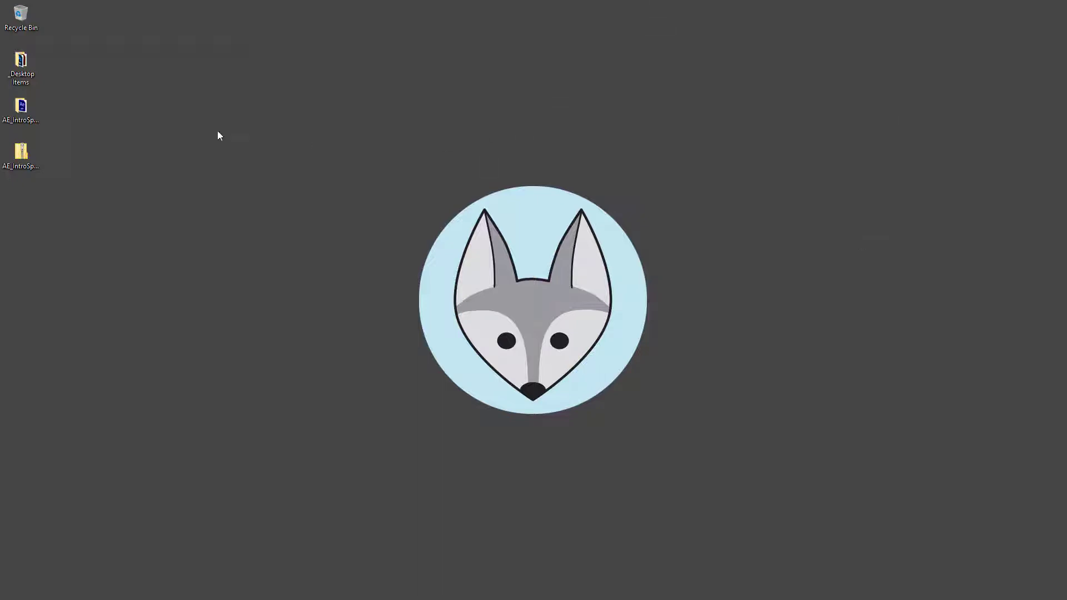
Open the AE_IntroSpeedGraph folder on the desktop and preview the Cicada01 artwork inside its (Footage) folder.
{"action": "double_click", "coordinate": [23, 109]}
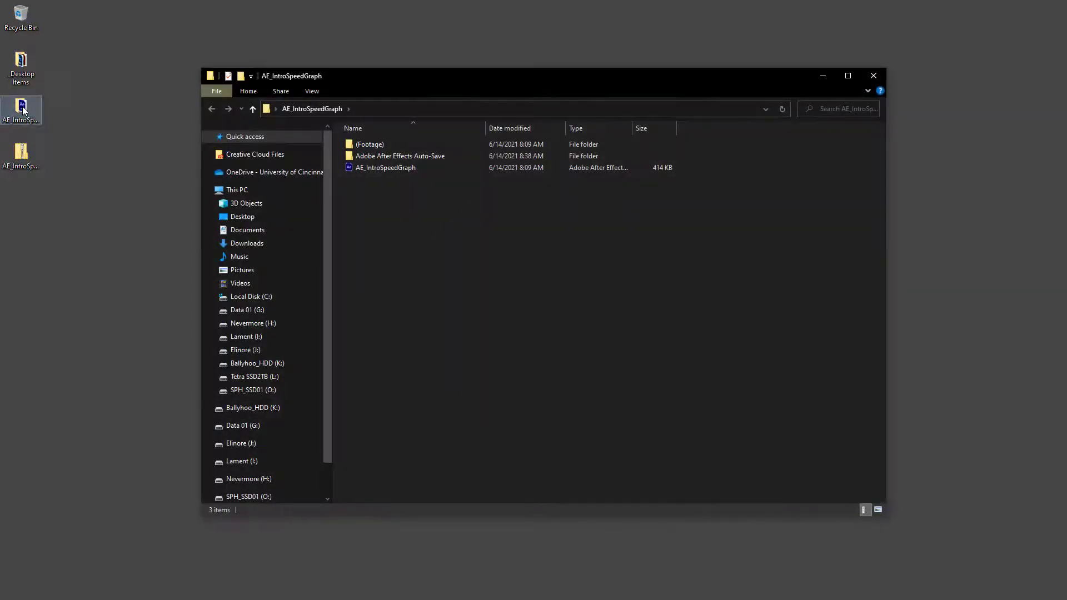
{"action": "left_click_drag", "start_coordinate": [445, 82], "coordinate": [529, 73]}
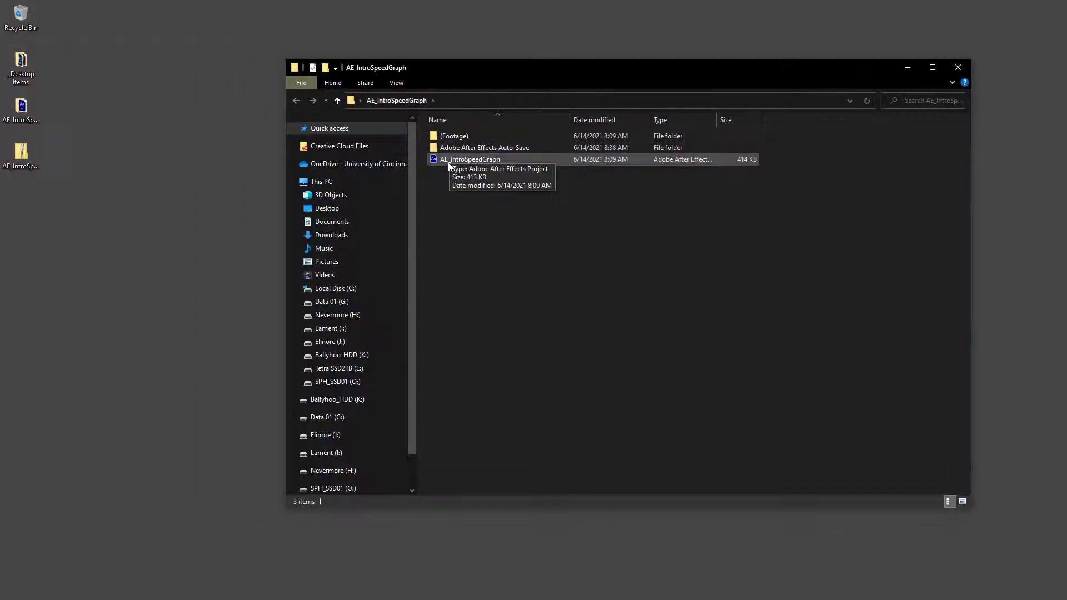
{"action": "double_click", "coordinate": [451, 138]}
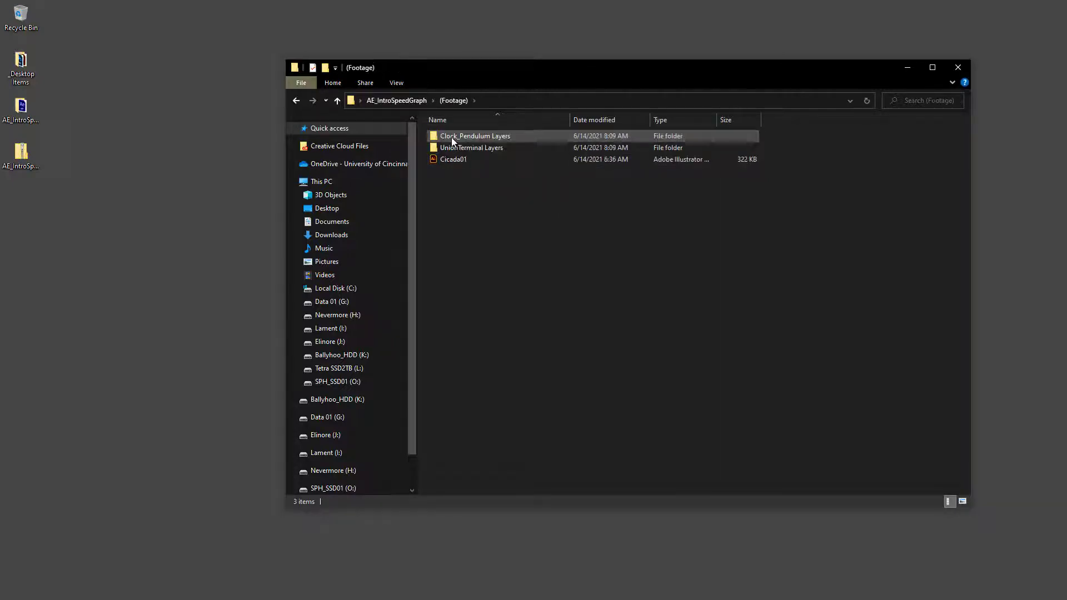
{"action": "left_click", "coordinate": [447, 160]}
{"action": "key", "text": "space"}
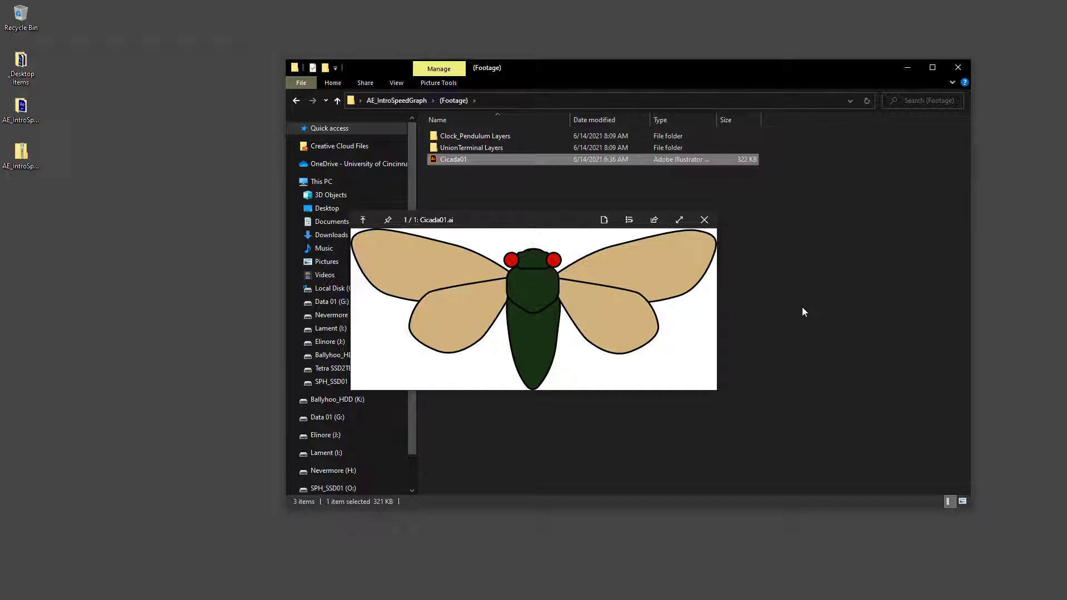
{"action": "key", "text": "space"}
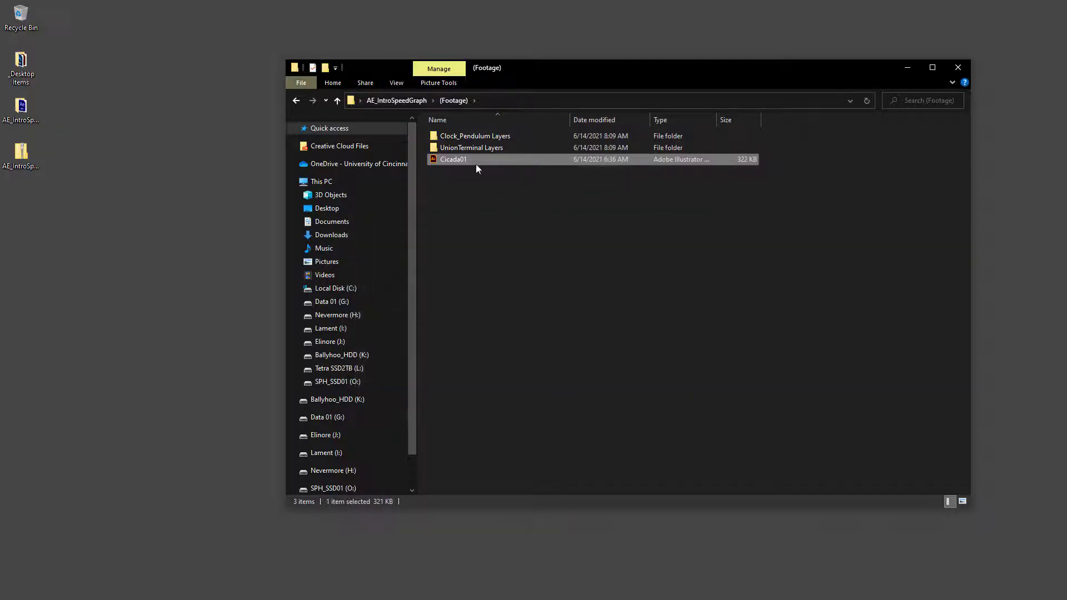
Preview the UnionTerminal illustration in the UnionTerminal Layers folder and close the preview.
{"action": "double_click", "coordinate": [465, 146]}
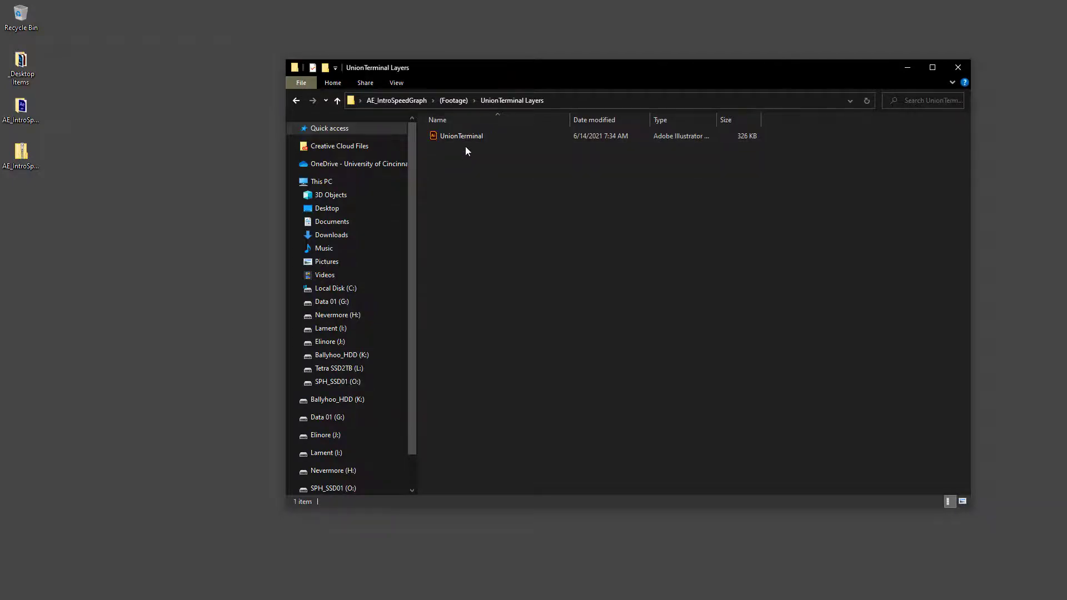
{"action": "left_click", "coordinate": [469, 137]}
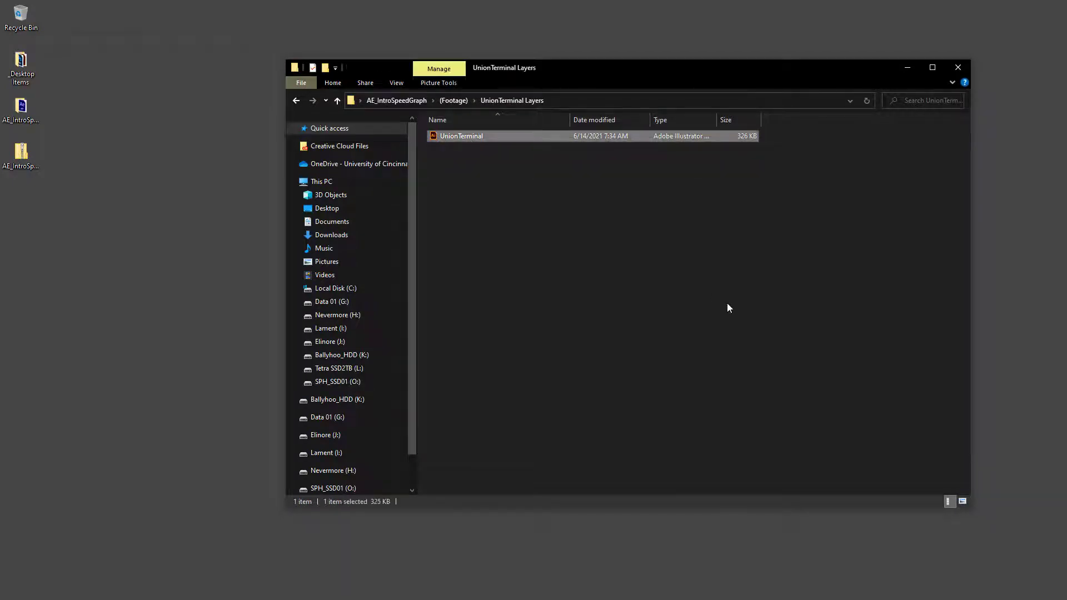
{"action": "key", "text": "space"}
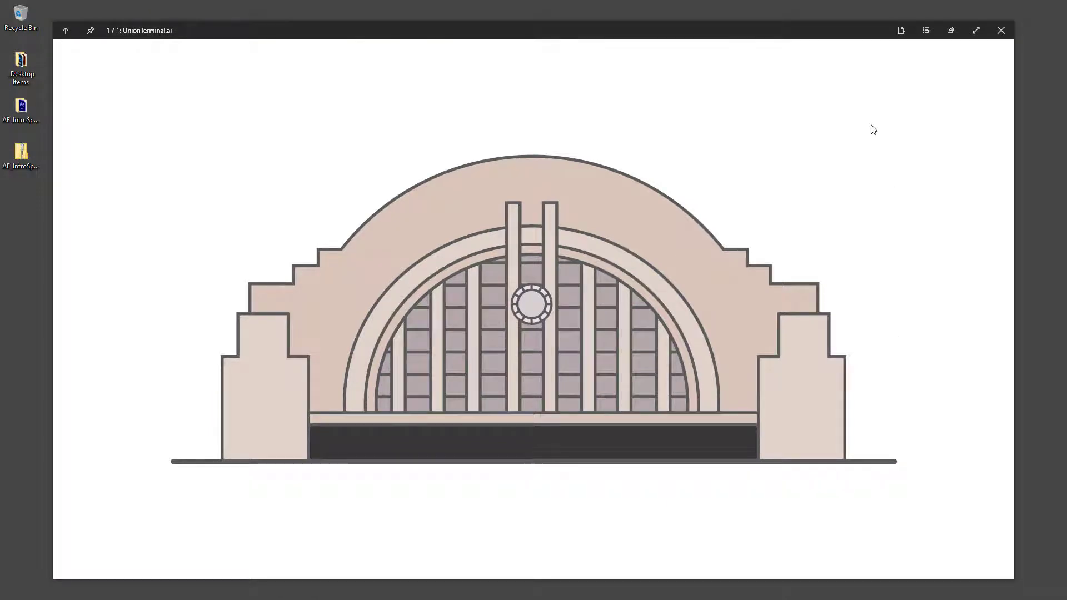
{"action": "key", "text": "space"}
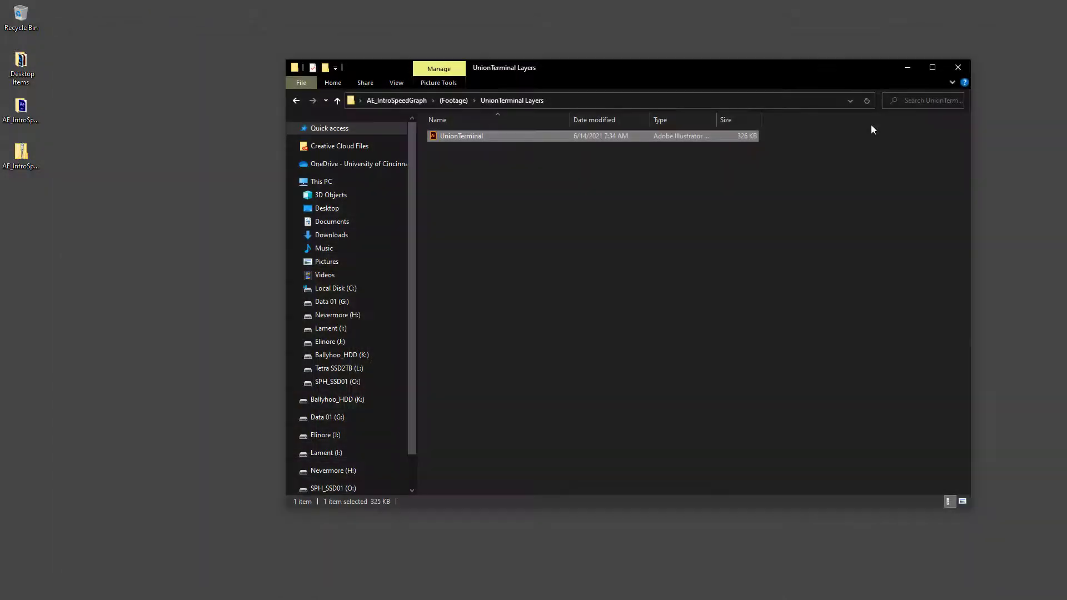
Preview the Clock_Pendulum Photoshop file in the Clock_Pendulum Layers folder and close the preview.
{"action": "left_click", "coordinate": [337, 101]}
{"action": "double_click", "coordinate": [471, 136]}
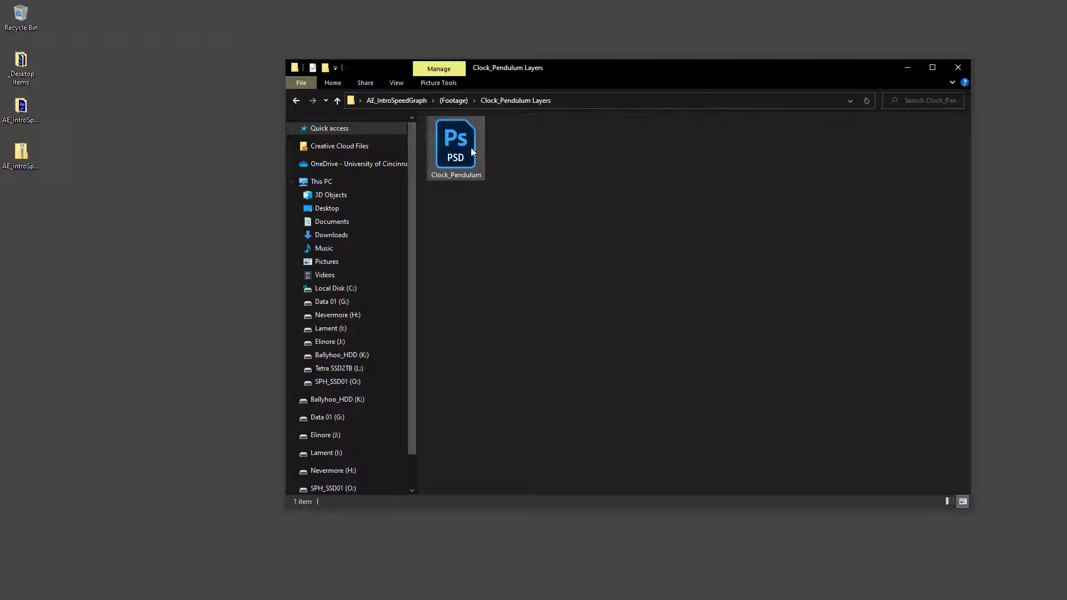
{"action": "left_click", "coordinate": [472, 136]}
{"action": "key", "text": "space"}
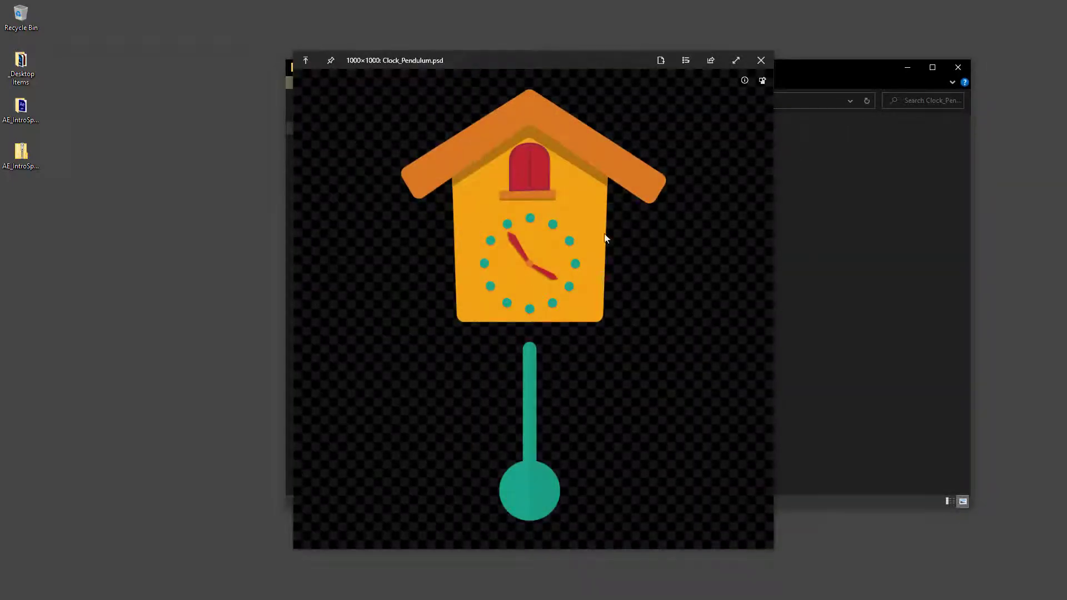
{"action": "left_click", "coordinate": [759, 65]}
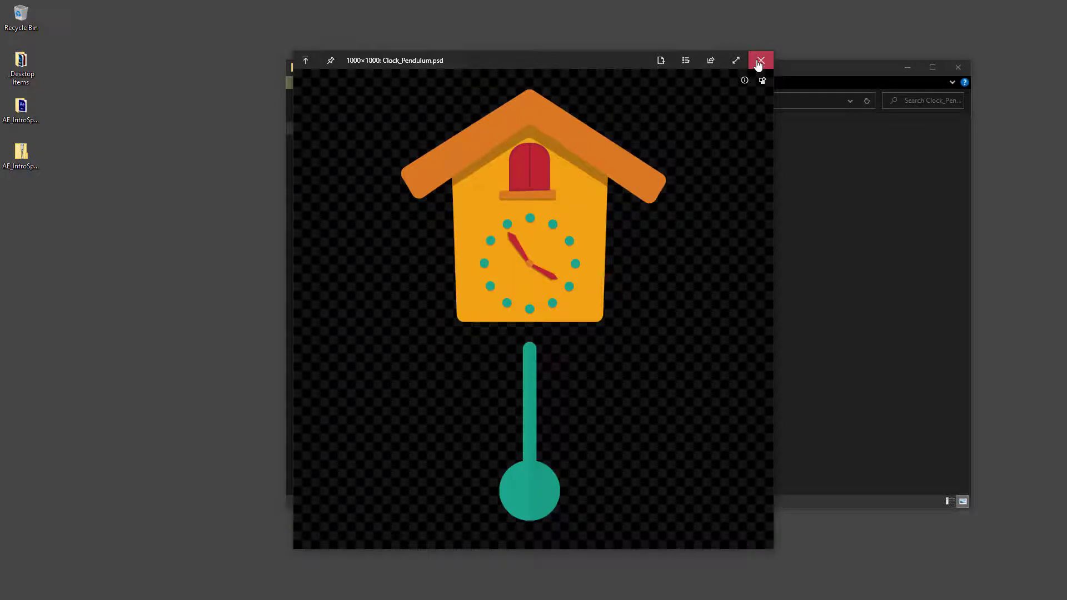
{"action": "left_click", "coordinate": [759, 64]}
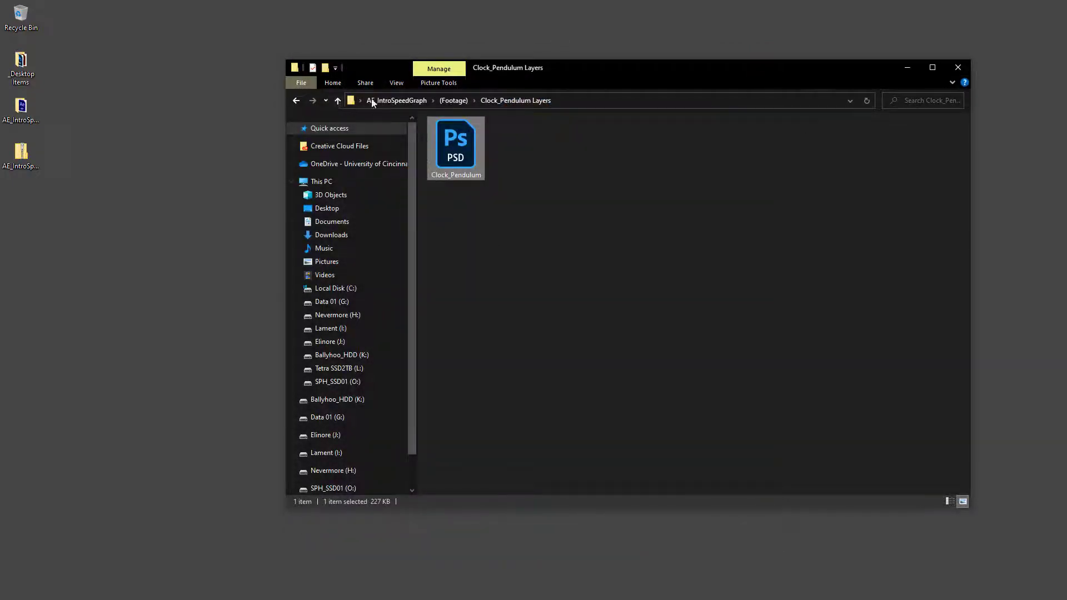
Return to the AE_IntroSpeedGraph folder and open the AE_IntroSpeedGraph project in After Effects.
{"action": "left_click", "coordinate": [338, 101]}
{"action": "left_click", "coordinate": [337, 101]}
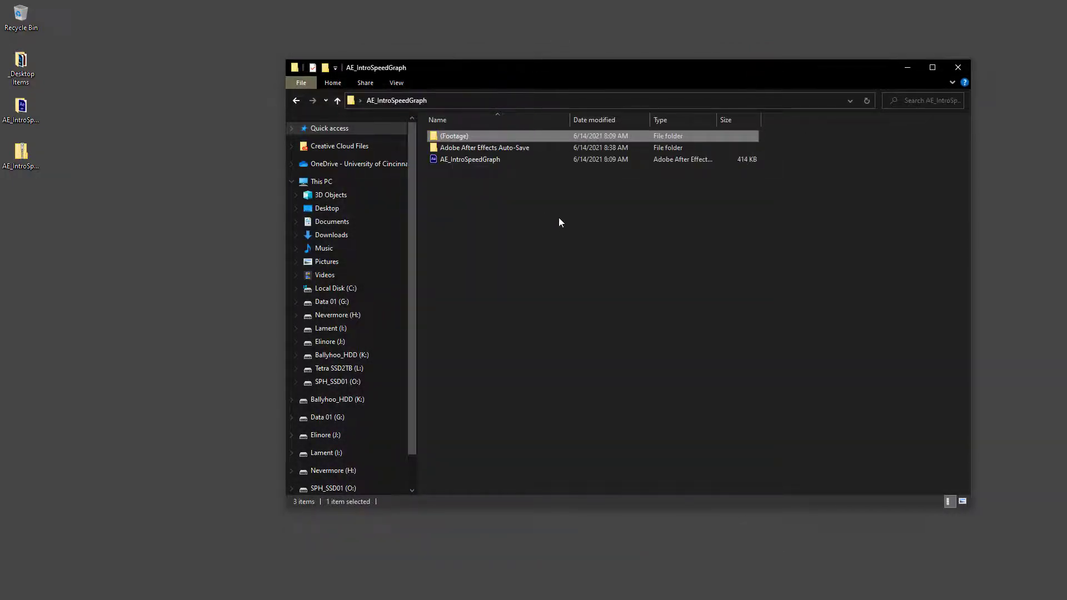
{"action": "double_click", "coordinate": [471, 162]}
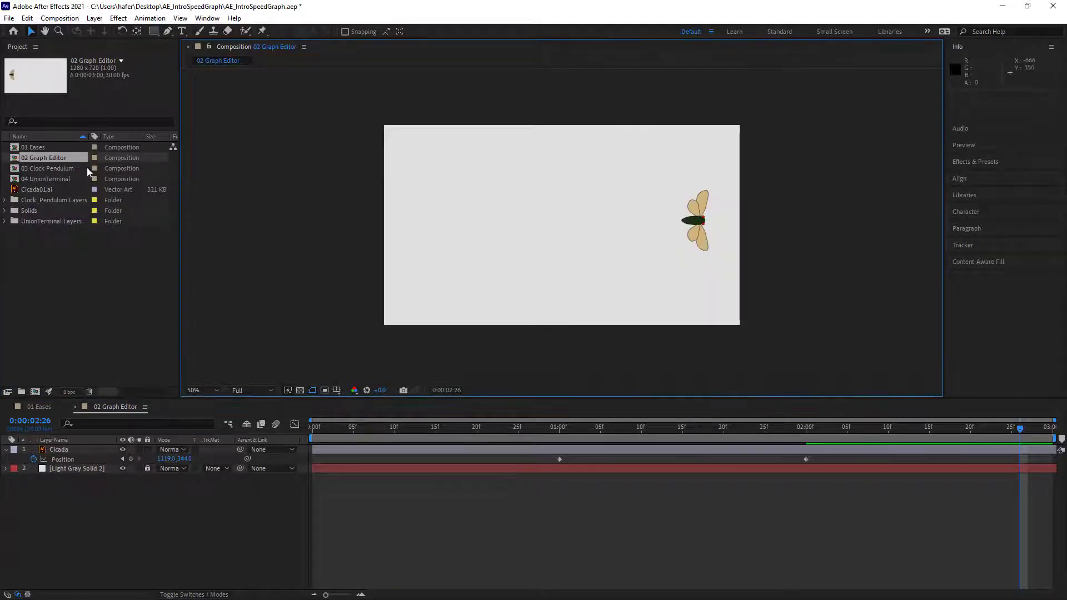
Close the 02 Graph Editor composition, open 01 Eases, and play back its animation.
{"action": "left_click", "coordinate": [75, 407]}
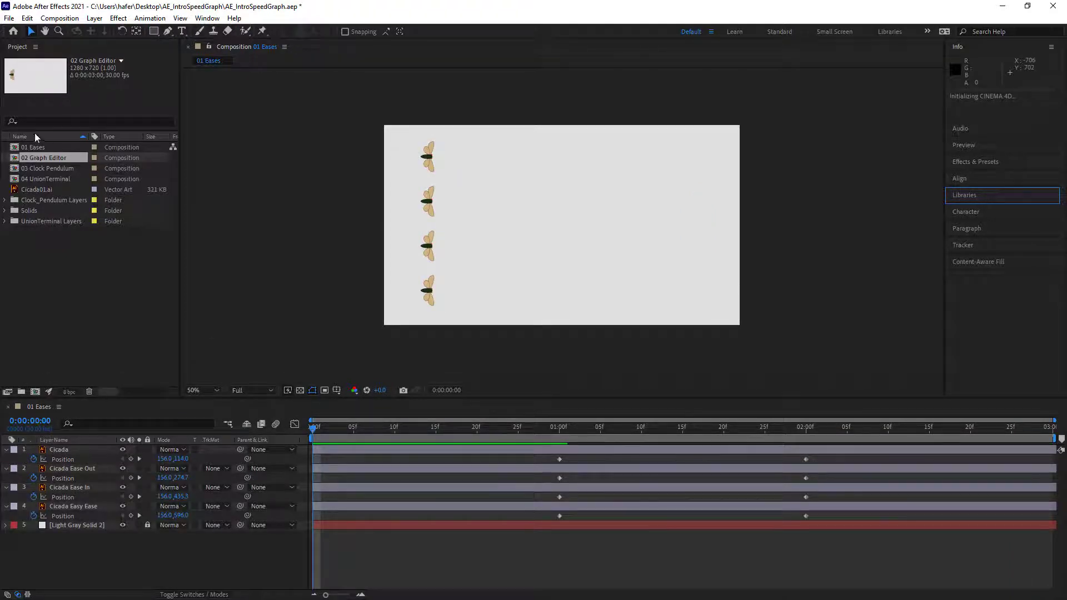
{"action": "left_click", "coordinate": [33, 148]}
{"action": "double_click", "coordinate": [15, 149]}
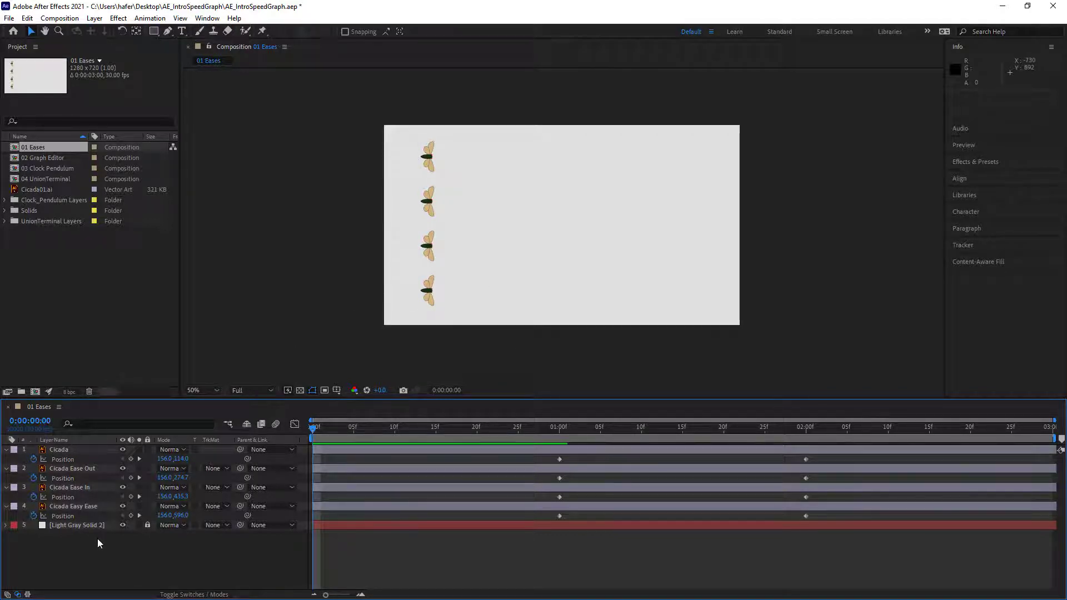
{"action": "key", "text": "space"}
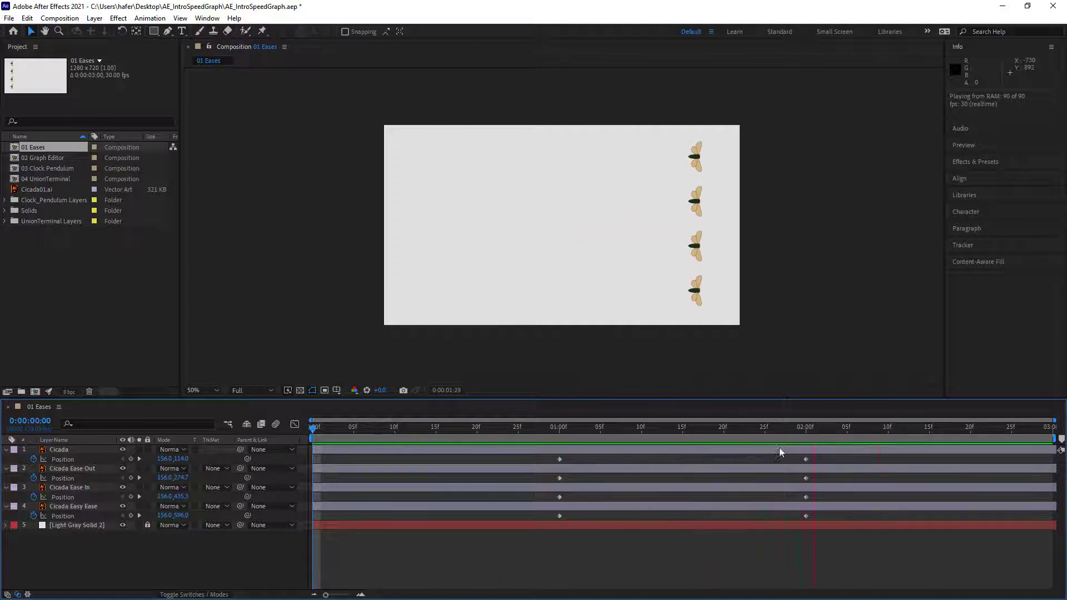
{"action": "key", "text": "space"}
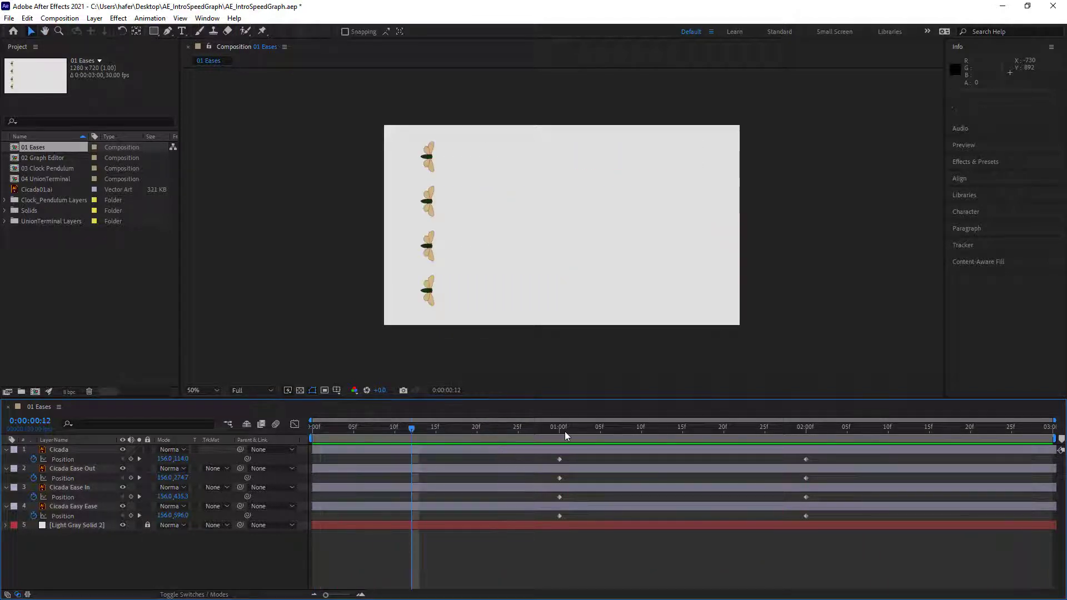
At 0:00:01:00, examine the Cicada layer's first Position keyframe and its motion path up close.
{"action": "left_click", "coordinate": [565, 432]}
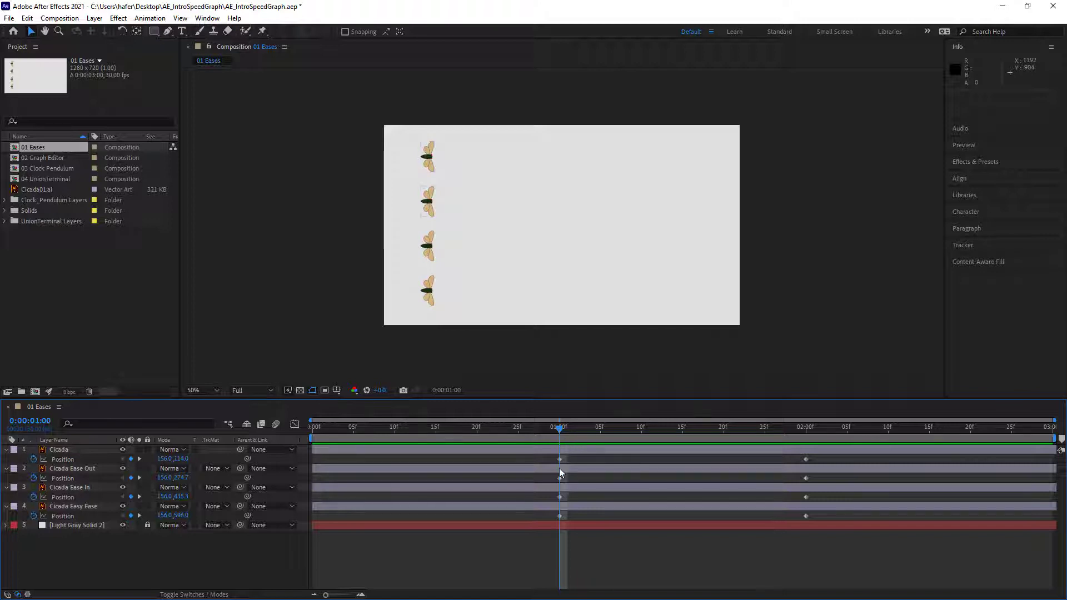
{"action": "left_click", "coordinate": [59, 450]}
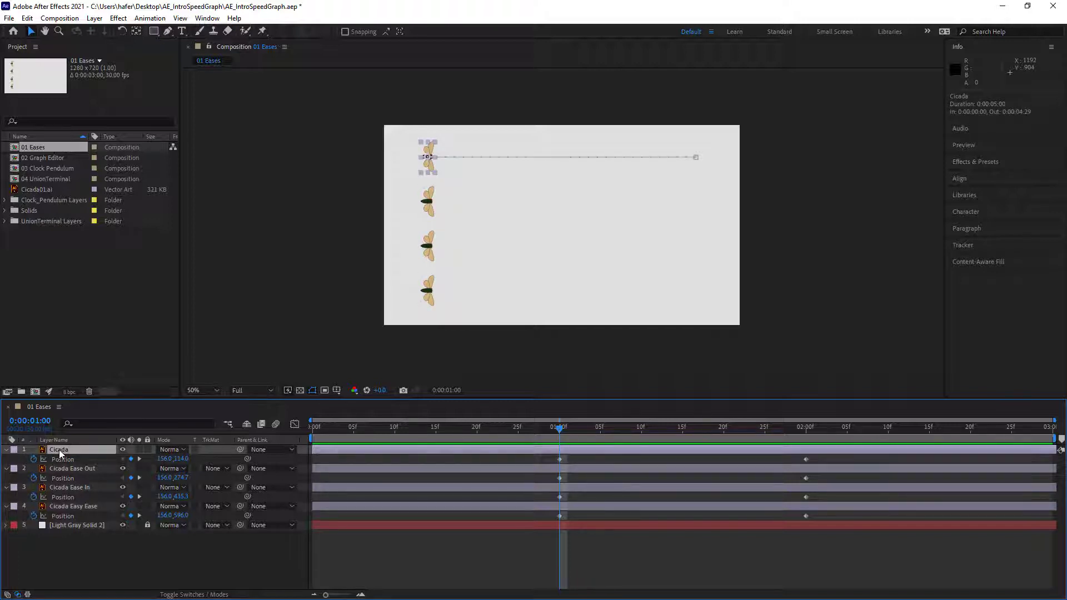
{"action": "key", "text": "u"}
{"action": "key", "text": "u"}
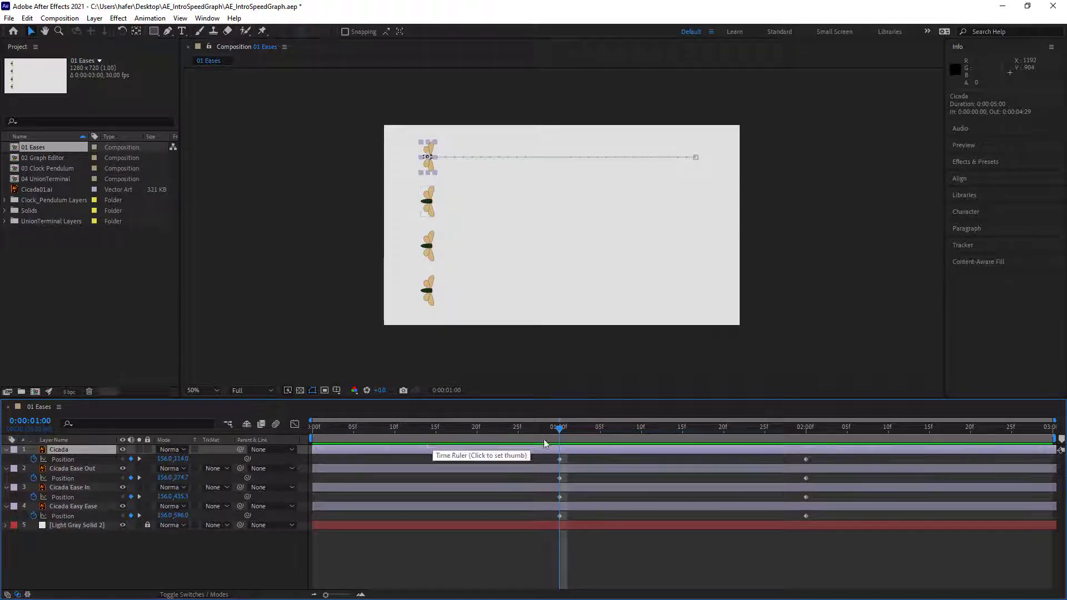
{"action": "left_click", "coordinate": [561, 459]}
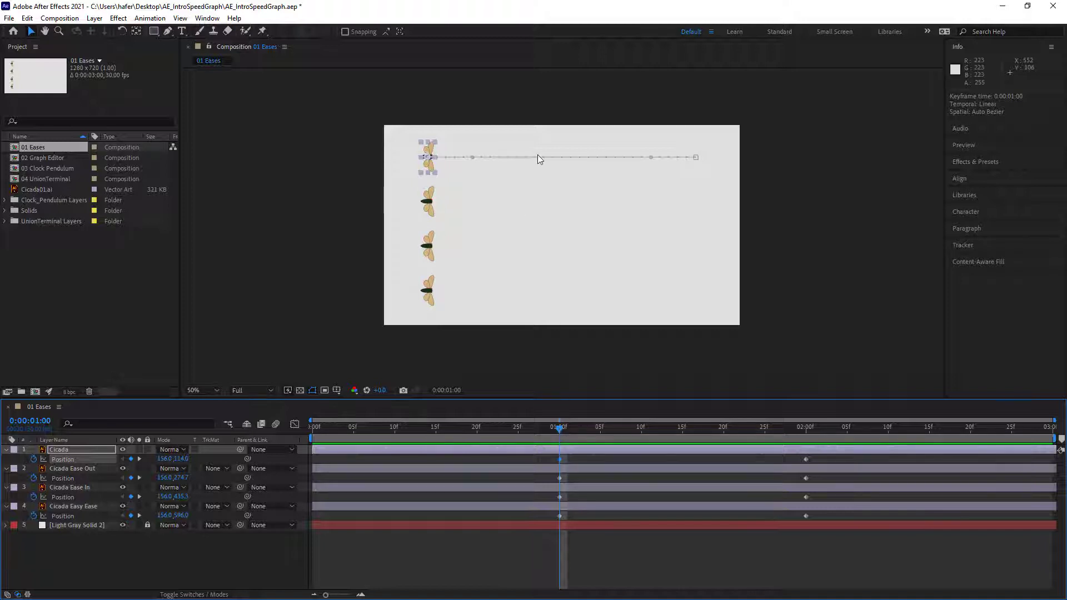
{"action": "key", "text": "period"}
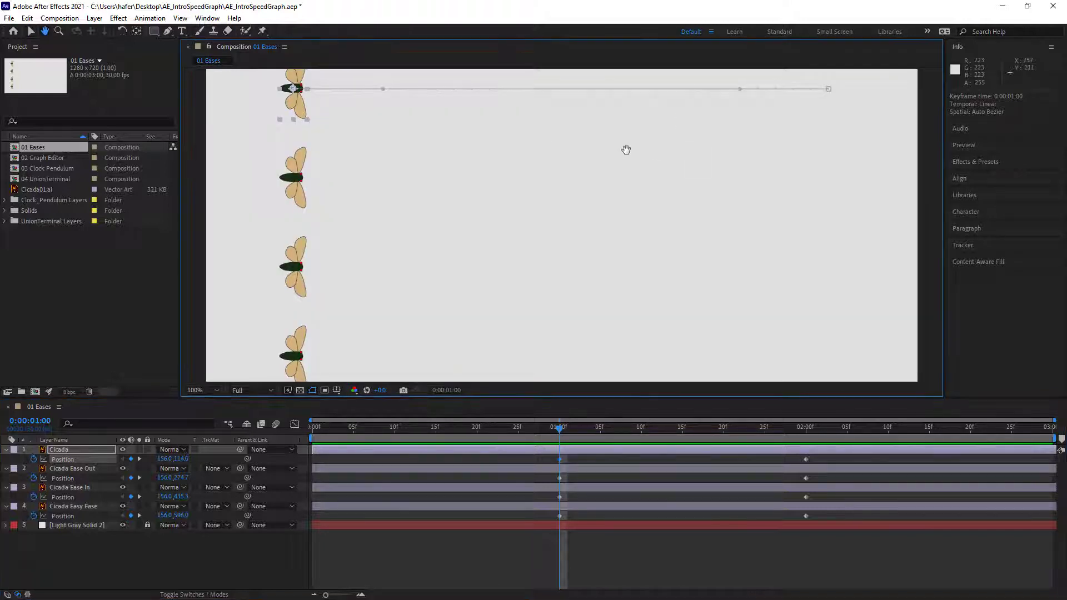
{"action": "left_click_drag", "start_coordinate": [624, 150], "coordinate": [619, 207]}
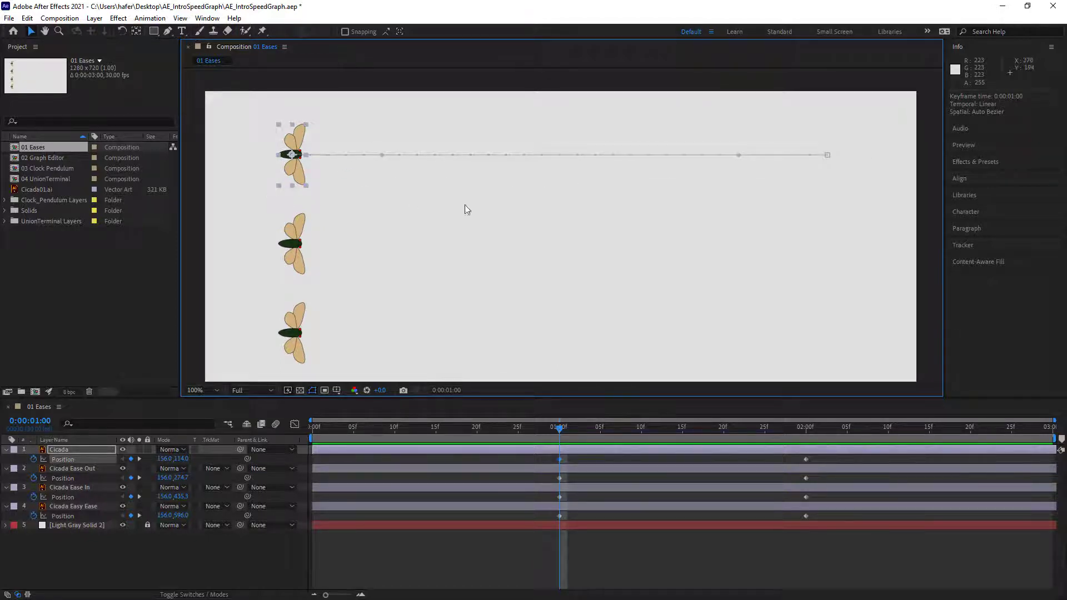
Apply Easy Ease Out to the Cicada Ease Out layer's Position keyframe at 0:00:01:00.
{"action": "left_click", "coordinate": [68, 470]}
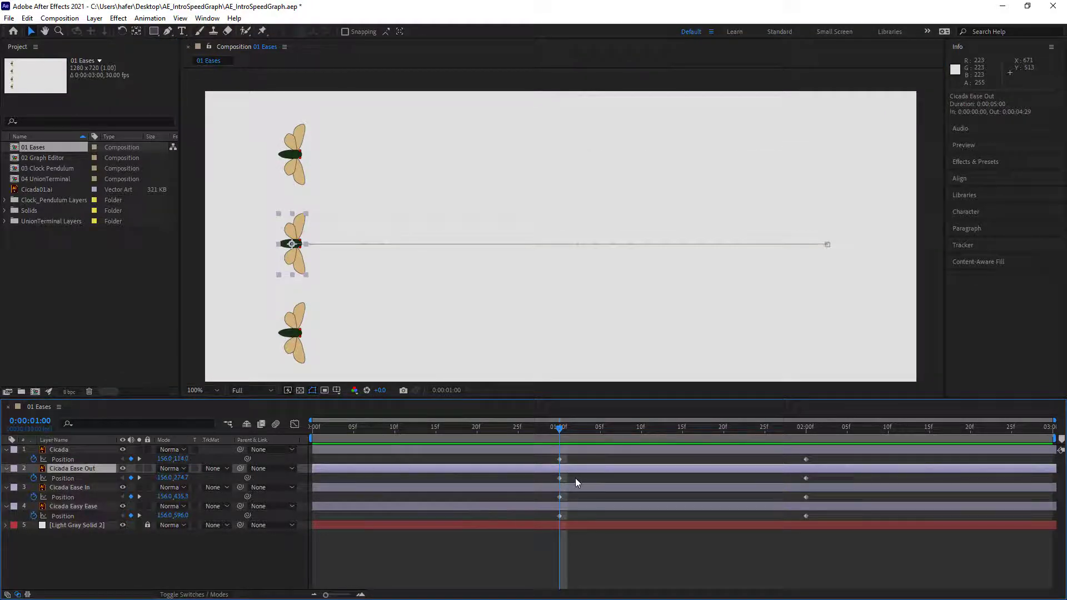
{"action": "left_click", "coordinate": [560, 478]}
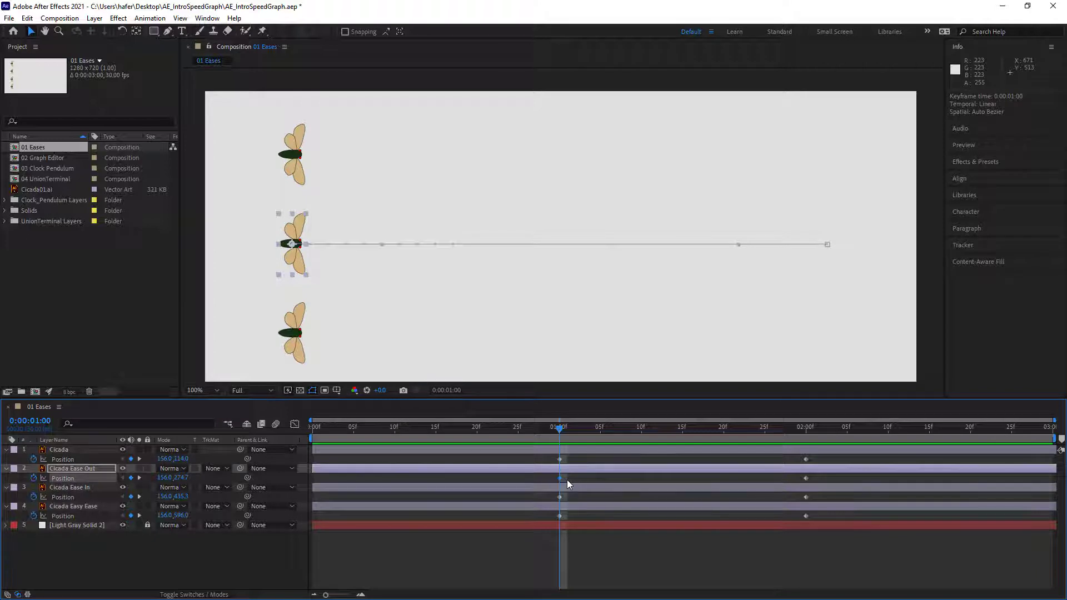
{"action": "right_click", "coordinate": [560, 478]}
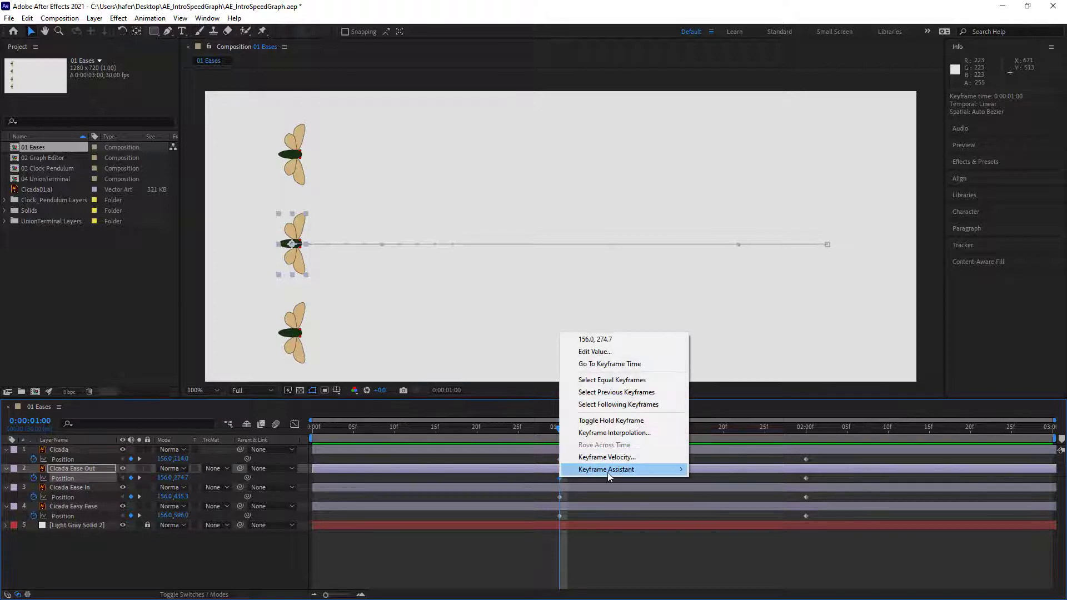
{"action": "mouse_move", "coordinate": [608, 471]}
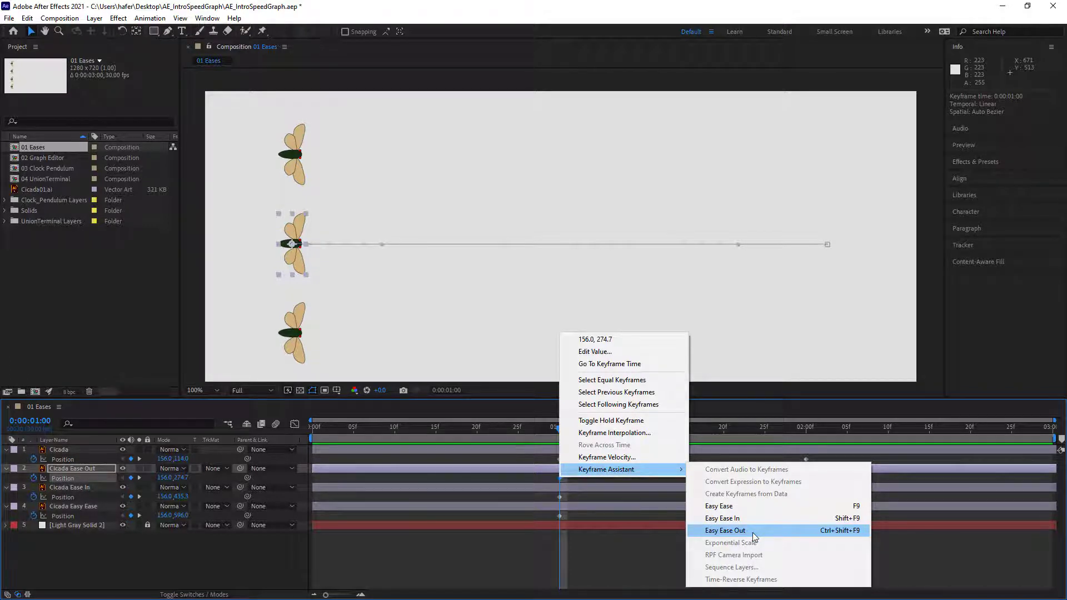
{"action": "left_click", "coordinate": [753, 533]}
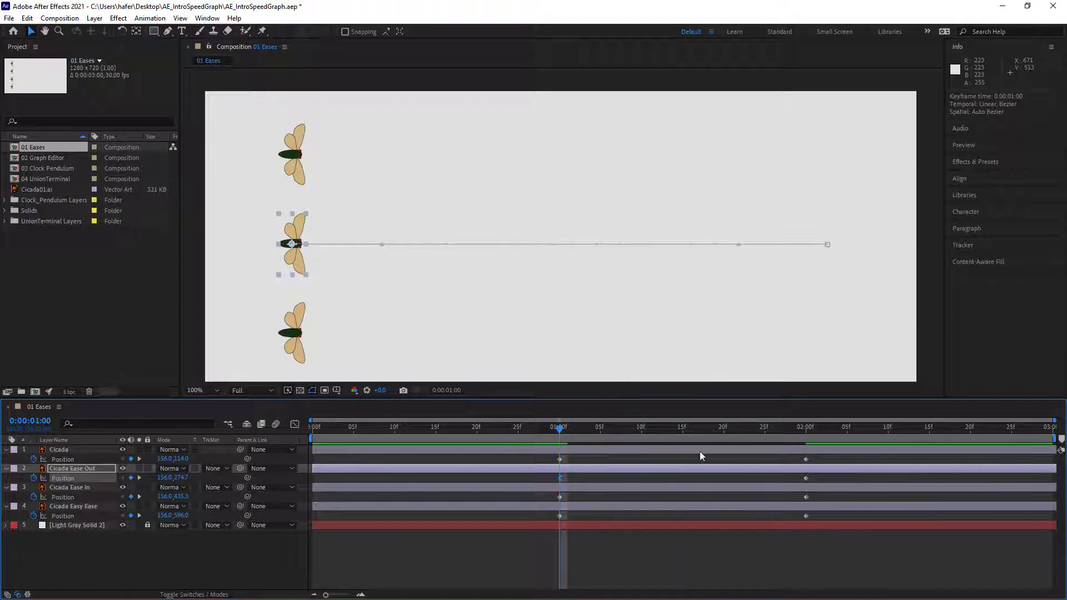
Play back the composition to compare the eased cicada with the others, then set the current time to 0:00:00:27.
{"action": "key", "text": "space"}
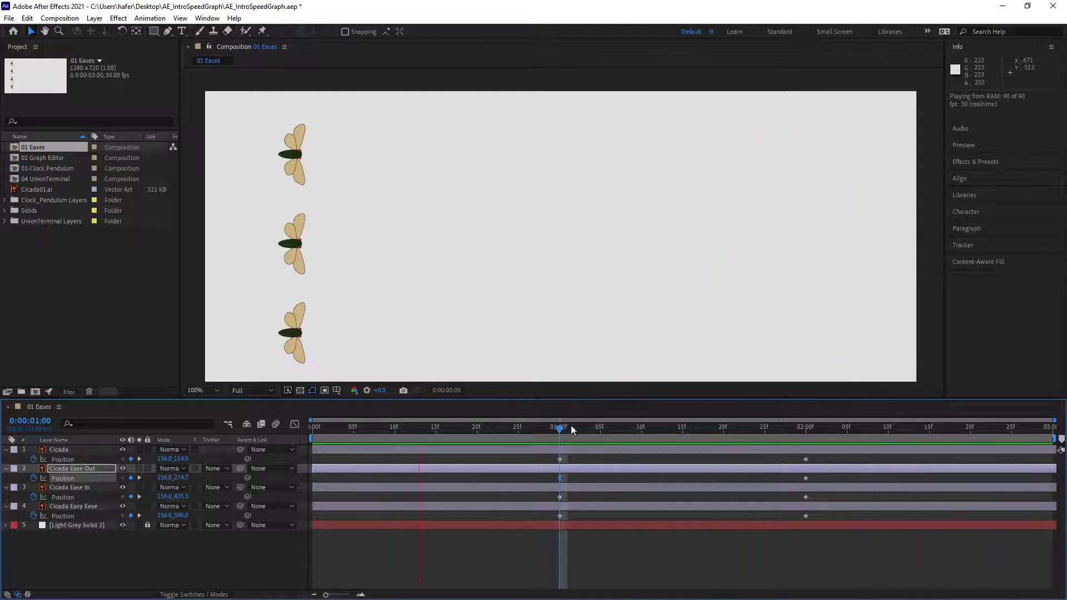
{"action": "key", "text": "space"}
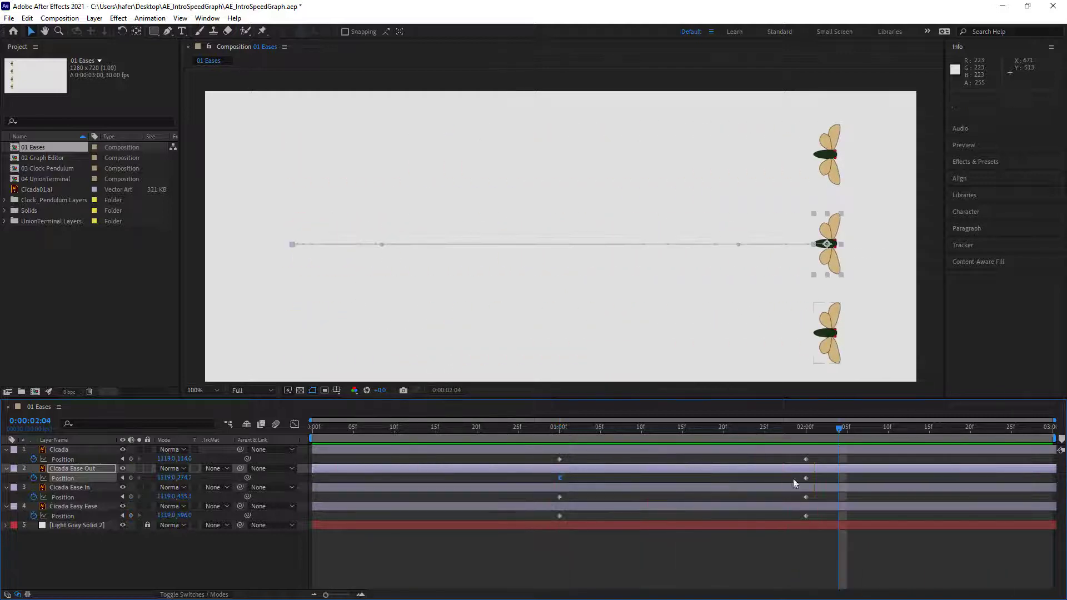
{"action": "left_click_drag", "start_coordinate": [639, 433], "coordinate": [537, 439]}
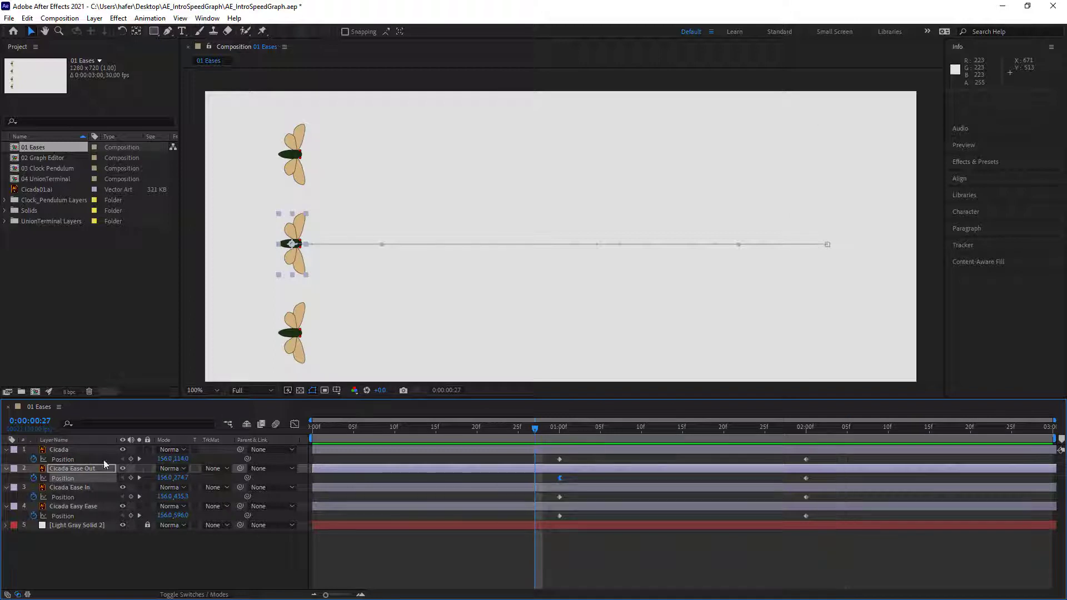
Apply Easy Ease In to the Cicada Ease In layer's Position keyframe at 0:00:02:00.
{"action": "left_click", "coordinate": [81, 491]}
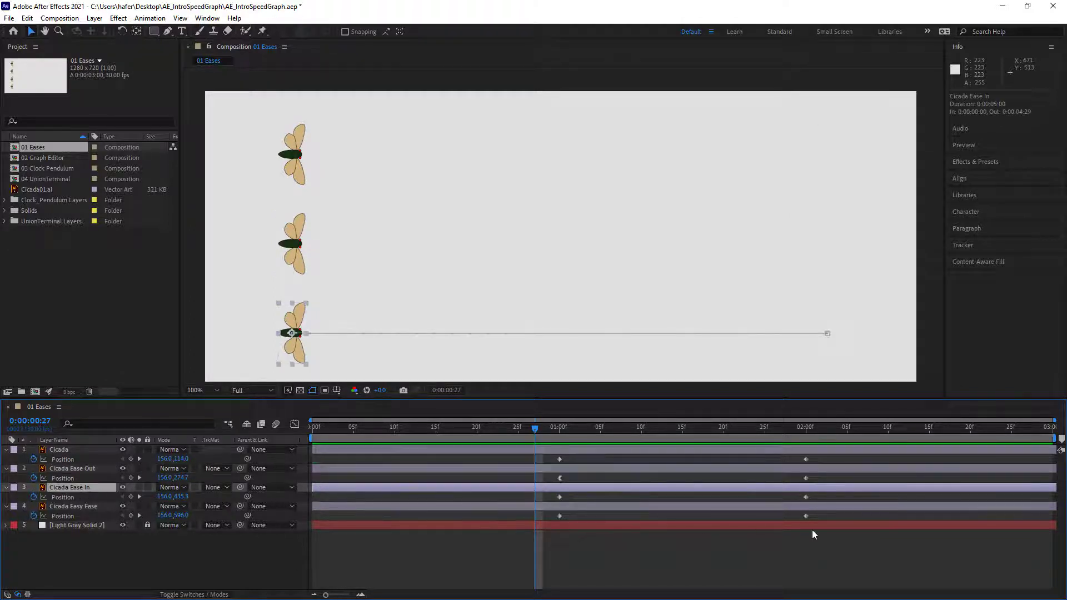
{"action": "left_click", "coordinate": [806, 497]}
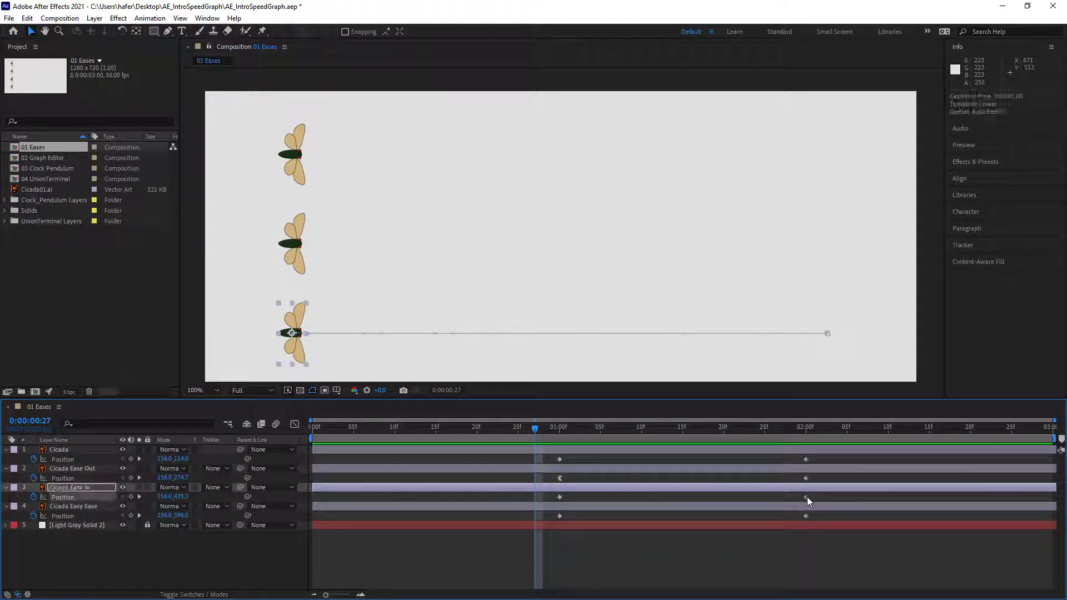
{"action": "right_click", "coordinate": [804, 498]}
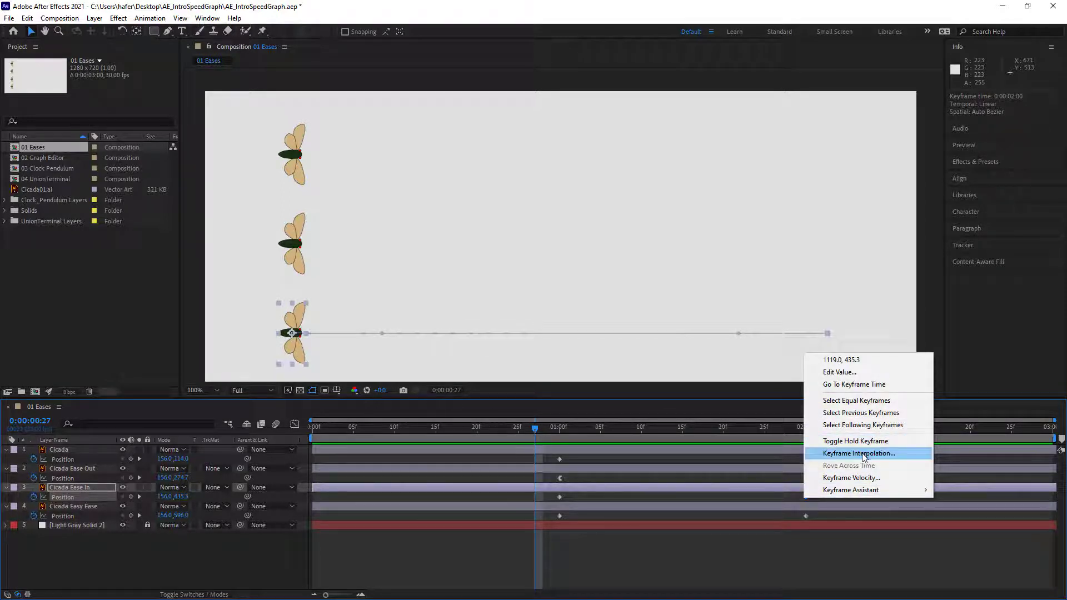
{"action": "mouse_move", "coordinate": [867, 491]}
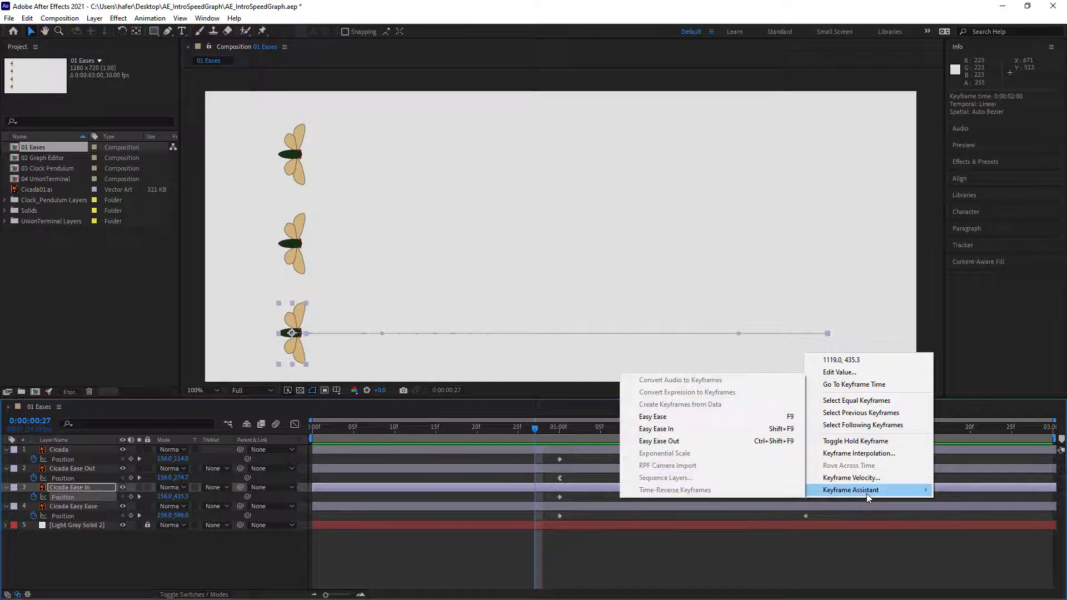
{"action": "left_click", "coordinate": [663, 441]}
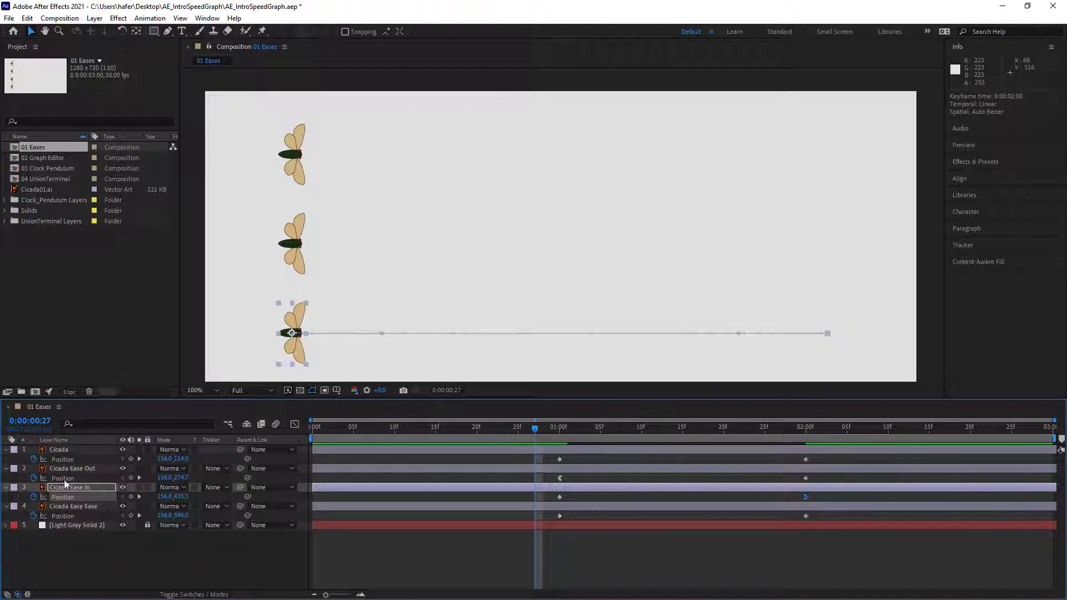
Select the Cicada, Cicada Ease Out and Cicada Ease In layers and play back the composition to compare their motion.
{"action": "left_click", "coordinate": [58, 449]}
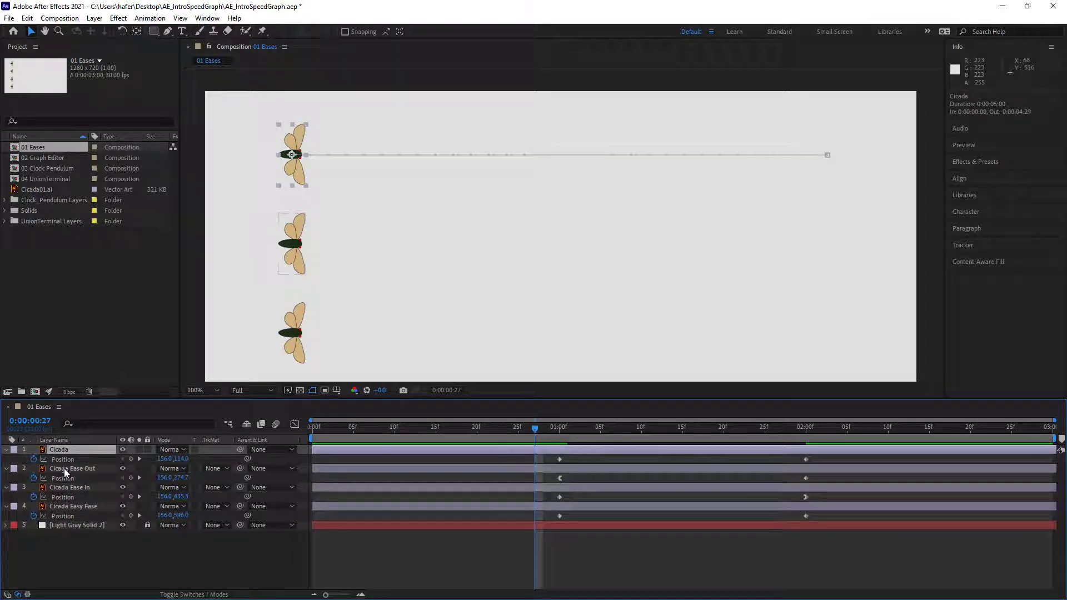
{"action": "left_click", "coordinate": [65, 469], "text": "shift"}
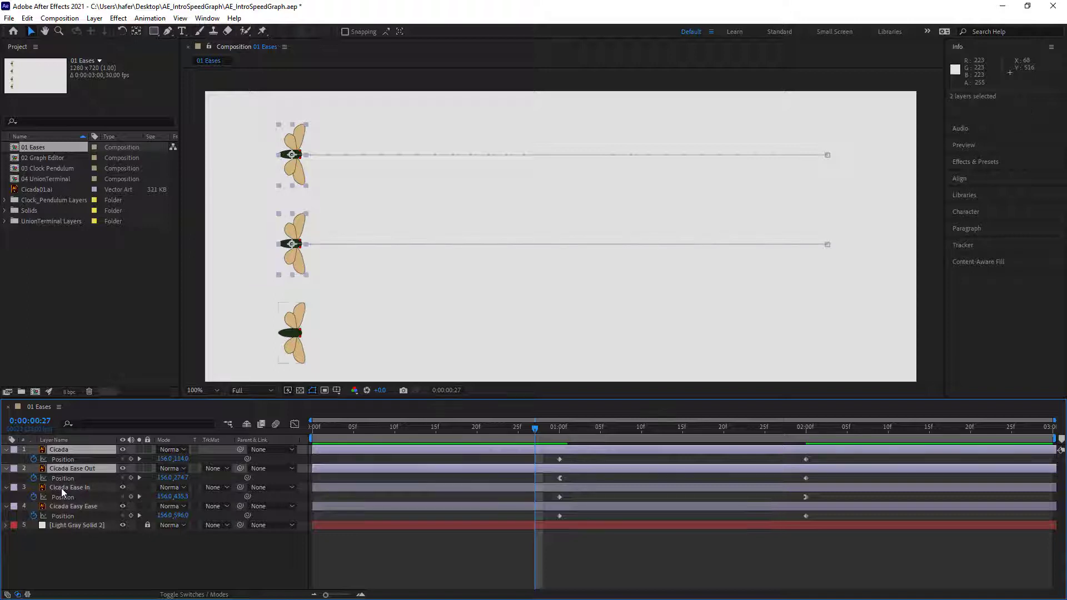
{"action": "left_click", "coordinate": [61, 488], "text": "shift"}
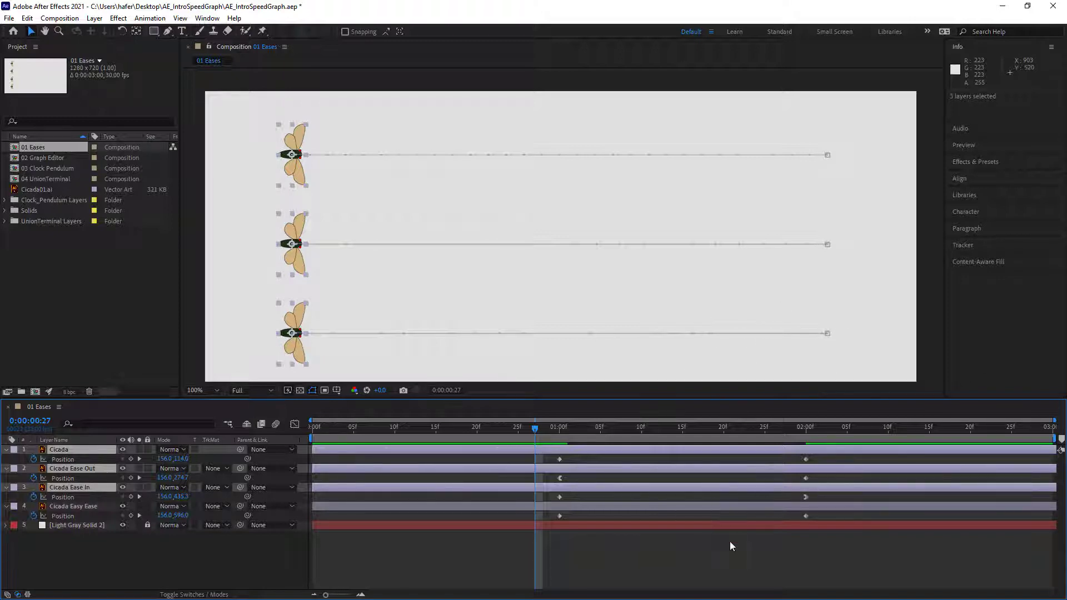
{"action": "key", "text": "space"}
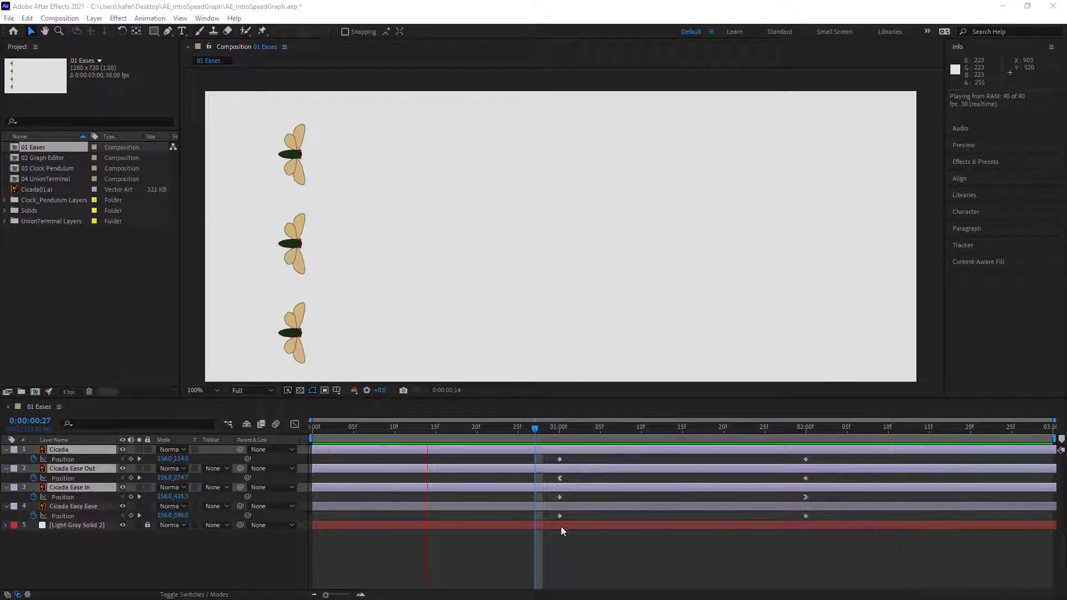
{"action": "left_click", "coordinate": [545, 350]}
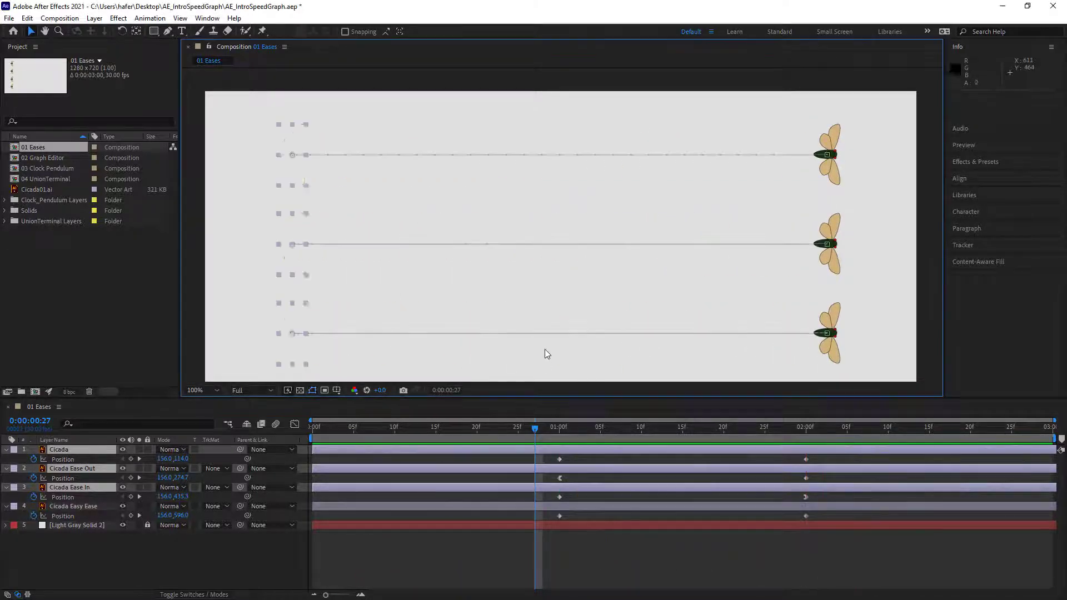
Apply Easy Ease to both Position keyframes of the Cicada Easy Ease layer, at 0:00:01:00 and 0:00:02:00.
{"action": "left_click", "coordinate": [559, 516]}
{"action": "mouse_move", "coordinate": [806, 516]}
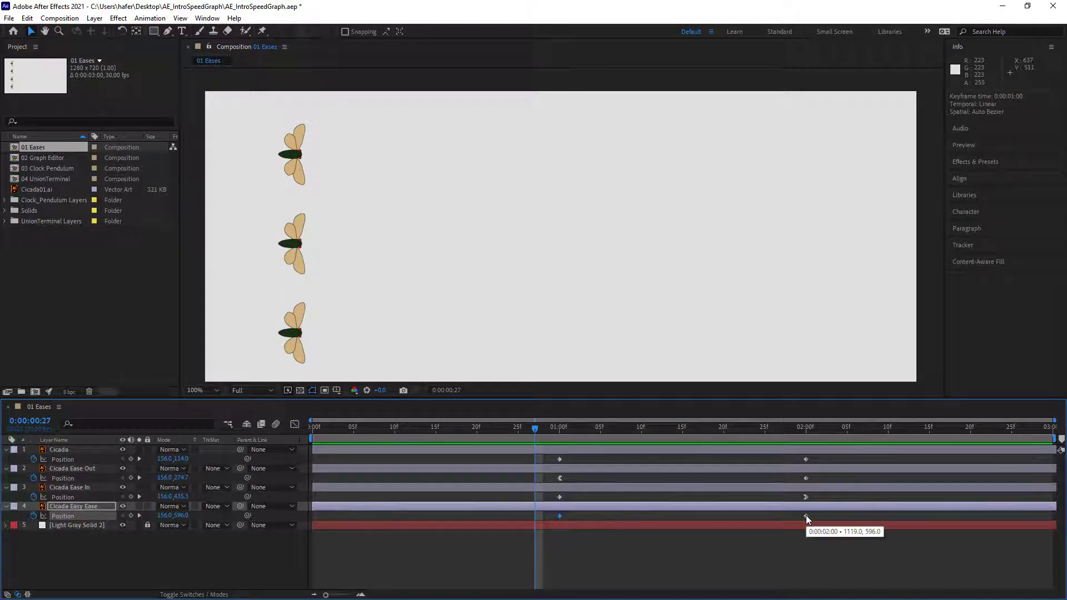
{"action": "right_click", "coordinate": [806, 515]}
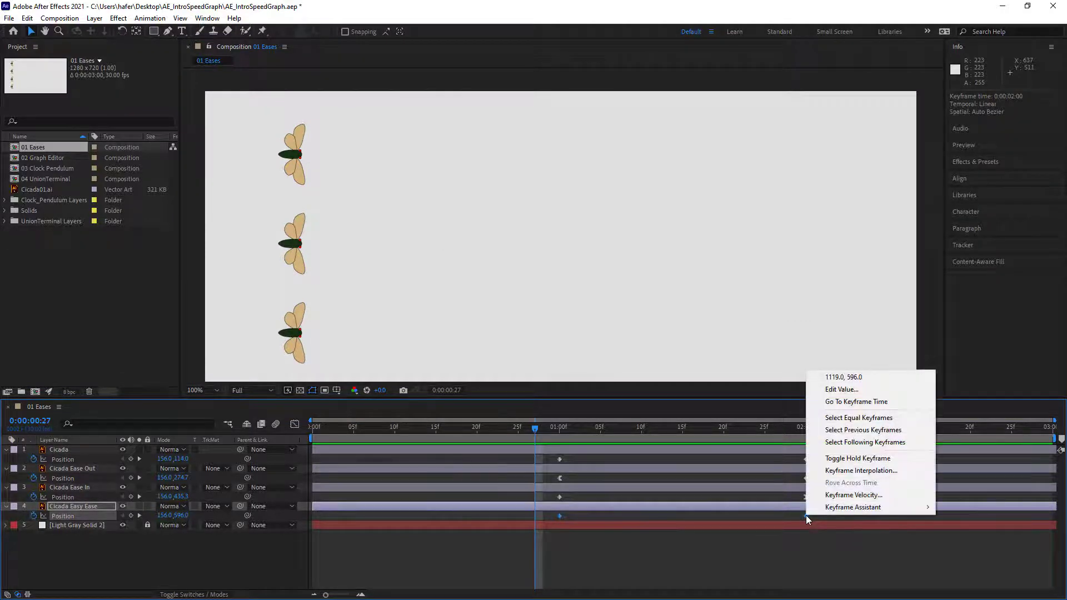
{"action": "mouse_move", "coordinate": [875, 513]}
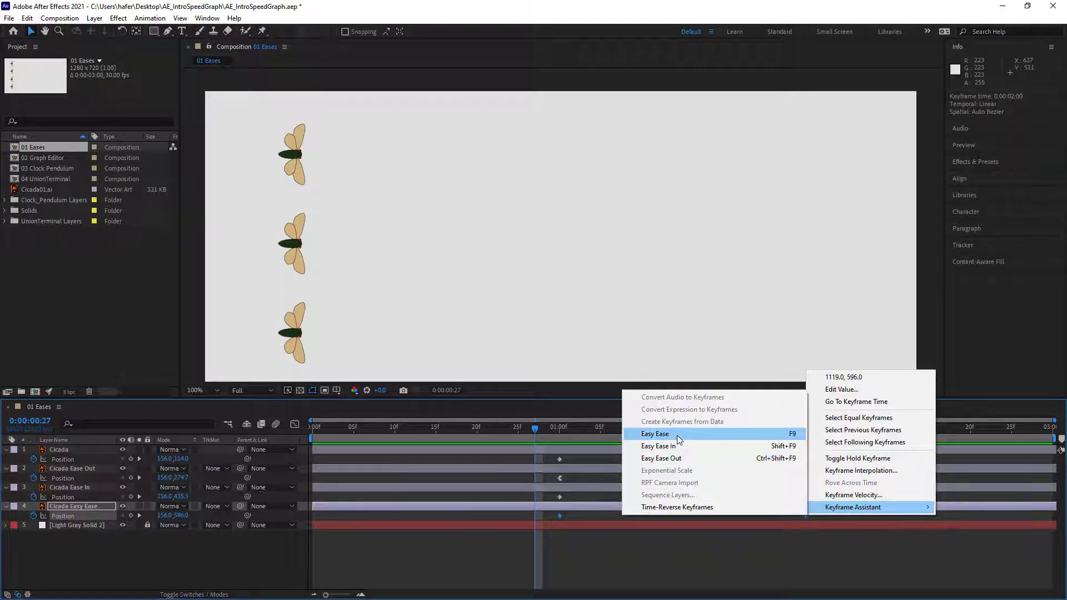
{"action": "left_click", "coordinate": [655, 434]}
Play back the animation from 0:00:00:00 and compare the lowest cicada's motion with the other cicadas up close.
{"action": "left_click_drag", "start_coordinate": [536, 432], "coordinate": [313, 438]}
{"action": "key", "text": "space"}
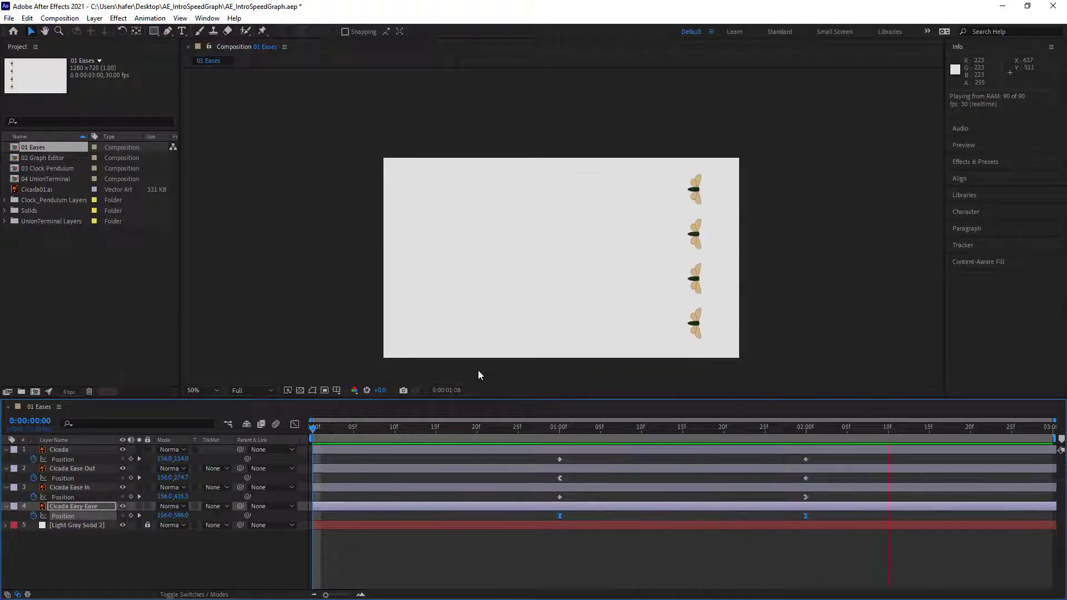
{"action": "scroll", "coordinate": [495, 356], "scroll_direction": "up", "scroll_amount": 2}
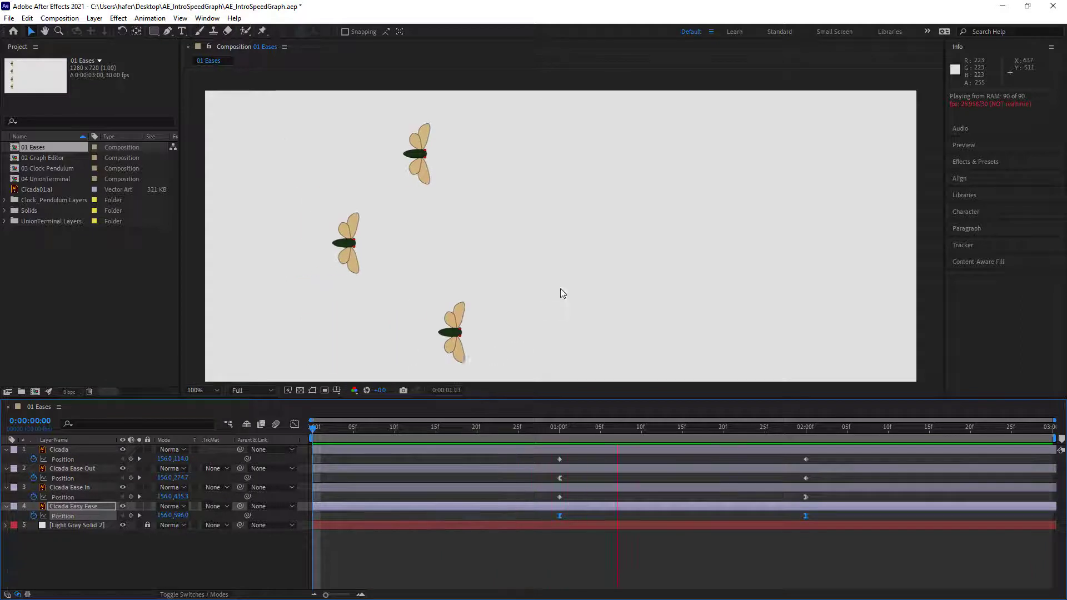
{"action": "left_click_drag", "start_coordinate": [543, 307], "coordinate": [552, 195]}
{"action": "key", "text": "space"}
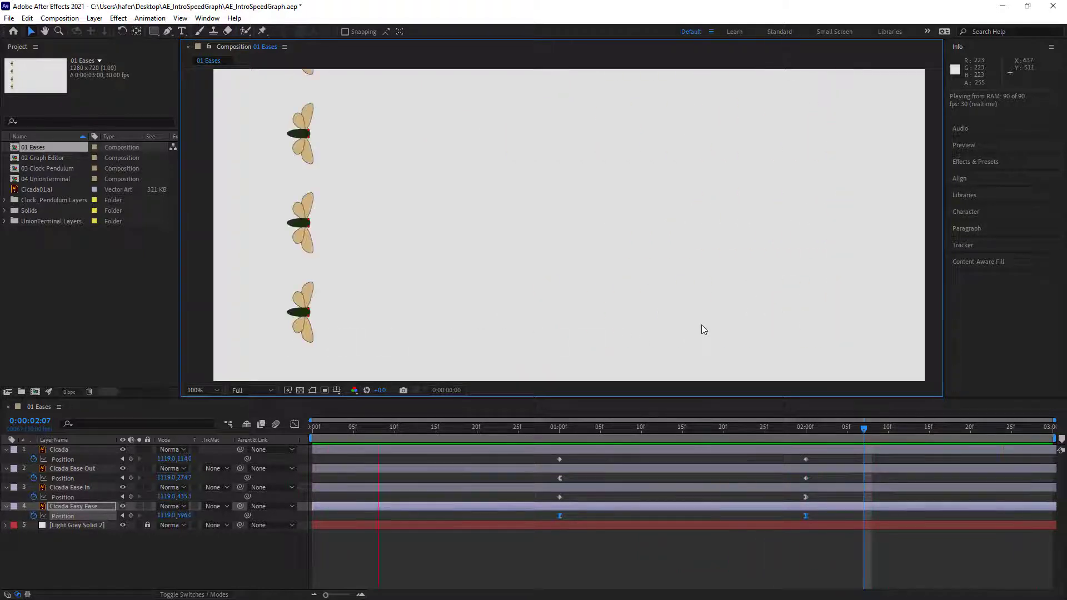
{"action": "left_click", "coordinate": [752, 554]}
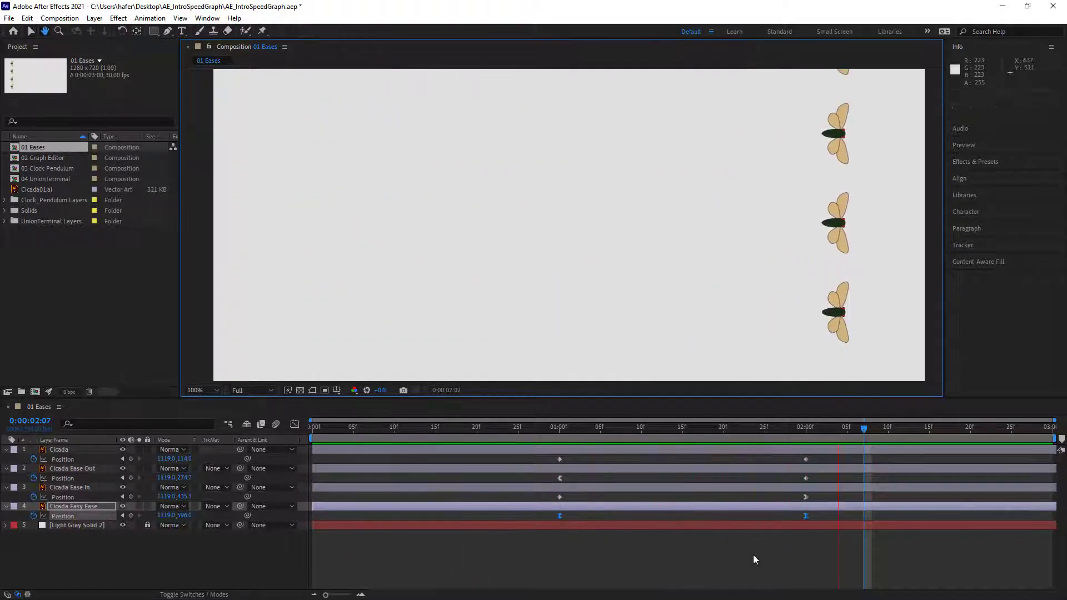
Examine the Keyframe Velocity settings of the Cicada Easy Ease layer's Position keyframe at 0:00:01:00.
{"action": "left_click", "coordinate": [559, 517]}
{"action": "right_click", "coordinate": [558, 517]}
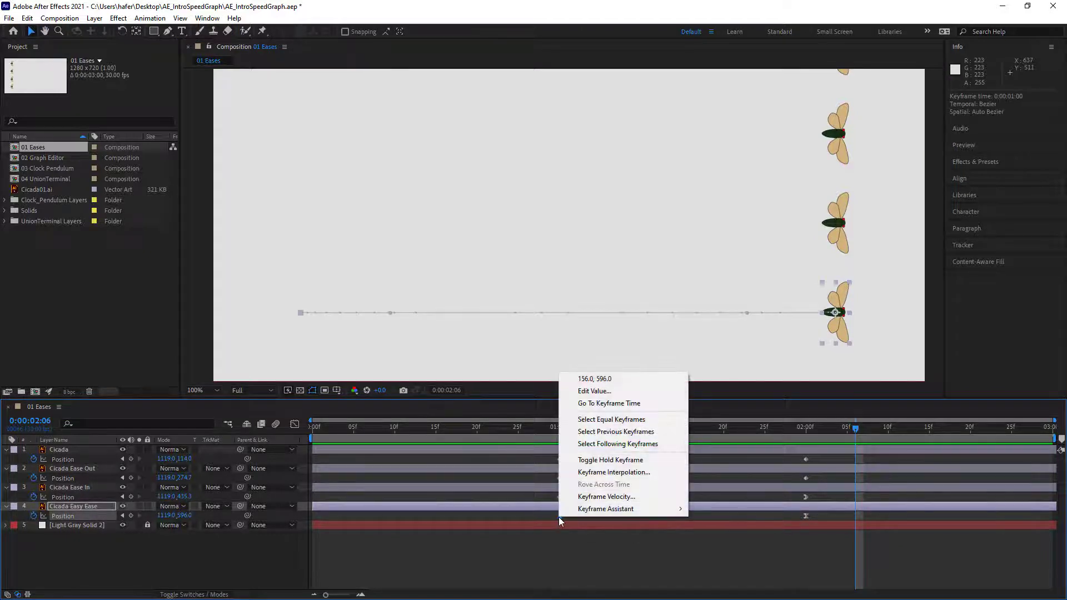
{"action": "left_click", "coordinate": [633, 501]}
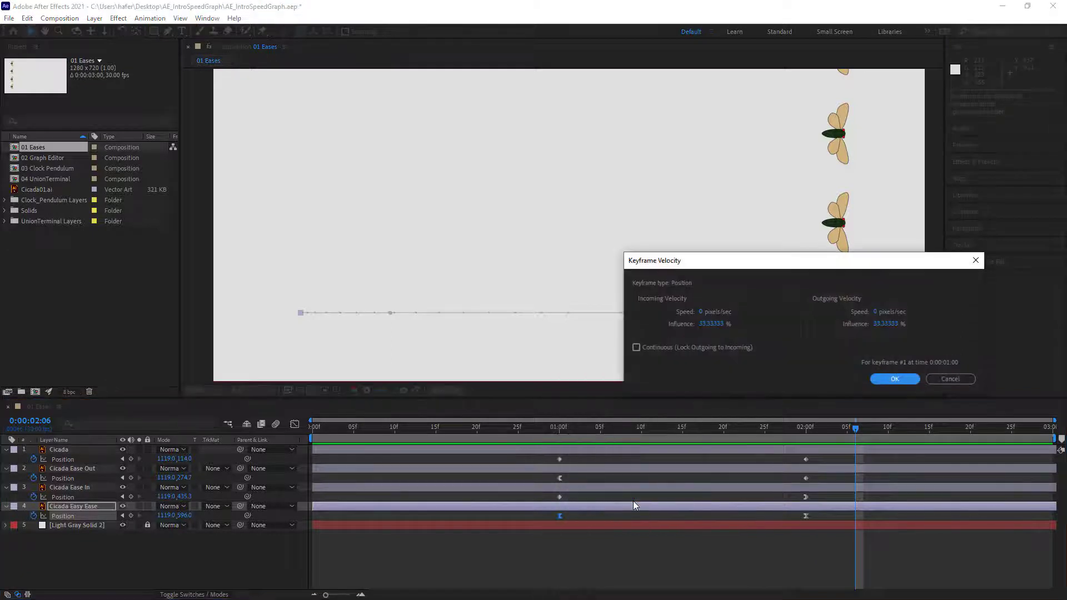
{"action": "left_click_drag", "start_coordinate": [802, 263], "coordinate": [817, 211]}
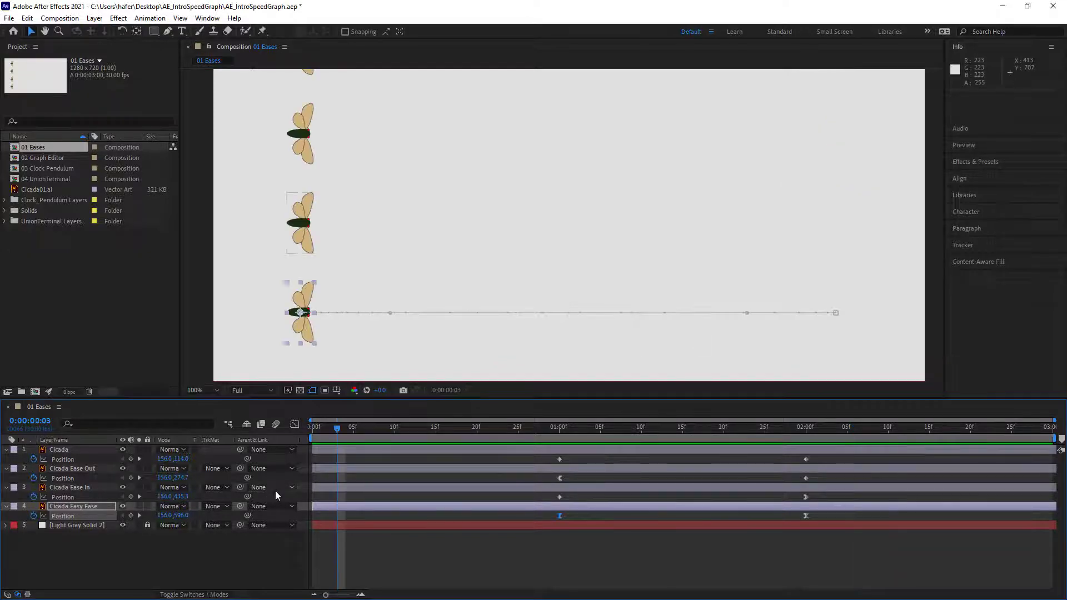
{"action": "left_click", "coordinate": [146, 525]}
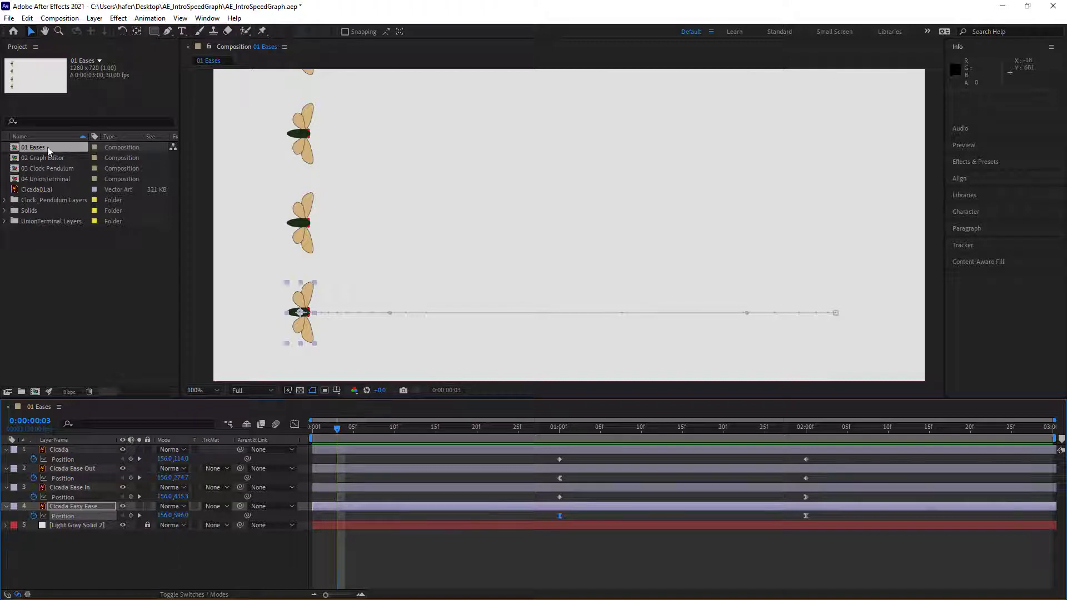
Open the 02 Graph Editor composition and play back its animation from 0:00:00:00.
{"action": "double_click", "coordinate": [17, 159]}
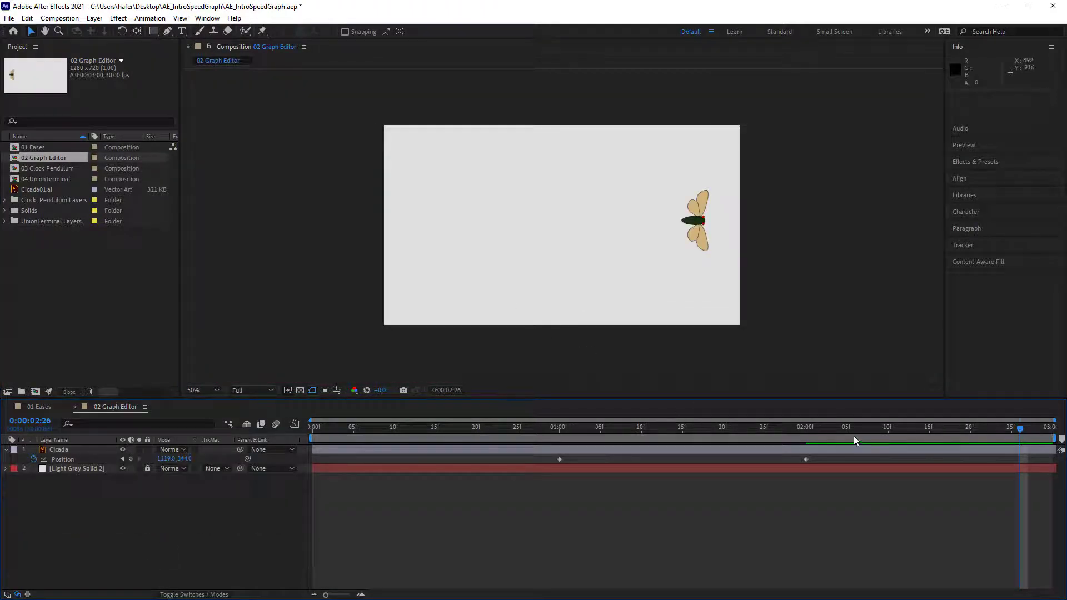
{"action": "left_click_drag", "start_coordinate": [788, 427], "coordinate": [0, 419]}
{"action": "key", "text": "space"}
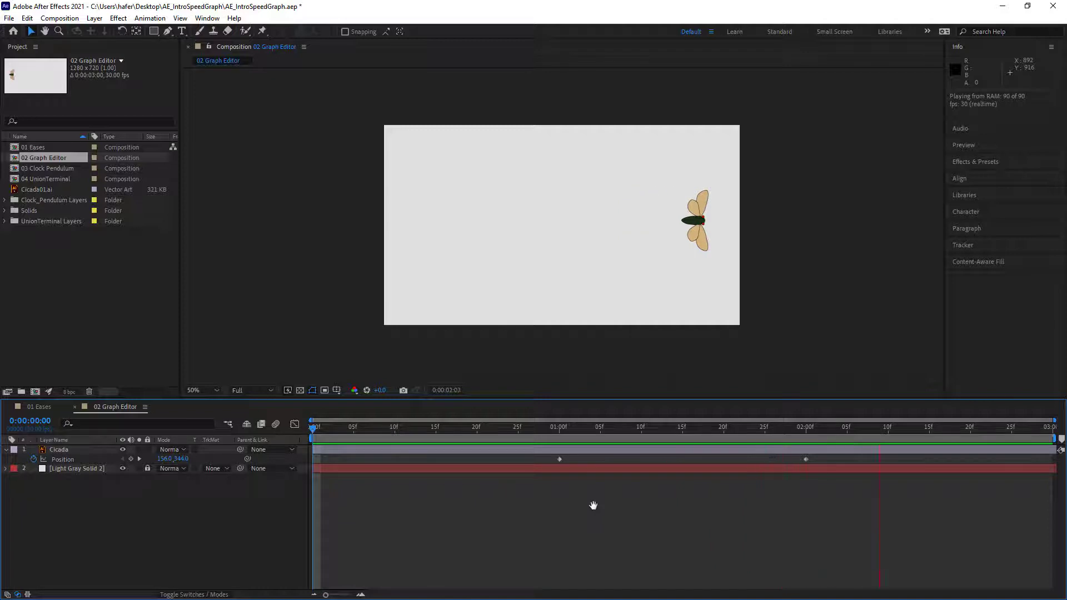
{"action": "key", "text": "space"}
Set the current time to 0:00:01:00 and show the Cicada layer's Position as a value graph in the Graph Editor.
{"action": "left_click_drag", "start_coordinate": [838, 437], "coordinate": [560, 437]}
{"action": "left_click", "coordinate": [560, 459]}
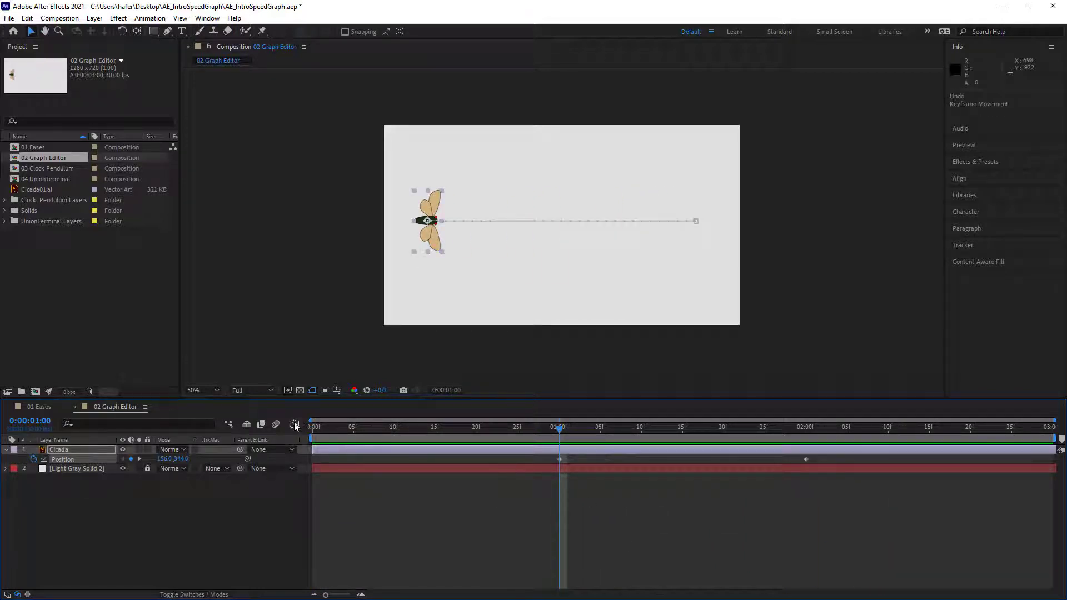
{"action": "left_click", "coordinate": [294, 424]}
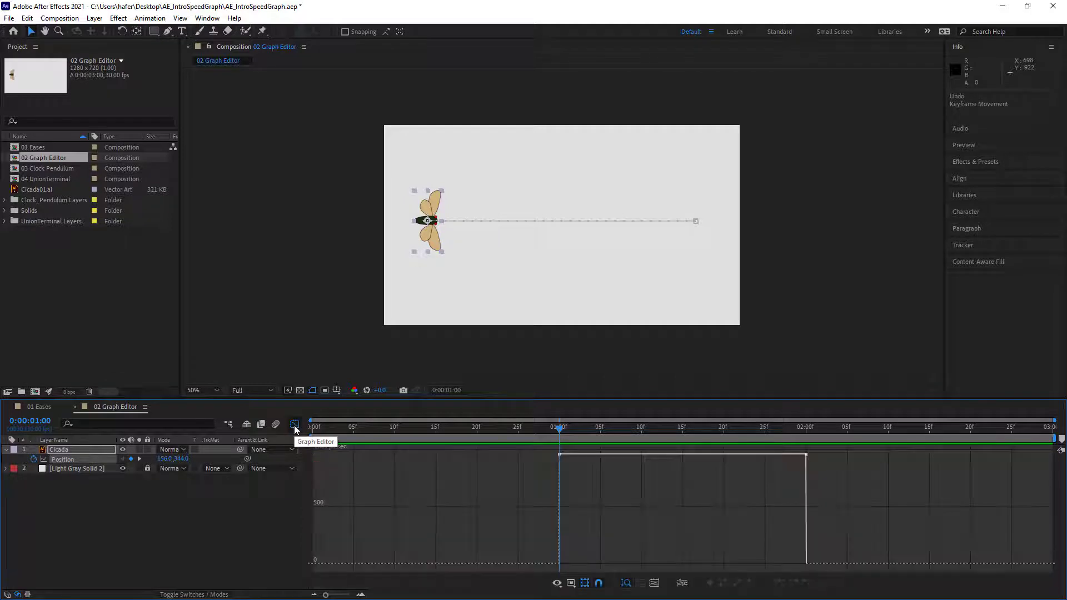
{"action": "left_click", "coordinate": [571, 583]}
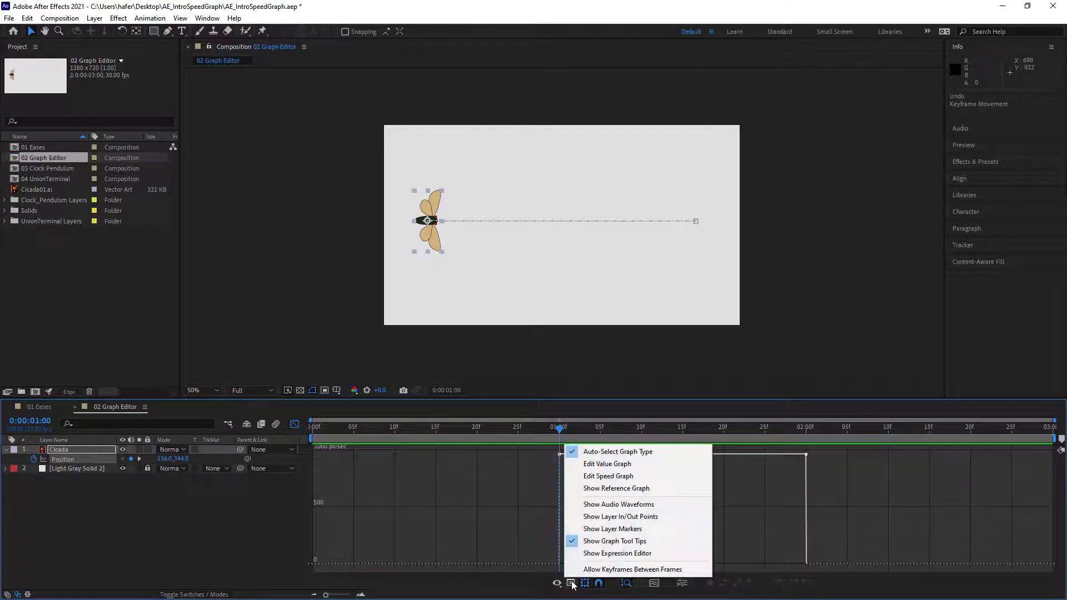
{"action": "left_click", "coordinate": [634, 468]}
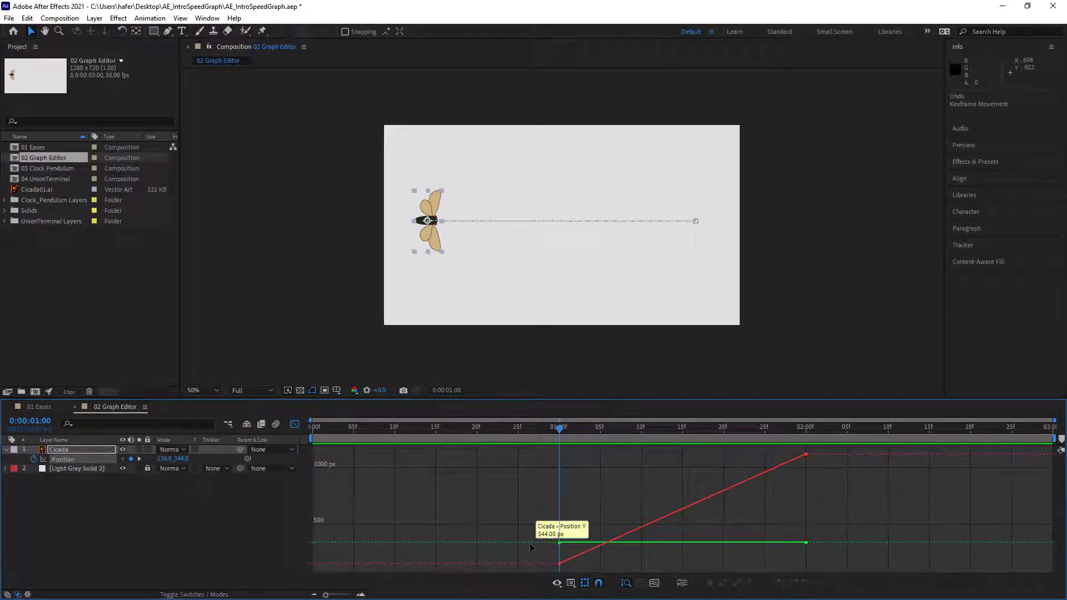
Switch the Graph Editor to the speed graph and examine the Cicada's speed before and at its first Position keyframe.
{"action": "left_click", "coordinate": [578, 588]}
{"action": "left_click", "coordinate": [606, 479]}
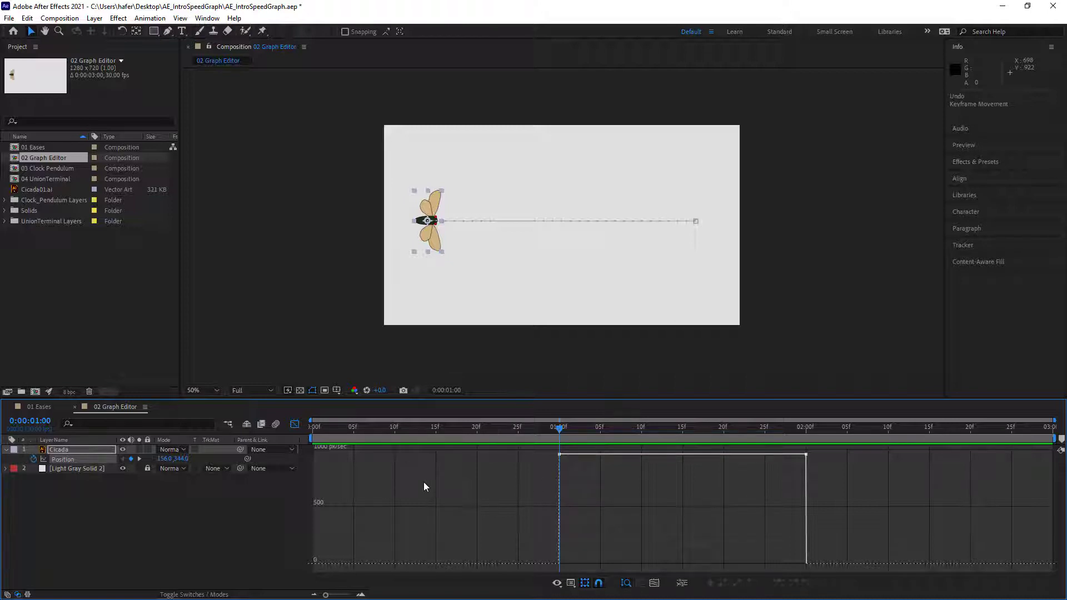
{"action": "mouse_move", "coordinate": [450, 567]}
{"action": "left_click_drag", "start_coordinate": [559, 433], "coordinate": [494, 483]}
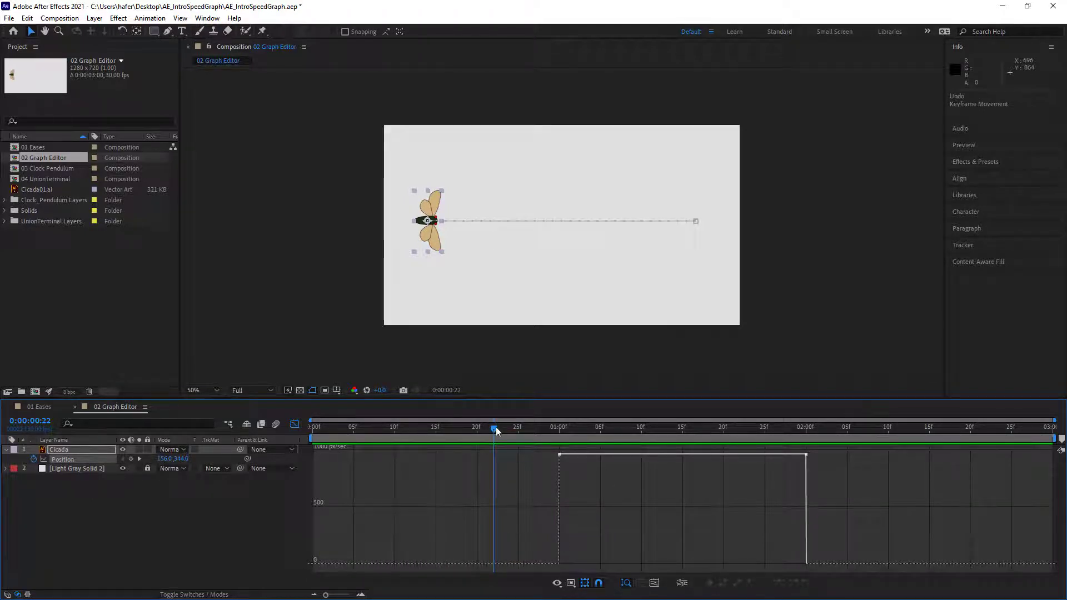
{"action": "left_click_drag", "start_coordinate": [494, 429], "coordinate": [561, 432]}
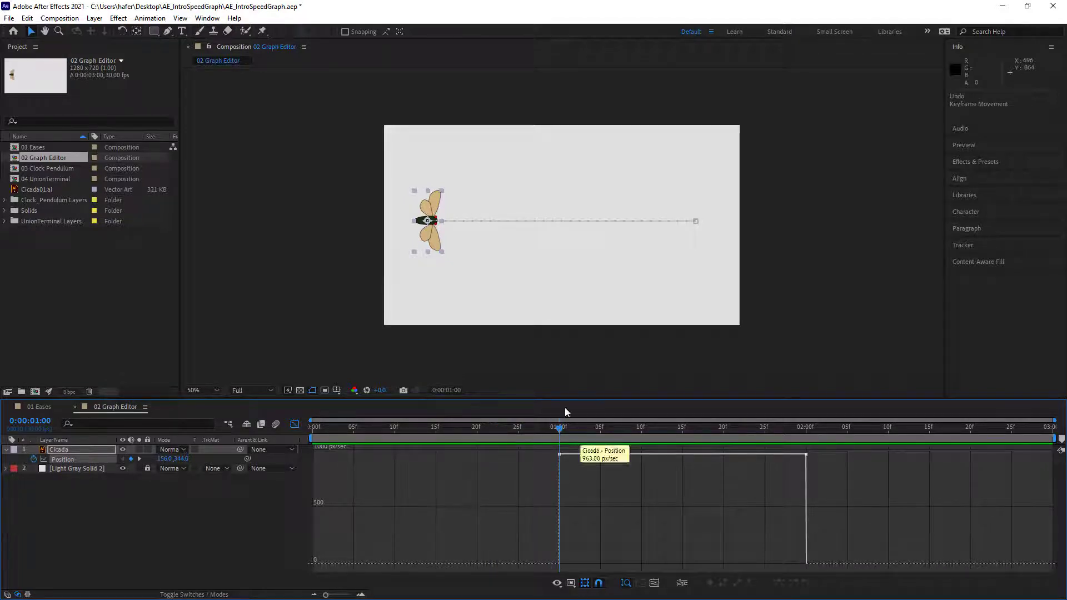
{"action": "left_click", "coordinate": [559, 455]}
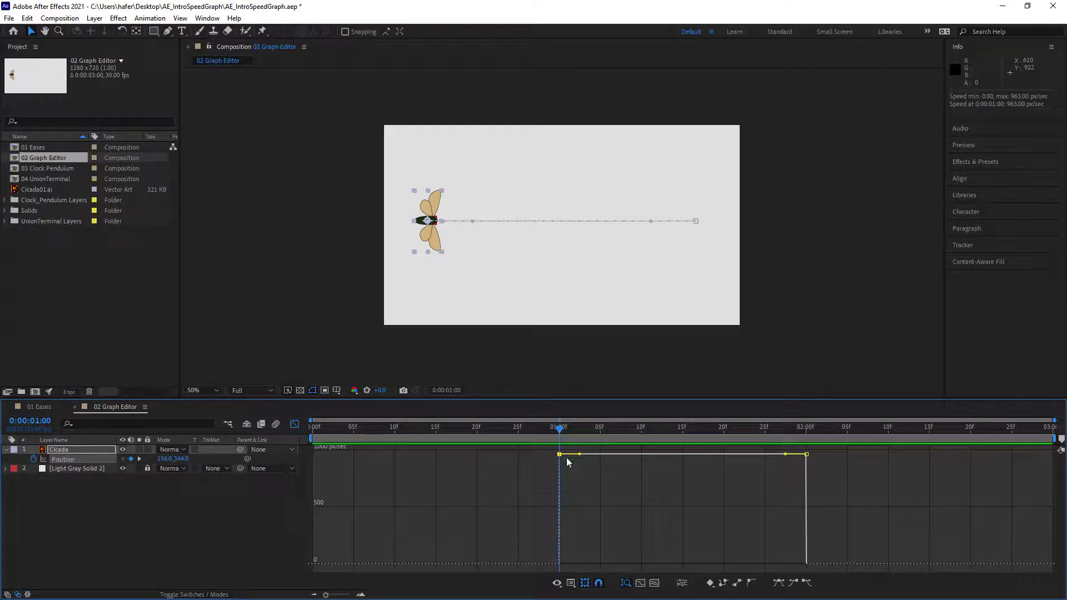
Compare the Cicada's 0:00:01:00 Position keyframe in the layer bar view with the same keyframe in the speed graph.
{"action": "left_click", "coordinate": [295, 424]}
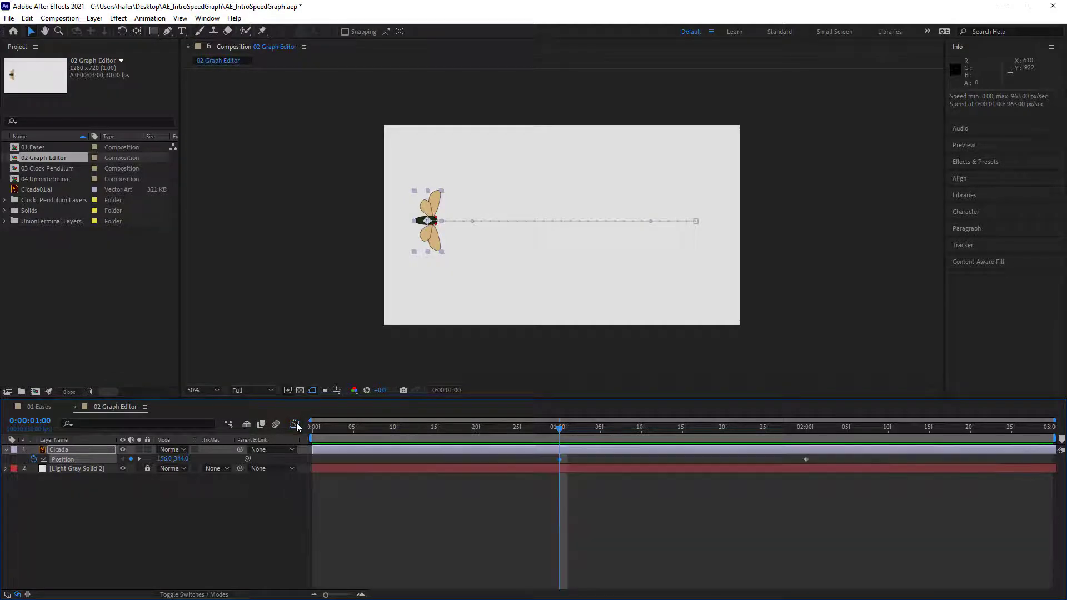
{"action": "left_click", "coordinate": [614, 505]}
{"action": "left_click", "coordinate": [561, 459]}
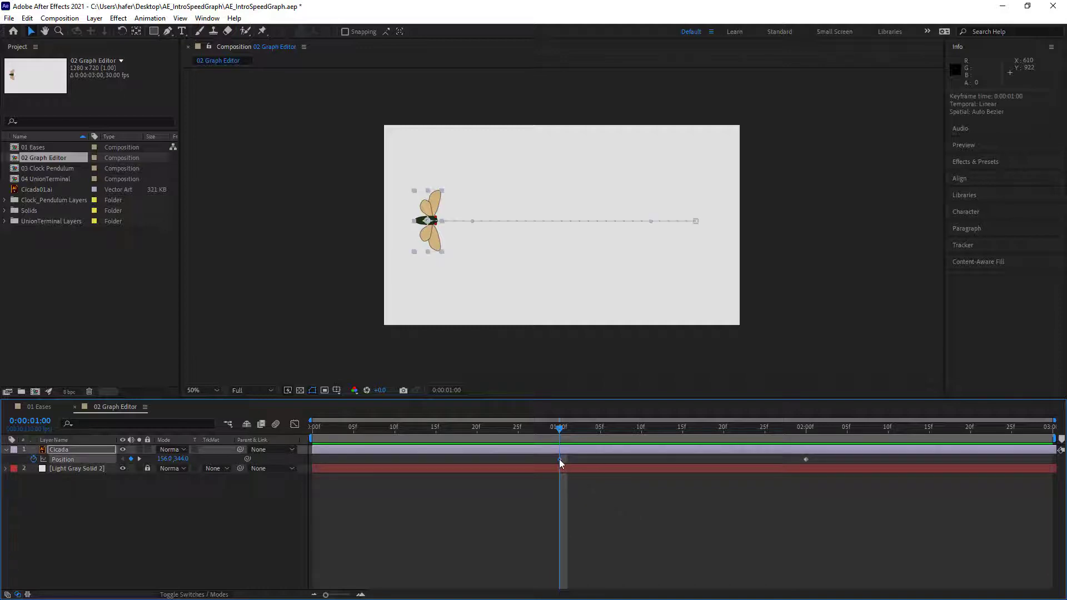
{"action": "left_click", "coordinate": [295, 425]}
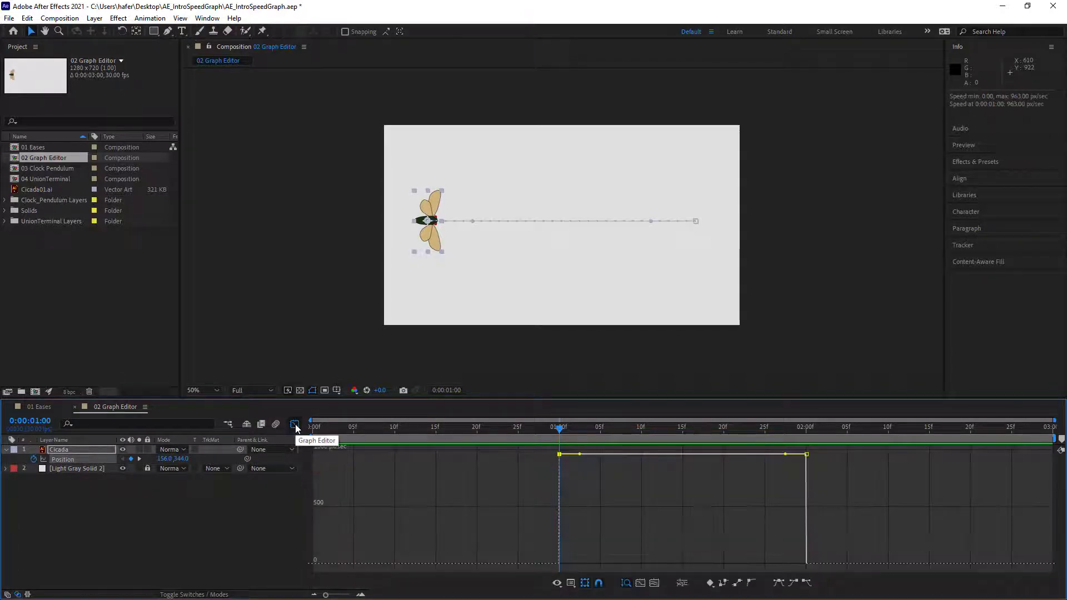
{"action": "left_click", "coordinate": [627, 481]}
{"action": "mouse_move", "coordinate": [558, 456]}
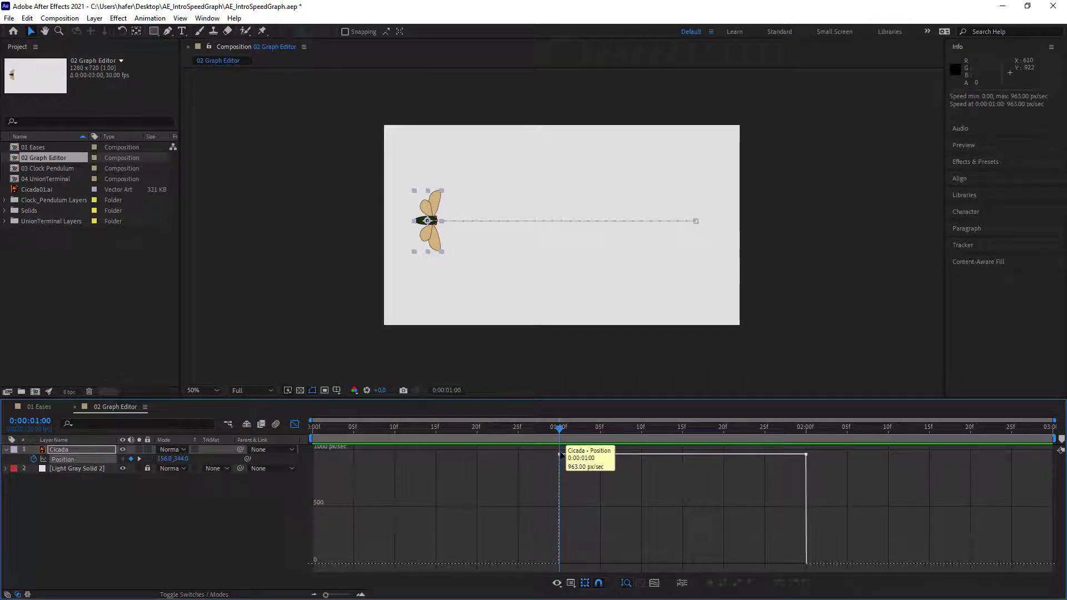
Examine the Cicada's speed at its second Position keyframe by moving to 0:00:02:00 and scrubbing back to 0:00:01:27.
{"action": "mouse_move", "coordinate": [806, 455]}
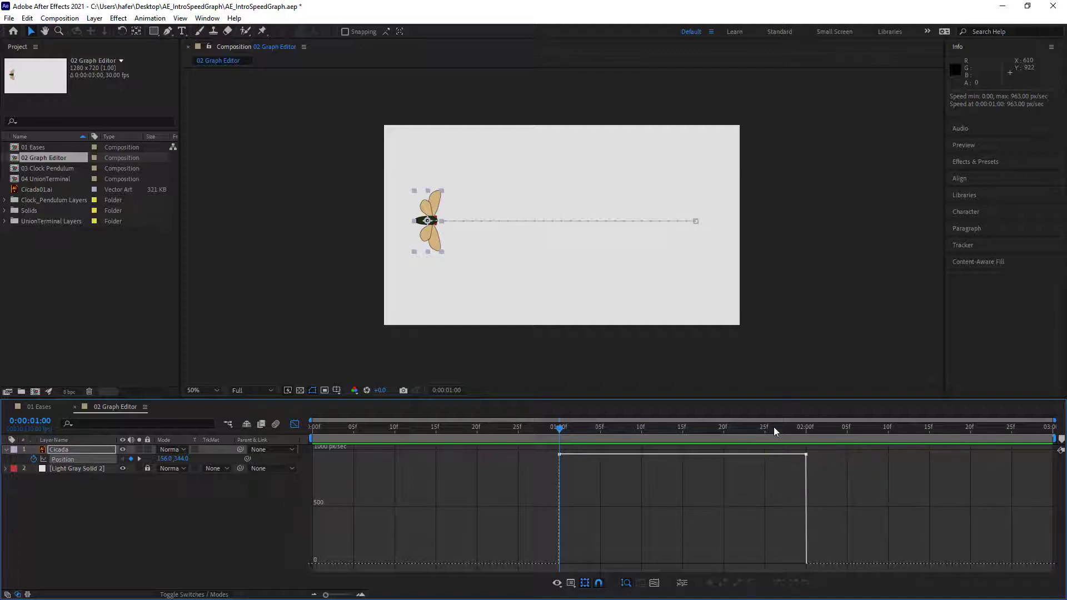
{"action": "left_click", "coordinate": [807, 428]}
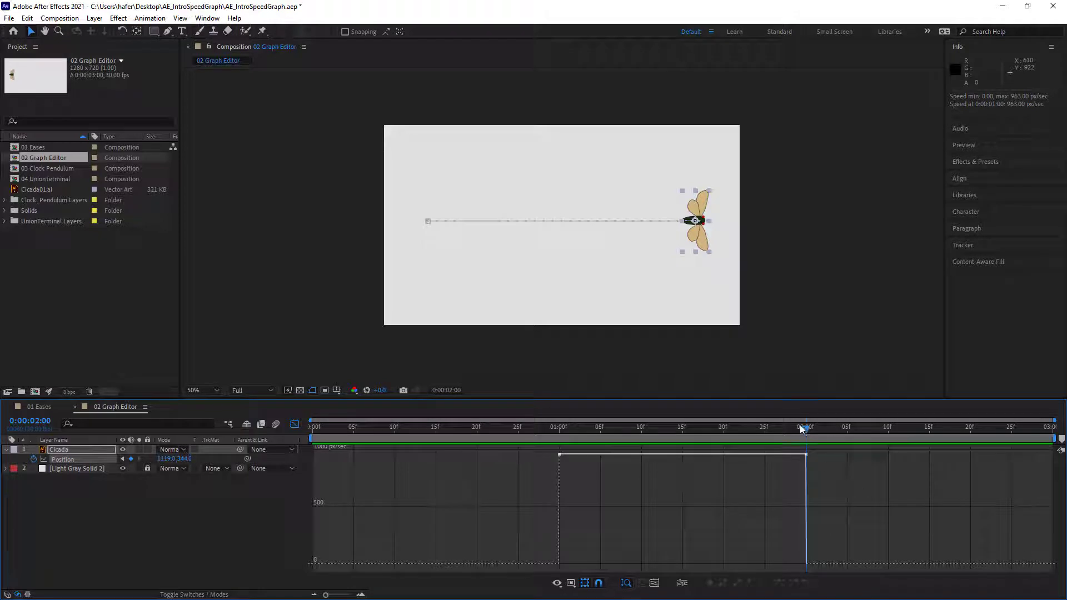
{"action": "left_click_drag", "start_coordinate": [799, 425], "coordinate": [781, 444]}
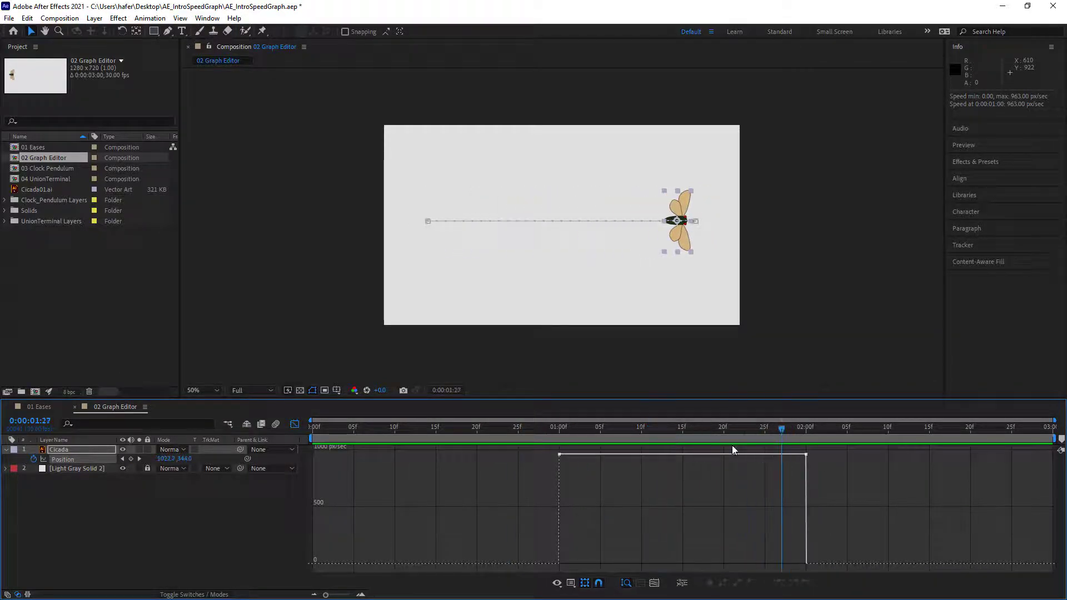
Return to the layer bar view and apply Easy Ease to both of the Cicada's Position keyframes.
{"action": "left_click", "coordinate": [295, 425]}
{"action": "left_click_drag", "start_coordinate": [539, 525], "coordinate": [878, 458]}
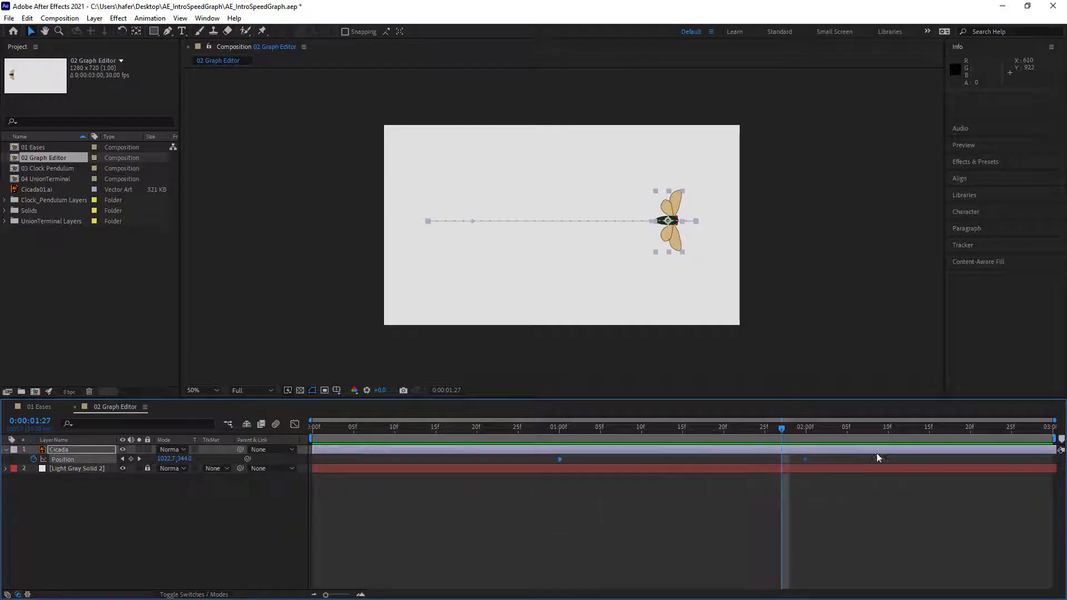
{"action": "right_click", "coordinate": [807, 460]}
{"action": "mouse_move", "coordinate": [861, 453]}
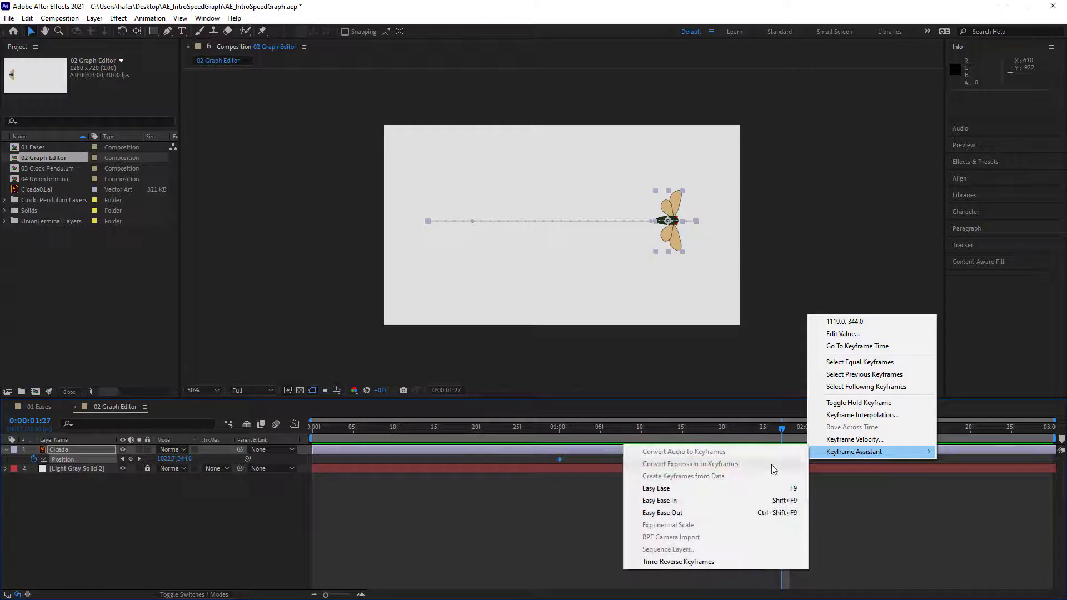
{"action": "left_click", "coordinate": [689, 489]}
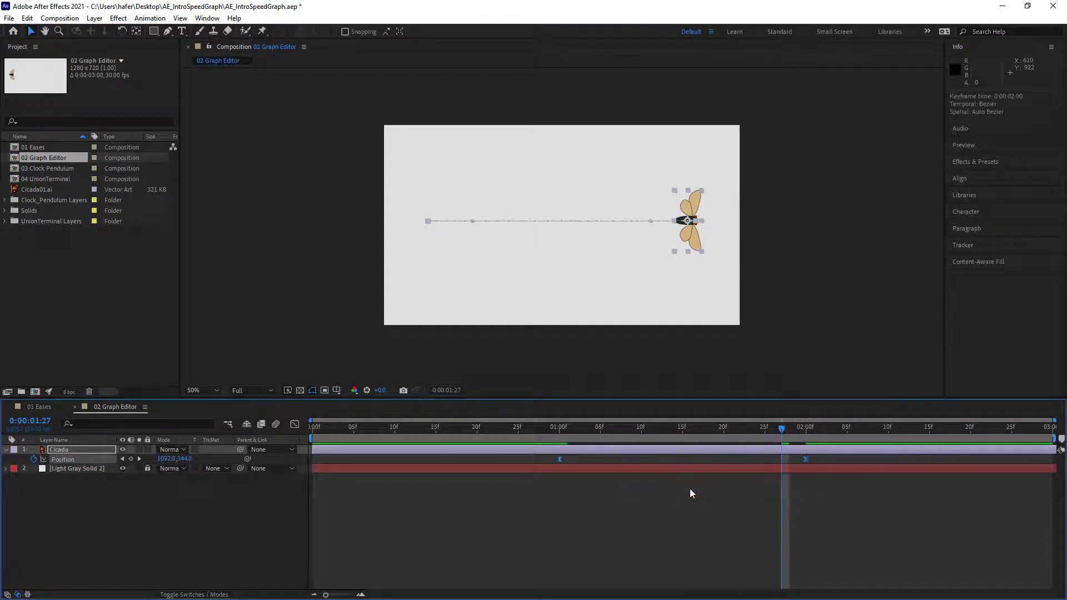
Preview the eased movement and examine the rising part of the Cicada's Position curve in the speed graph.
{"action": "key", "text": "space"}
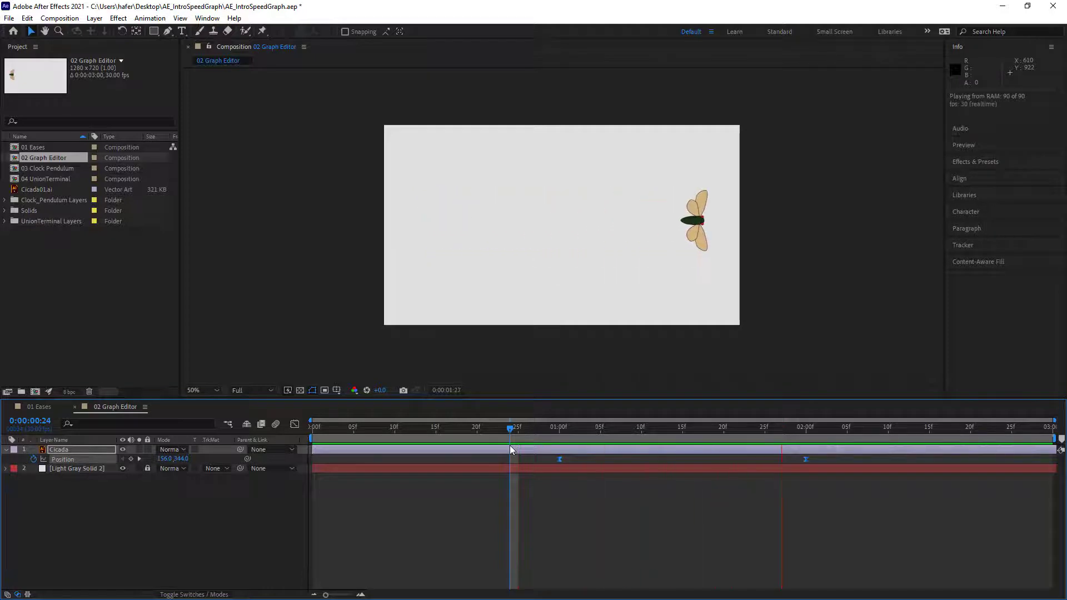
{"action": "key", "text": "space"}
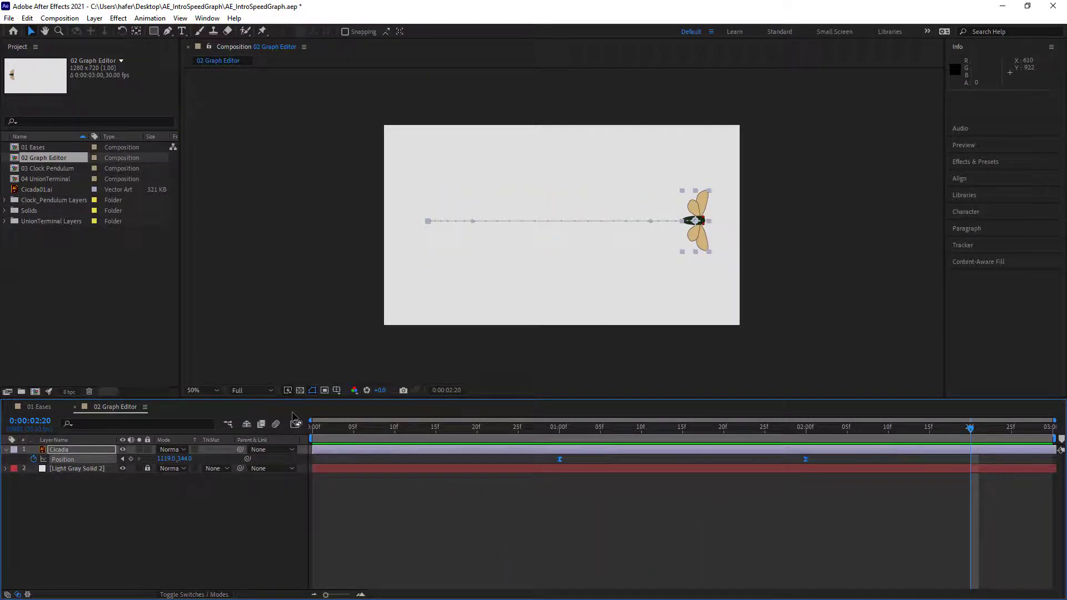
{"action": "left_click", "coordinate": [297, 424]}
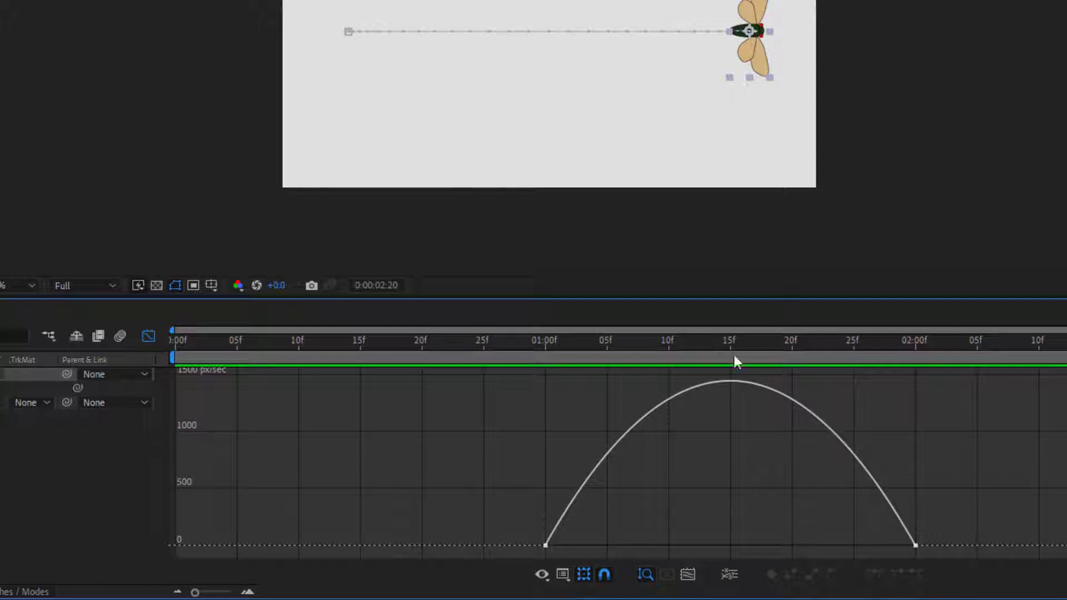
{"action": "mouse_move", "coordinate": [545, 548]}
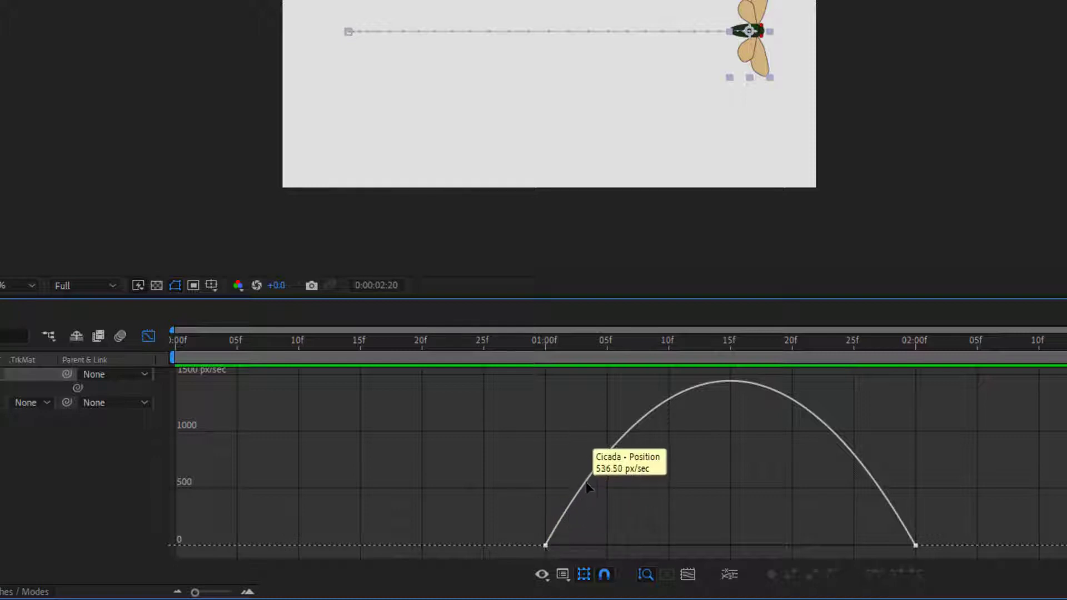
{"action": "mouse_move", "coordinate": [556, 529]}
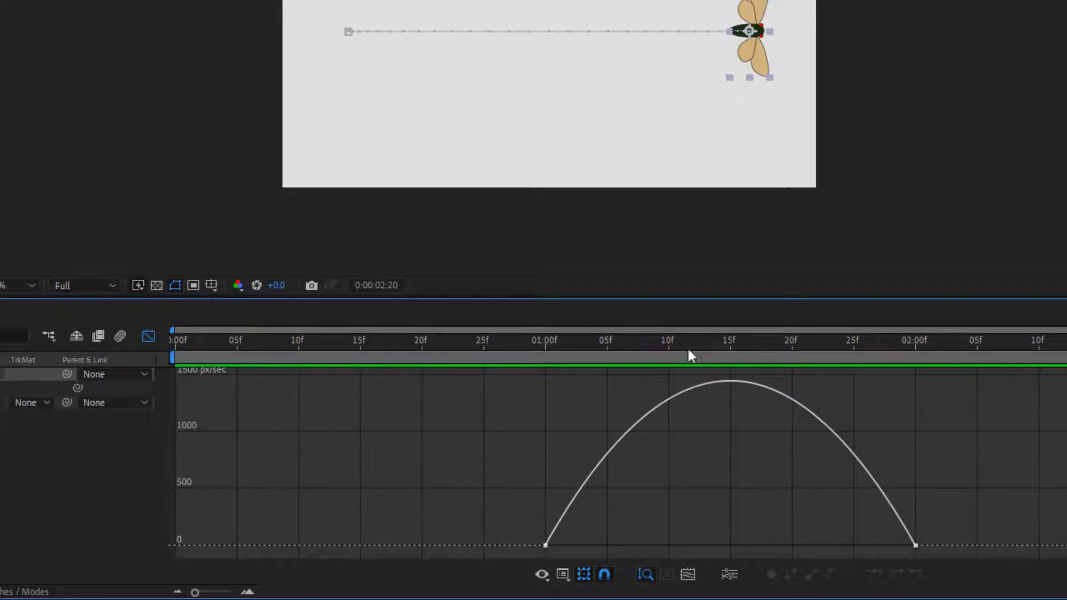
Set the current time to about 0:00:00:22 and play back the animation while watching its speed curve.
{"action": "left_click_drag", "start_coordinate": [689, 354], "coordinate": [449, 385]}
{"action": "key", "text": "space"}
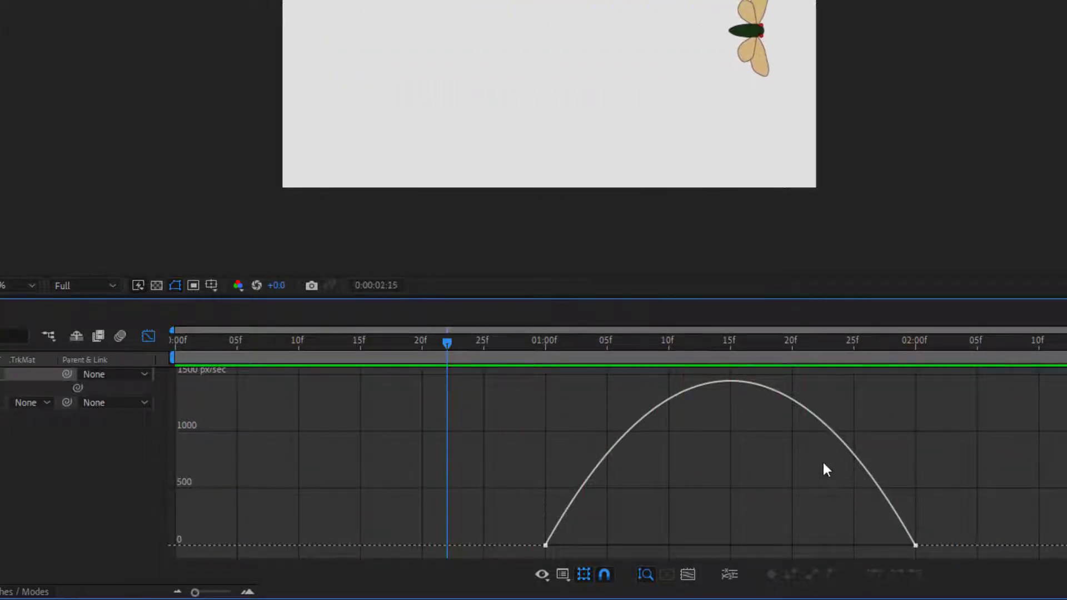
{"action": "key", "text": "space"}
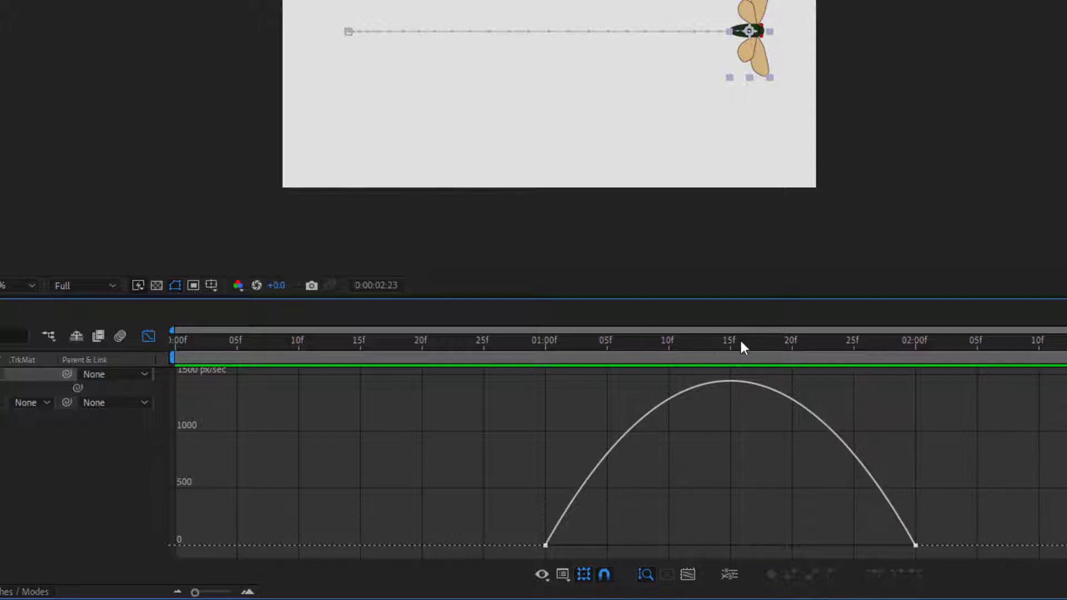
Collapse the outgoing handle of the first Position keyframe and the incoming handle of the second onto their keyframes, and preview the motion from 0:00:01:00.
{"action": "left_click_drag", "start_coordinate": [741, 341], "coordinate": [533, 372]}
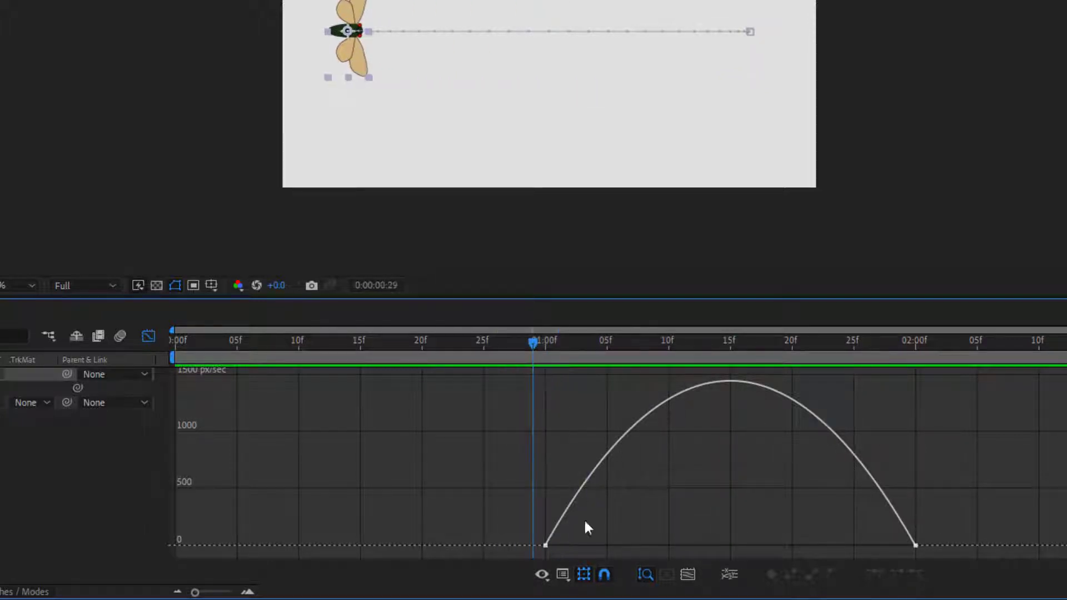
{"action": "left_click", "coordinate": [546, 545]}
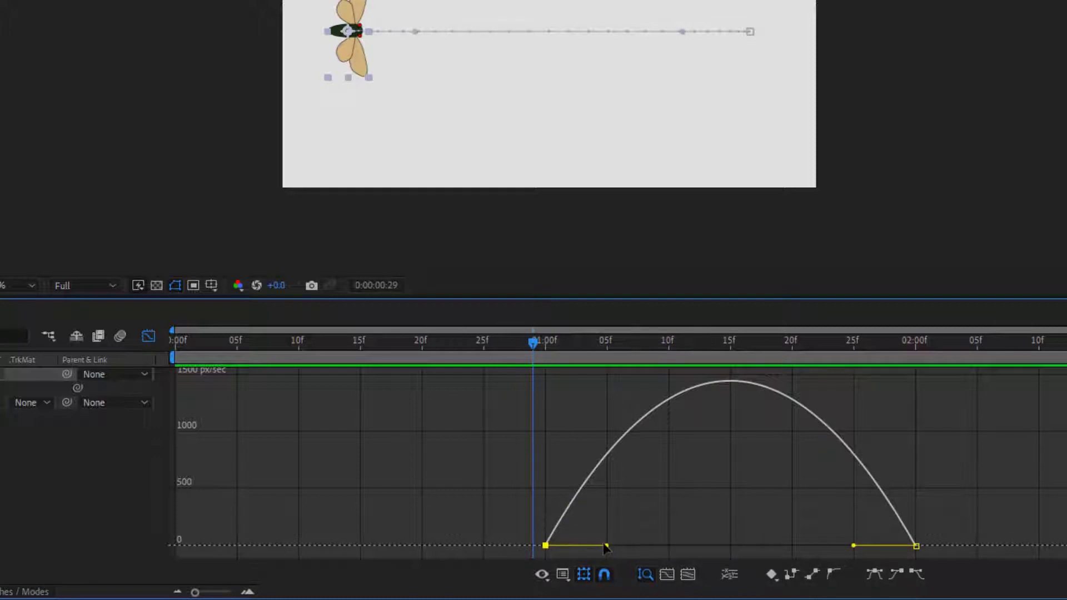
{"action": "left_click_drag", "start_coordinate": [607, 545], "coordinate": [475, 549]}
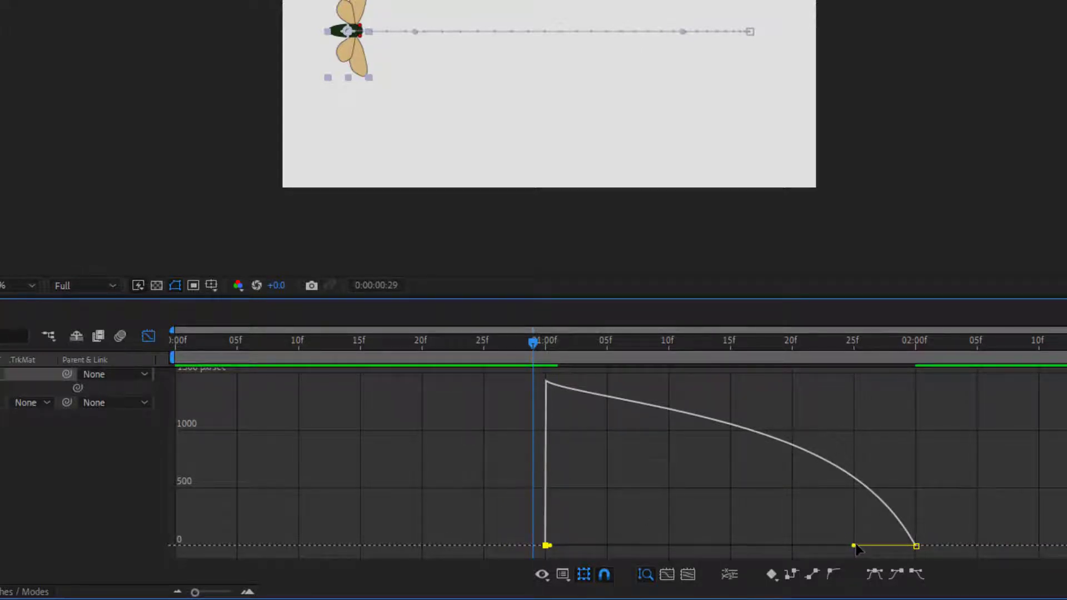
{"action": "left_click_drag", "start_coordinate": [853, 546], "coordinate": [955, 547]}
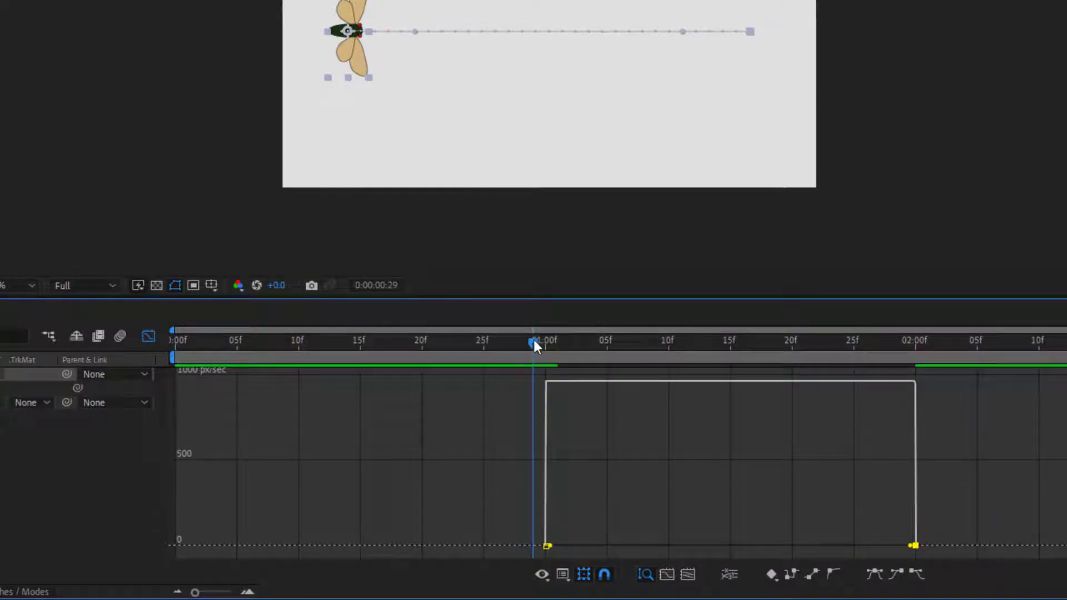
{"action": "left_click_drag", "start_coordinate": [533, 338], "coordinate": [542, 337]}
{"action": "key", "text": "space"}
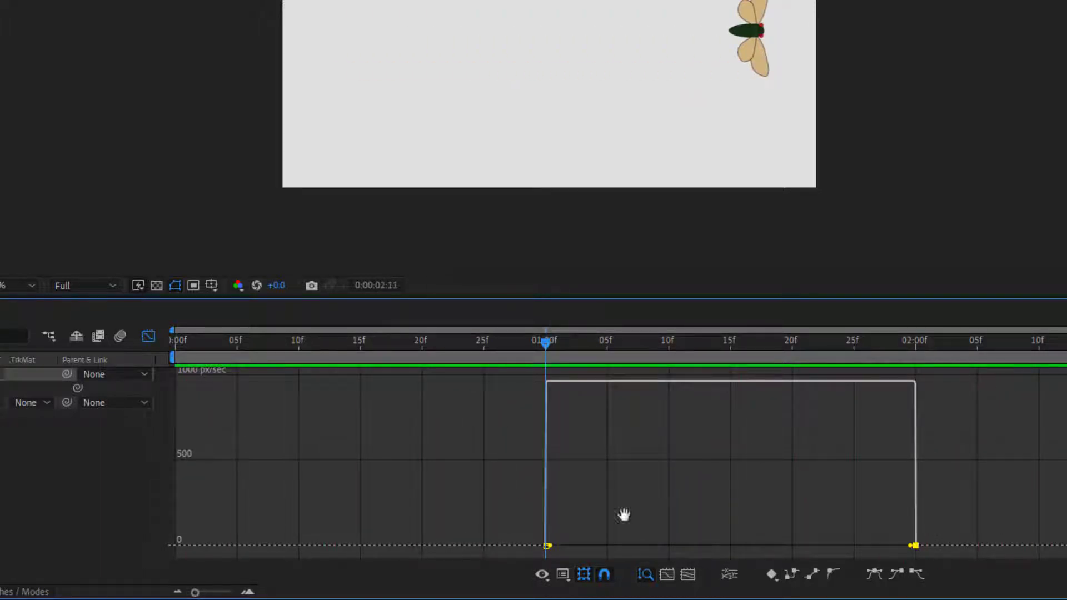
{"action": "key", "text": "space"}
Extend the first keyframe's outgoing speed handle to about 0:00:01:05 and the second keyframe's incoming handle back to about 0:00:01:25.
{"action": "left_click_drag", "start_coordinate": [553, 549], "coordinate": [616, 553]}
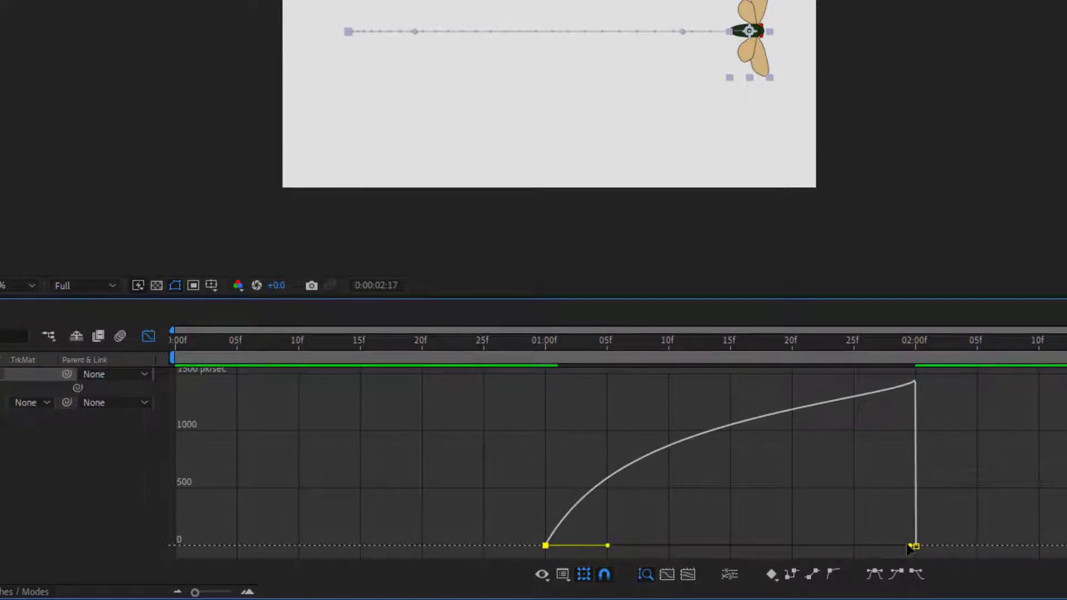
{"action": "left_click_drag", "start_coordinate": [912, 547], "coordinate": [849, 563]}
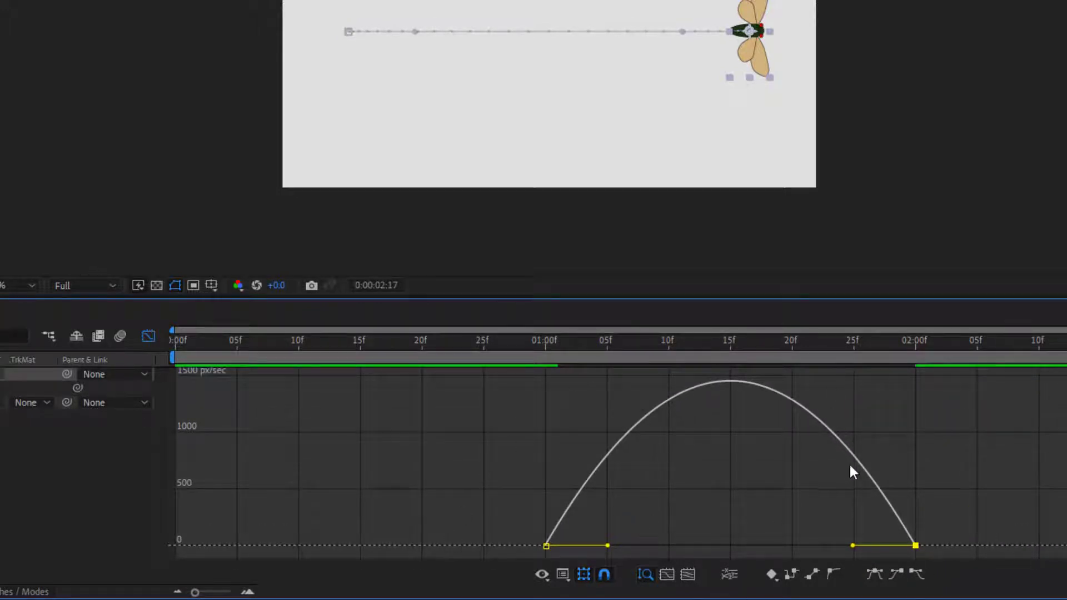
Lengthen the outgoing handle to about 0:00:01:12 and the incoming handle to about 0:00:01:18, and preview from 0:00:00:21.
{"action": "left_click_drag", "start_coordinate": [609, 545], "coordinate": [696, 547]}
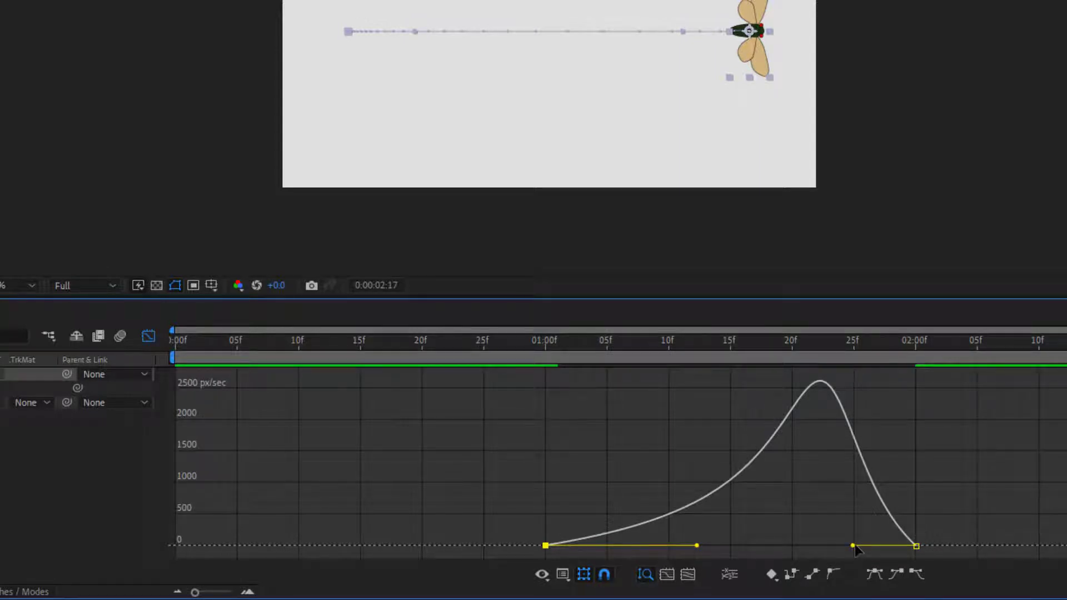
{"action": "left_click_drag", "start_coordinate": [854, 547], "coordinate": [766, 550]}
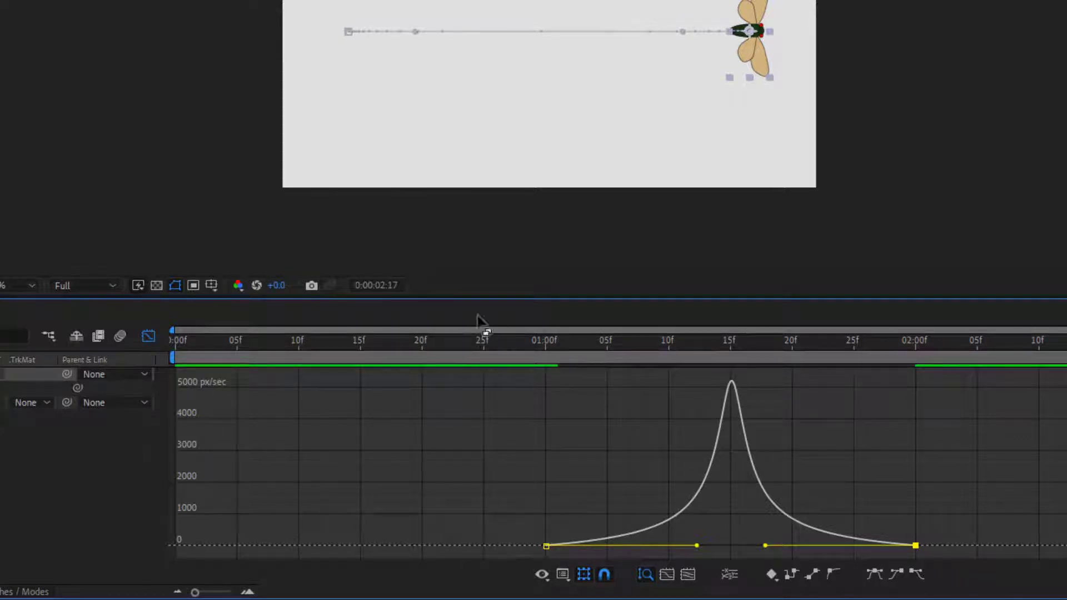
{"action": "left_click_drag", "start_coordinate": [544, 350], "coordinate": [434, 344]}
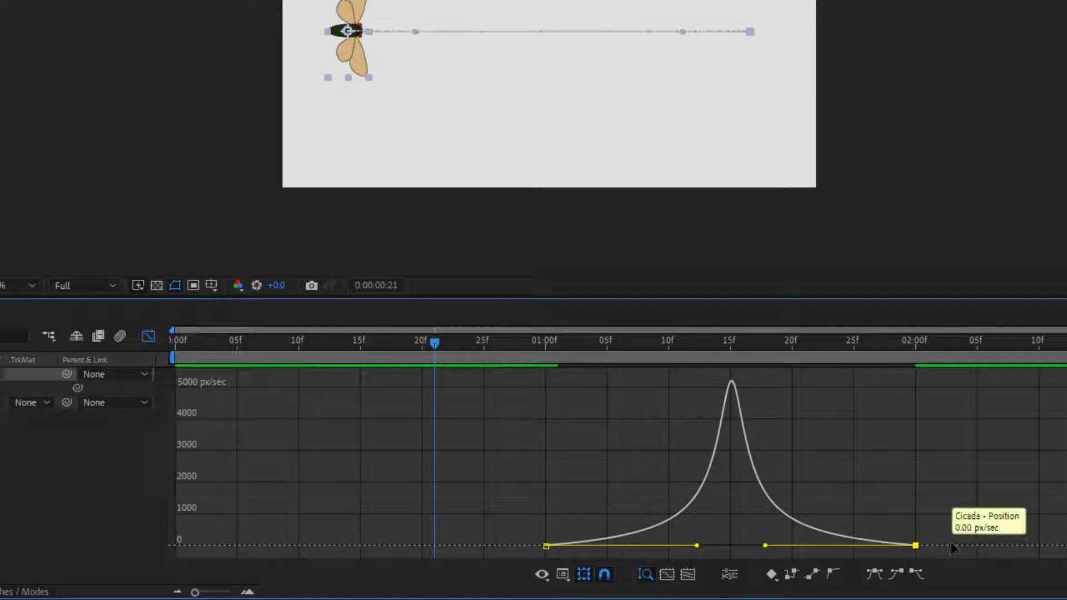
{"action": "key", "text": "space"}
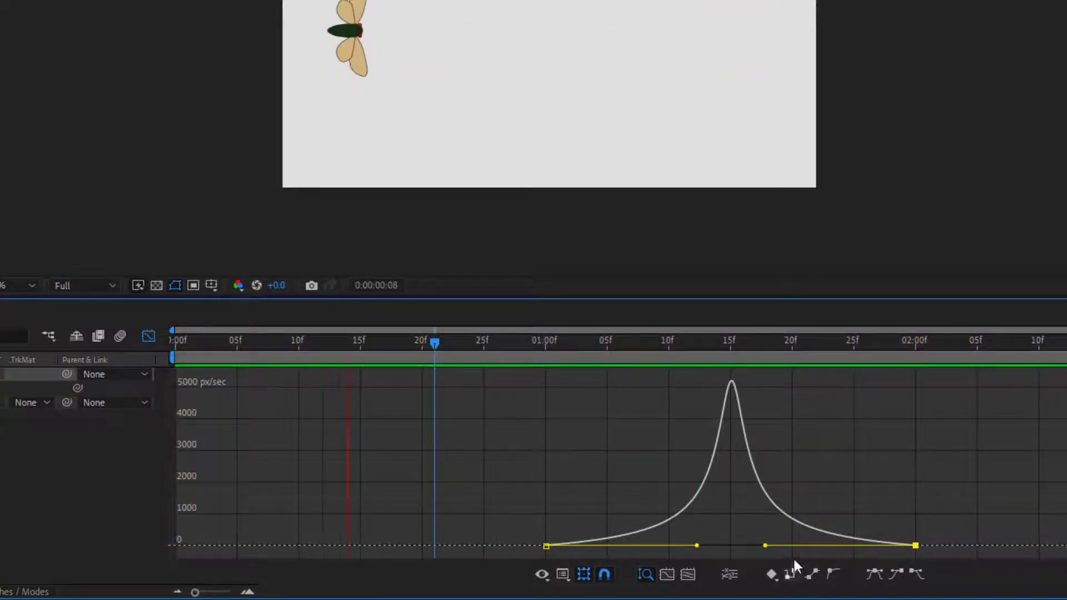
{"action": "key", "text": "space"}
Shorten the second keyframe's incoming handle so it ends at about 0:00:01:28, and preview the late speed peak.
{"action": "left_click_drag", "start_coordinate": [766, 546], "coordinate": [888, 555]}
{"action": "left_click_drag", "start_coordinate": [834, 353], "coordinate": [460, 352]}
{"action": "key", "text": "space"}
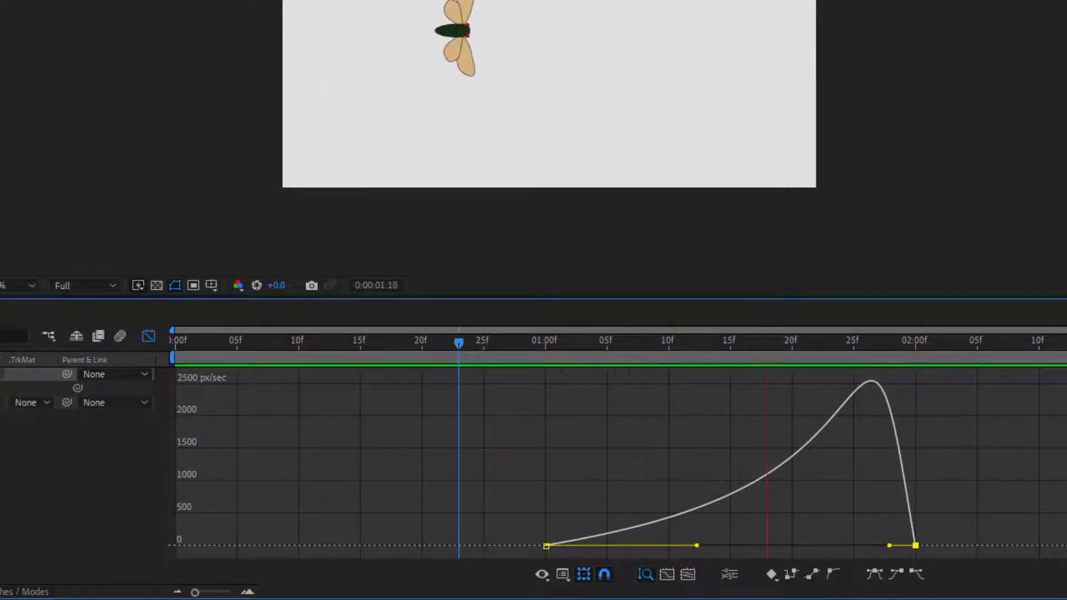
{"action": "key", "text": "space"}
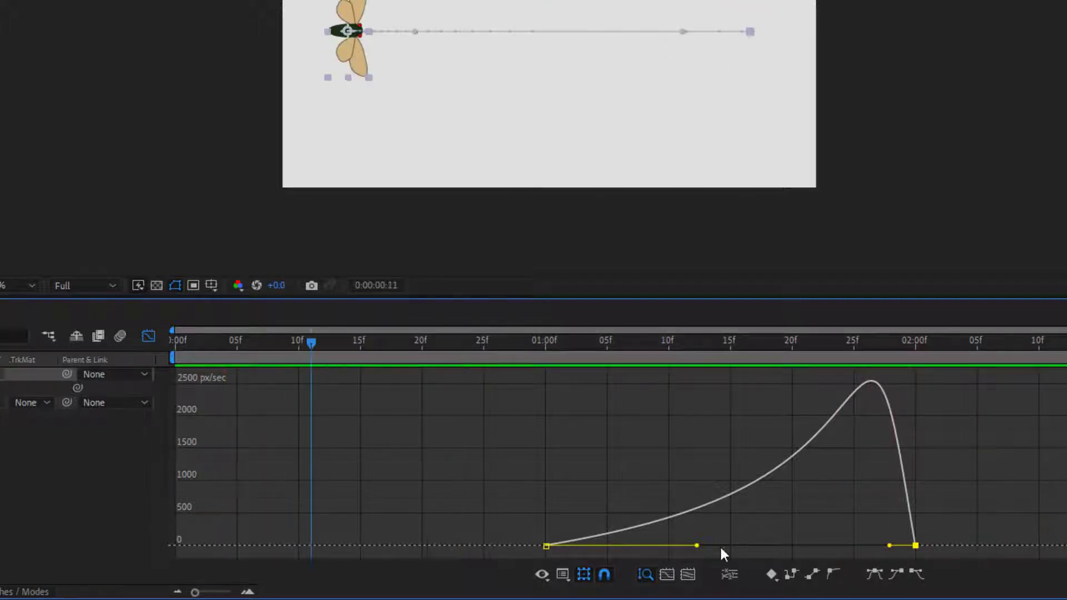
Lengthen the first keyframe's outgoing handle to about 0:00:01:15 and preview the animation from 0:00:00:25.
{"action": "left_click_drag", "start_coordinate": [698, 546], "coordinate": [840, 545]}
{"action": "left_click_drag", "start_coordinate": [773, 343], "coordinate": [483, 350]}
{"action": "key", "text": "space"}
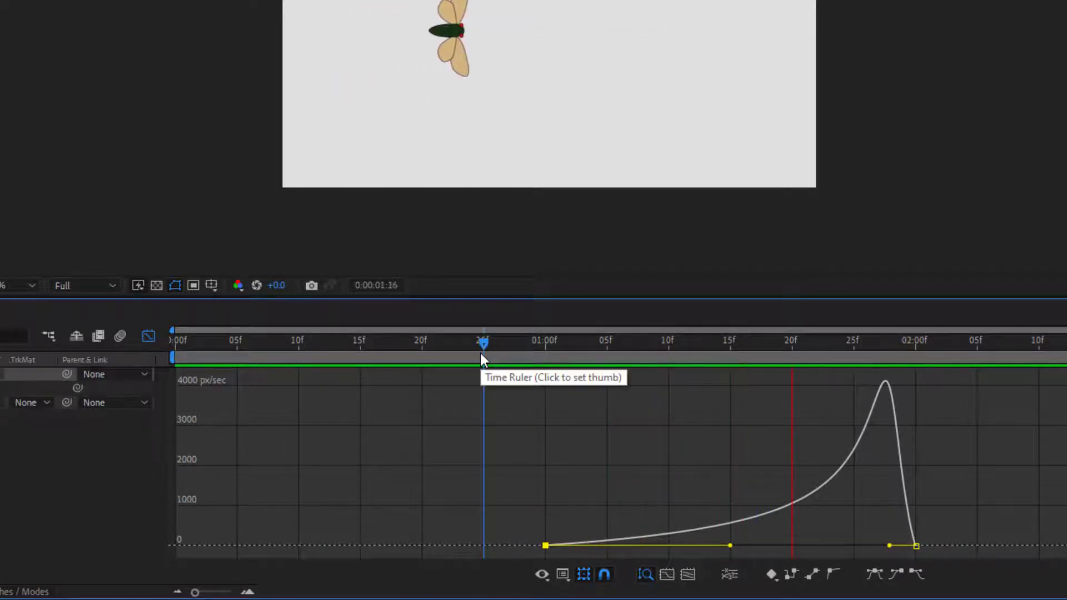
{"action": "key", "text": "space"}
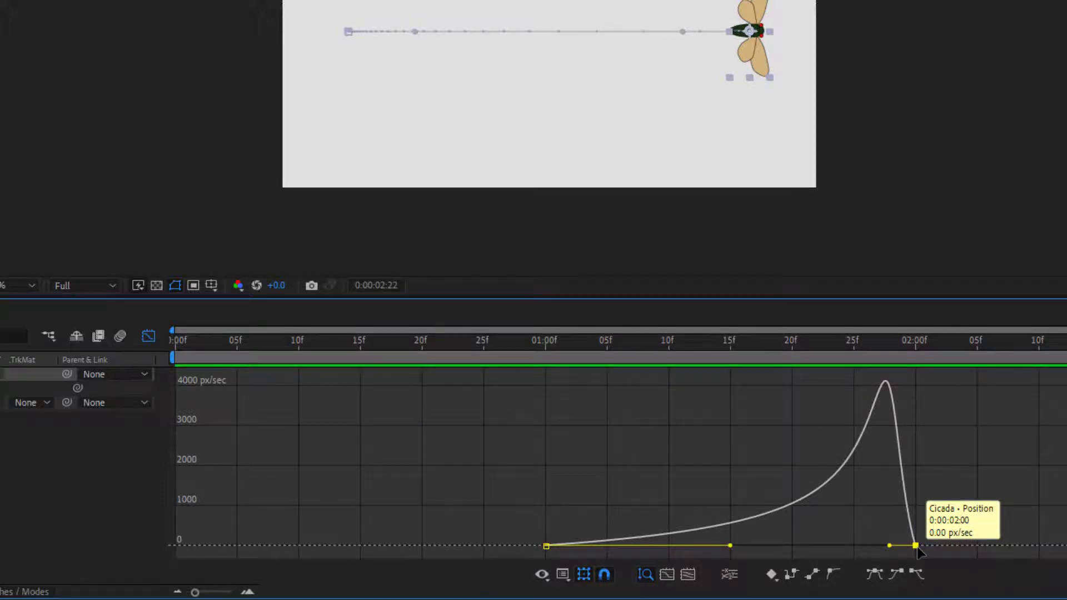
Try moving the second Position keyframe from 0:00:02:00 to 0:00:01:20 in the speed graph, and preview the shorter movement from 0:00:00:21.
{"action": "left_click_drag", "start_coordinate": [916, 547], "coordinate": [915, 547]}
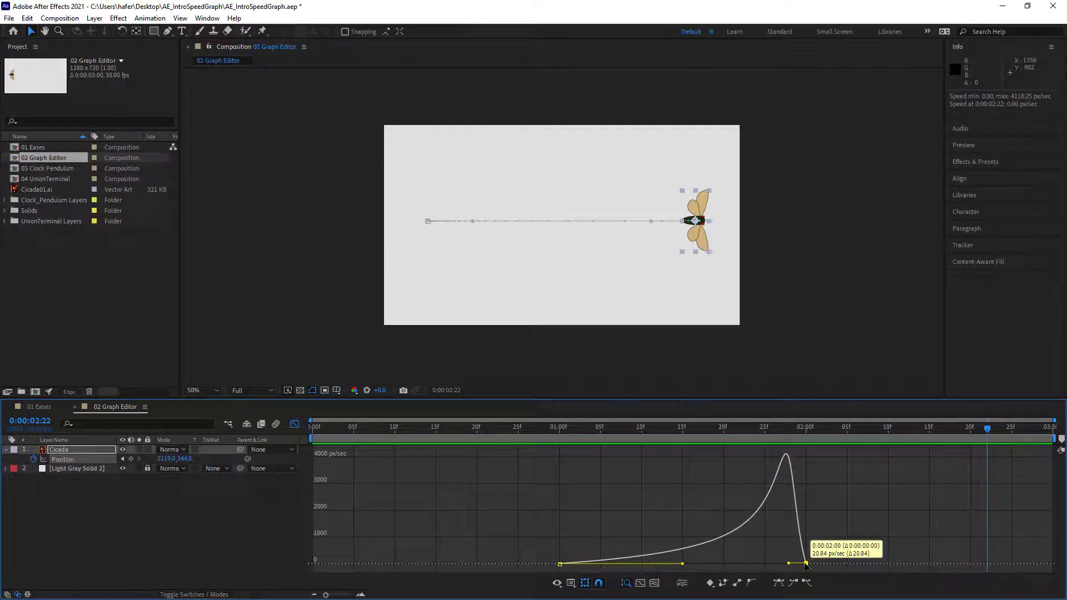
{"action": "left_click_drag", "start_coordinate": [806, 564], "coordinate": [729, 564]}
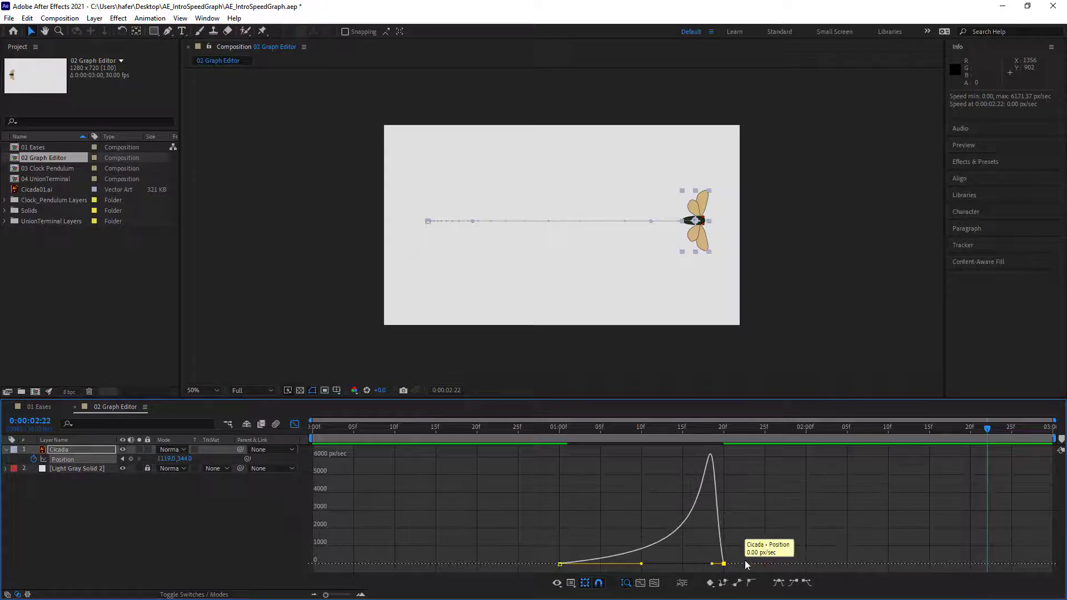
{"action": "left_click_drag", "start_coordinate": [740, 429], "coordinate": [486, 438]}
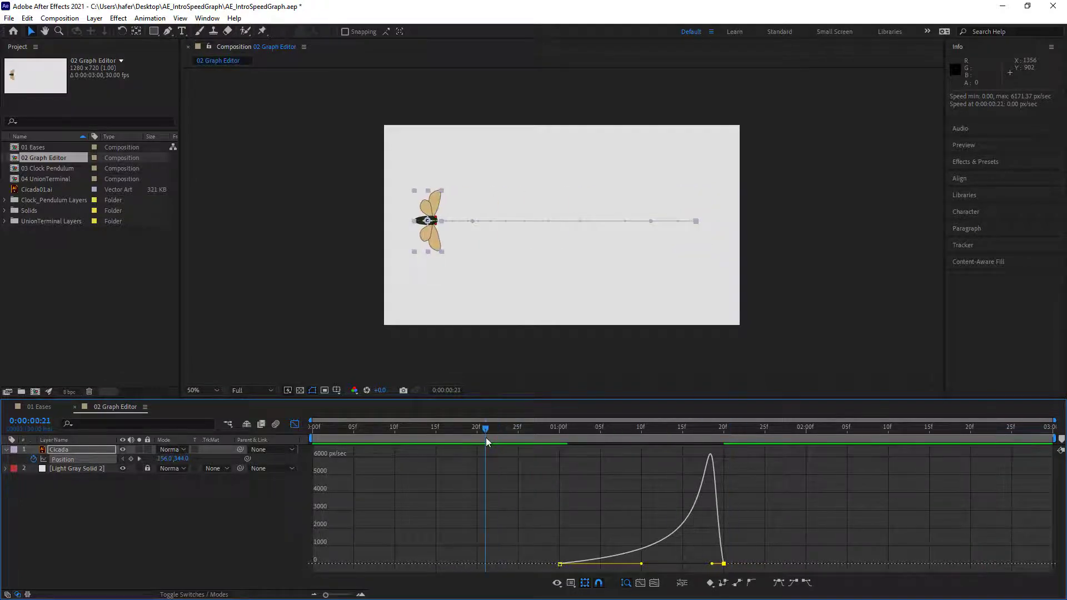
{"action": "key", "text": "space"}
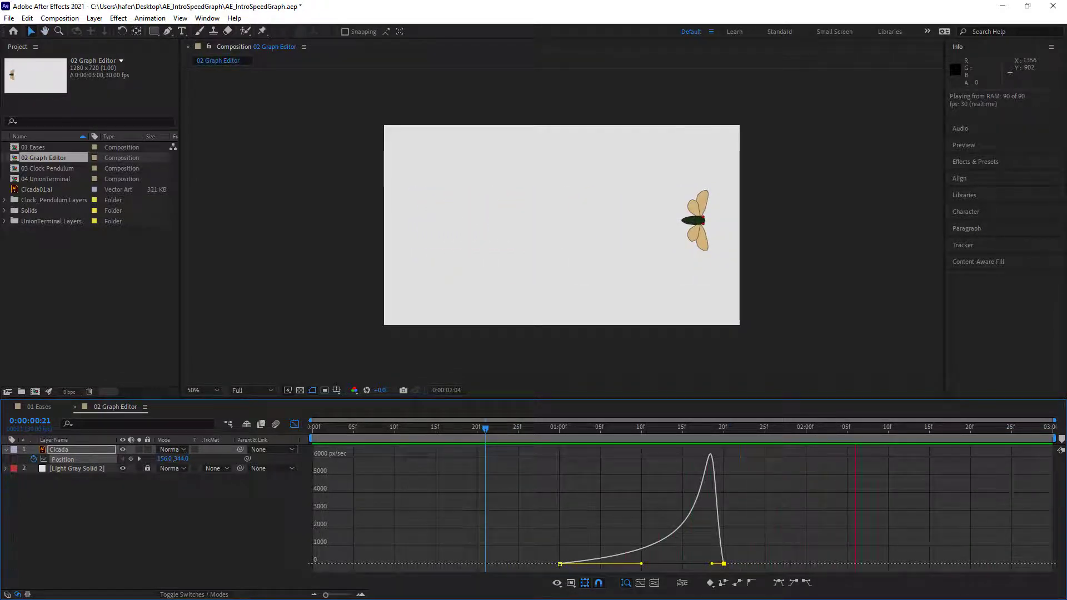
{"action": "key", "text": "space"}
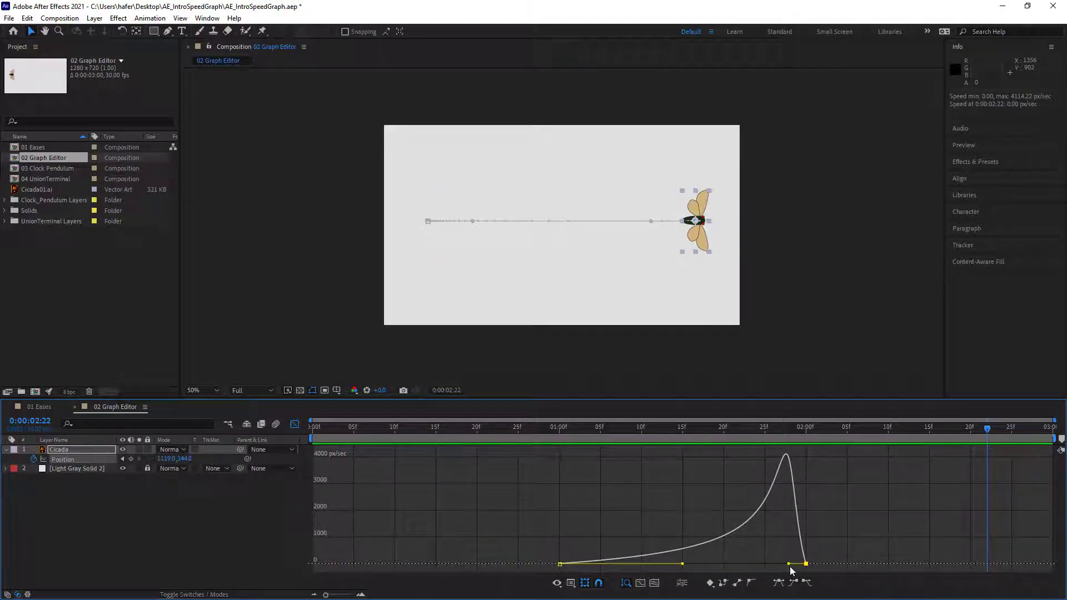
Adjust the outgoing handle to about 0:00:01:11 and the incoming handle to about 0:00:01:20, and preview the animation.
{"action": "left_click_drag", "start_coordinate": [789, 564], "coordinate": [651, 565]}
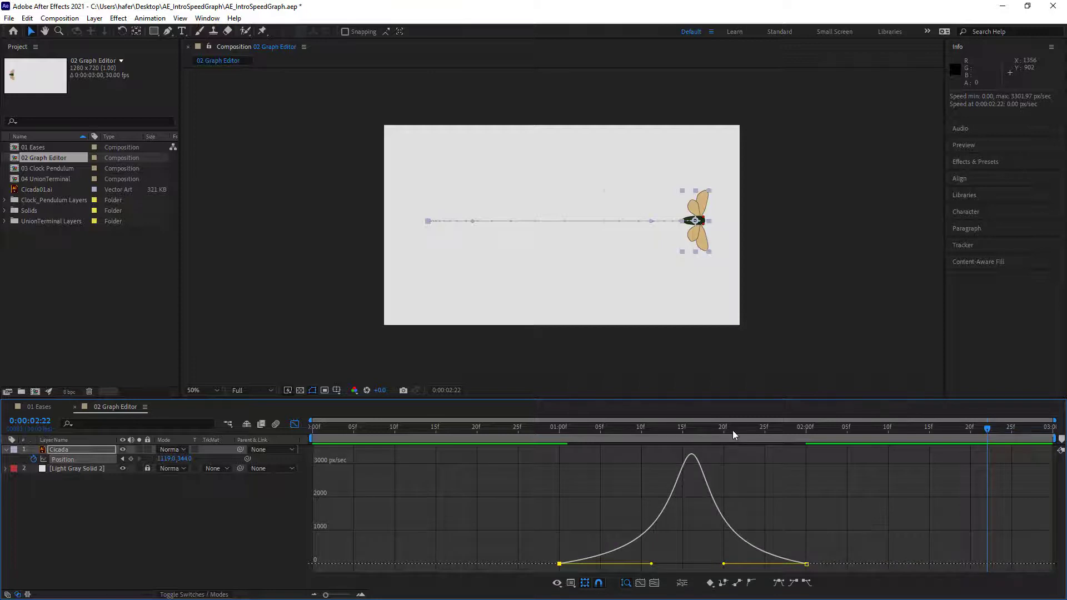
{"action": "key", "text": "space"}
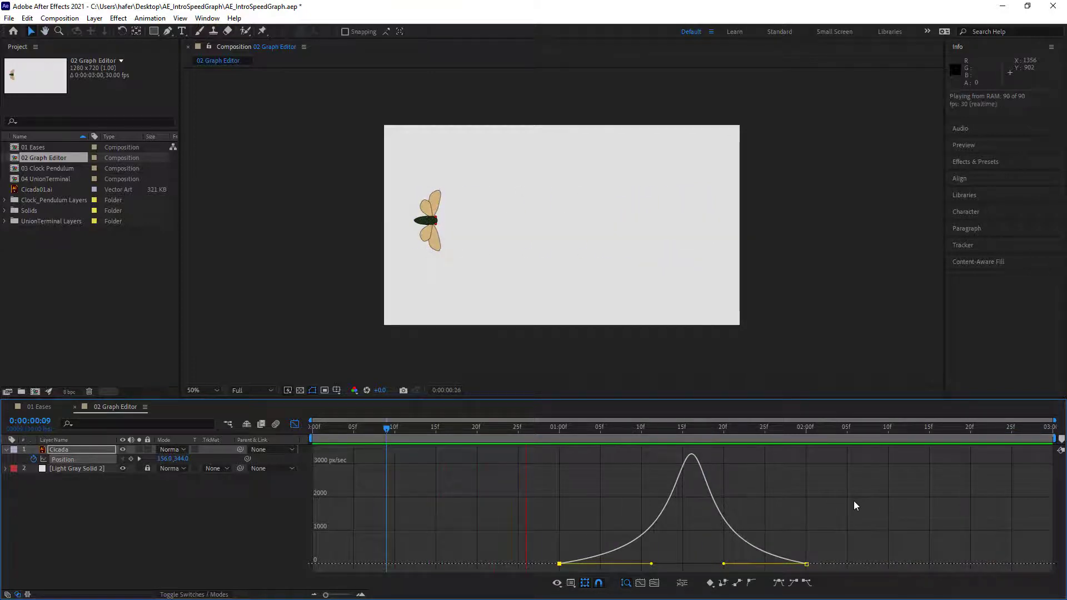
Shorten the outgoing speed handle to about 0:00:01:06 and the incoming handle to about 0:00:01:24, and return to 0:00:00:00.
{"action": "key", "text": "space"}
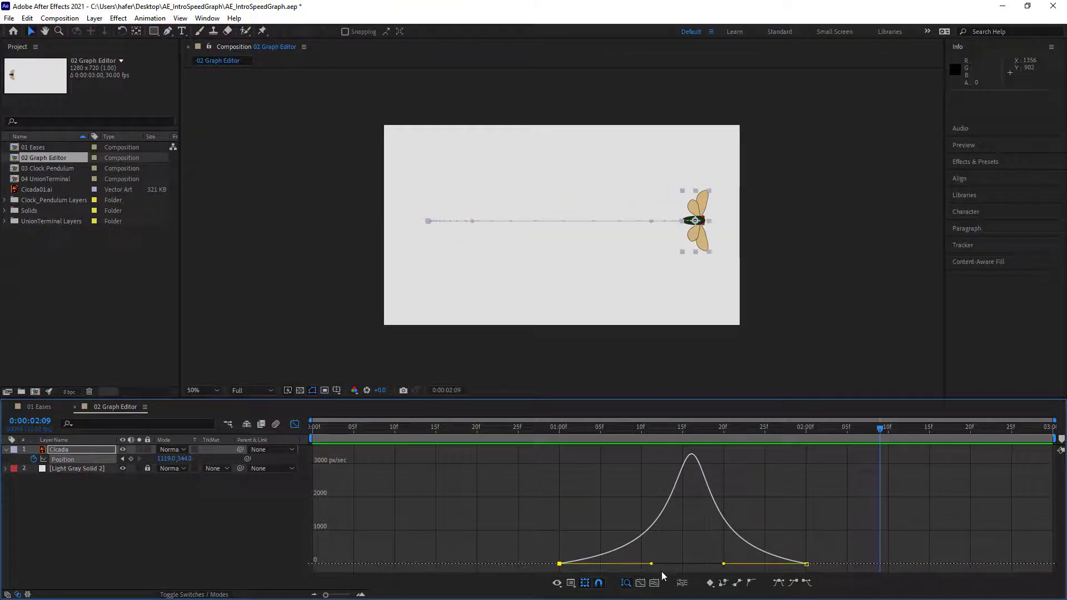
{"action": "left_click_drag", "start_coordinate": [653, 565], "coordinate": [611, 569]}
{"action": "left_click_drag", "start_coordinate": [608, 569], "coordinate": [606, 569]}
{"action": "left_click_drag", "start_coordinate": [726, 567], "coordinate": [761, 569]}
{"action": "left_click_drag", "start_coordinate": [693, 425], "coordinate": [299, 448]}
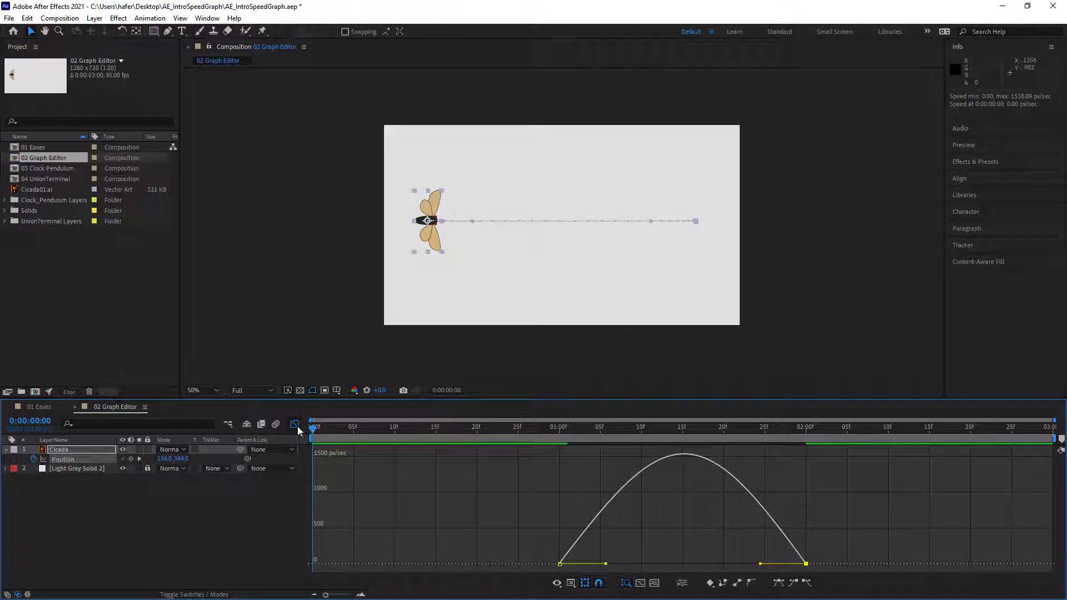
Switch the Position curve to the value graph and examine its X and Y lines at both keyframes.
{"action": "left_click", "coordinate": [295, 425]}
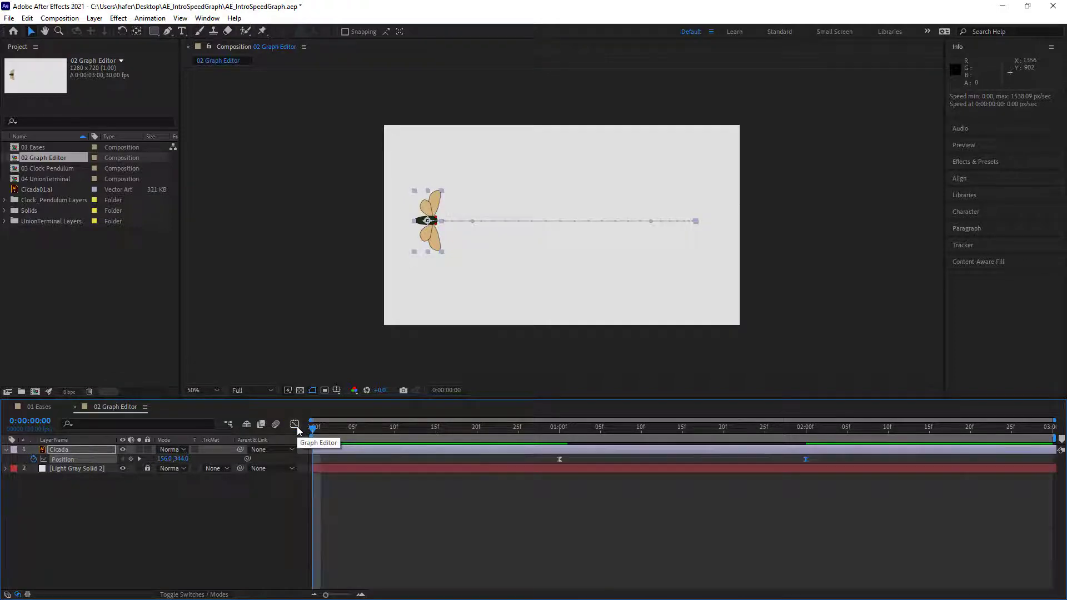
{"action": "left_click", "coordinate": [295, 425]}
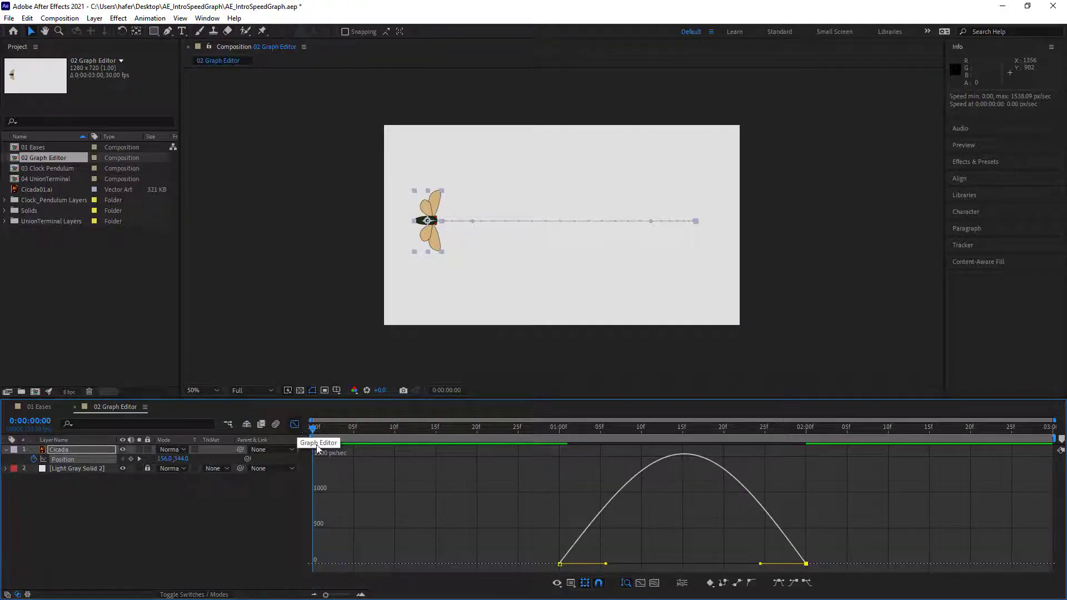
{"action": "left_click", "coordinate": [571, 584]}
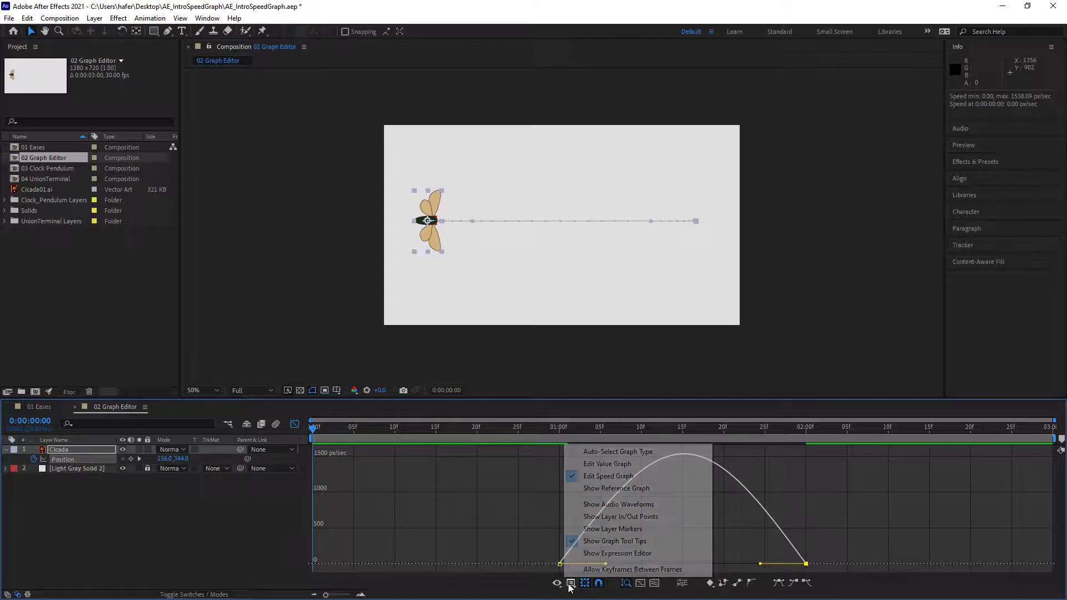
{"action": "left_click", "coordinate": [607, 465]}
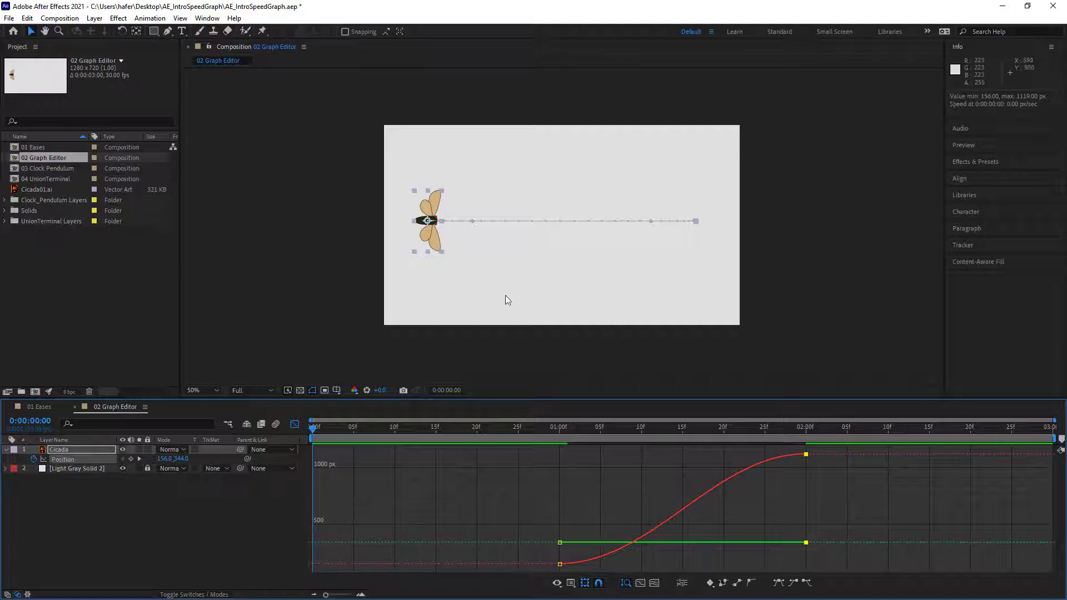
{"action": "left_click", "coordinate": [560, 563]}
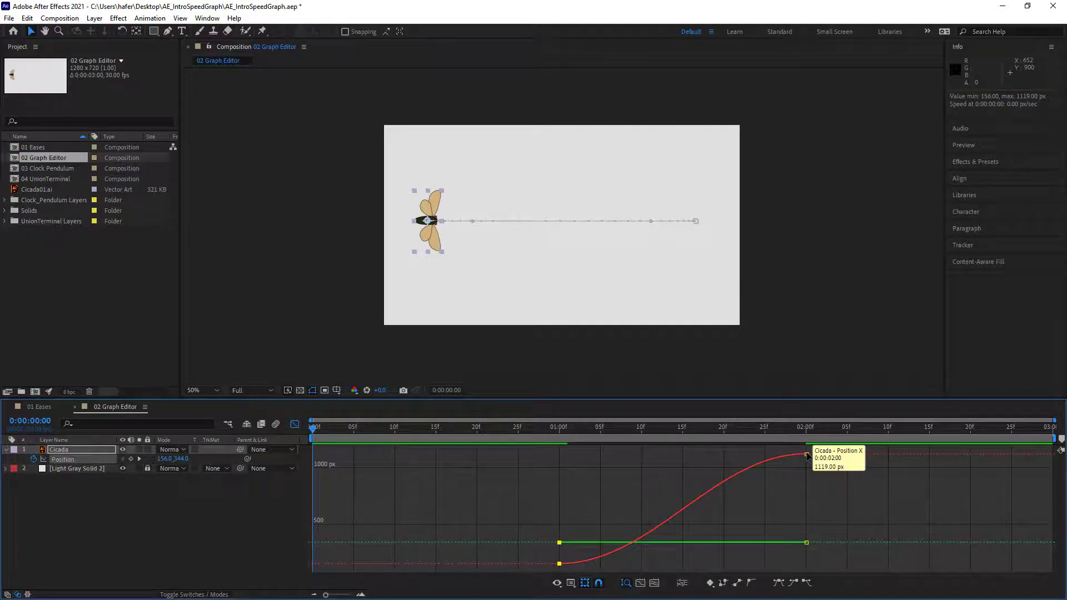
{"action": "left_click_drag", "start_coordinate": [785, 431], "coordinate": [807, 437]}
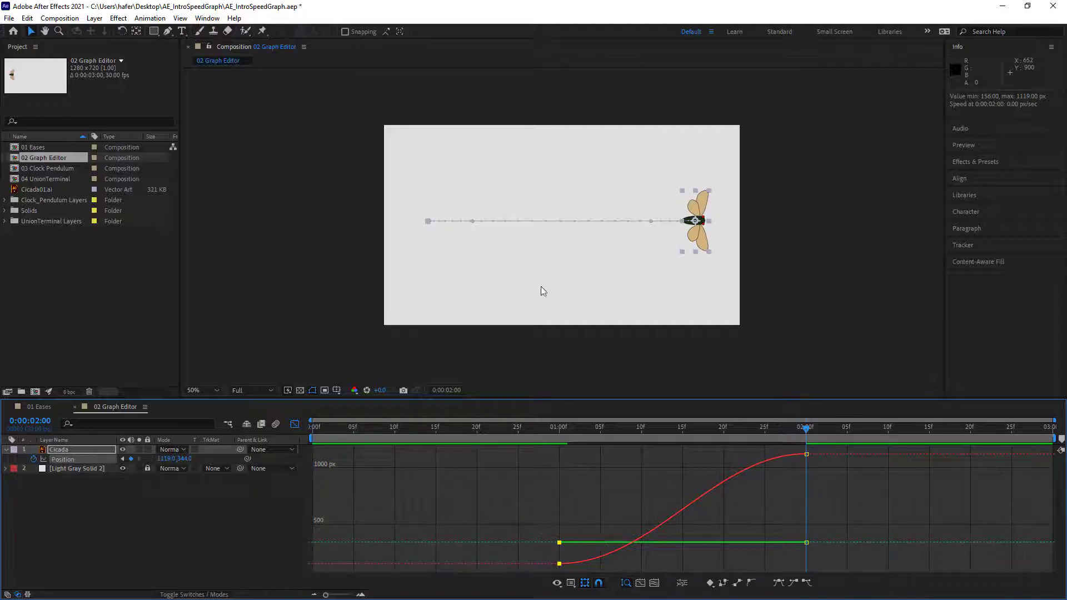
{"action": "mouse_move", "coordinate": [560, 541]}
{"action": "left_click_drag", "start_coordinate": [806, 429], "coordinate": [452, 468]}
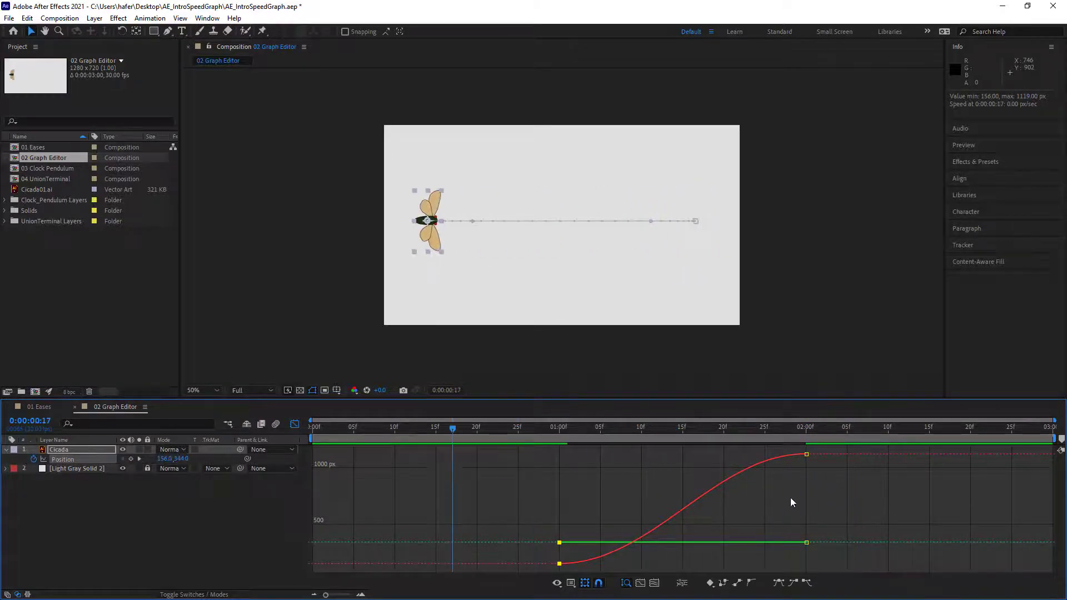
{"action": "mouse_move", "coordinate": [809, 458]}
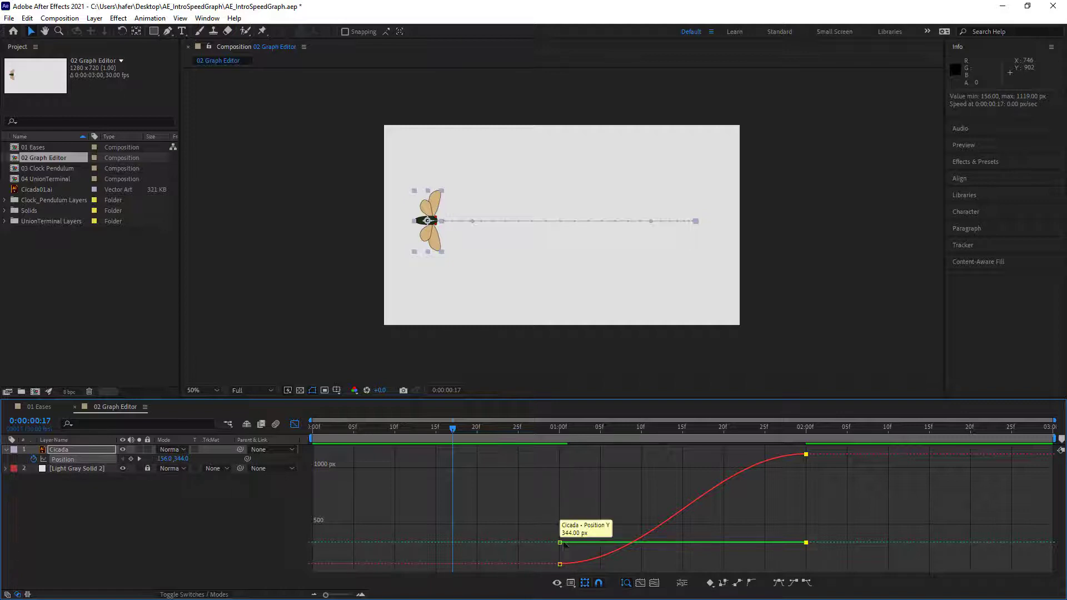
Try moving the second Position keyframe to about 0:00:01:23 in the value graph, preview it, and undo the move.
{"action": "left_click_drag", "start_coordinate": [806, 456], "coordinate": [749, 459]}
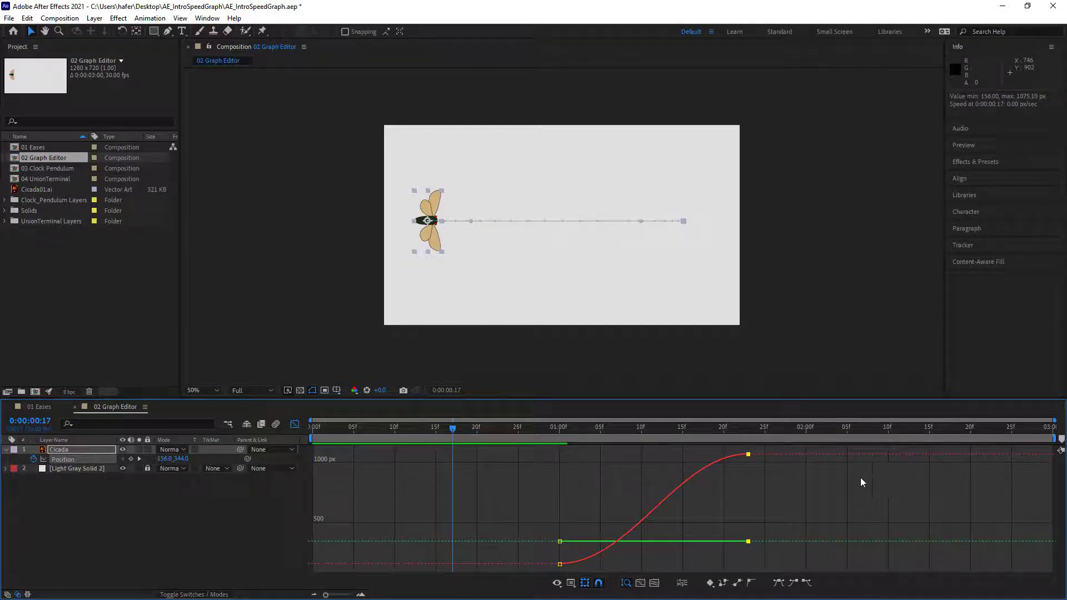
{"action": "key", "text": "space"}
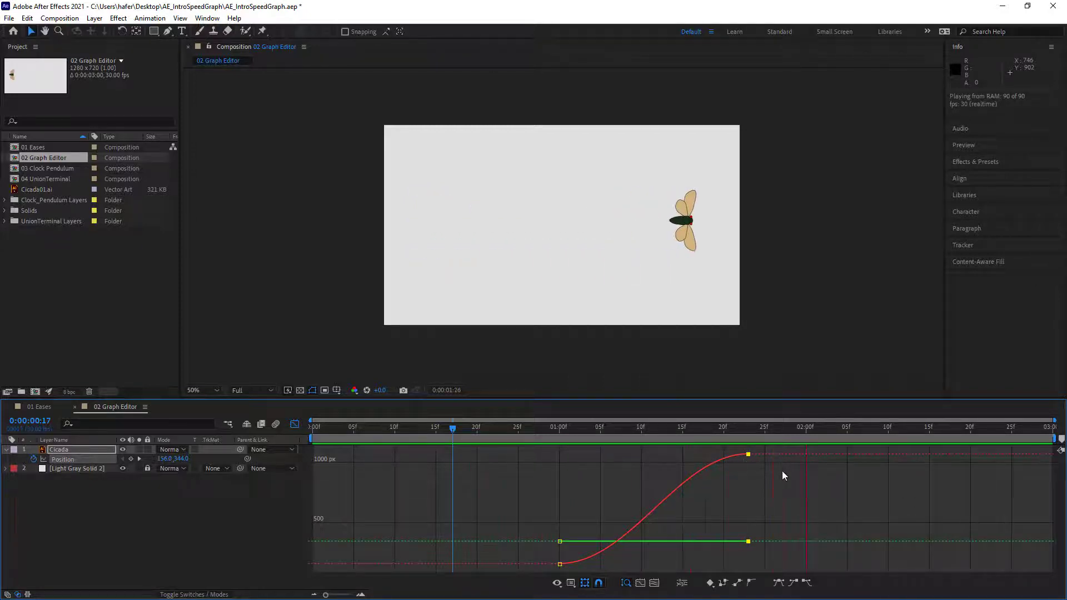
{"action": "key", "text": "space"}
{"action": "key", "text": "ctrl+z"}
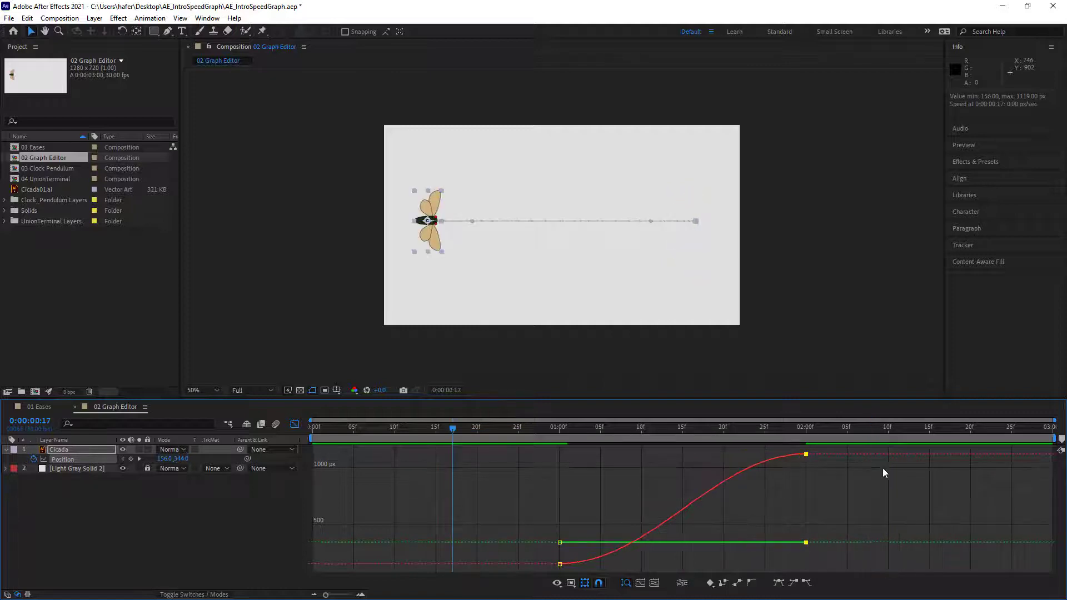
Try lowering the second keyframe's X value to about 685 px in the value graph, and preview the shorter movement.
{"action": "left_click_drag", "start_coordinate": [808, 456], "coordinate": [809, 505]}
{"action": "left_click_drag", "start_coordinate": [790, 432], "coordinate": [472, 454]}
{"action": "key", "text": "space"}
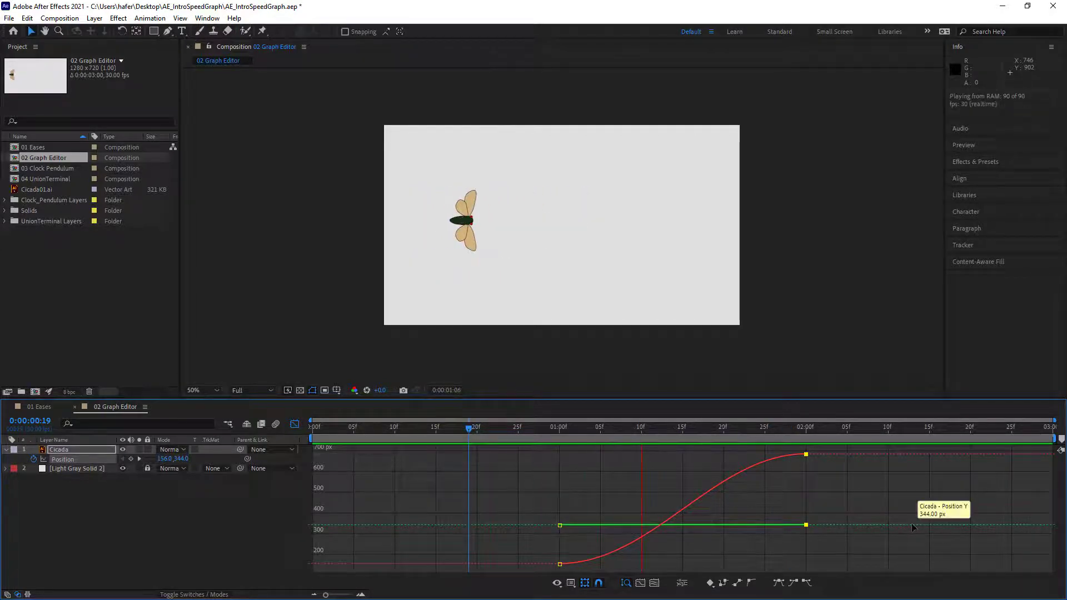
{"action": "key", "text": "space"}
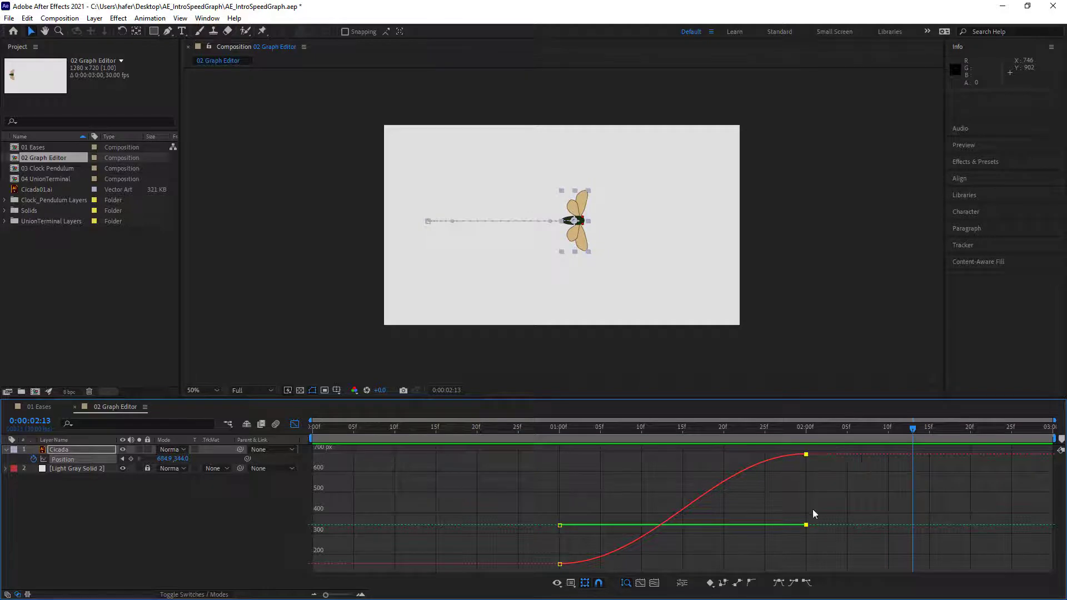
Try raising the second keyframe's Y value to about 489 px, and preview the diagonal movement from 0:00:00:20.
{"action": "left_click_drag", "start_coordinate": [806, 525], "coordinate": [805, 495]}
{"action": "left_click_drag", "start_coordinate": [802, 429], "coordinate": [475, 436]}
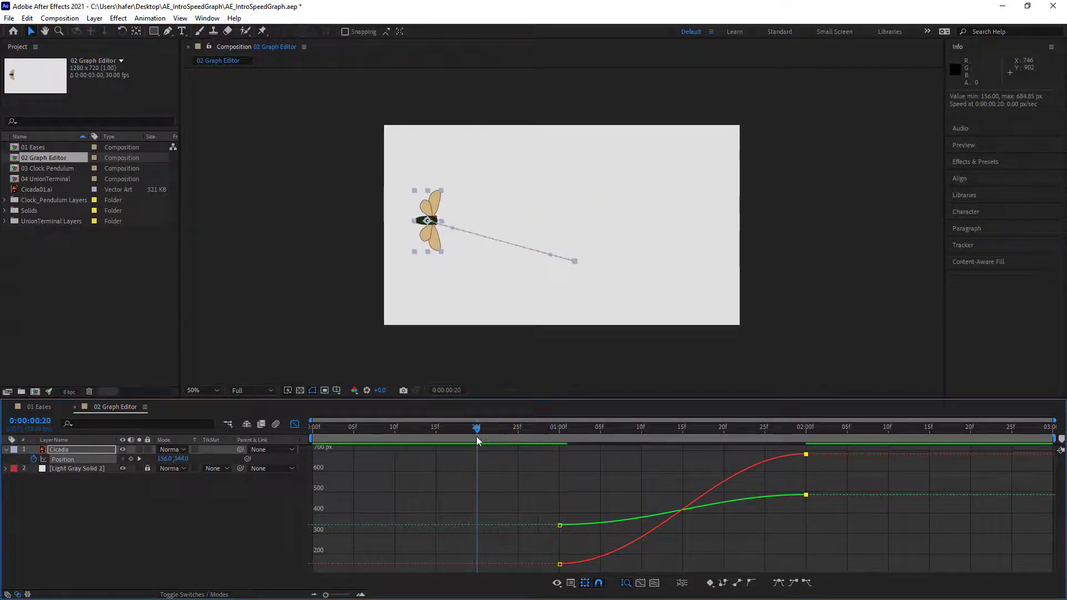
{"action": "key", "text": "space"}
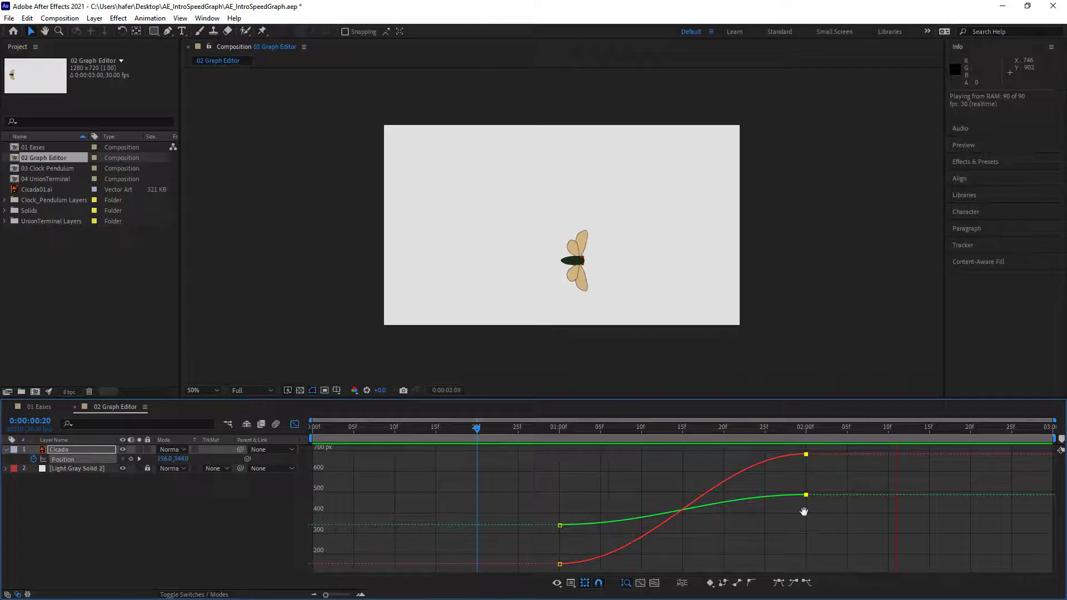
{"action": "key", "text": "space"}
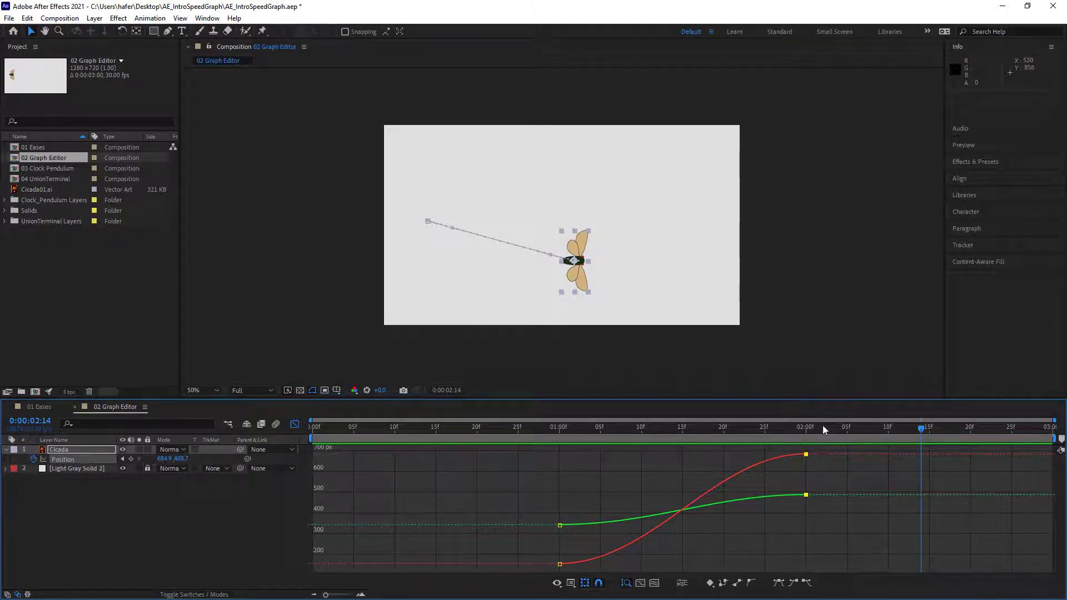
Replay the diagonal movement from 0:00:00:16, and undo the X and Y value changes on the second keyframe.
{"action": "left_click_drag", "start_coordinate": [823, 426], "coordinate": [582, 427]}
{"action": "key", "text": "space"}
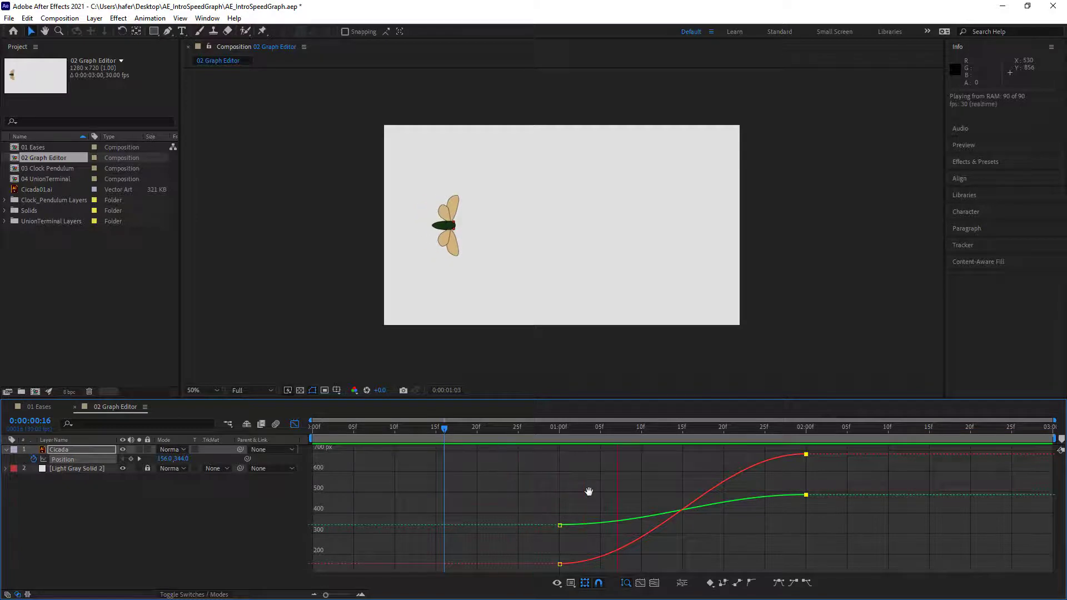
{"action": "key", "text": "space"}
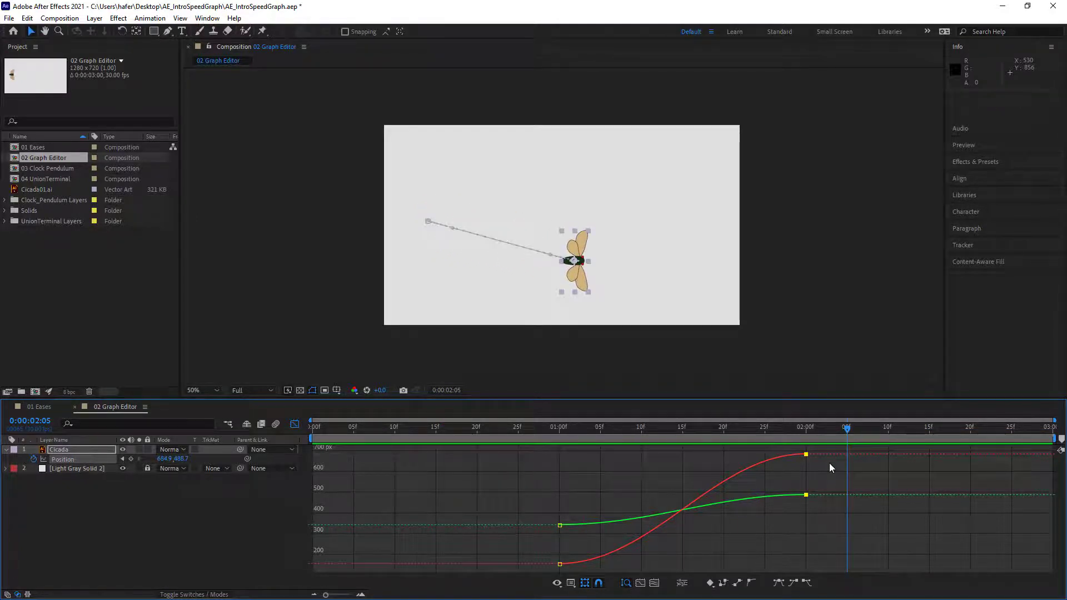
{"action": "key", "text": "ctrl+z"}
{"action": "key", "text": "ctrl+z"}
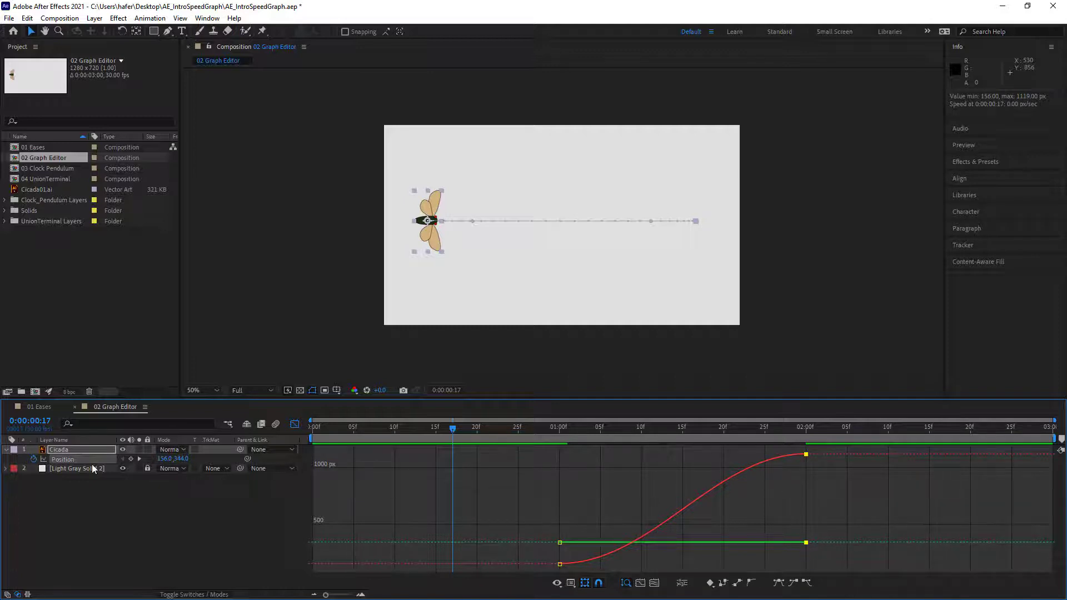
Separate the Cicada's Position property into individual X and Y dimensions.
{"action": "left_click", "coordinate": [68, 460]}
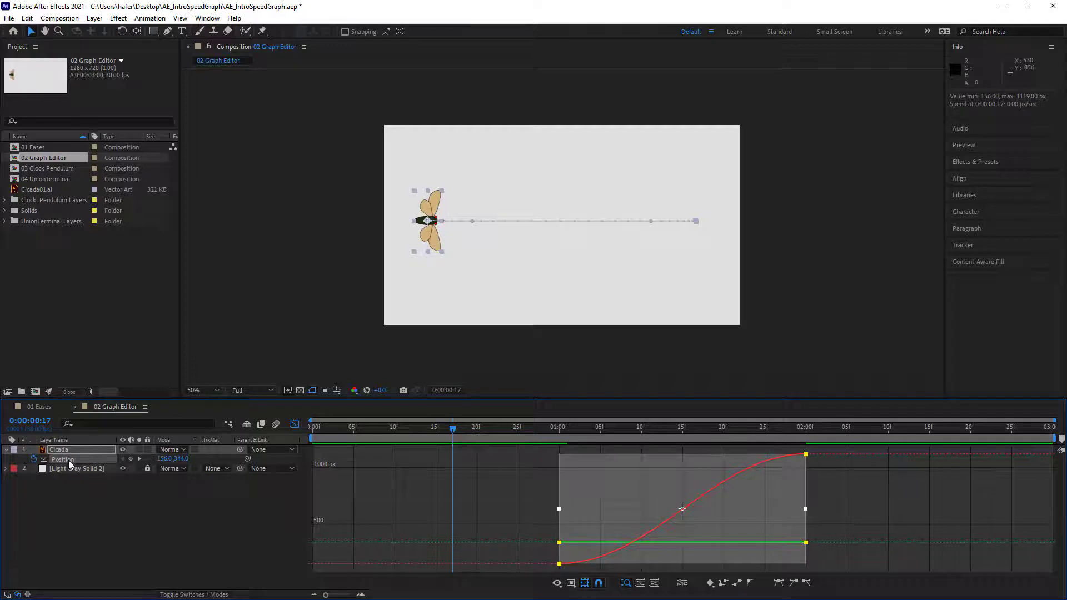
{"action": "right_click", "coordinate": [68, 461]}
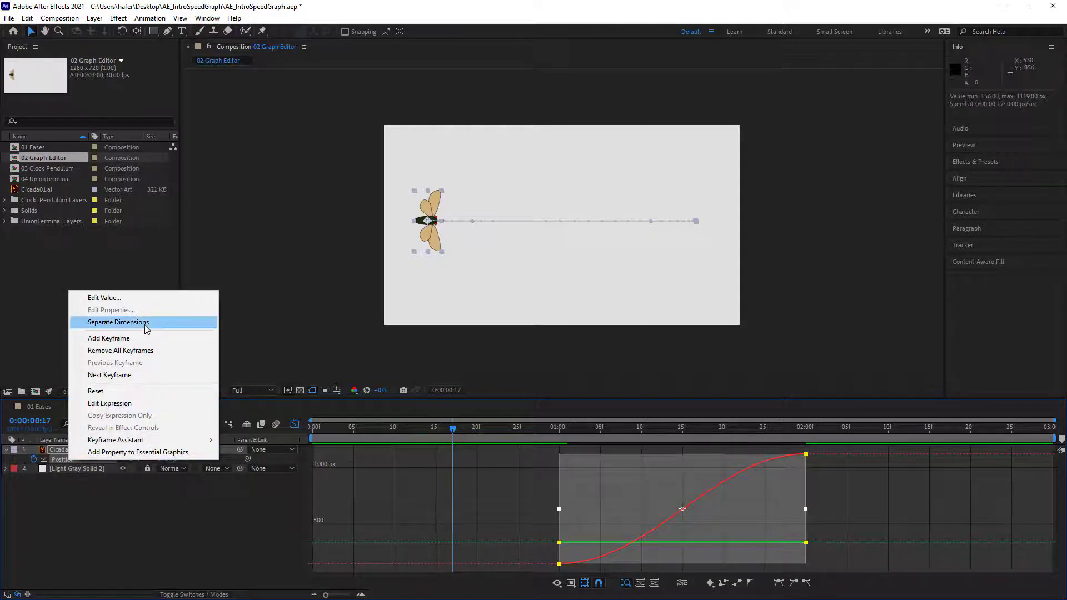
{"action": "left_click", "coordinate": [118, 323]}
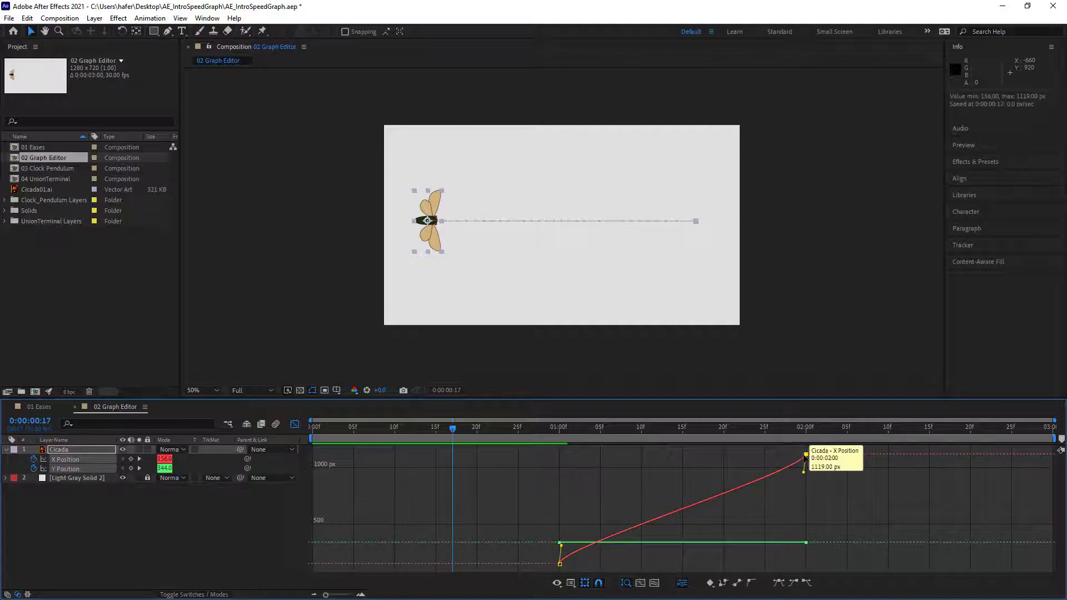
Flatten the X Position handles, extending the outgoing one to about 0:00:01:21 and the incoming one to about 0:00:01:14, and preview from 0:00:00:05.
{"action": "left_click", "coordinate": [805, 455]}
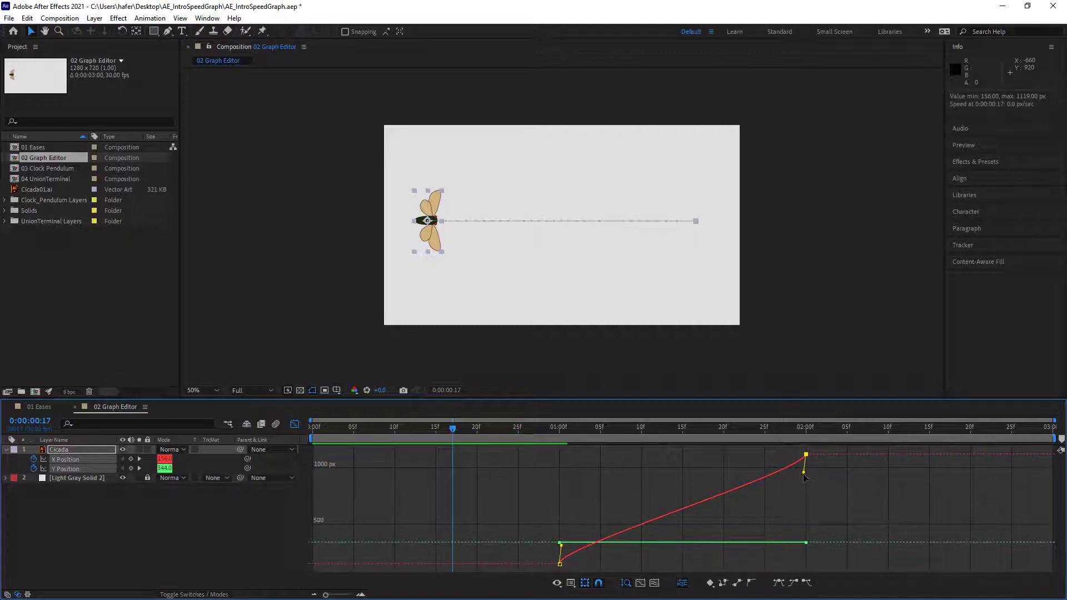
{"action": "left_click_drag", "start_coordinate": [803, 474], "coordinate": [716, 455]}
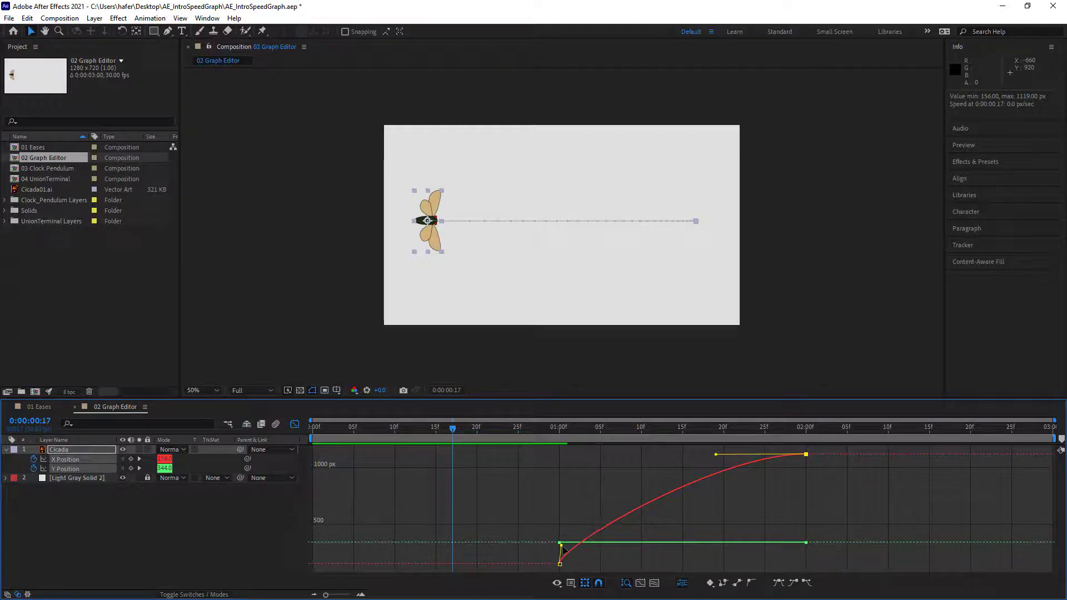
{"action": "left_click_drag", "start_coordinate": [561, 545], "coordinate": [680, 565]}
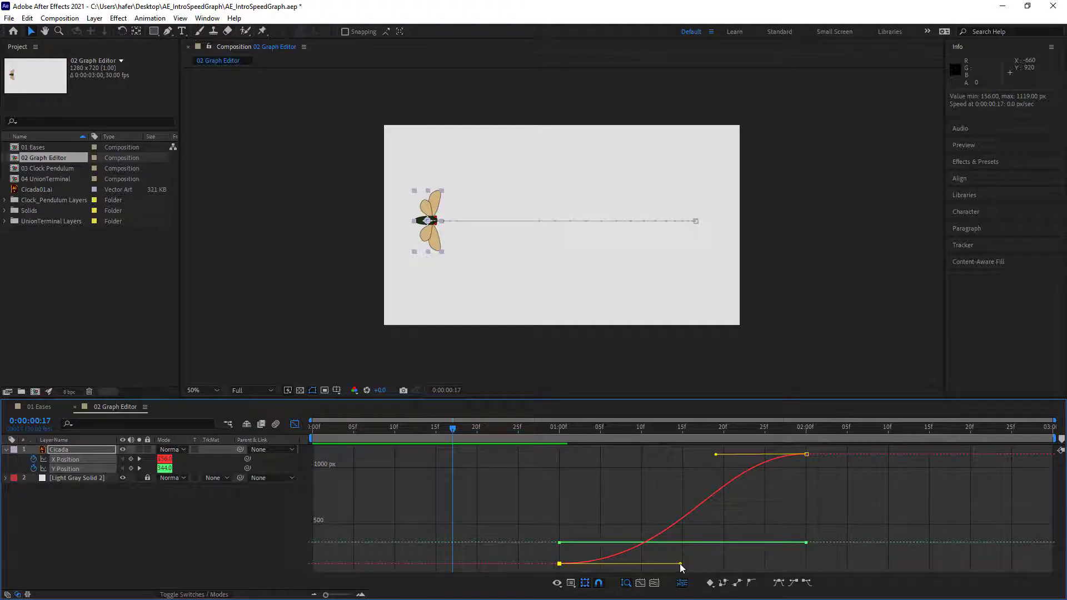
{"action": "left_click_drag", "start_coordinate": [717, 455], "coordinate": [675, 458]}
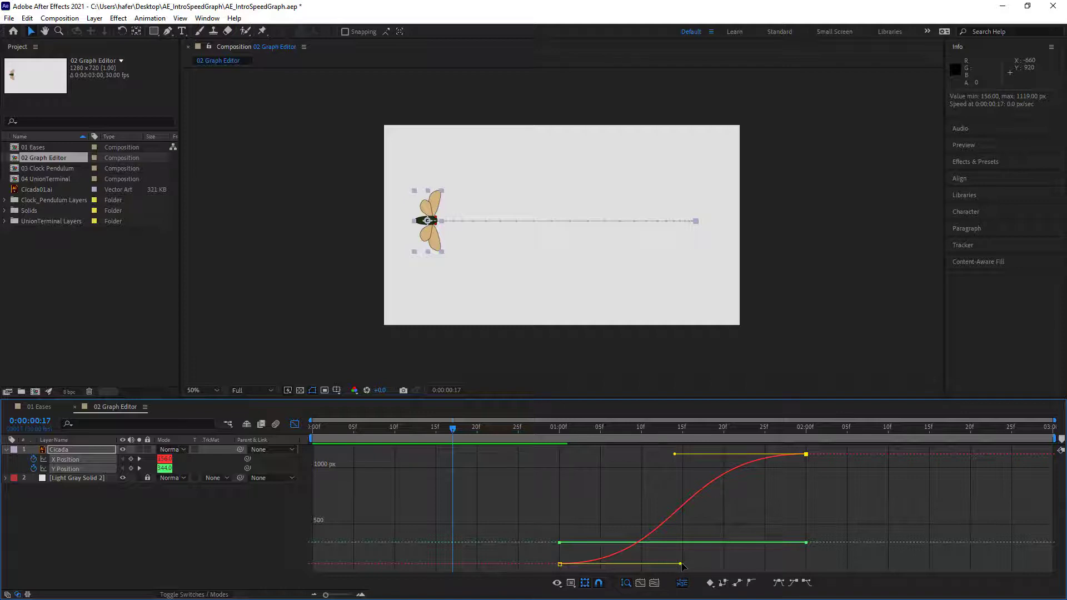
{"action": "left_click_drag", "start_coordinate": [682, 565], "coordinate": [729, 566]}
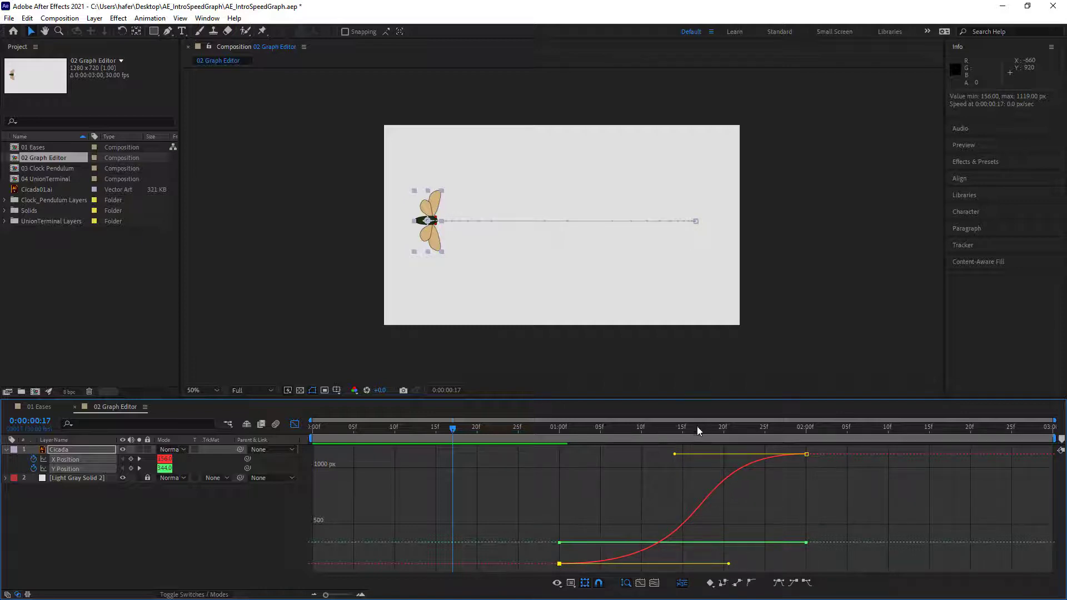
{"action": "left_click_drag", "start_coordinate": [697, 425], "coordinate": [350, 442]}
{"action": "key", "text": "space"}
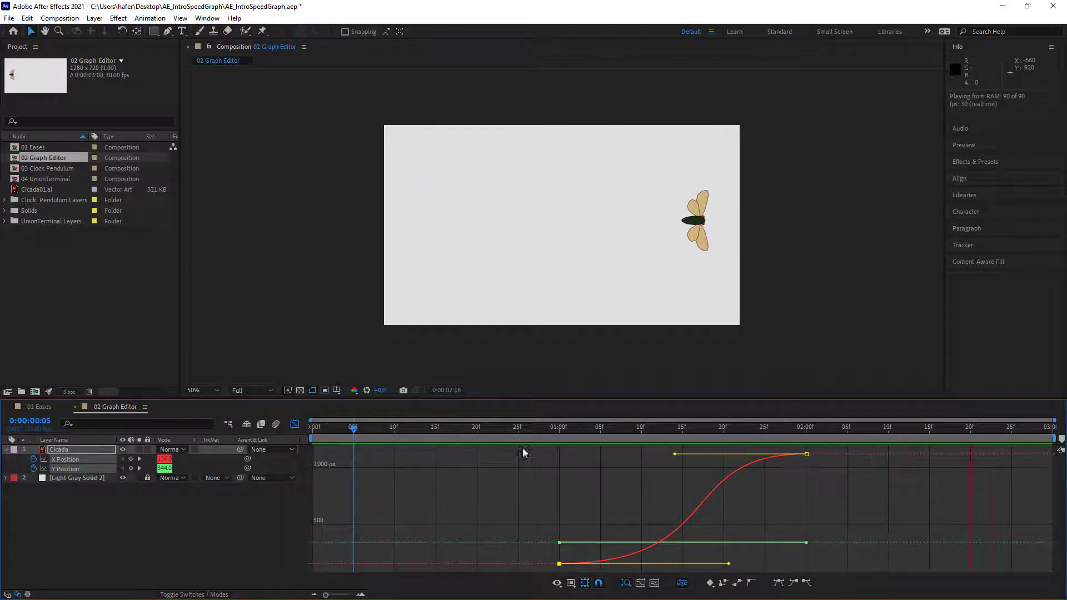
{"action": "key", "text": "space"}
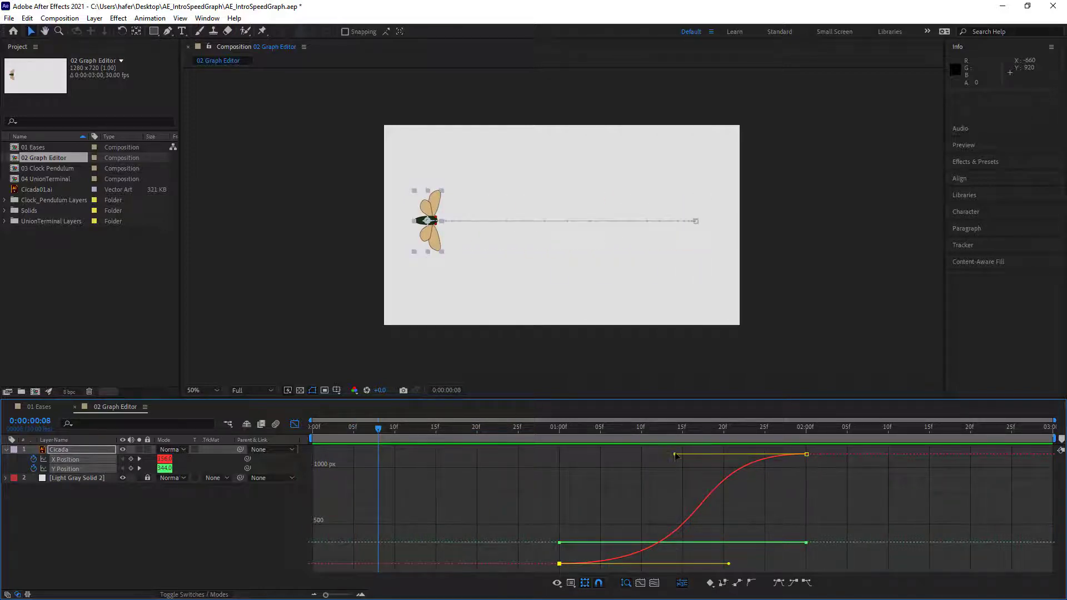
Pull the second X Position keyframe's incoming handle steeply down to about 0:00:01:27, and preview the accelerating motion from 0:00:00:23.
{"action": "left_click_drag", "start_coordinate": [675, 455], "coordinate": [786, 548]}
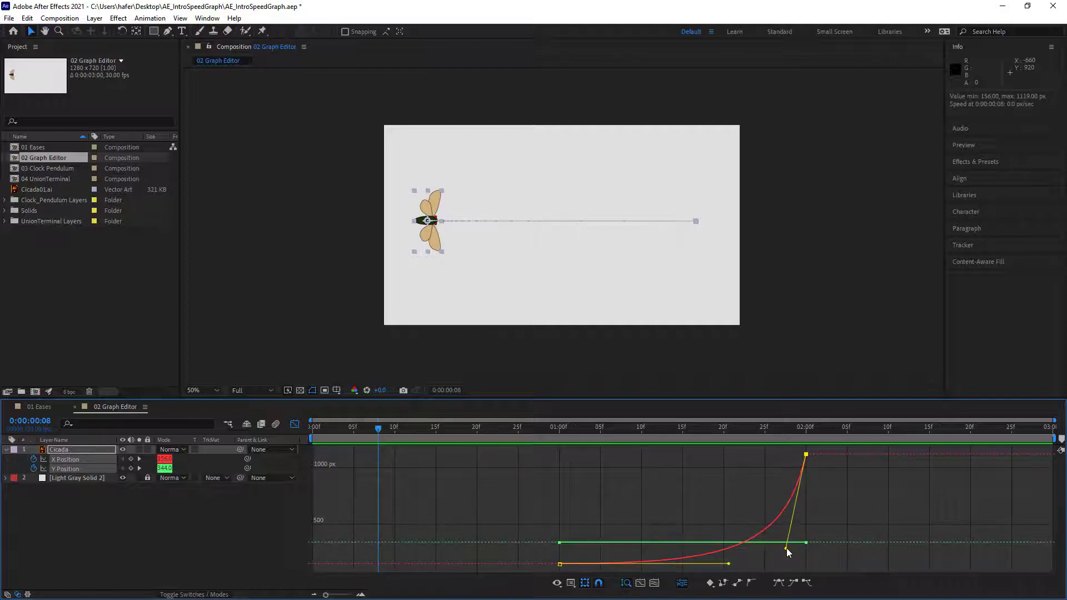
{"action": "left_click_drag", "start_coordinate": [796, 432], "coordinate": [502, 429]}
{"action": "key", "text": "space"}
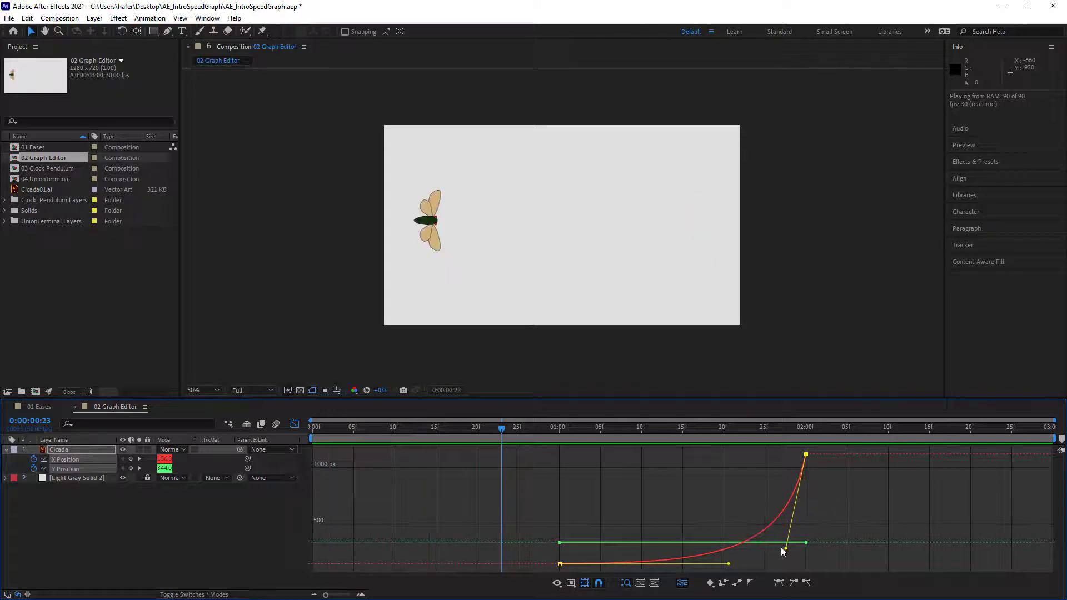
Flatten the incoming X Position handle at about 0:00:01:12, and pull the first keyframe's outgoing handle nearly straight up to about 920 px.
{"action": "left_click_drag", "start_coordinate": [785, 548], "coordinate": [655, 453]}
{"action": "key", "text": "space"}
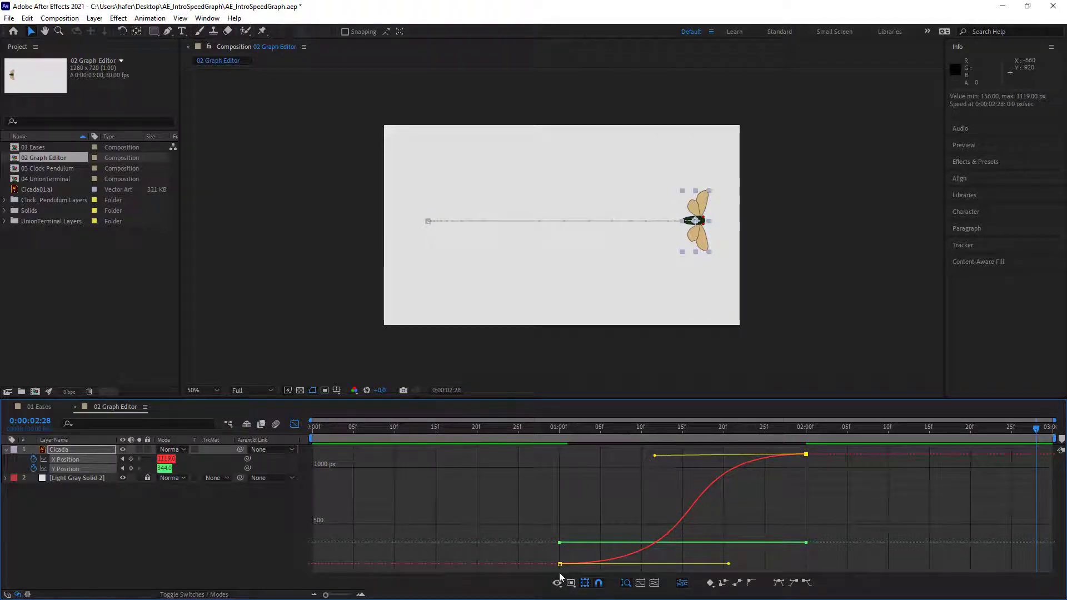
{"action": "left_click_drag", "start_coordinate": [728, 564], "coordinate": [552, 476]}
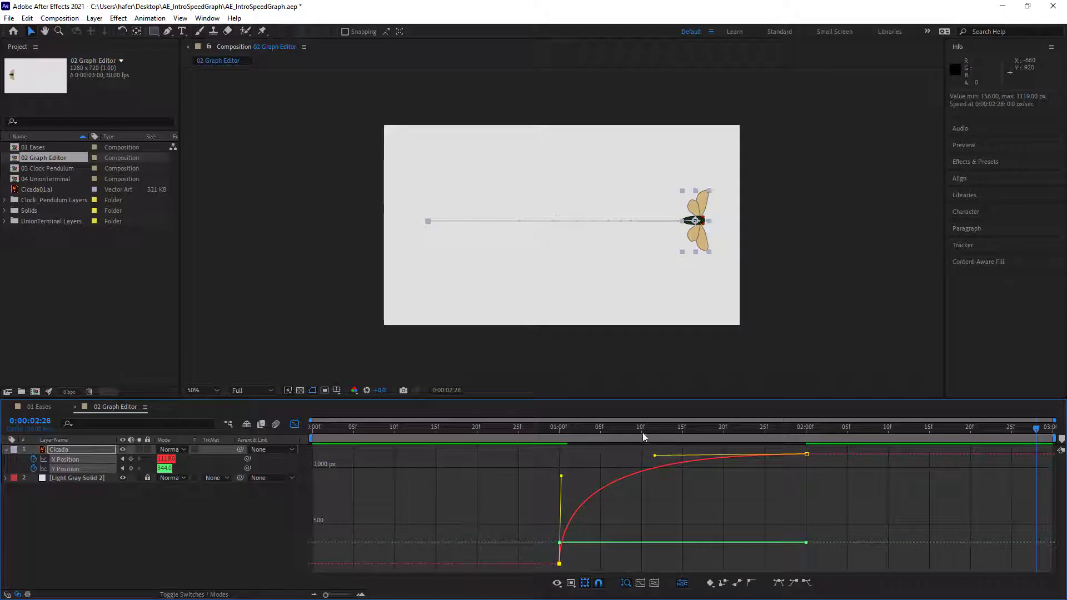
Preview the Cicada's decelerating motion from 0:00:00:22.
{"action": "left_click_drag", "start_coordinate": [642, 432], "coordinate": [495, 429]}
{"action": "key", "text": "space"}
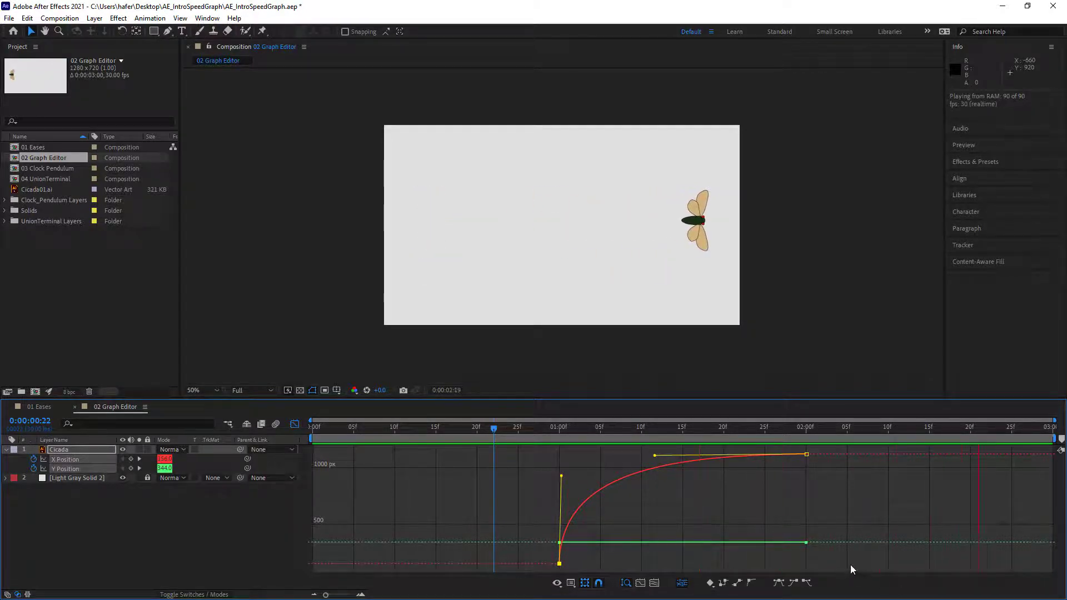
{"action": "key", "text": "space"}
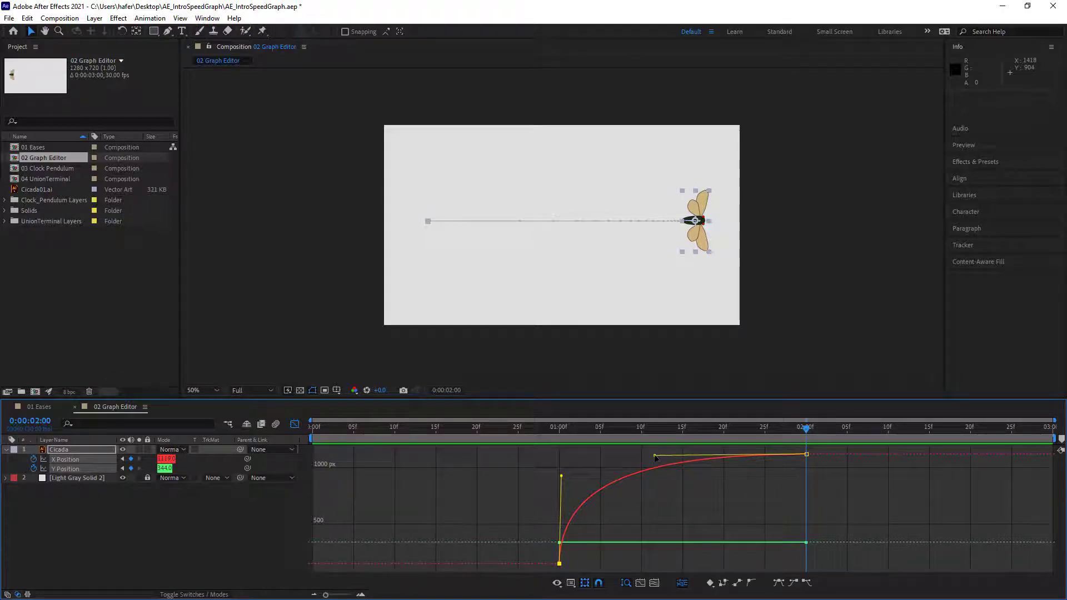
Reshape the X Position curve into an S, with its nearly flat outgoing handle reaching about 0:00:01:11 and incoming handle about 0:00:01:21.
{"action": "left_click_drag", "start_coordinate": [656, 456], "coordinate": [766, 455]}
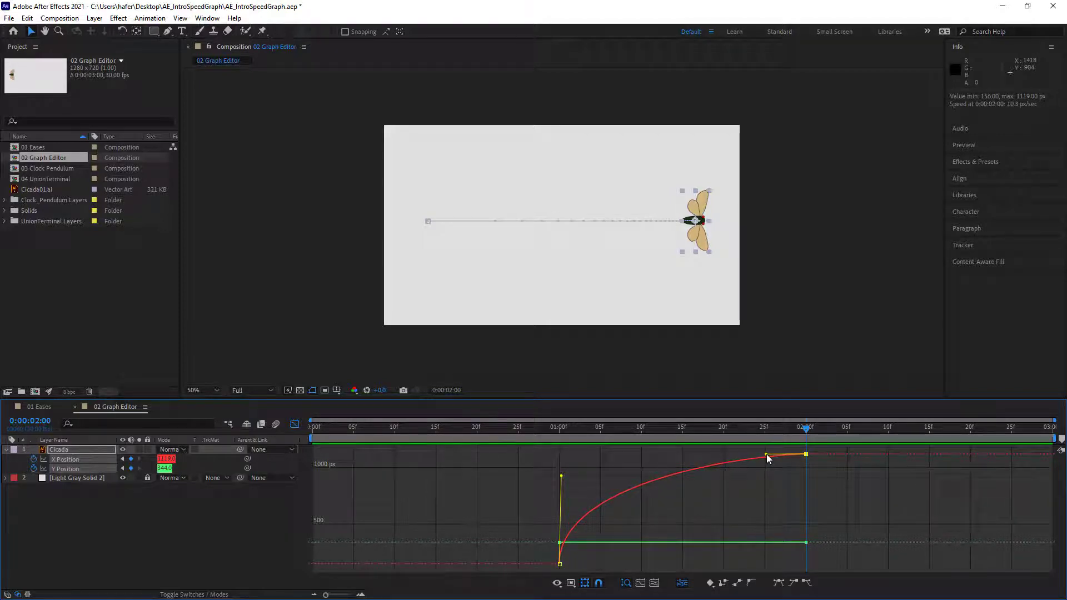
{"action": "left_click_drag", "start_coordinate": [561, 476], "coordinate": [648, 562]}
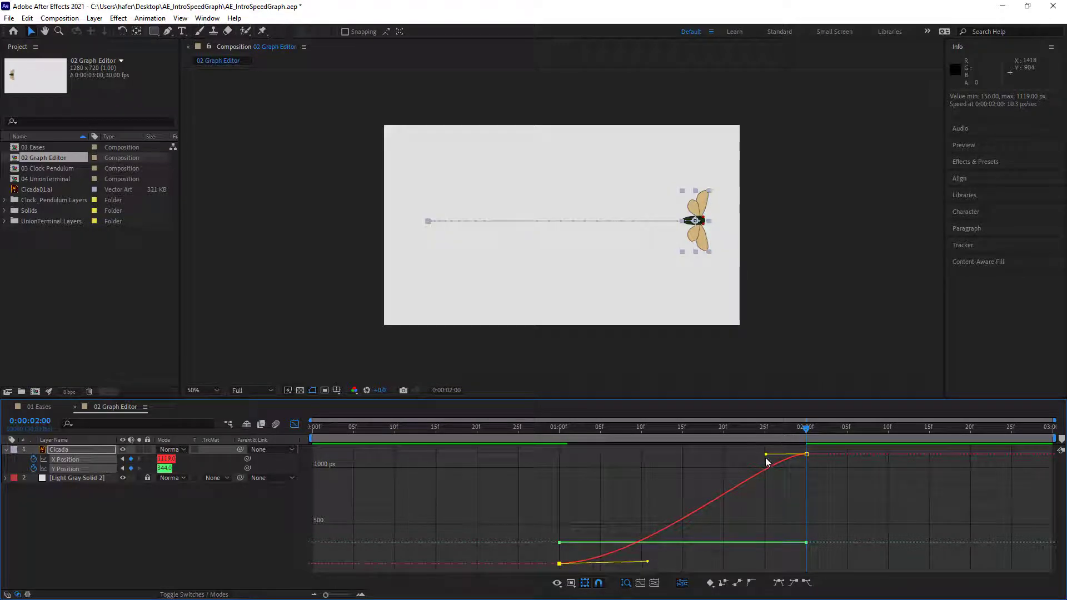
{"action": "left_click_drag", "start_coordinate": [766, 456], "coordinate": [728, 459]}
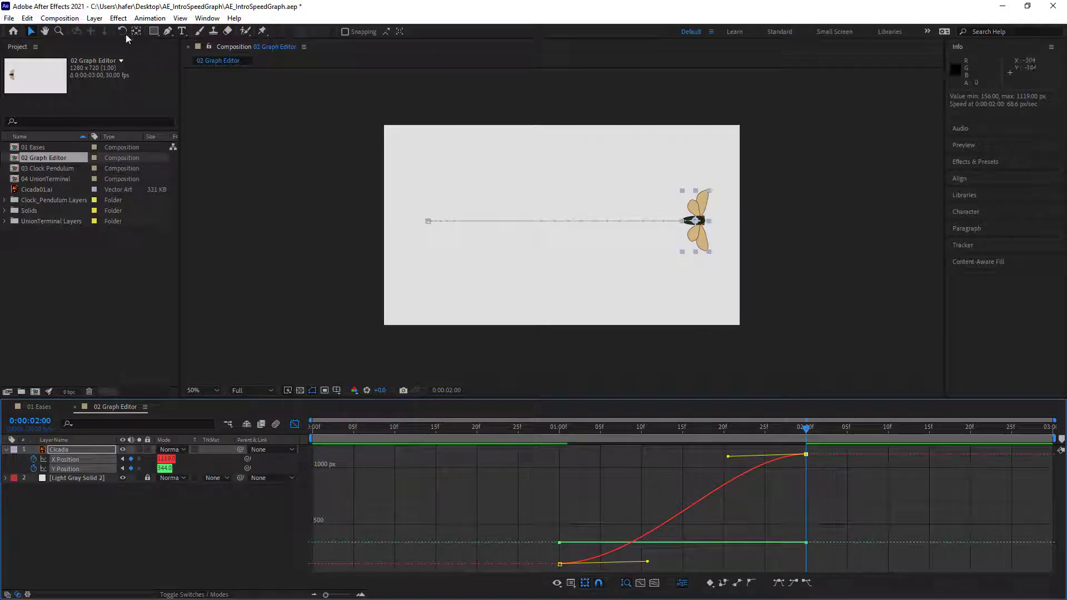
Add a keyframe to the X Position curve at about 0:00:01:25 with the Pen tool, and restore the Selection tool.
{"action": "left_click", "coordinate": [167, 31]}
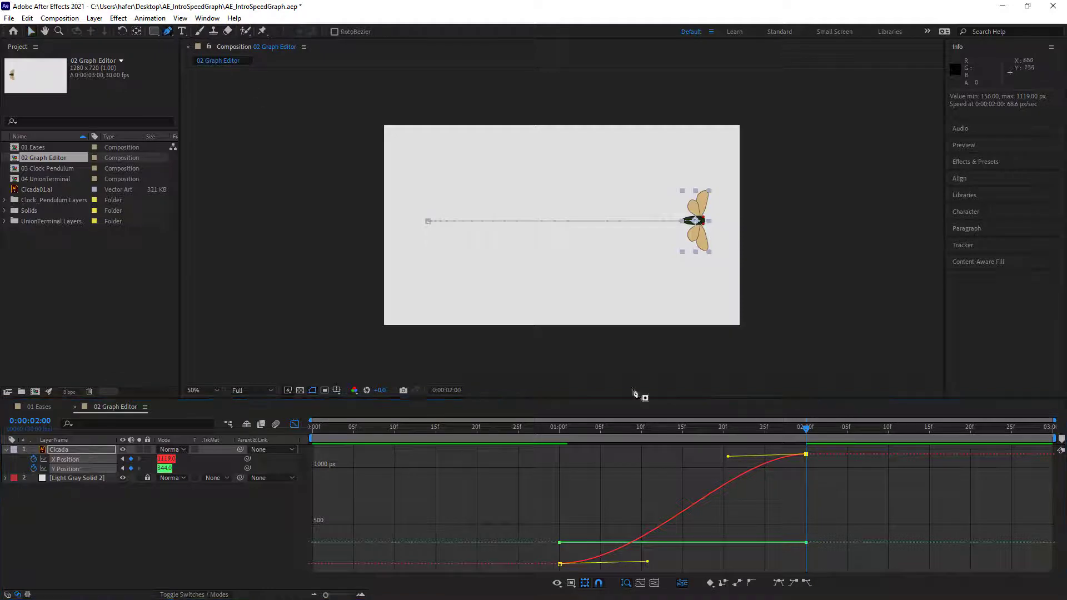
{"action": "left_click", "coordinate": [766, 465]}
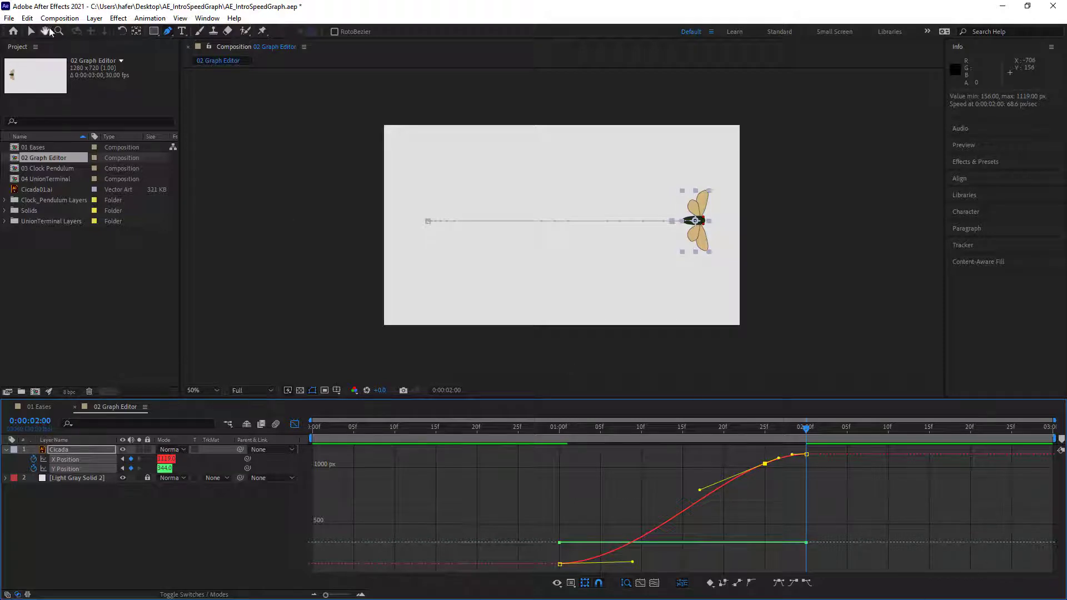
{"action": "left_click", "coordinate": [29, 32]}
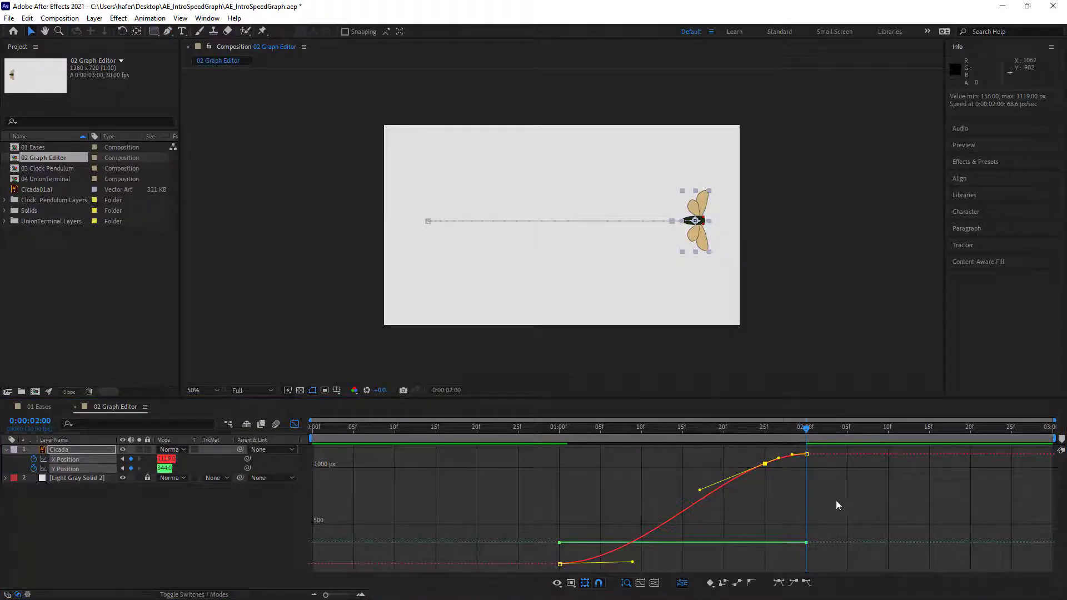
Flatten the new X Position keyframe's handles and raise it to about 1230 px so the Cicada overshoots its end position.
{"action": "left_click_drag", "start_coordinate": [701, 491], "coordinate": [716, 476]}
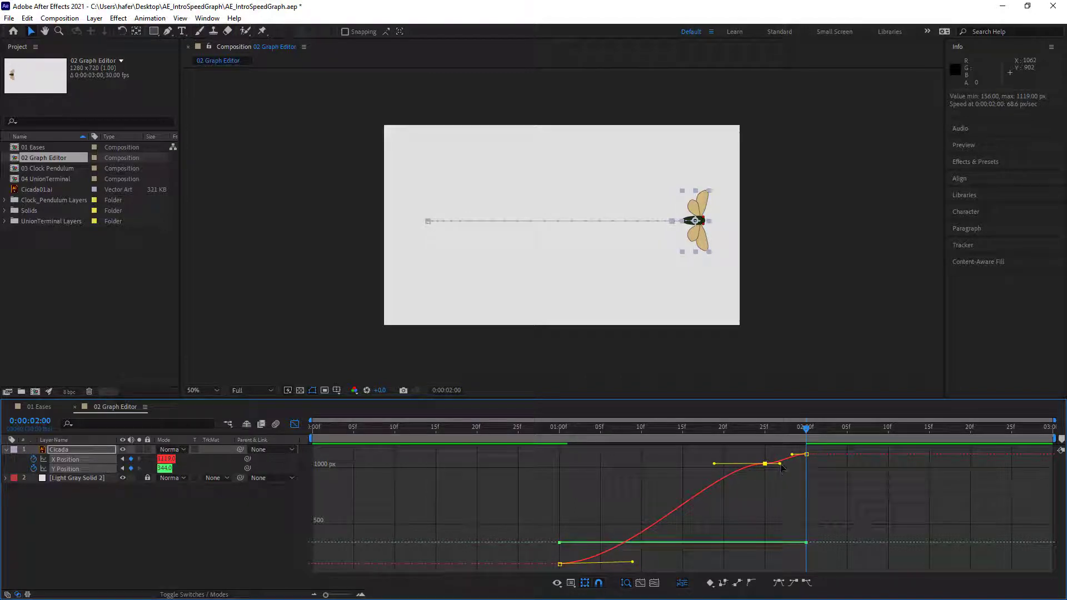
{"action": "left_click_drag", "start_coordinate": [782, 467], "coordinate": [795, 470]}
{"action": "left_click_drag", "start_coordinate": [714, 463], "coordinate": [765, 442]}
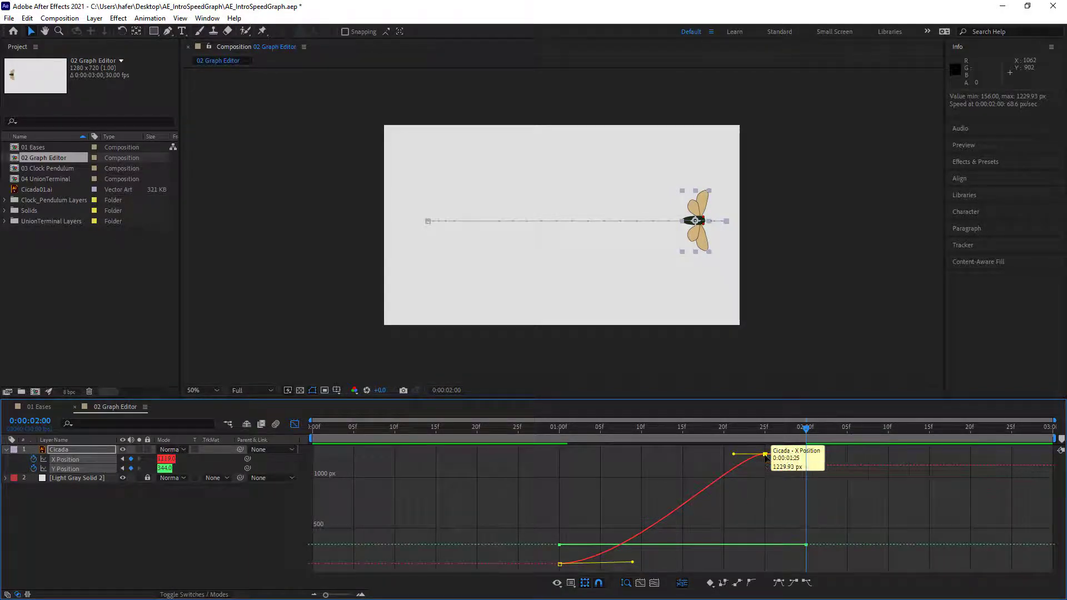
Preview the overshoot from 0:00:00:29, retime its keyframe to about 0:00:01:27, and preview again from 0:00:00:27.
{"action": "left_click_drag", "start_coordinate": [806, 459], "coordinate": [551, 466]}
{"action": "key", "text": "space"}
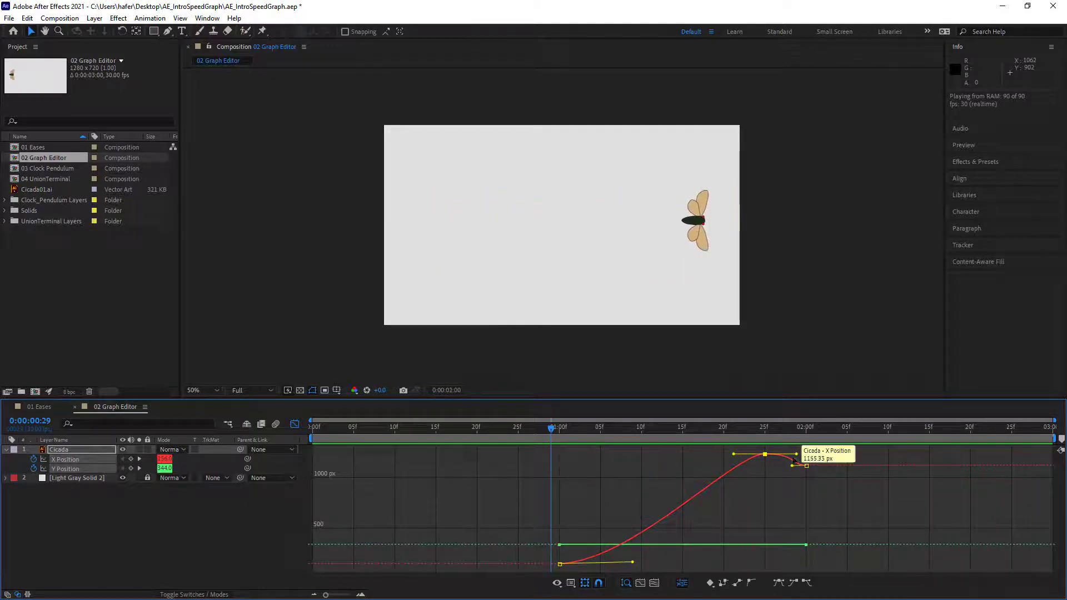
{"action": "left_click_drag", "start_coordinate": [770, 452], "coordinate": [535, 449]}
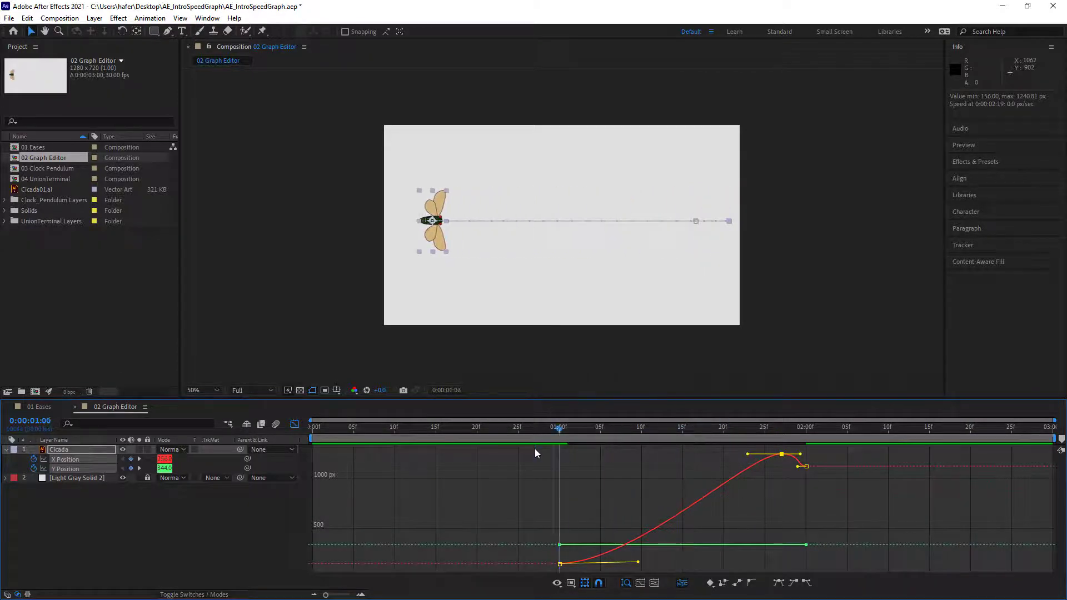
{"action": "key", "text": "space"}
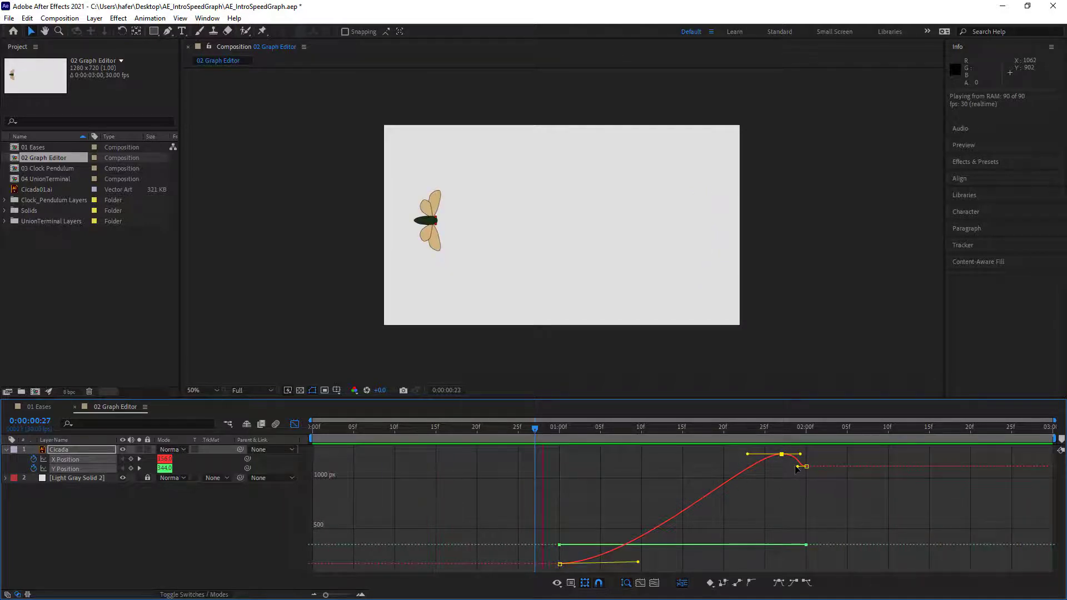
Move the overshoot keyframe on X Position to about 0:00:01:26, and preview the motion.
{"action": "left_click", "coordinate": [782, 454]}
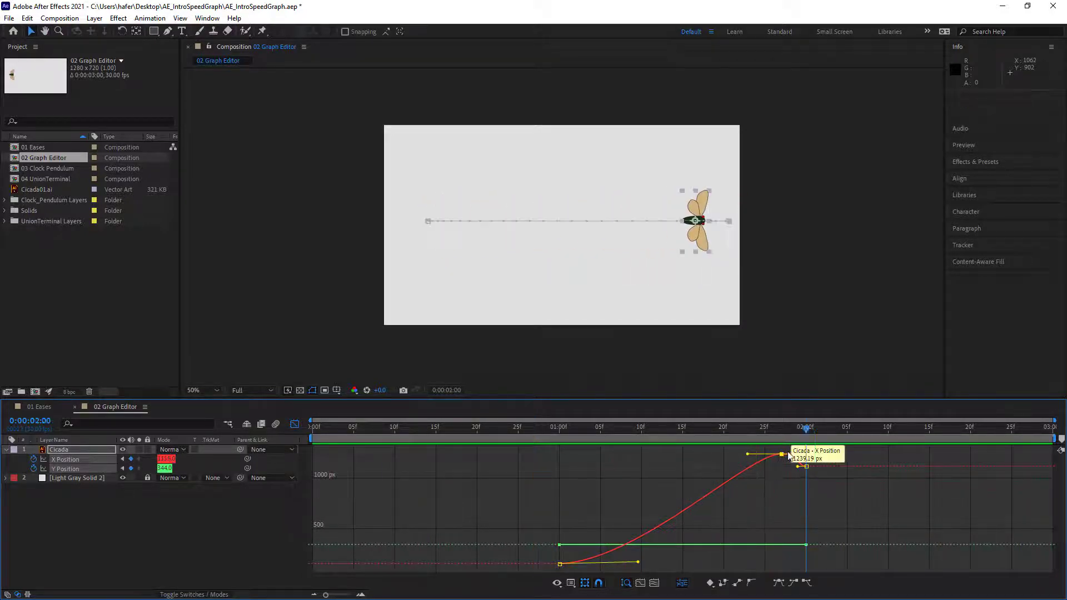
{"action": "left_click_drag", "start_coordinate": [782, 456], "coordinate": [773, 455]}
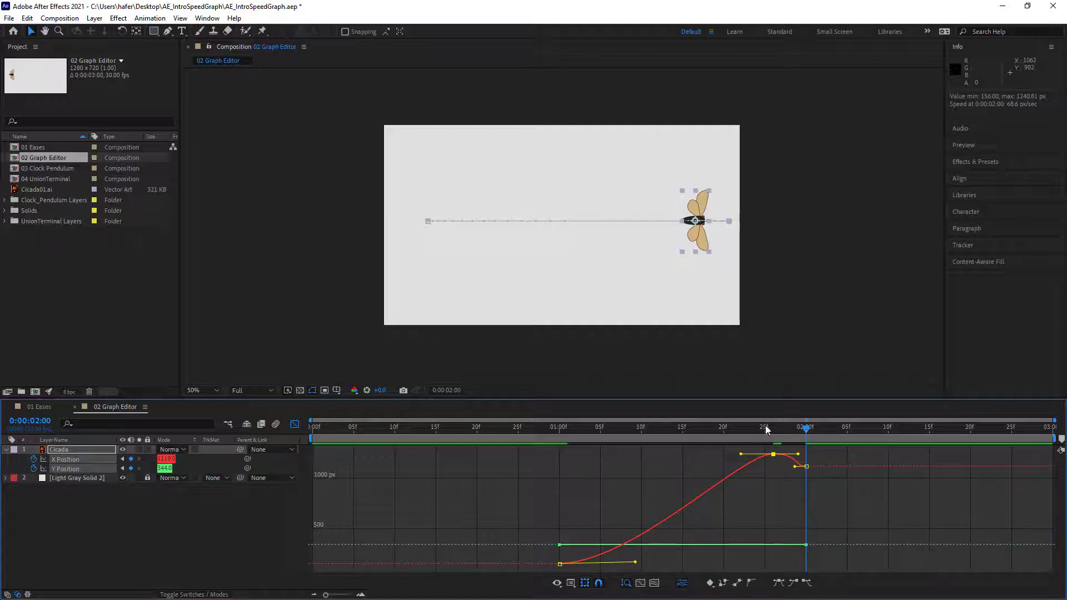
{"action": "key", "text": "space"}
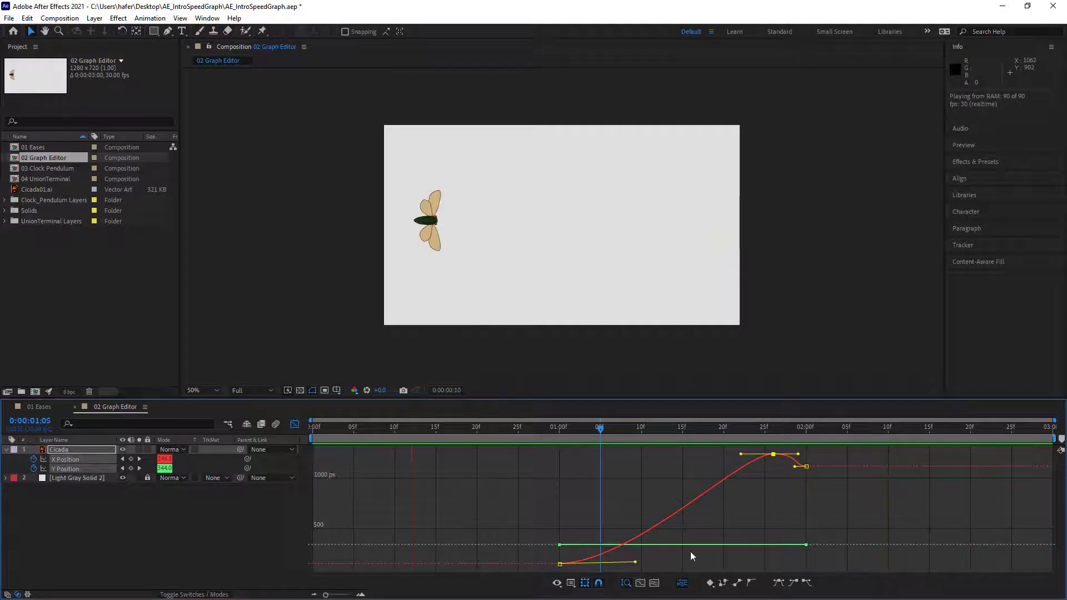
{"action": "key", "text": "space"}
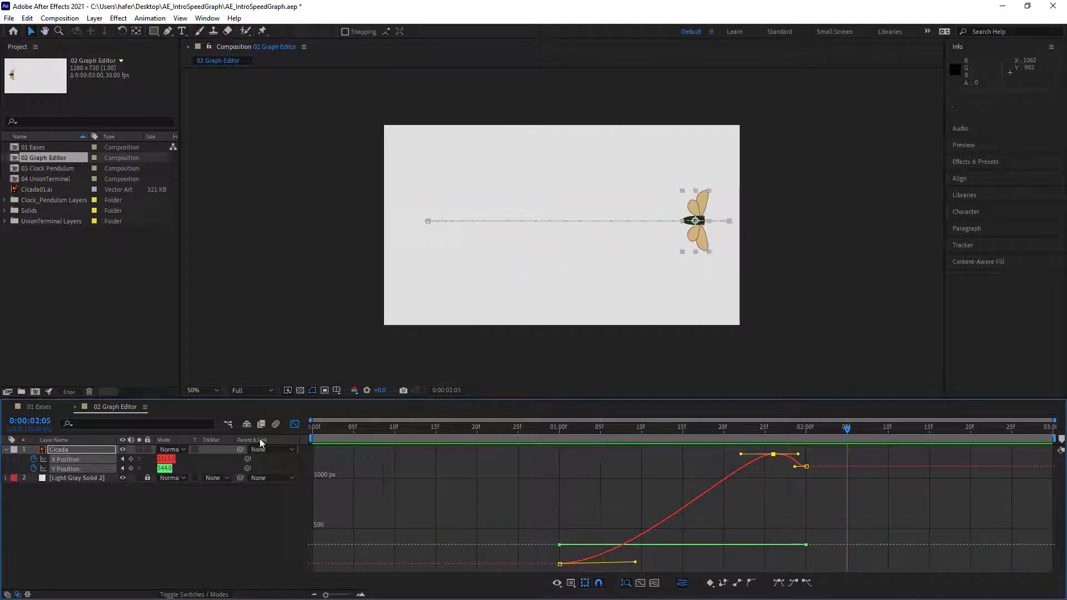
Display the Cicada's position curves as a speed graph, and examine the overshoot keyframe.
{"action": "left_click", "coordinate": [573, 586]}
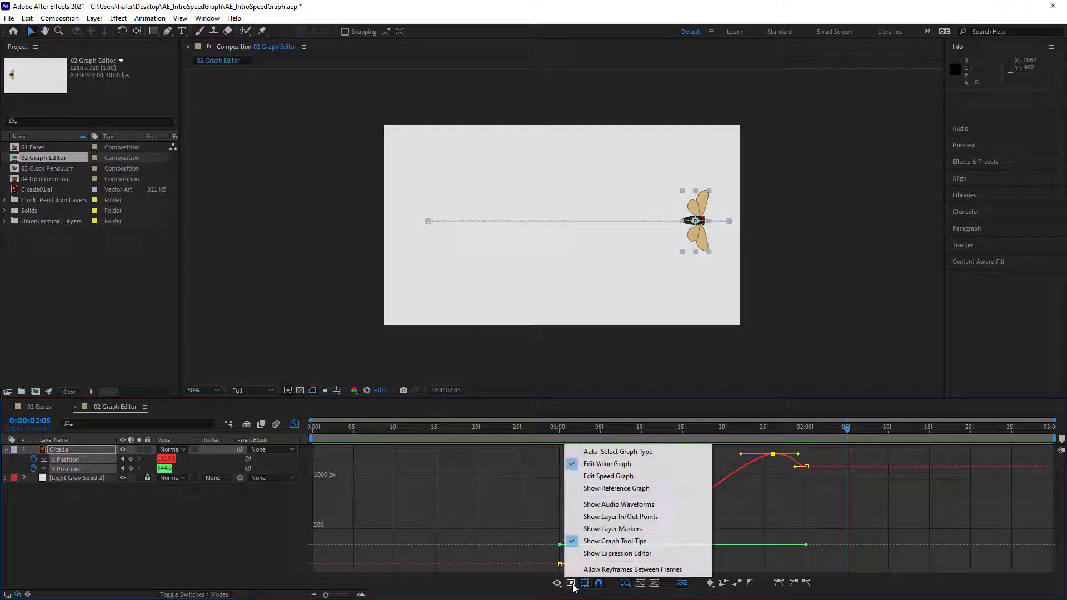
{"action": "left_click", "coordinate": [614, 476]}
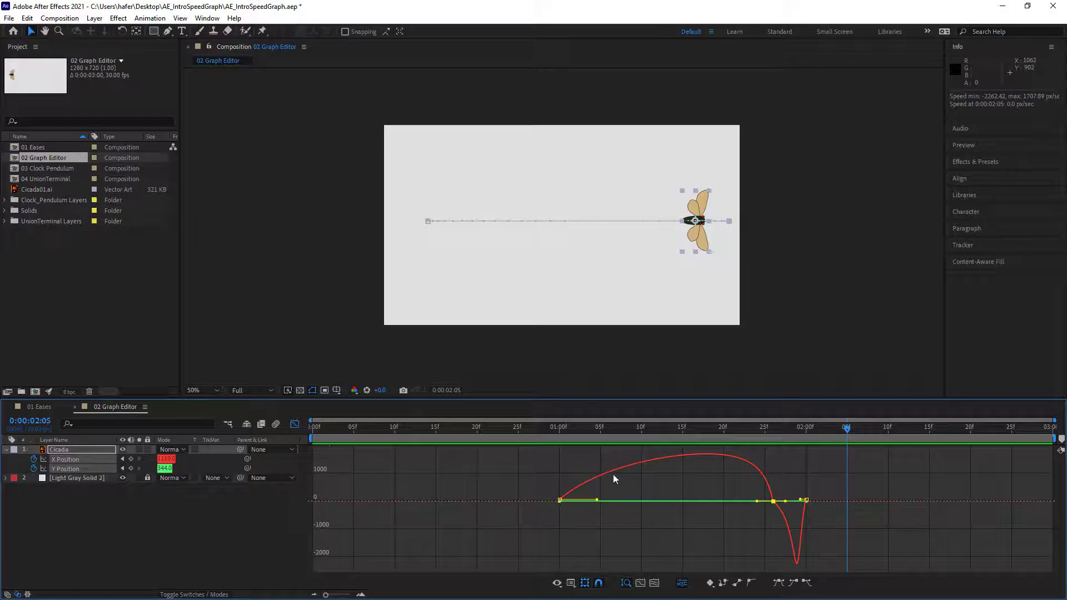
{"action": "mouse_move", "coordinate": [773, 502]}
Leave the Graph Editor for the layer bar view, and open the 03 Clock Pendulum composition.
{"action": "left_click", "coordinate": [294, 424]}
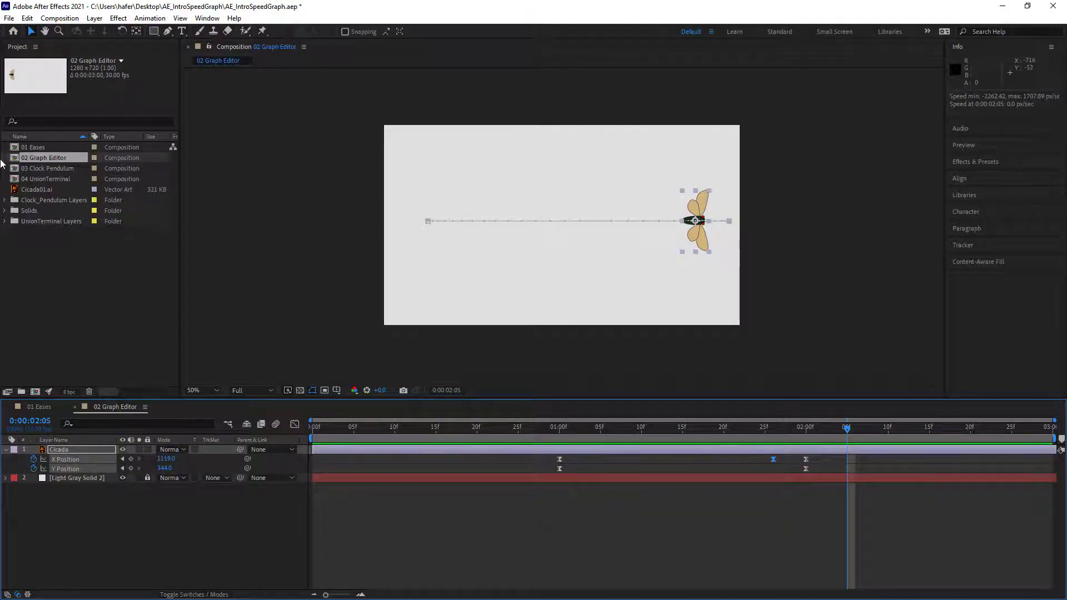
{"action": "left_click", "coordinate": [53, 169]}
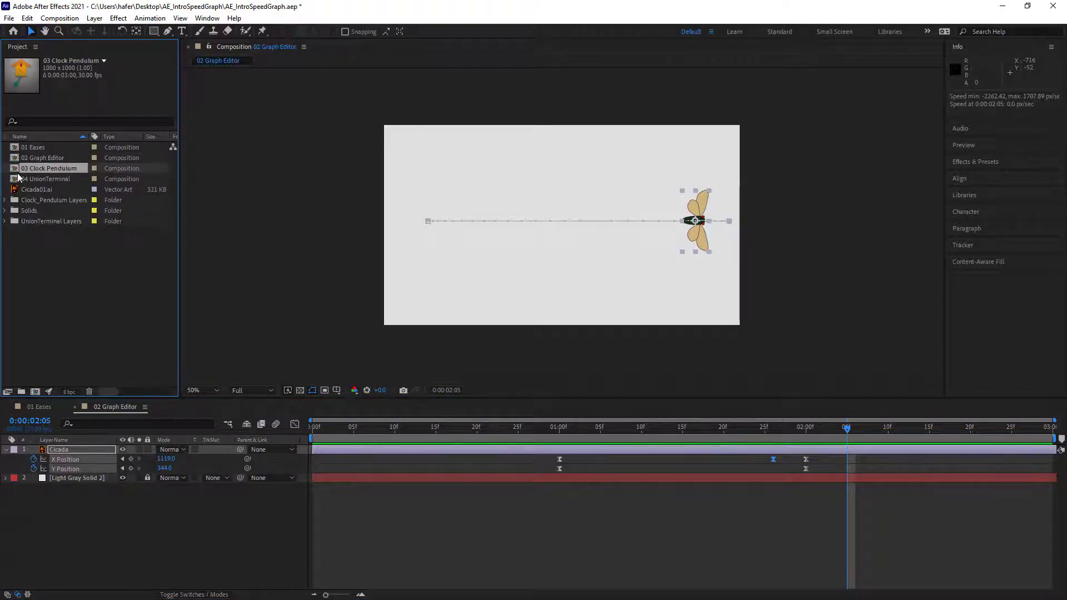
{"action": "double_click", "coordinate": [46, 168]}
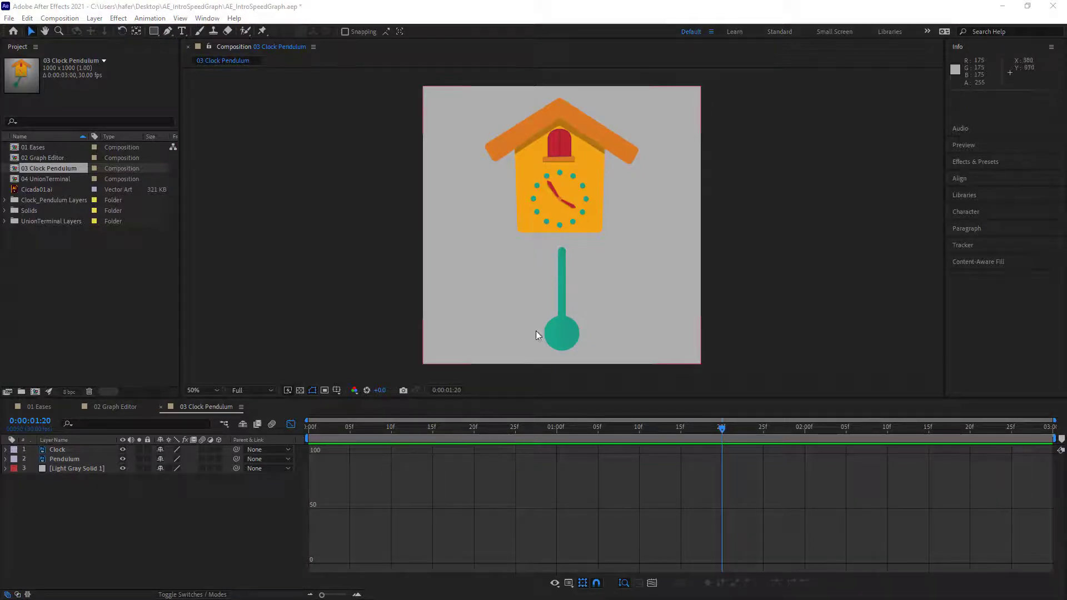
Inspect the Clock, Pendulum and Light Gray Solid 1 layers of the clock composition.
{"action": "left_click", "coordinate": [63, 450]}
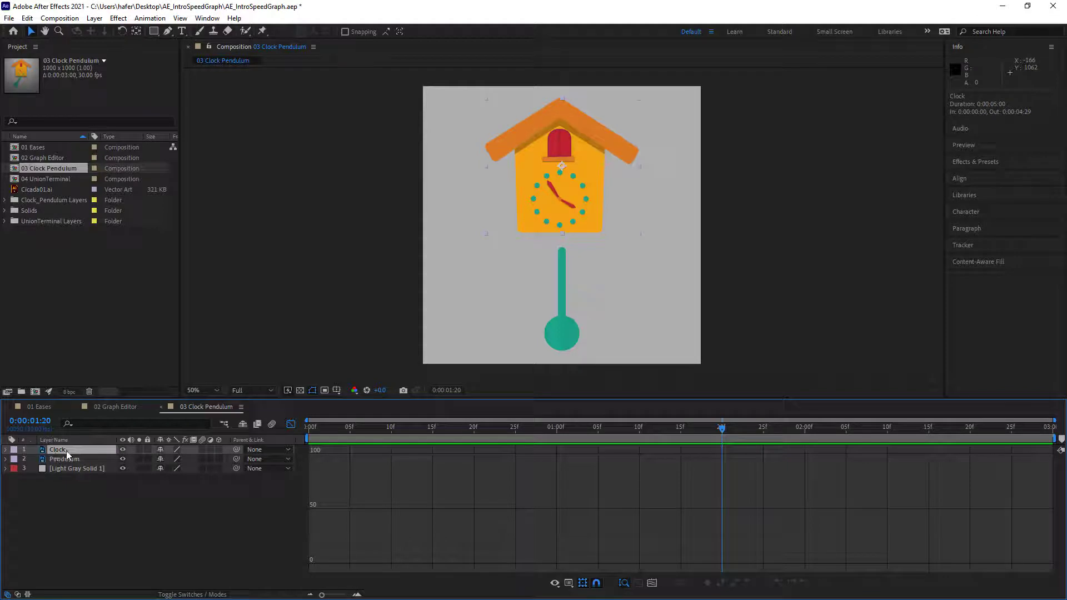
{"action": "left_click", "coordinate": [68, 459]}
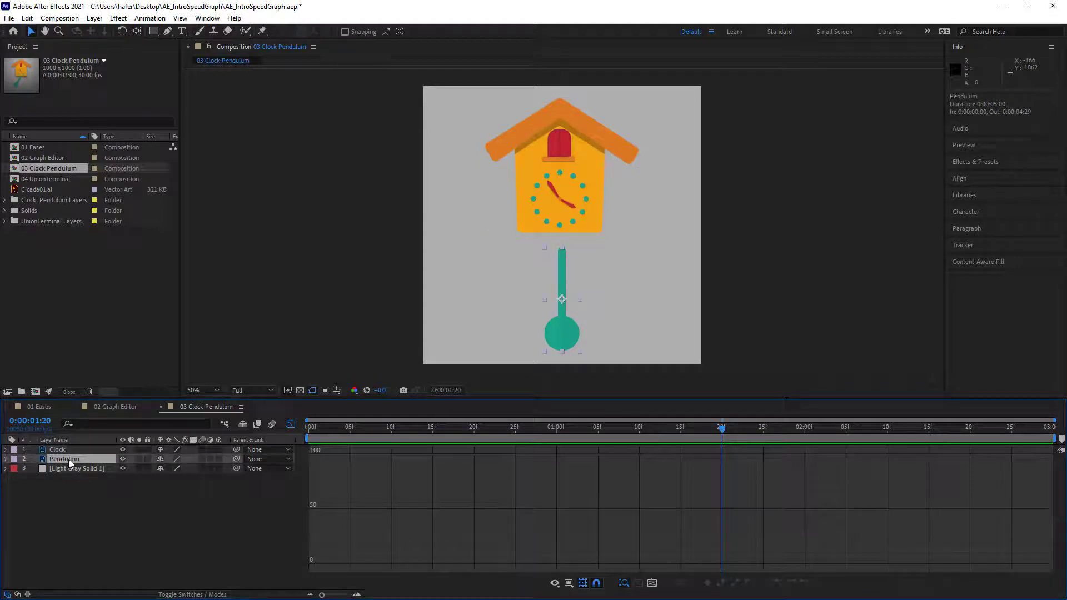
{"action": "left_click", "coordinate": [68, 469]}
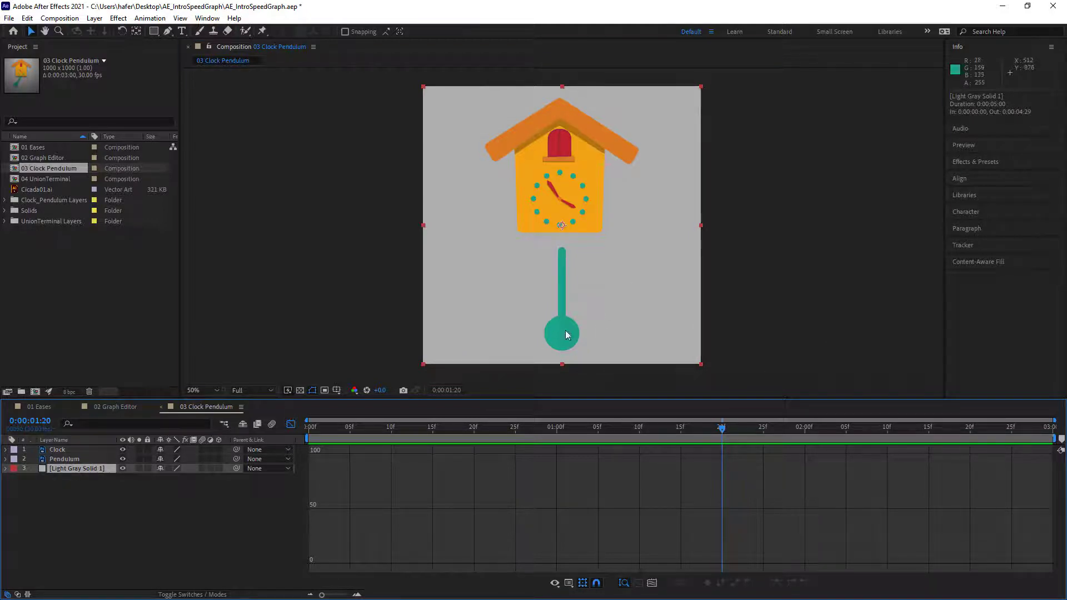
Move the Pendulum's anchor point up about 173 px to the center of the rod's rounded top end, using Pan Behind, and restore the Selection tool.
{"action": "left_click", "coordinate": [65, 460]}
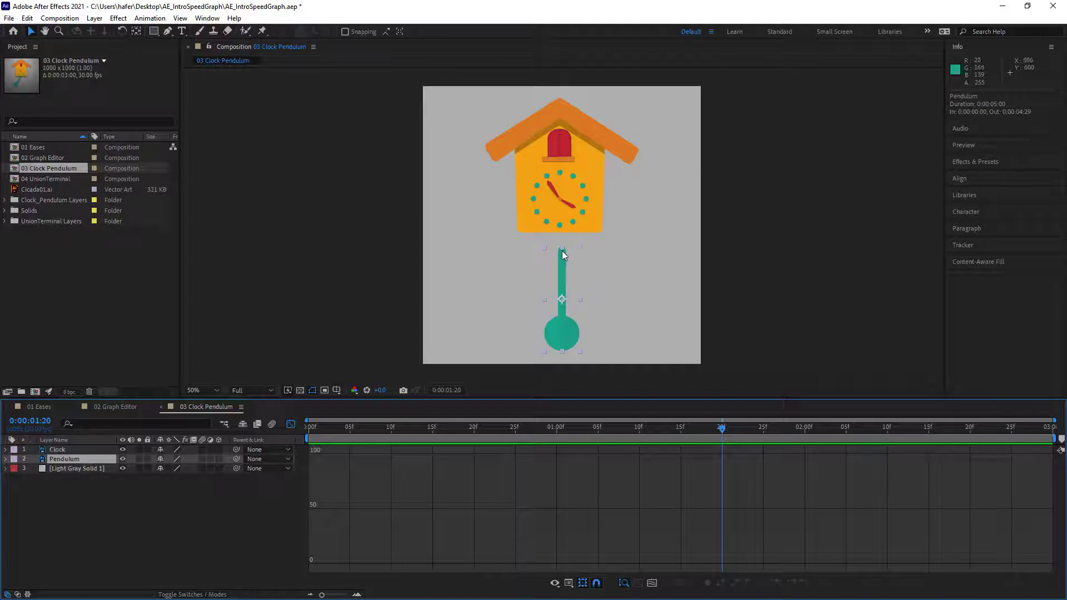
{"action": "scroll", "coordinate": [572, 235], "scroll_direction": "up", "scroll_amount": 2}
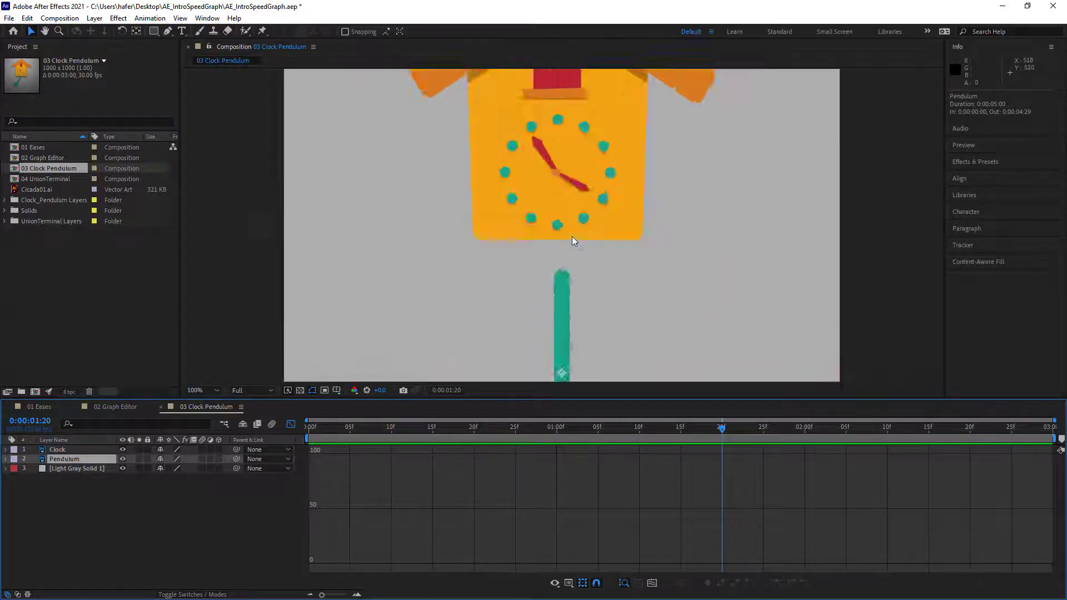
{"action": "scroll", "coordinate": [572, 236], "scroll_direction": "down", "scroll_amount": 1}
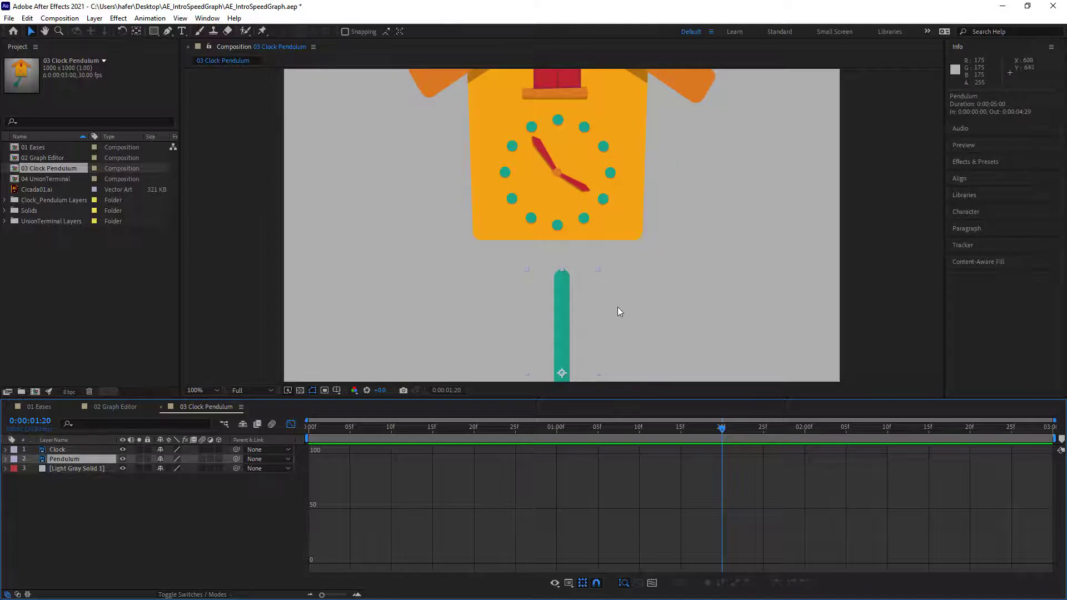
{"action": "left_click_drag", "start_coordinate": [601, 287], "coordinate": [609, 185]}
{"action": "scroll", "coordinate": [587, 225], "scroll_direction": "up", "scroll_amount": 1}
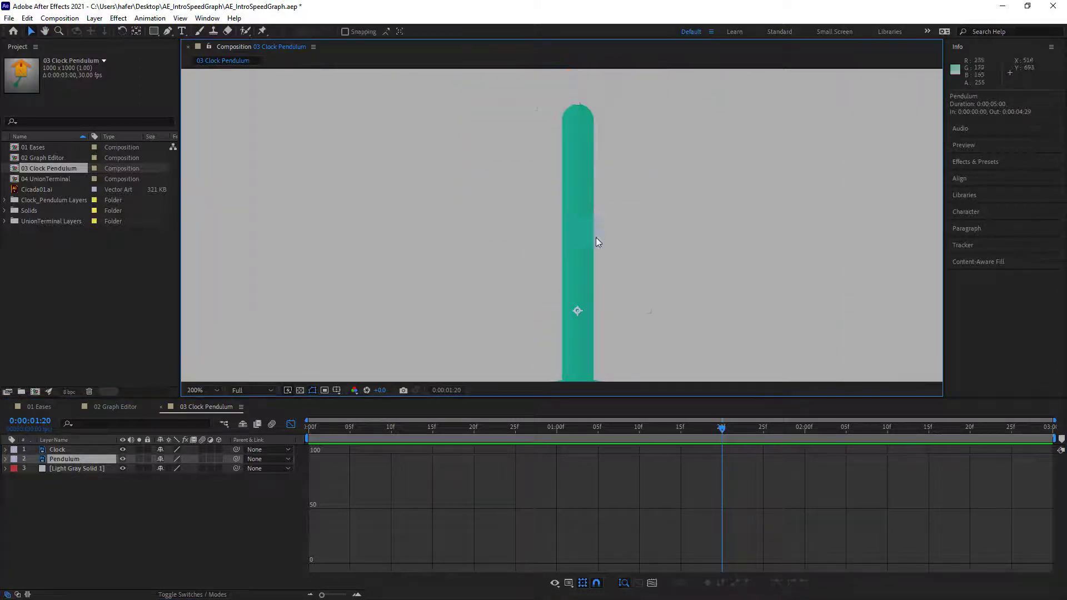
{"action": "left_click", "coordinate": [136, 34]}
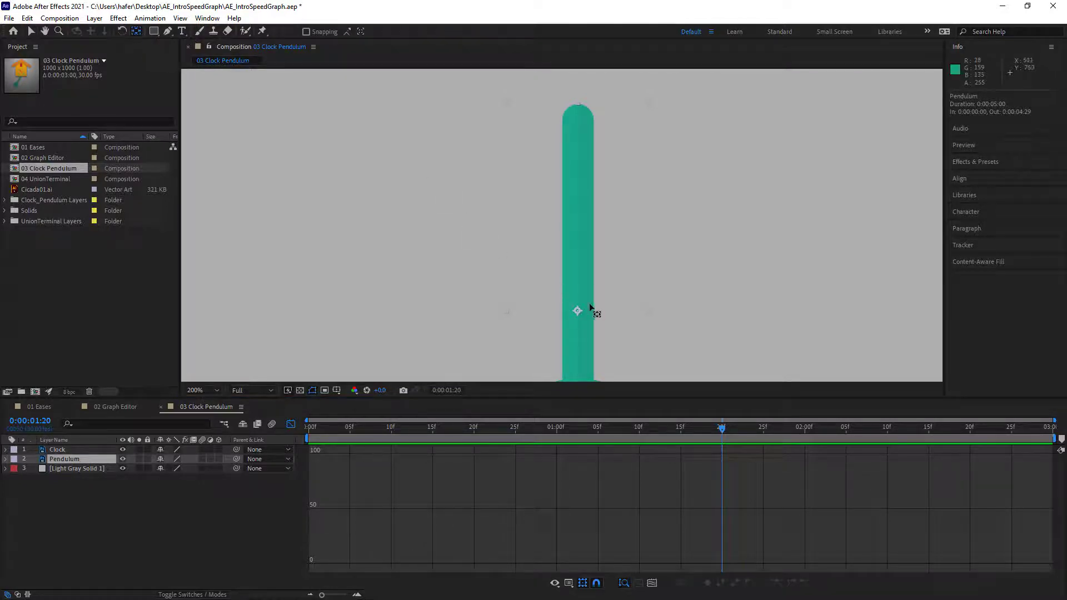
{"action": "left_click", "coordinate": [578, 311]}
{"action": "left_click_drag", "start_coordinate": [578, 312], "coordinate": [576, 247]}
{"action": "left_click_drag", "start_coordinate": [573, 207], "coordinate": [581, 118]}
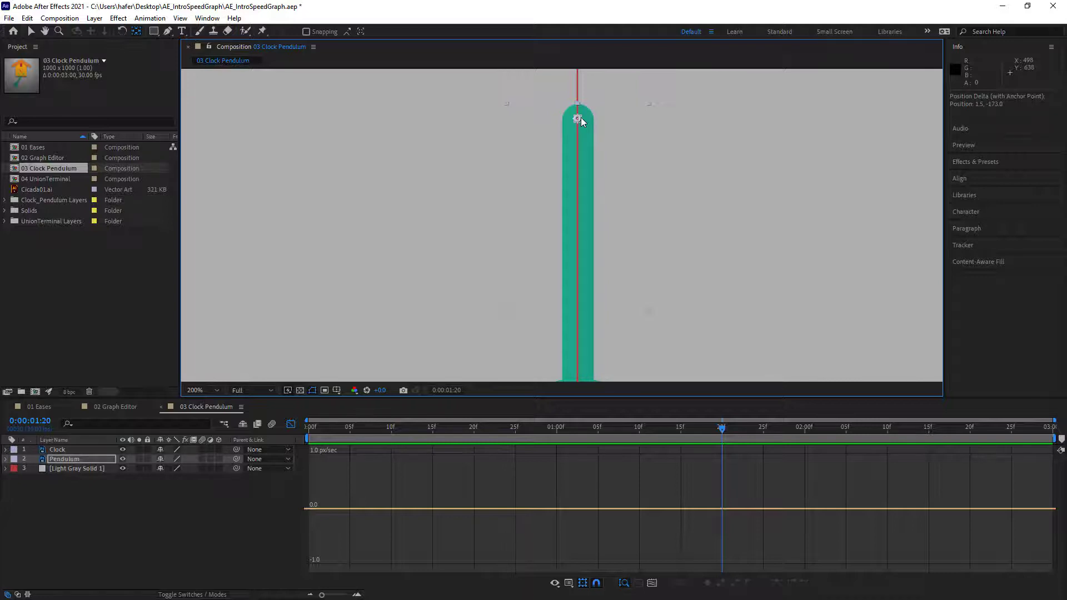
{"action": "left_click_drag", "start_coordinate": [581, 118], "coordinate": [581, 118]}
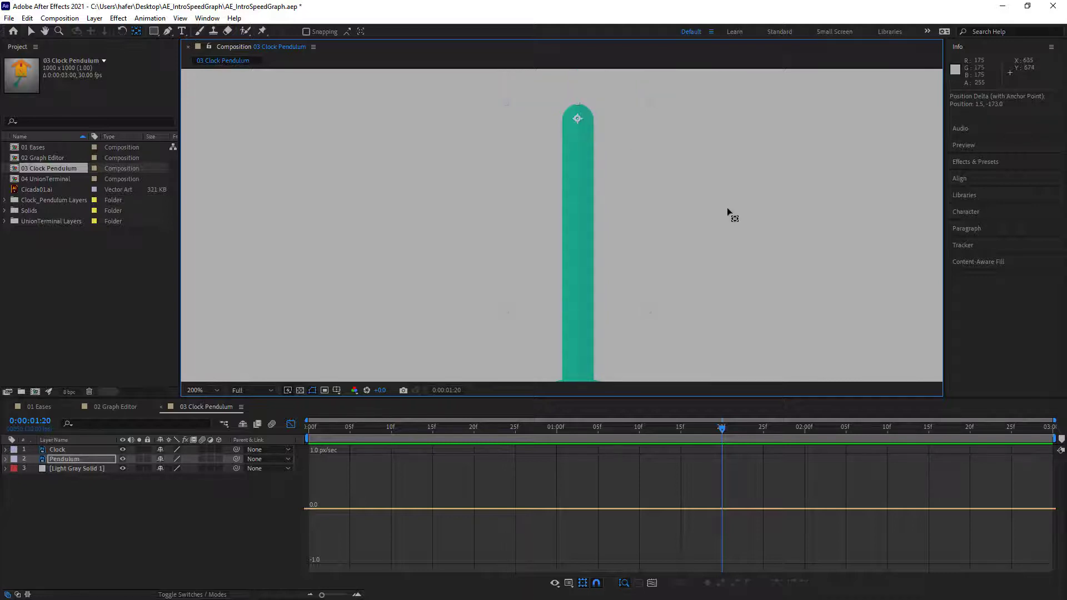
{"action": "key", "text": "comma"}
{"action": "key", "text": "comma"}
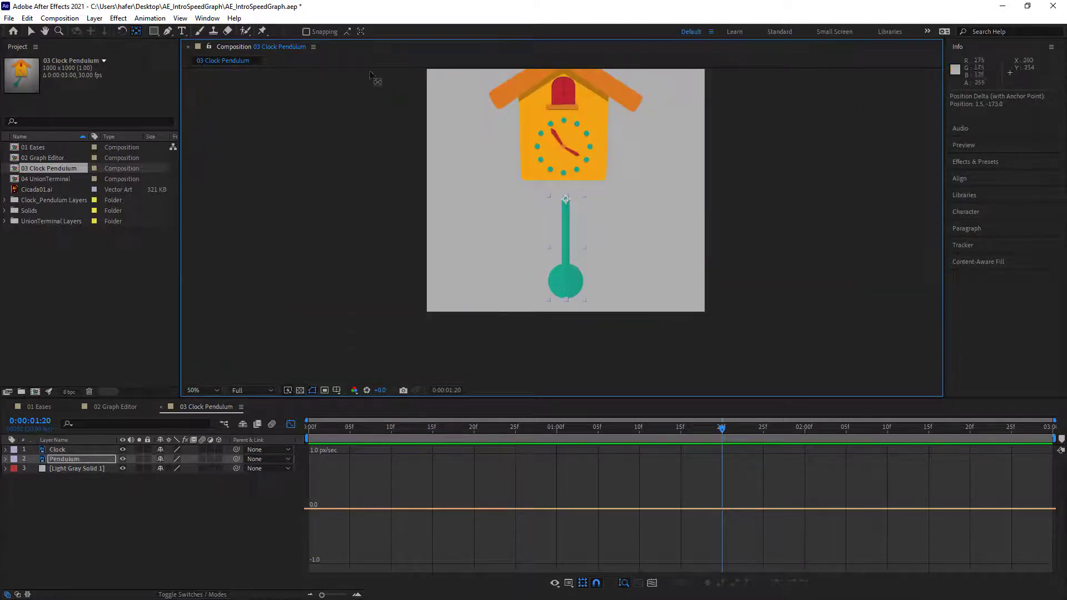
{"action": "left_click", "coordinate": [64, 460]}
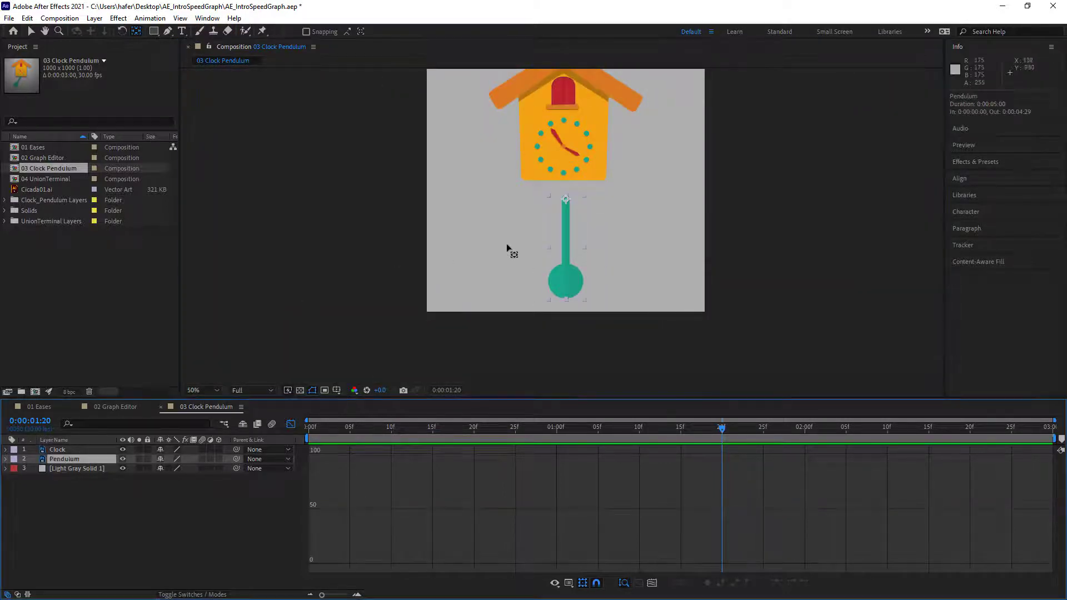
{"action": "key", "text": "v"}
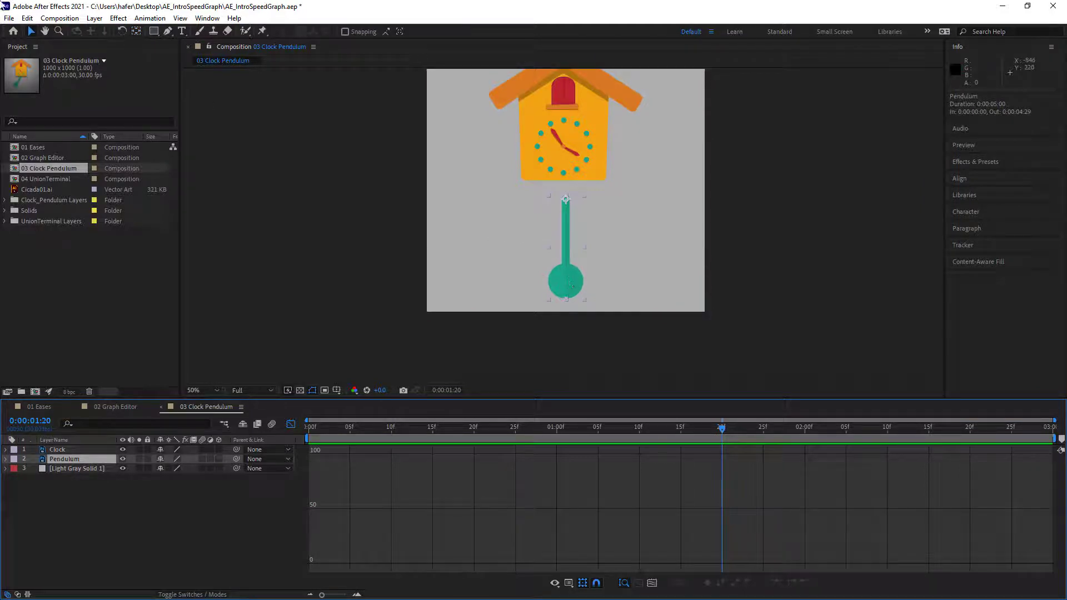
Move the Pendulum up until the rod's rounded end sits hidden behind the clock body, and reveal its Rotation property.
{"action": "left_click_drag", "start_coordinate": [567, 285], "coordinate": [565, 257]}
{"action": "left_click", "coordinate": [643, 239]}
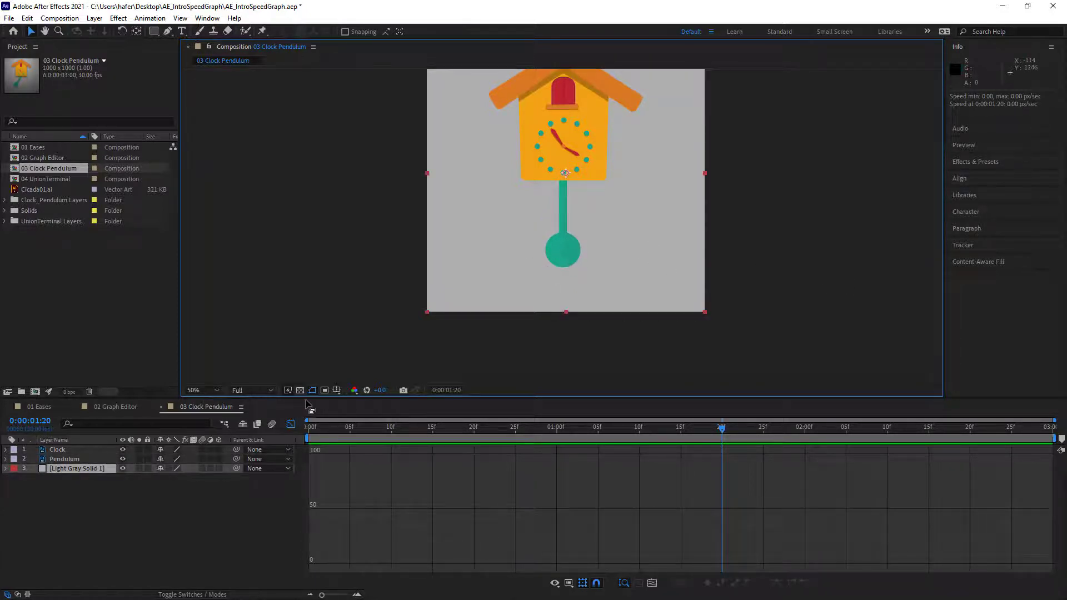
{"action": "left_click", "coordinate": [69, 459]}
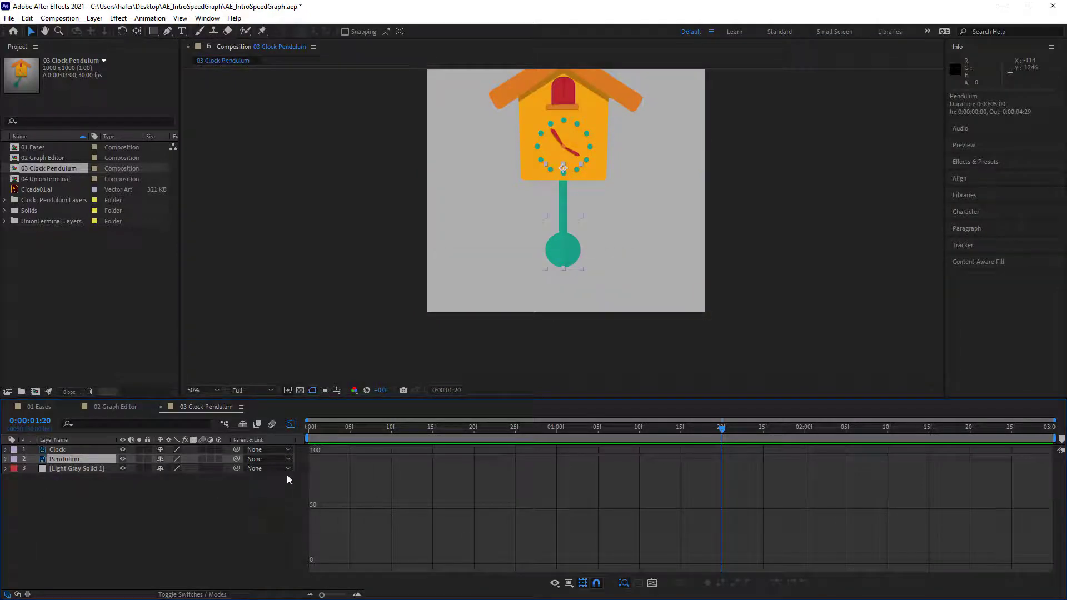
{"action": "key", "text": "r"}
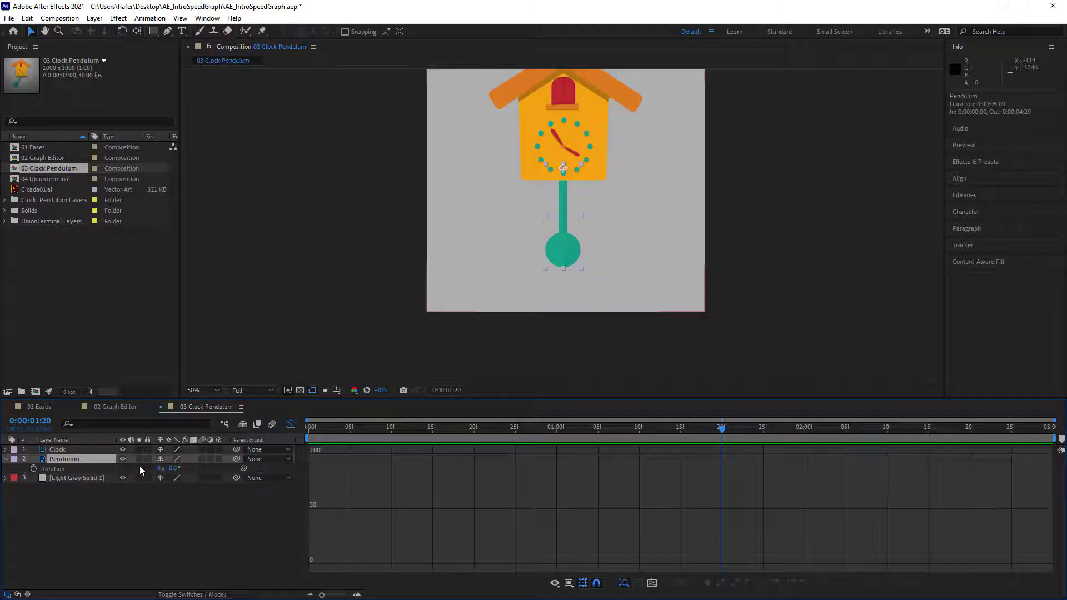
Test the Pendulum's swing about its anchor point, and reset its Rotation to 0°.
{"action": "left_click_drag", "start_coordinate": [178, 473], "coordinate": [167, 493]}
{"action": "left_click", "coordinate": [171, 469]}
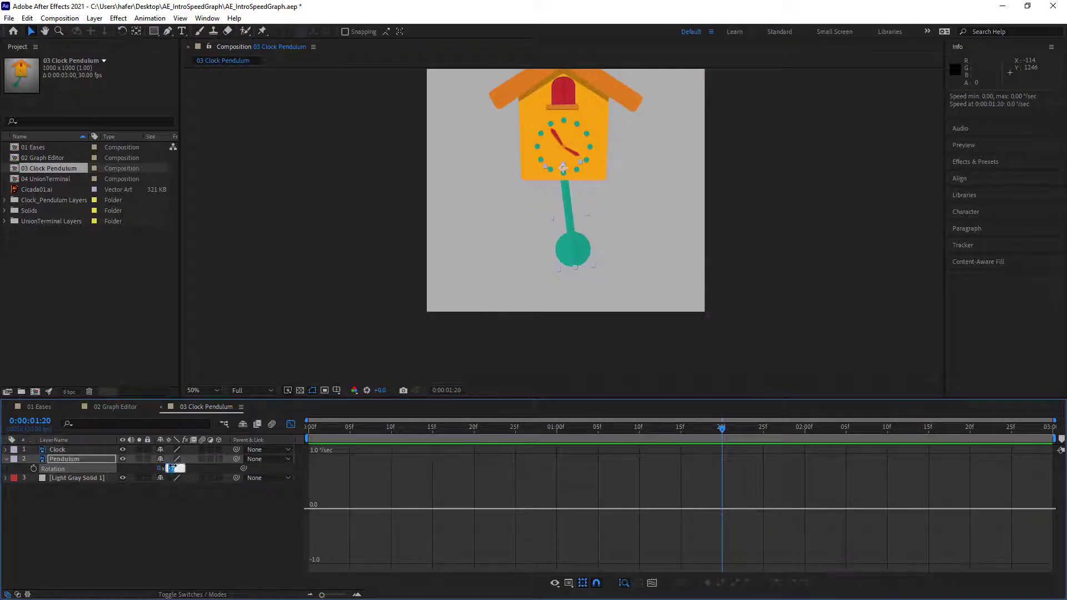
{"action": "type", "text": "0"}
{"action": "key", "text": "Return"}
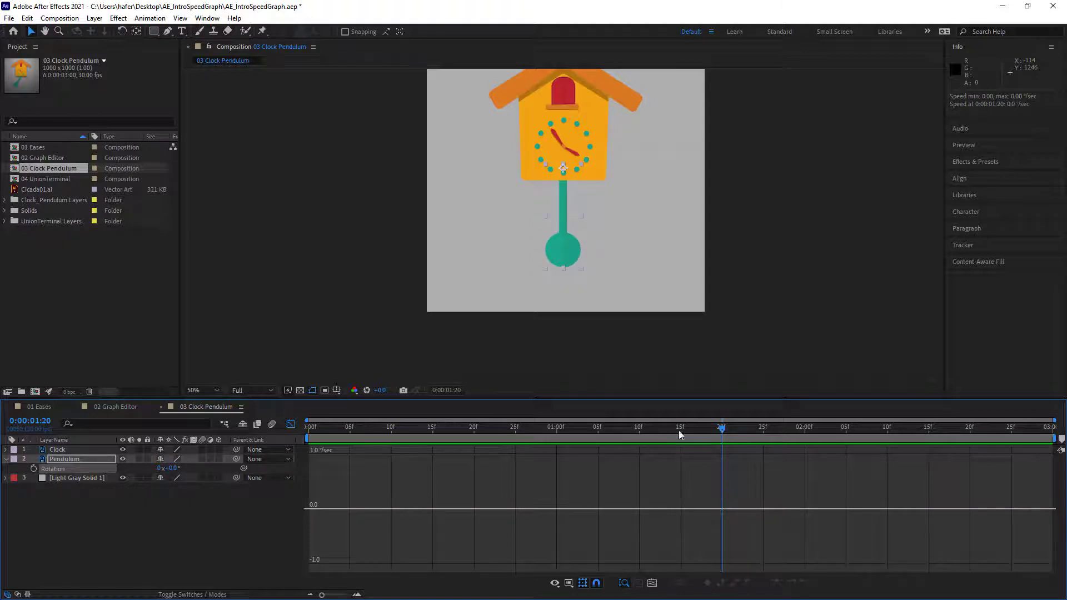
Set the Pendulum's Rotation to 20° at 0:00:00:00, and enable keyframing for it there.
{"action": "left_click_drag", "start_coordinate": [719, 429], "coordinate": [238, 498]}
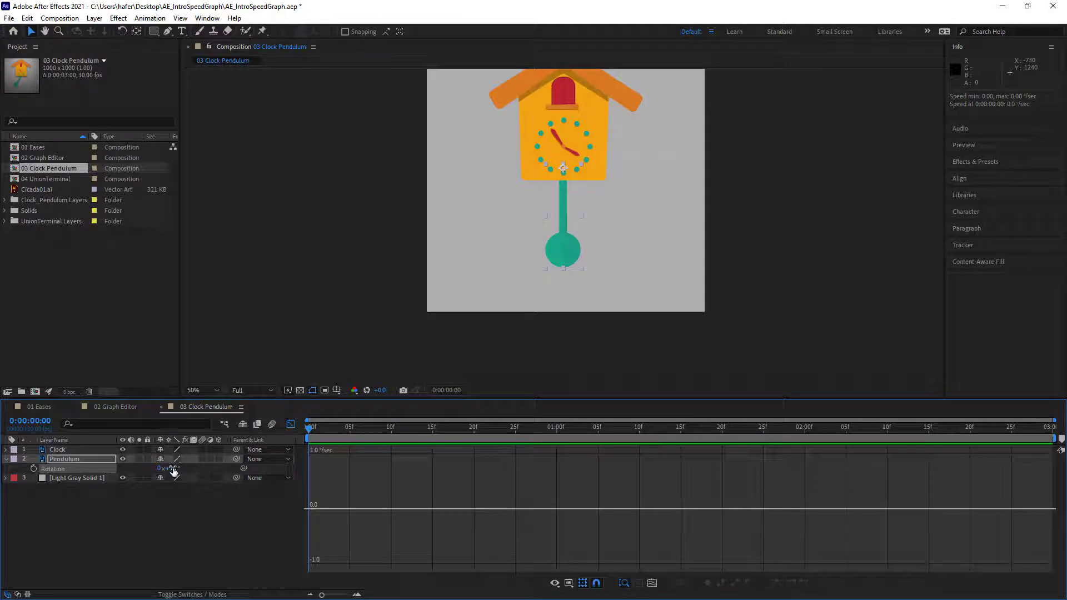
{"action": "left_click_drag", "start_coordinate": [169, 468], "coordinate": [184, 468]}
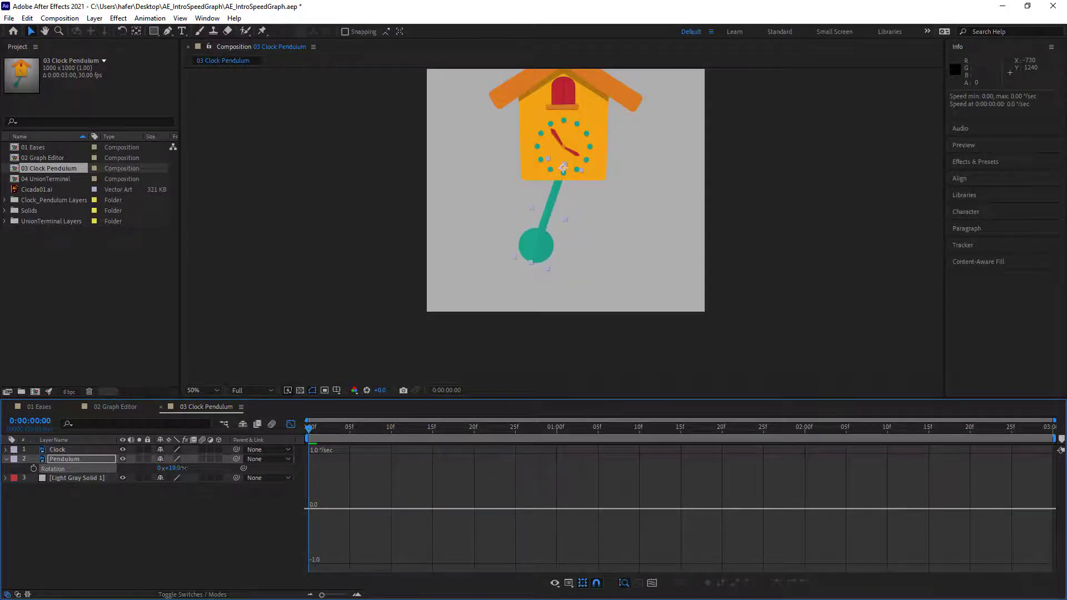
{"action": "left_click", "coordinate": [174, 468]}
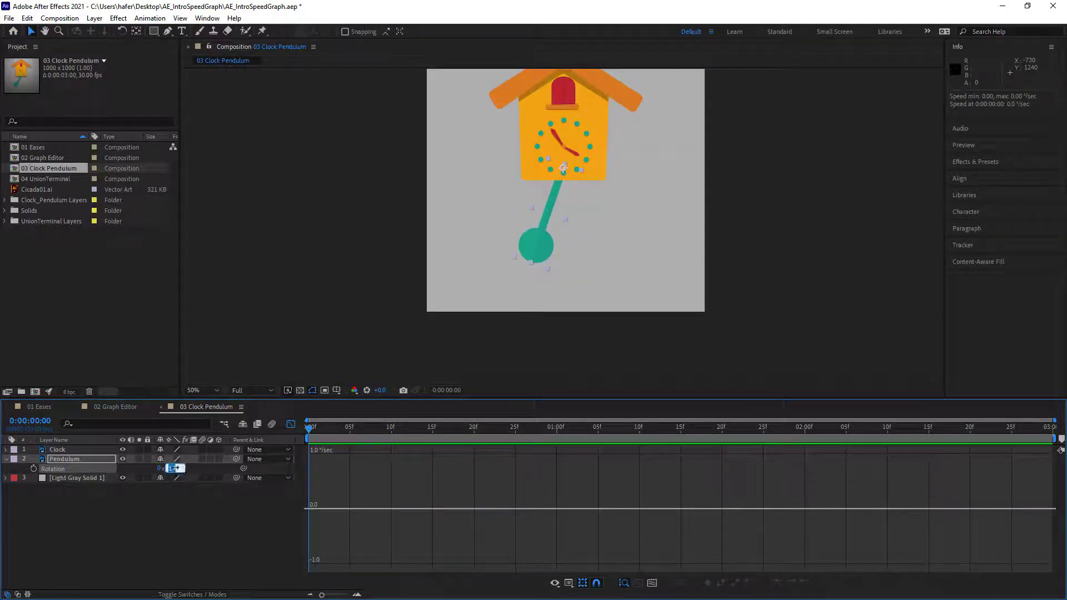
{"action": "type", "text": "20"}
{"action": "key", "text": "Return"}
{"action": "left_click", "coordinate": [33, 469]}
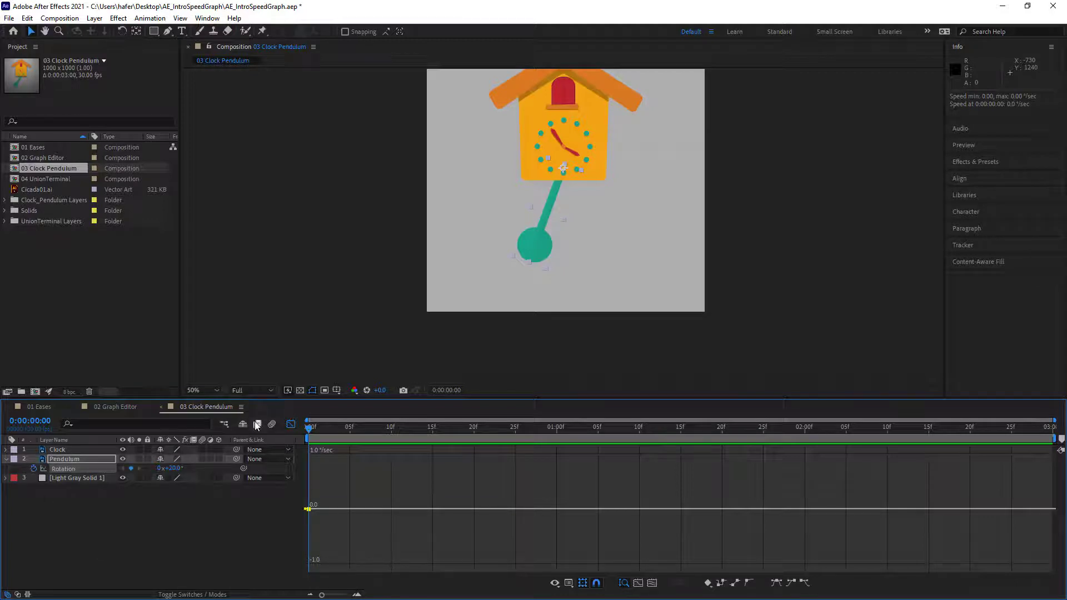
Leave the Graph Editor, keyframe the Pendulum's Rotation at -20° at 0:00:00:15, and preview the single swing.
{"action": "left_click", "coordinate": [291, 424]}
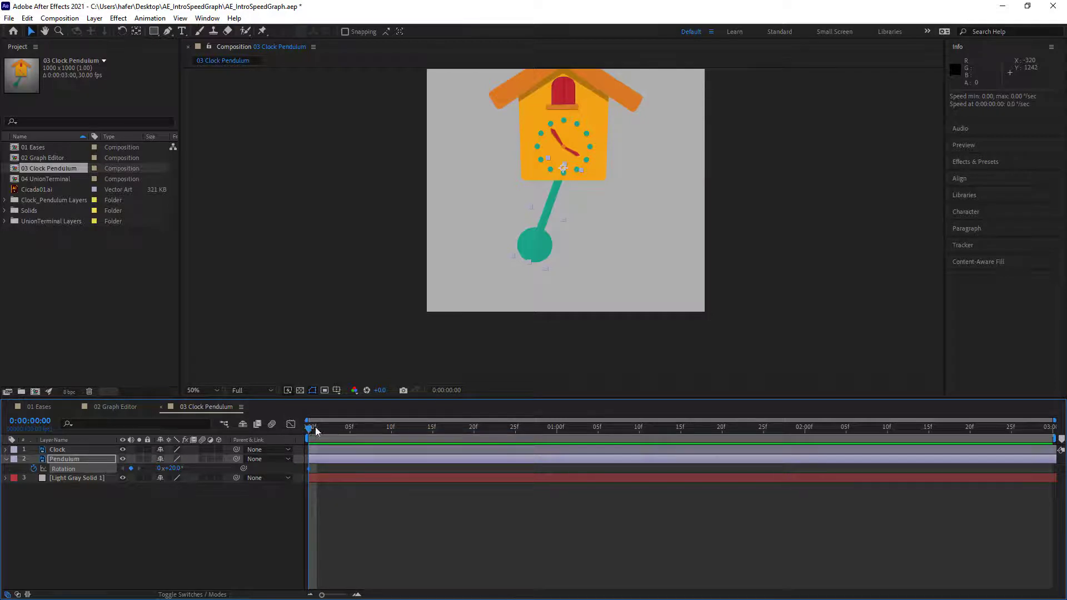
{"action": "left_click_drag", "start_coordinate": [309, 429], "coordinate": [435, 438]}
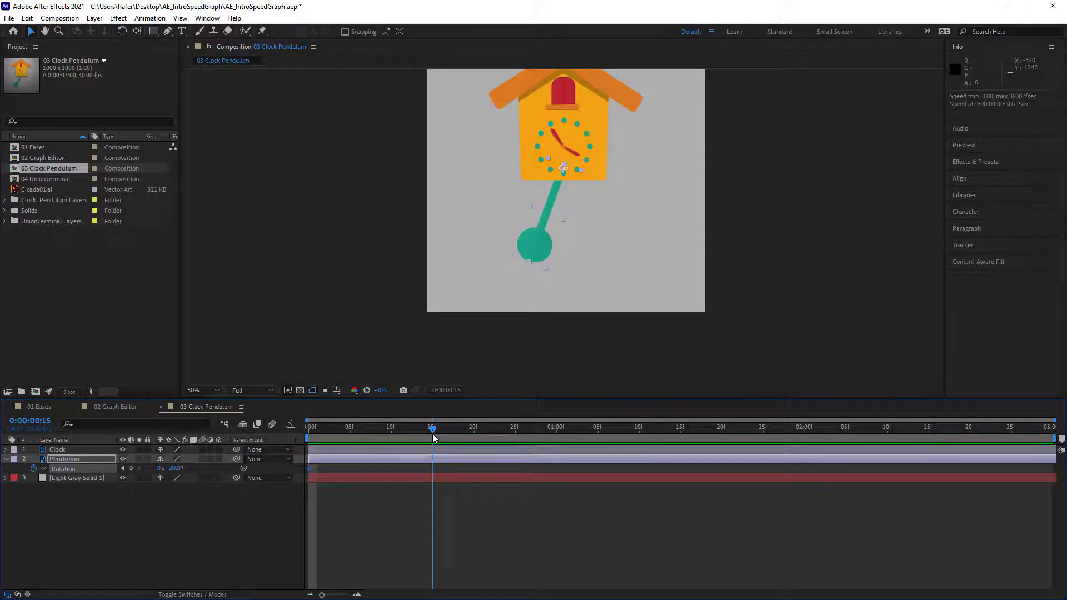
{"action": "left_click", "coordinate": [174, 469]}
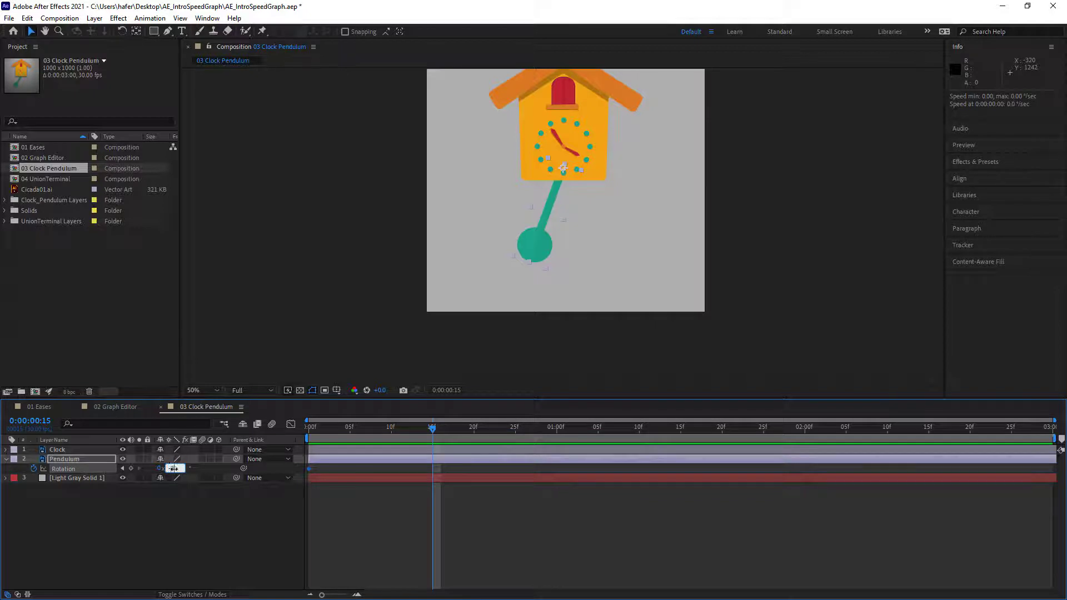
{"action": "key", "text": "Return"}
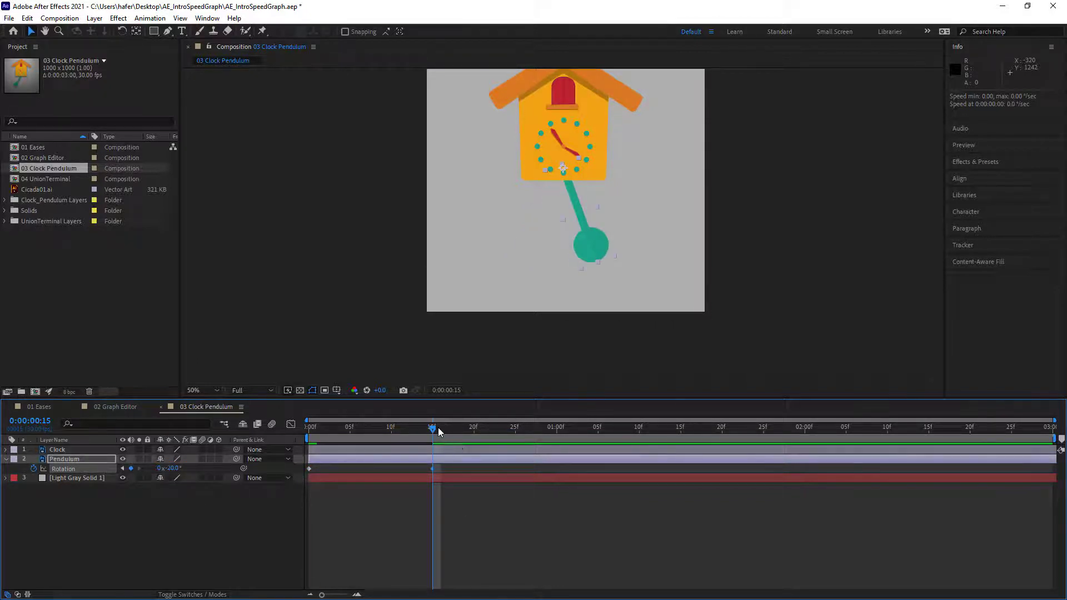
{"action": "key", "text": "space"}
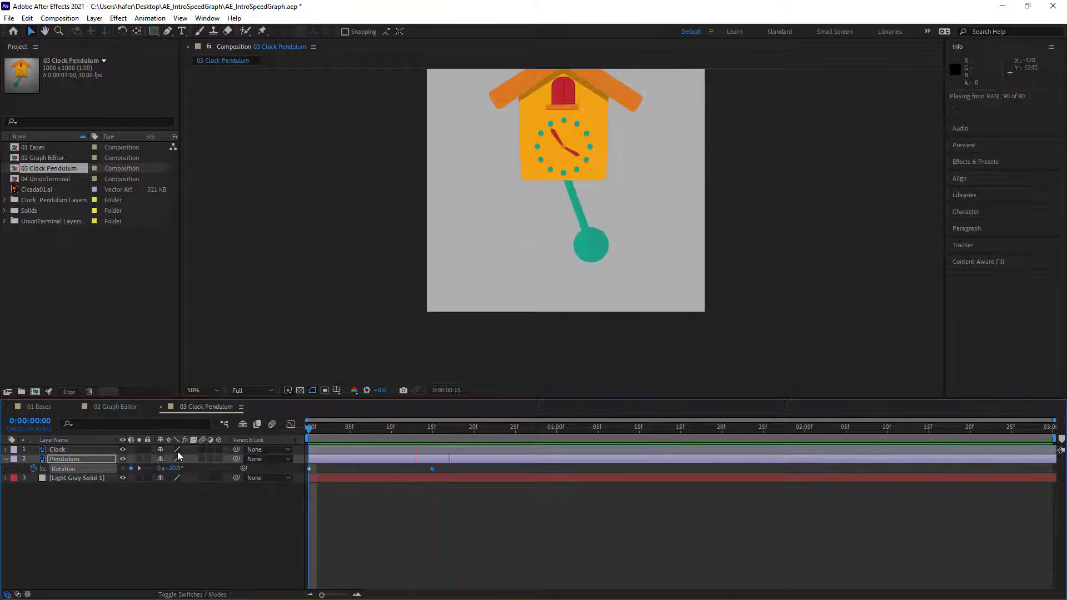
{"action": "key", "text": "space"}
Copy the Pendulum's two Rotation keyframes and paste them at 0:00:01:00.
{"action": "left_click", "coordinate": [474, 427]}
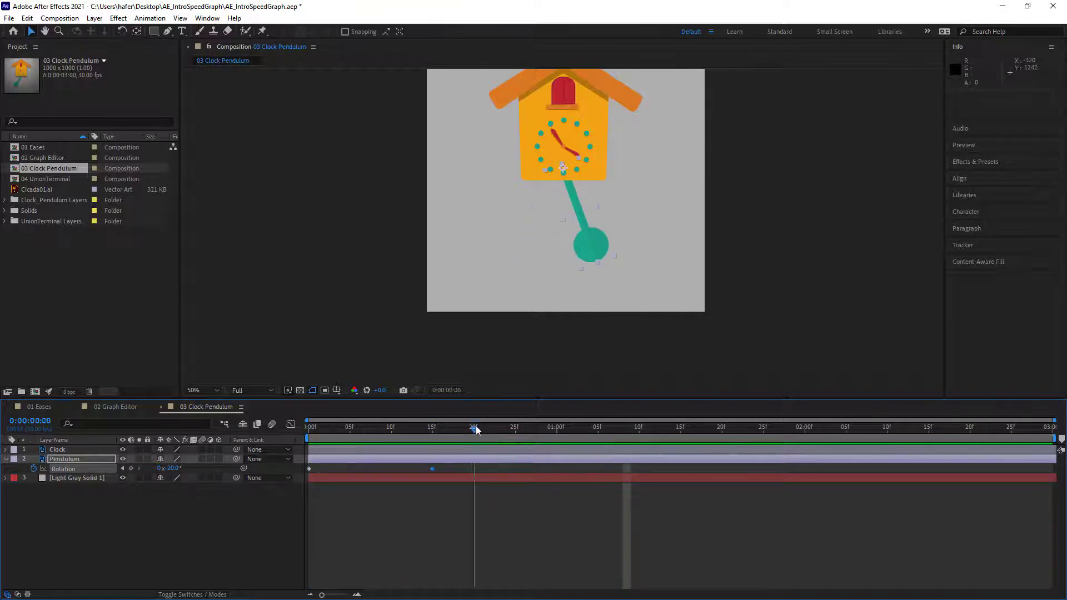
{"action": "left_click_drag", "start_coordinate": [476, 426], "coordinate": [222, 440]}
{"action": "left_click_drag", "start_coordinate": [446, 532], "coordinate": [266, 458]}
{"action": "left_click", "coordinate": [547, 428]}
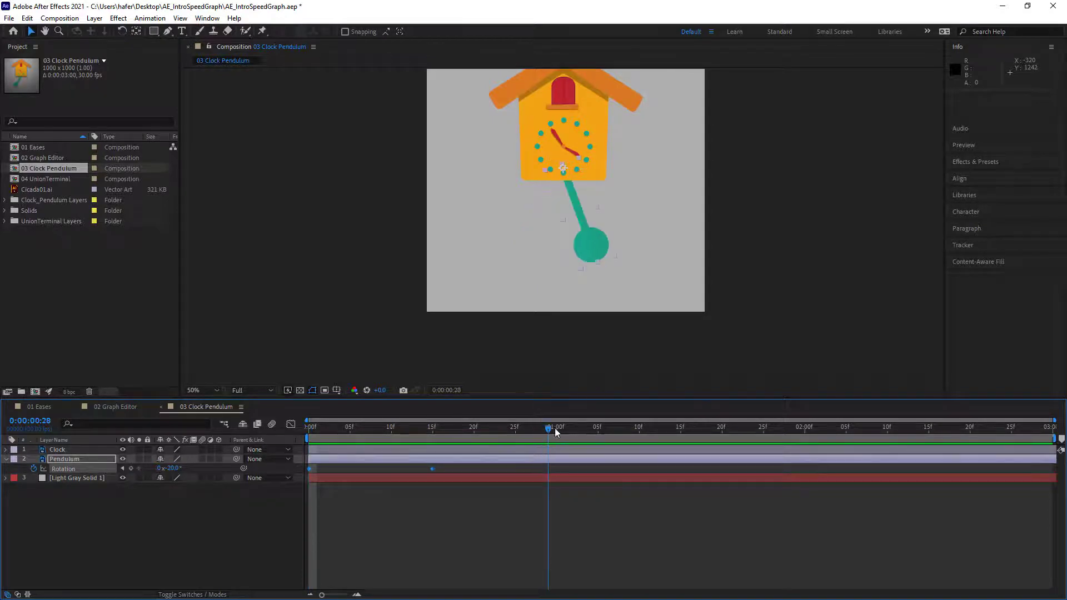
{"action": "mouse_move", "coordinate": [555, 428]}
{"action": "left_mouse_down"}
{"action": "mouse_move", "coordinate": [615, 434]}
{"action": "mouse_move", "coordinate": [556, 441]}
{"action": "left_mouse_up"}
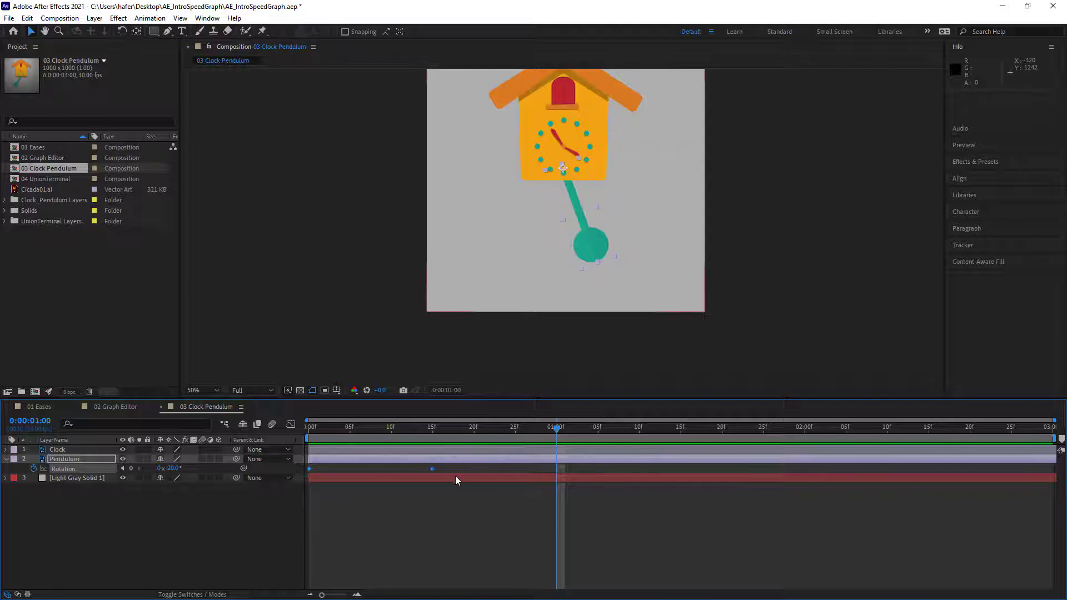
{"action": "key", "text": "ctrl+c"}
{"action": "left_click", "coordinate": [66, 468]}
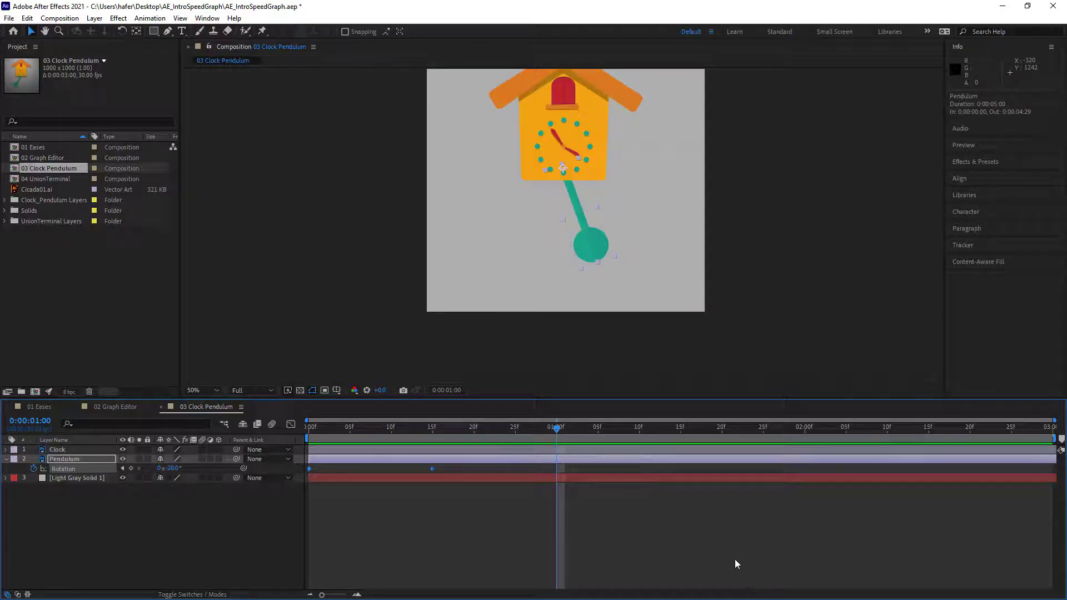
{"action": "key", "text": "ctrl+v"}
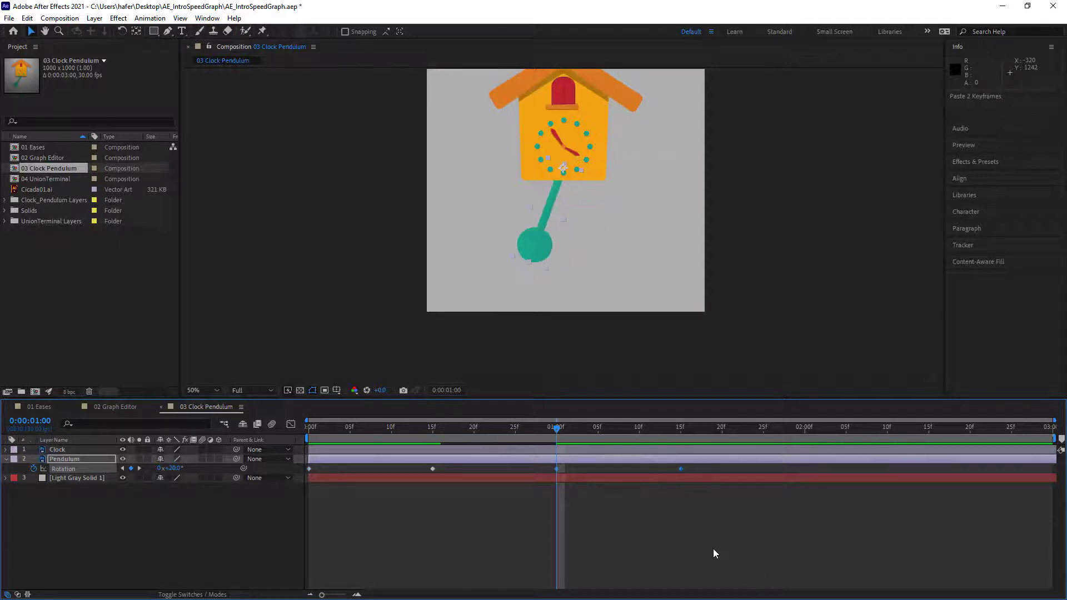
Paste the copied pair of Rotation keyframes again at 0:00:02:00 and at 0:00:02:29.
{"action": "left_click_drag", "start_coordinate": [682, 426], "coordinate": [805, 435]}
{"action": "key", "text": "ctrl+v"}
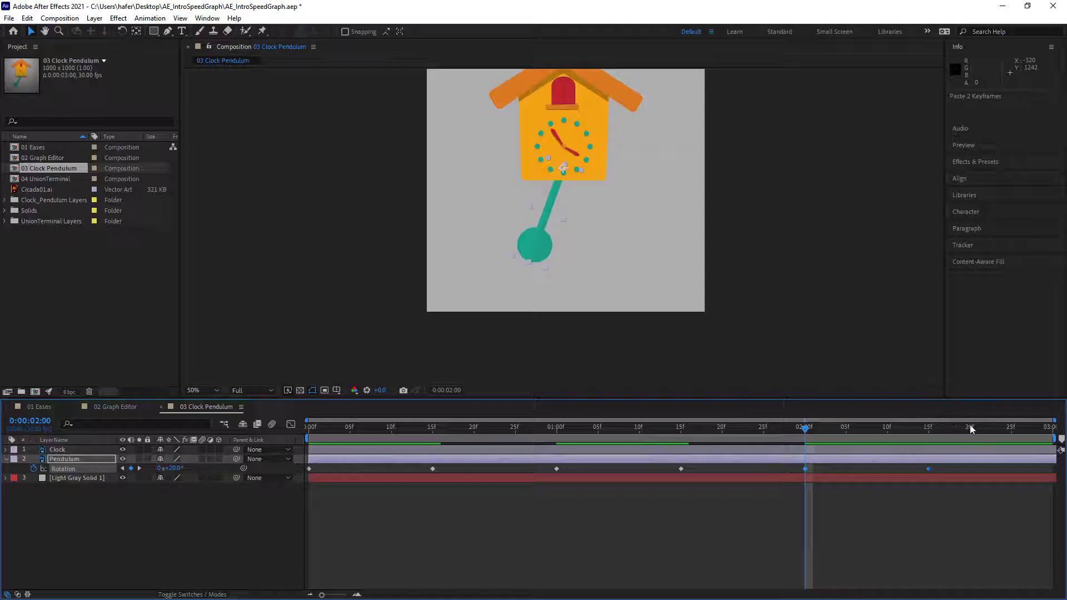
{"action": "left_click", "coordinate": [932, 433]}
{"action": "left_click_drag", "start_coordinate": [932, 434], "coordinate": [1045, 430]}
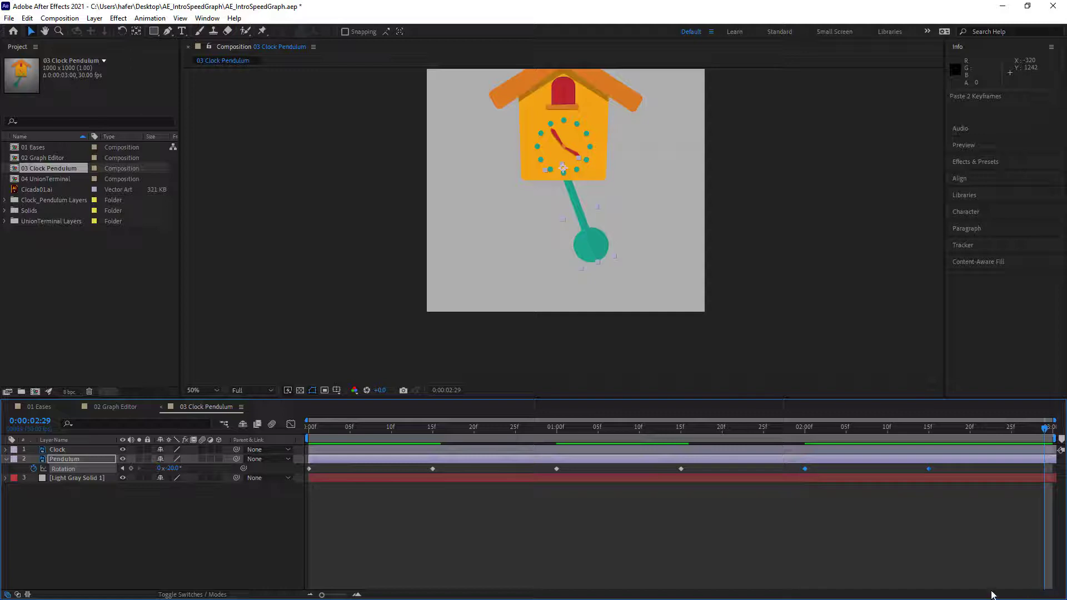
{"action": "key", "text": "ctrl+v"}
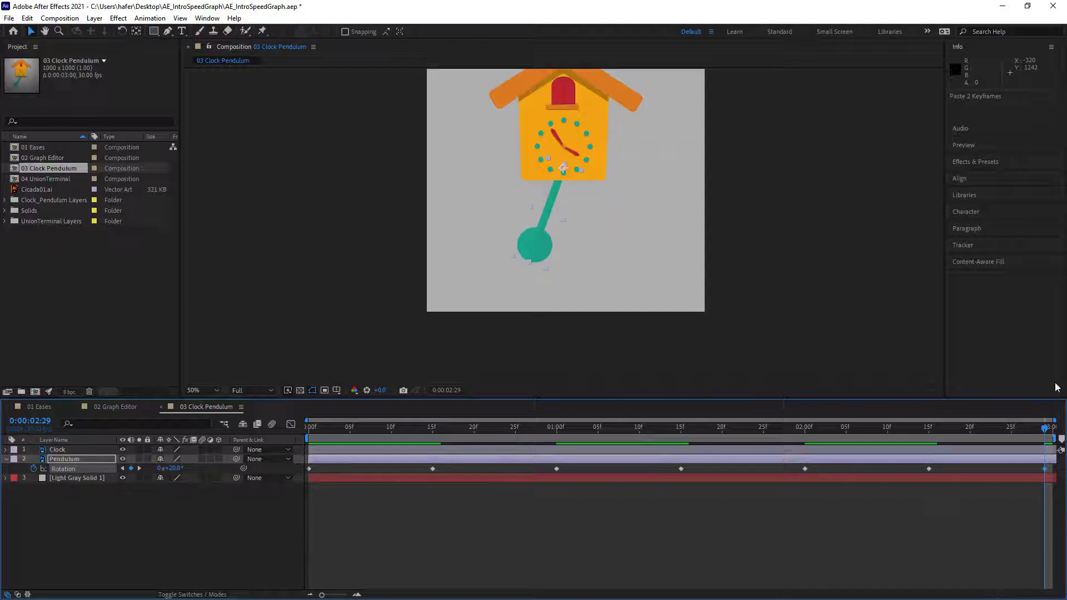
Preview the repeated pendulum swing with the whole clock in view, and return the playhead to 0:00:00:00.
{"action": "key", "text": "space"}
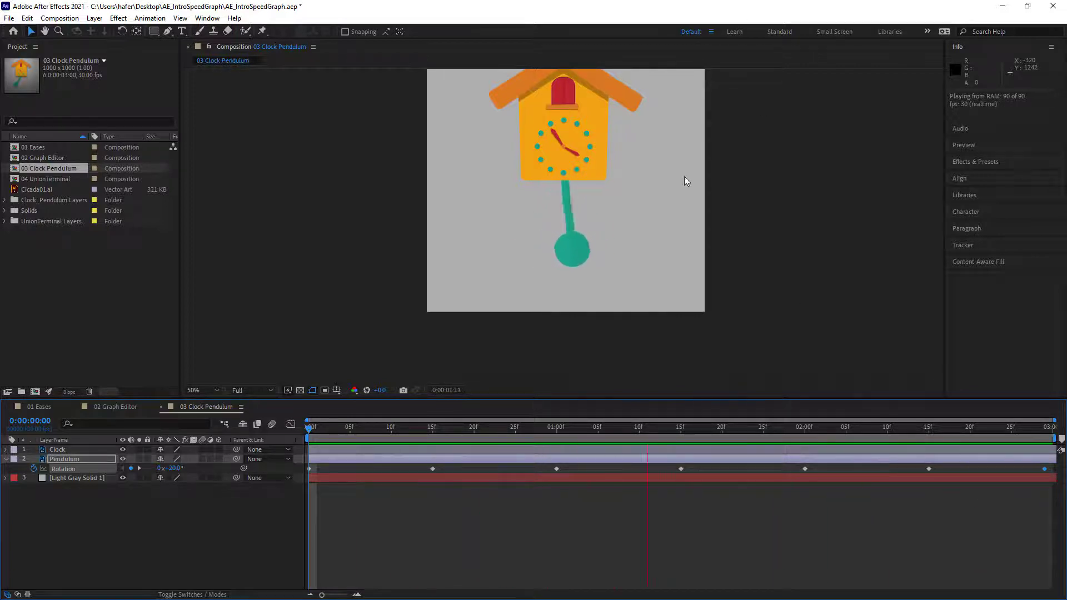
{"action": "key", "text": "h"}
{"action": "left_click_drag", "start_coordinate": [628, 174], "coordinate": [634, 224]}
{"action": "key", "text": "space"}
{"action": "key", "text": "v"}
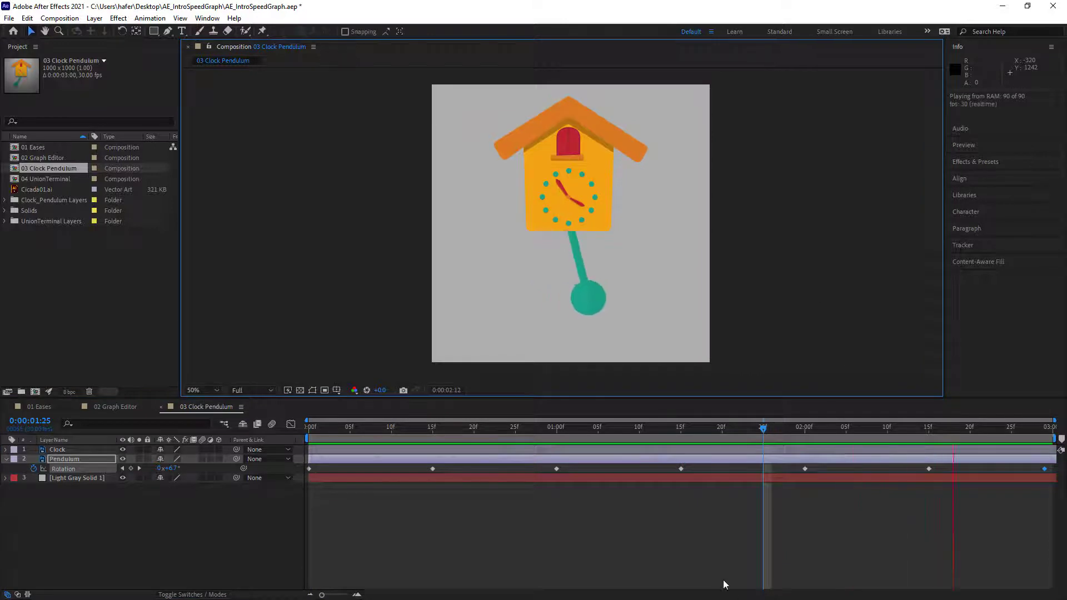
{"action": "left_click", "coordinate": [739, 431]}
{"action": "left_click_drag", "start_coordinate": [738, 429], "coordinate": [266, 441]}
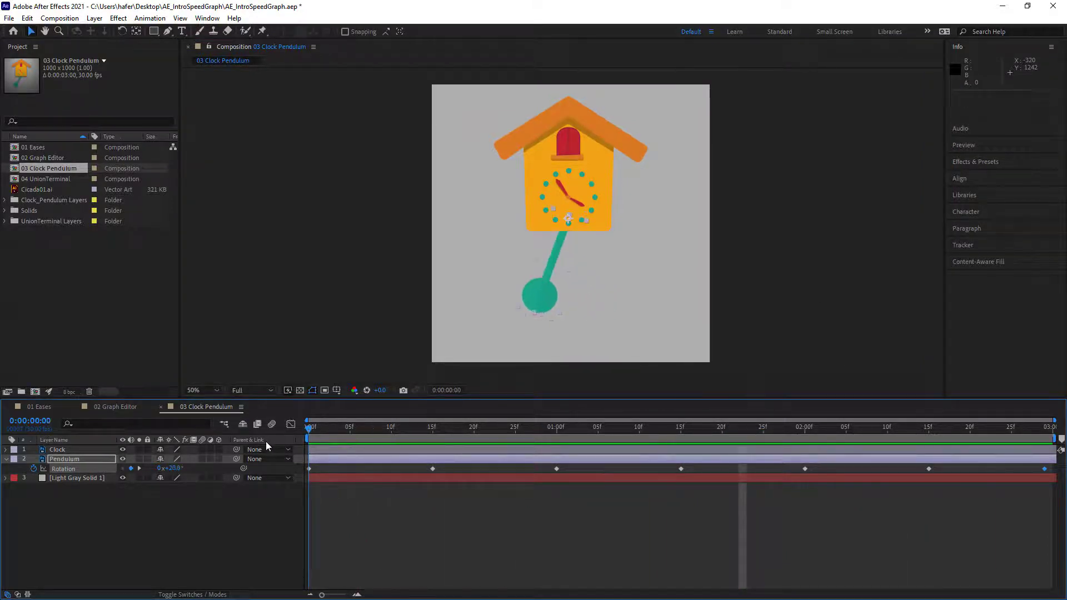
Select all of the Pendulum's Rotation keyframes and apply Easy Ease to them.
{"action": "left_click", "coordinate": [309, 469]}
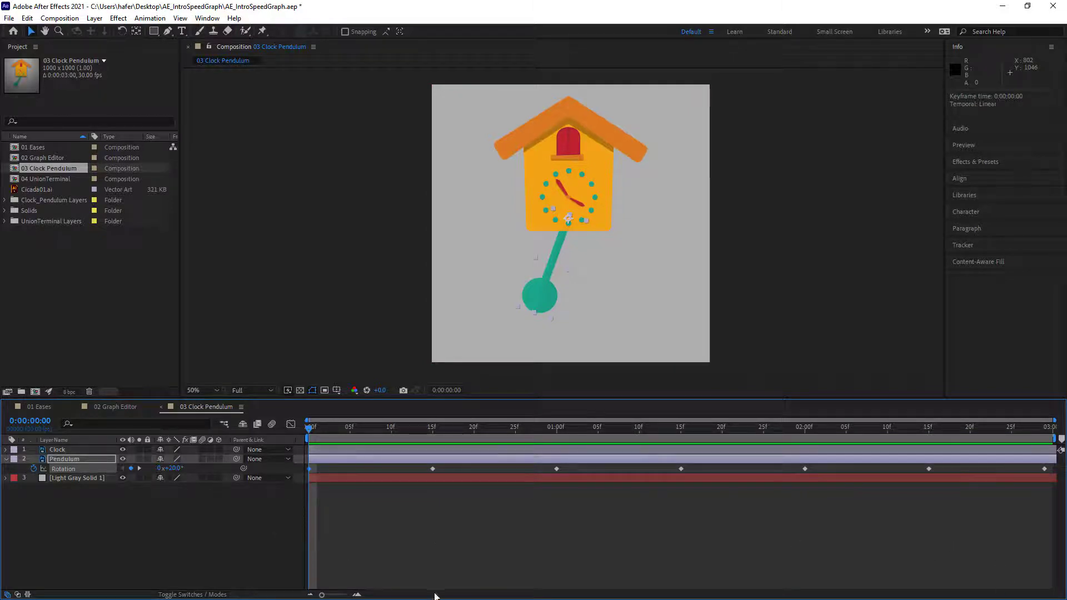
{"action": "key", "text": "ctrl+a"}
{"action": "key", "text": "ctrl+shift+a"}
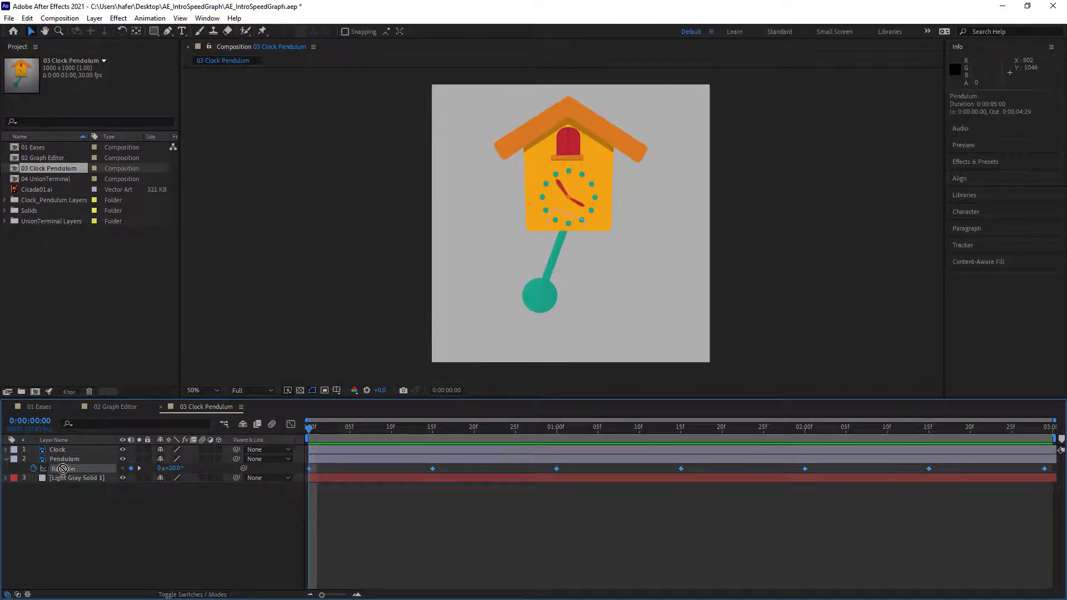
{"action": "left_click", "coordinate": [62, 469]}
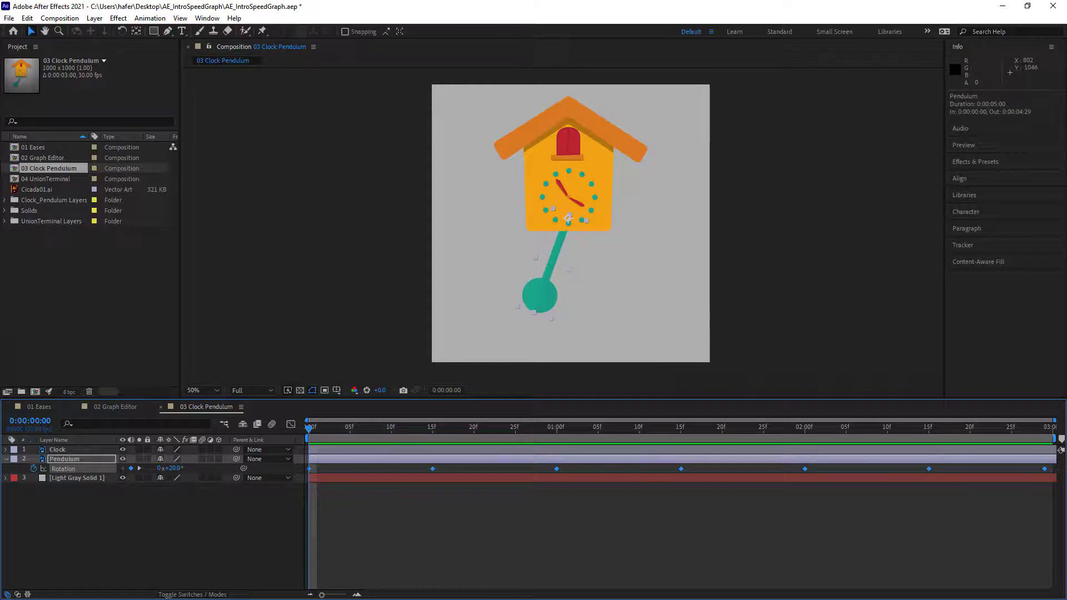
{"action": "key", "text": "ctrl+a"}
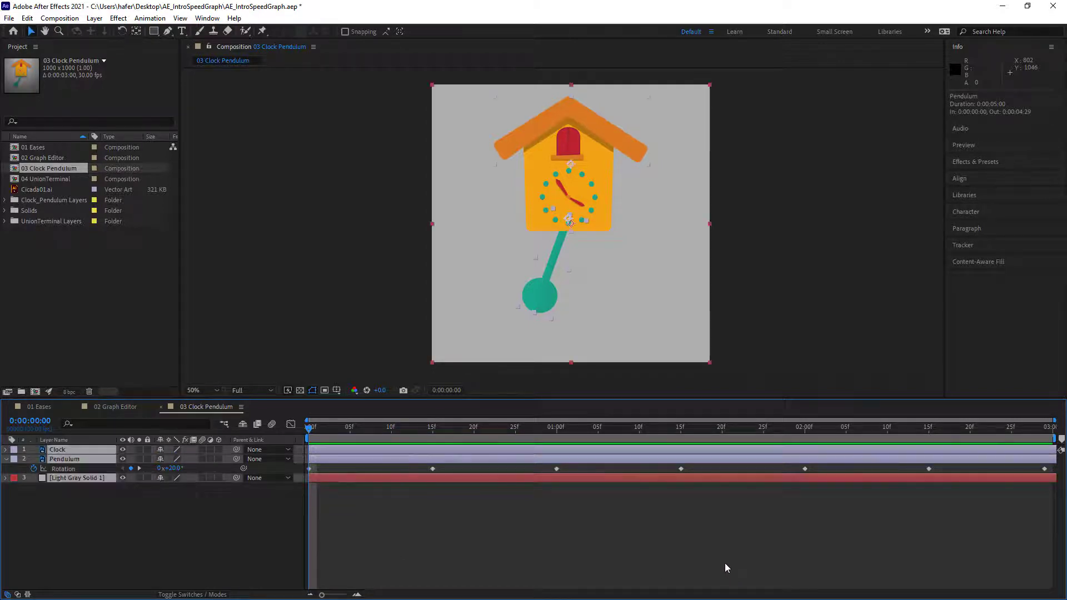
{"action": "key", "text": "ctrl+shift+a"}
{"action": "left_click", "coordinate": [62, 469]}
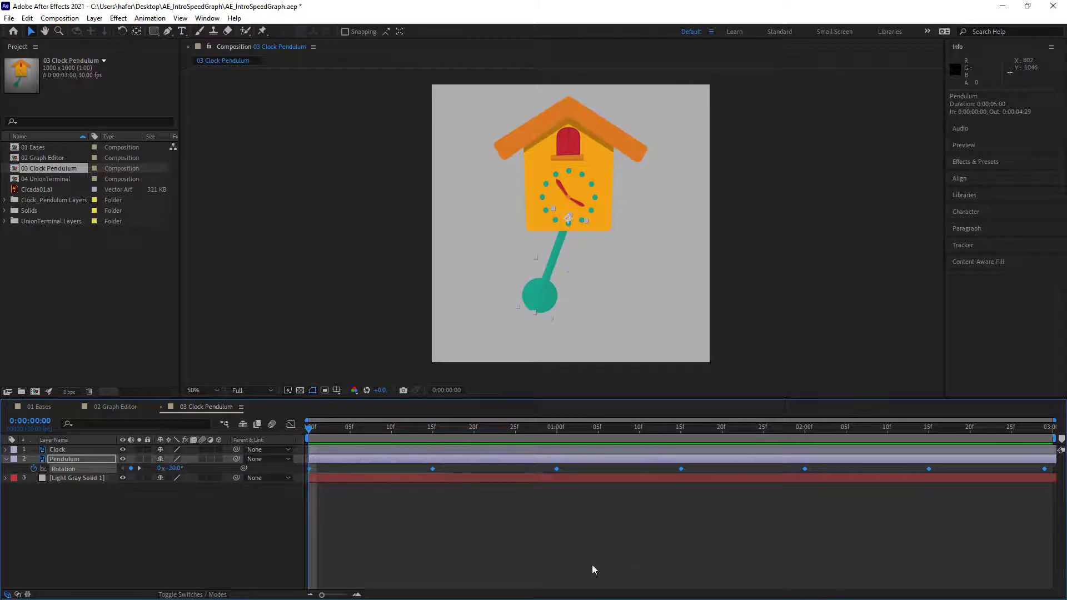
{"action": "right_click", "coordinate": [433, 469]}
{"action": "mouse_move", "coordinate": [517, 461]}
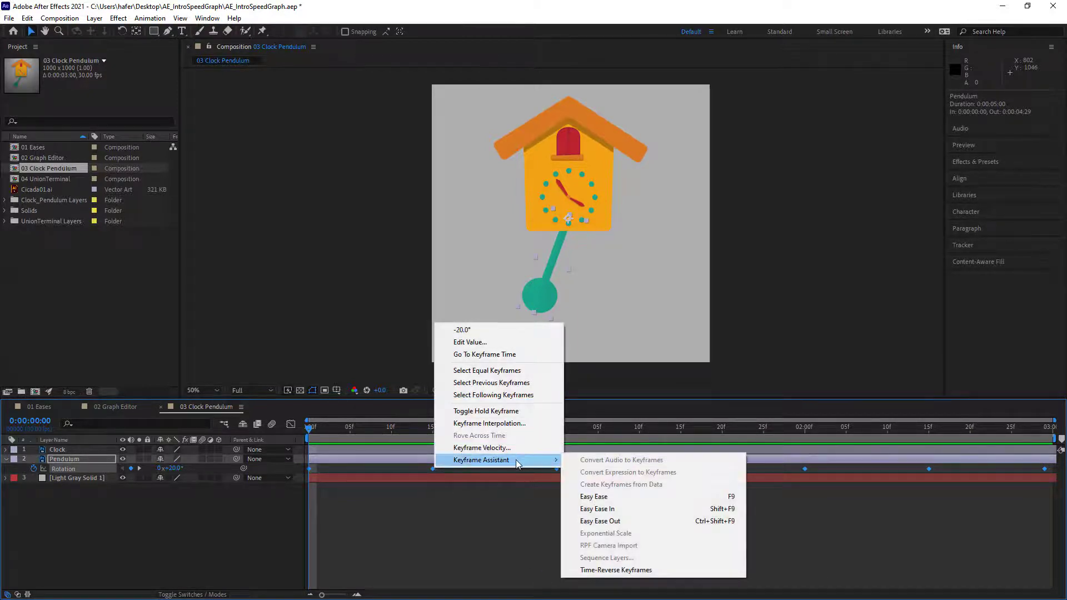
{"action": "left_click", "coordinate": [640, 497]}
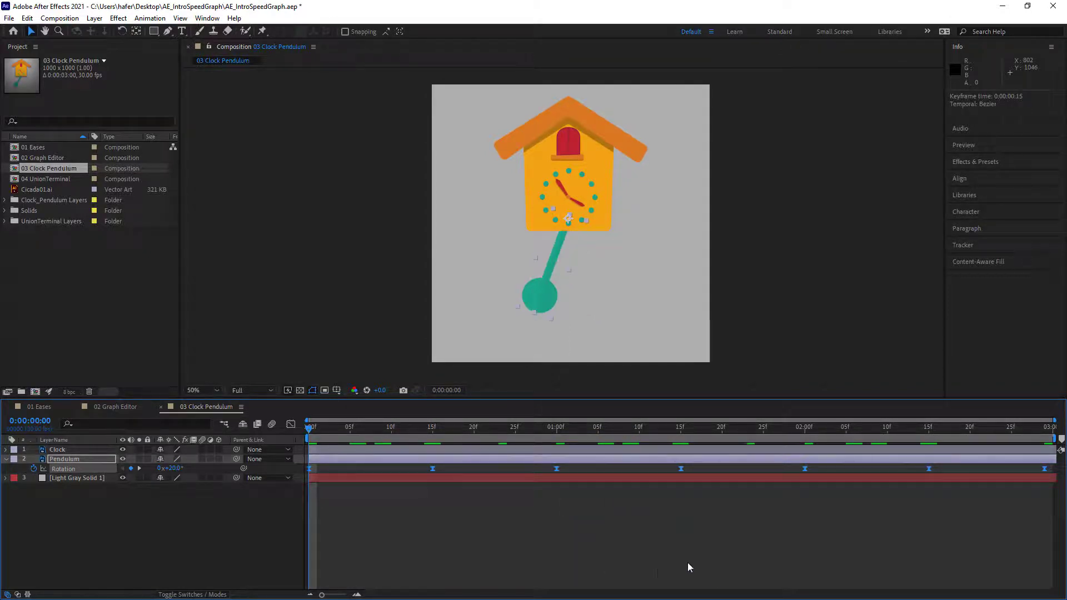
Preview the eased pendulum swing, and display the Rotation speed curve in the Graph Editor.
{"action": "key", "text": "space"}
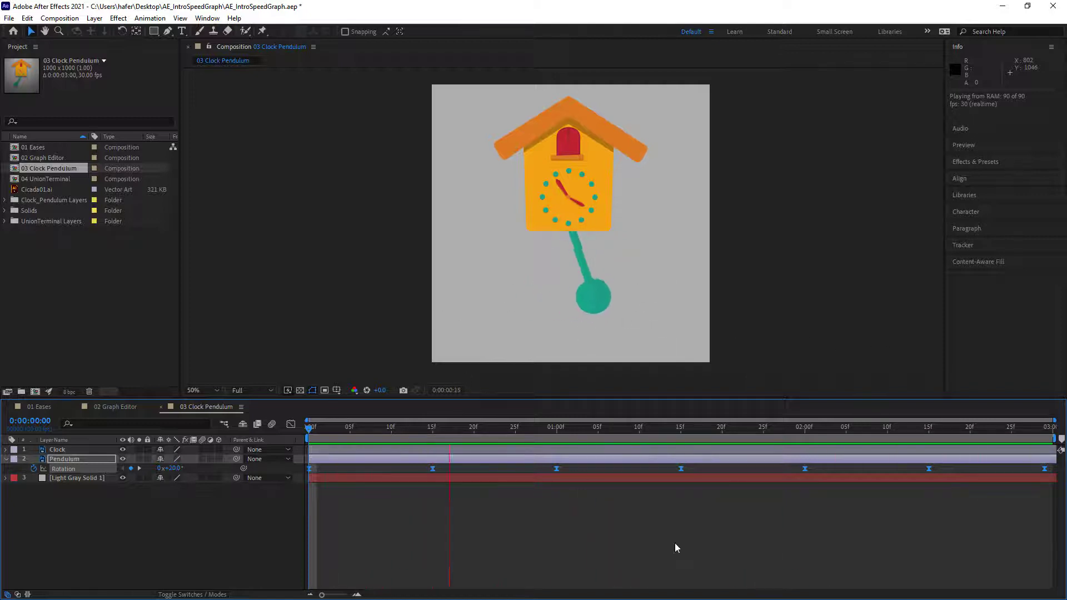
{"action": "key", "text": "space"}
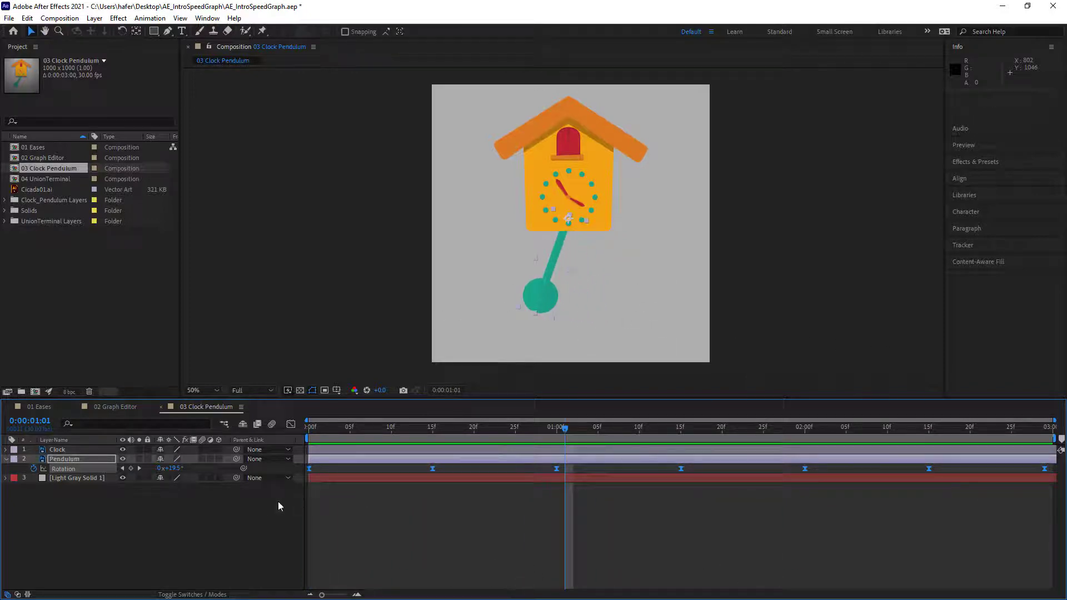
{"action": "left_click", "coordinate": [291, 425]}
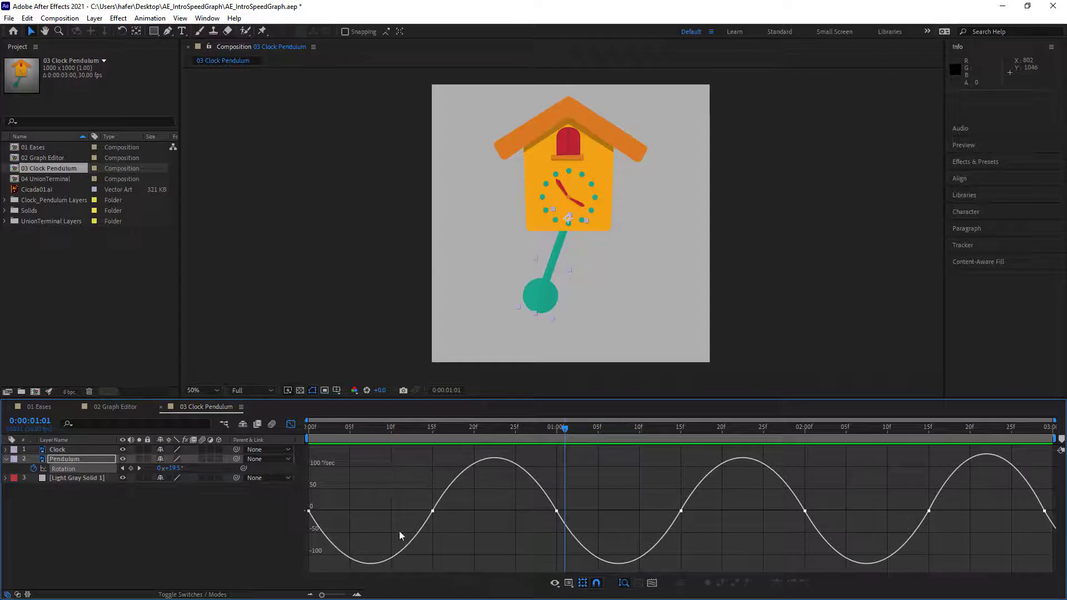
Lengthen the outgoing and incoming ease handles of the Rotation keyframe at 0:00:00:15 on the speed graph.
{"action": "left_click", "coordinate": [570, 584]}
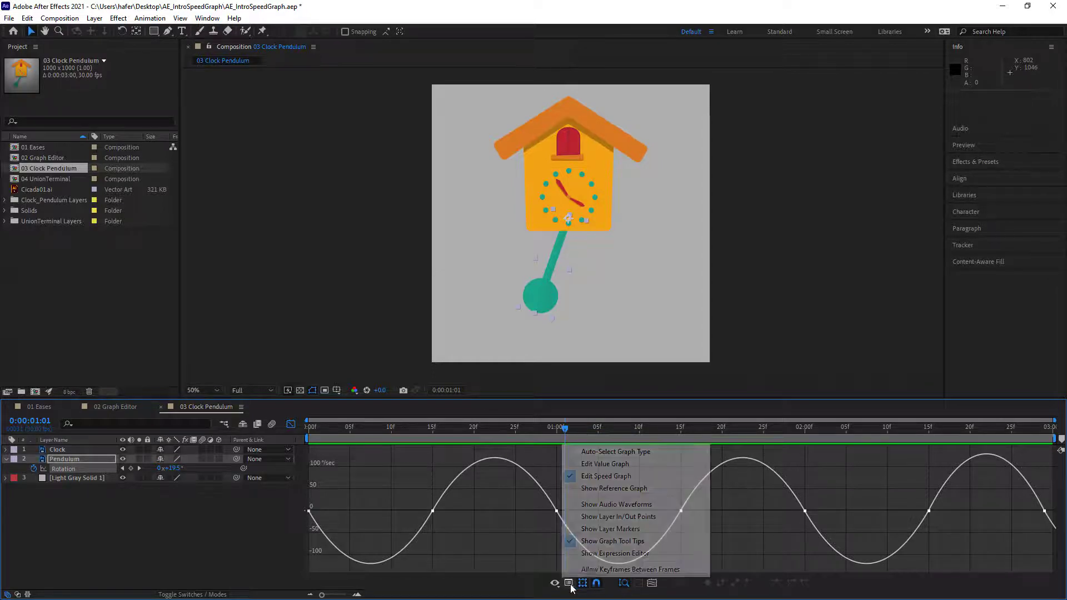
{"action": "left_click", "coordinate": [789, 553]}
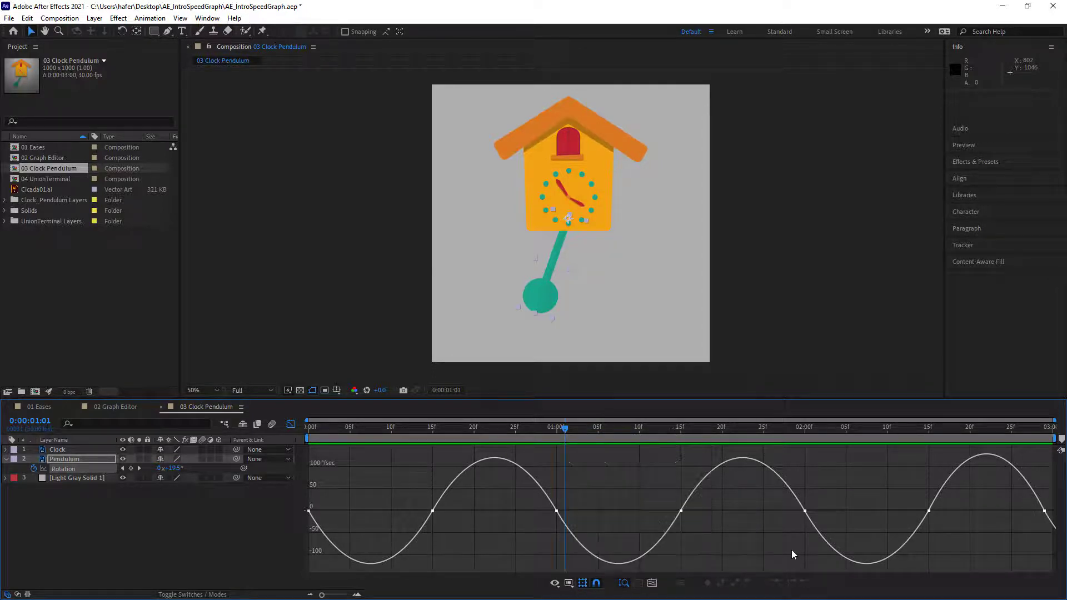
{"action": "left_click", "coordinate": [309, 427]}
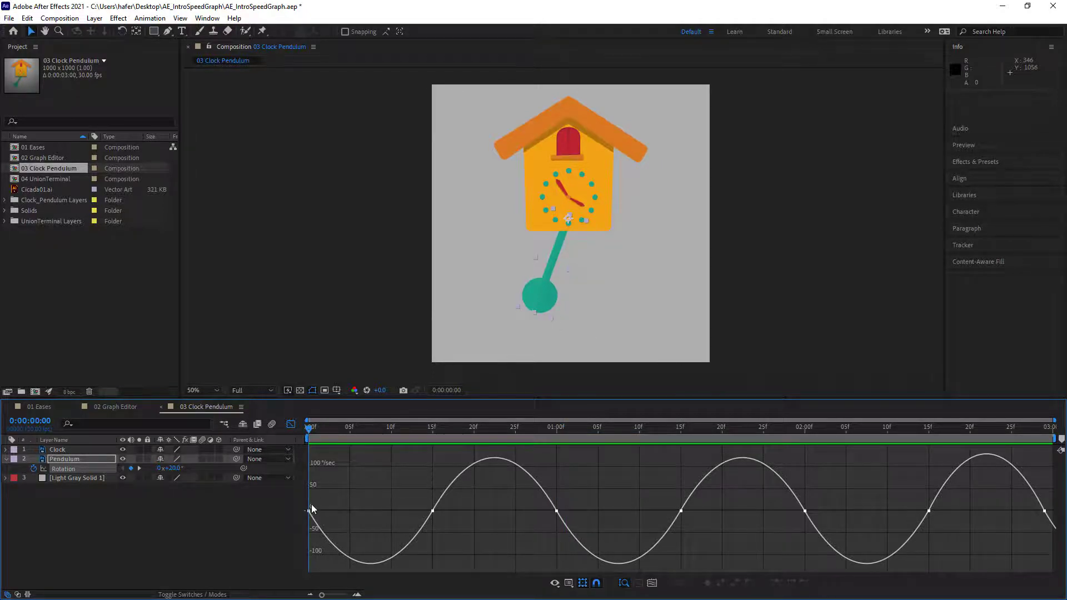
{"action": "mouse_move", "coordinate": [310, 512]}
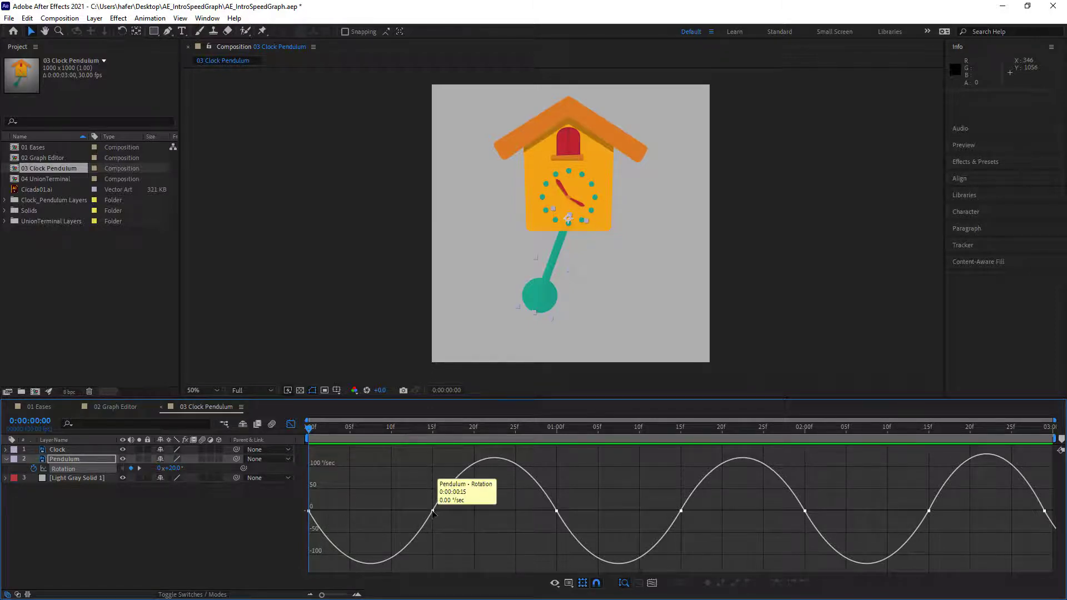
{"action": "left_click", "coordinate": [433, 511]}
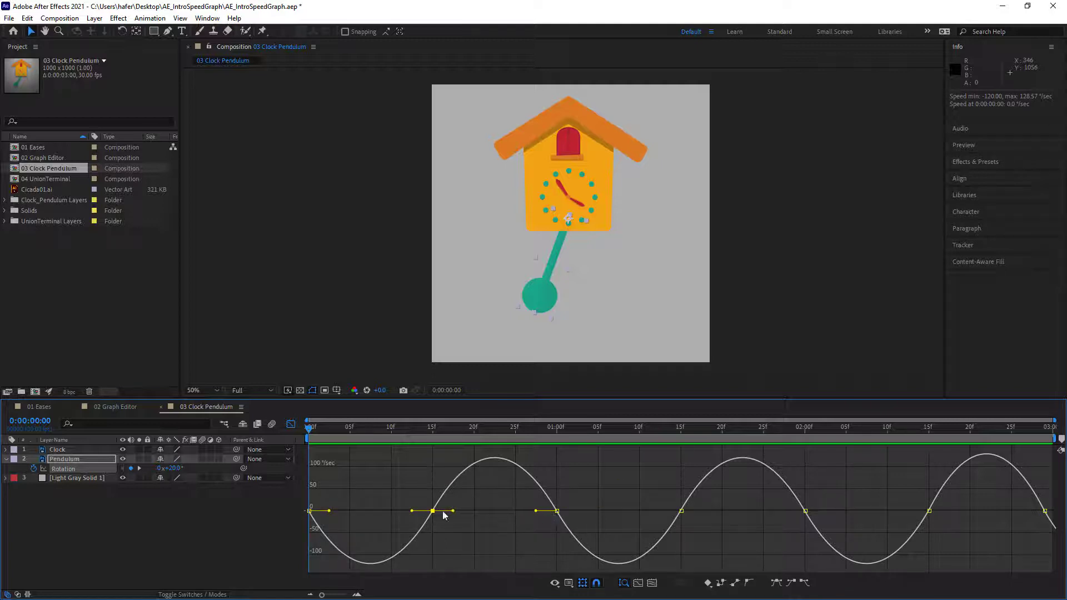
{"action": "left_click_drag", "start_coordinate": [454, 514], "coordinate": [474, 512]}
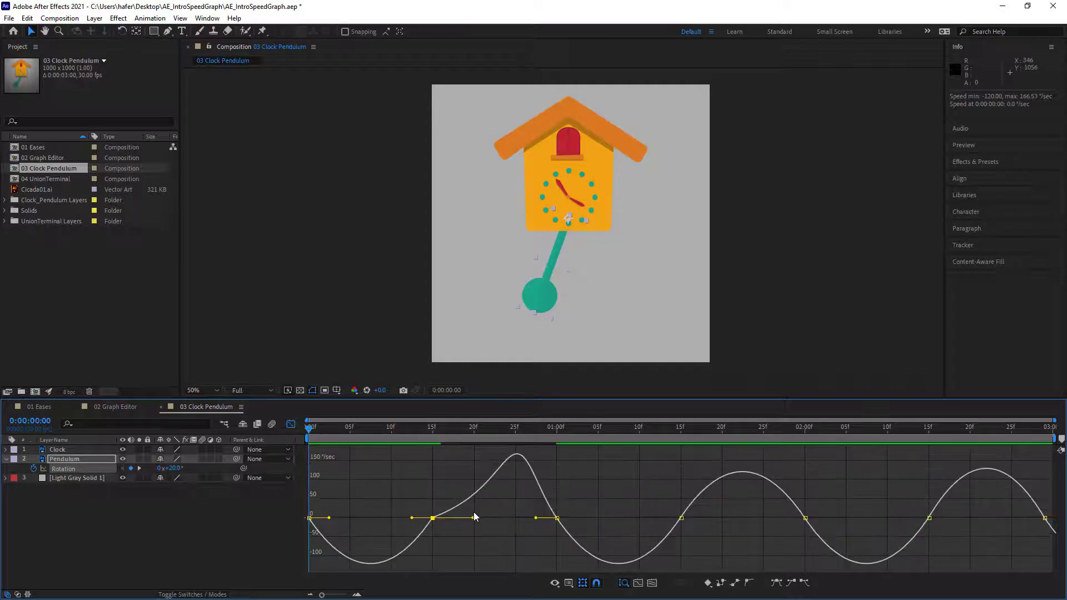
{"action": "key", "text": "ctrl+z"}
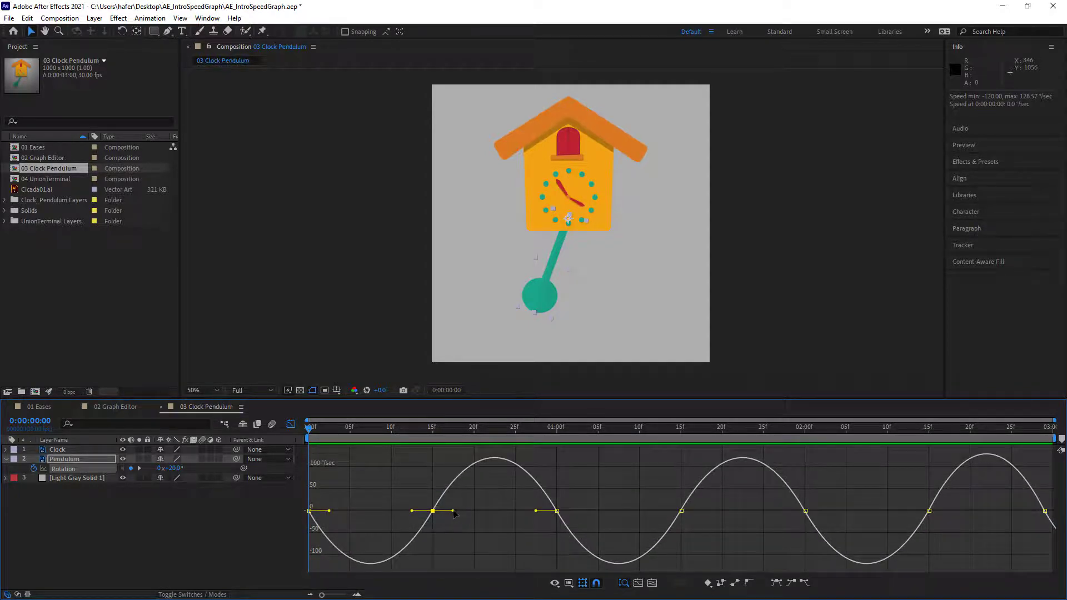
{"action": "left_click_drag", "start_coordinate": [454, 514], "coordinate": [478, 512]}
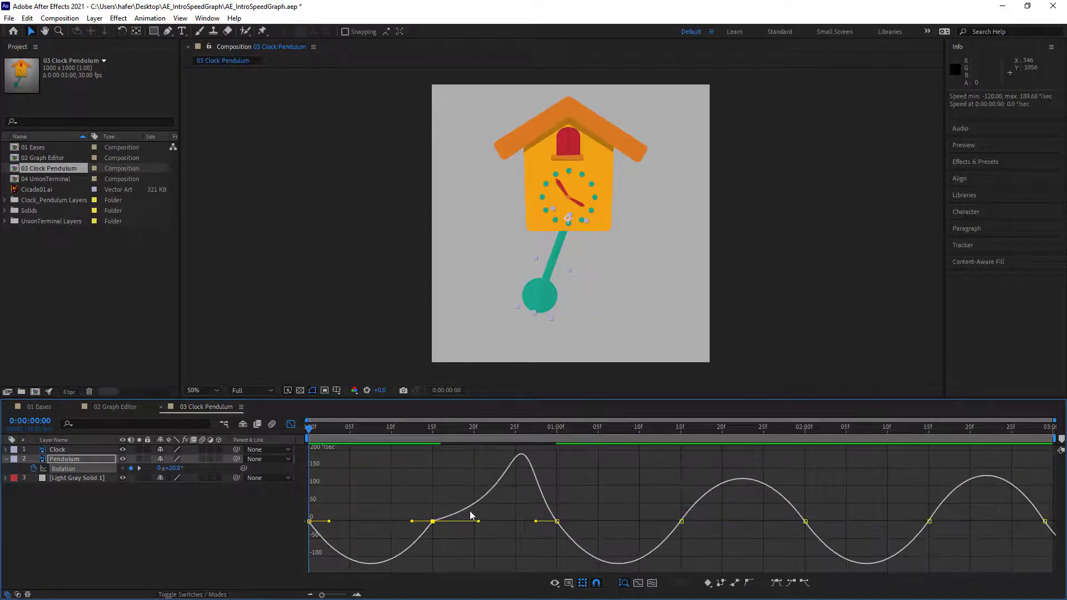
{"action": "left_click_drag", "start_coordinate": [412, 523], "coordinate": [394, 522]}
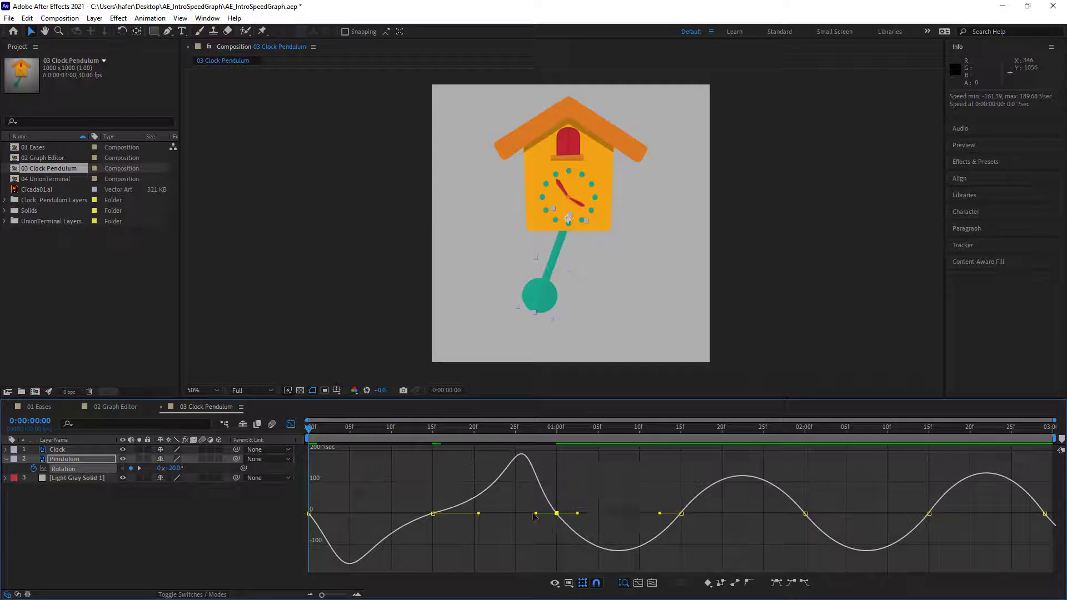
Lengthen the incoming and outgoing ease handles of the Rotation keyframes at 0:00:01:00 and 0:00:01:15 on the speed graph.
{"action": "left_click_drag", "start_coordinate": [536, 513], "coordinate": [601, 525]}
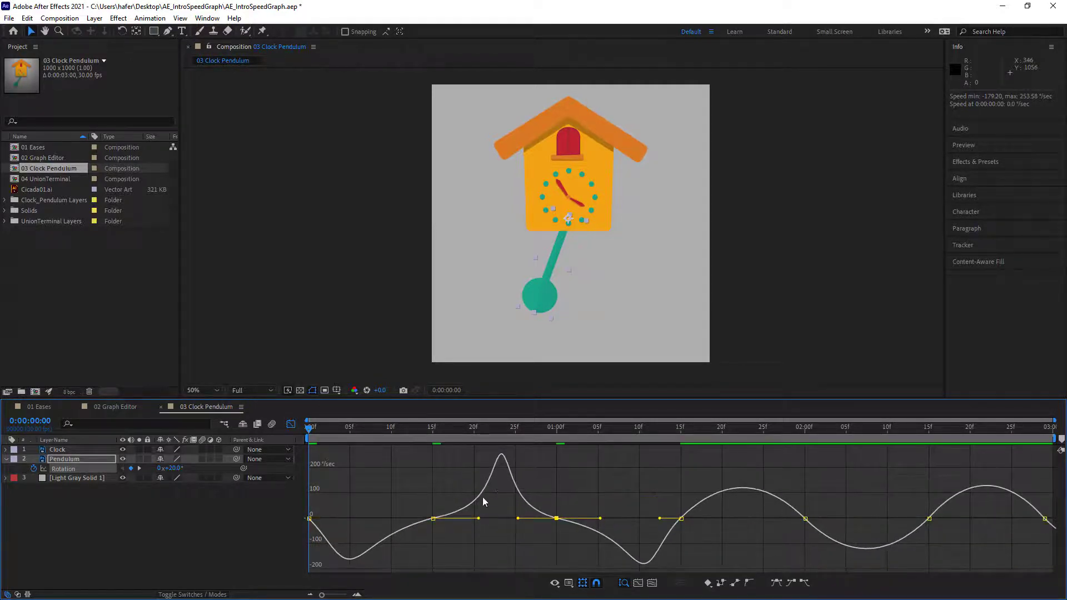
{"action": "left_click_drag", "start_coordinate": [660, 519], "coordinate": [647, 518]}
{"action": "left_click_drag", "start_coordinate": [558, 433], "coordinate": [681, 432]}
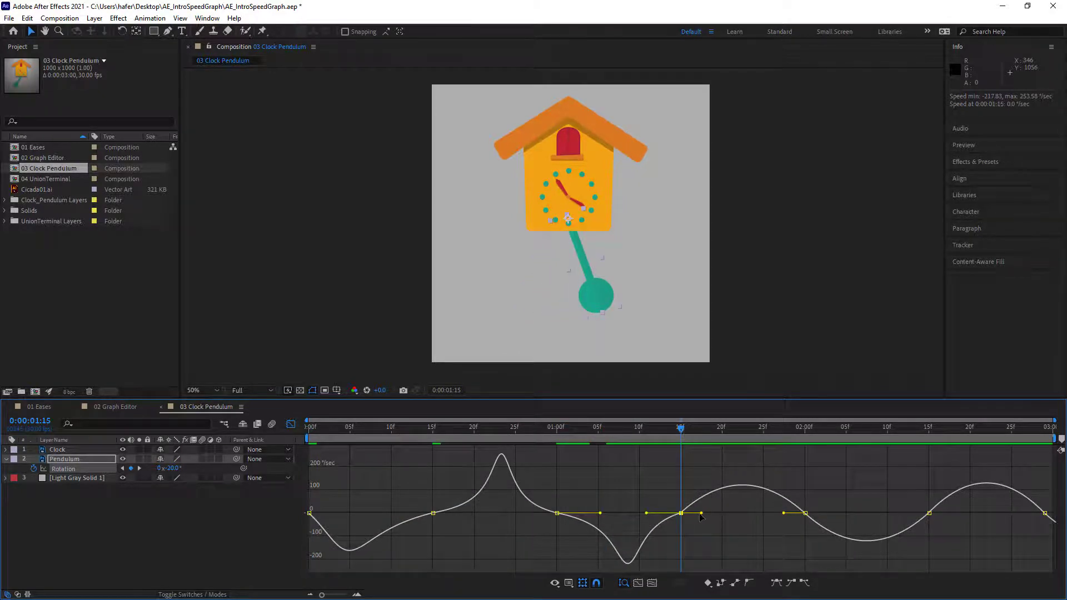
{"action": "left_click_drag", "start_coordinate": [702, 514], "coordinate": [729, 513]}
Lengthen the speed handles of the Rotation keyframes at 0:00:02:00 and 0:00:02:15, and the incoming handle at 0:00:02:29.
{"action": "left_click_drag", "start_coordinate": [780, 435], "coordinate": [806, 435]}
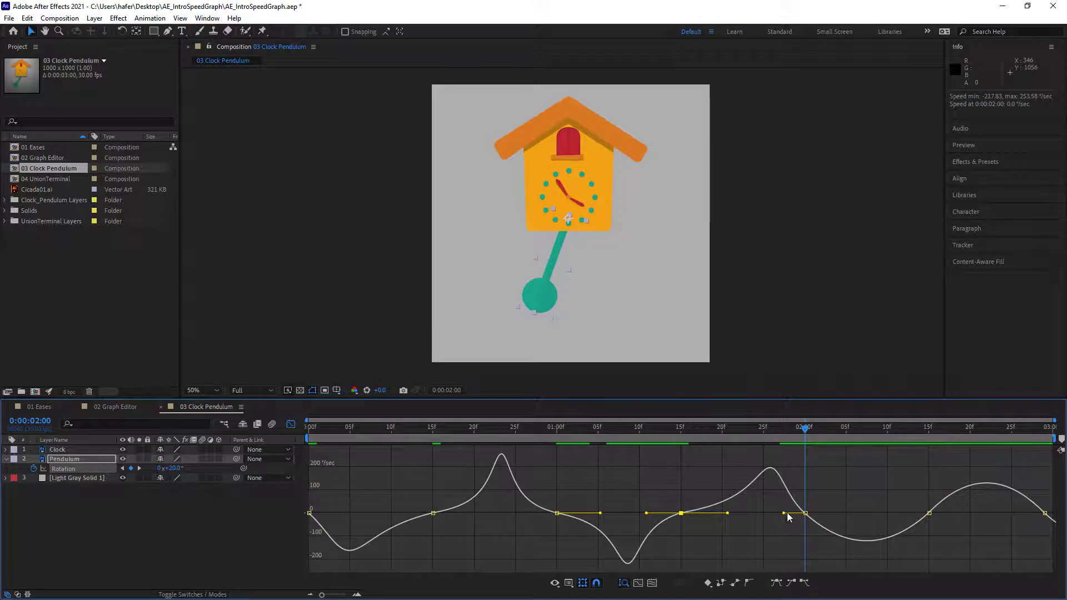
{"action": "left_click_drag", "start_coordinate": [783, 513], "coordinate": [848, 517]}
{"action": "left_click_drag", "start_coordinate": [843, 432], "coordinate": [929, 440]}
{"action": "left_click_drag", "start_coordinate": [908, 514], "coordinate": [879, 514]}
{"action": "left_click_drag", "start_coordinate": [948, 505], "coordinate": [1003, 514]}
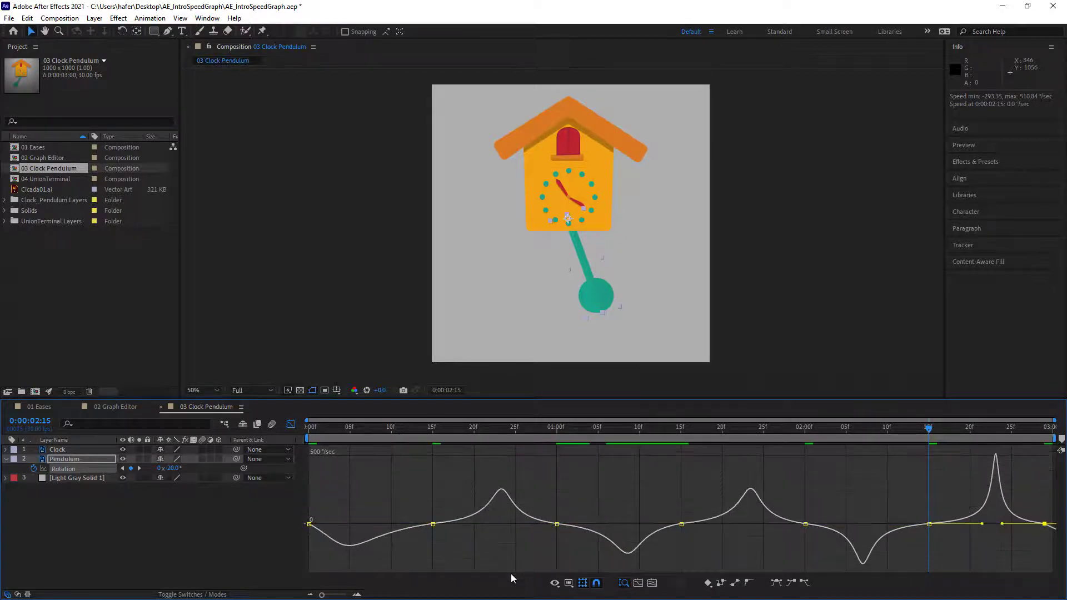
Lengthen the outgoing speed handle of the first Rotation keyframe and the incoming handle at 0:00:00:15.
{"action": "left_click", "coordinate": [310, 524]}
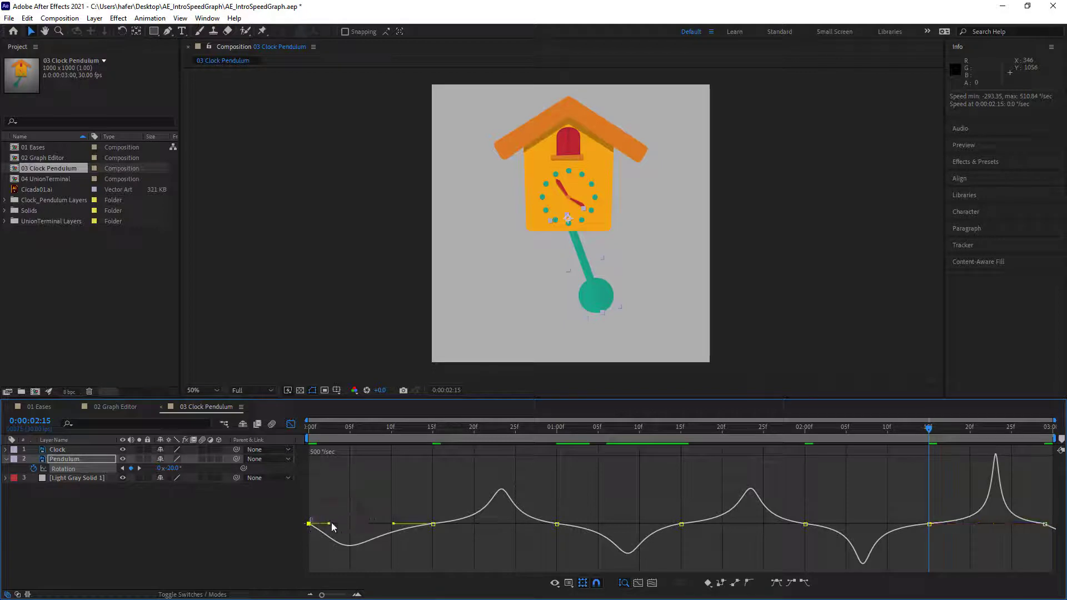
{"action": "left_click_drag", "start_coordinate": [331, 522], "coordinate": [359, 522]}
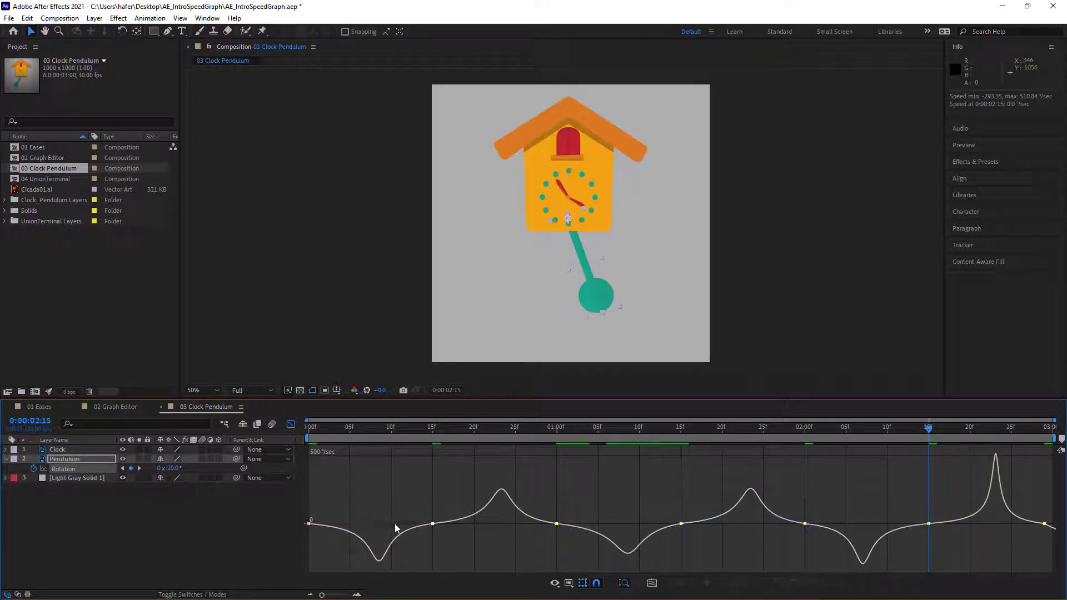
{"action": "left_click", "coordinate": [433, 524]}
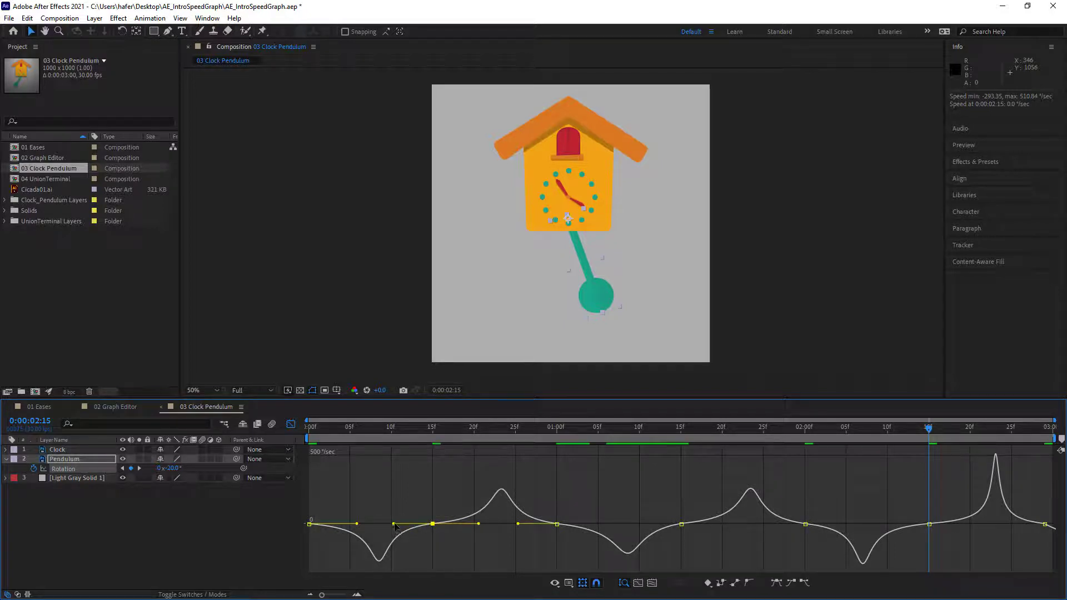
{"action": "left_click_drag", "start_coordinate": [394, 524], "coordinate": [388, 522]}
Preview the reshaped pendulum swing from 0:00:00:00, and switch the Graph Editor to the value graph.
{"action": "left_click_drag", "start_coordinate": [546, 428], "coordinate": [144, 435]}
{"action": "key", "text": "space"}
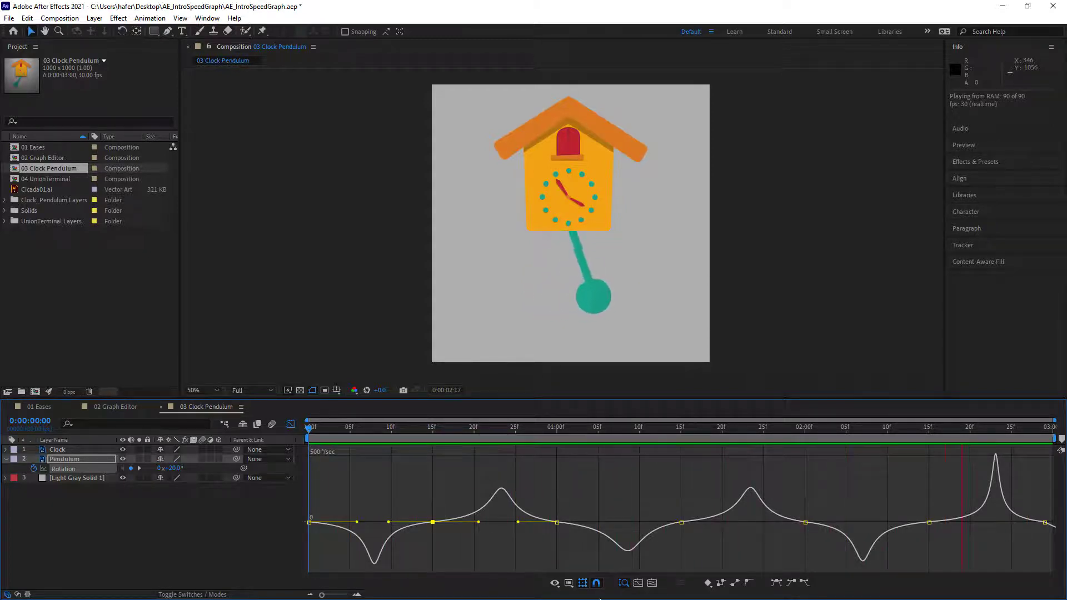
{"action": "left_click", "coordinate": [569, 583]}
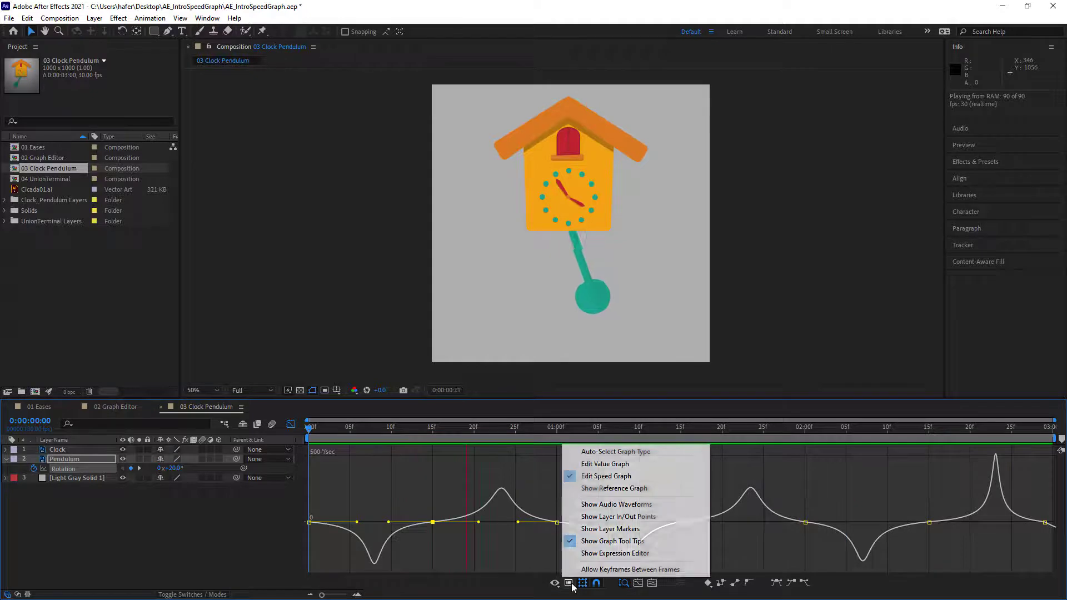
{"action": "left_click", "coordinate": [612, 465]}
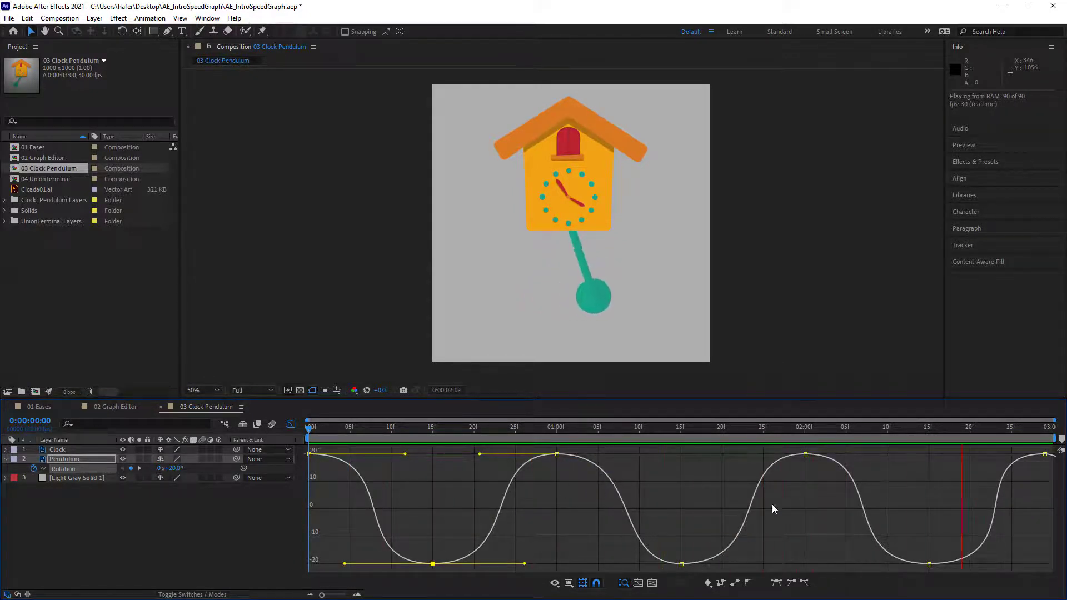
Examine the value graph's keyframes at 0:00:02:00 and 0:00:02:29, stop the preview and return the playhead to 0:00:00:00.
{"action": "left_click", "coordinate": [806, 454]}
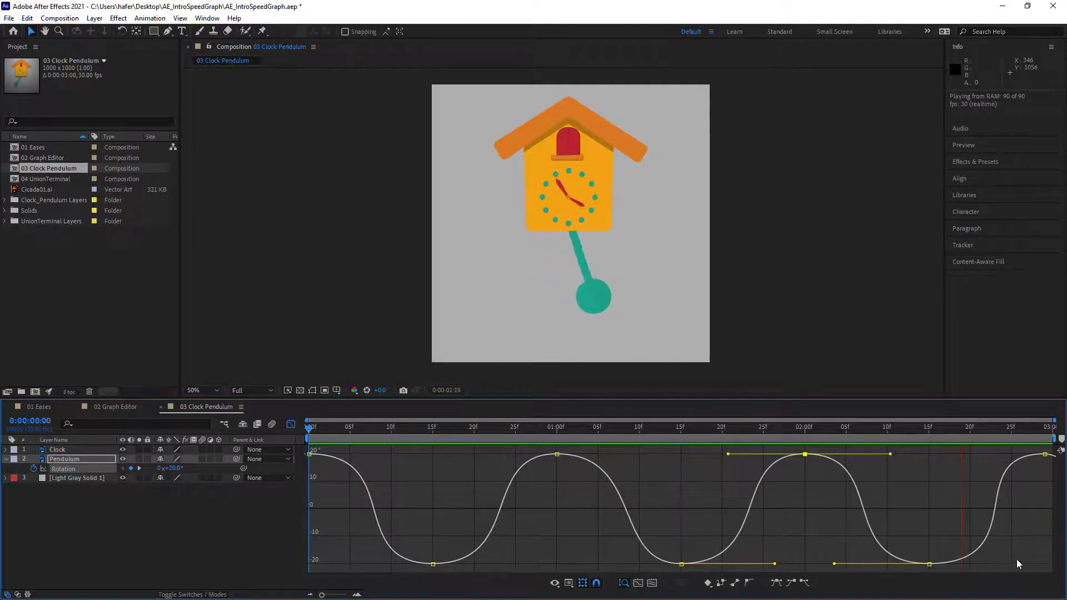
{"action": "mouse_move", "coordinate": [1046, 456]}
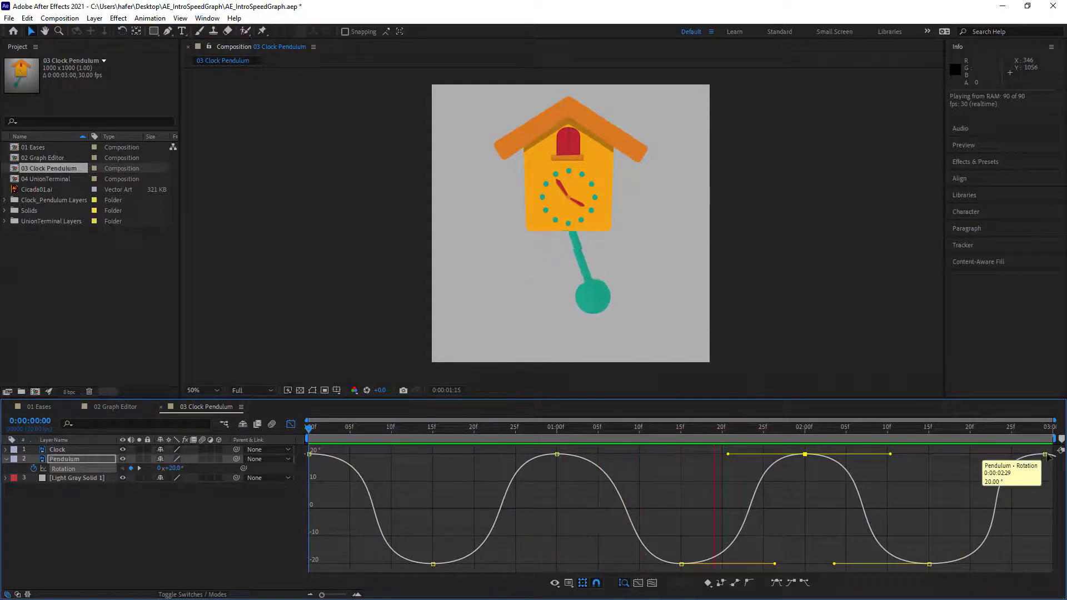
{"action": "left_click", "coordinate": [1046, 454]}
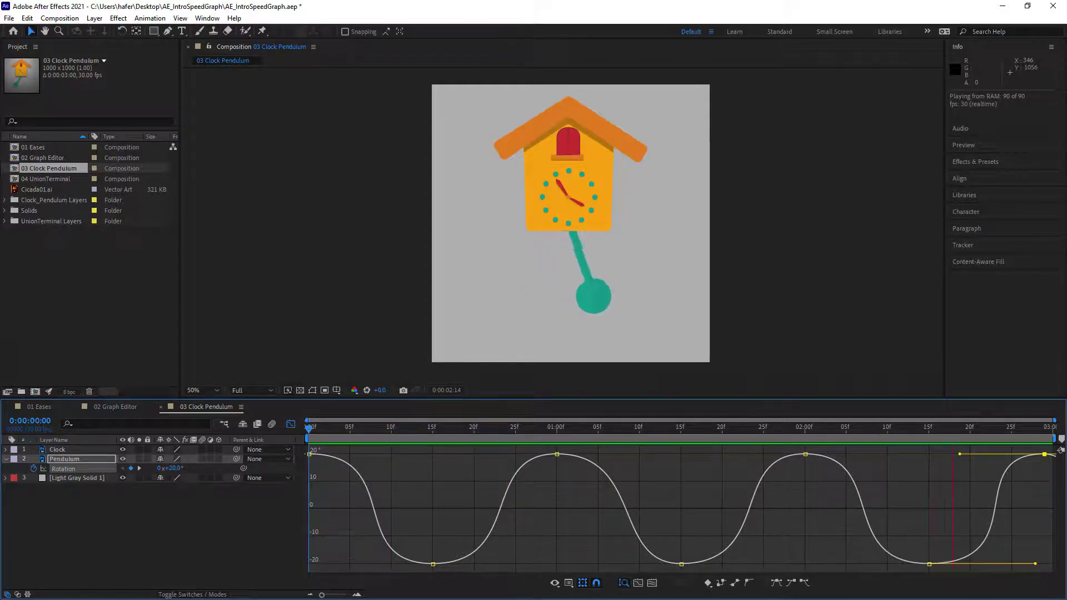
{"action": "key", "text": "space"}
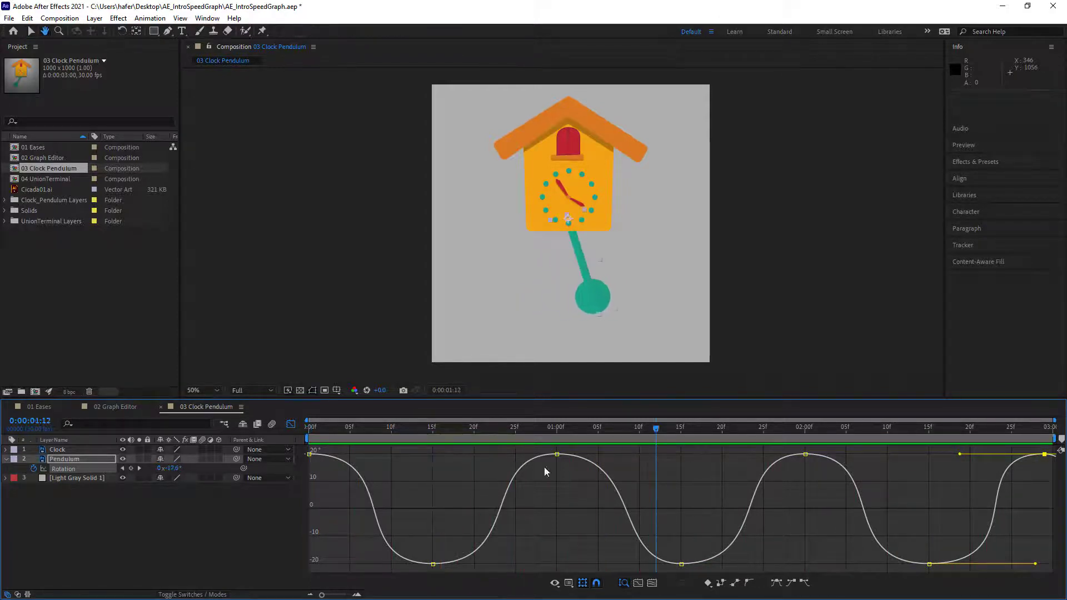
{"action": "left_click_drag", "start_coordinate": [479, 428], "coordinate": [220, 448]}
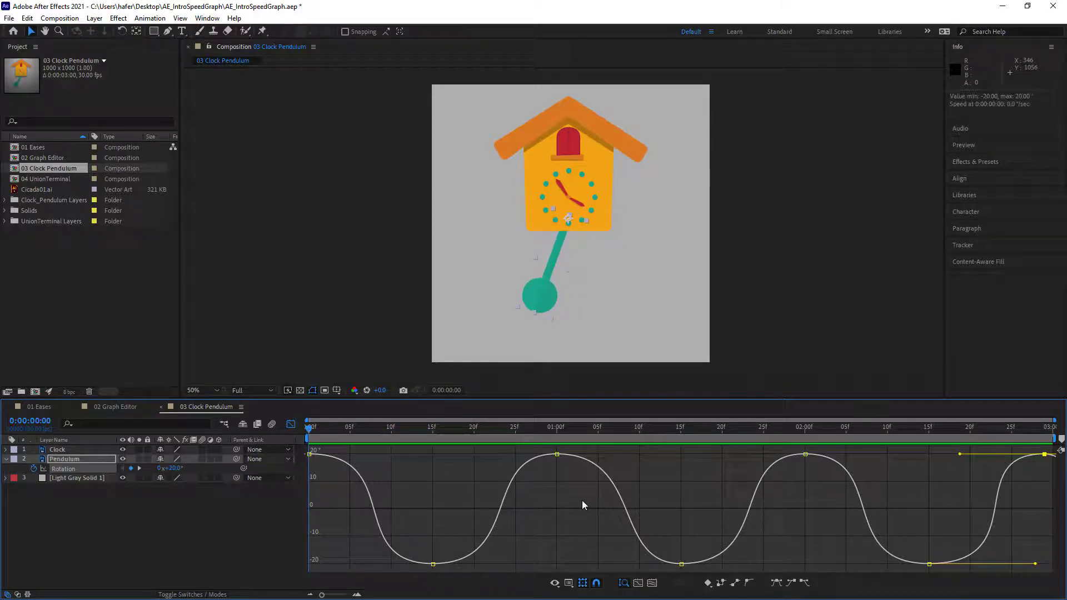
Leave the Graph Editor and turn the Clock, Pendulum and Light Gray Solid 1 layers into 3D layers.
{"action": "left_click", "coordinate": [58, 451]}
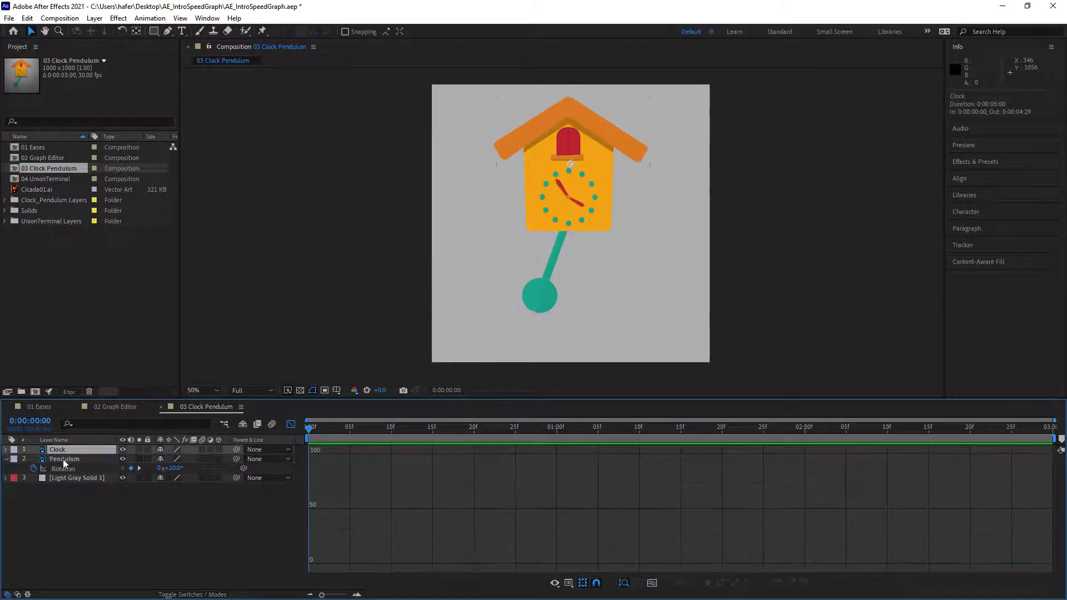
{"action": "left_click", "coordinate": [6, 459]}
{"action": "left_click", "coordinate": [7, 469]}
{"action": "left_click", "coordinate": [7, 469]}
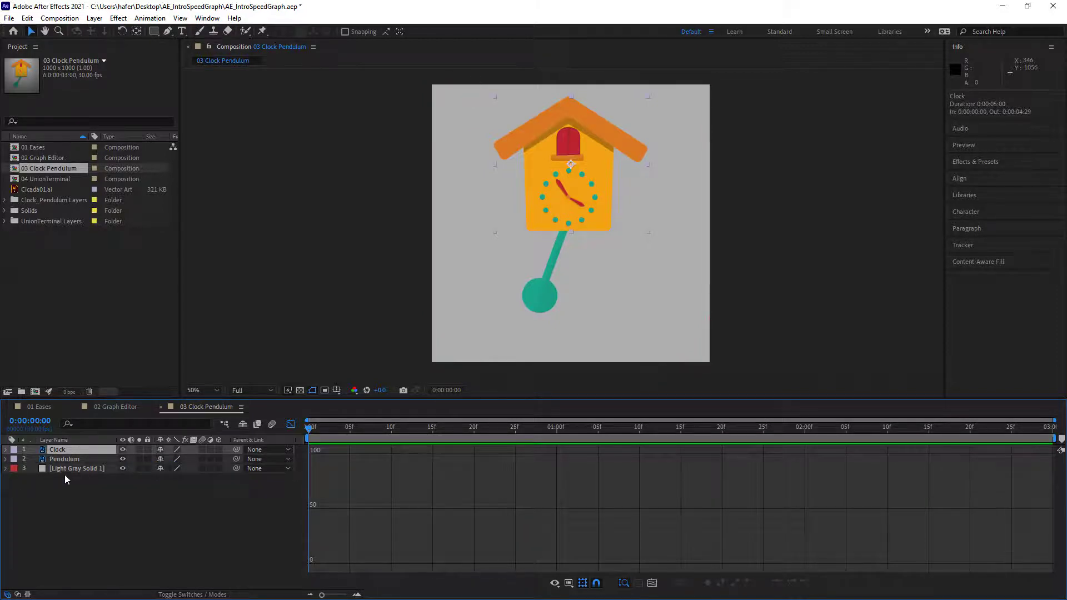
{"action": "left_click", "coordinate": [77, 468]}
{"action": "left_click", "coordinate": [81, 448], "text": "shift"}
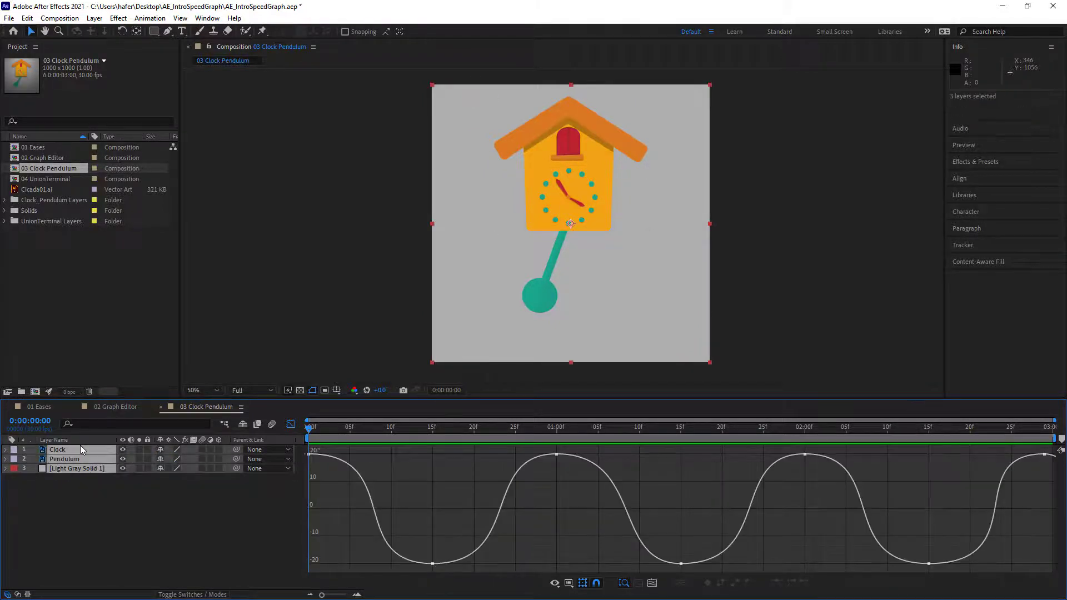
{"action": "left_click", "coordinate": [290, 425]}
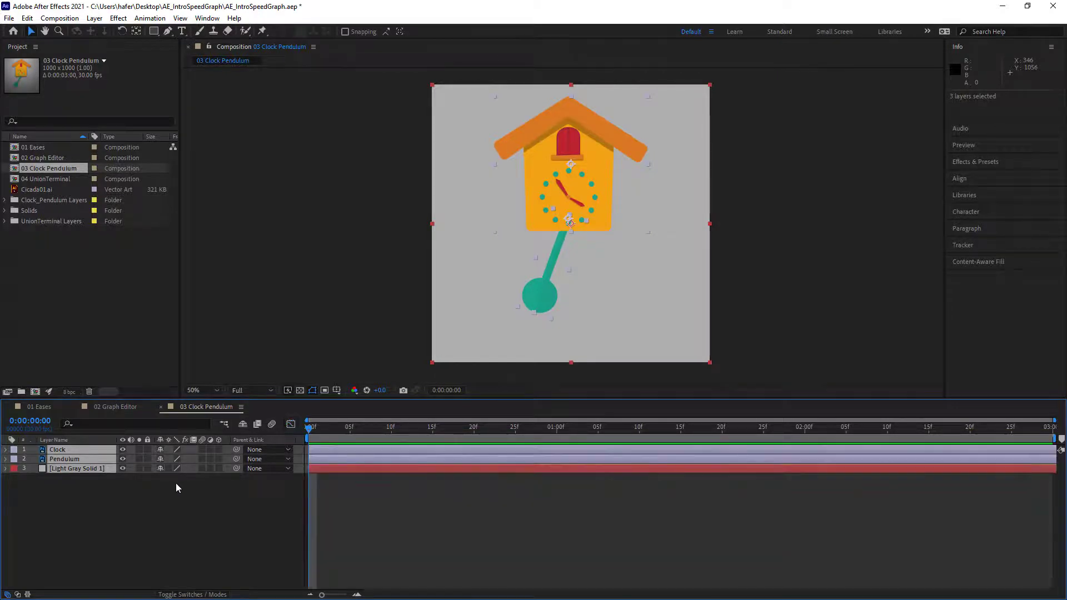
{"action": "left_click", "coordinate": [219, 449]}
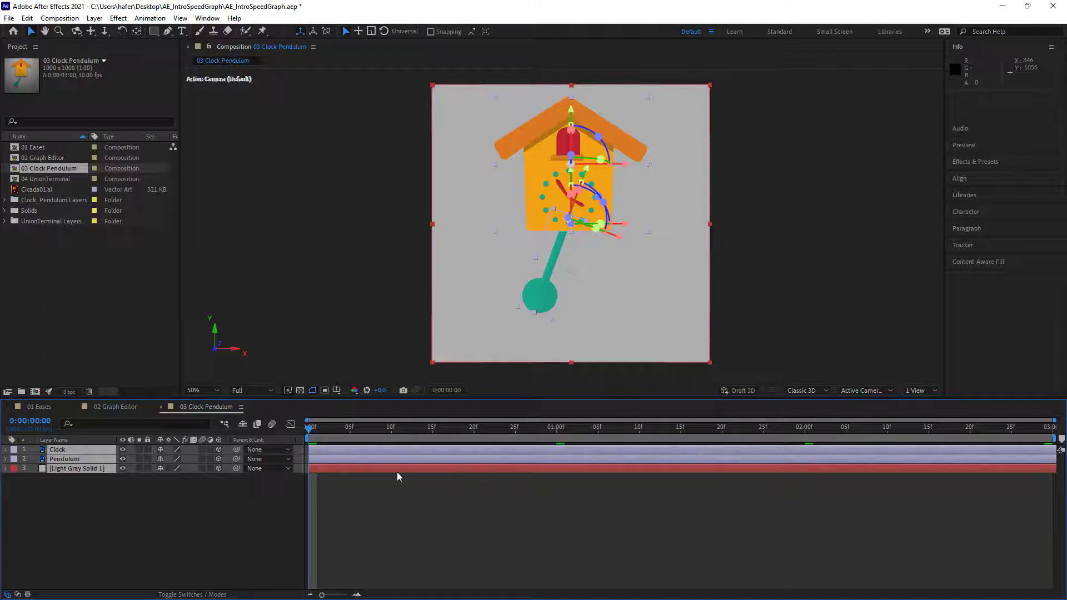
Add a white point light with 100% intensity and shadow casting to the composition.
{"action": "left_click", "coordinate": [102, 20]}
{"action": "mouse_move", "coordinate": [107, 34]}
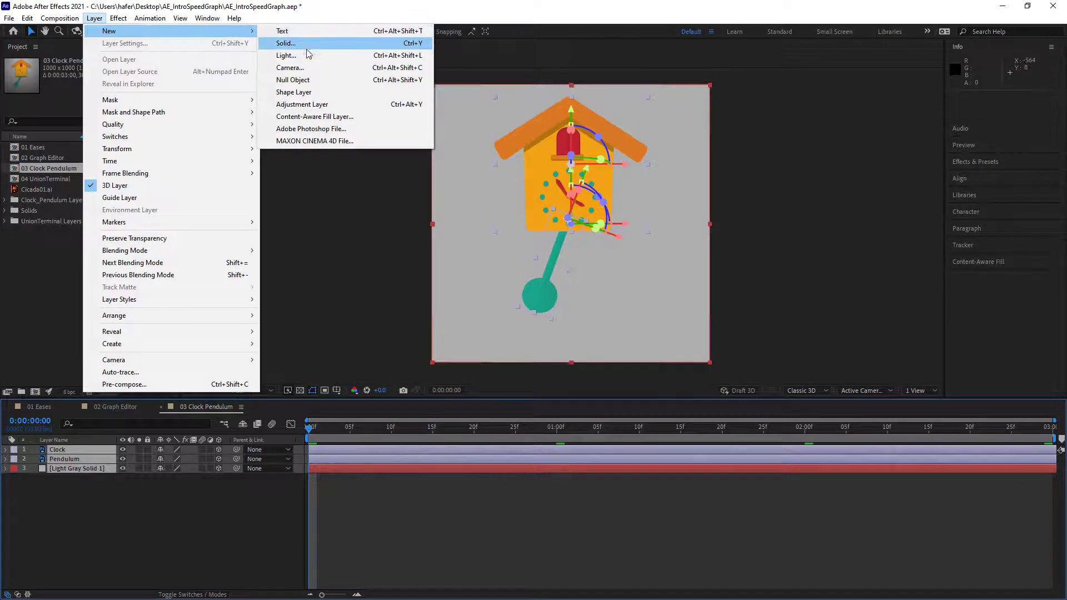
{"action": "left_click", "coordinate": [287, 56]}
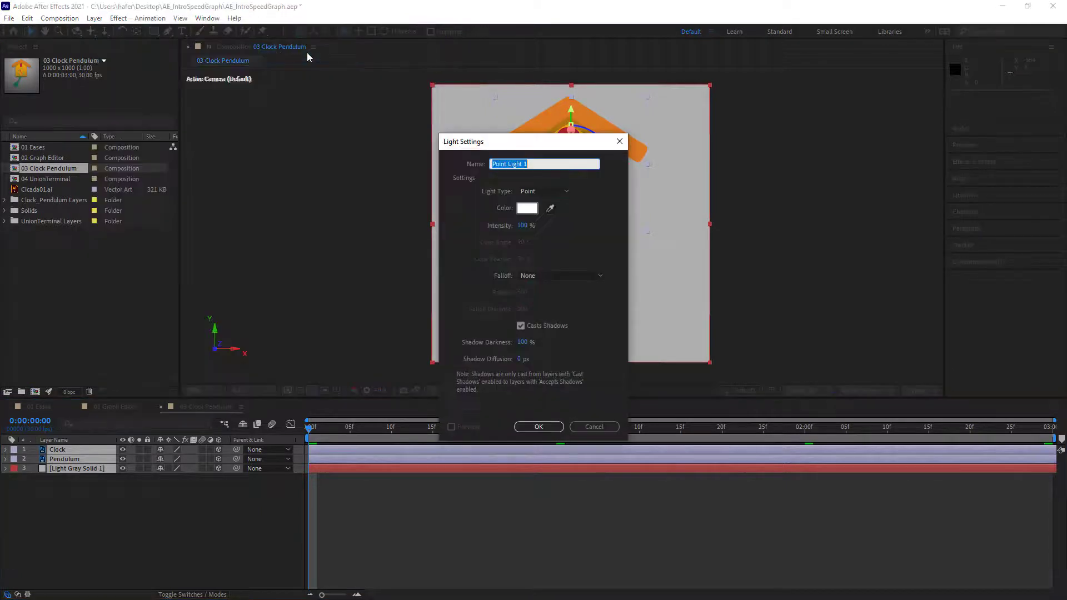
{"action": "left_click", "coordinate": [537, 428]}
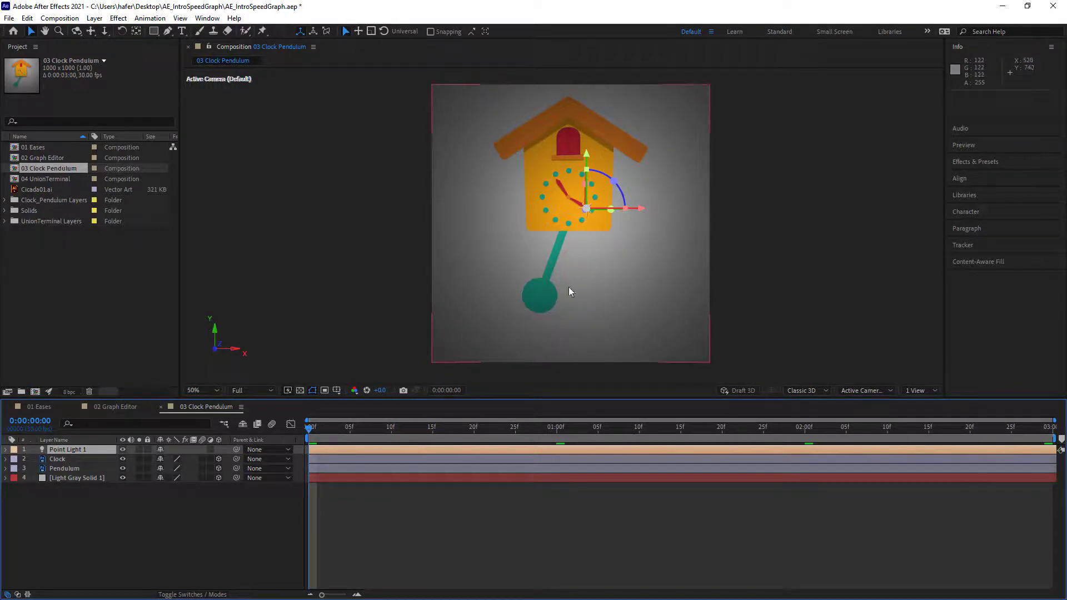
Turn Casts Shadows on in the material options of both the Clock and Pendulum layers.
{"action": "left_click", "coordinate": [57, 460]}
{"action": "left_click", "coordinate": [71, 471], "text": "shift"}
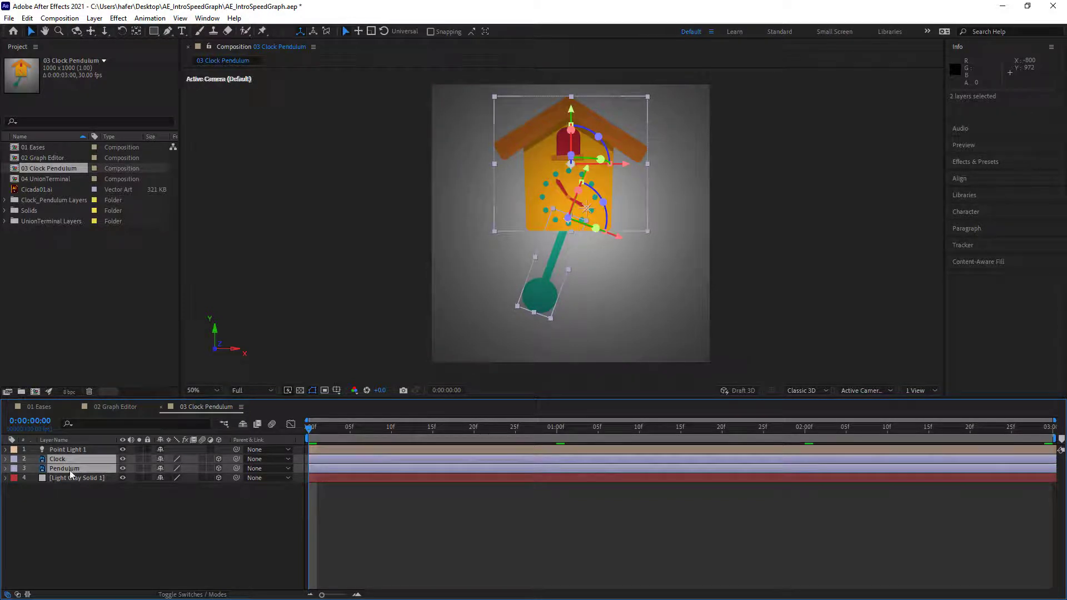
{"action": "left_click", "coordinate": [6, 470]}
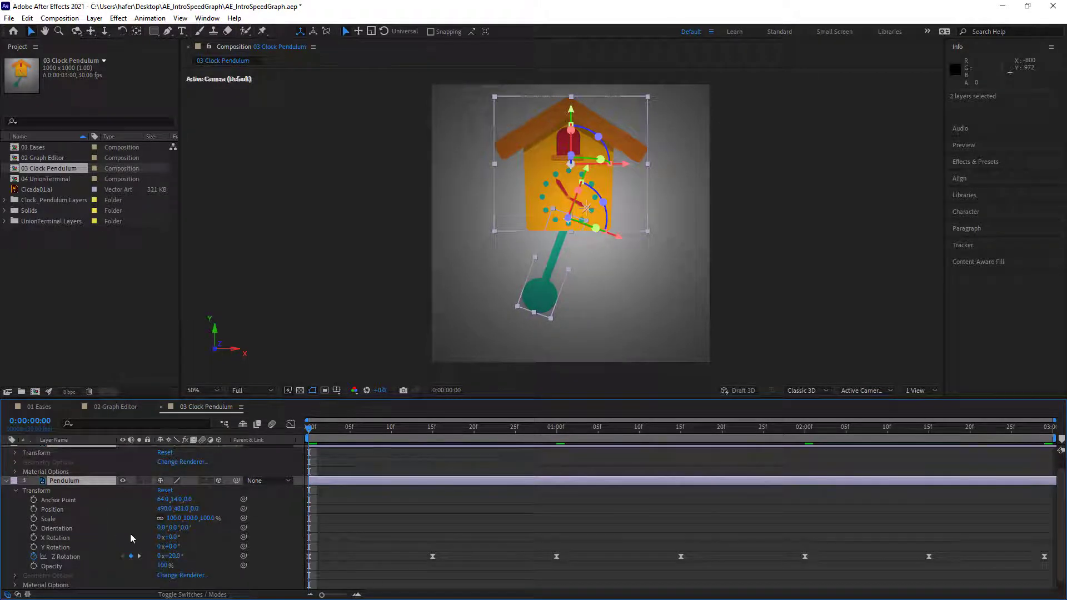
{"action": "left_click", "coordinate": [16, 471]}
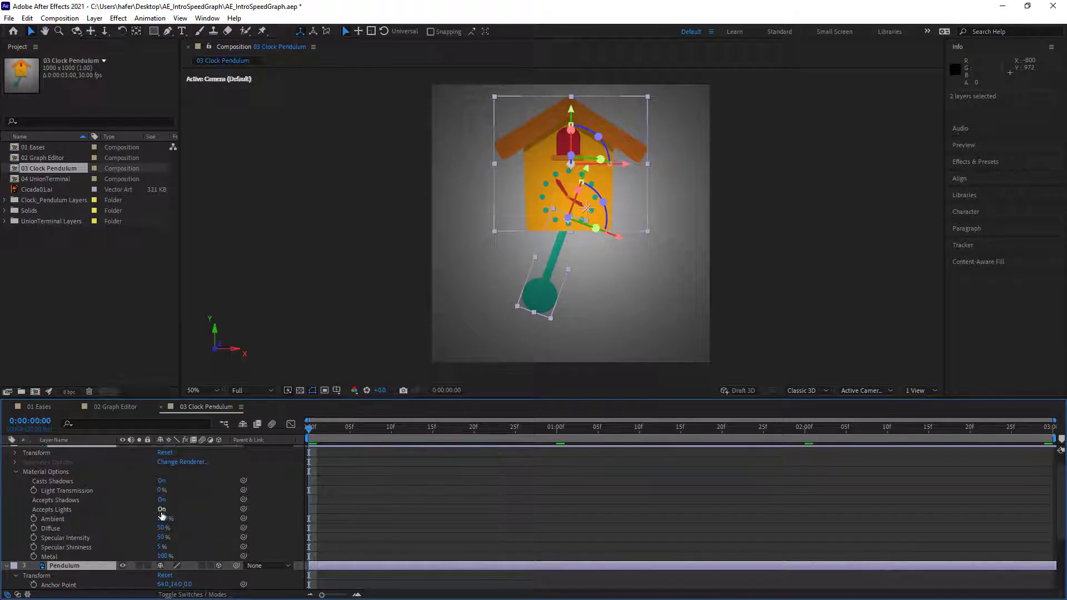
{"action": "left_click", "coordinate": [162, 483]}
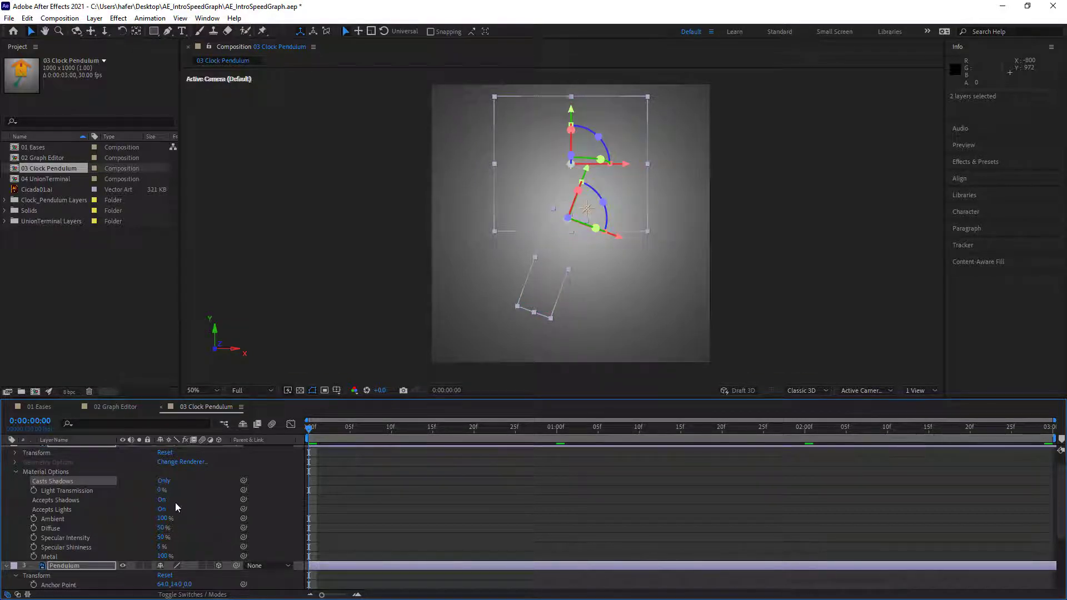
{"action": "left_click", "coordinate": [162, 481]}
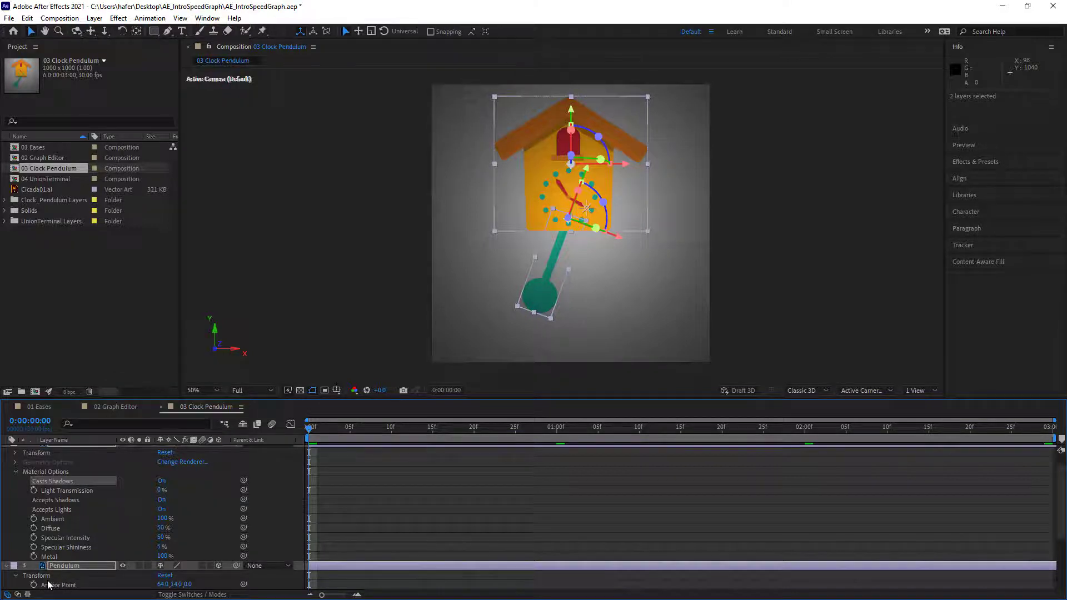
Examine the shadow settings in the Light Gray Solid 1 layer's material options.
{"action": "scroll", "coordinate": [48, 581], "scroll_direction": "down", "scroll_amount": 5}
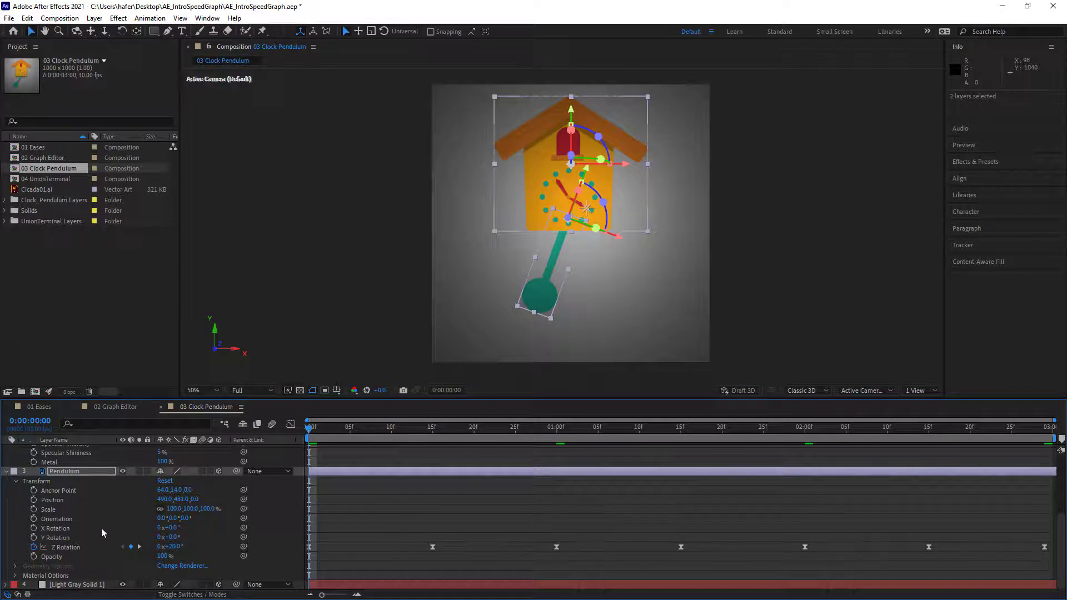
{"action": "scroll", "coordinate": [102, 529], "scroll_direction": "up", "scroll_amount": 5}
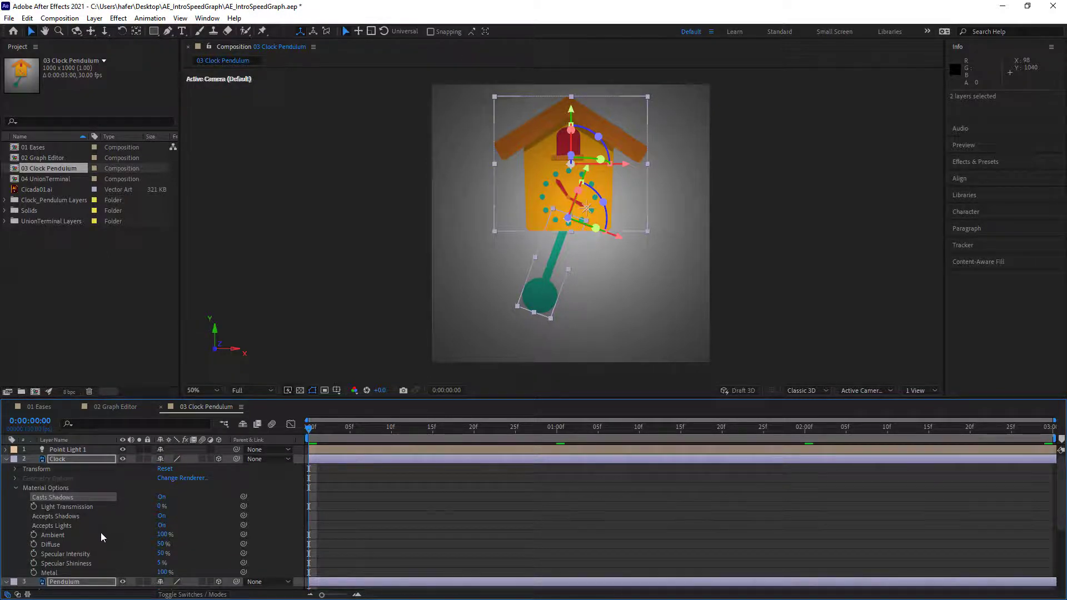
{"action": "scroll", "coordinate": [101, 532], "scroll_direction": "down", "scroll_amount": 5}
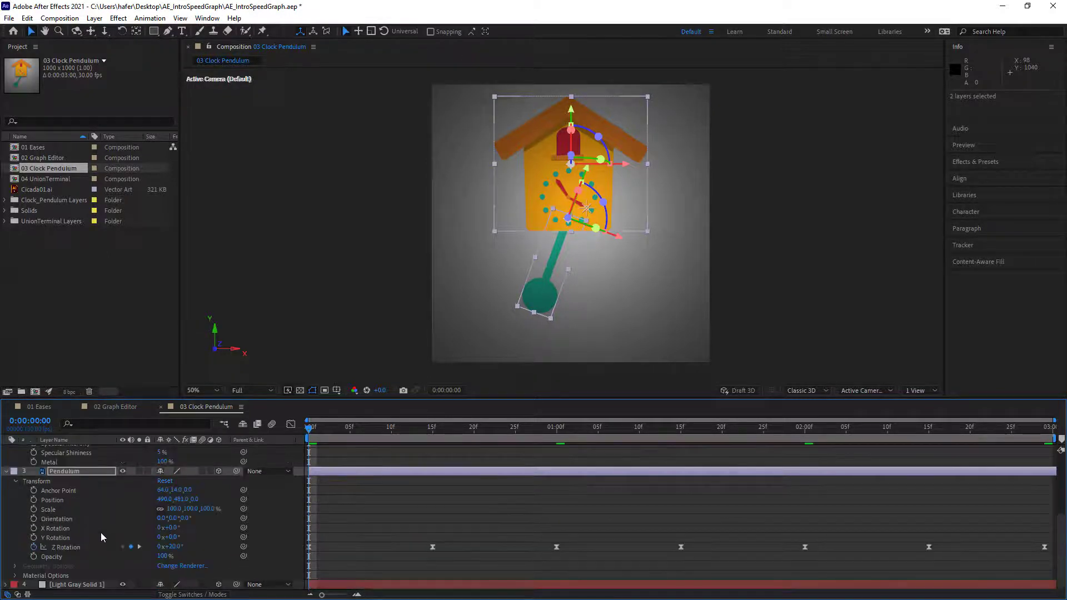
{"action": "left_click", "coordinate": [63, 587]}
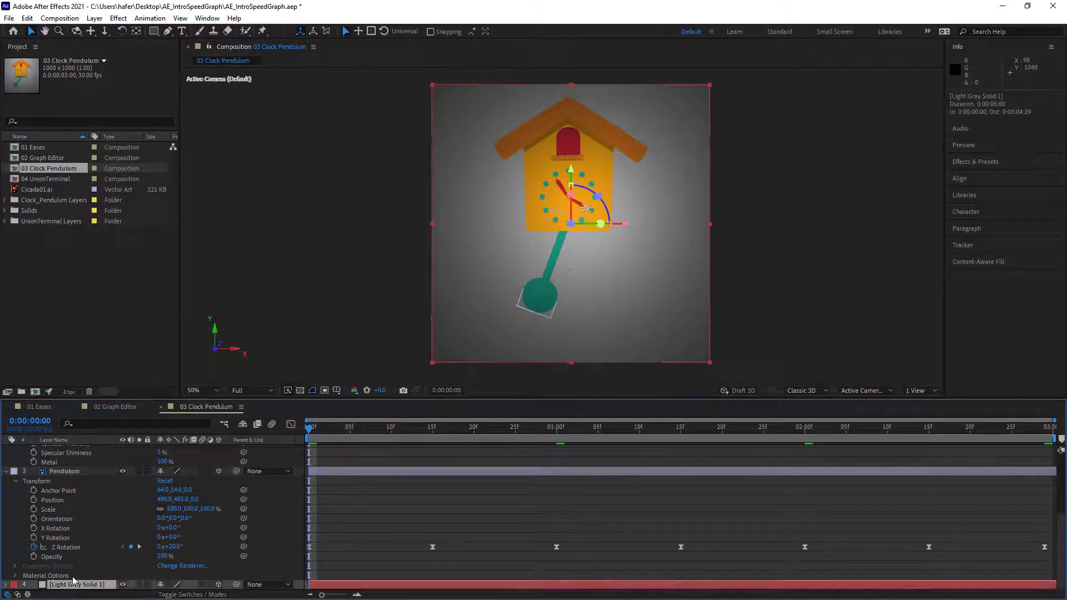
{"action": "left_click", "coordinate": [6, 586]}
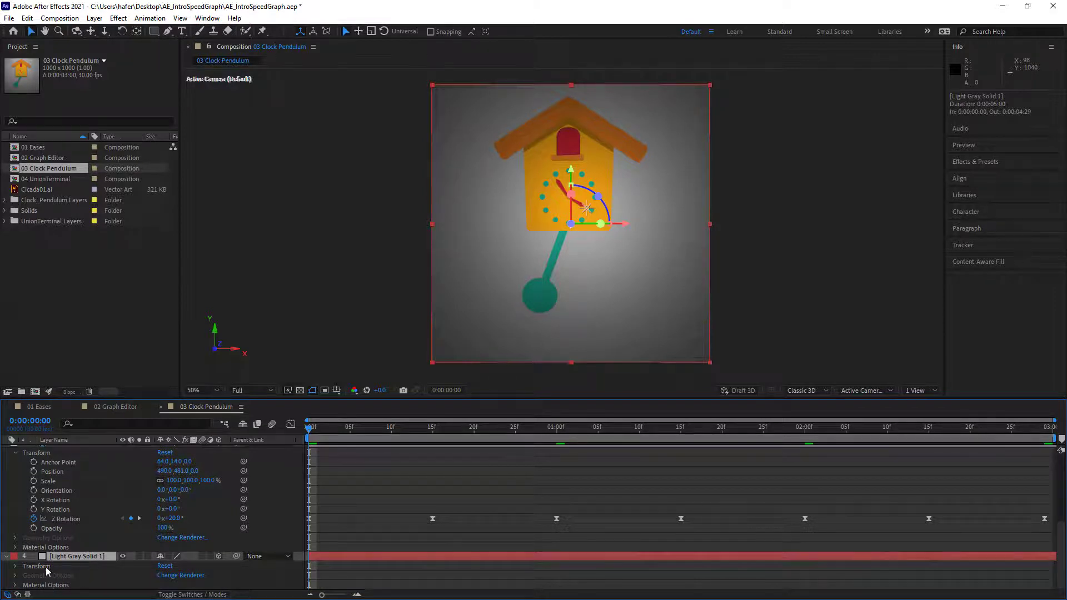
{"action": "left_click", "coordinate": [15, 585]}
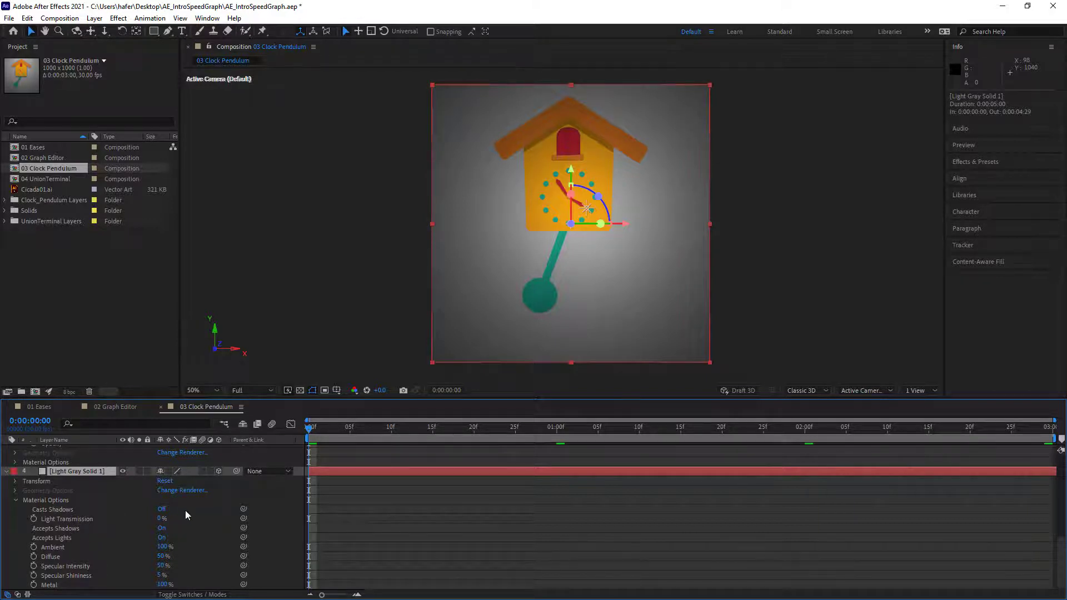
Show the composition in two views and move the Clock layer to Z -32 and the Pendulum layer to Z -16.
{"action": "scroll", "coordinate": [229, 518], "scroll_direction": "up", "scroll_amount": 5}
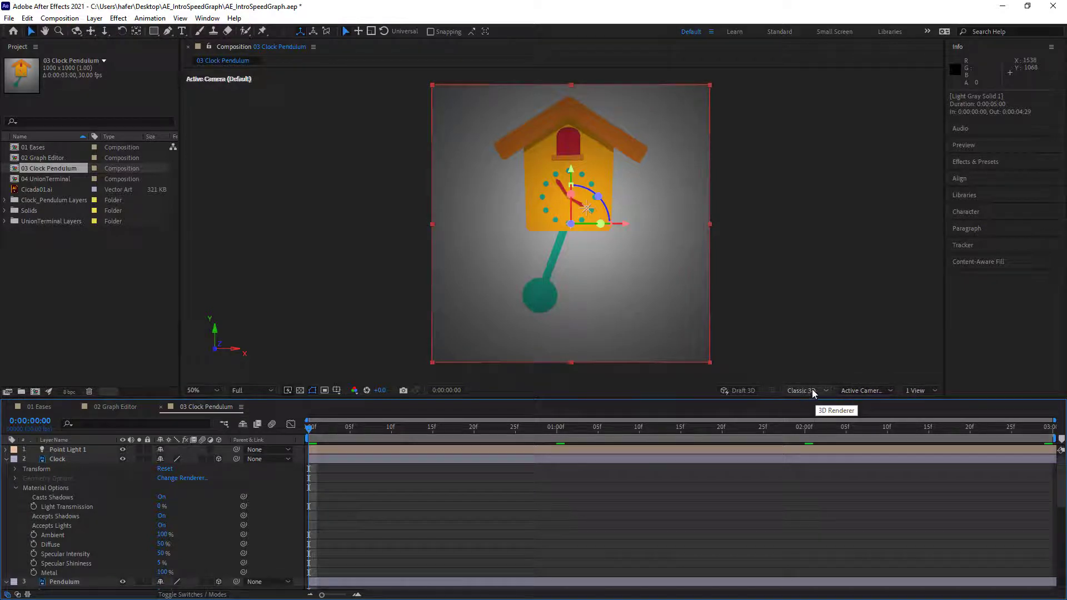
{"action": "left_click", "coordinate": [930, 393]}
{"action": "left_click", "coordinate": [922, 415]}
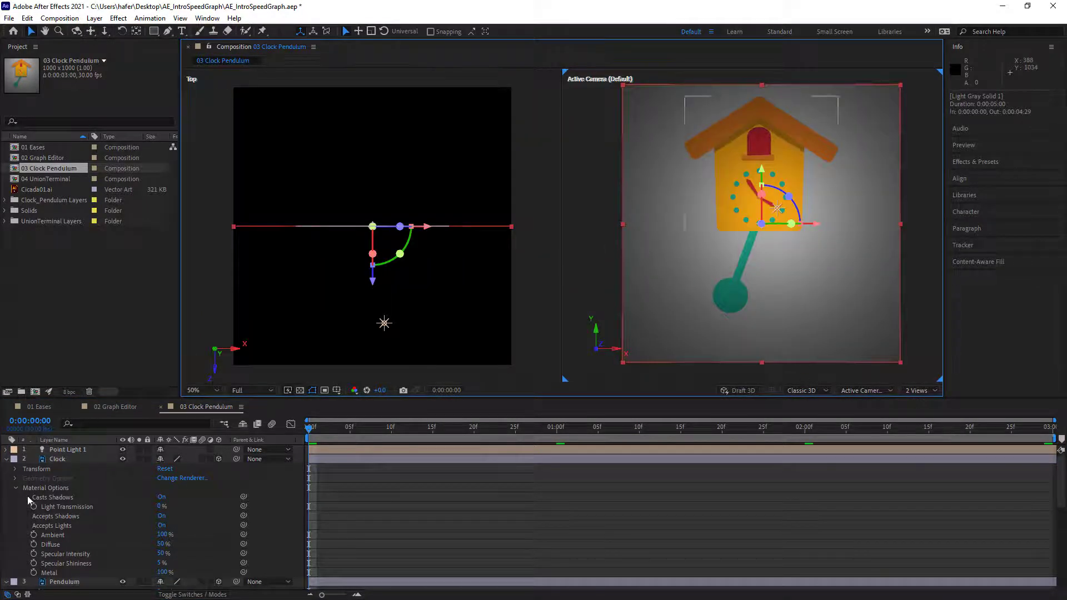
{"action": "left_click", "coordinate": [7, 459]}
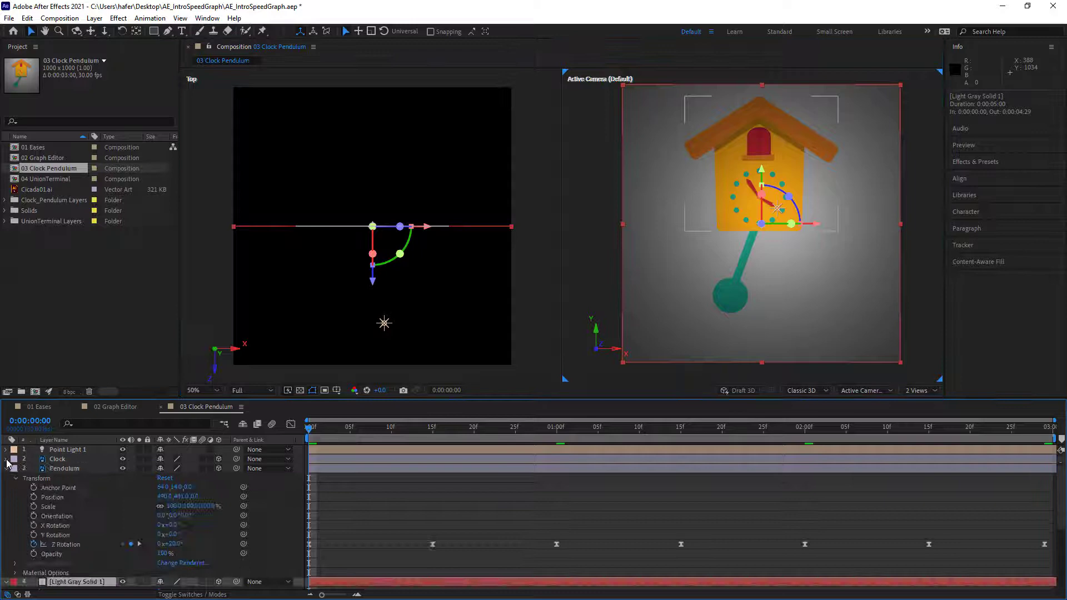
{"action": "left_click", "coordinate": [66, 460]}
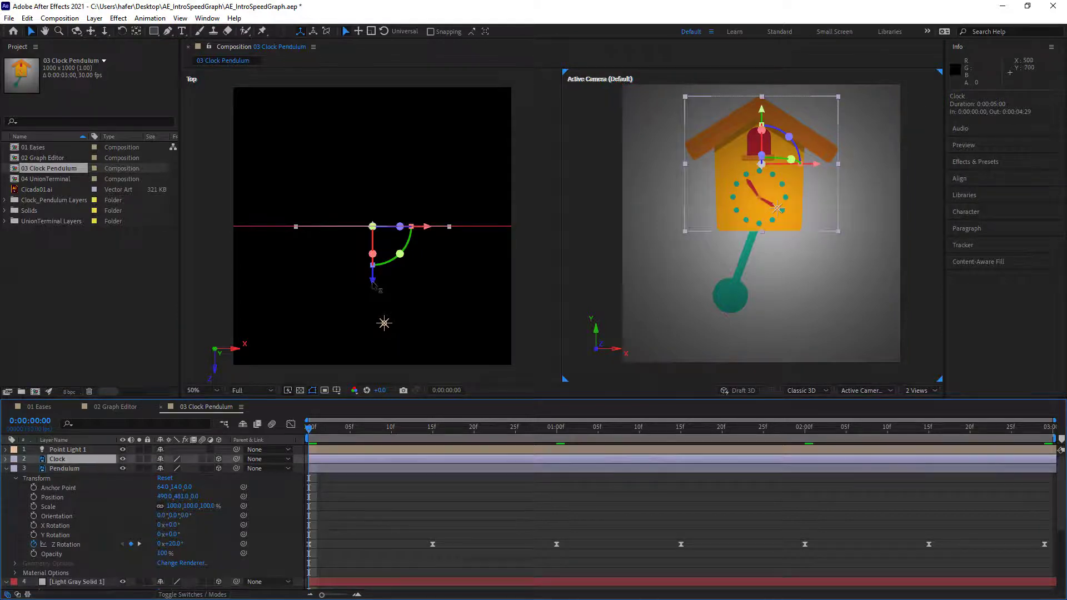
{"action": "left_click_drag", "start_coordinate": [373, 284], "coordinate": [375, 294]}
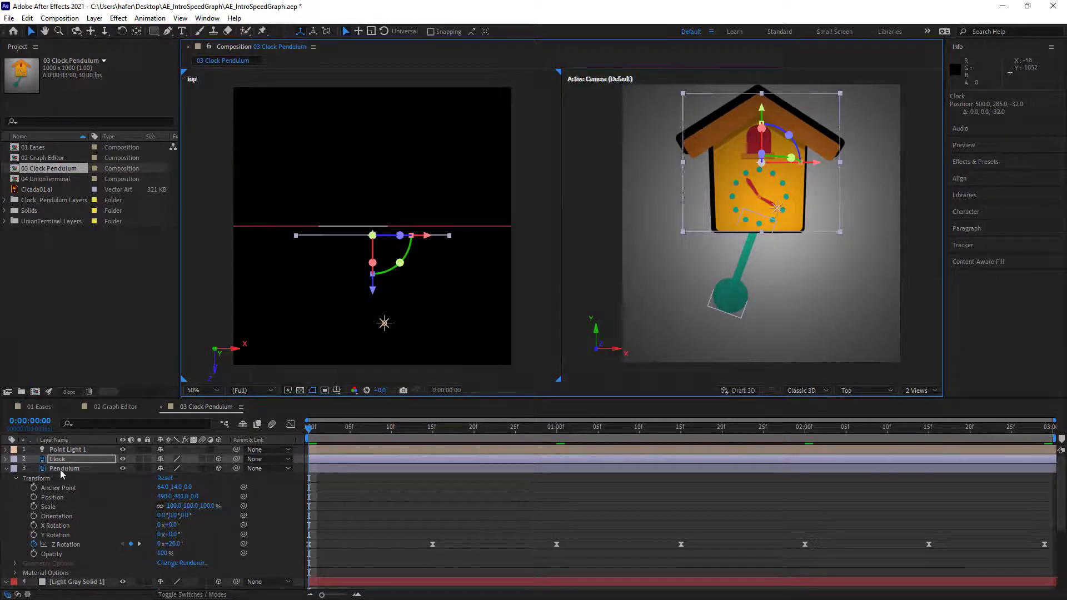
{"action": "left_click", "coordinate": [83, 469]}
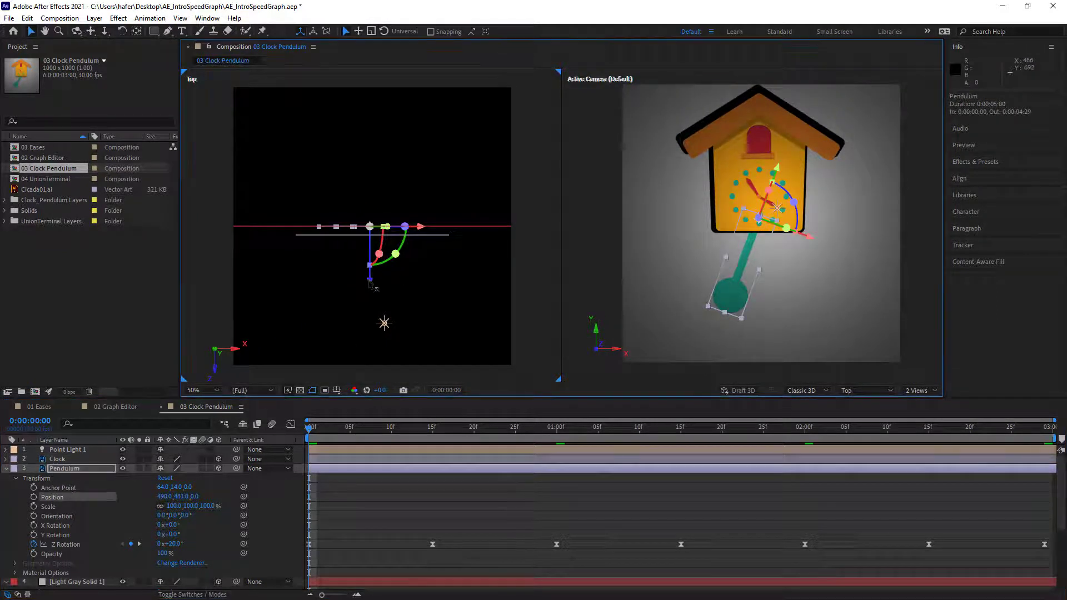
{"action": "left_click_drag", "start_coordinate": [370, 282], "coordinate": [389, 288]}
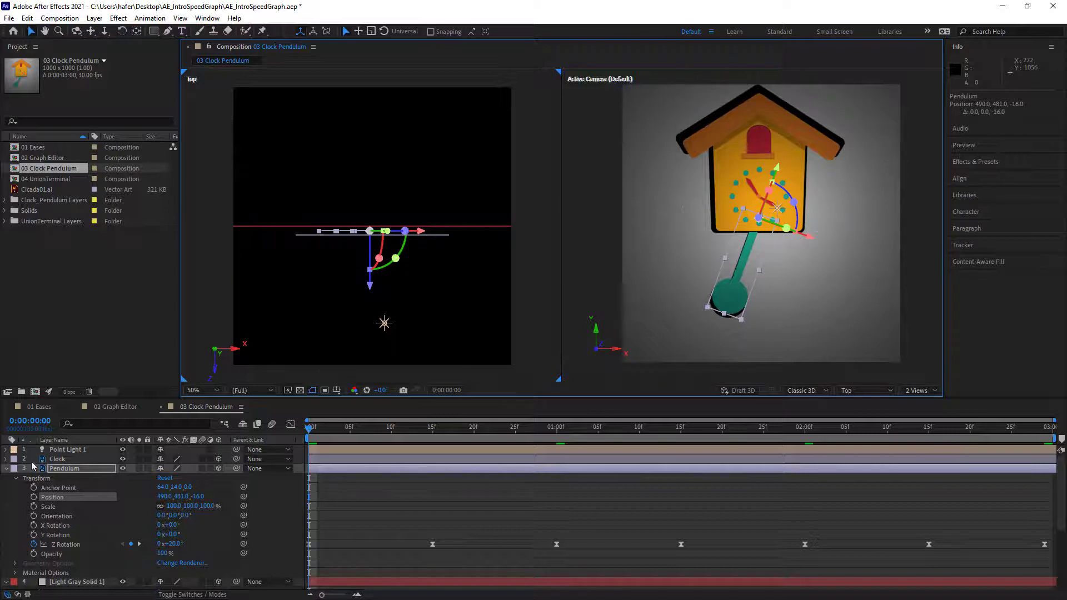
Move Point Light 1 above the clock, to a position of about X 490 and Y 30.
{"action": "left_click", "coordinate": [66, 451]}
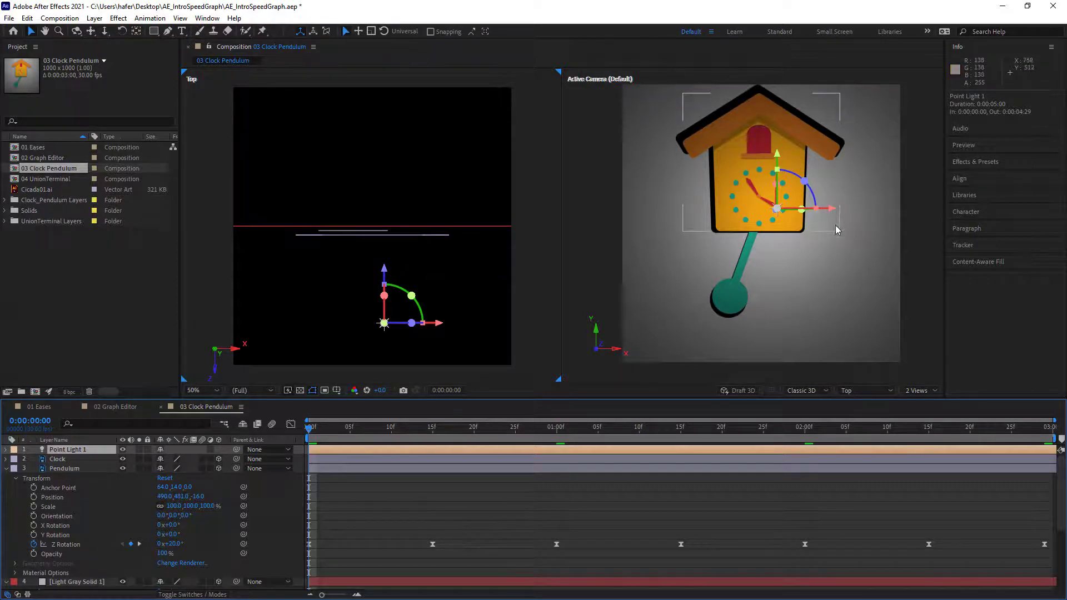
{"action": "left_click_drag", "start_coordinate": [832, 210], "coordinate": [820, 215]}
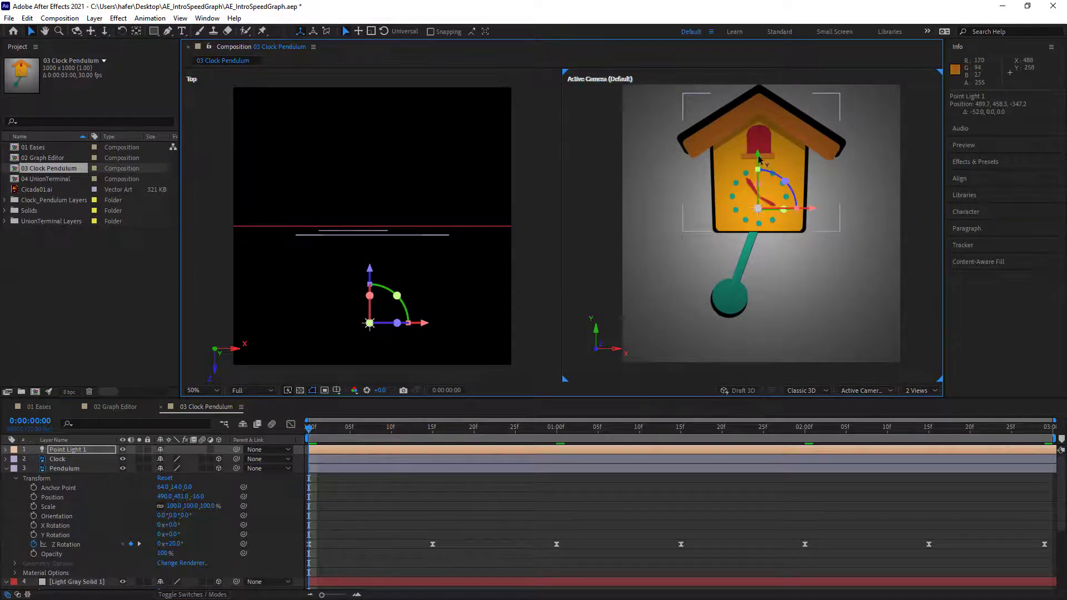
{"action": "left_click_drag", "start_coordinate": [758, 156], "coordinate": [752, 39]}
Preview the swinging pendulum and its shadows up close in the active camera view, and stop at 0:00:01:26.
{"action": "key", "text": "period"}
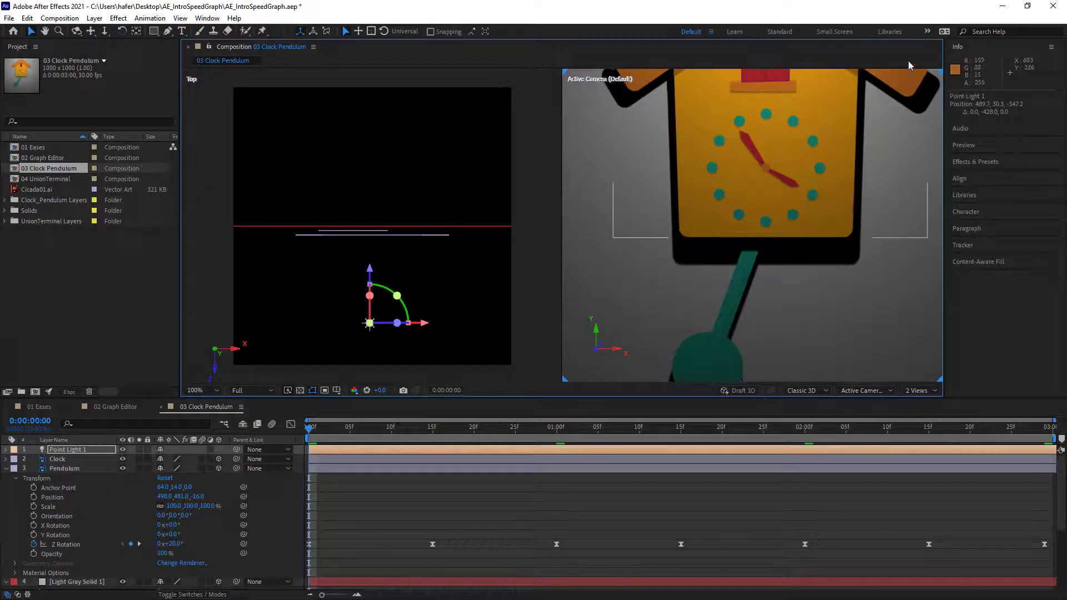
{"action": "key", "text": "space"}
{"action": "key", "text": "space"}
{"action": "left_click_drag", "start_coordinate": [800, 189], "coordinate": [797, 245]}
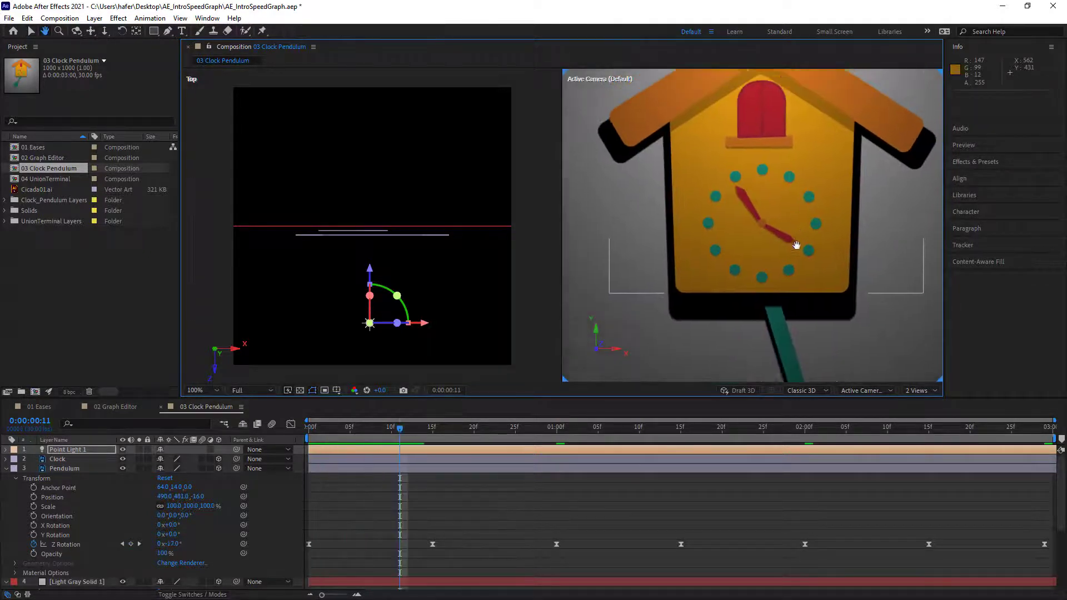
{"action": "key", "text": "space"}
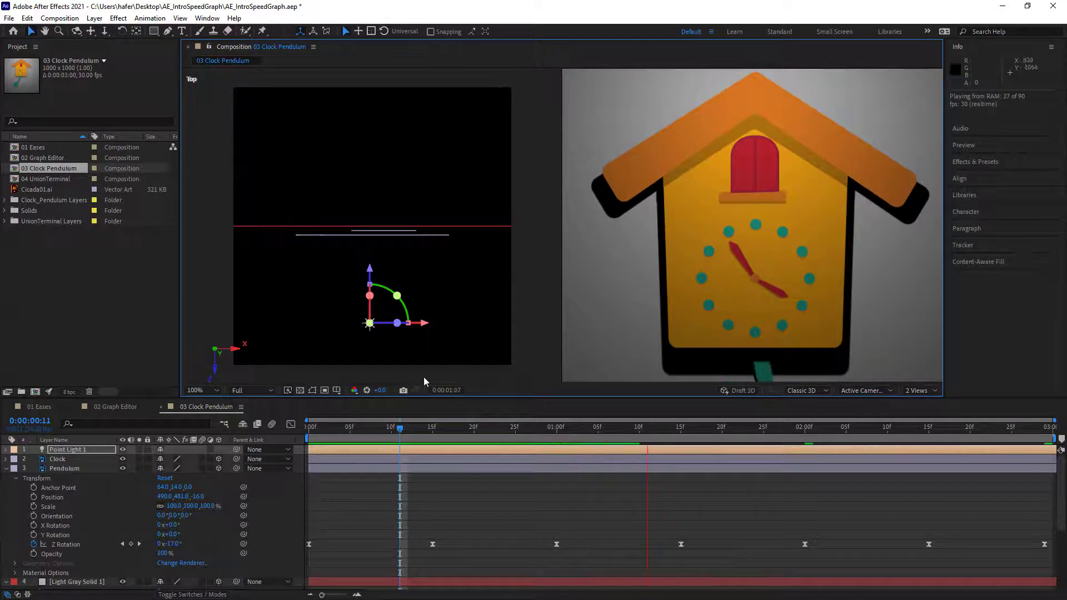
{"action": "key", "text": "space"}
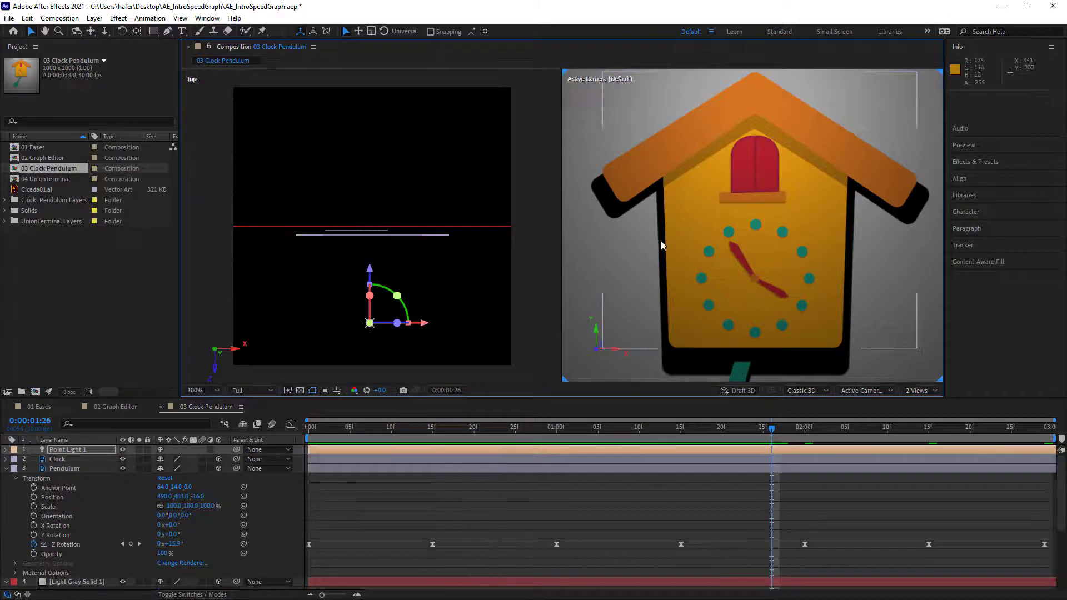
{"action": "scroll", "coordinate": [755, 264], "scroll_direction": "down", "scroll_amount": 2}
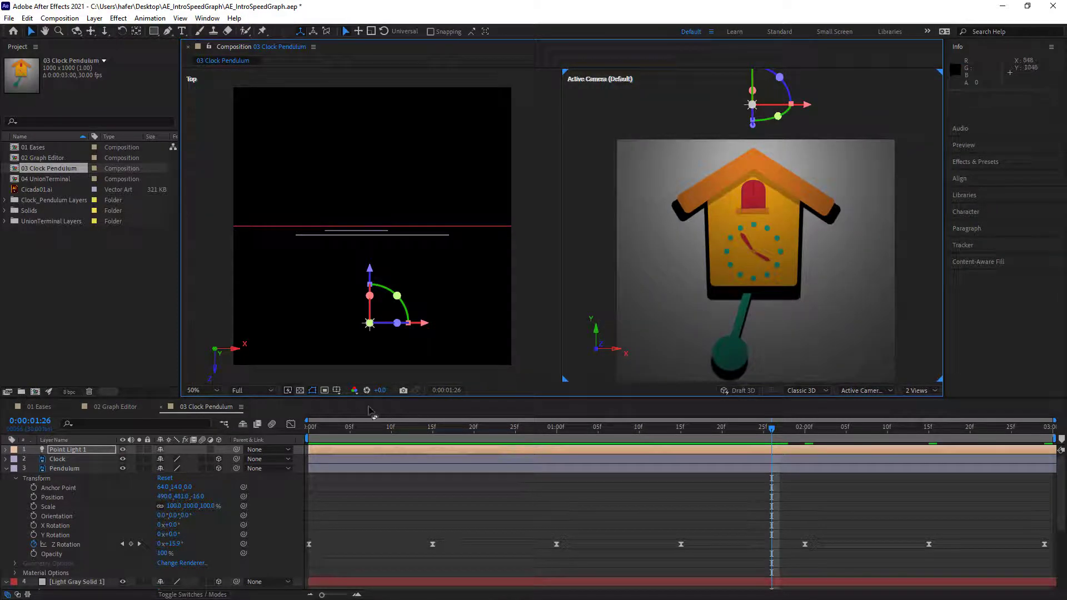
Set Point Light 1's falloff to Inverse Square Clamped, with a radius of 772 and a falloff distance of 608.
{"action": "left_click", "coordinate": [69, 450]}
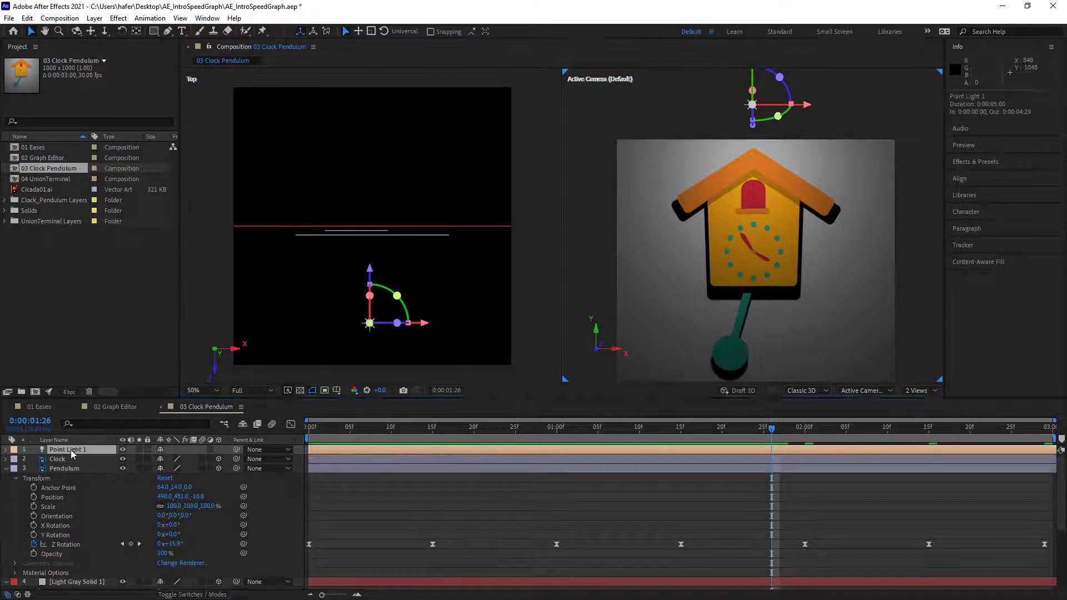
{"action": "left_click", "coordinate": [7, 451]}
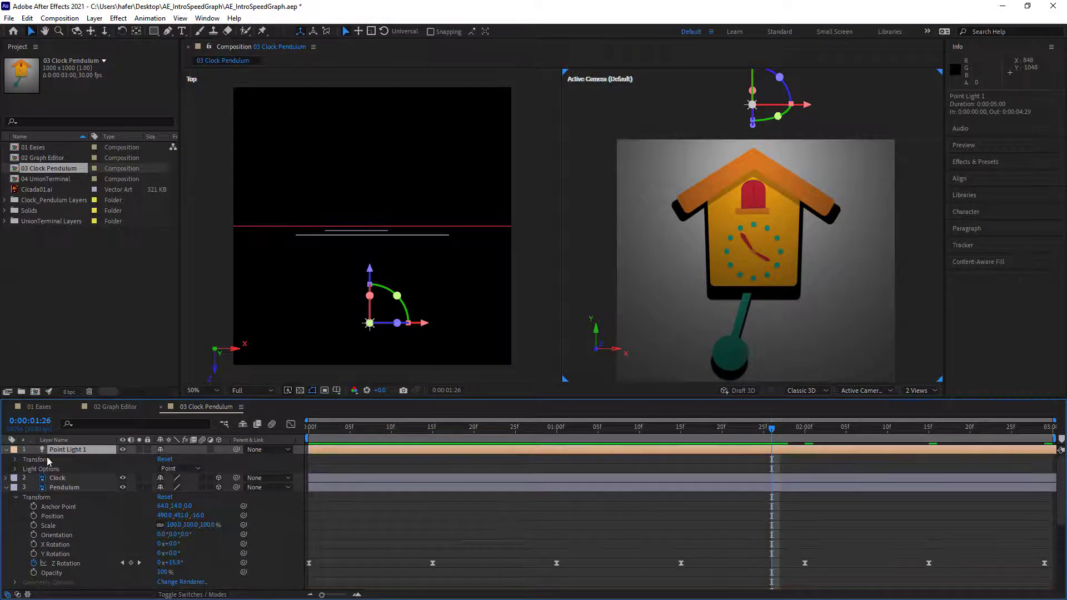
{"action": "left_click", "coordinate": [15, 470]}
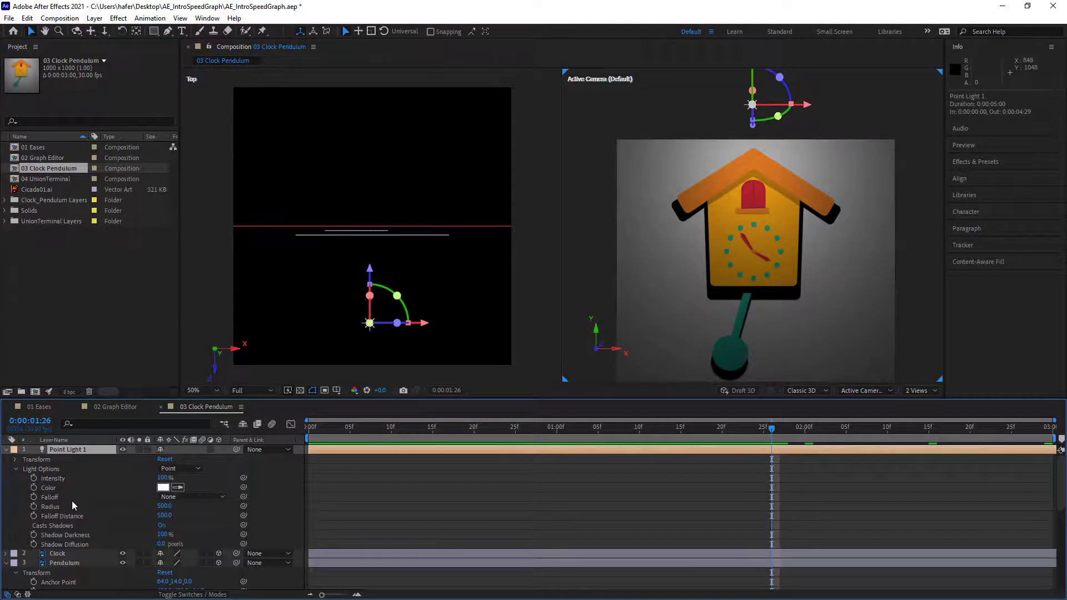
{"action": "left_click", "coordinate": [196, 498]}
{"action": "left_click", "coordinate": [193, 533]}
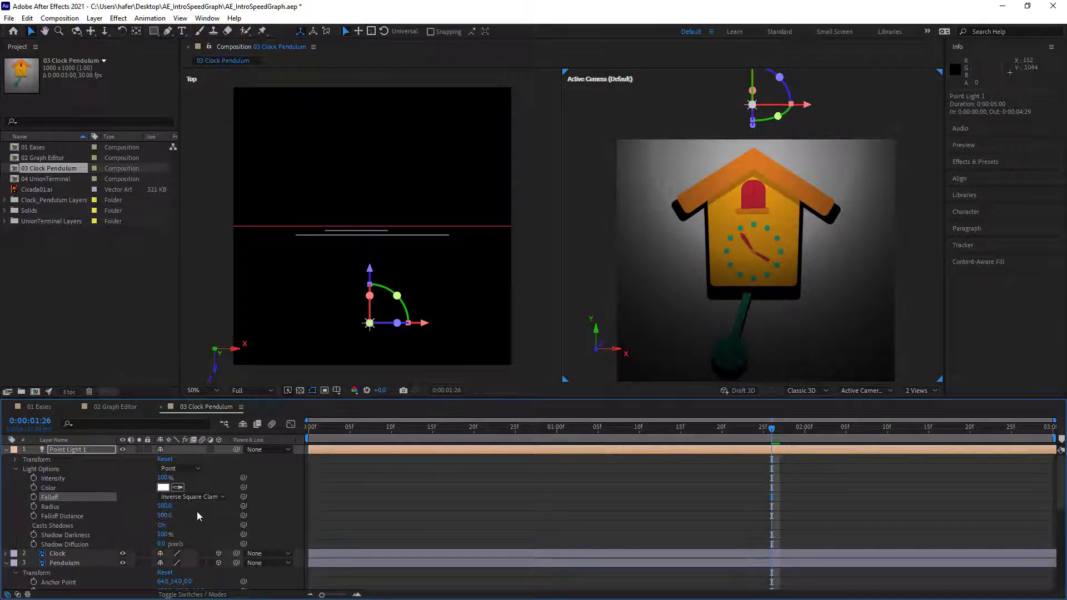
{"action": "left_click_drag", "start_coordinate": [165, 507], "coordinate": [133, 507]}
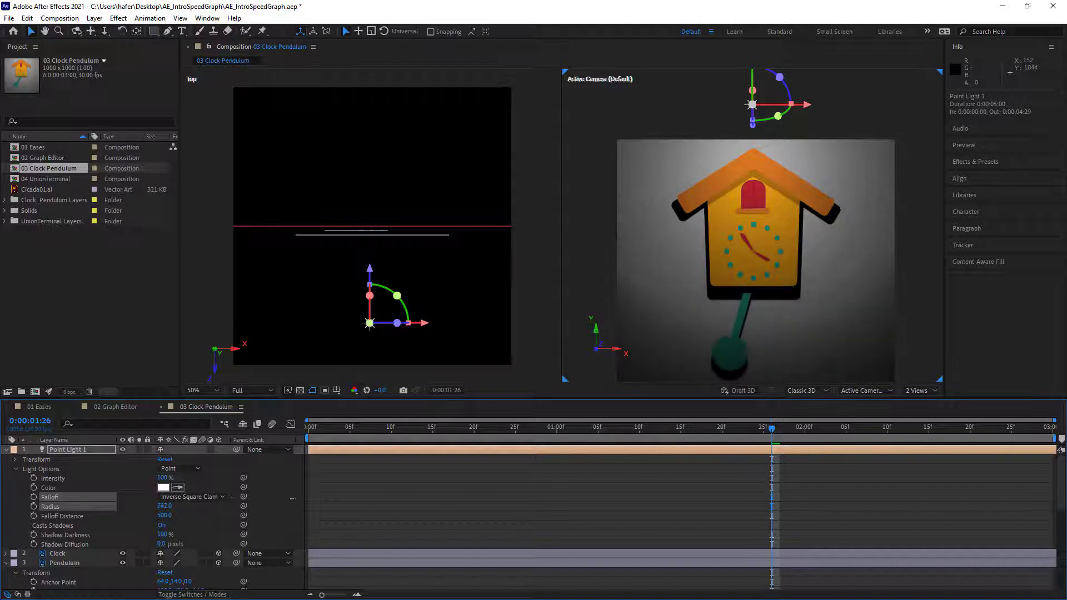
{"action": "mouse_move", "coordinate": [323, 497]}
{"action": "left_mouse_down"}
{"action": "mouse_move", "coordinate": [349, 496]}
{"action": "mouse_move", "coordinate": [337, 496]}
{"action": "left_mouse_up"}
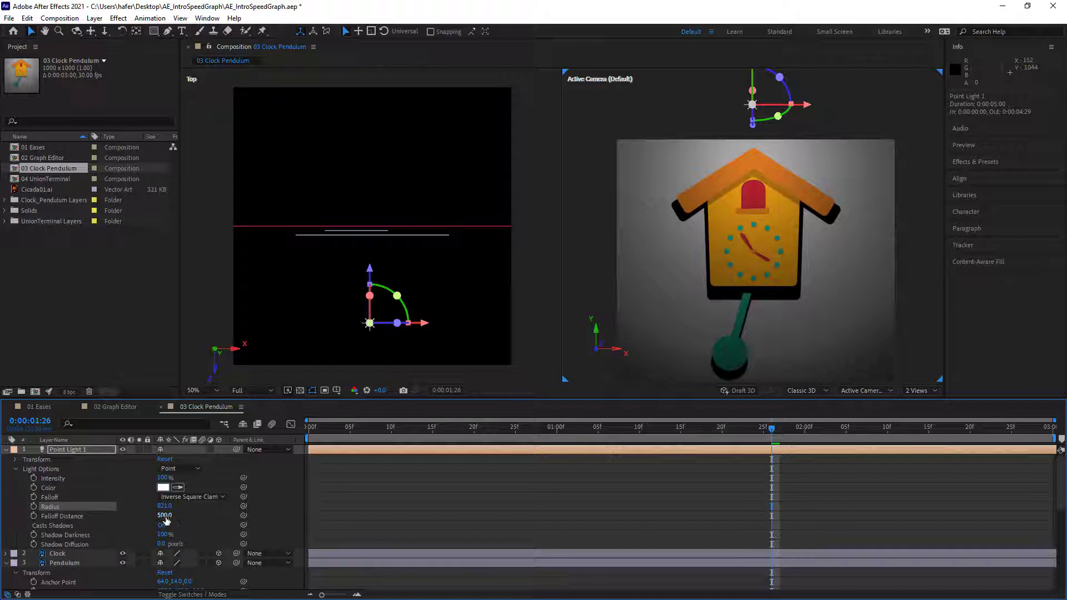
{"action": "left_click_drag", "start_coordinate": [165, 521], "coordinate": [136, 498]}
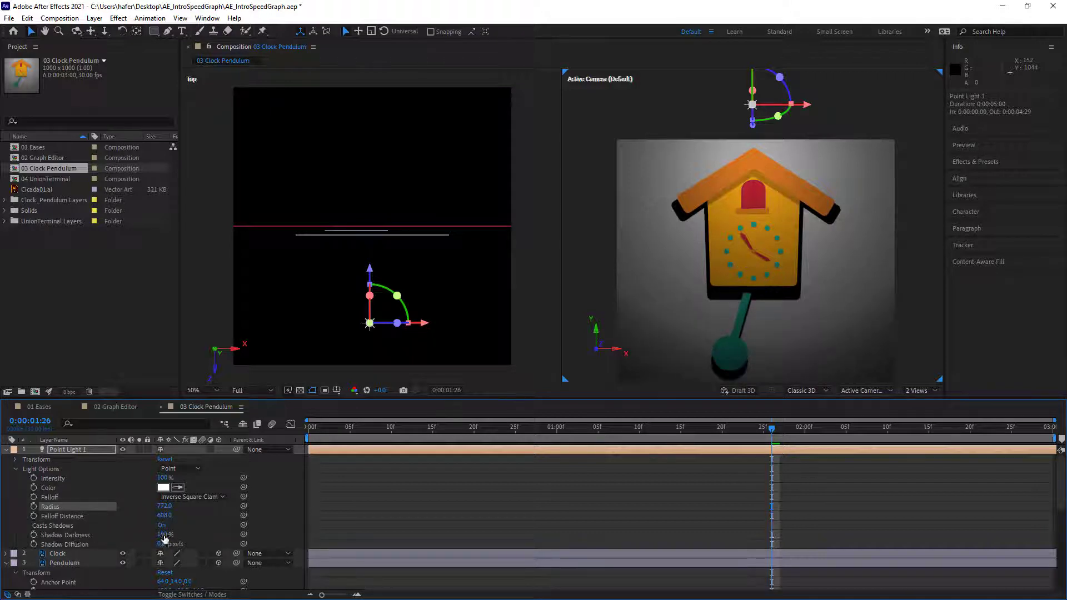
Soften Point Light 1's shadows with a shadow darkness of 33% and a shadow diffusion of 5 pixels.
{"action": "left_click_drag", "start_coordinate": [163, 535], "coordinate": [129, 540]}
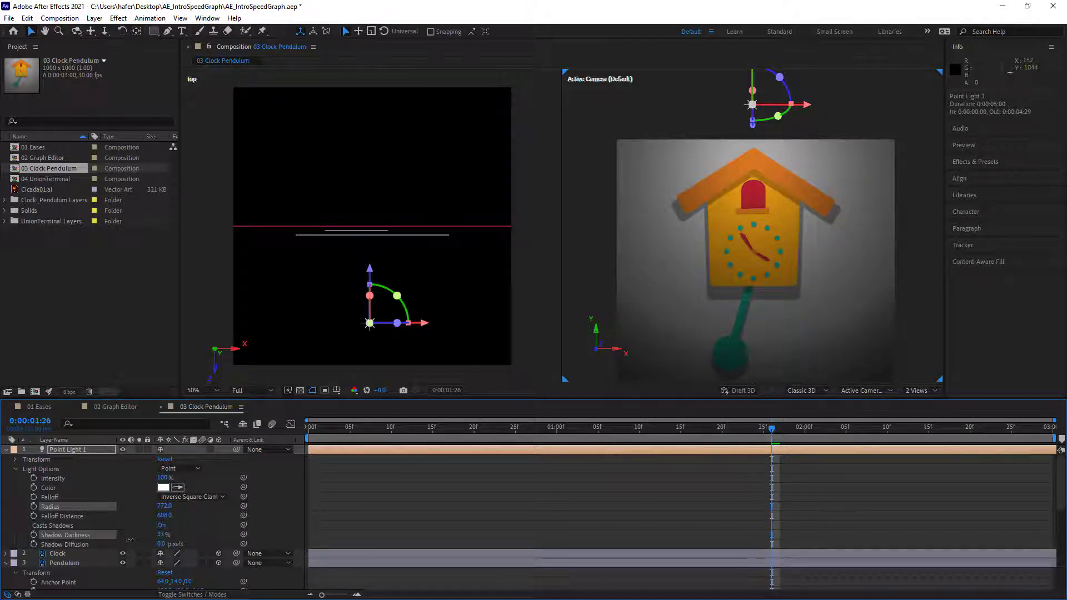
{"action": "left_click_drag", "start_coordinate": [130, 540], "coordinate": [156, 548]}
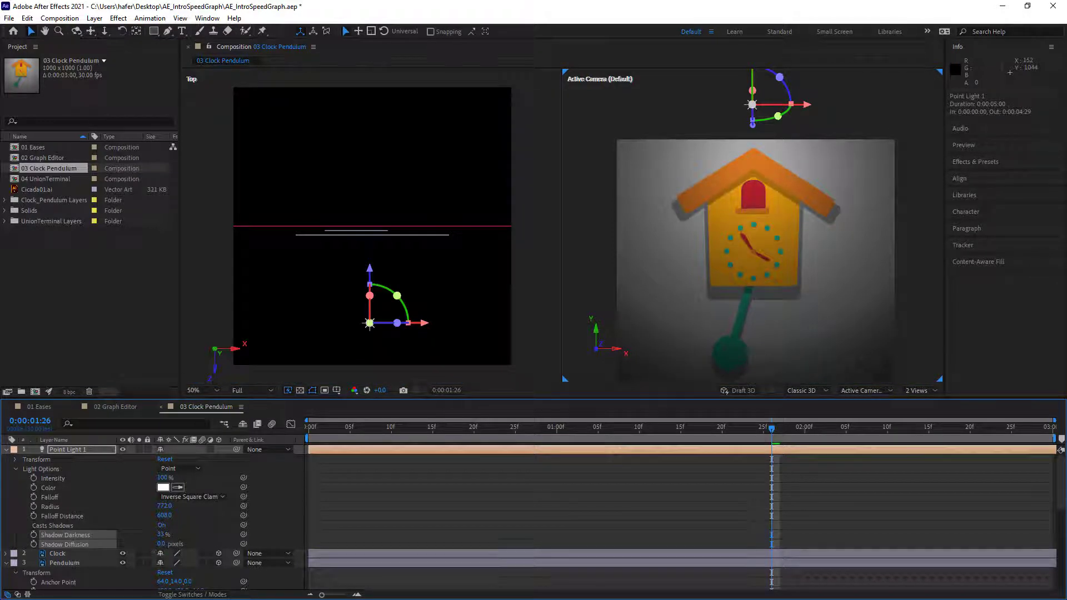
{"action": "left_click", "coordinate": [161, 544]}
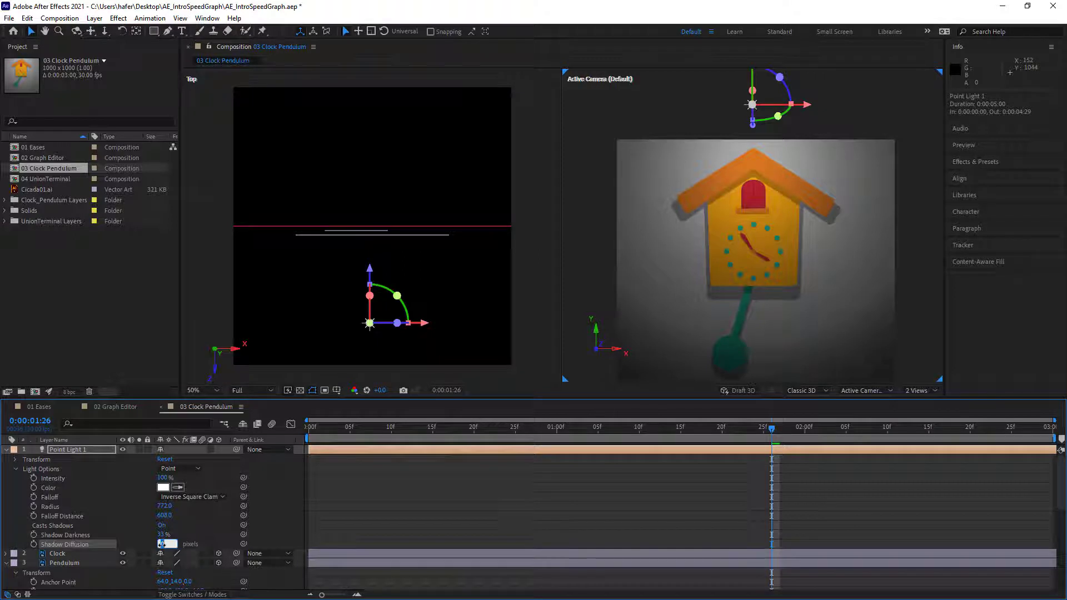
{"action": "type", "text": "5"}
{"action": "key", "text": "Return"}
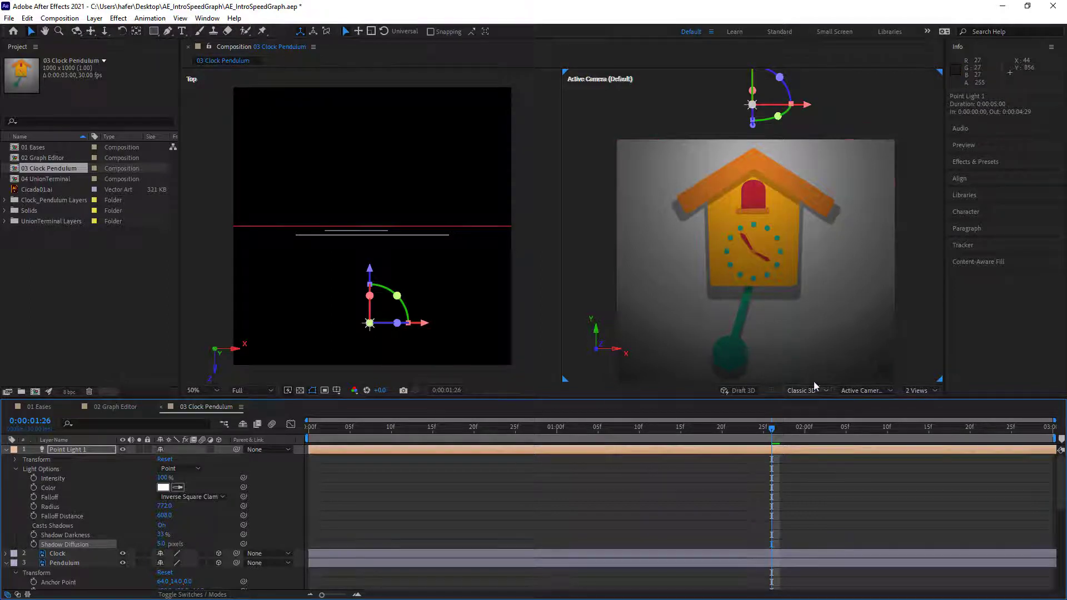
Show the composition in a single active camera view at 50%, framed on the whole clock and pendulum.
{"action": "left_click", "coordinate": [915, 390]}
{"action": "left_click", "coordinate": [920, 402]}
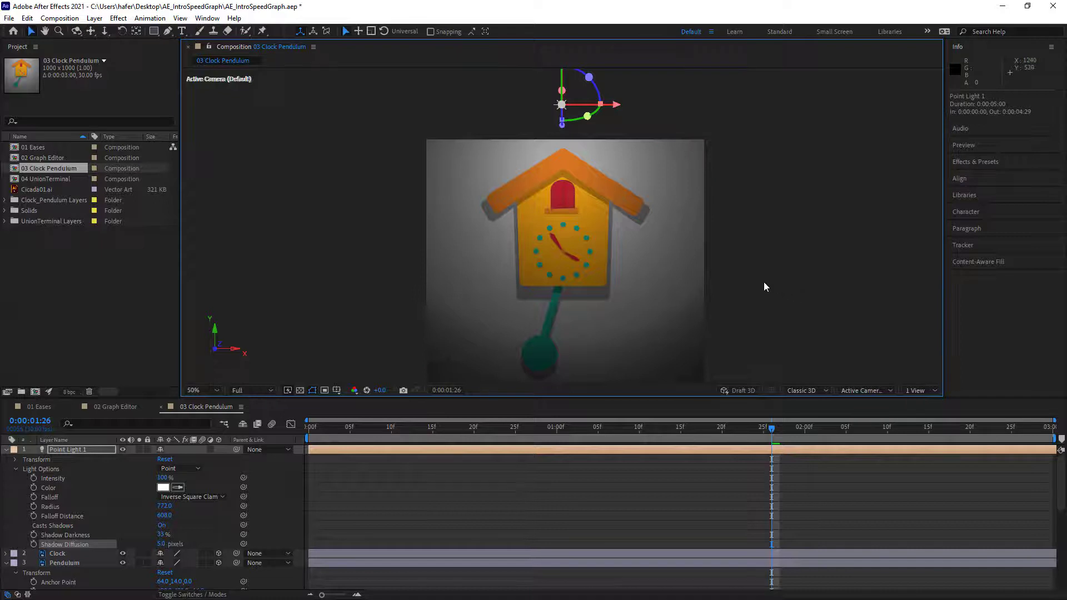
{"action": "key", "text": "comma"}
{"action": "key", "text": "h"}
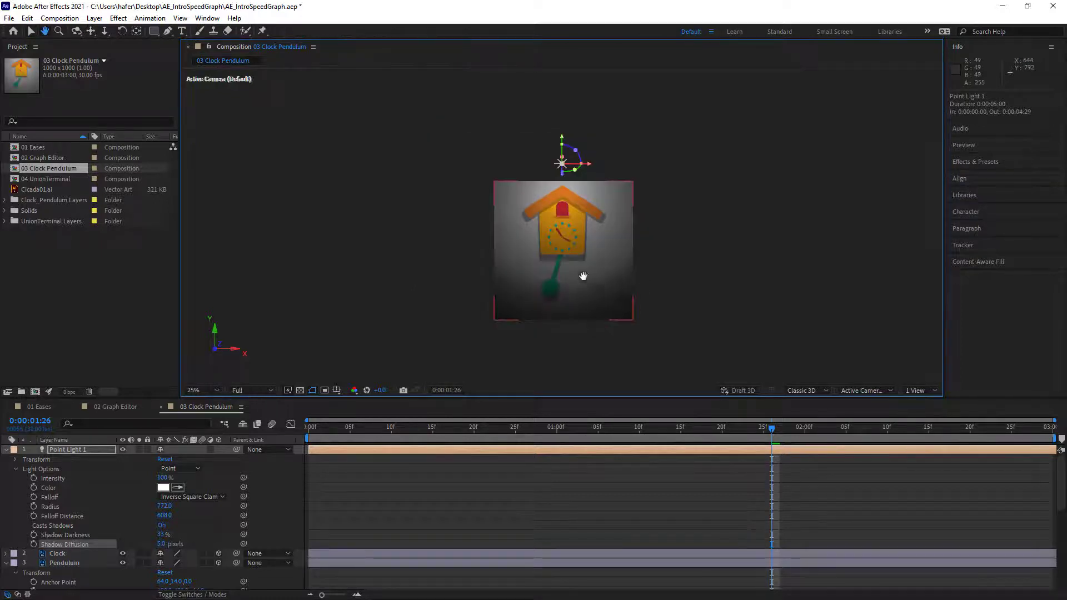
{"action": "left_click_drag", "start_coordinate": [583, 276], "coordinate": [580, 241]}
{"action": "key", "text": "v"}
{"action": "key", "text": "period"}
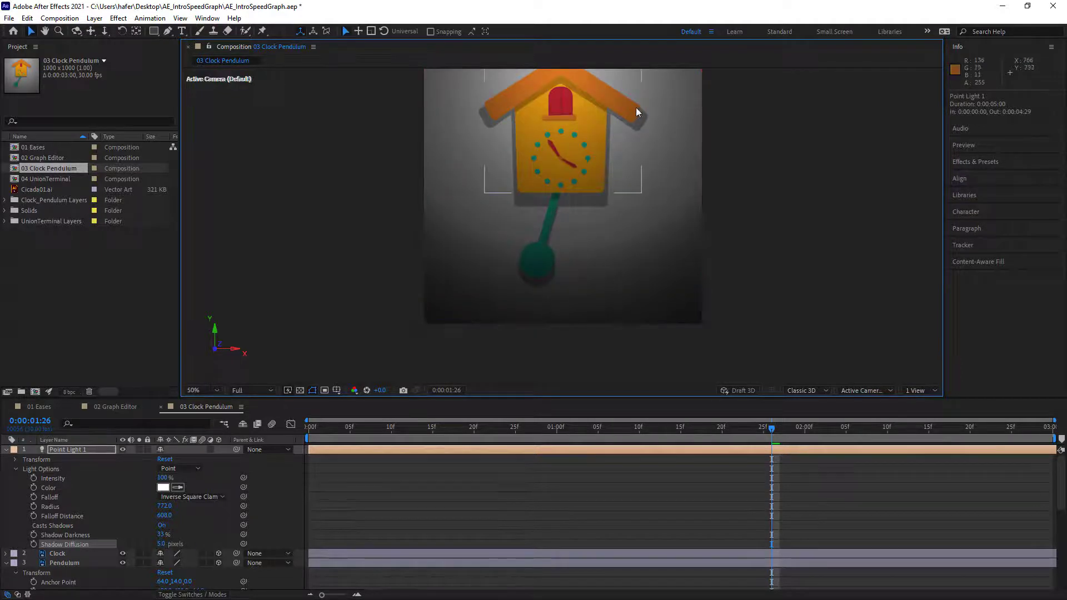
{"action": "left_click_drag", "start_coordinate": [579, 136], "coordinate": [579, 176]}
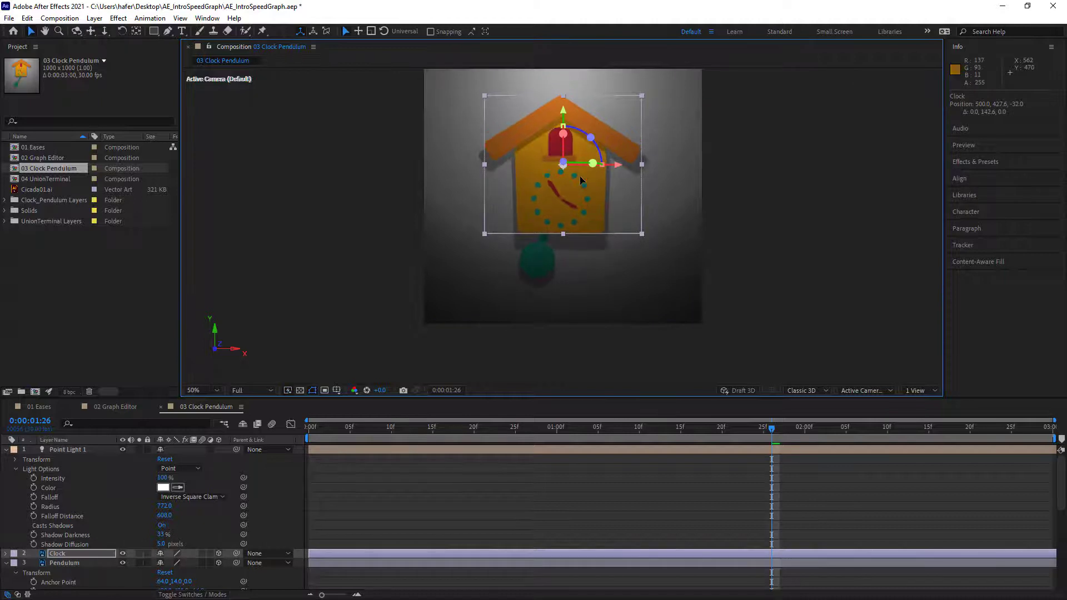
{"action": "key", "text": "ctrl+z"}
{"action": "key", "text": "h"}
{"action": "mouse_move", "coordinate": [644, 189]}
{"action": "left_mouse_down"}
{"action": "mouse_move", "coordinate": [651, 230]}
{"action": "mouse_move", "coordinate": [645, 201]}
{"action": "left_mouse_up"}
{"action": "key", "text": "v"}
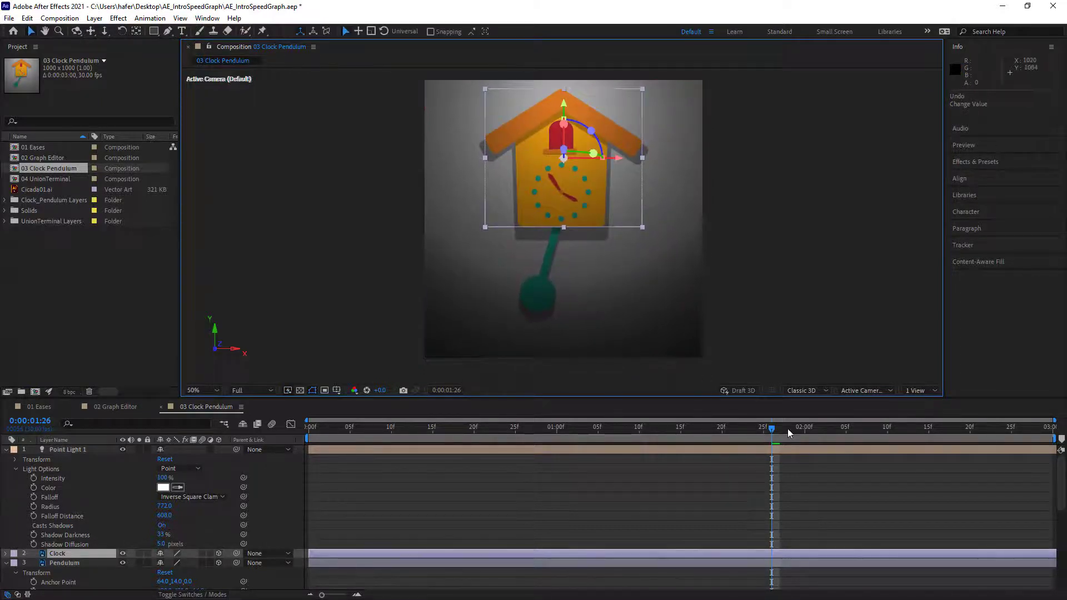
Loop the preview from the start while setting Point Light 1's intensity to 121%, radius to 857 and falloff distance to 648.
{"action": "left_click_drag", "start_coordinate": [773, 428], "coordinate": [154, 411]}
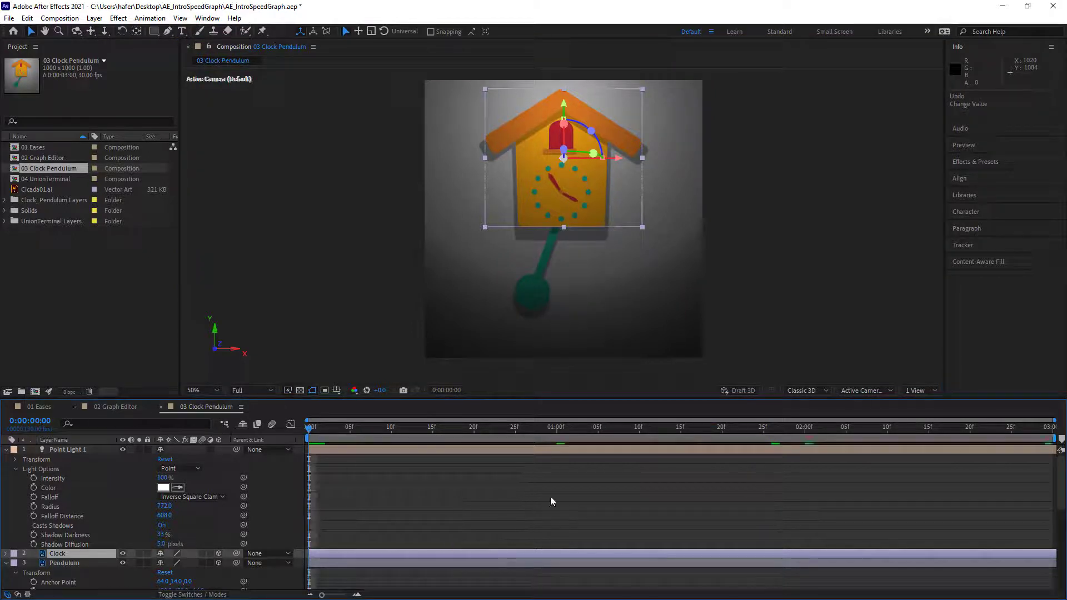
{"action": "key", "text": "space"}
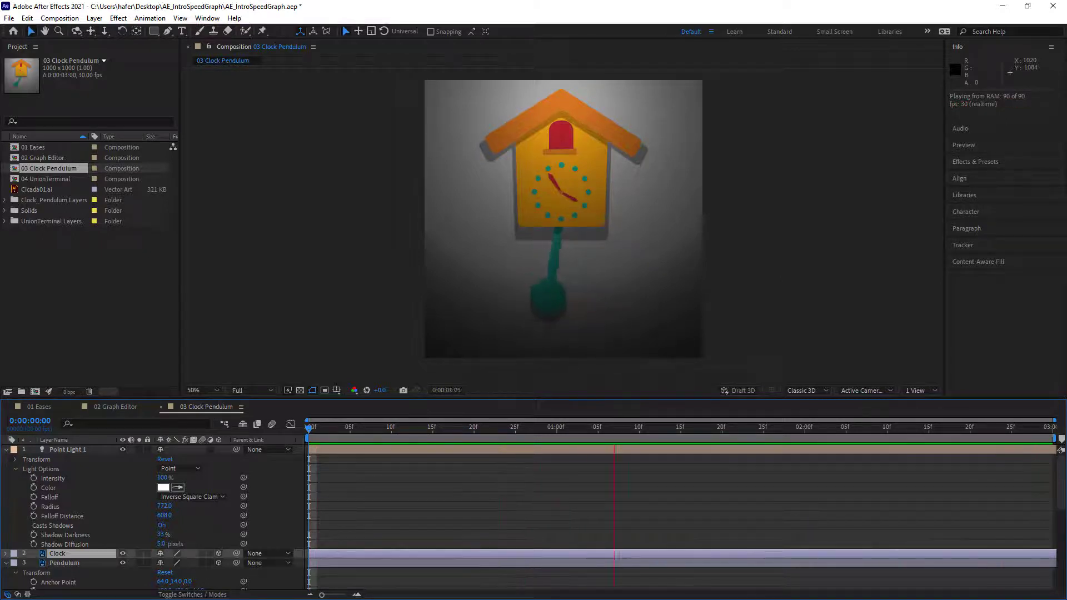
{"action": "left_click", "coordinate": [45, 471]}
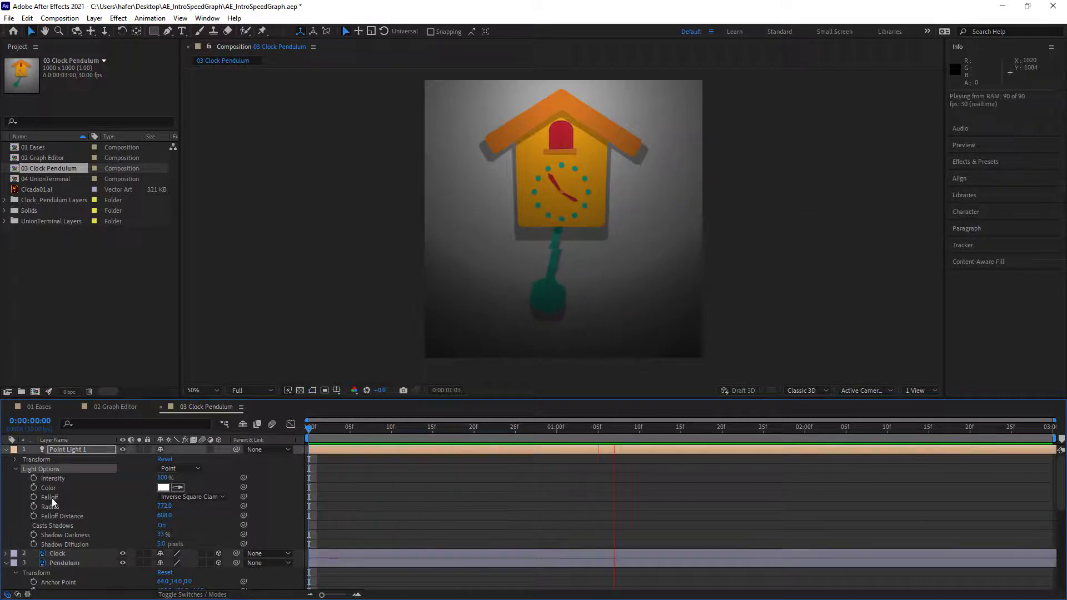
{"action": "left_click", "coordinate": [61, 518]}
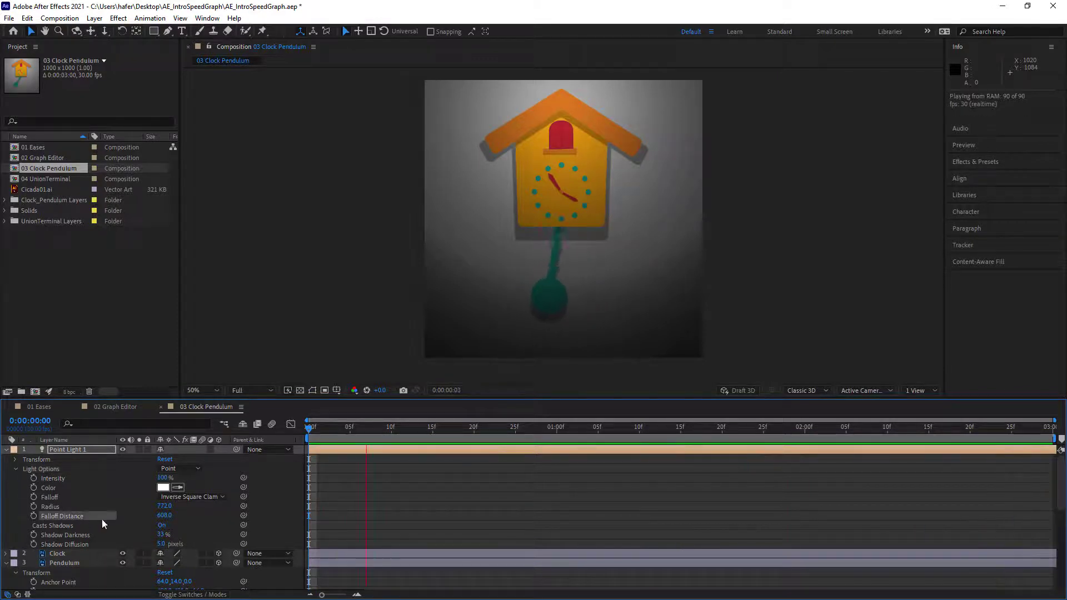
{"action": "left_click_drag", "start_coordinate": [165, 517], "coordinate": [237, 517]}
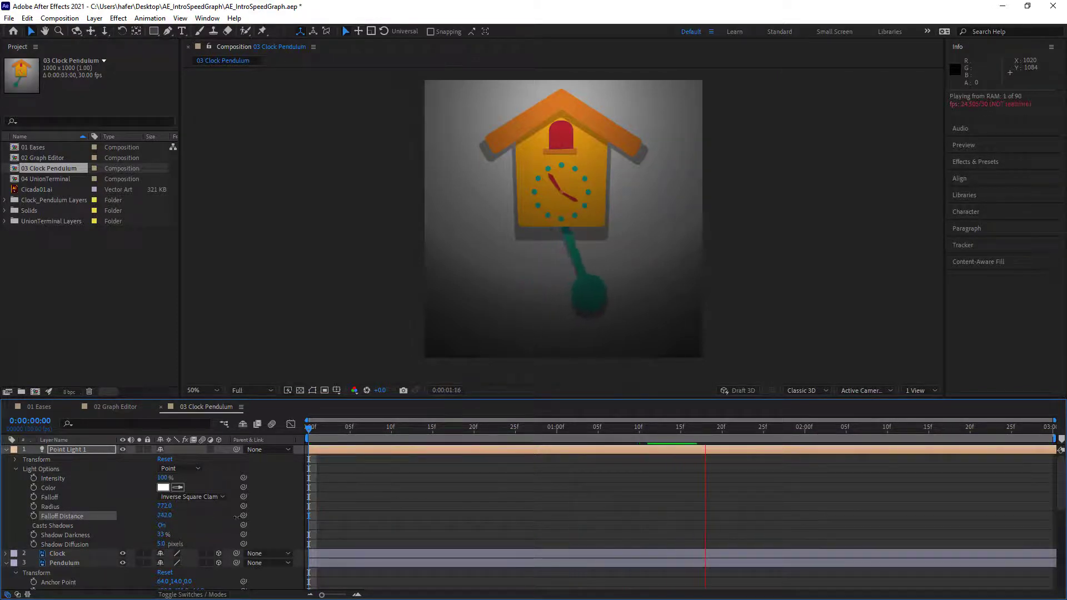
{"action": "left_click_drag", "start_coordinate": [95, 519], "coordinate": [269, 507]}
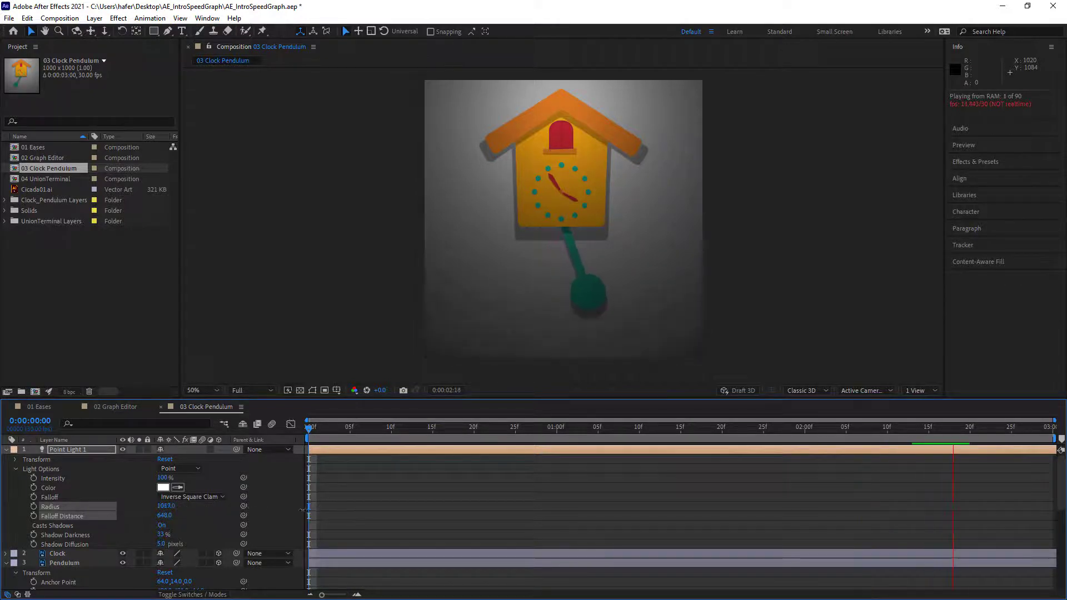
{"action": "left_click_drag", "start_coordinate": [186, 516], "coordinate": [171, 477]}
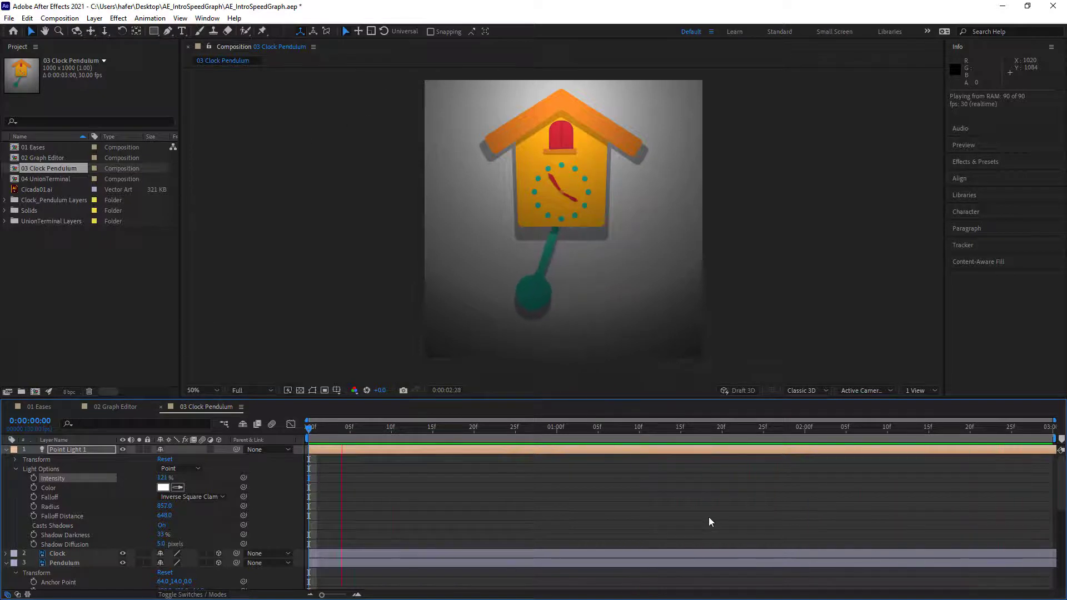
{"action": "key", "text": "space"}
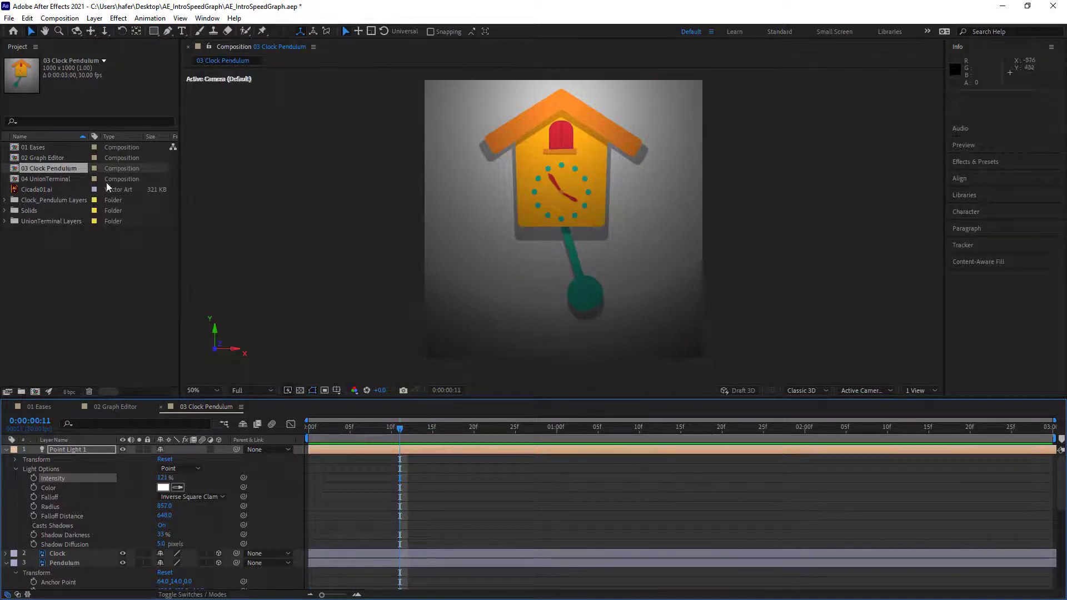
Select the 04 UnionTerminal composition in the project.
{"action": "left_click", "coordinate": [64, 179]}
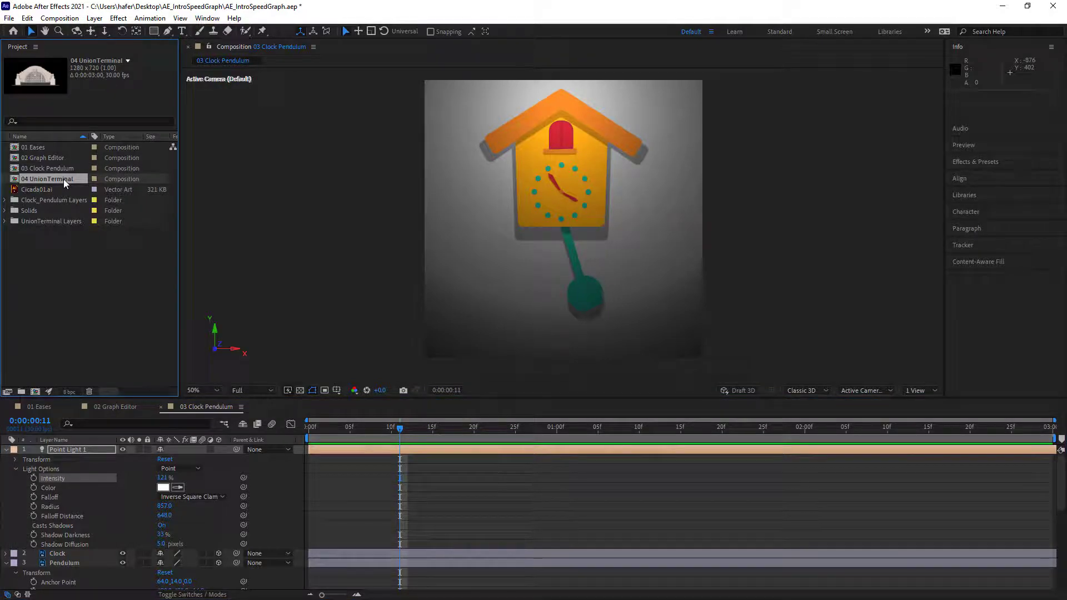
Open the 04 UnionTerminal composition and identify its Windows, Ground and Clock layers.
{"action": "double_click", "coordinate": [14, 181]}
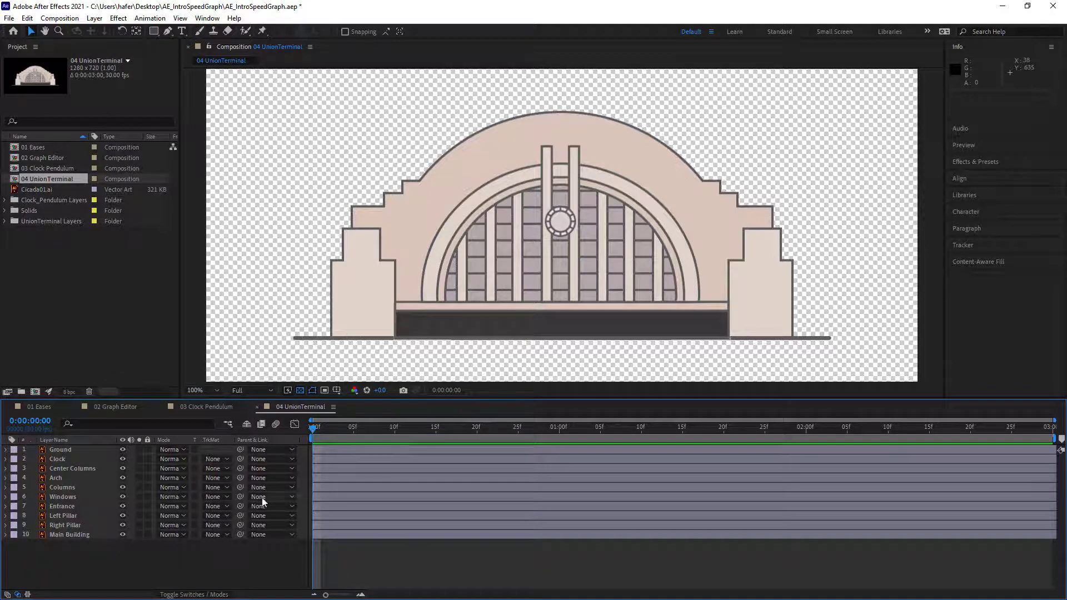
{"action": "left_click", "coordinate": [106, 497]}
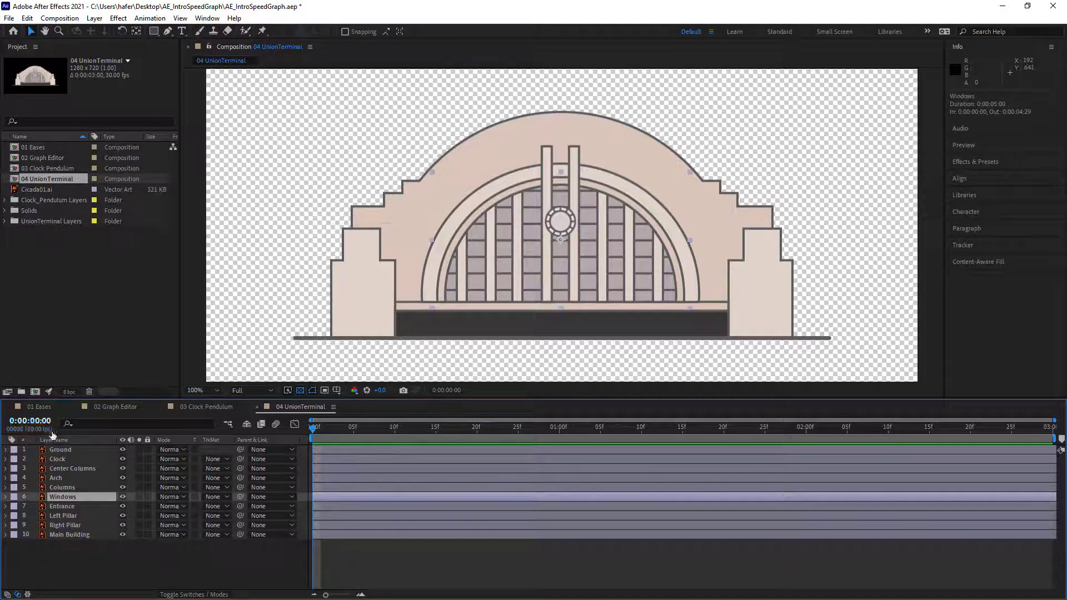
{"action": "left_click", "coordinate": [65, 450]}
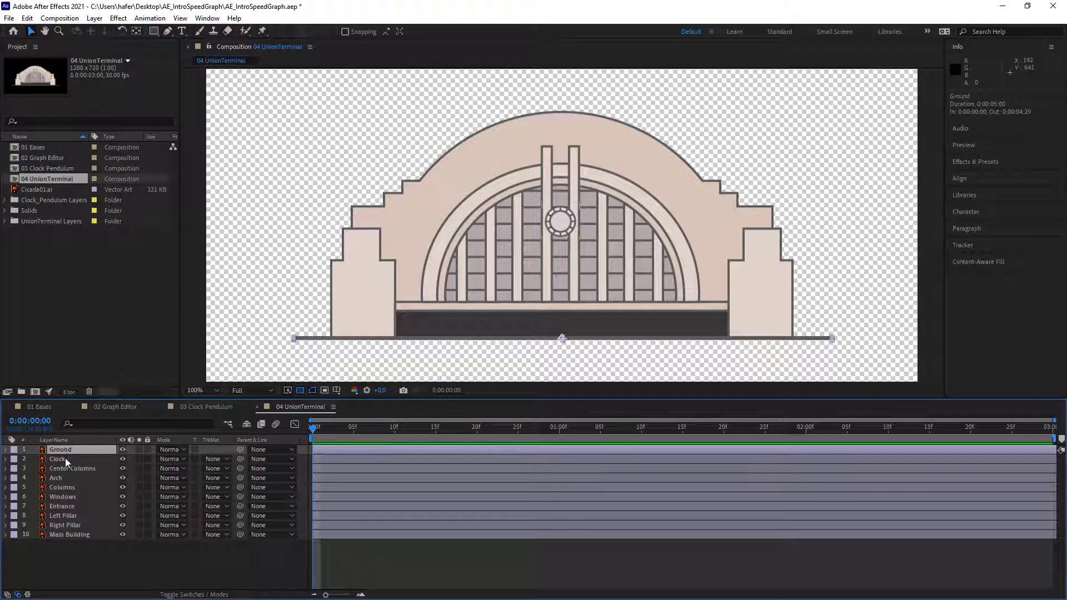
{"action": "left_click", "coordinate": [65, 458]}
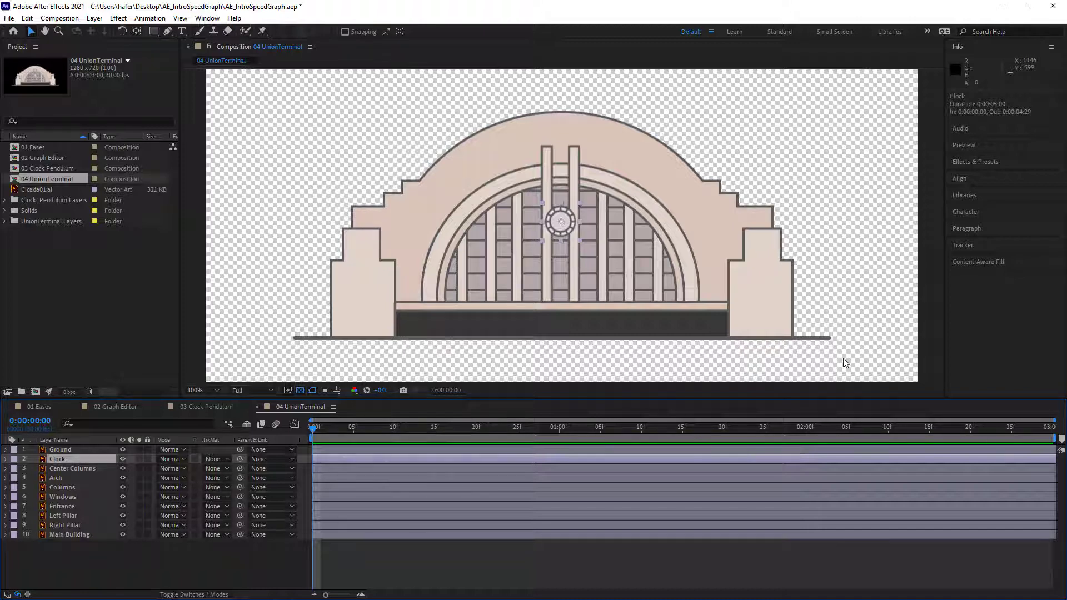
Create shape layers from all ten vector layers, Ground through Main Building.
{"action": "left_click", "coordinate": [56, 451]}
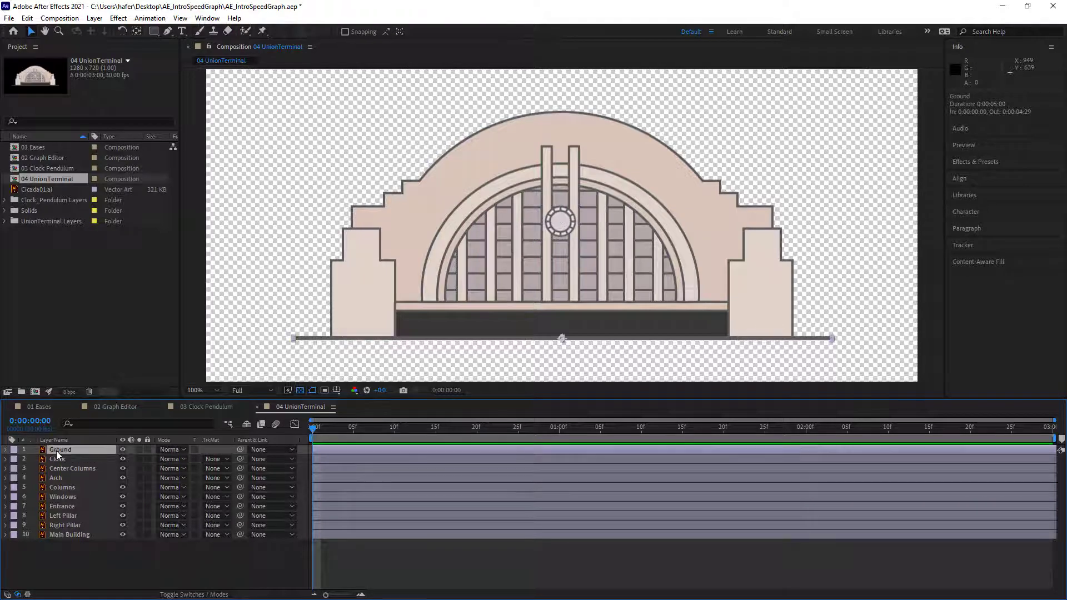
{"action": "left_click", "coordinate": [63, 535], "text": "shift"}
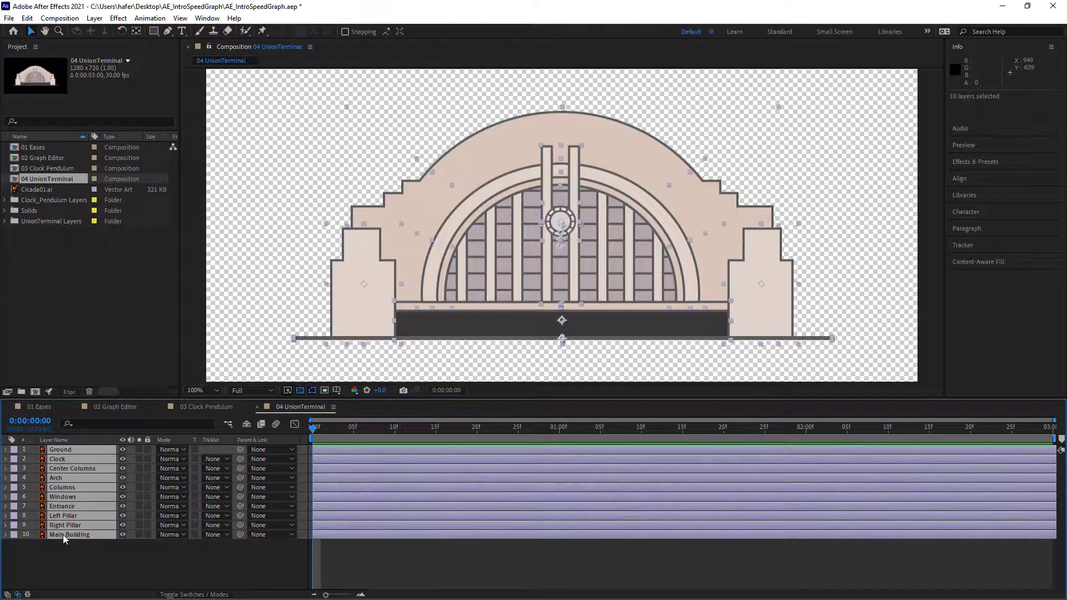
{"action": "right_click", "coordinate": [62, 535]}
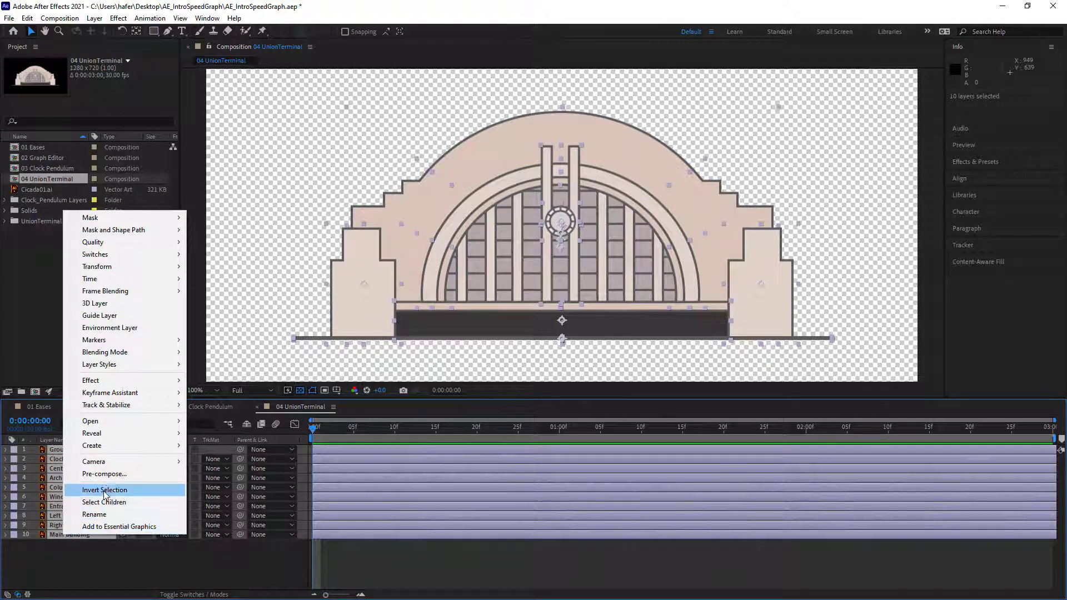
{"action": "mouse_move", "coordinate": [111, 446]}
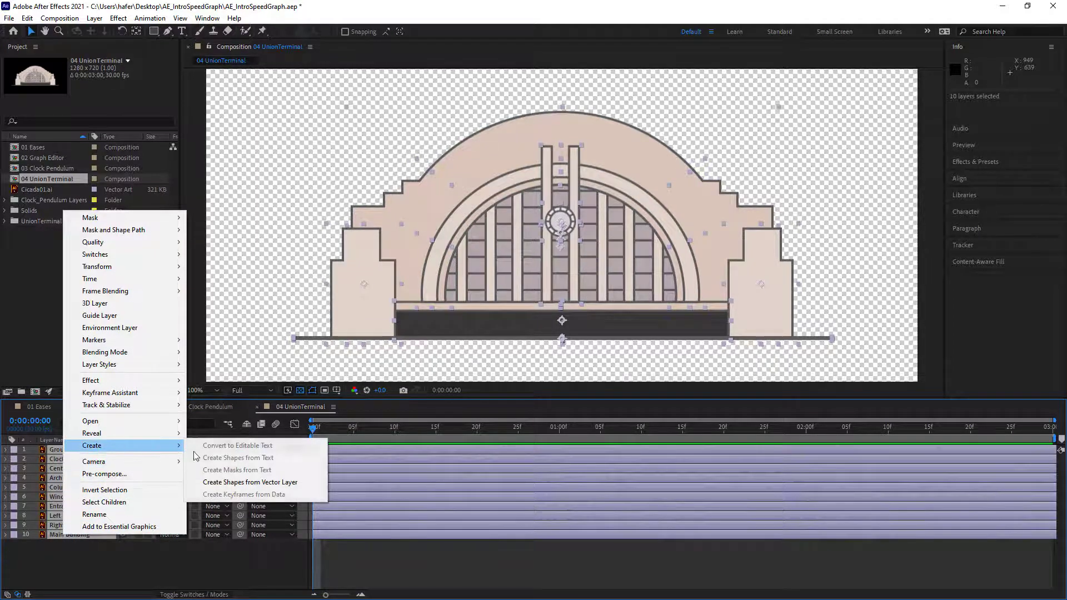
{"action": "left_click", "coordinate": [255, 483]}
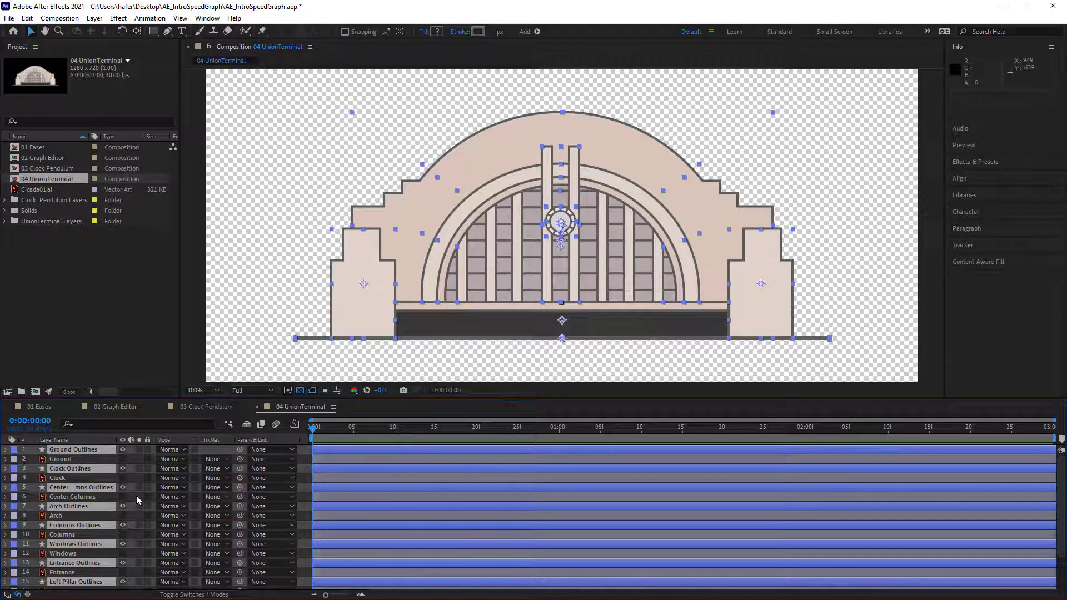
Delete the ten original Illustrator layers from the composition, keeping only the Outlines shape layers.
{"action": "scroll", "coordinate": [141, 529], "scroll_direction": "down", "scroll_amount": 2}
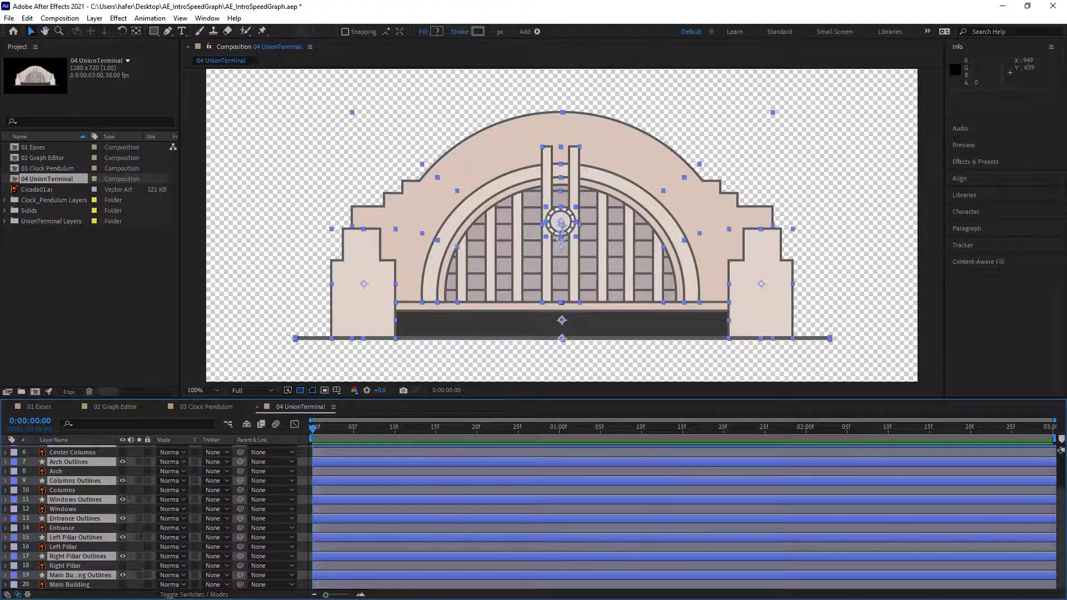
{"action": "left_click", "coordinate": [82, 586]}
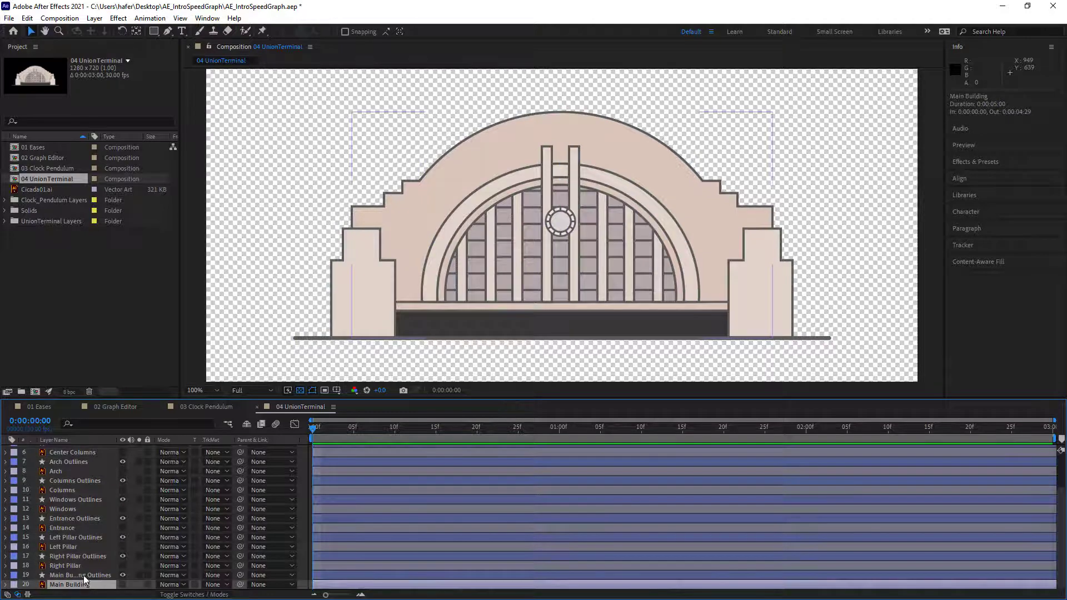
{"action": "left_click", "coordinate": [72, 566], "text": "ctrl"}
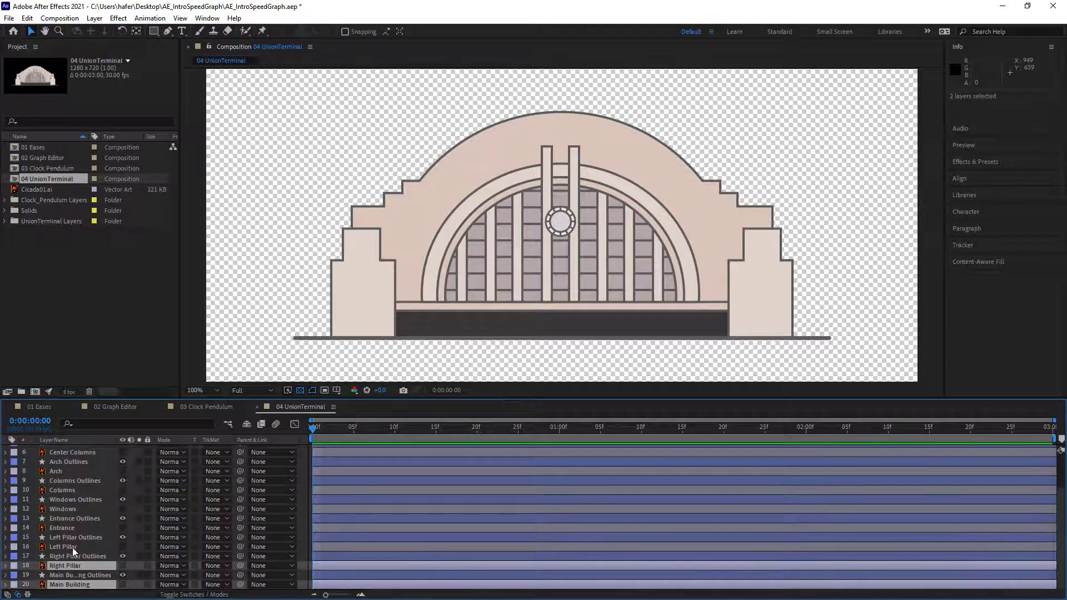
{"action": "left_click", "coordinate": [73, 548], "text": "ctrl"}
{"action": "left_click", "coordinate": [75, 529], "text": "ctrl"}
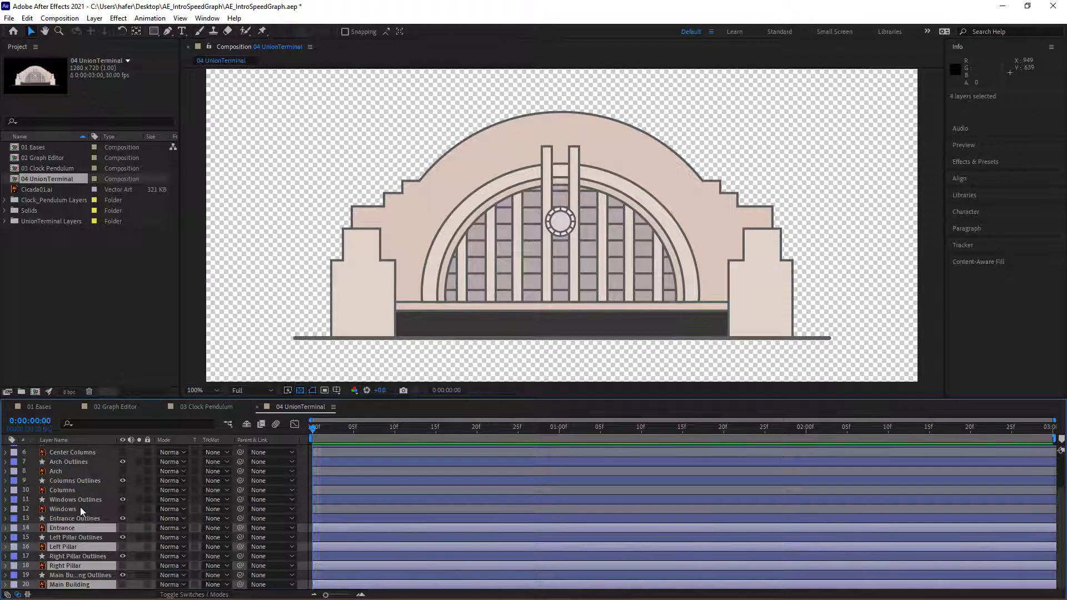
{"action": "left_click", "coordinate": [80, 508], "text": "ctrl"}
{"action": "left_click", "coordinate": [85, 488], "text": "ctrl"}
{"action": "left_click", "coordinate": [80, 471], "text": "ctrl"}
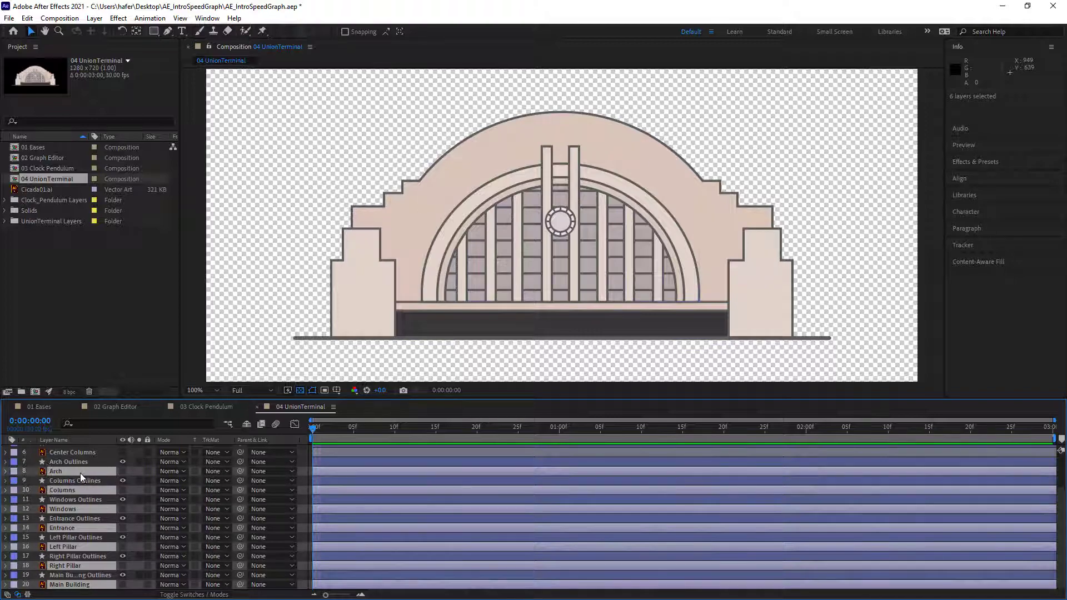
{"action": "left_click", "coordinate": [91, 455], "text": "ctrl"}
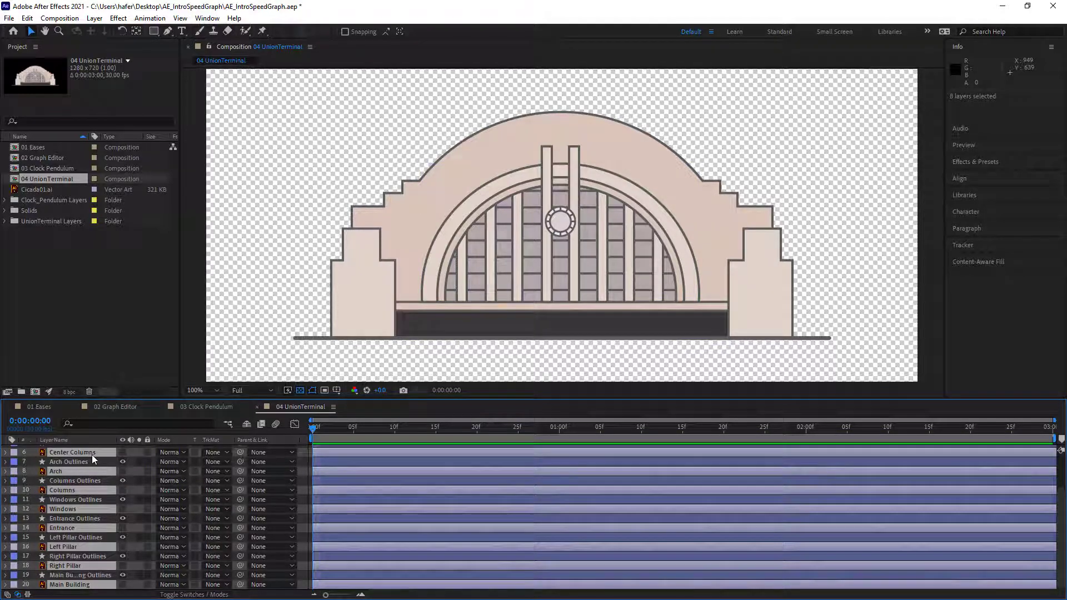
{"action": "scroll", "coordinate": [92, 455], "scroll_direction": "up", "scroll_amount": 3}
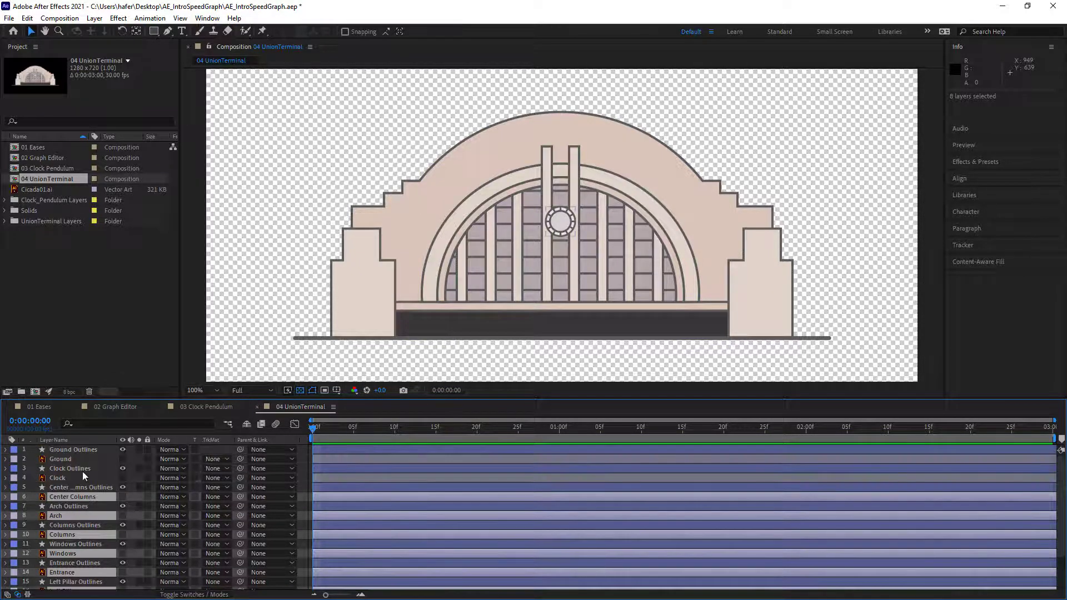
{"action": "left_click", "coordinate": [74, 477], "text": "ctrl"}
{"action": "left_click", "coordinate": [86, 461], "text": "ctrl"}
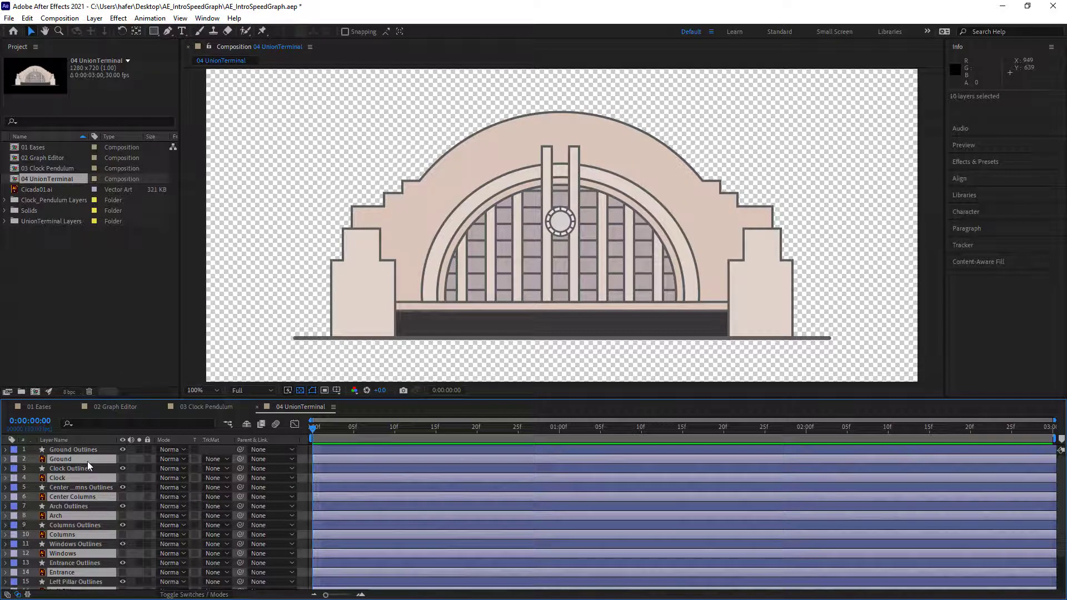
{"action": "key", "text": "Delete"}
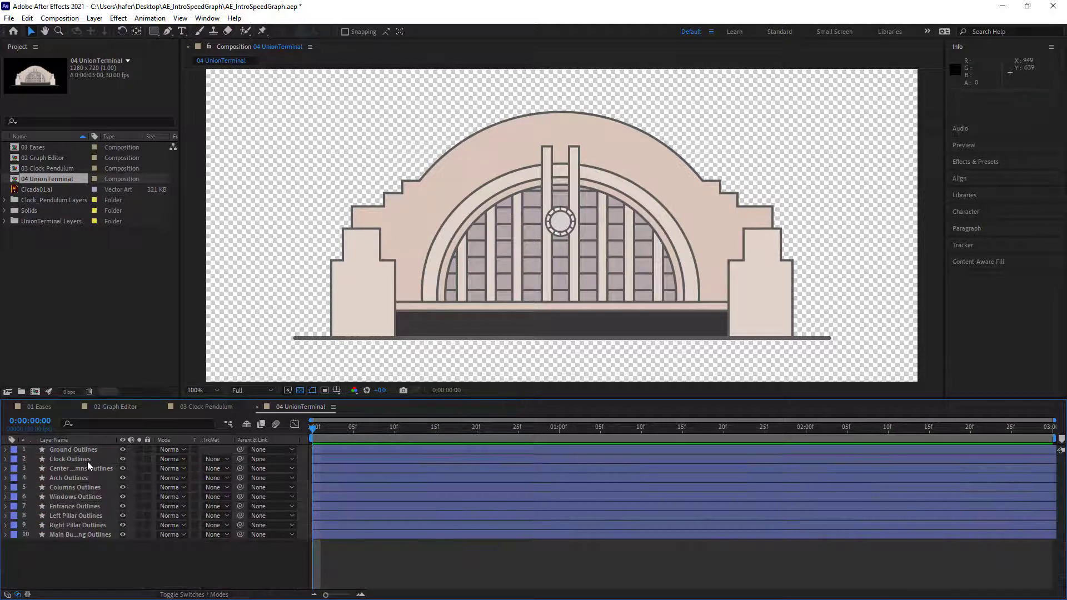
Check the source Illustrator files inside the UnionTerminal Layers folder, then collapse the folder again.
{"action": "left_click", "coordinate": [4, 222]}
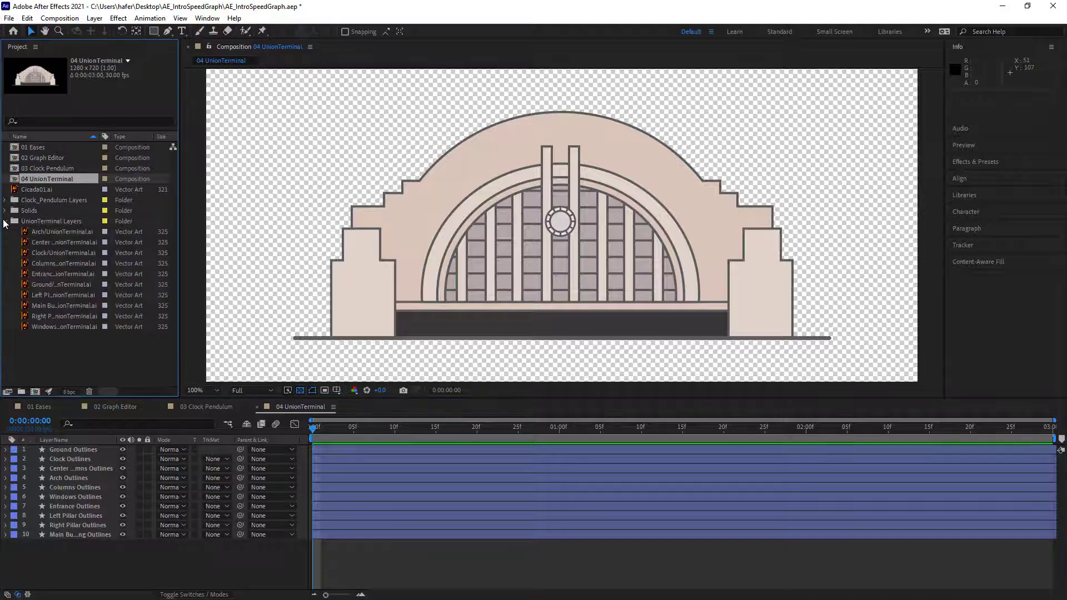
{"action": "left_click", "coordinate": [5, 222]}
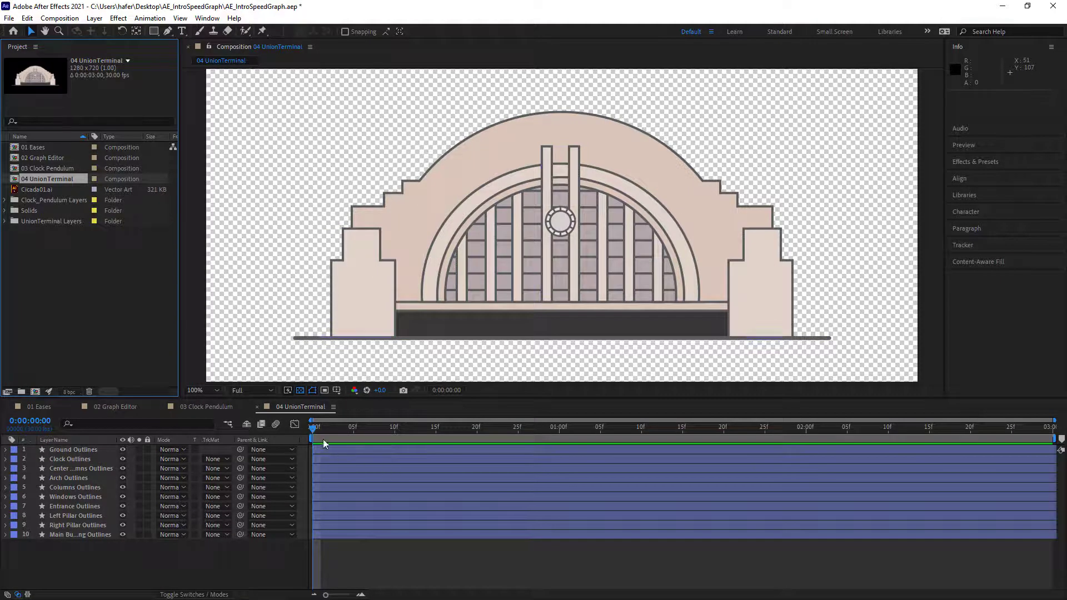
{"action": "left_click_drag", "start_coordinate": [322, 439], "coordinate": [242, 496]}
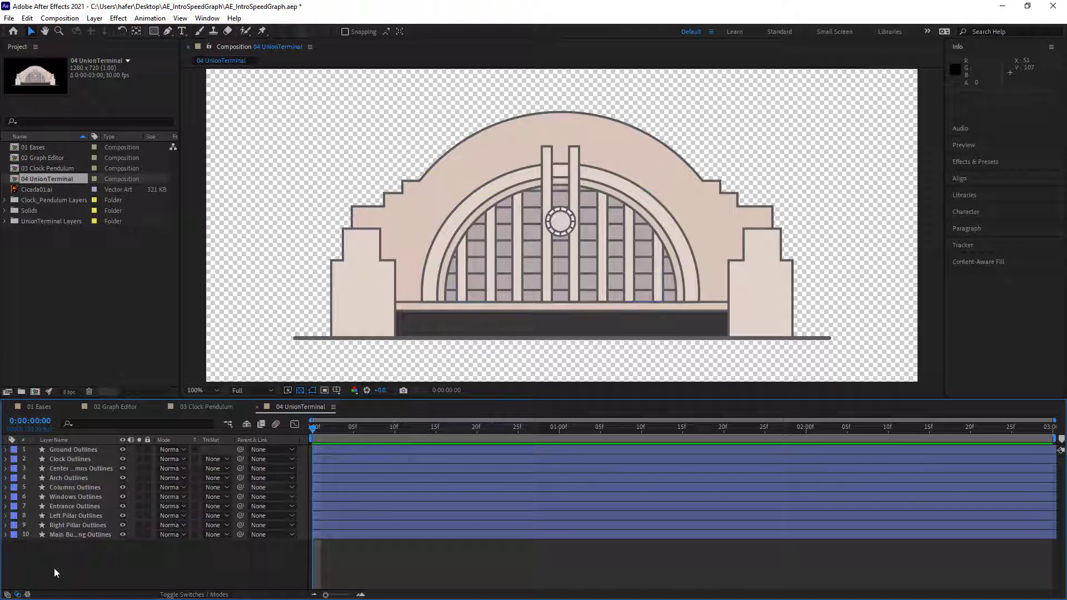
Go through the Outlines layers from Main Building up to Ground to identify which building part each one holds.
{"action": "left_click", "coordinate": [96, 536]}
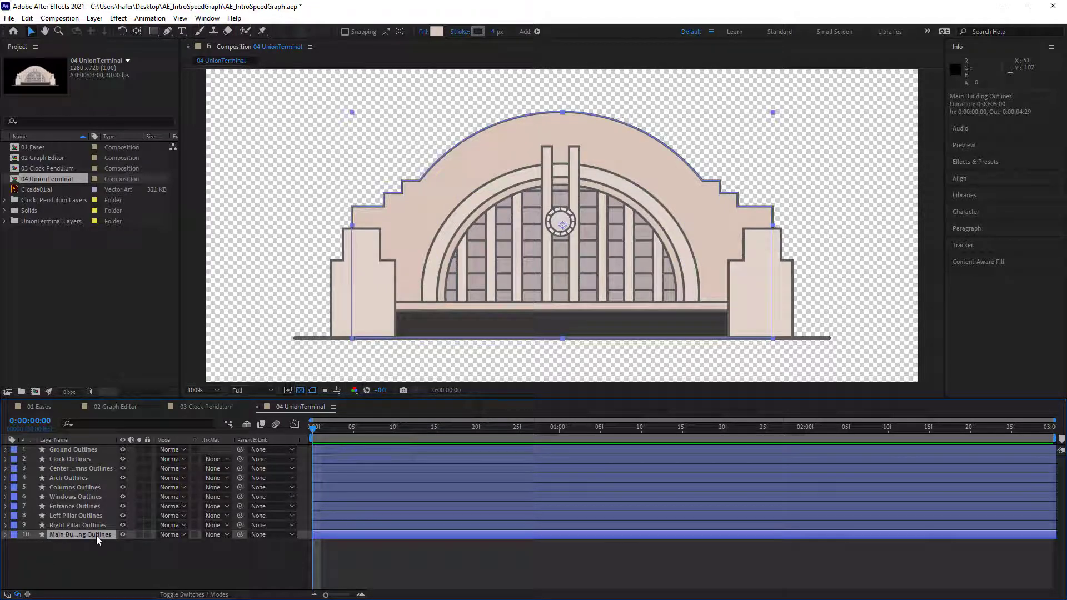
{"action": "left_click", "coordinate": [72, 524]}
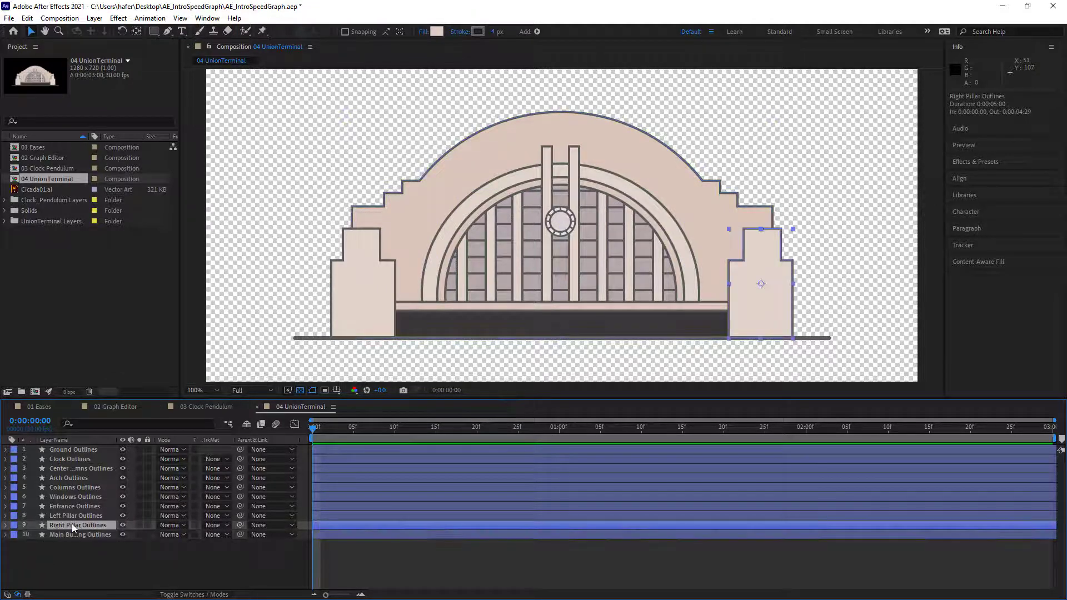
{"action": "left_click", "coordinate": [75, 516]}
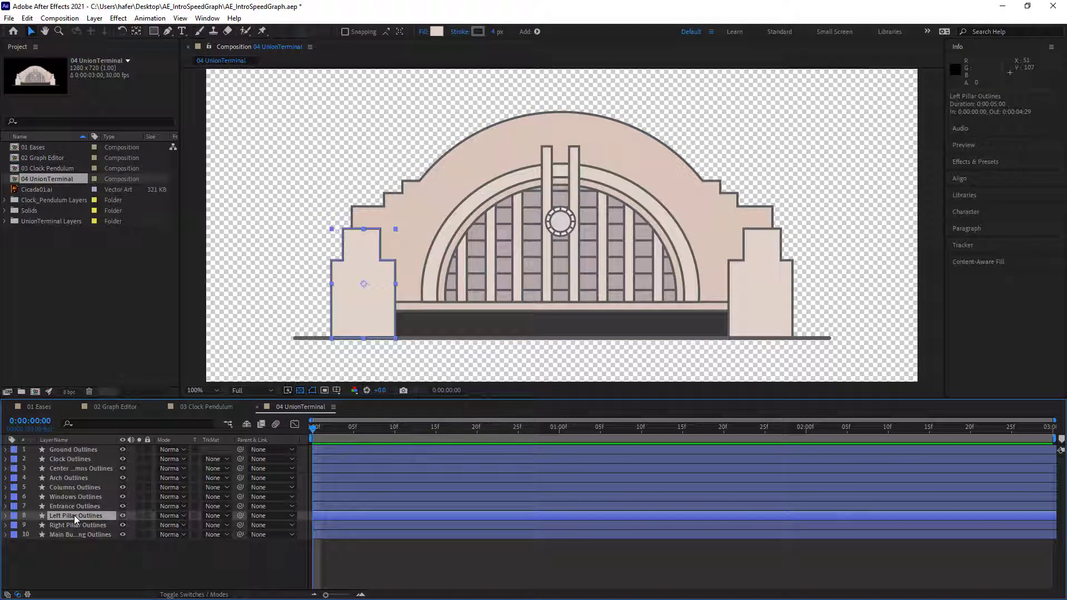
{"action": "left_click", "coordinate": [75, 506]}
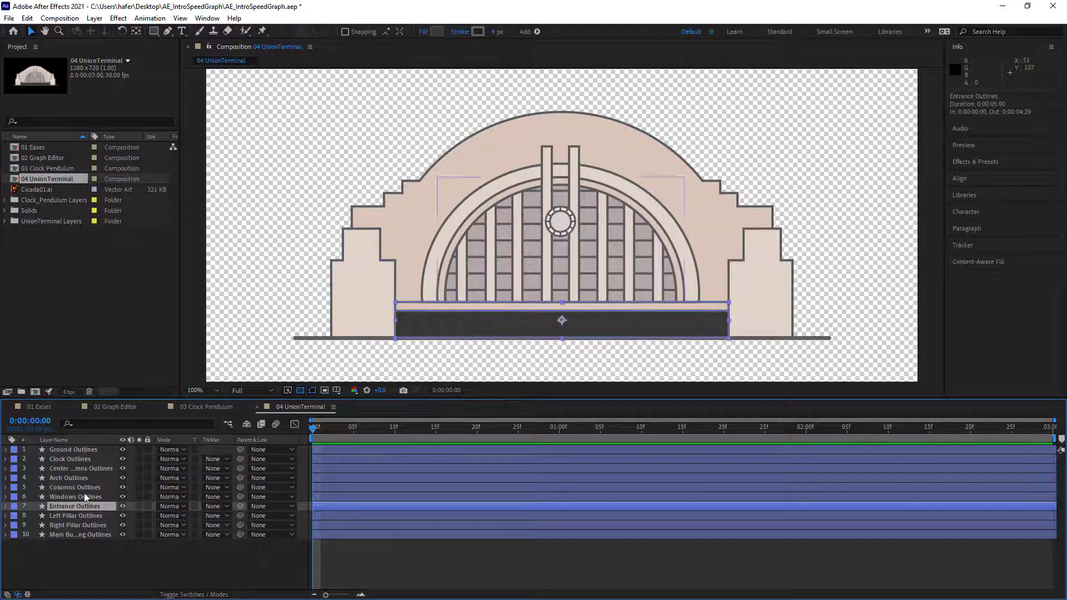
{"action": "left_click", "coordinate": [83, 497]}
{"action": "left_click", "coordinate": [85, 483]}
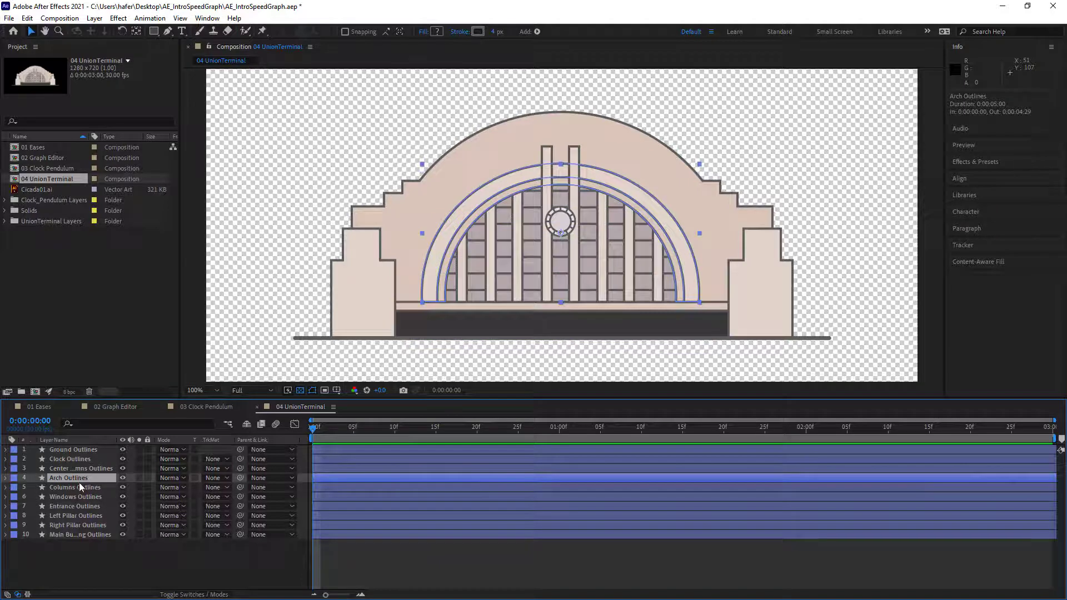
{"action": "left_click", "coordinate": [78, 468]}
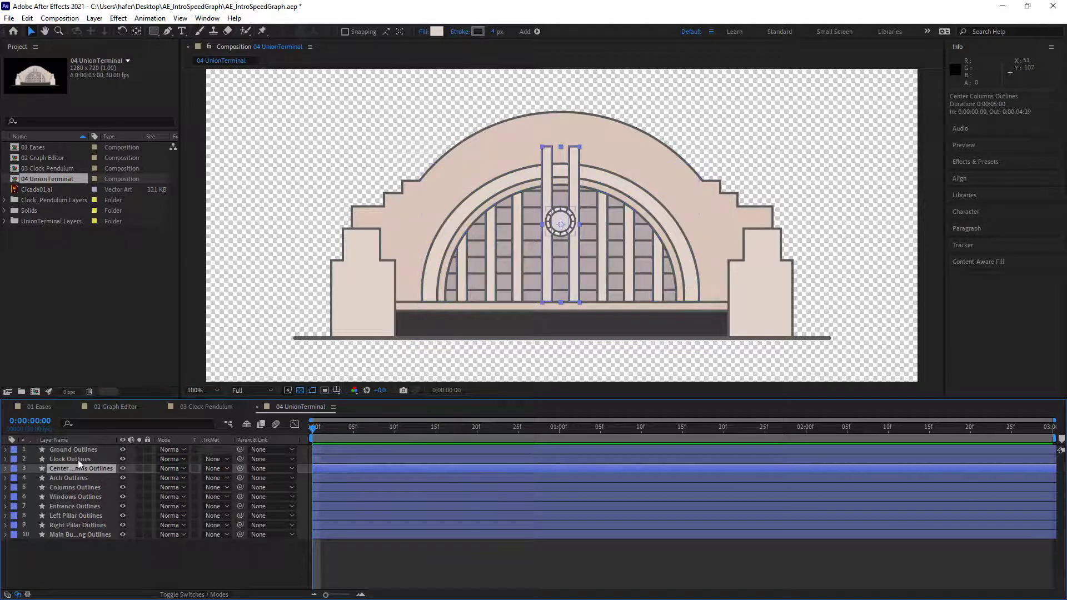
{"action": "left_click", "coordinate": [78, 459]}
{"action": "left_click", "coordinate": [79, 450]}
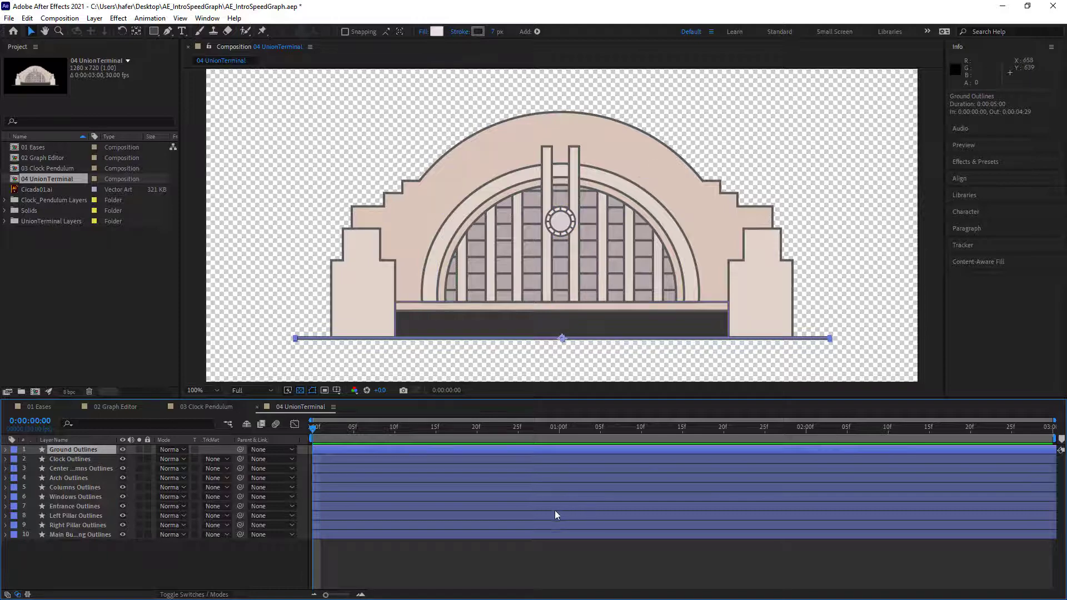
{"action": "left_click_drag", "start_coordinate": [498, 428], "coordinate": [342, 427]}
{"action": "key", "text": "Home"}
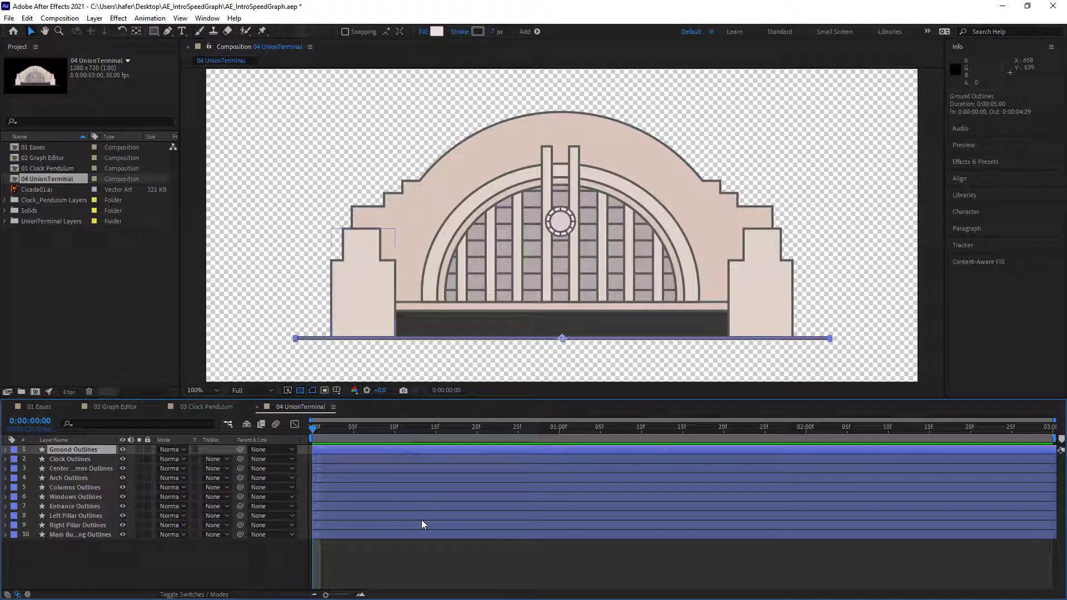
Hide every layer except Main Building Outlines.
{"action": "left_click", "coordinate": [414, 581]}
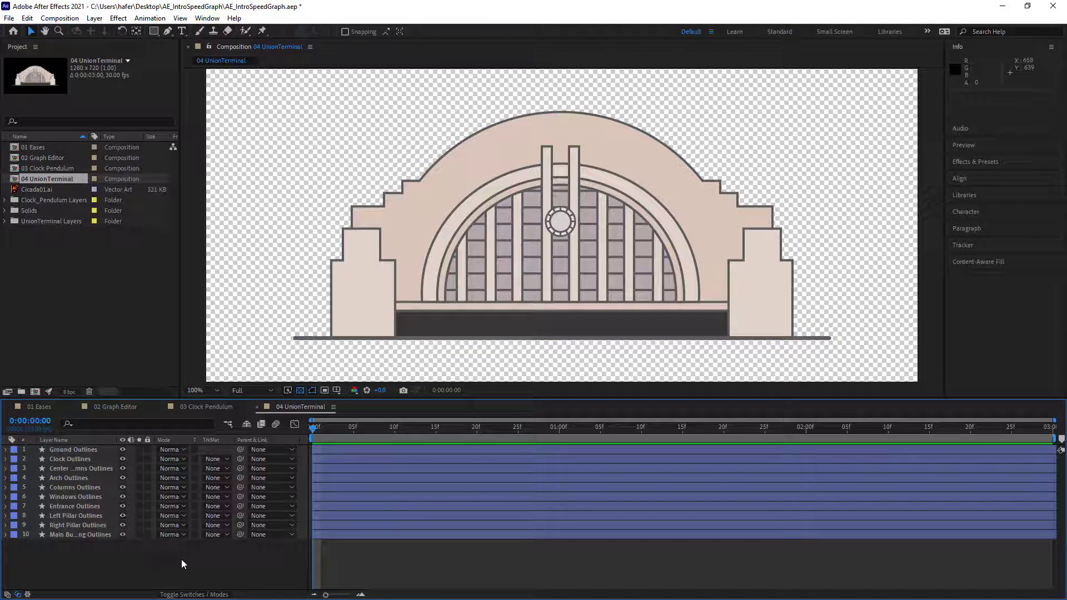
{"action": "left_click_drag", "start_coordinate": [314, 428], "coordinate": [260, 427]}
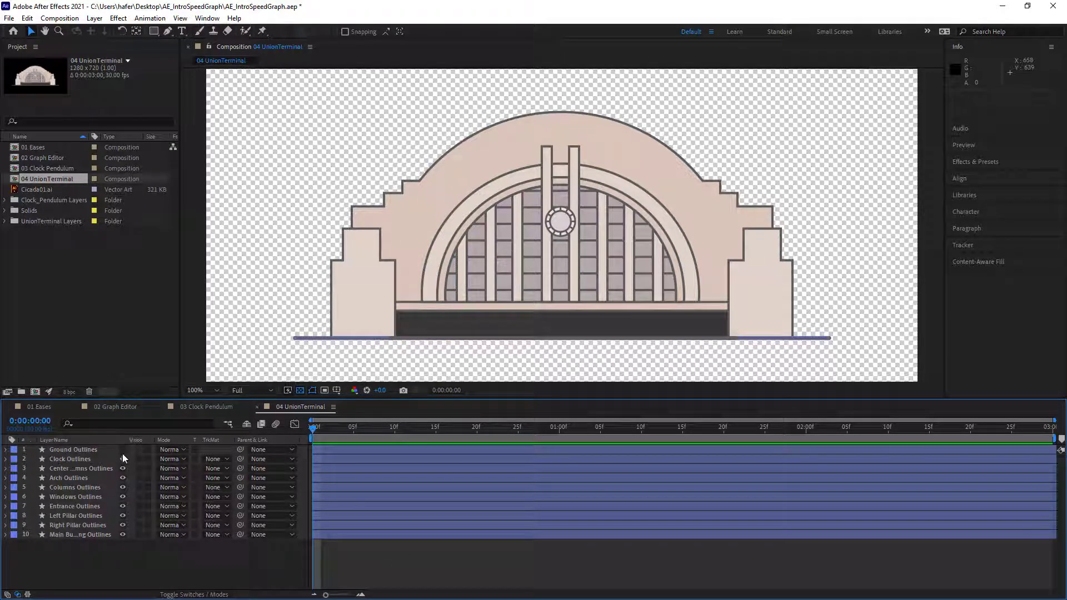
{"action": "left_click_drag", "start_coordinate": [127, 525], "coordinate": [128, 525]}
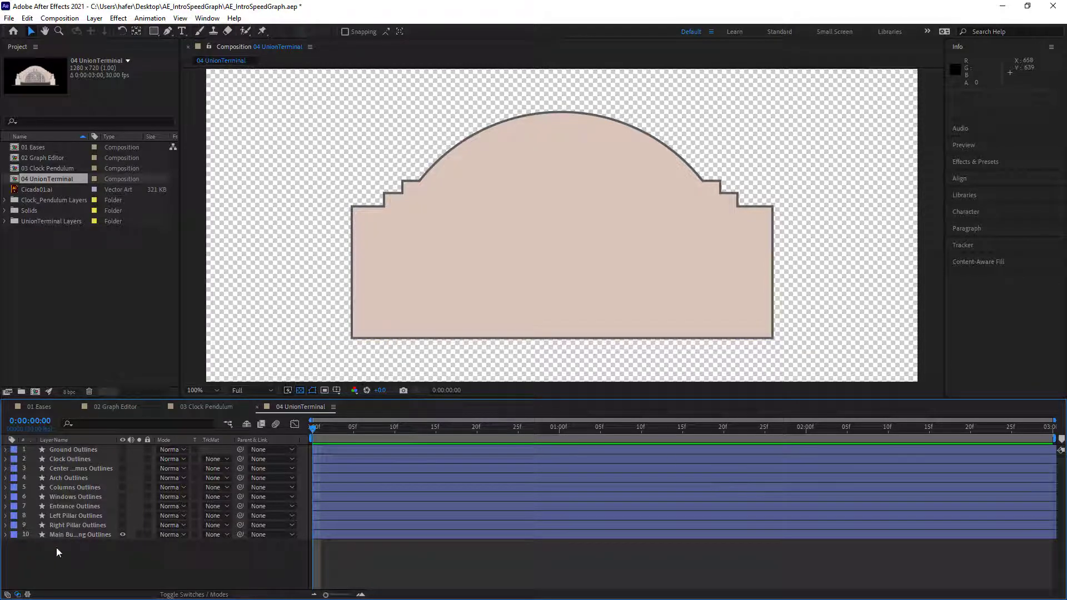
Reveal the Scale property of Main Building Outlines and set it to 0% at the first frame.
{"action": "left_click", "coordinate": [73, 535]}
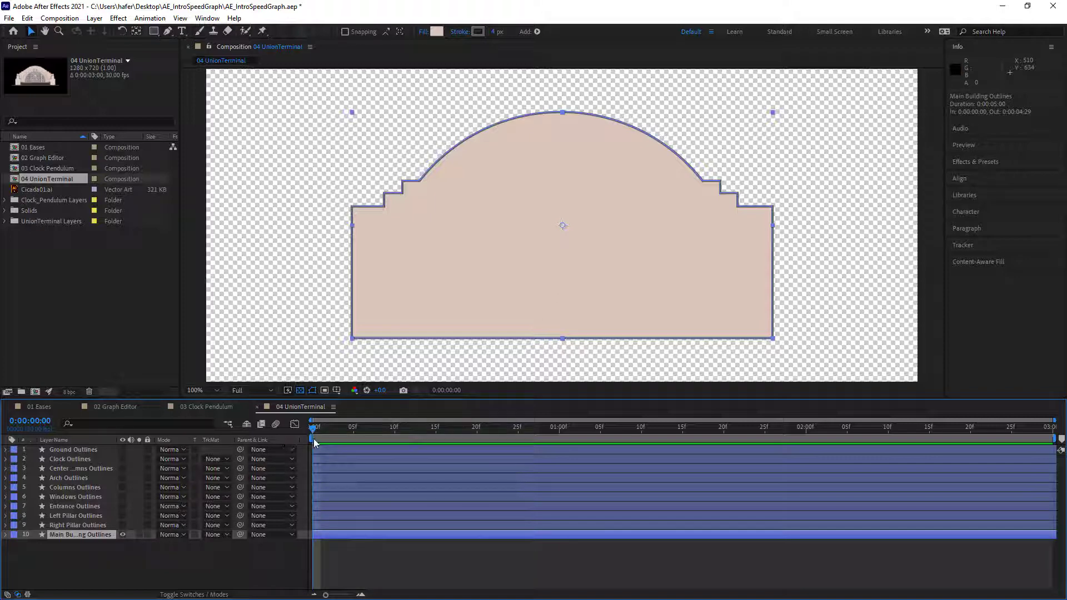
{"action": "key", "text": "s"}
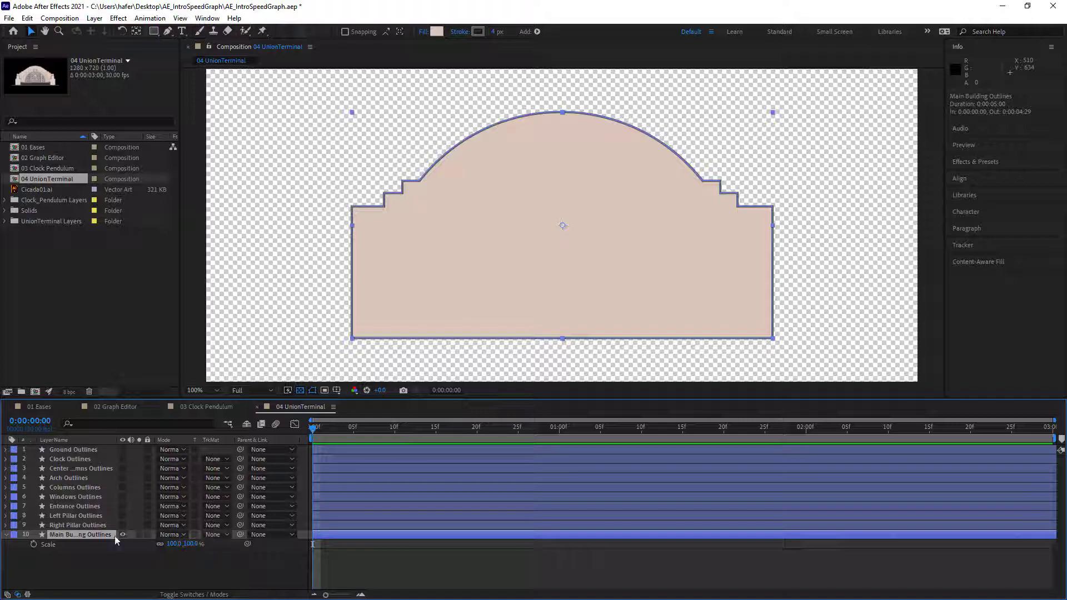
{"action": "left_click", "coordinate": [192, 544]}
{"action": "type", "text": "0"}
{"action": "key", "text": "Return"}
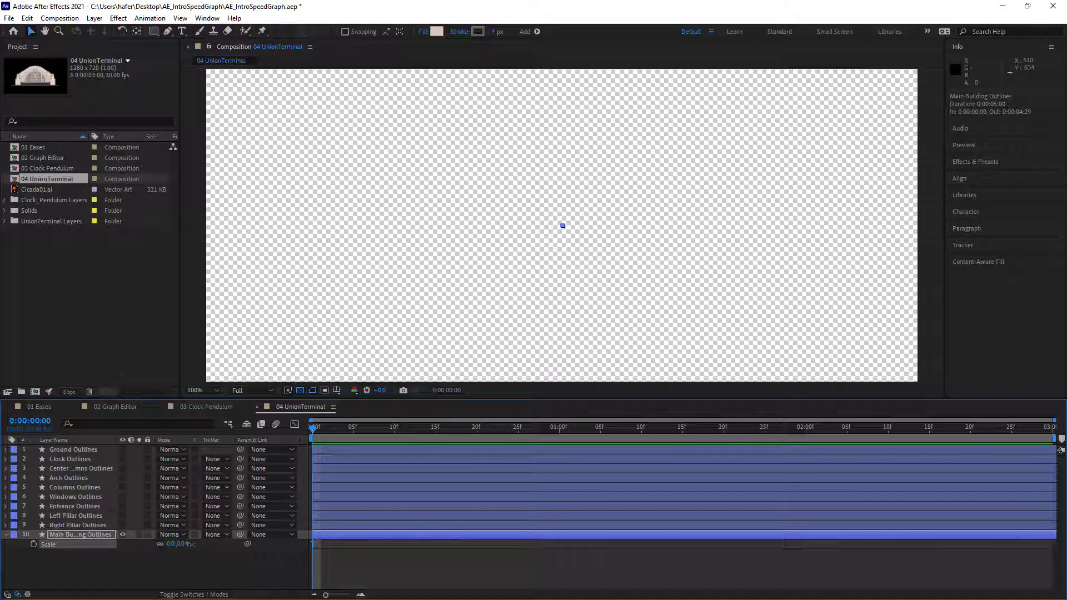
Keyframe the Scale of Main Building Outlines from 0% at the first frame to 100% at frame 15.
{"action": "left_click", "coordinate": [34, 545]}
{"action": "left_click_drag", "start_coordinate": [314, 426], "coordinate": [436, 433]}
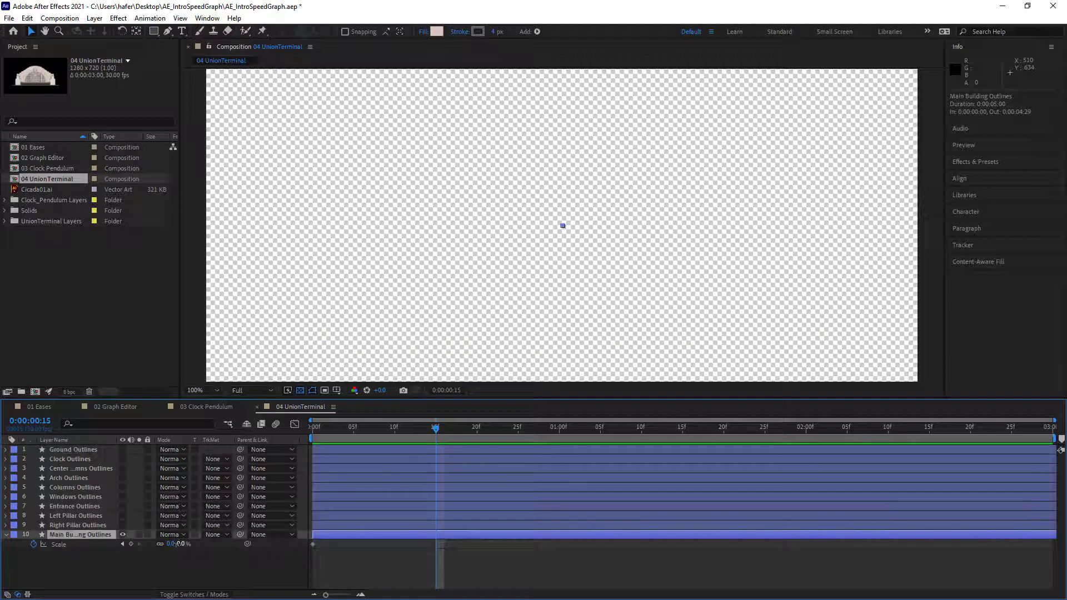
{"action": "left_click", "coordinate": [180, 544]}
{"action": "type", "text": "100"}
{"action": "key", "text": "Return"}
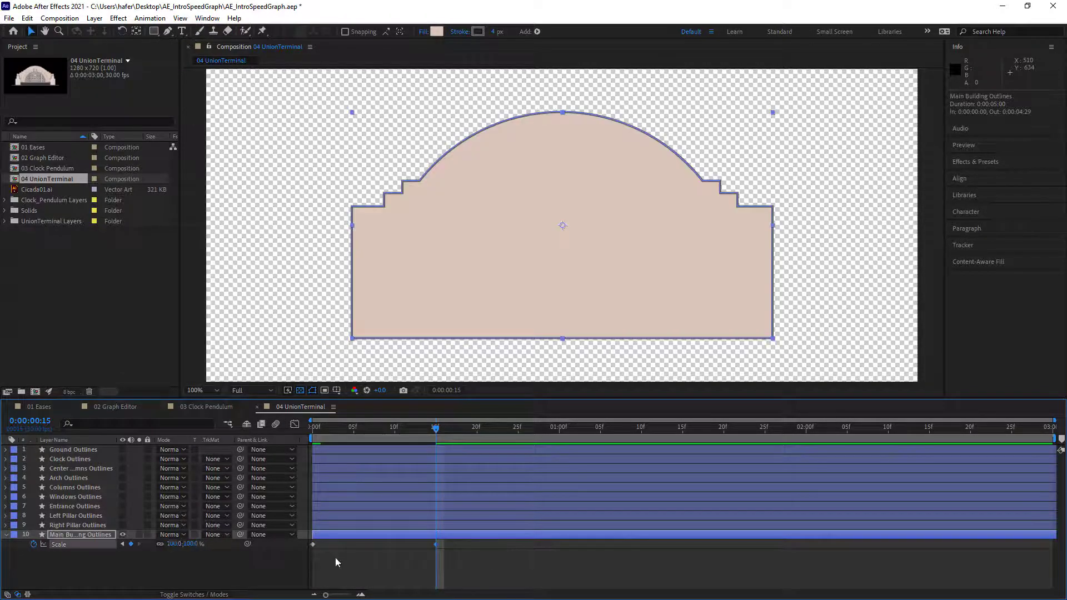
Preview the main building's scale-in, then shorten it by moving the 100% Scale keyframe to frame 10.
{"action": "key", "text": "Home"}
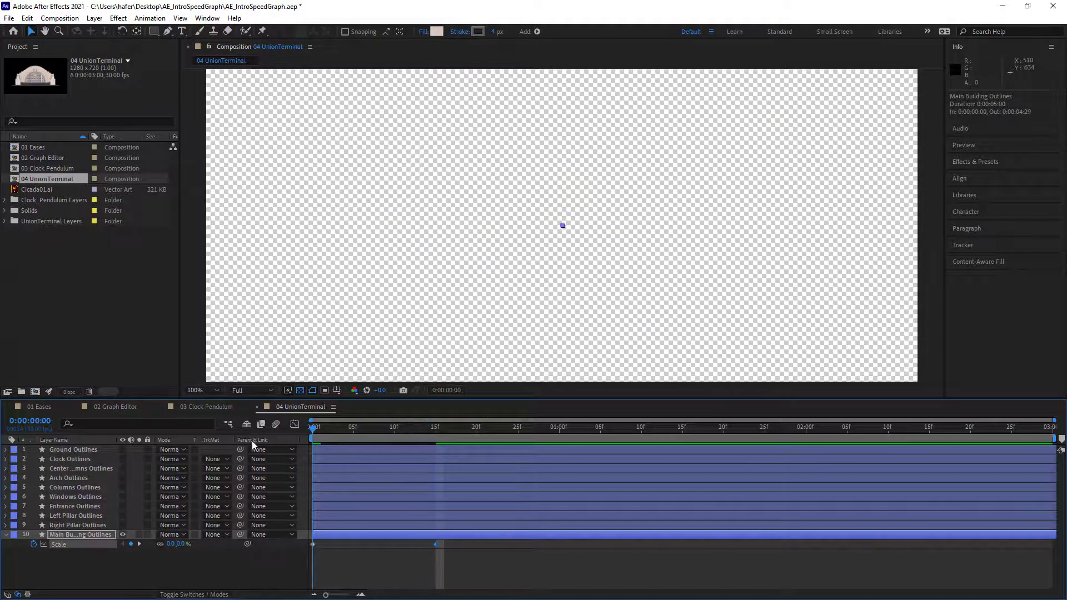
{"action": "key", "text": "space"}
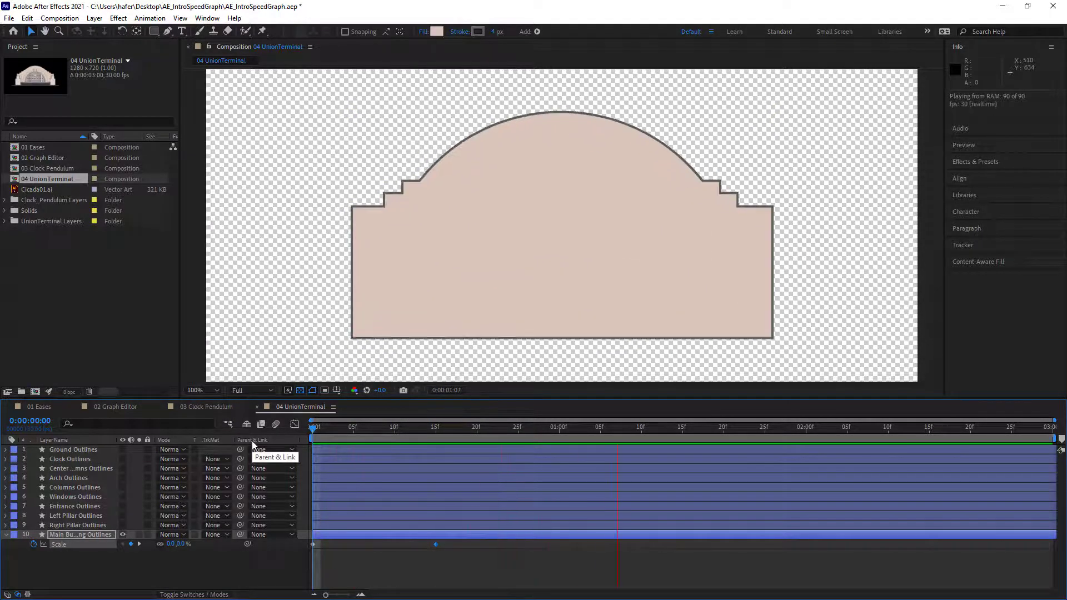
{"action": "key", "text": "space"}
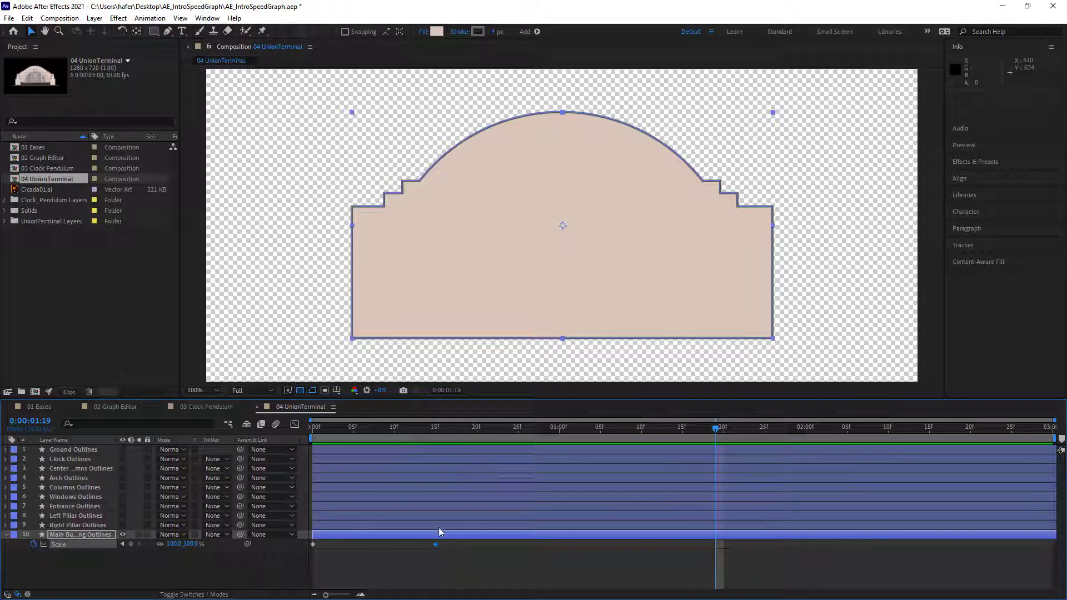
{"action": "left_click_drag", "start_coordinate": [435, 545], "coordinate": [393, 545]}
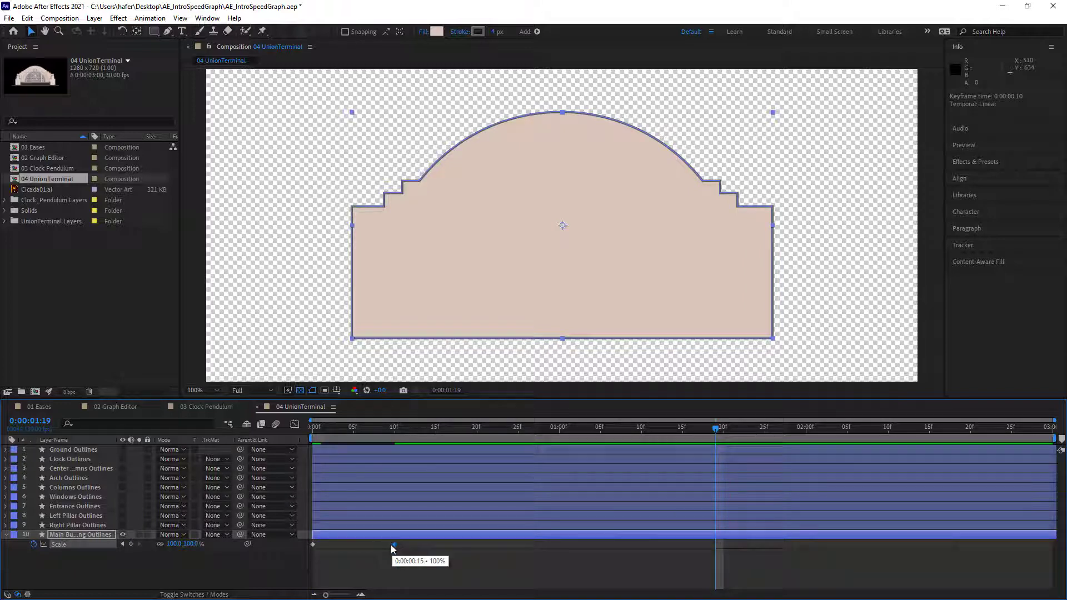
{"action": "key", "text": "space"}
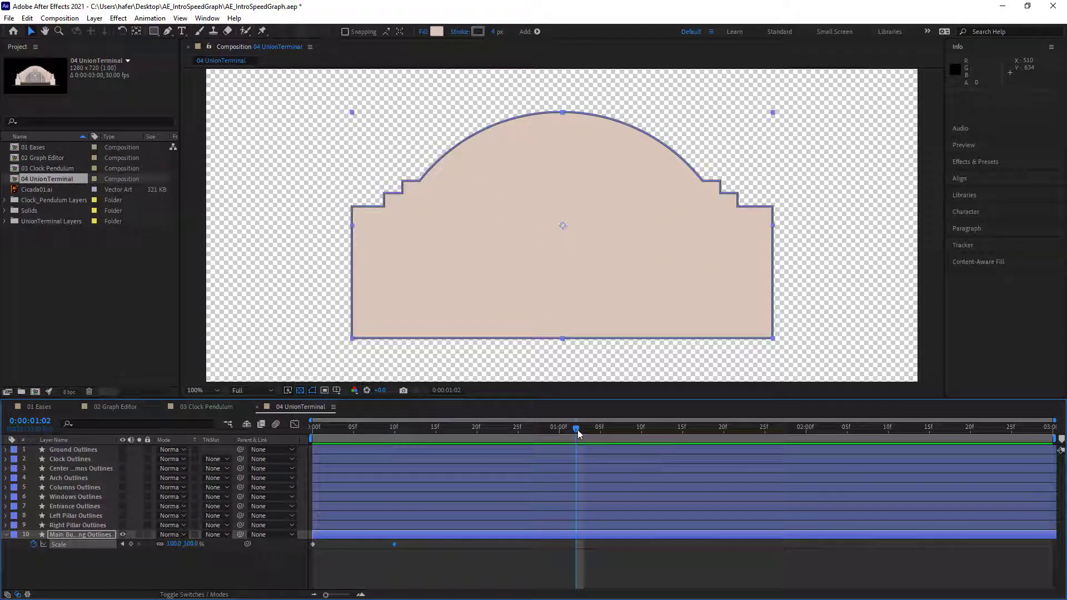
Move the main building's anchor point to the middle of its bottom edge and preview it growing from there.
{"action": "left_click_drag", "start_coordinate": [572, 429], "coordinate": [399, 482]}
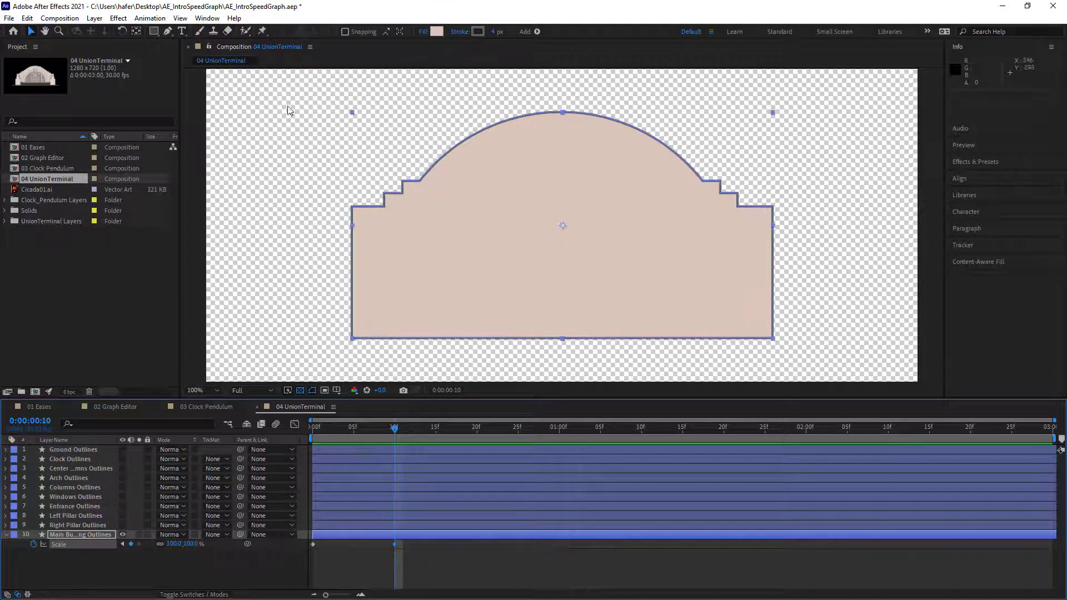
{"action": "left_click", "coordinate": [136, 32]}
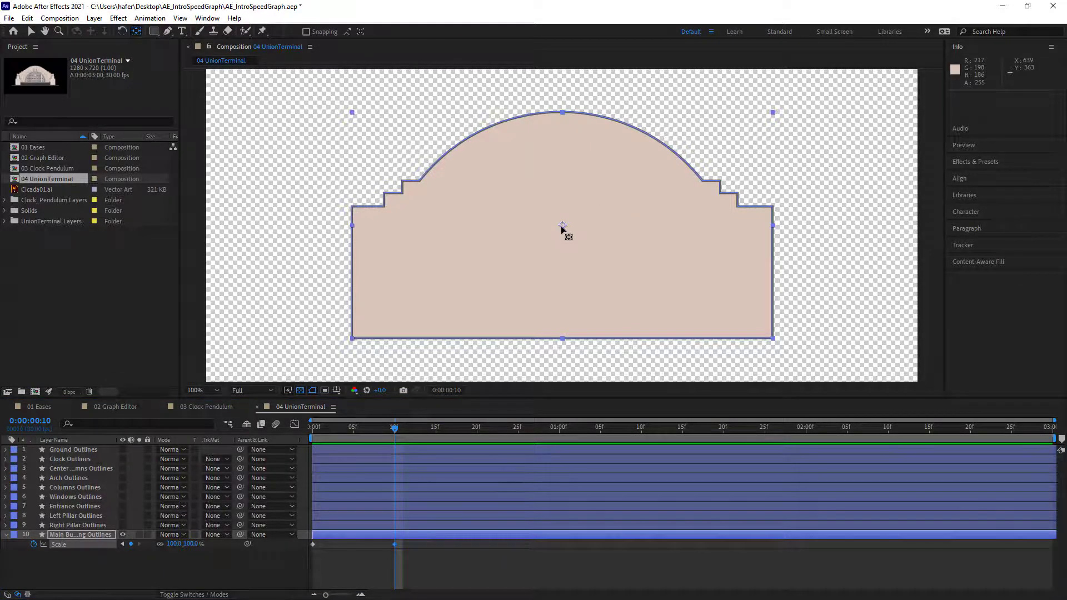
{"action": "left_click_drag", "start_coordinate": [561, 229], "coordinate": [562, 340]}
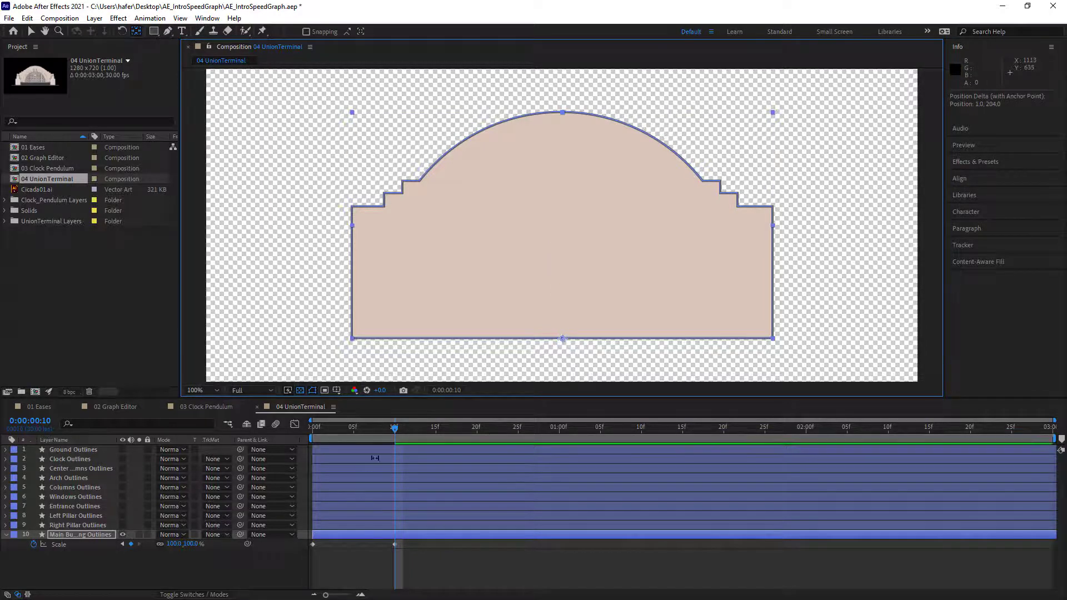
{"action": "left_click_drag", "start_coordinate": [395, 428], "coordinate": [209, 437]}
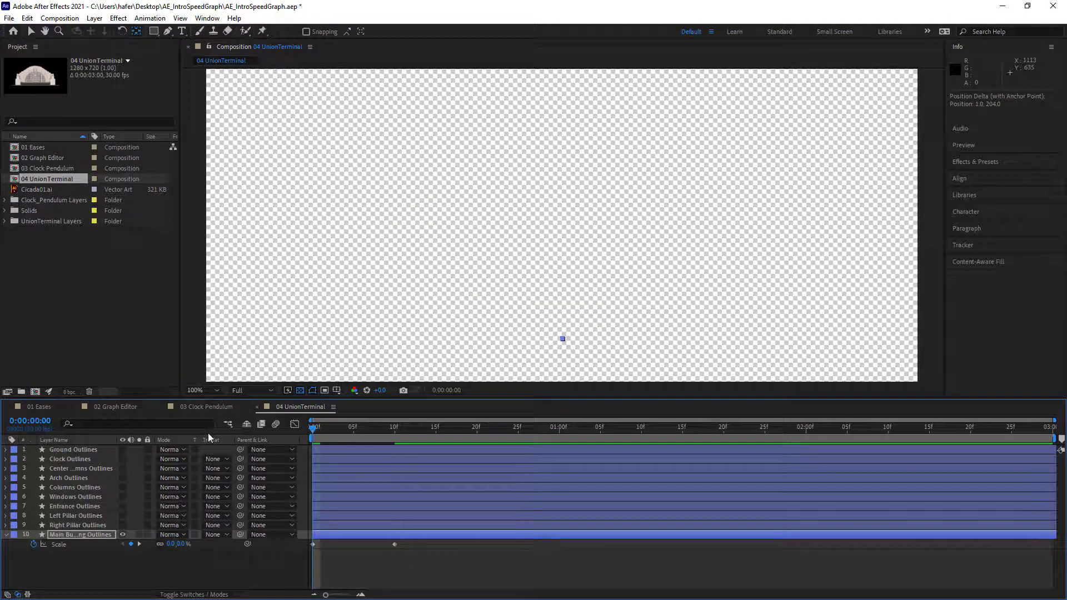
{"action": "key", "text": "space"}
{"action": "key", "text": "space"}
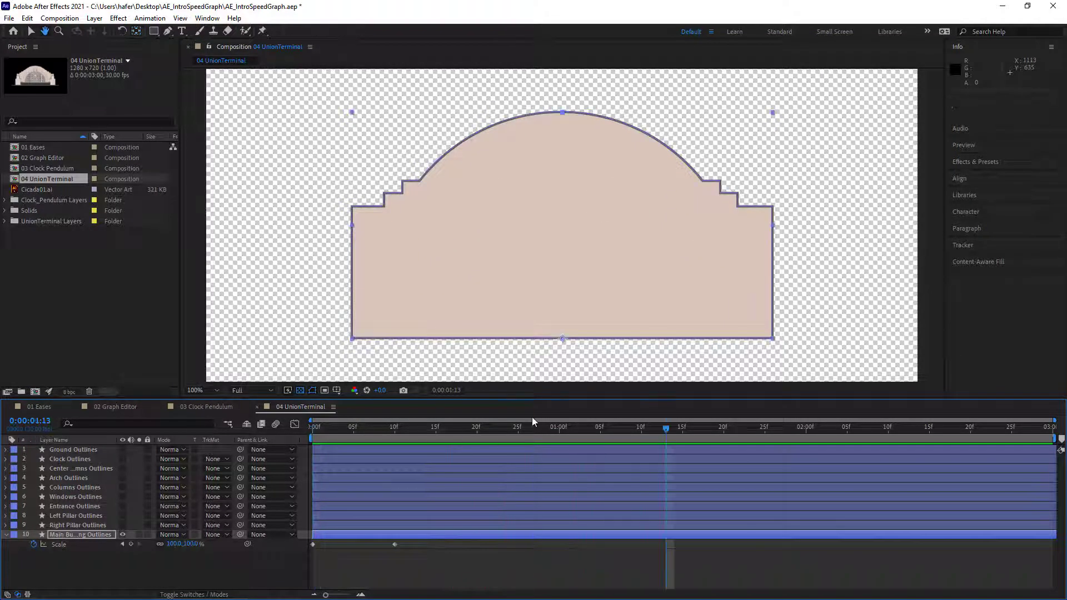
{"action": "left_click", "coordinate": [422, 435]}
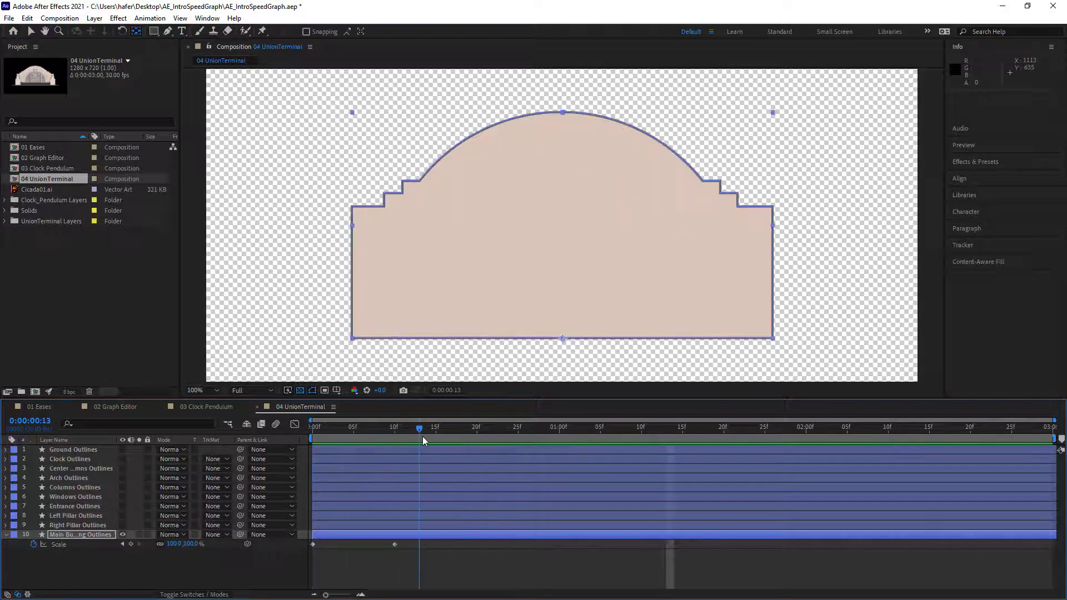
Apply Easy Ease to both Scale keyframes of Main Building Outlines and preview the eased motion.
{"action": "left_click_drag", "start_coordinate": [403, 571], "coordinate": [300, 537]}
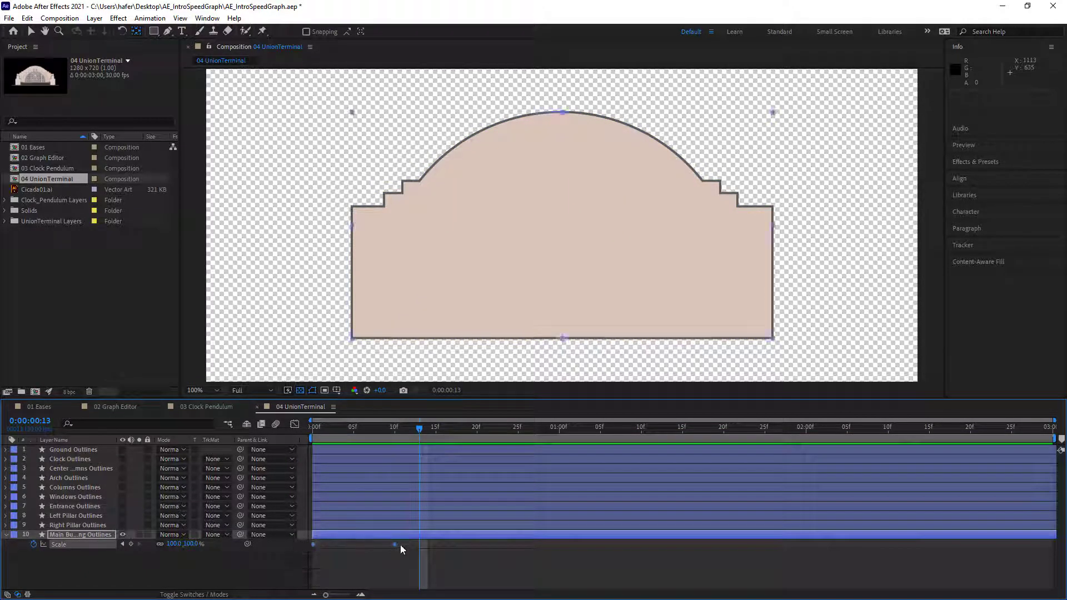
{"action": "right_click", "coordinate": [395, 545]}
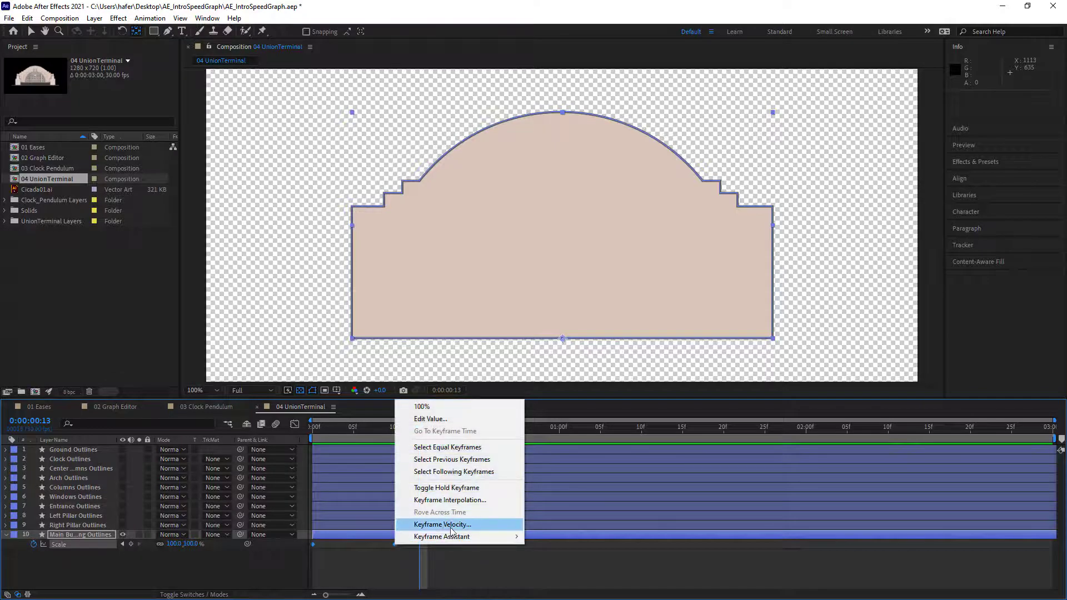
{"action": "mouse_move", "coordinate": [453, 538]}
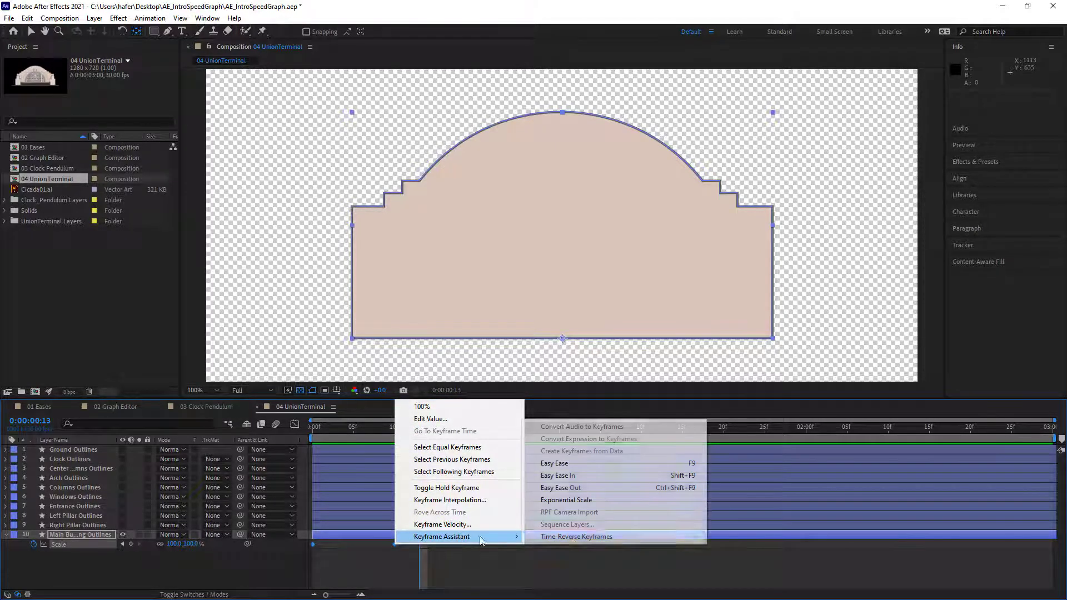
{"action": "left_click", "coordinate": [581, 465]}
{"action": "key", "text": "space"}
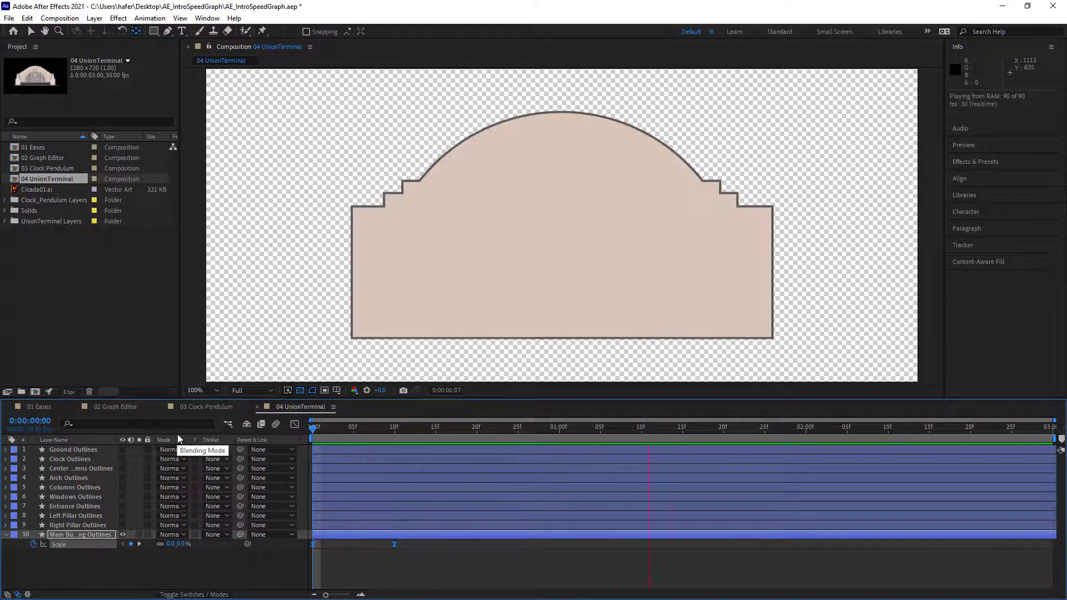
{"action": "key", "text": "space"}
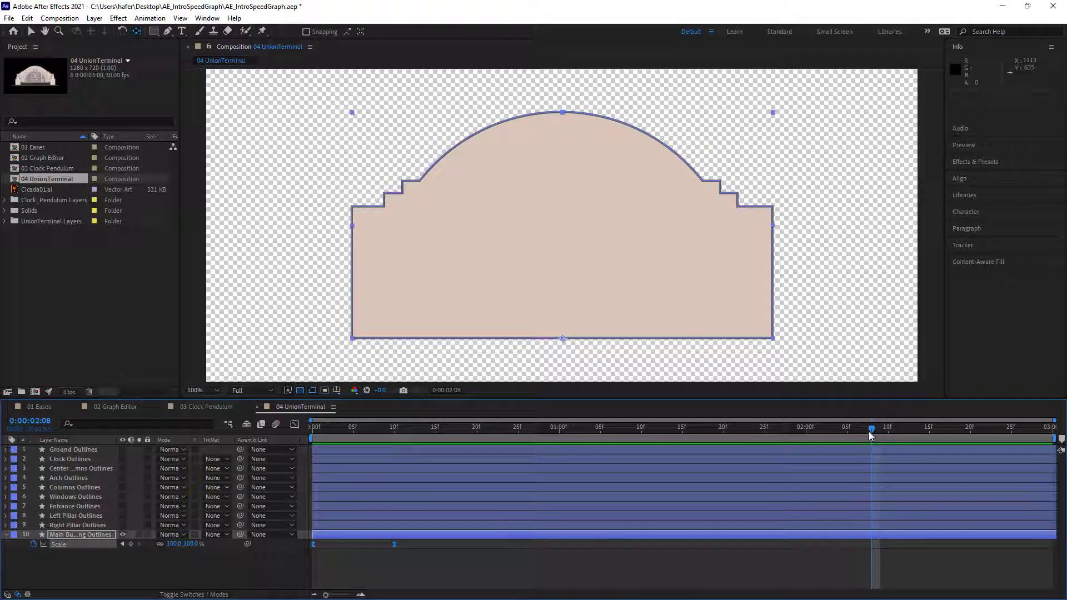
{"action": "key", "text": "Home"}
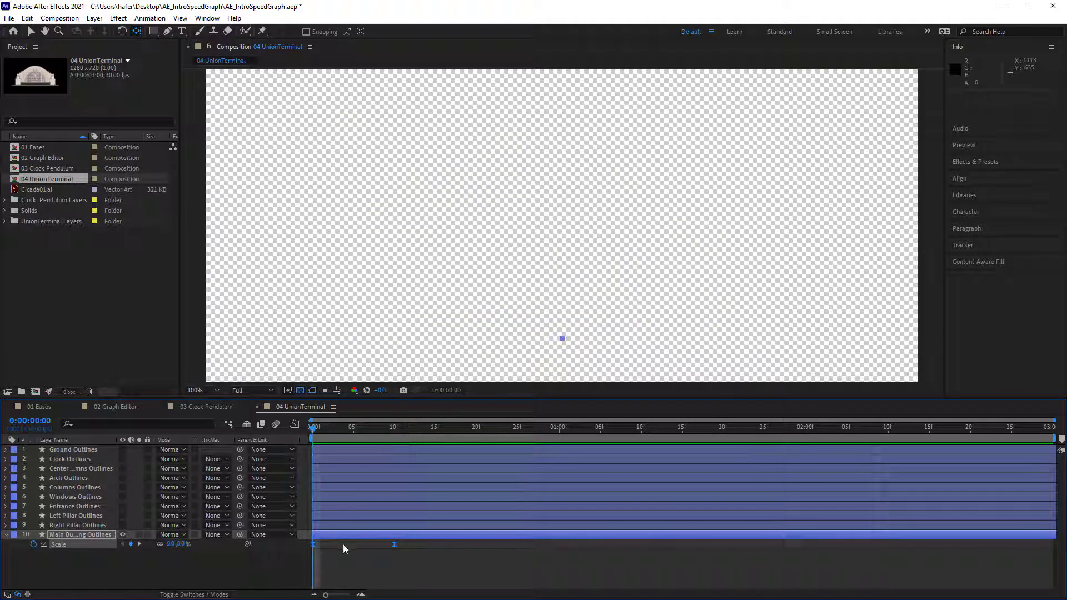
In the Scale speed graph, lengthen both keyframes' influence handles toward the middle to form a sharp central peak, and preview it.
{"action": "left_click", "coordinate": [65, 534]}
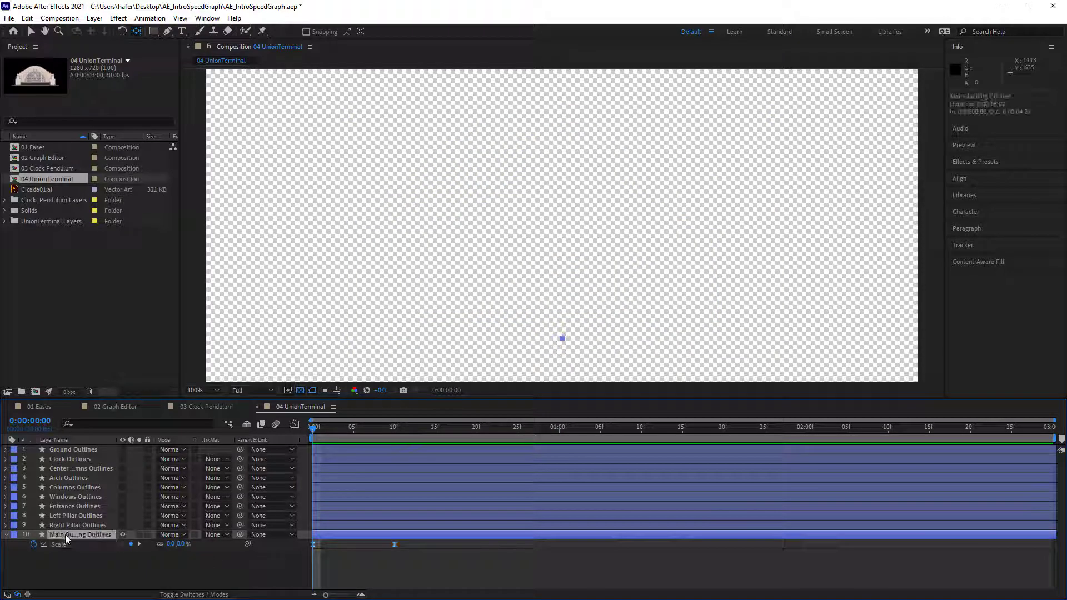
{"action": "left_click", "coordinate": [59, 545]}
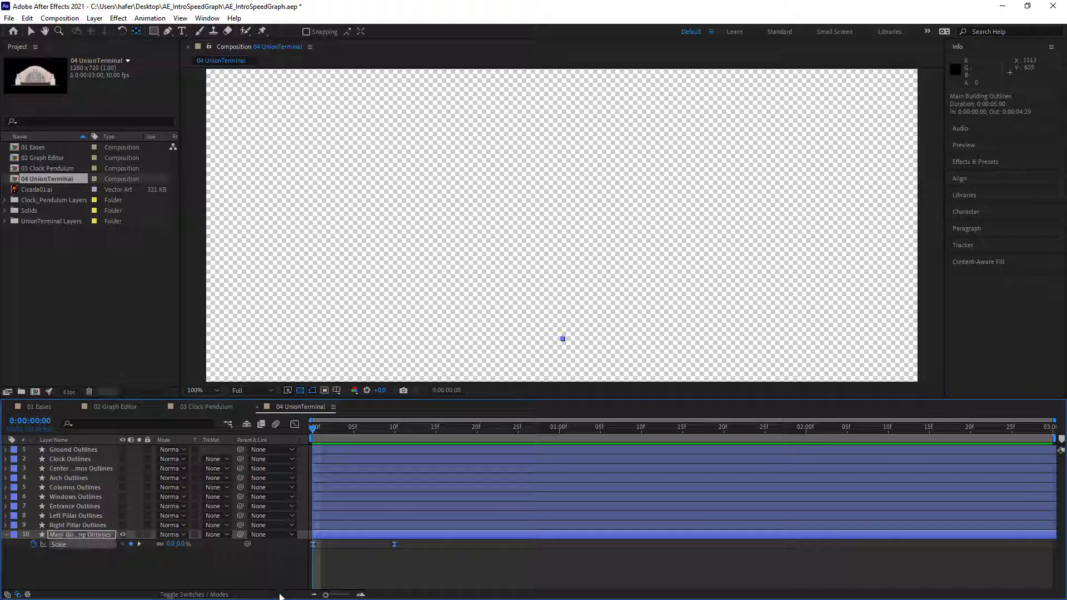
{"action": "left_click", "coordinate": [295, 424]}
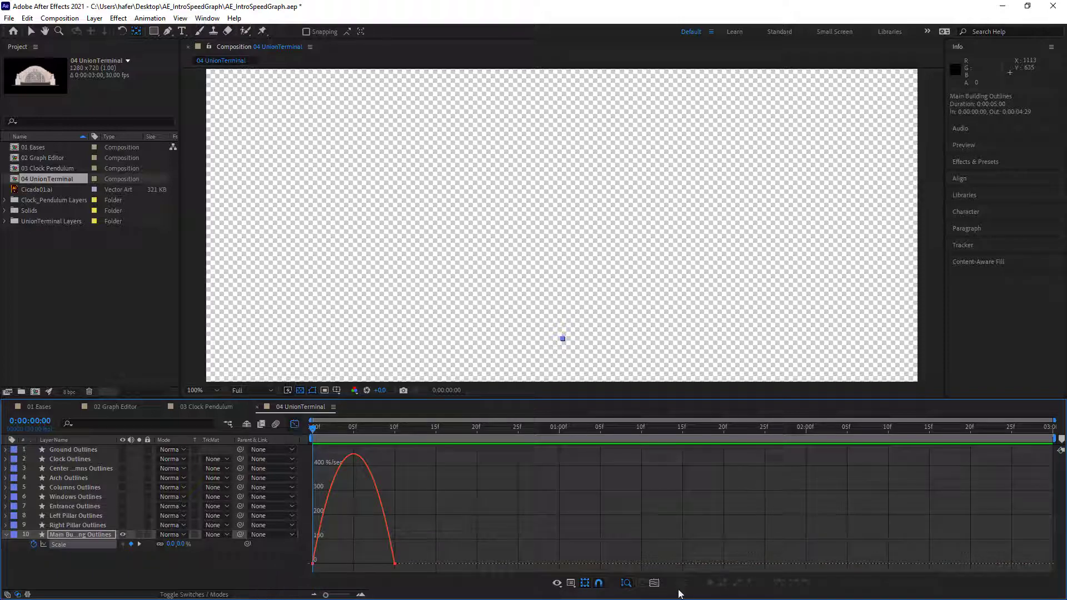
{"action": "left_click", "coordinate": [395, 564]}
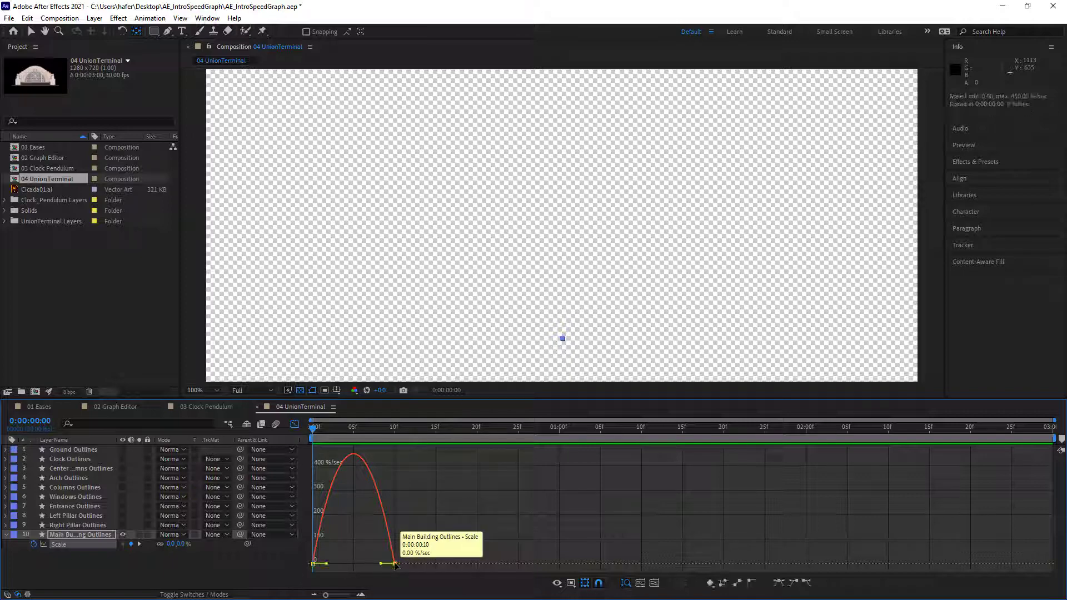
{"action": "left_click", "coordinate": [314, 565], "text": "shift"}
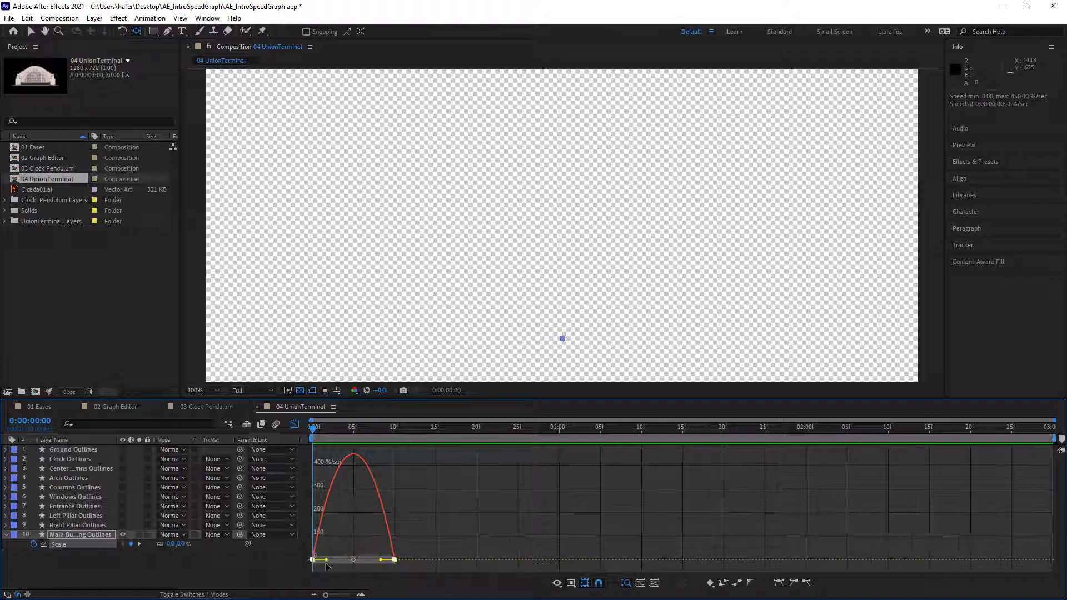
{"action": "left_click_drag", "start_coordinate": [329, 565], "coordinate": [364, 563]}
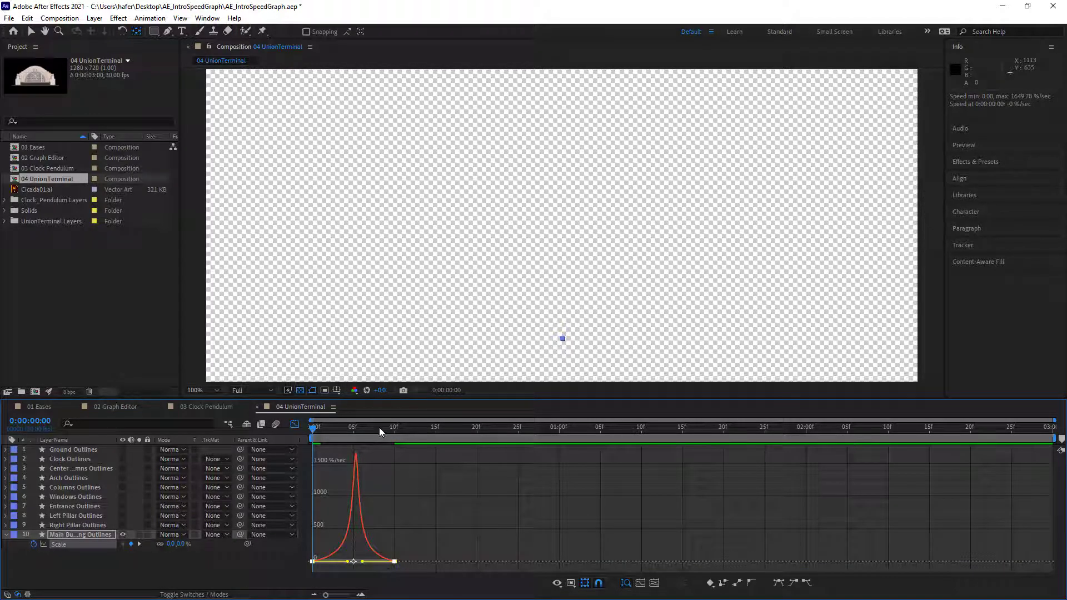
{"action": "key", "text": "space"}
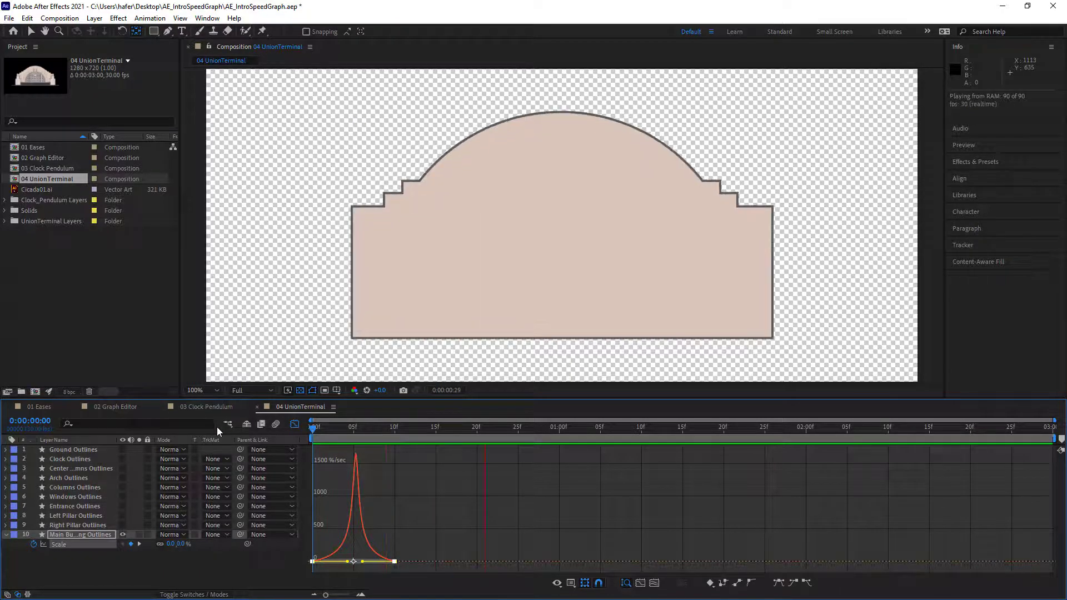
{"action": "key", "text": "space"}
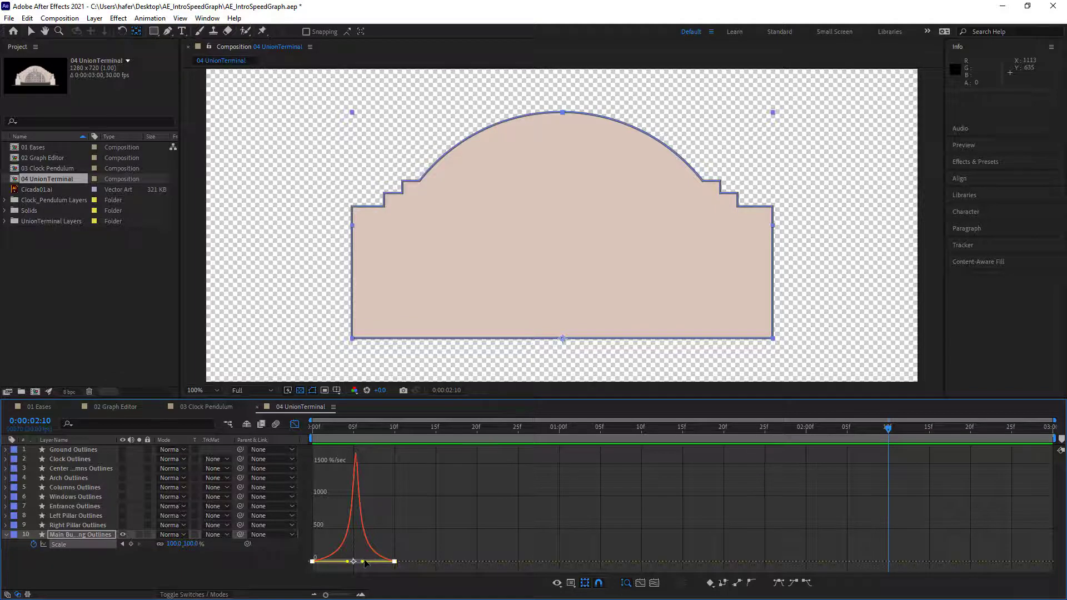
{"action": "left_click_drag", "start_coordinate": [363, 561], "coordinate": [365, 564]}
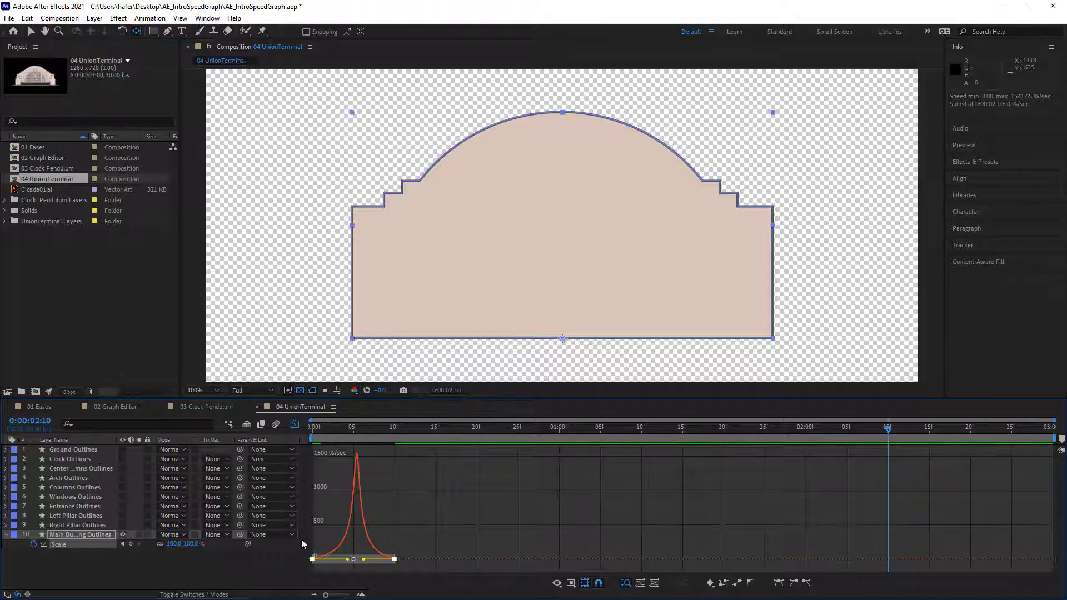
Check the main building's Scale curve as a value graph, then return to the layer bar view.
{"action": "left_click", "coordinate": [571, 583]}
{"action": "left_click", "coordinate": [608, 464]}
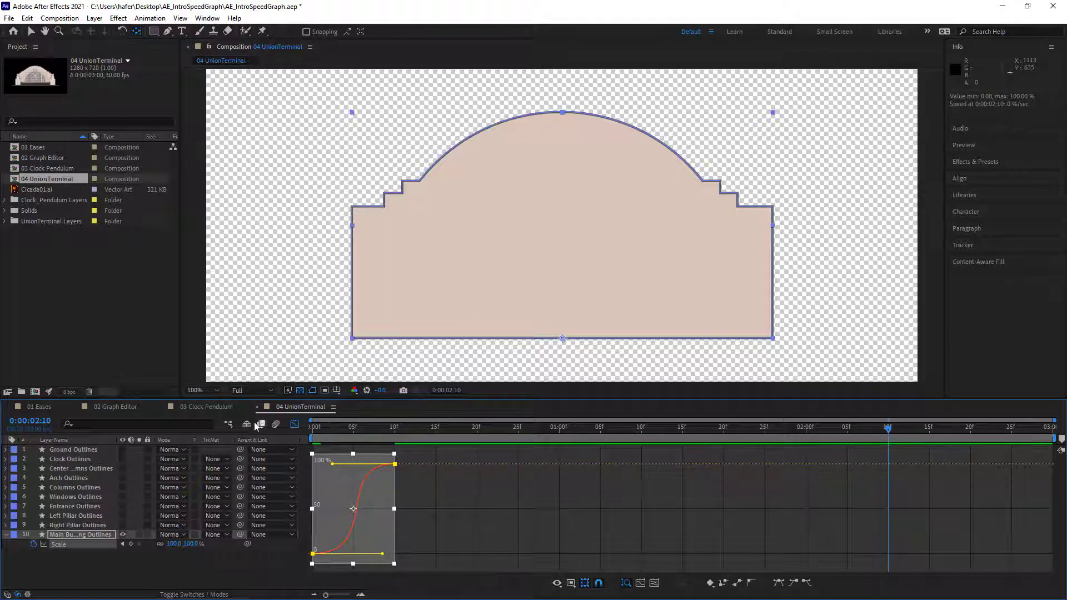
{"action": "left_click", "coordinate": [291, 426]}
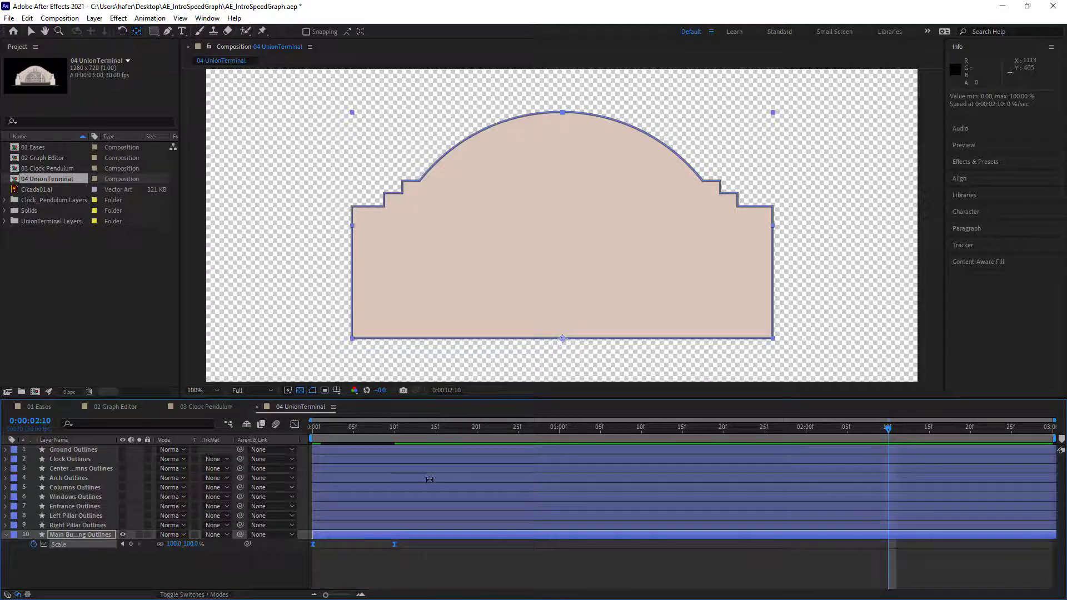
Add an overshoot keyframe of 110% Scale at frame 8 on Main Building Outlines and preview the bounce.
{"action": "left_click_drag", "start_coordinate": [414, 432], "coordinate": [380, 433]}
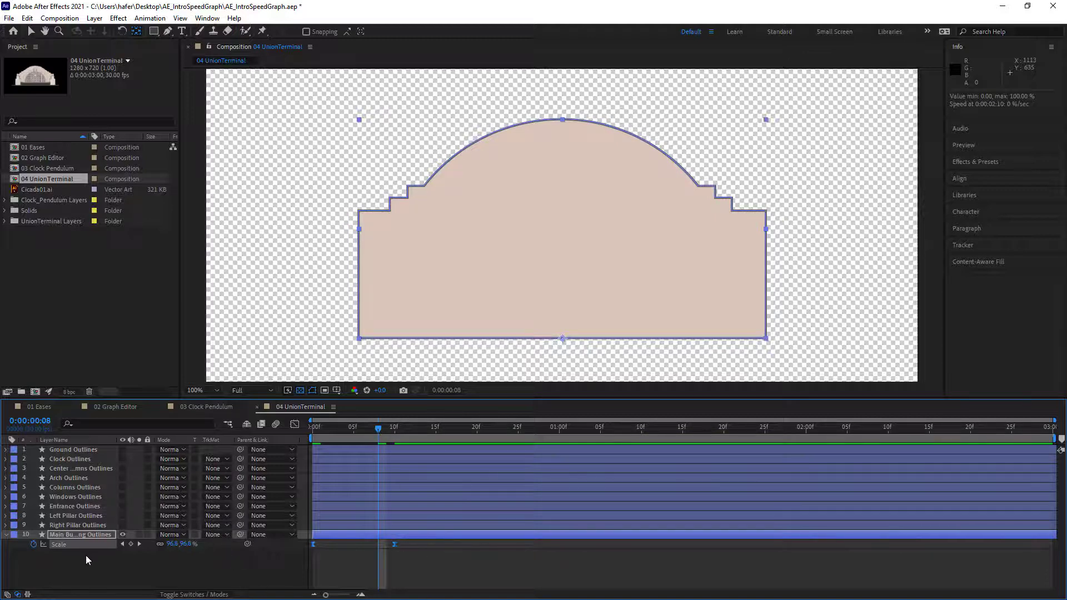
{"action": "left_click", "coordinate": [183, 544]}
{"action": "type", "text": "110"}
{"action": "key", "text": "Return"}
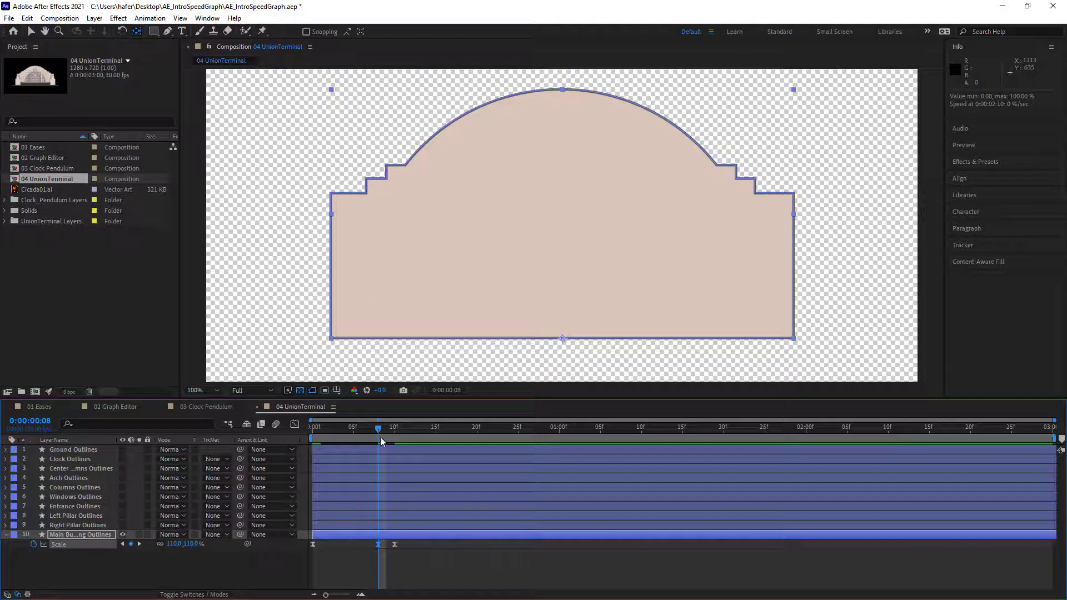
{"action": "left_click", "coordinate": [306, 434]}
{"action": "key", "text": "space"}
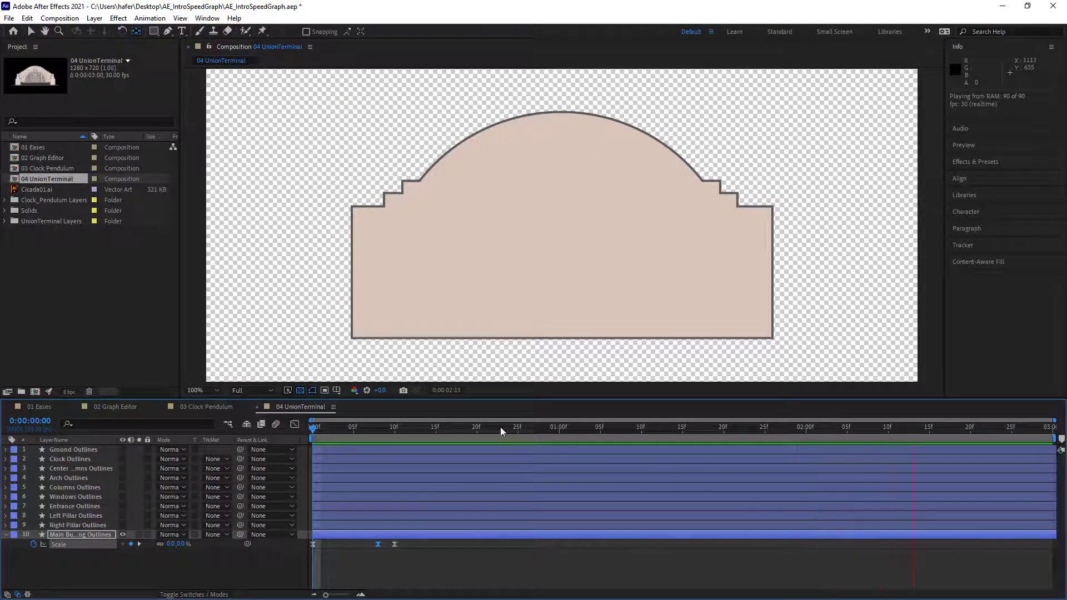
{"action": "key", "text": "space"}
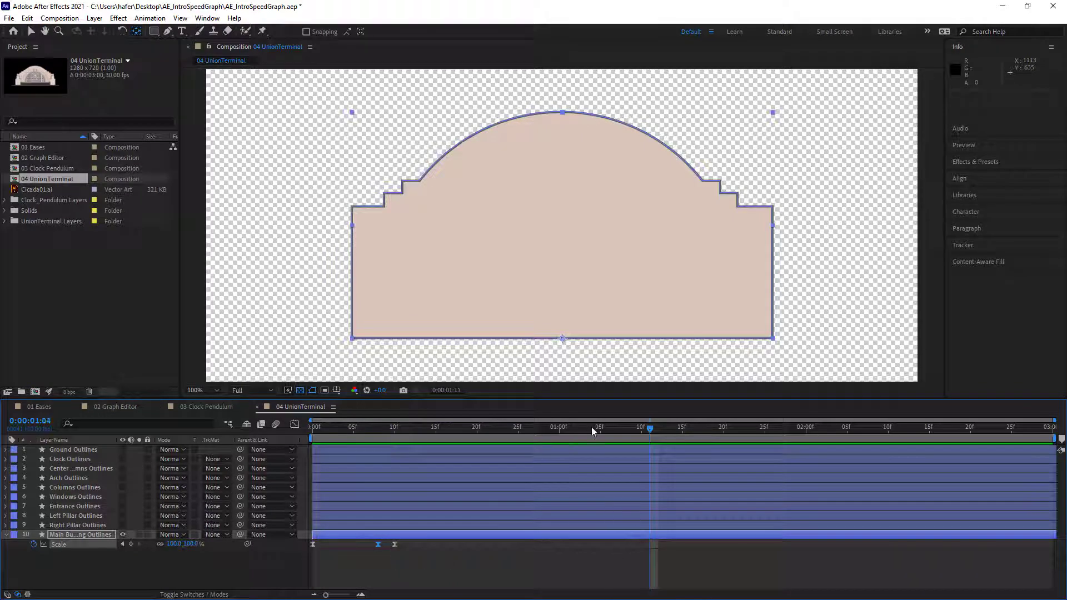
{"action": "key", "text": "Home"}
{"action": "key", "text": "space"}
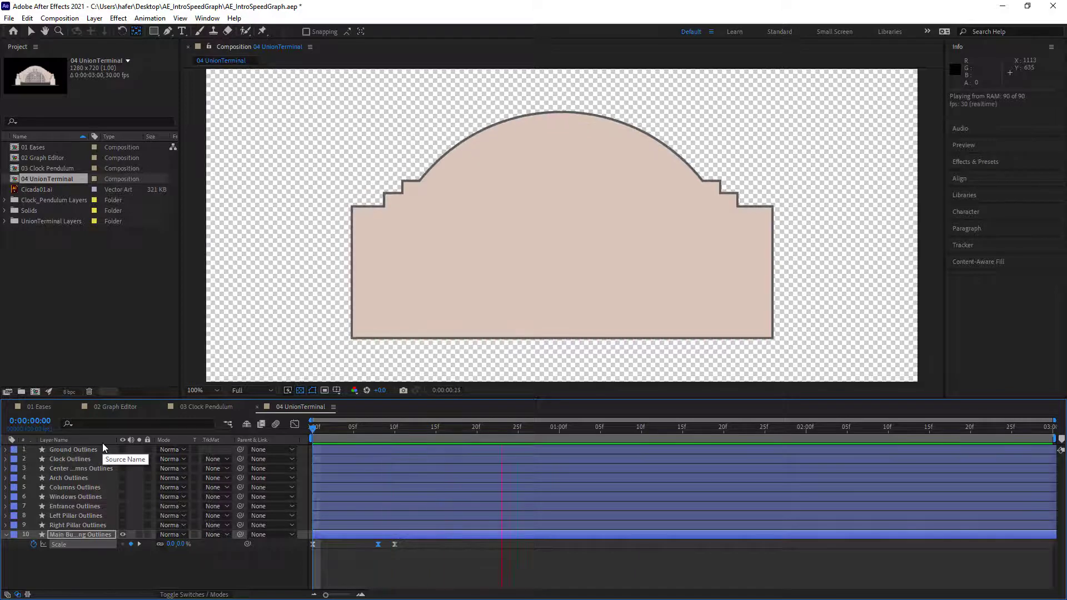
Return to frame 0 and copy all three Scale keyframes of Main Building Outlines.
{"action": "key", "text": "space"}
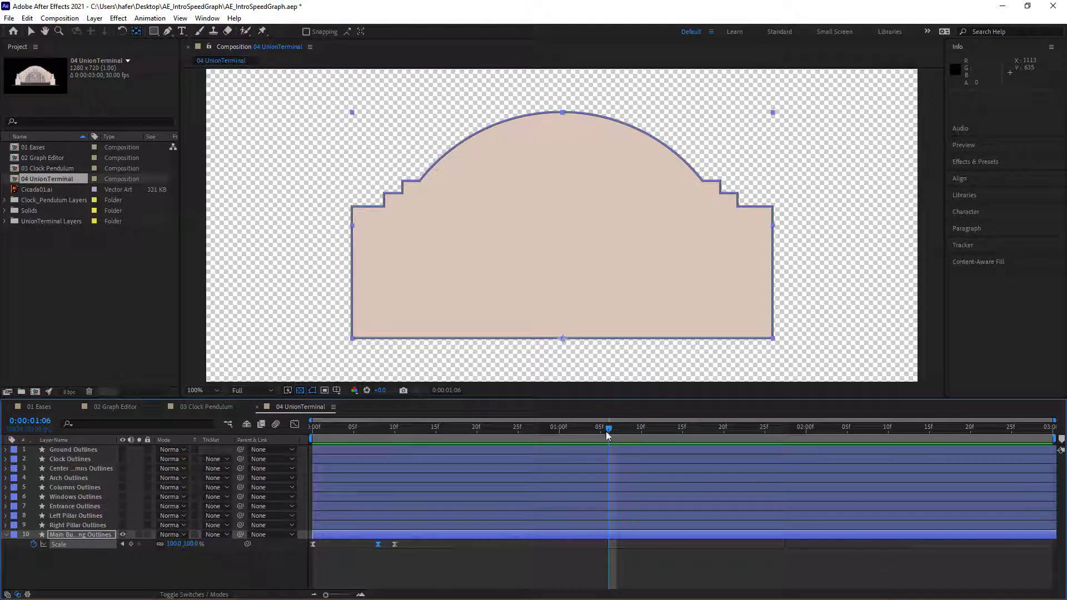
{"action": "left_click_drag", "start_coordinate": [608, 428], "coordinate": [284, 431]}
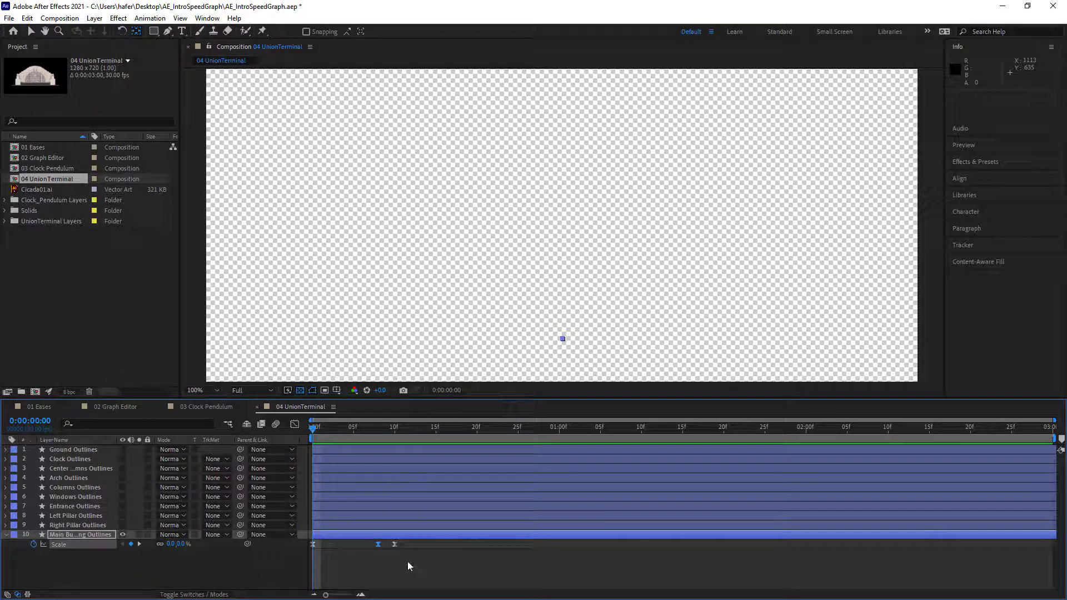
{"action": "left_click_drag", "start_coordinate": [419, 580], "coordinate": [310, 547]}
{"action": "key", "text": "ctrl+c"}
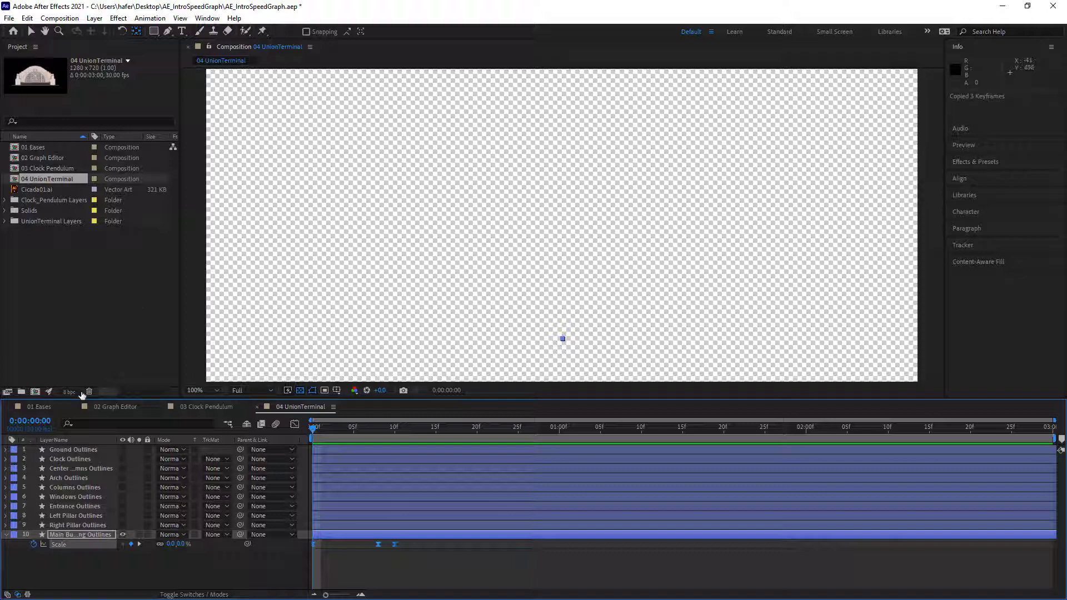
Paste the copied Scale keyframes onto the nine layers from Ground Outlines to Right Pillar Outlines at frame 0, then collapse their properties.
{"action": "left_click", "coordinate": [83, 451]}
{"action": "left_click", "coordinate": [70, 533], "text": "shift"}
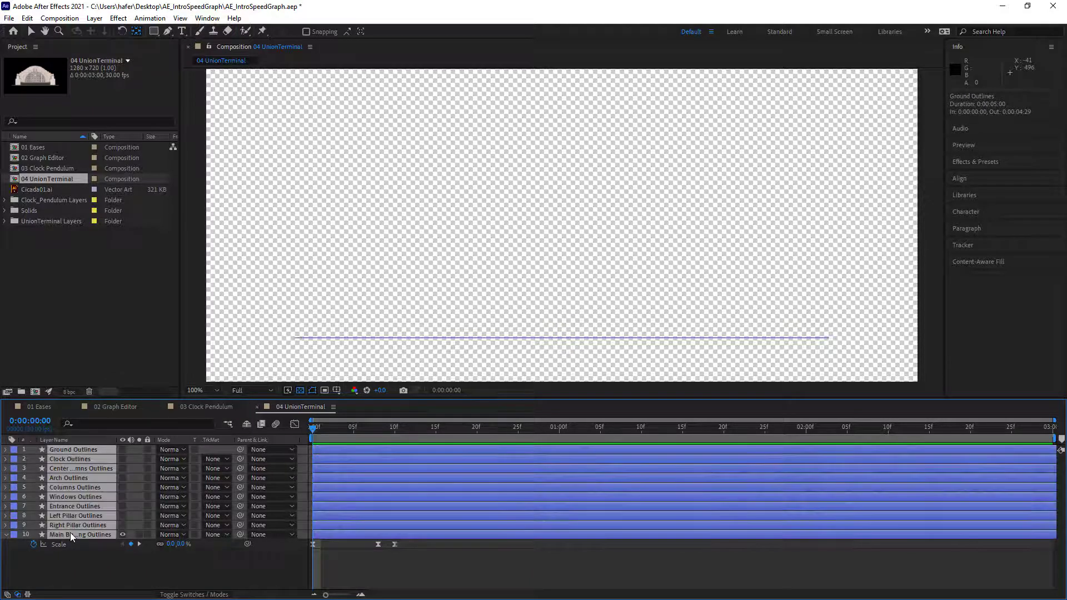
{"action": "left_click", "coordinate": [80, 553]}
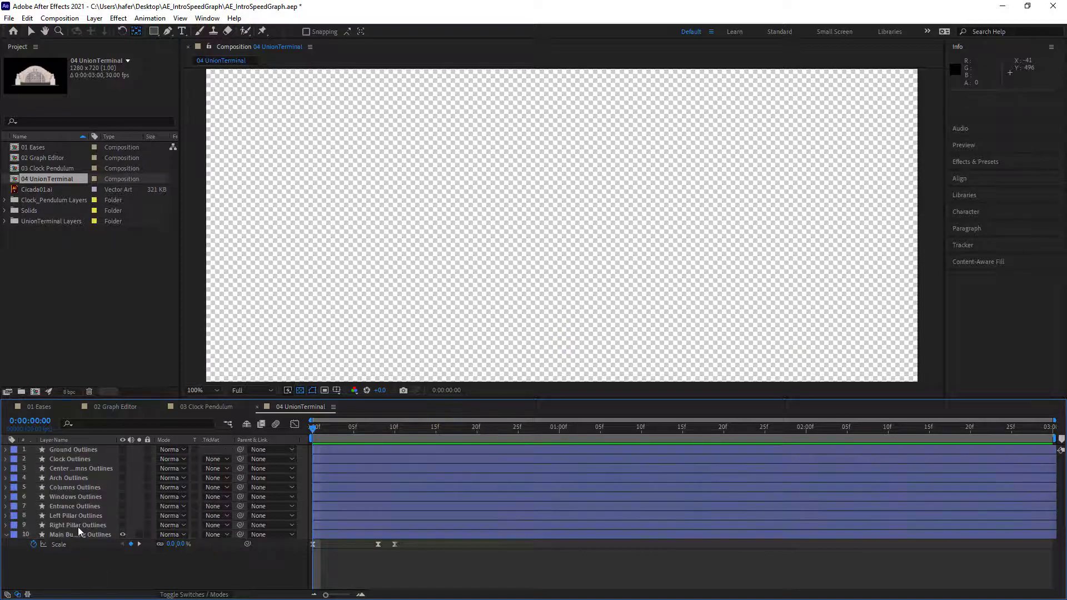
{"action": "left_click", "coordinate": [77, 526]}
{"action": "left_click", "coordinate": [77, 452], "text": "shift"}
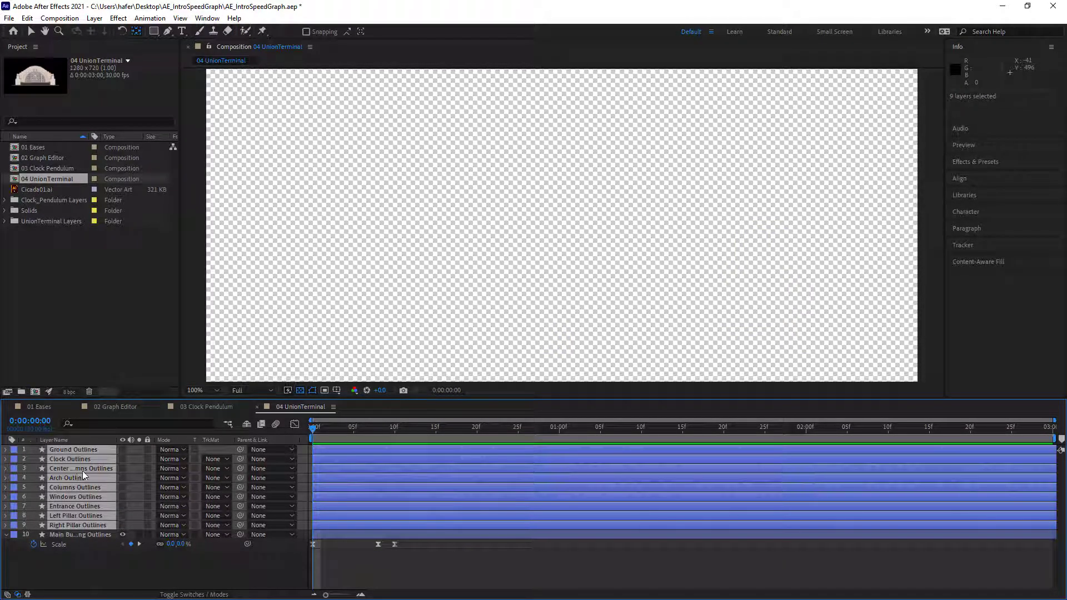
{"action": "key", "text": "s"}
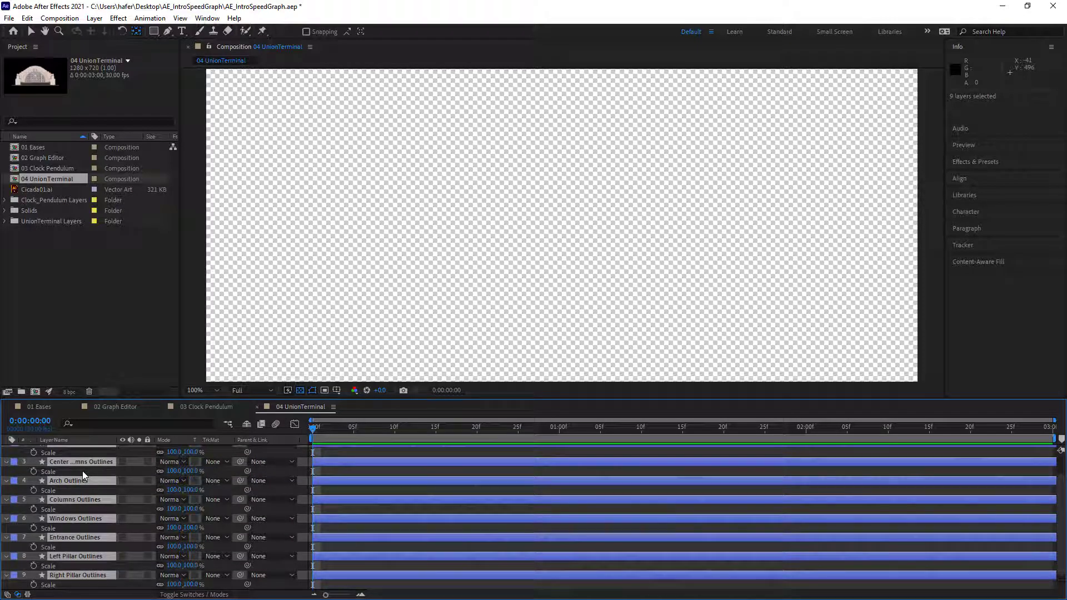
{"action": "key", "text": "ctrl+v"}
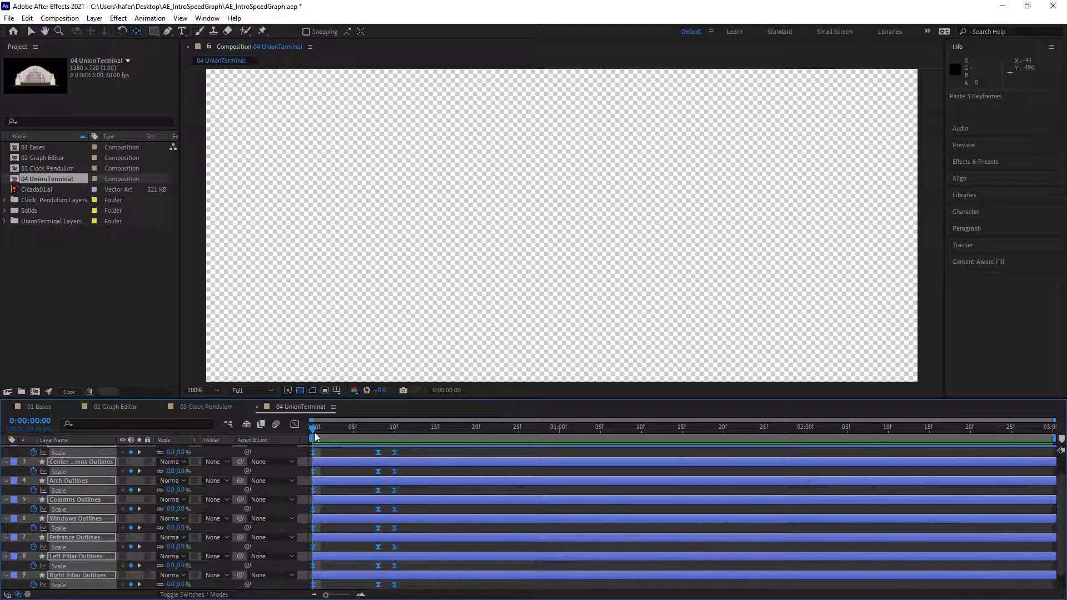
{"action": "key", "text": "space"}
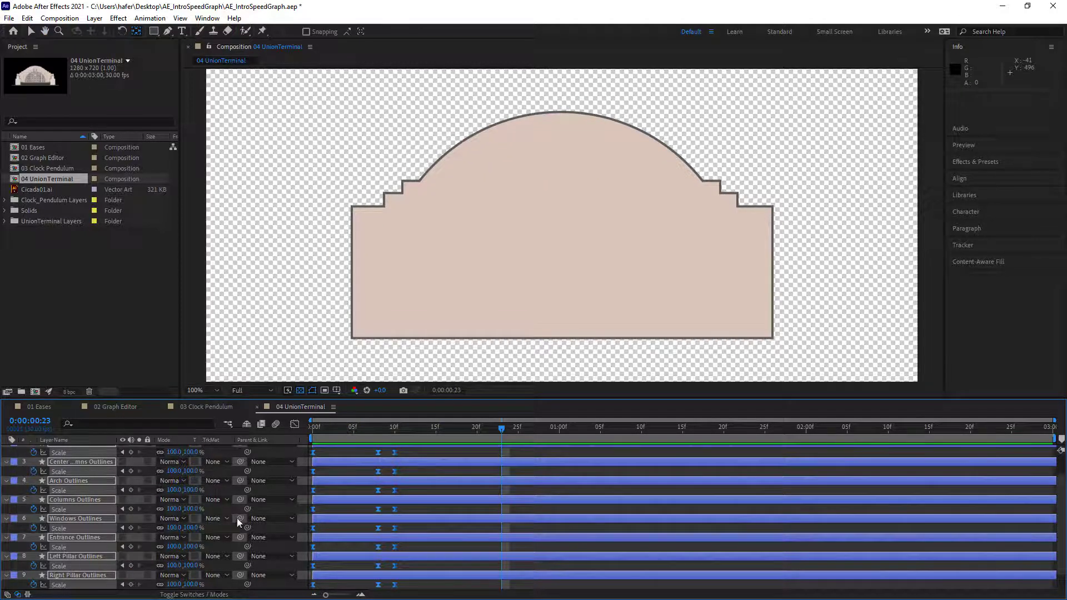
{"action": "key", "text": "s"}
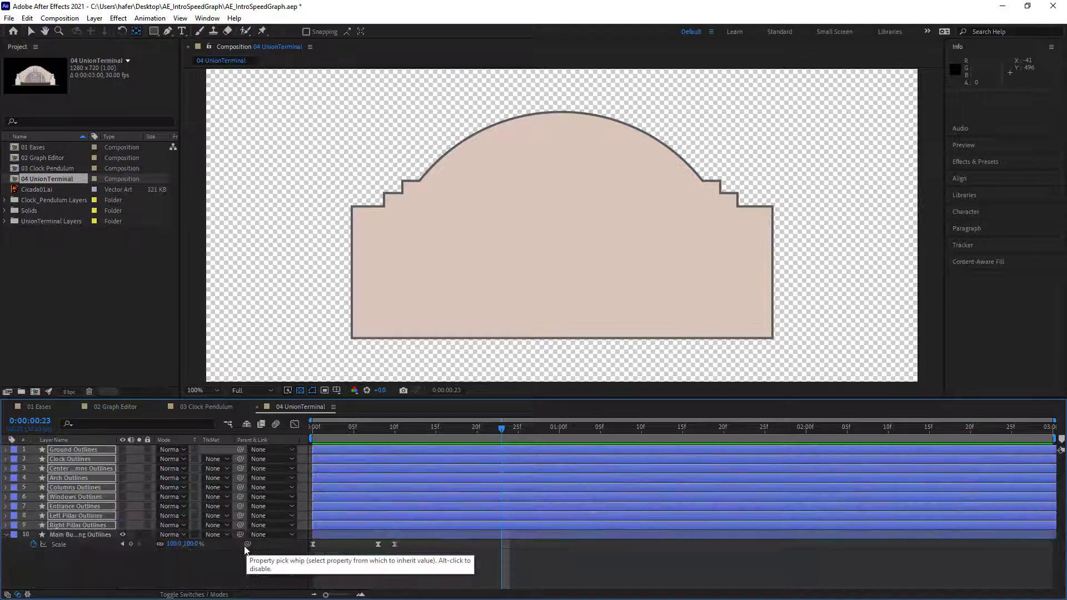
Make all the hidden layers visible and preview the whole building scaling in from the start.
{"action": "left_click", "coordinate": [128, 583]}
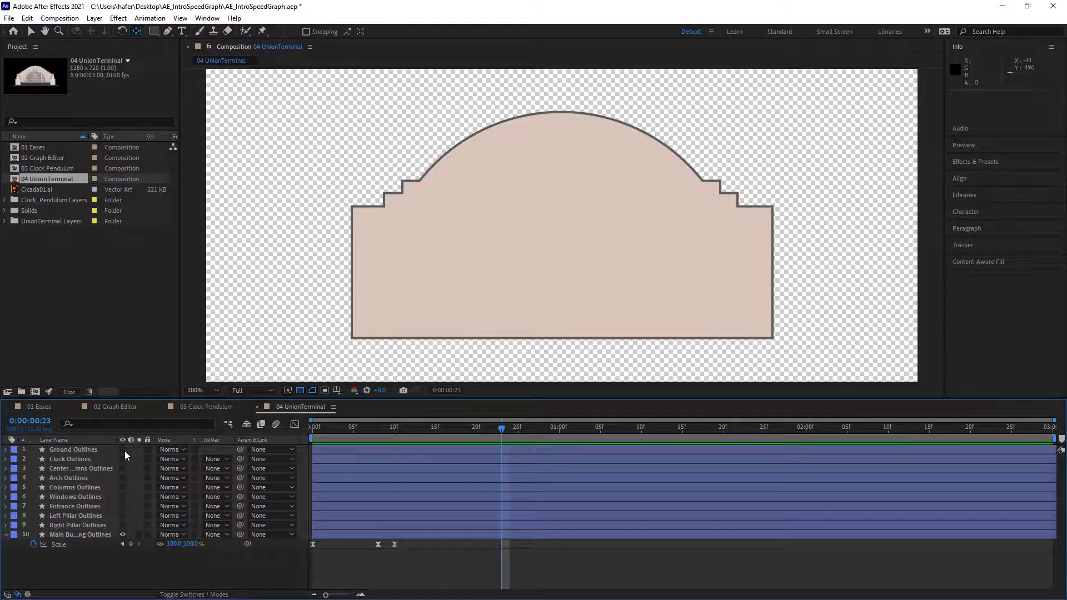
{"action": "left_click_drag", "start_coordinate": [128, 520], "coordinate": [128, 524]}
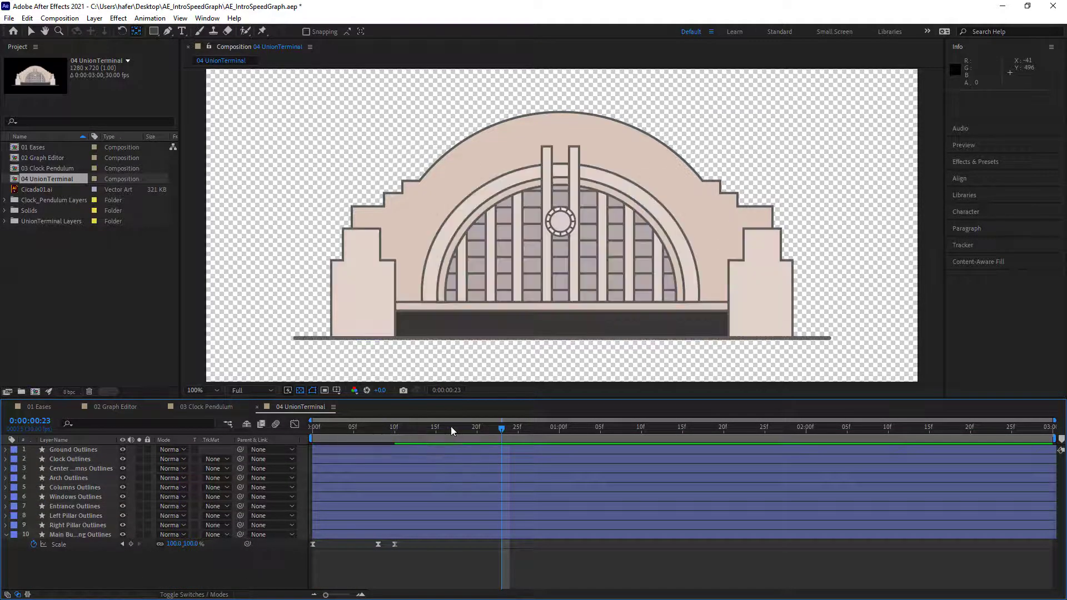
{"action": "left_click_drag", "start_coordinate": [448, 427], "coordinate": [189, 443]}
{"action": "key", "text": "space"}
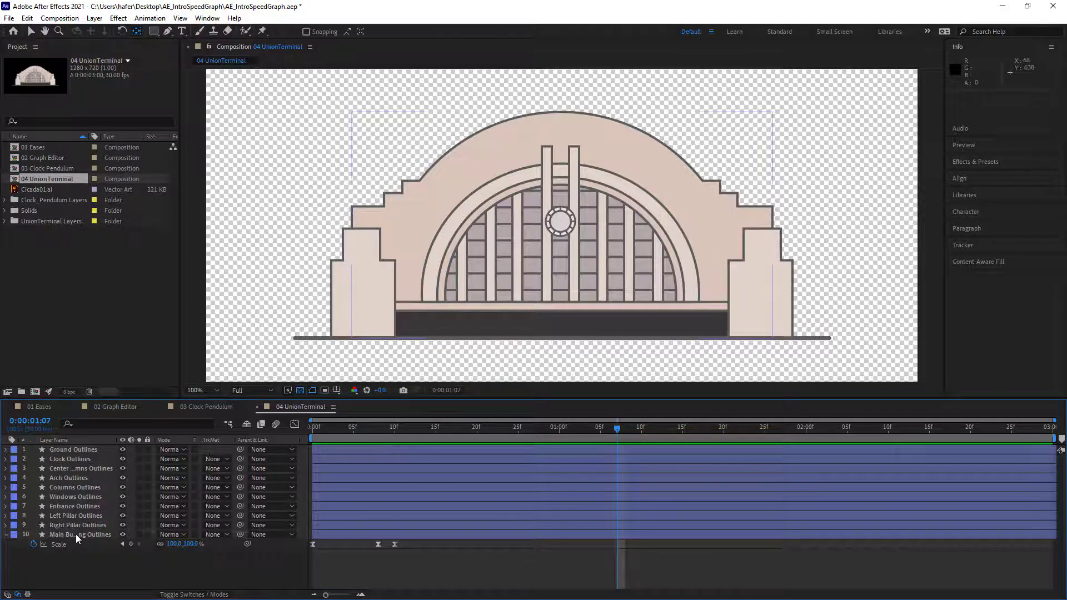
Hide every layer except Main Building, Left Pillar and Right Pillar Outlines, and preview the remaining animation.
{"action": "left_click", "coordinate": [89, 517]}
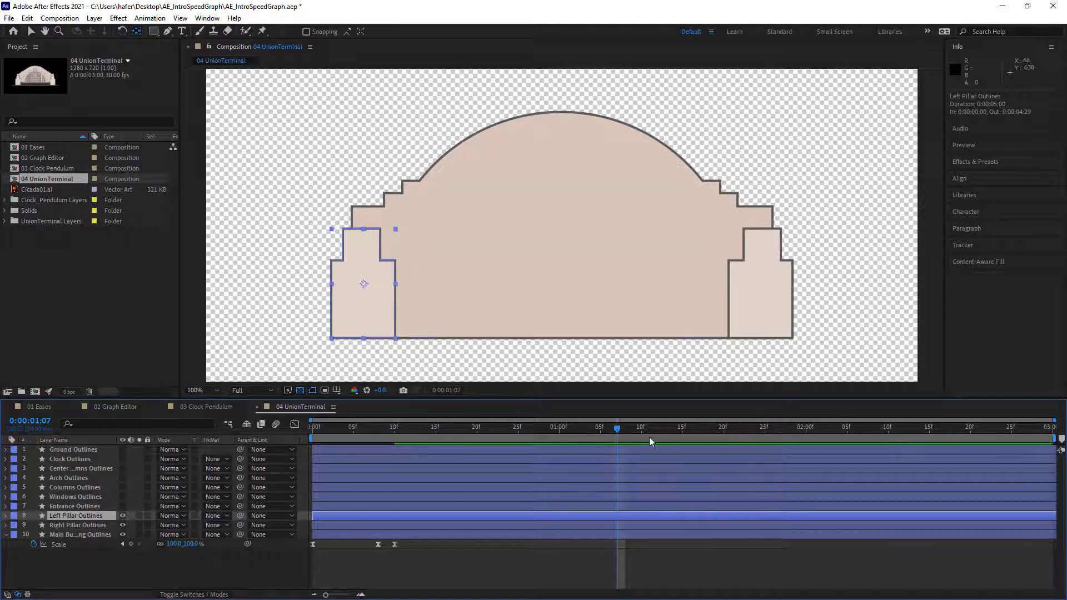
{"action": "key", "text": "space"}
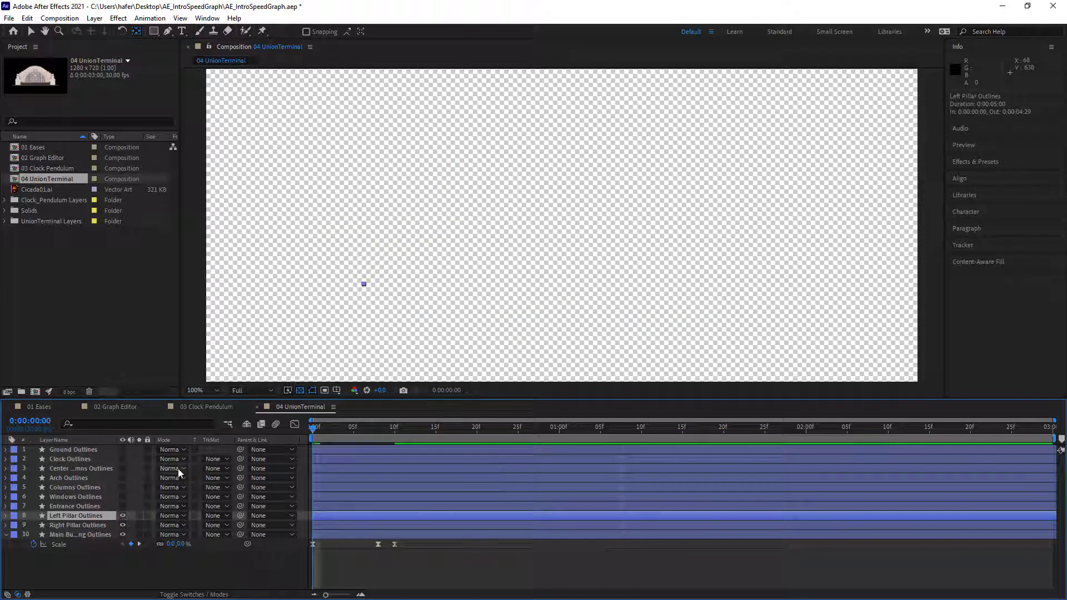
{"action": "key", "text": "space"}
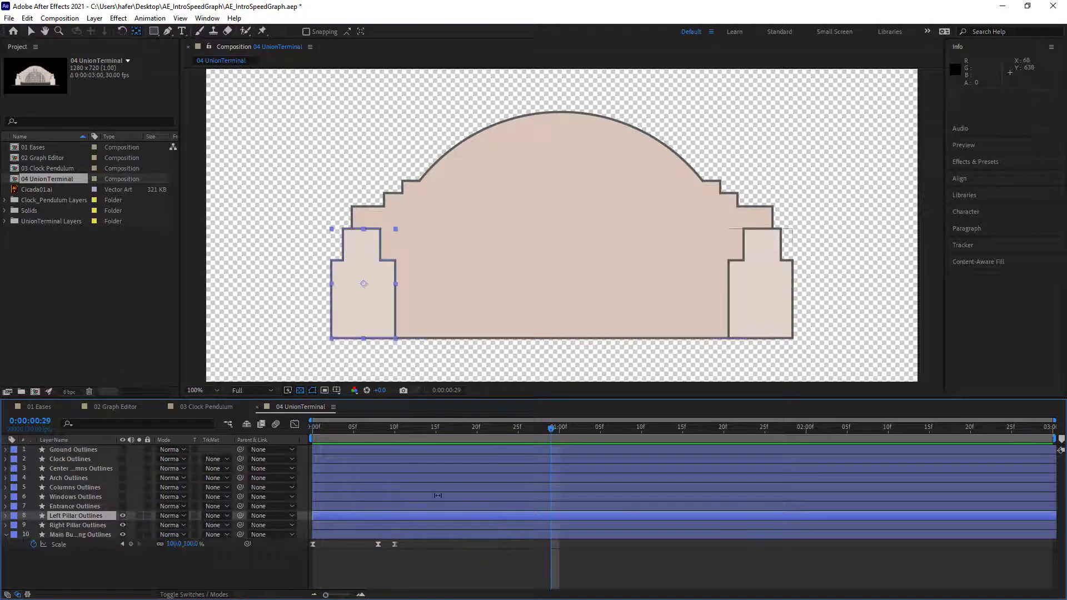
Shift Left Pillar and Right Pillar Outlines in time so both layers start at frame 3, and preview the delay.
{"action": "left_click_drag", "start_coordinate": [552, 434], "coordinate": [403, 448]}
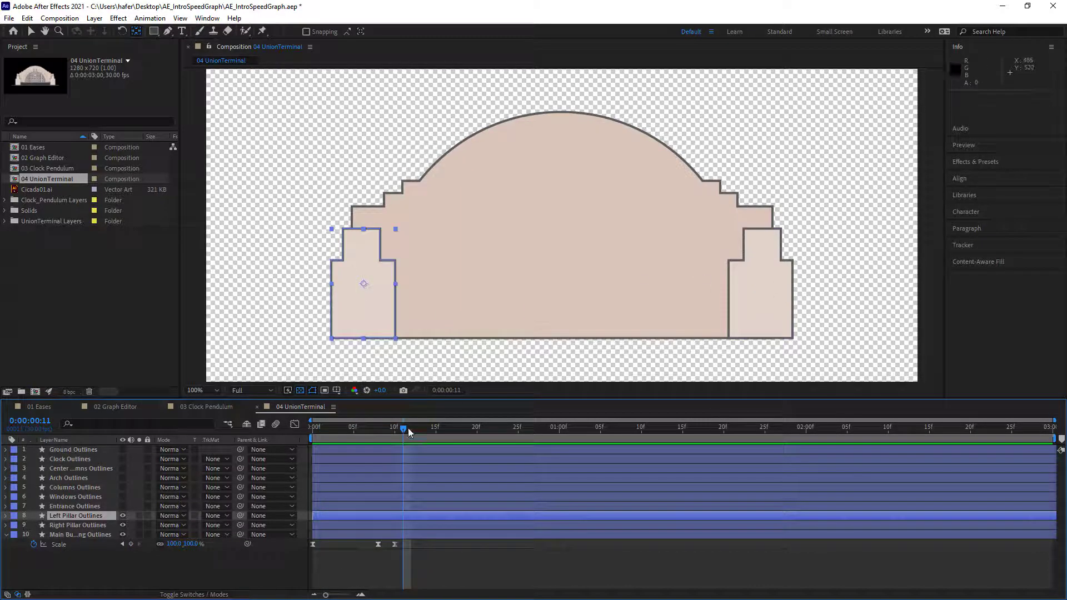
{"action": "left_click_drag", "start_coordinate": [404, 432], "coordinate": [275, 441]}
{"action": "left_click_drag", "start_coordinate": [329, 433], "coordinate": [337, 433]}
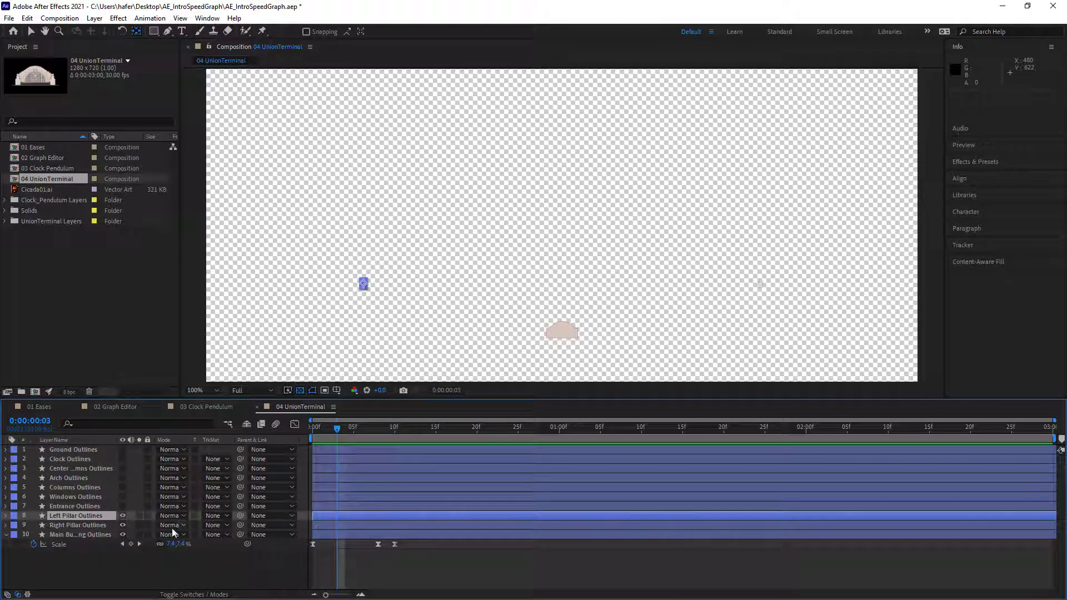
{"action": "left_click", "coordinate": [78, 526]}
{"action": "left_click", "coordinate": [88, 515], "text": "shift"}
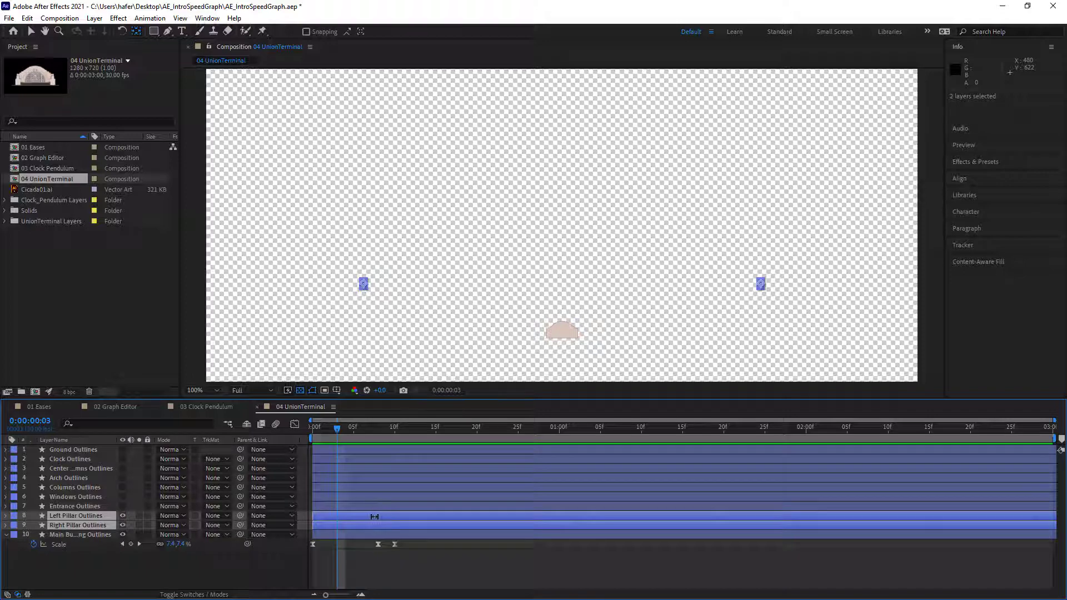
{"action": "left_click_drag", "start_coordinate": [375, 517], "coordinate": [386, 516]}
{"action": "key", "text": "ctrl+z"}
{"action": "key", "text": "v"}
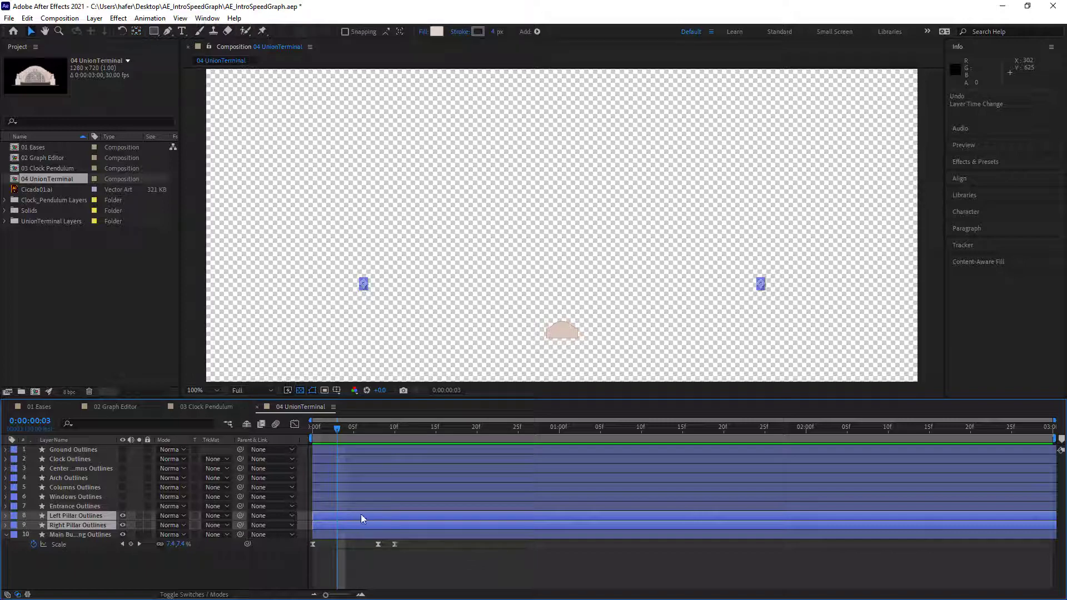
{"action": "left_click_drag", "start_coordinate": [361, 515], "coordinate": [387, 512]}
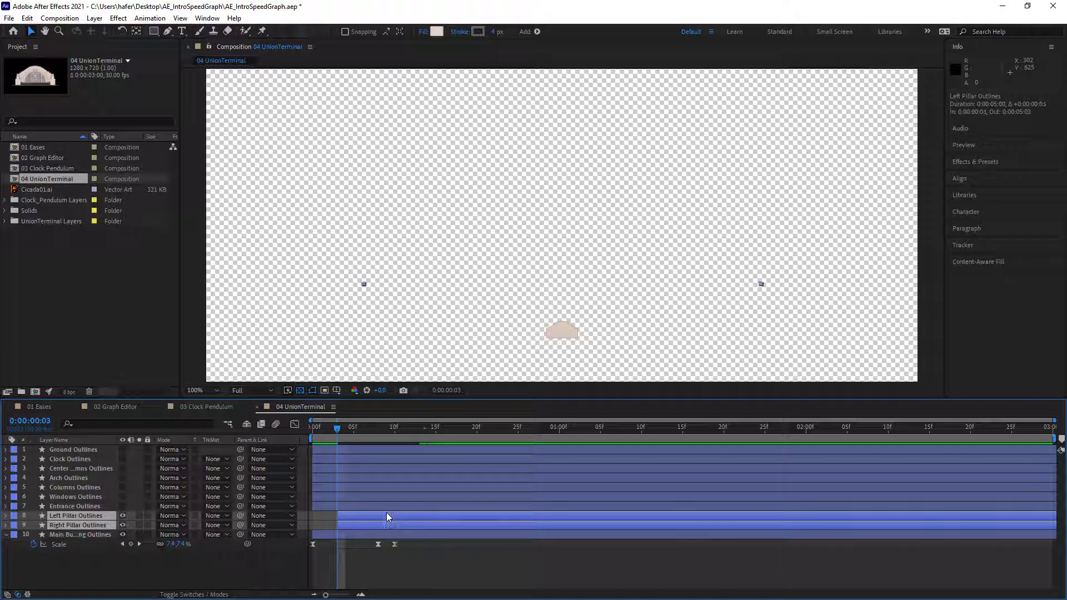
{"action": "key", "text": "Home"}
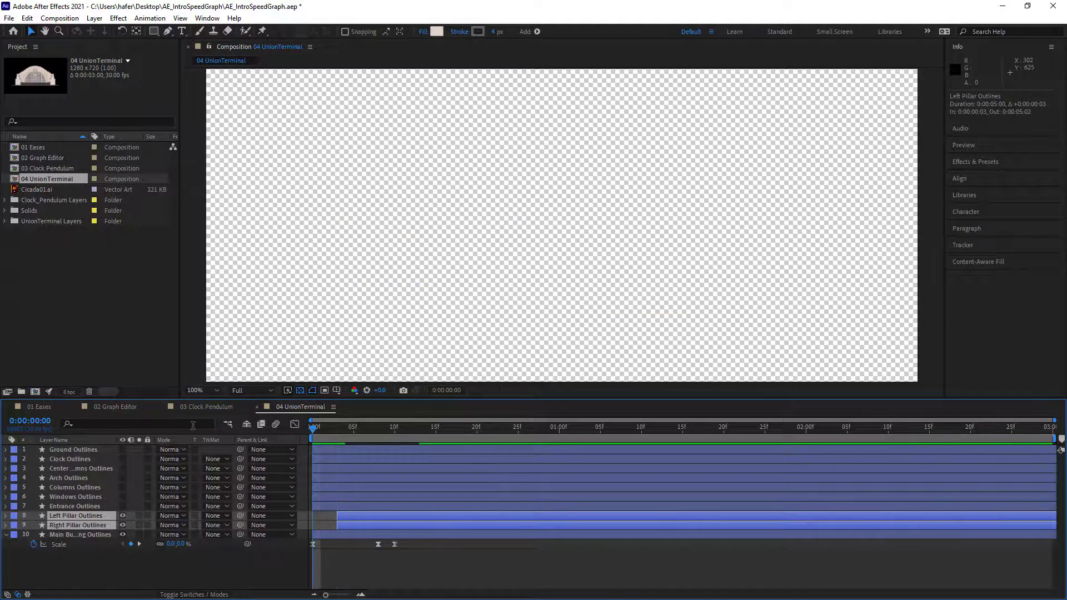
{"action": "key", "text": "space"}
{"action": "key", "text": "space"}
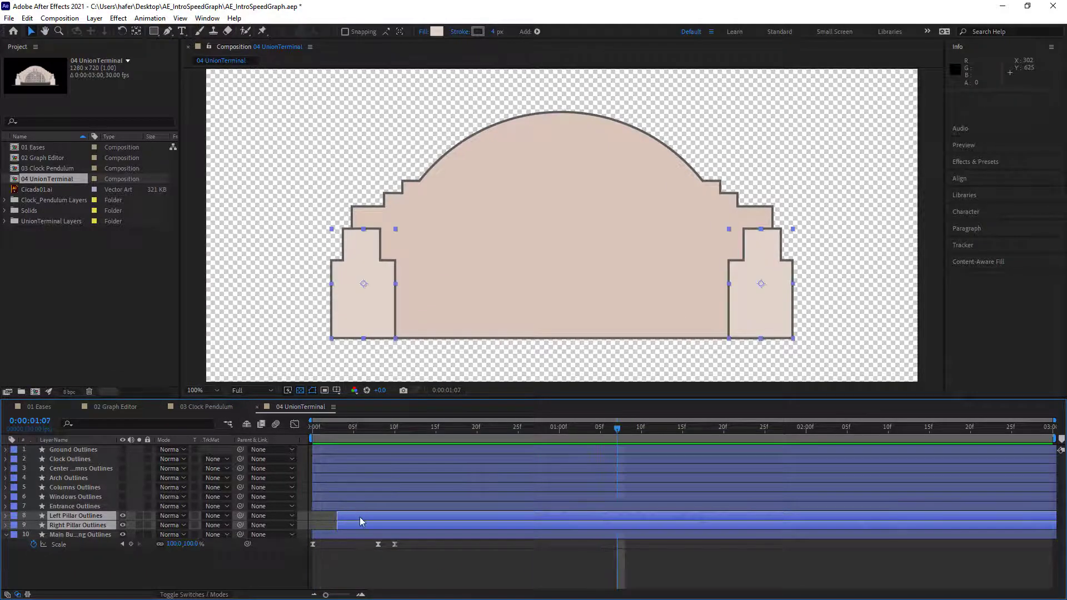
Delay both pillar layers by one more frame so they start at frame 4.
{"action": "left_click_drag", "start_coordinate": [363, 519], "coordinate": [368, 518]}
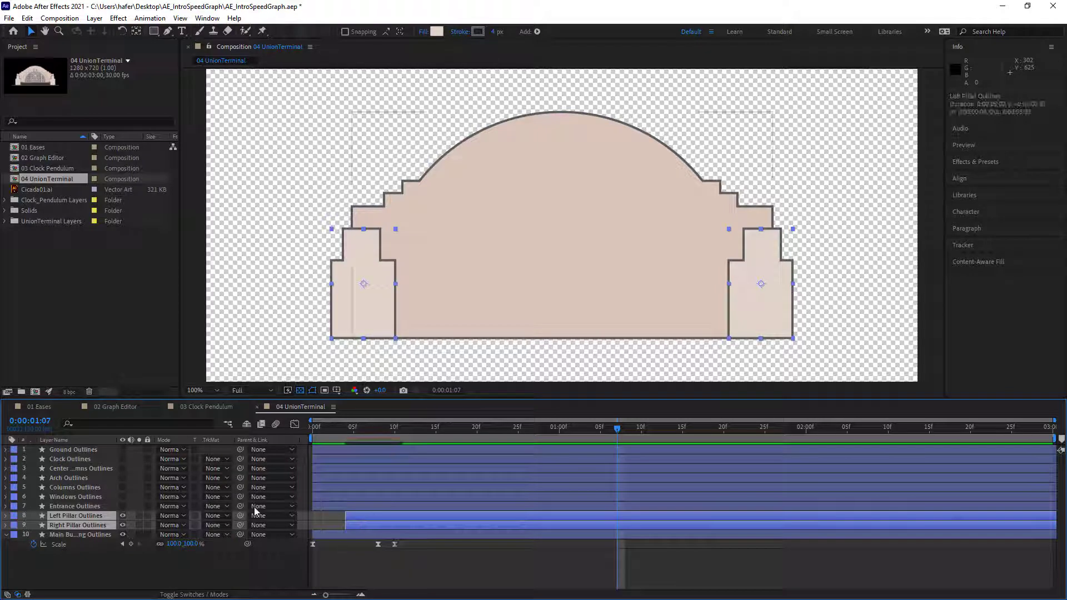
{"action": "left_click", "coordinate": [337, 528]}
{"action": "left_click_drag", "start_coordinate": [373, 518], "coordinate": [374, 519]}
Shift only Right Pillar Outlines to start at frame 8, and preview the staggered pillars.
{"action": "left_click", "coordinate": [99, 500]}
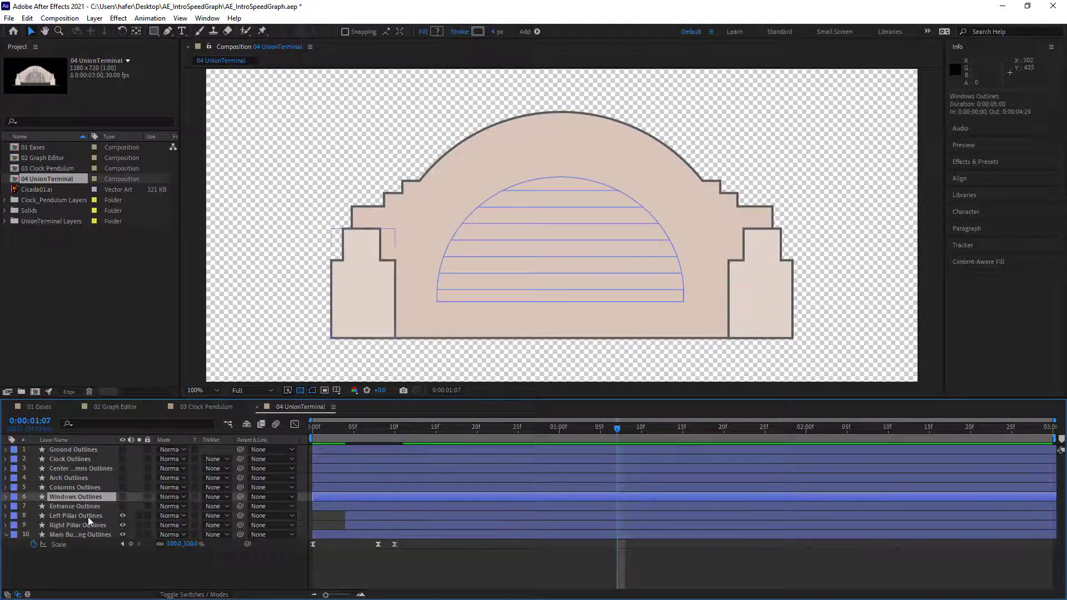
{"action": "left_click", "coordinate": [88, 517]}
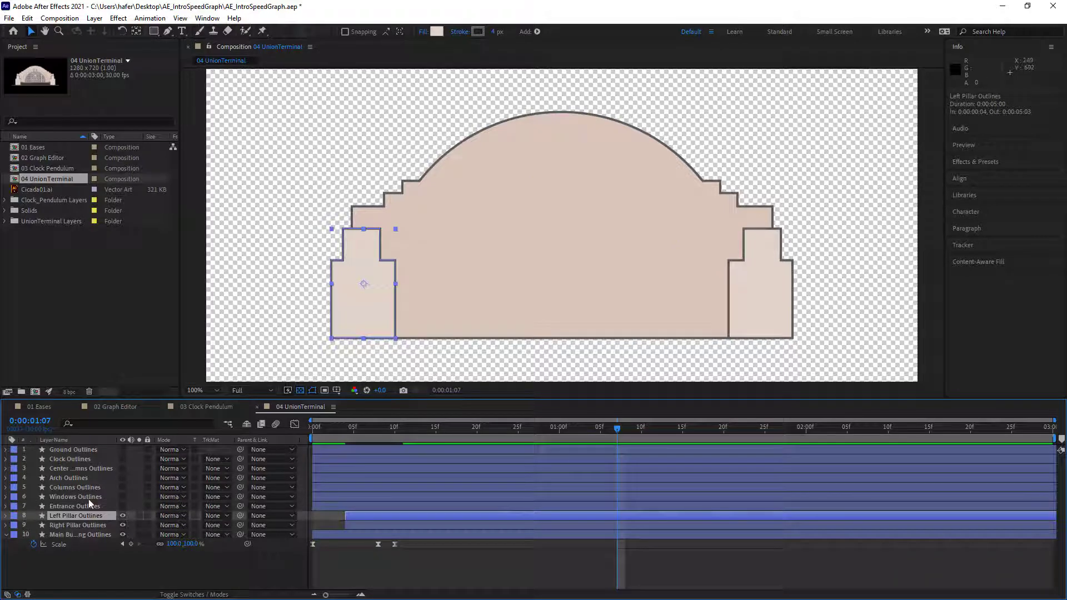
{"action": "left_click", "coordinate": [76, 525]}
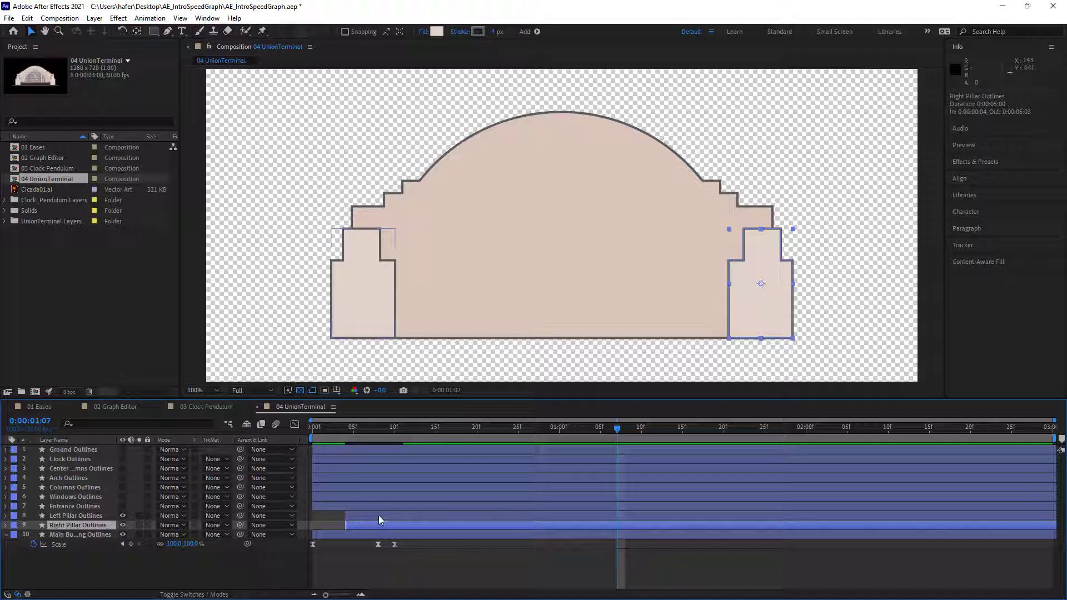
{"action": "left_click_drag", "start_coordinate": [376, 525], "coordinate": [406, 525]}
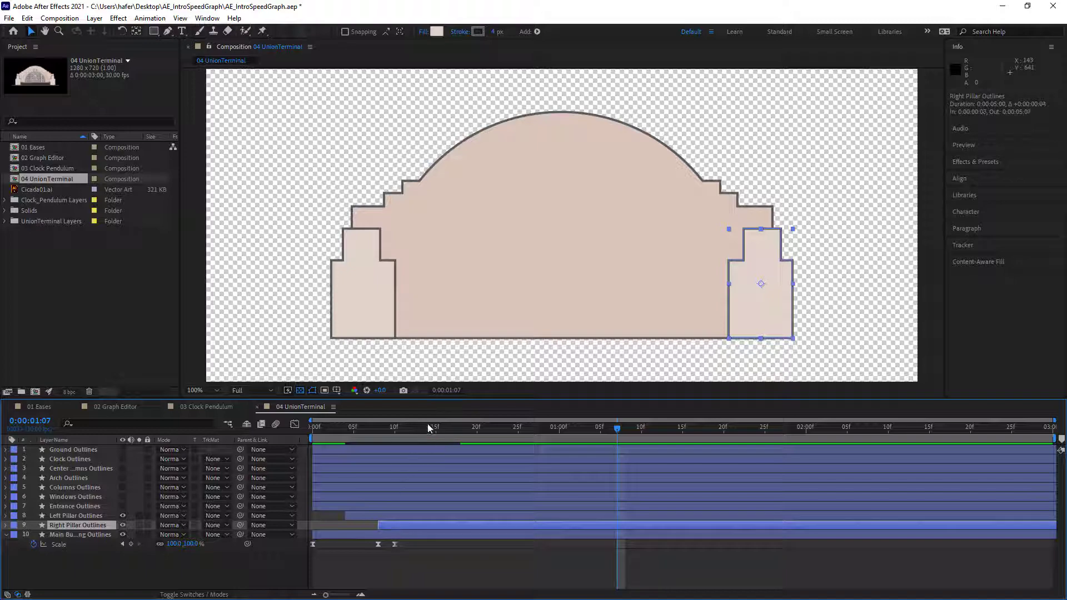
{"action": "key", "text": "space"}
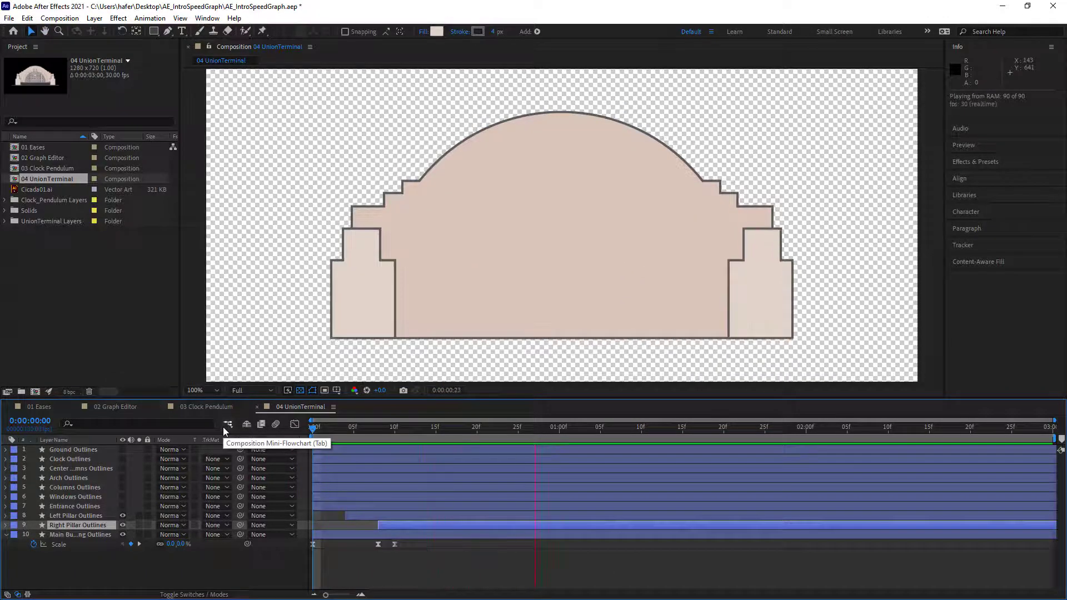
{"action": "key", "text": "space"}
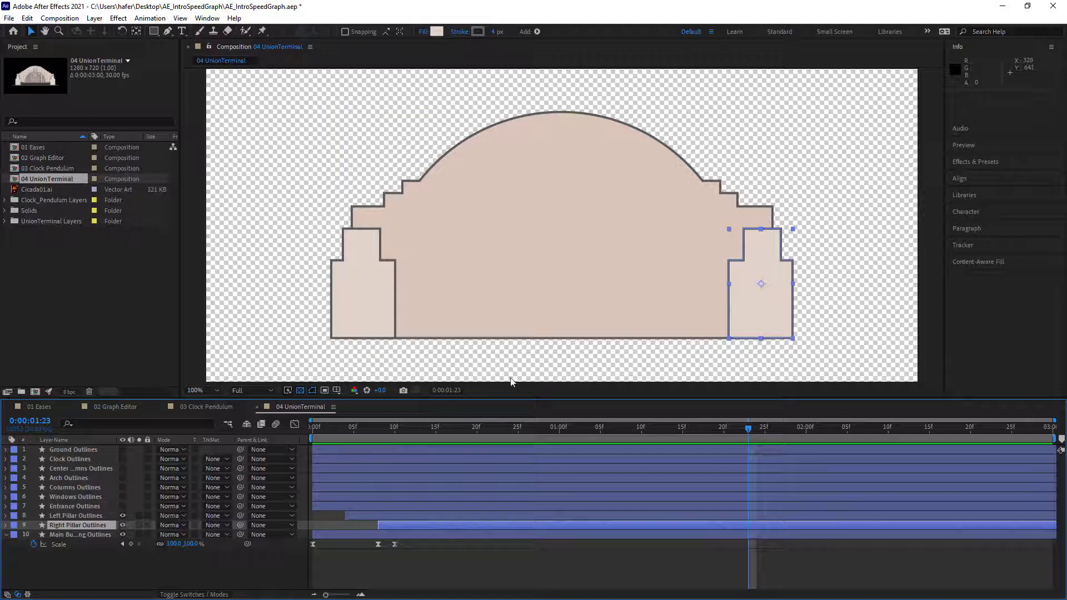
Move the anchor points of the right and left pillars to their outer bottom corners with the Pan Behind tool.
{"action": "left_click", "coordinate": [74, 517]}
{"action": "left_click", "coordinate": [78, 524]}
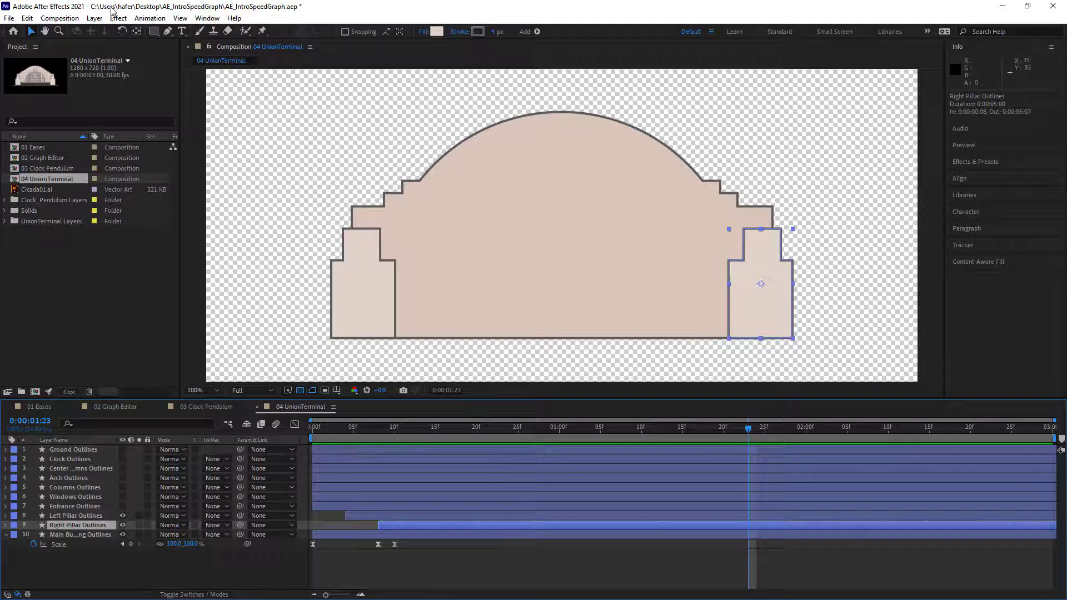
{"action": "left_click", "coordinate": [135, 32]}
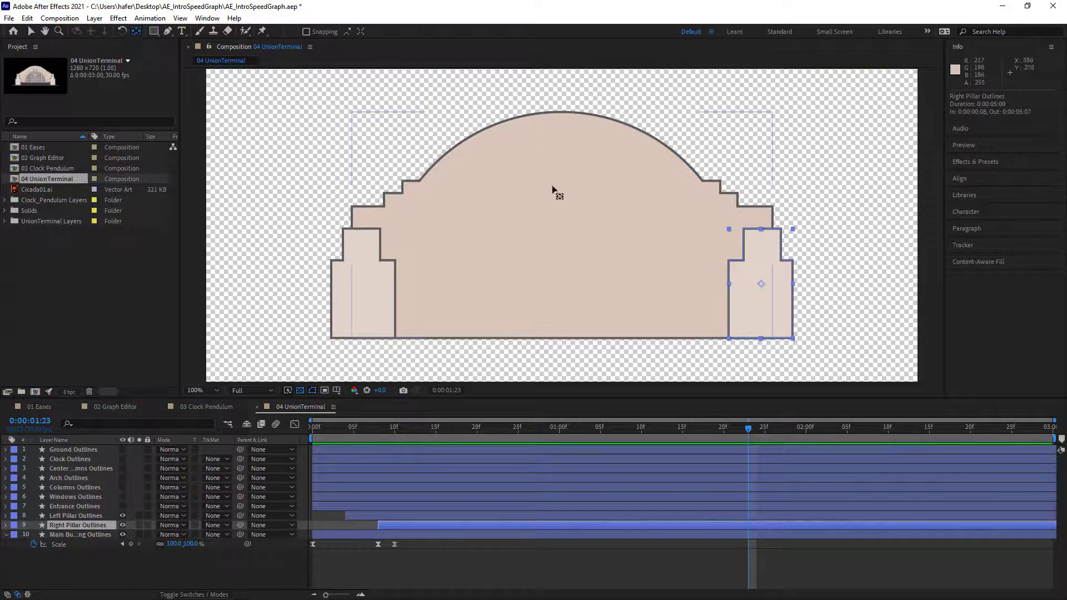
{"action": "left_click_drag", "start_coordinate": [762, 285], "coordinate": [794, 339]}
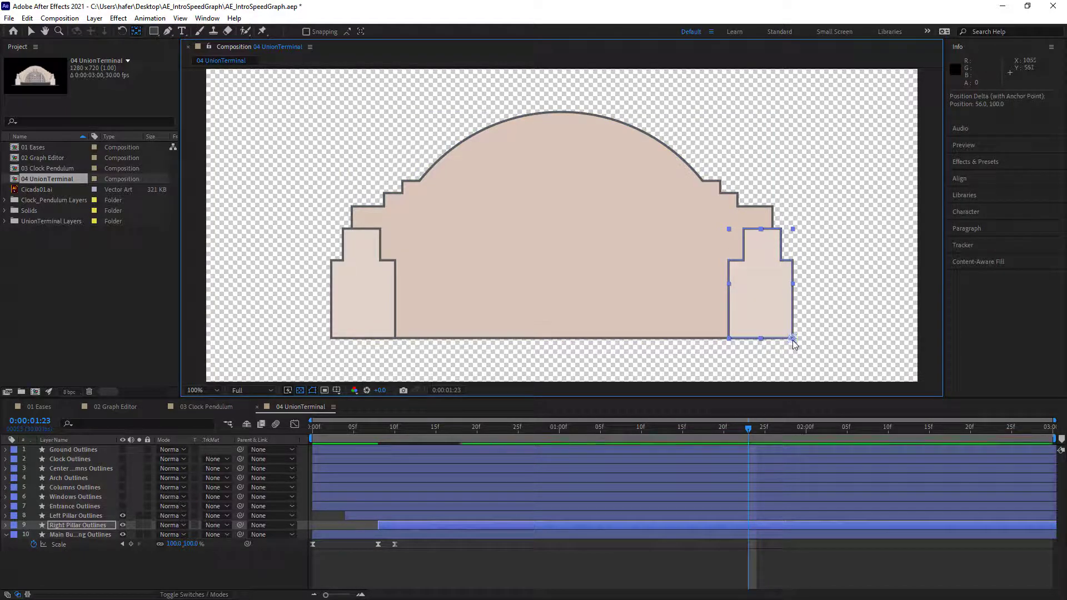
{"action": "left_click", "coordinate": [86, 516]}
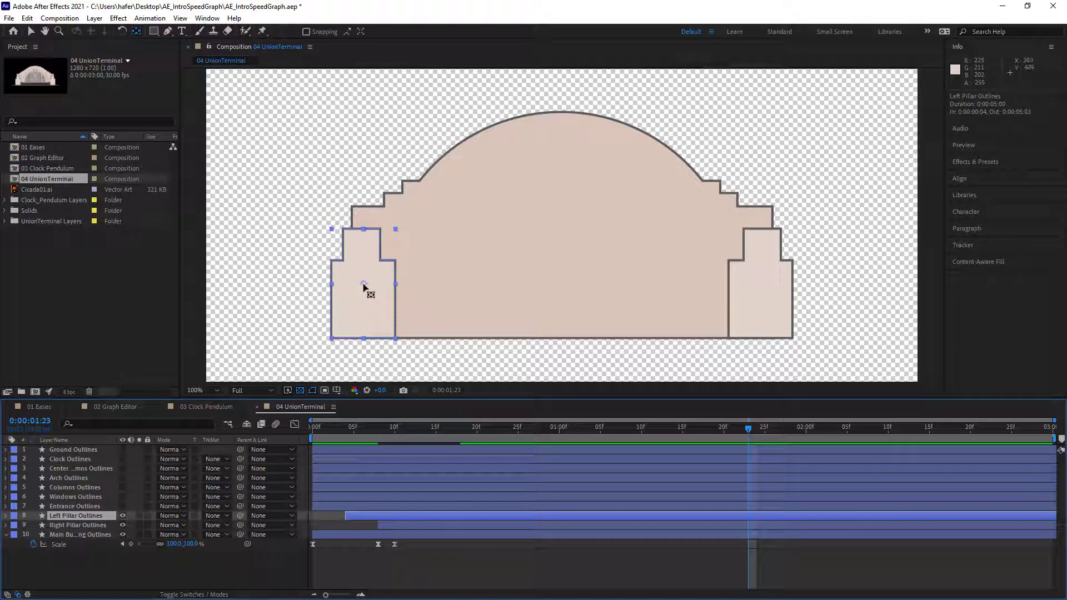
{"action": "left_click_drag", "start_coordinate": [365, 285], "coordinate": [329, 345]}
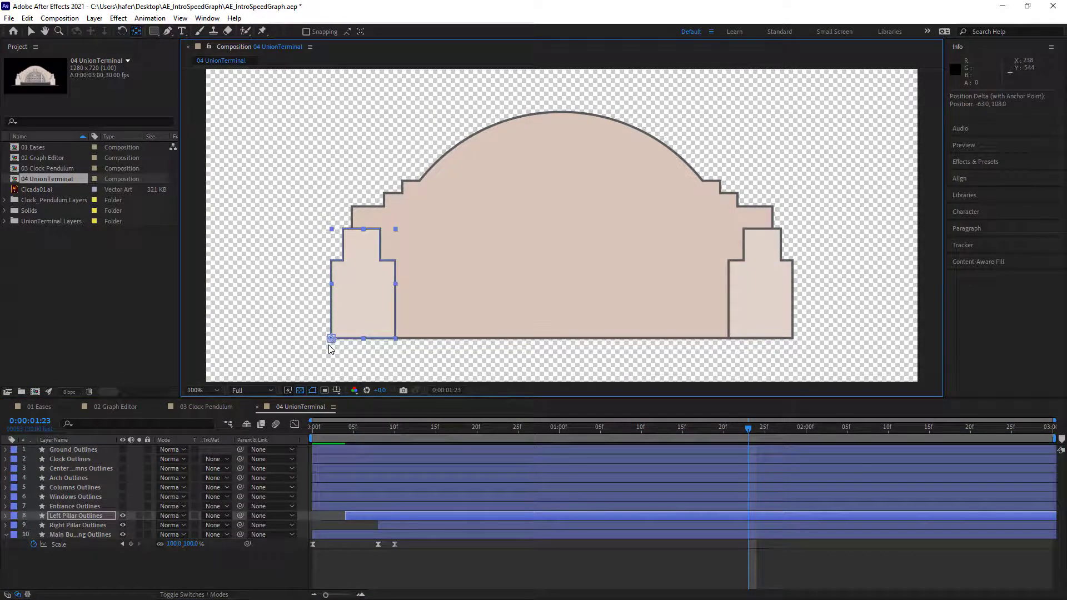
Preview the animation from the start to check how both pillars scale in from their outer bottom corners.
{"action": "left_click_drag", "start_coordinate": [647, 427], "coordinate": [265, 449]}
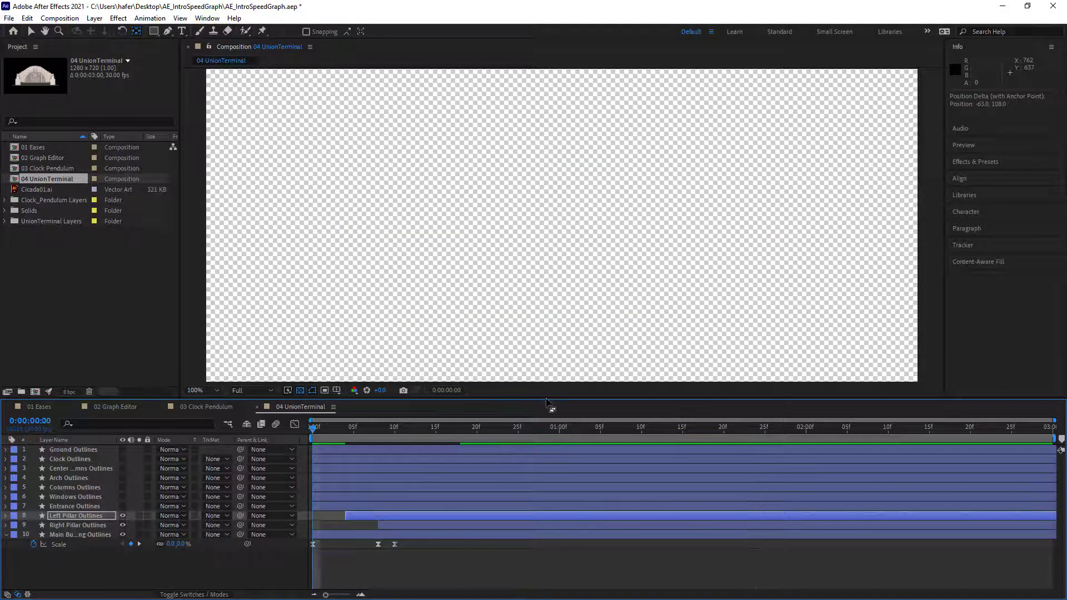
{"action": "key", "text": "space"}
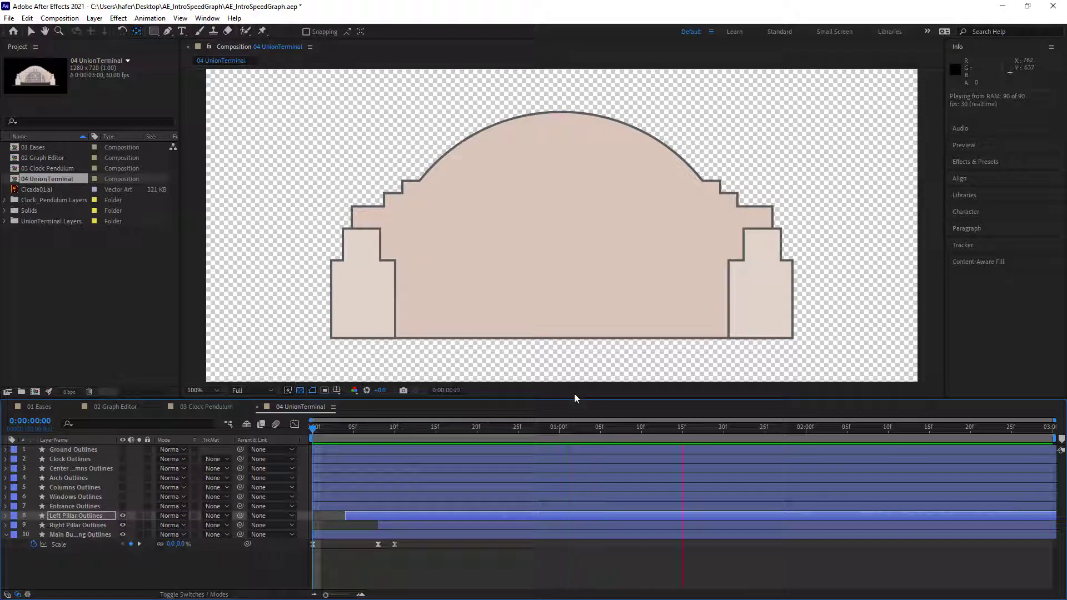
{"action": "key", "text": "space"}
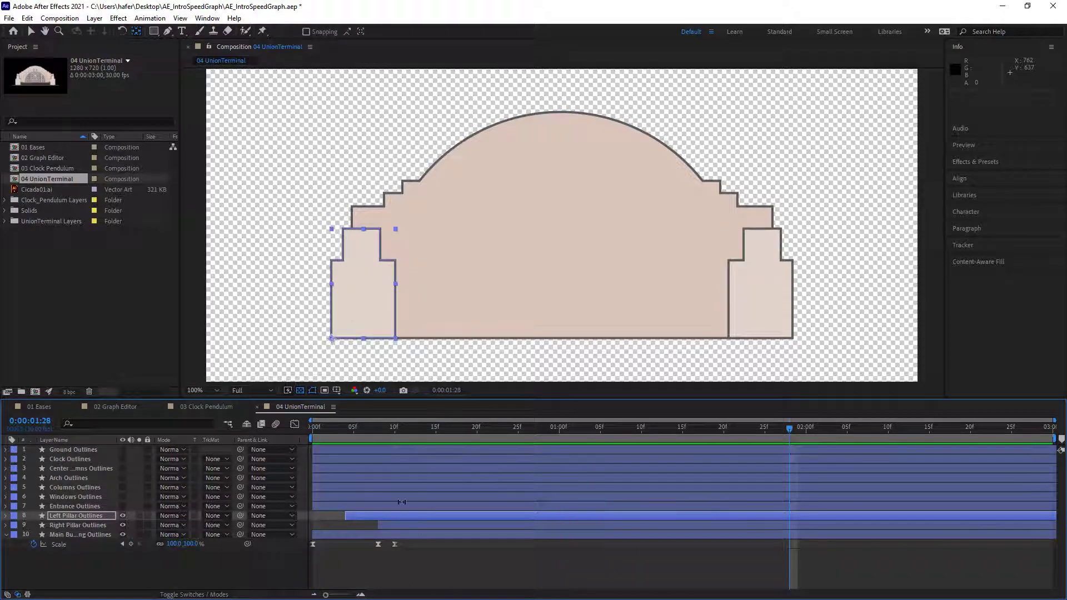
{"action": "key", "text": "space"}
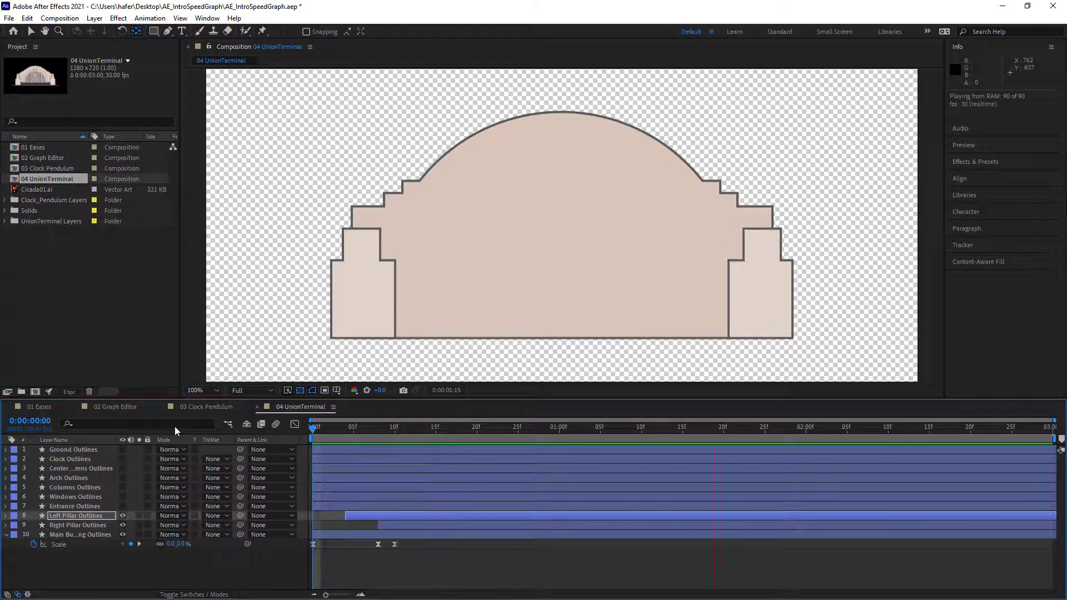
{"action": "key", "text": "space"}
{"action": "left_click_drag", "start_coordinate": [325, 435], "coordinate": [470, 442]}
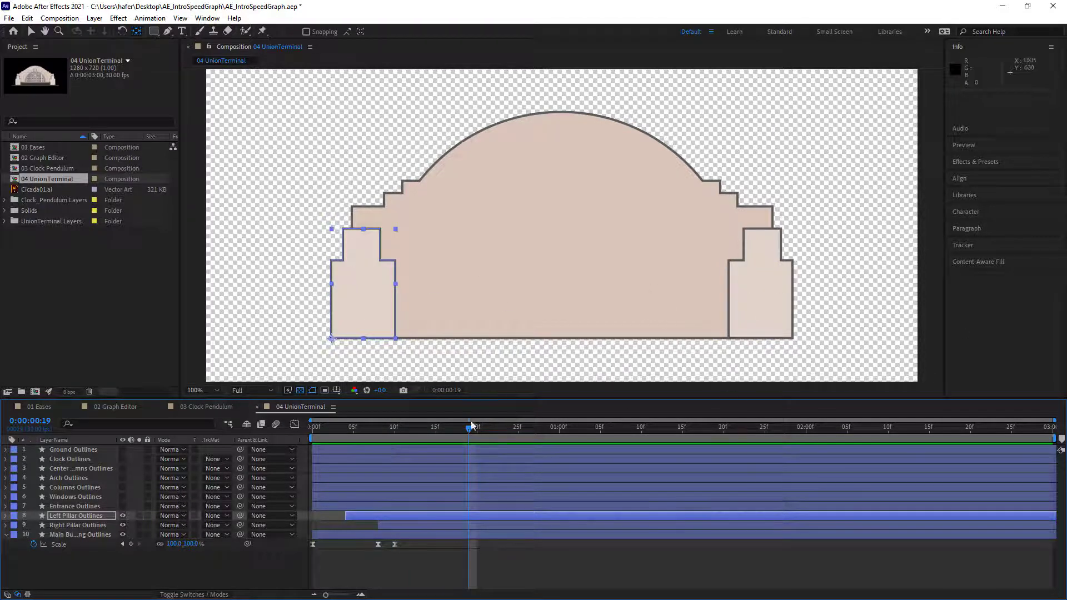
{"action": "left_click_drag", "start_coordinate": [477, 425], "coordinate": [311, 447]}
Turn on visibility for the Entrance, Windows, Columns, Arch, Center Columns, Clock and Ground Outlines layers.
{"action": "left_click", "coordinate": [74, 509]}
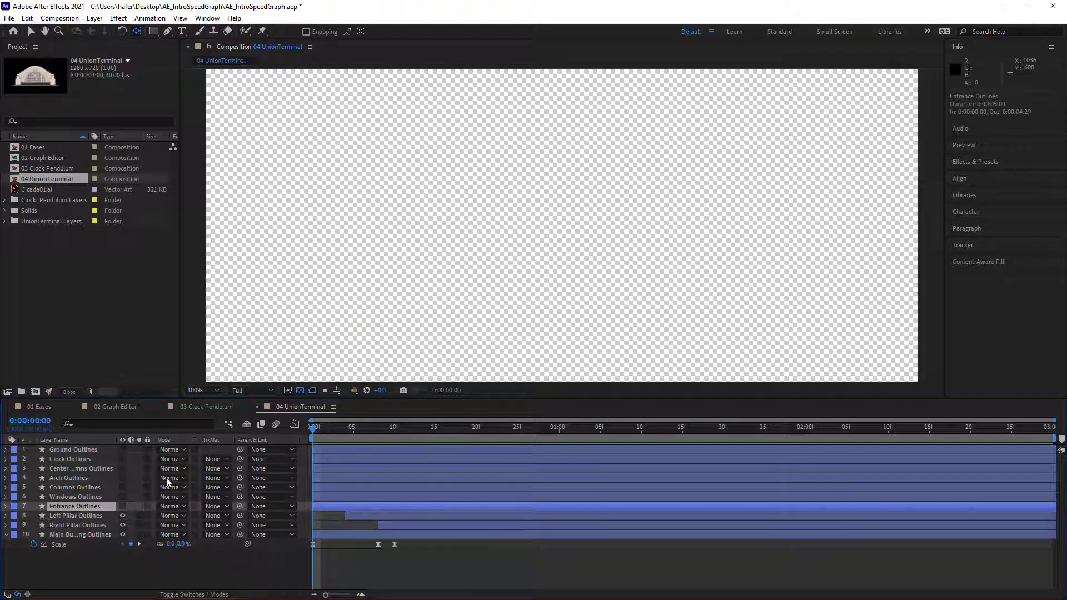
{"action": "left_click", "coordinate": [121, 508]}
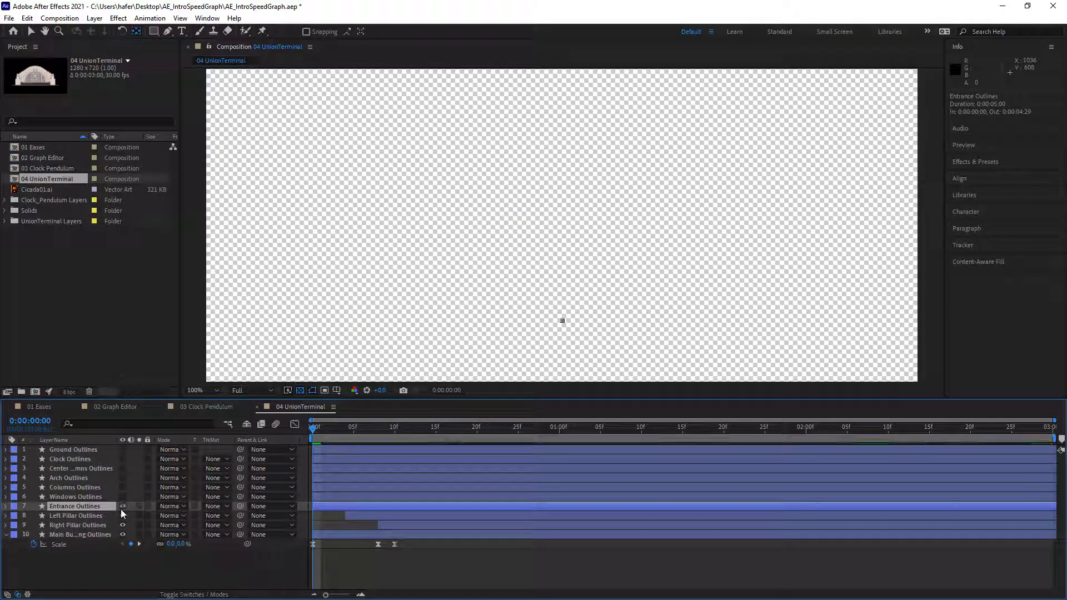
{"action": "left_click_drag", "start_coordinate": [312, 426], "coordinate": [407, 485]}
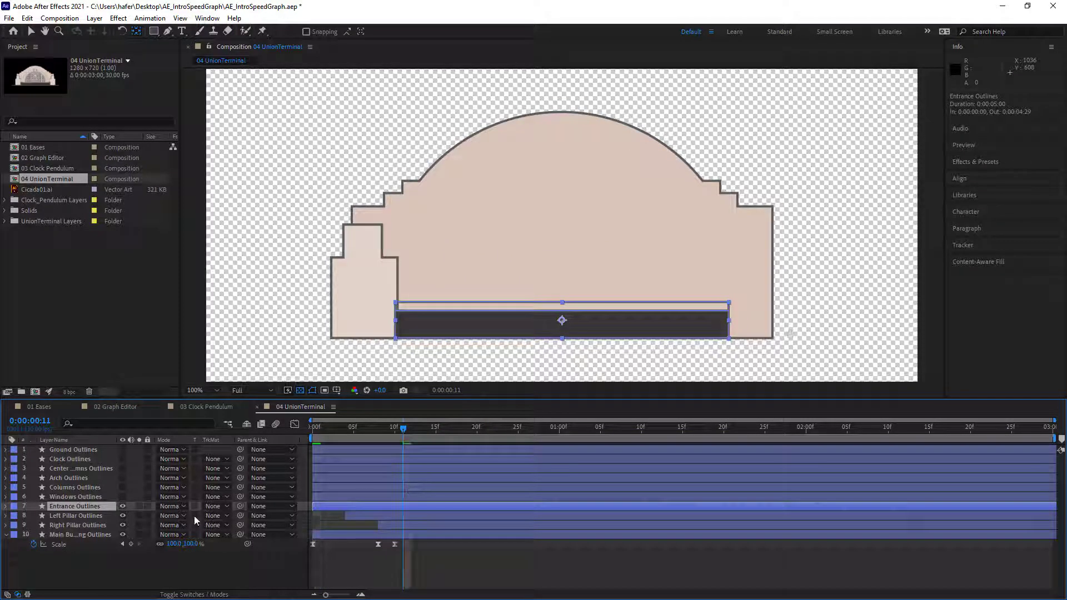
{"action": "left_click", "coordinate": [123, 497]}
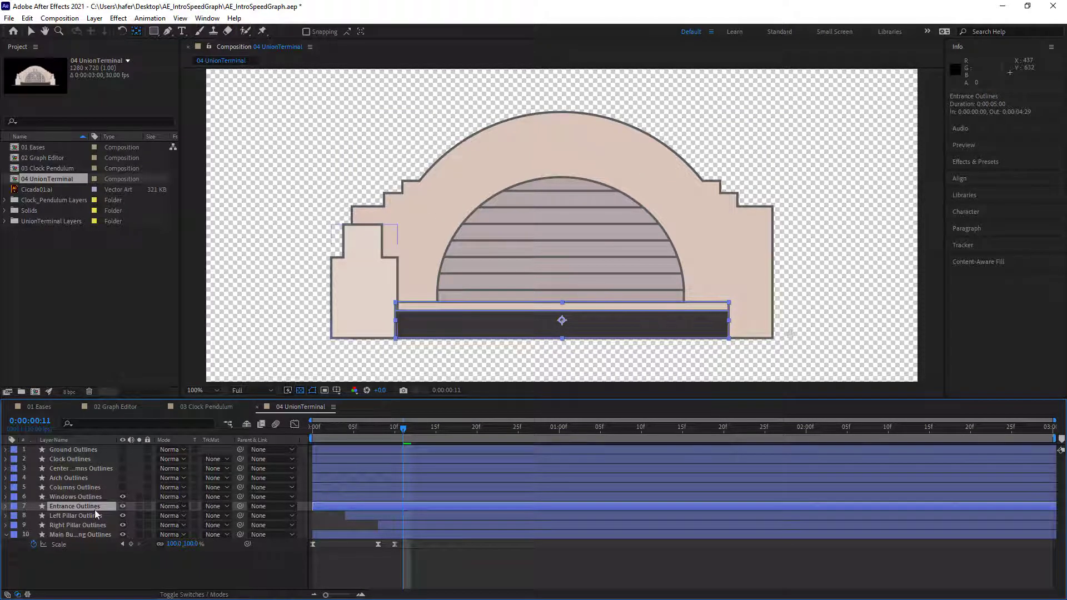
{"action": "left_click_drag", "start_coordinate": [404, 425], "coordinate": [453, 439]}
{"action": "left_click_drag", "start_coordinate": [125, 487], "coordinate": [125, 445]}
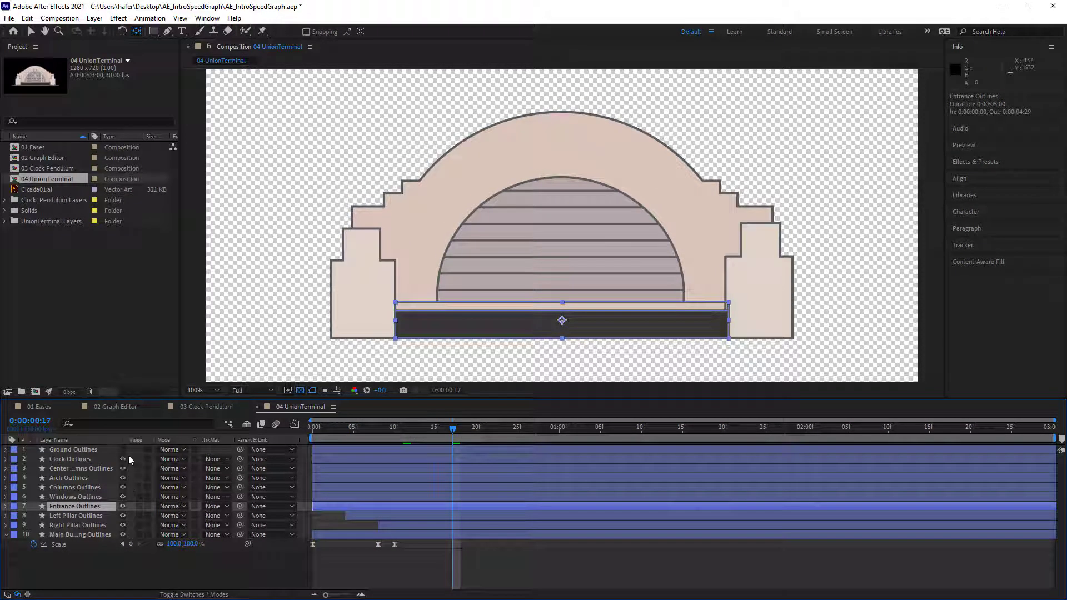
{"action": "left_click_drag", "start_coordinate": [450, 425], "coordinate": [477, 439]}
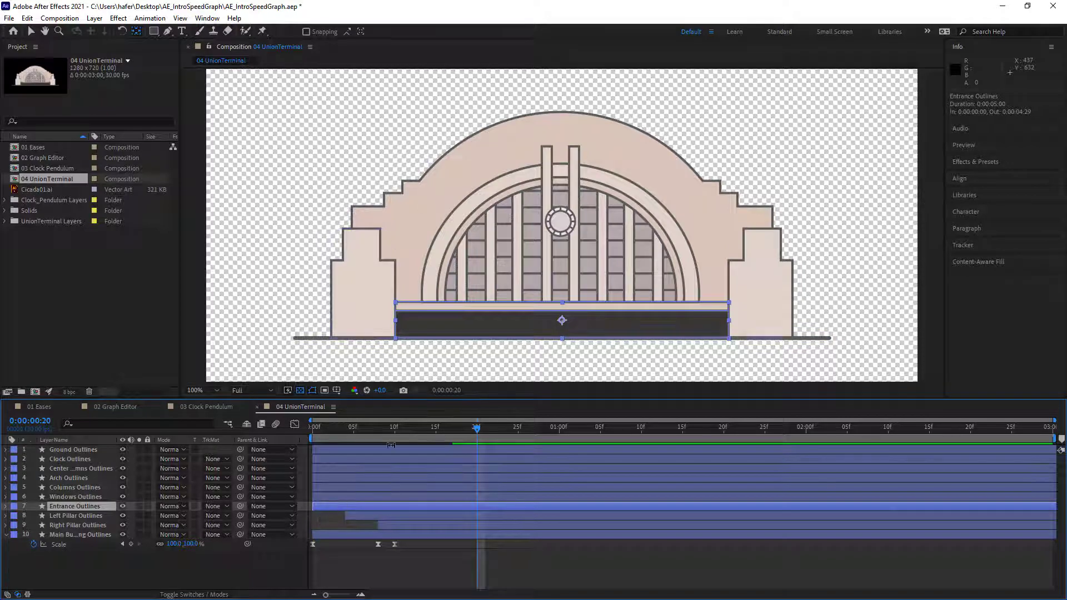
Shift the Entrance Outlines layer in time so it starts at frame 18.
{"action": "left_click_drag", "start_coordinate": [405, 427], "coordinate": [460, 437]}
{"action": "key", "text": "v"}
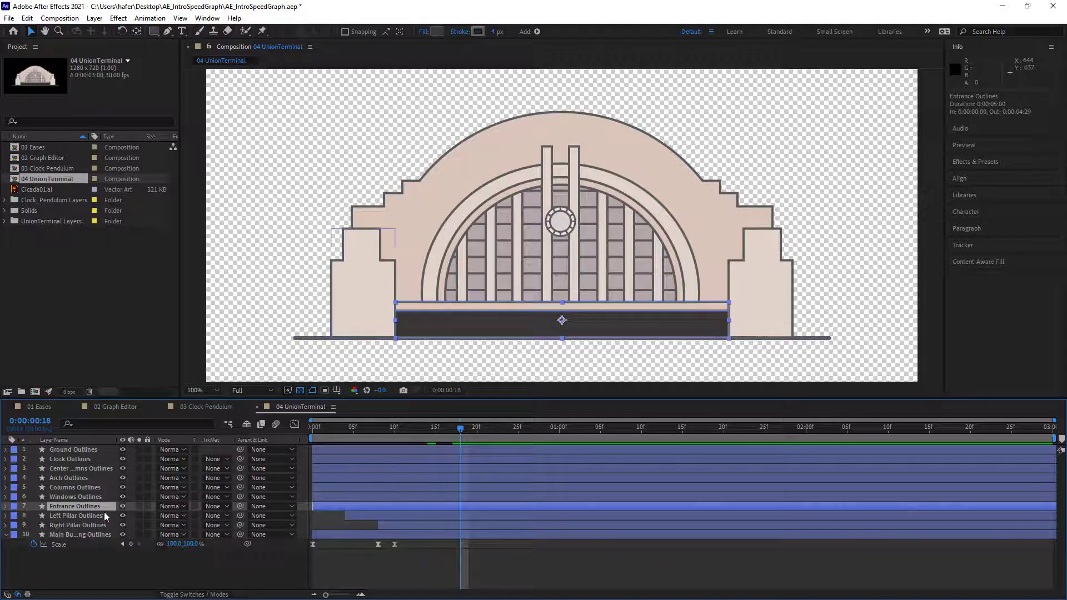
{"action": "left_click_drag", "start_coordinate": [353, 504], "coordinate": [502, 513]}
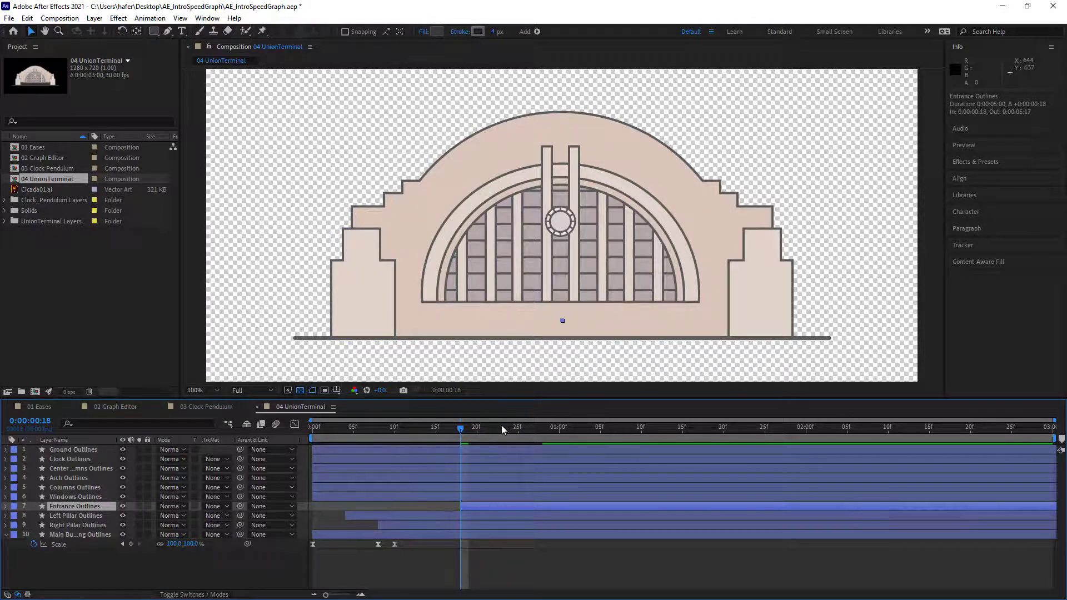
Move the entrance's anchor point to the middle of its top edge with the Pan Behind tool, and preview the motion.
{"action": "left_click_drag", "start_coordinate": [501, 425], "coordinate": [732, 428]}
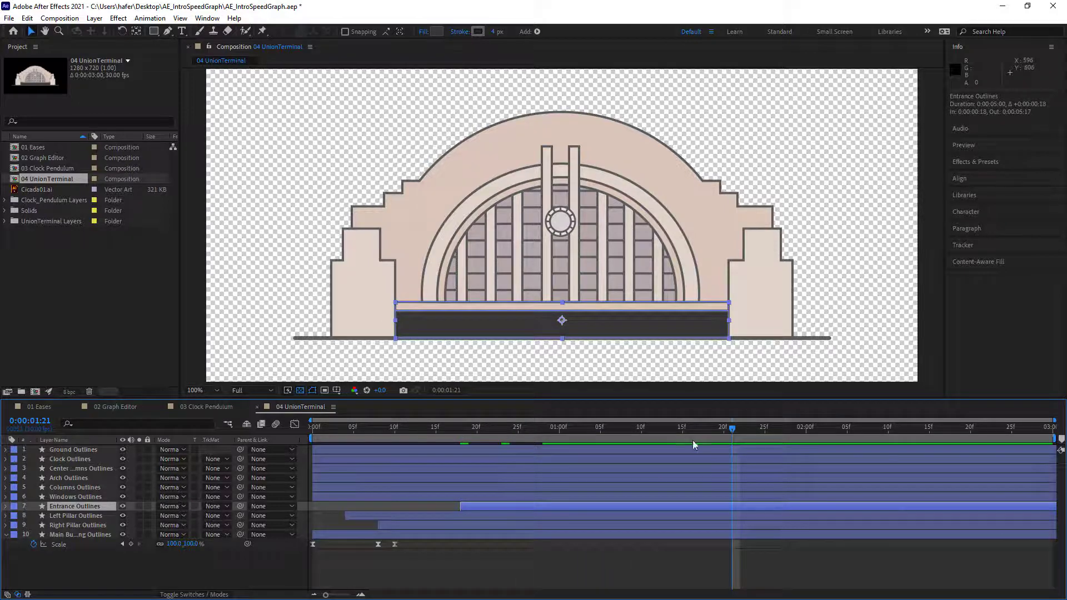
{"action": "key", "text": "y"}
{"action": "left_click_drag", "start_coordinate": [562, 320], "coordinate": [564, 307]}
{"action": "left_click_drag", "start_coordinate": [706, 428], "coordinate": [545, 437]}
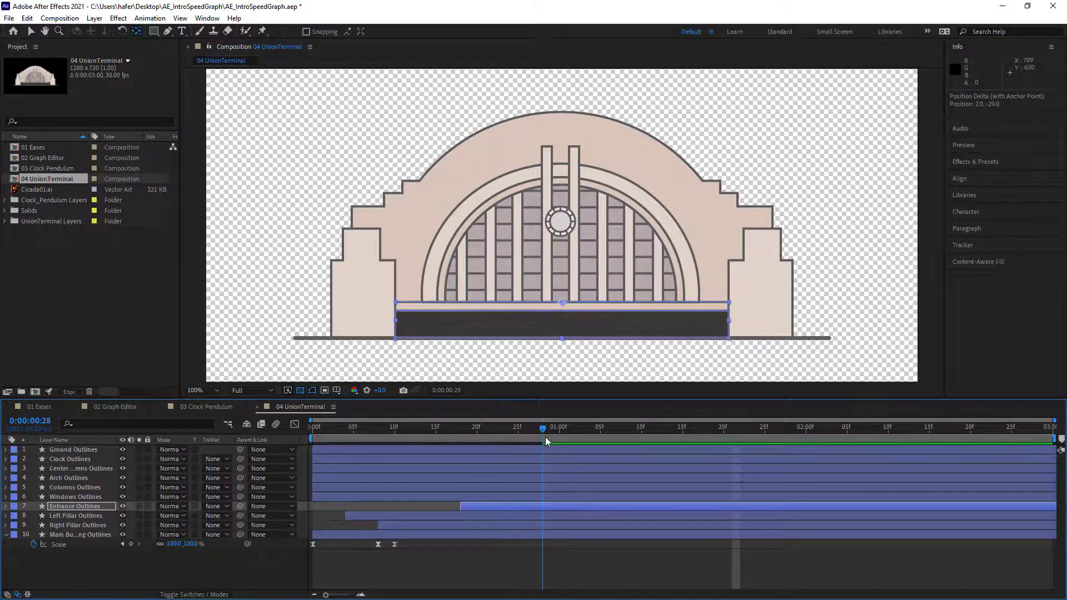
{"action": "key", "text": "space"}
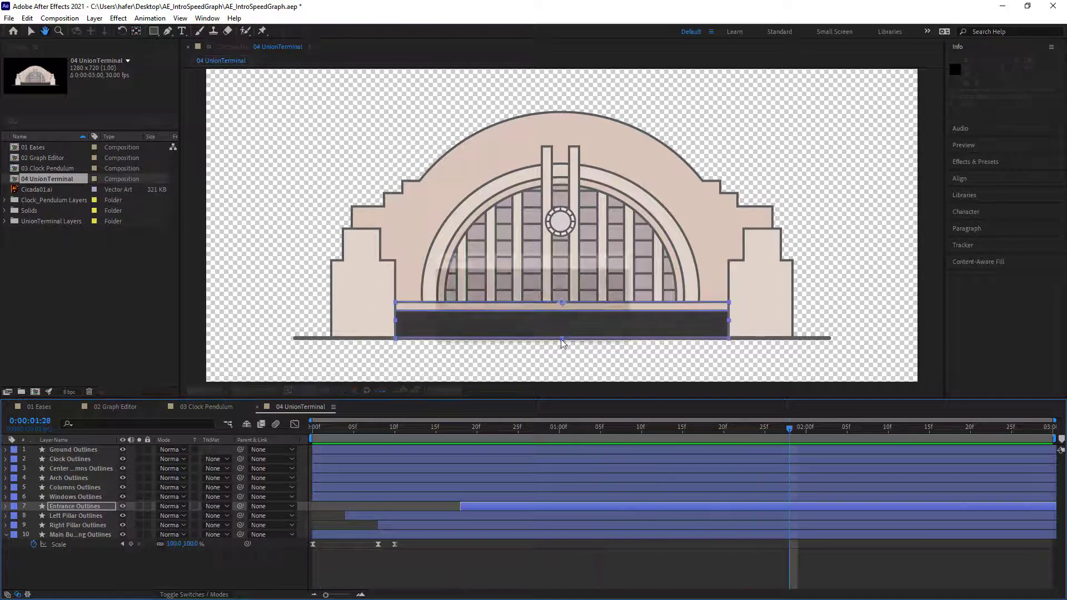
{"action": "key", "text": "space"}
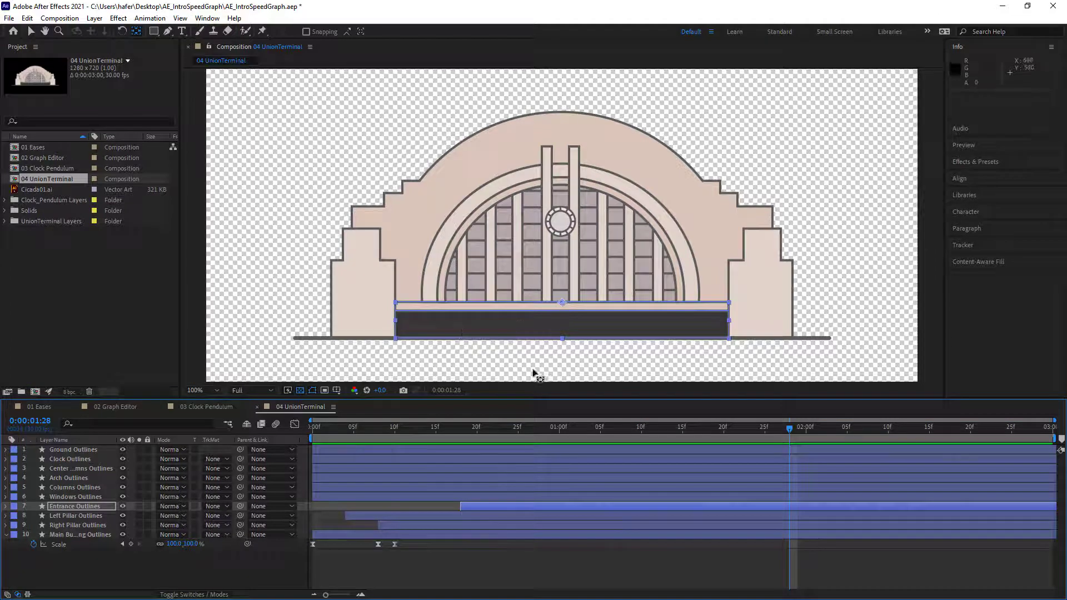
Reveal the Entrance Outlines keyframes, delete the middle 110% Scale keyframe, and preview the animation without the overshoot.
{"action": "left_click_drag", "start_coordinate": [551, 427], "coordinate": [579, 447]}
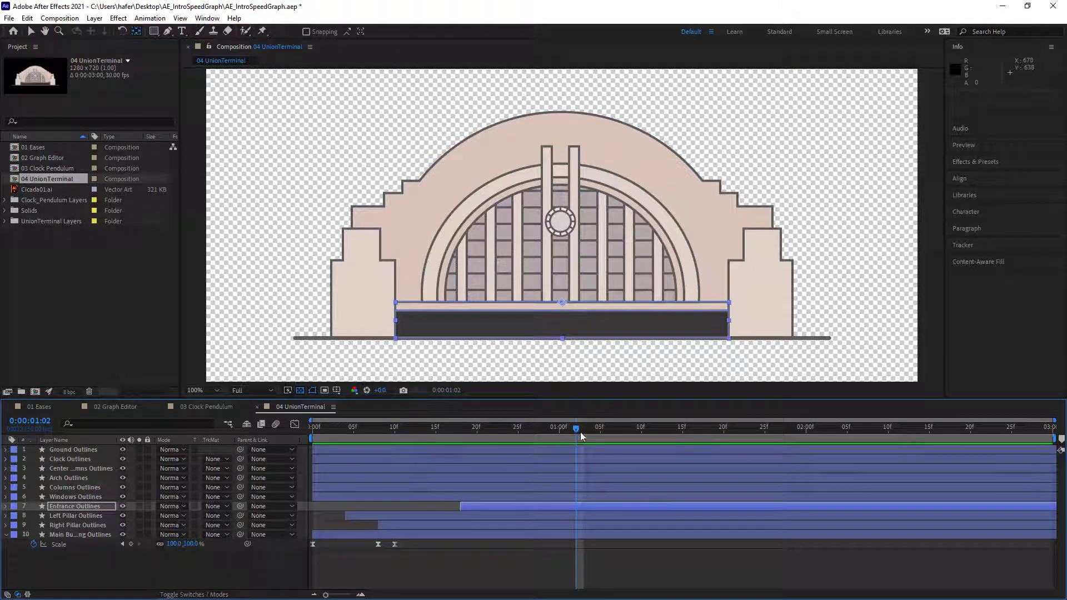
{"action": "left_click", "coordinate": [99, 507]}
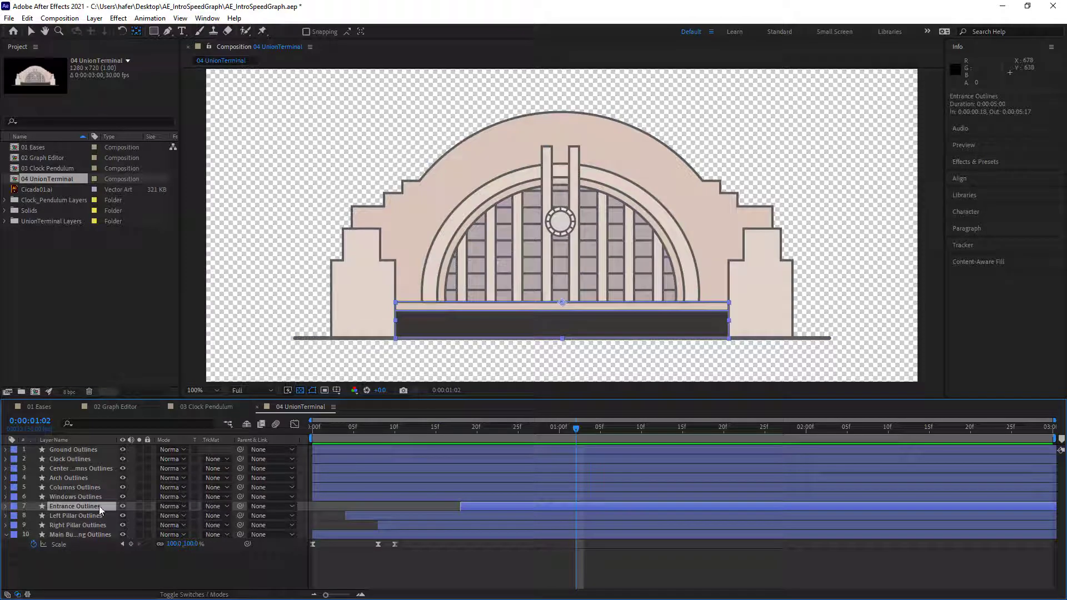
{"action": "key", "text": "u"}
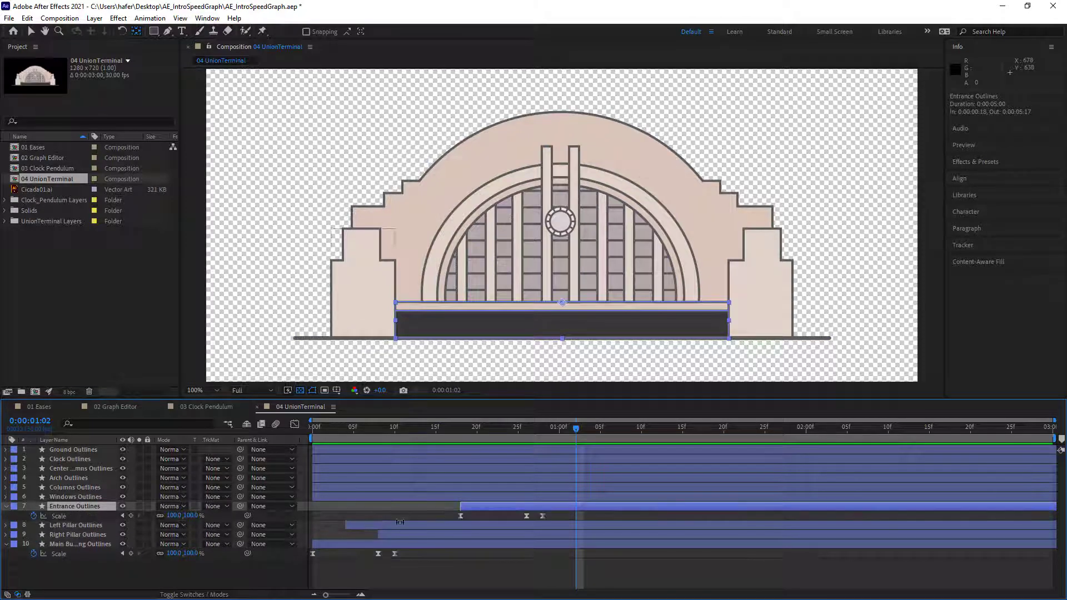
{"action": "left_click", "coordinate": [526, 516]}
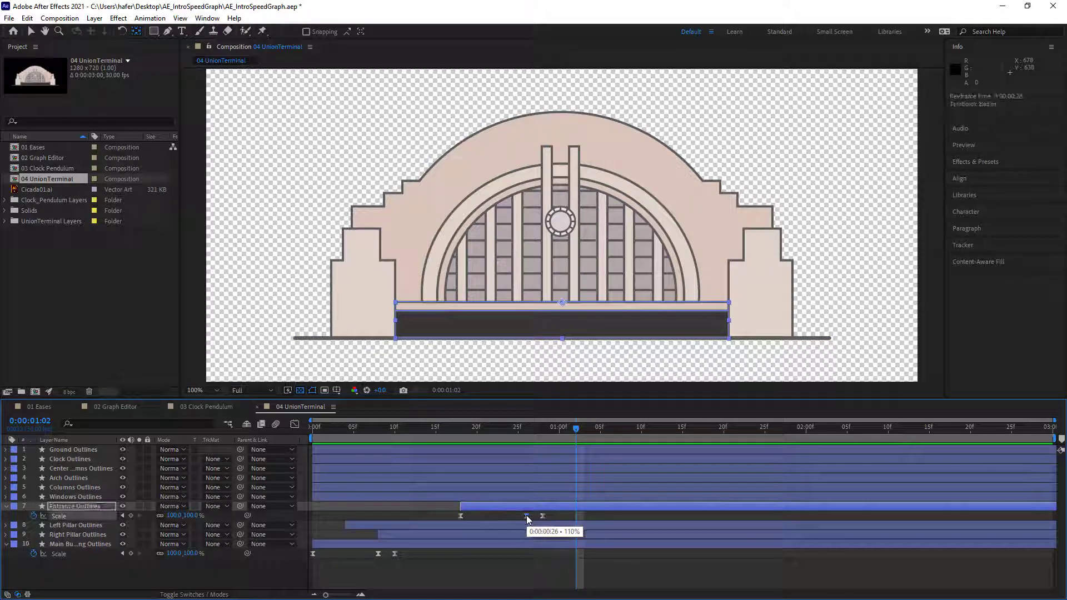
{"action": "key", "text": "Delete"}
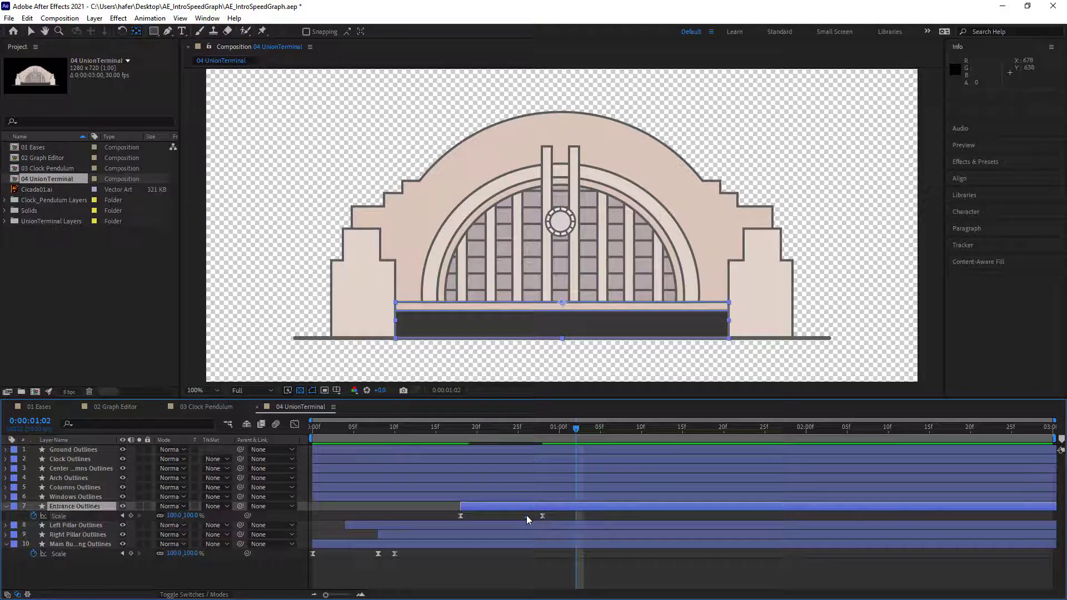
{"action": "key", "text": "Home"}
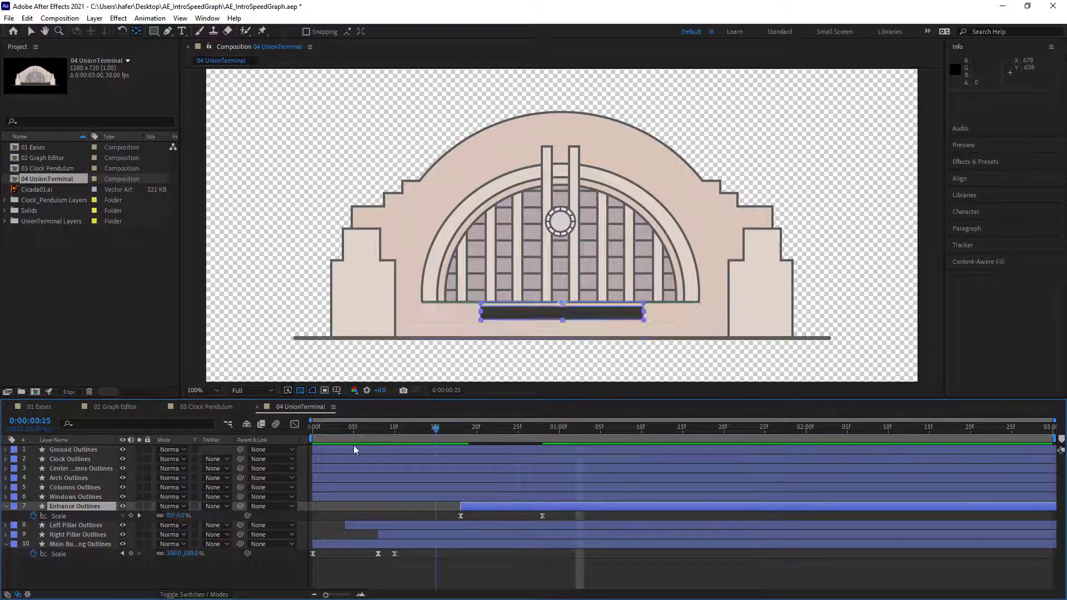
{"action": "key", "text": "space"}
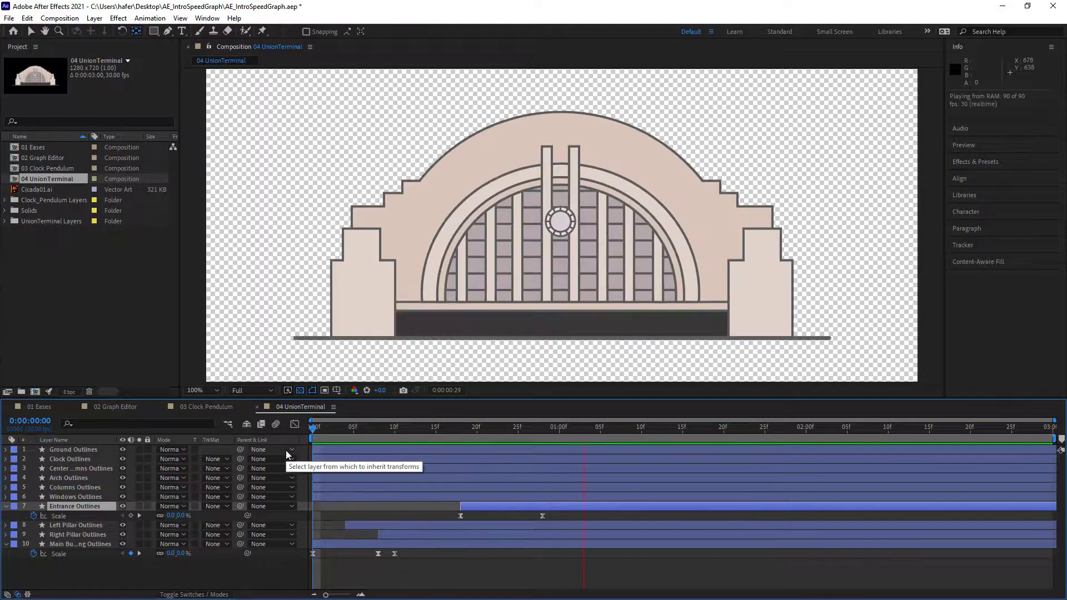
{"action": "key", "text": "space"}
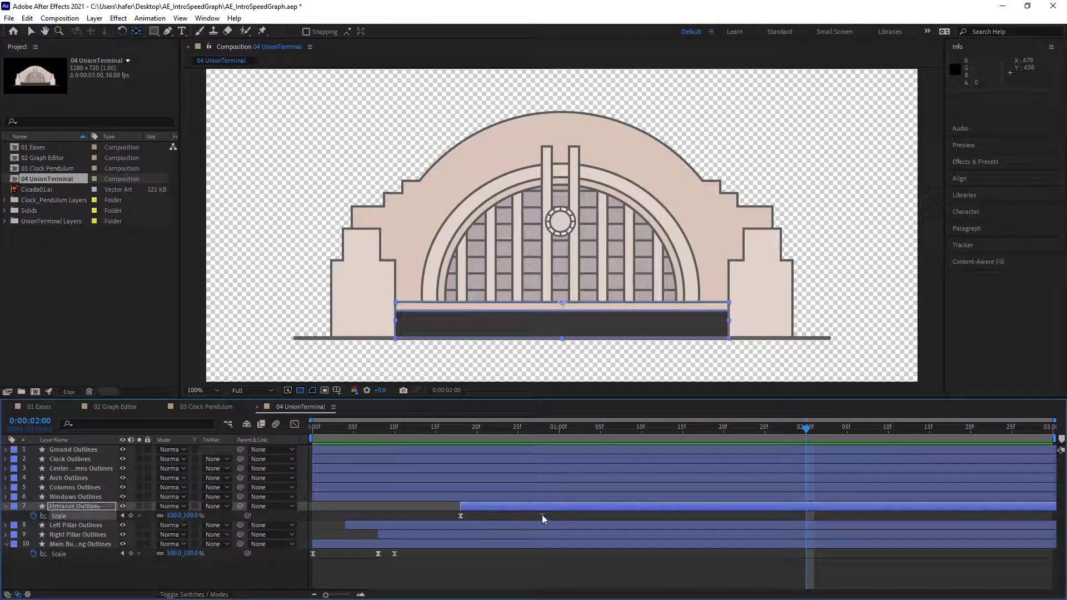
Move the last Scale keyframe of Entrance Outlines to frame 26, and preview the faster scale-in.
{"action": "left_click_drag", "start_coordinate": [542, 515], "coordinate": [529, 515]}
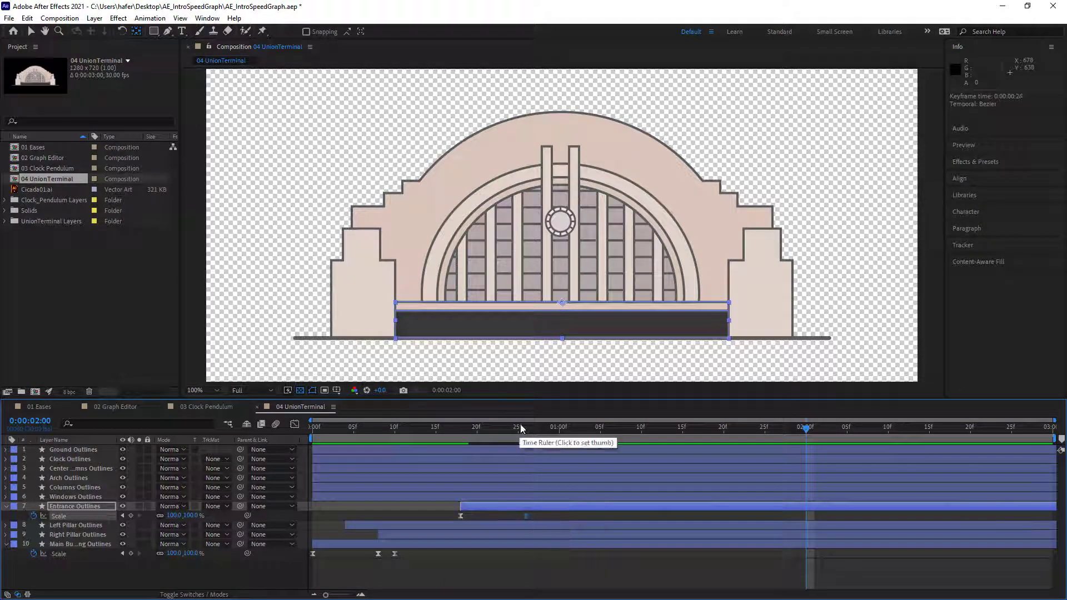
{"action": "key", "text": "Home"}
{"action": "key", "text": "space"}
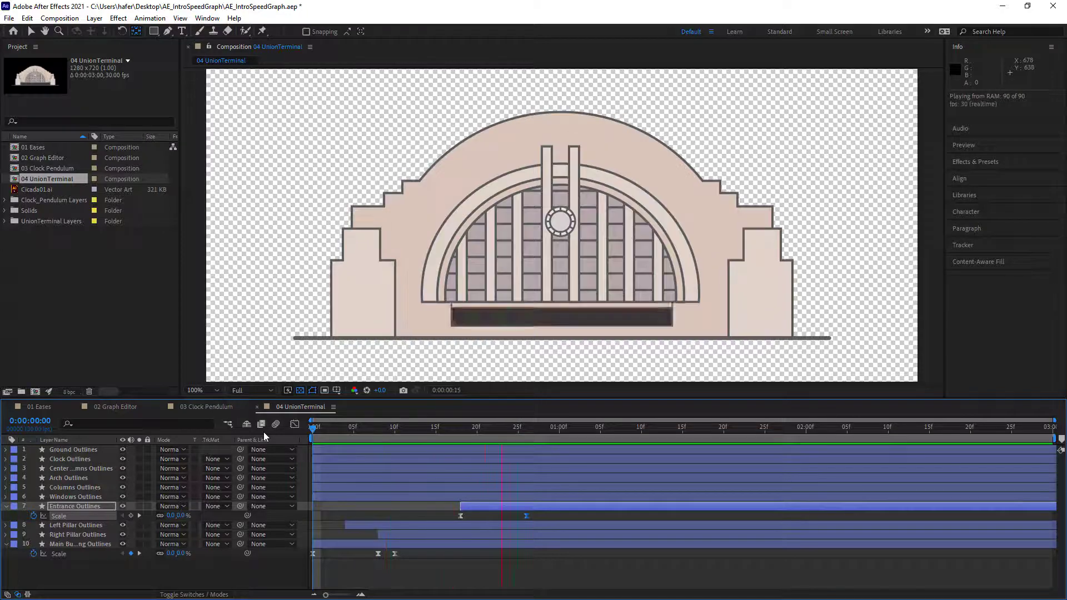
{"action": "key", "text": "space"}
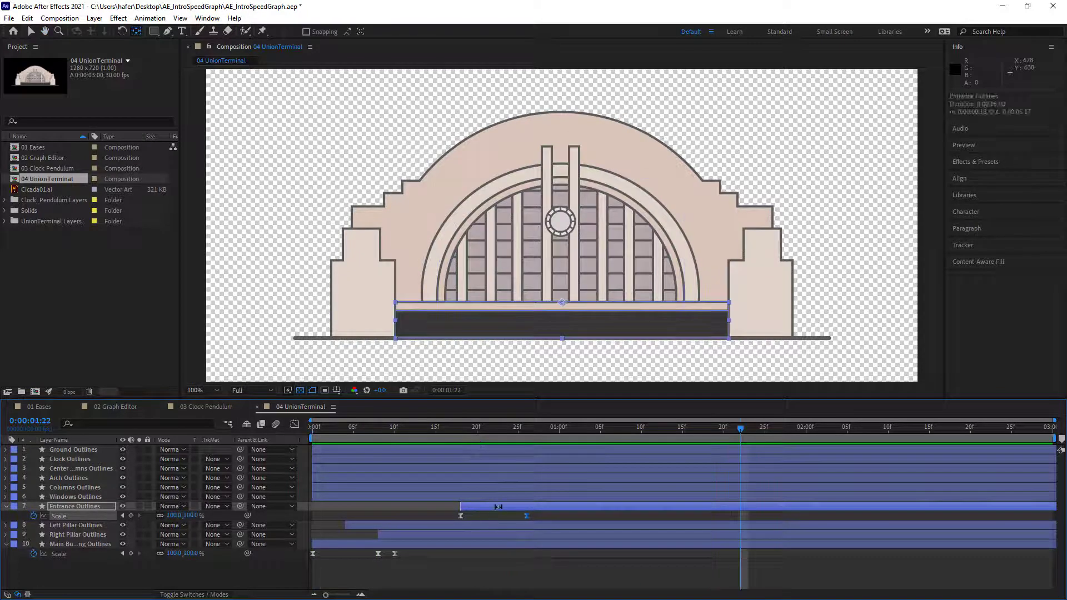
Shift the Entrance Outlines layer two frames earlier so it starts at frame 16, and preview the timing from the beginning.
{"action": "left_click", "coordinate": [498, 507]}
{"action": "key", "text": "v"}
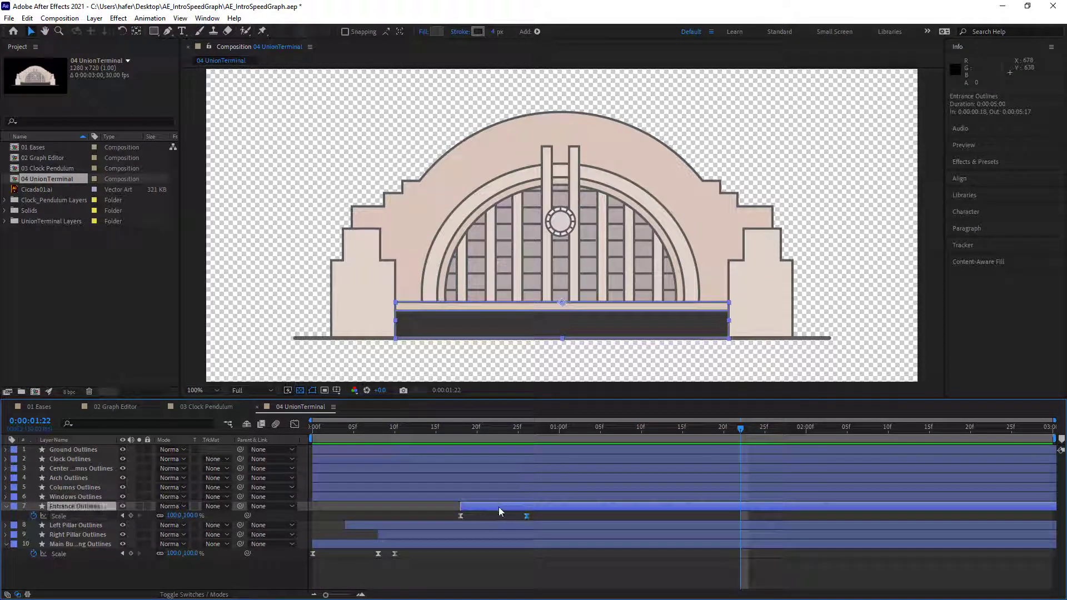
{"action": "left_click_drag", "start_coordinate": [498, 507], "coordinate": [482, 507]}
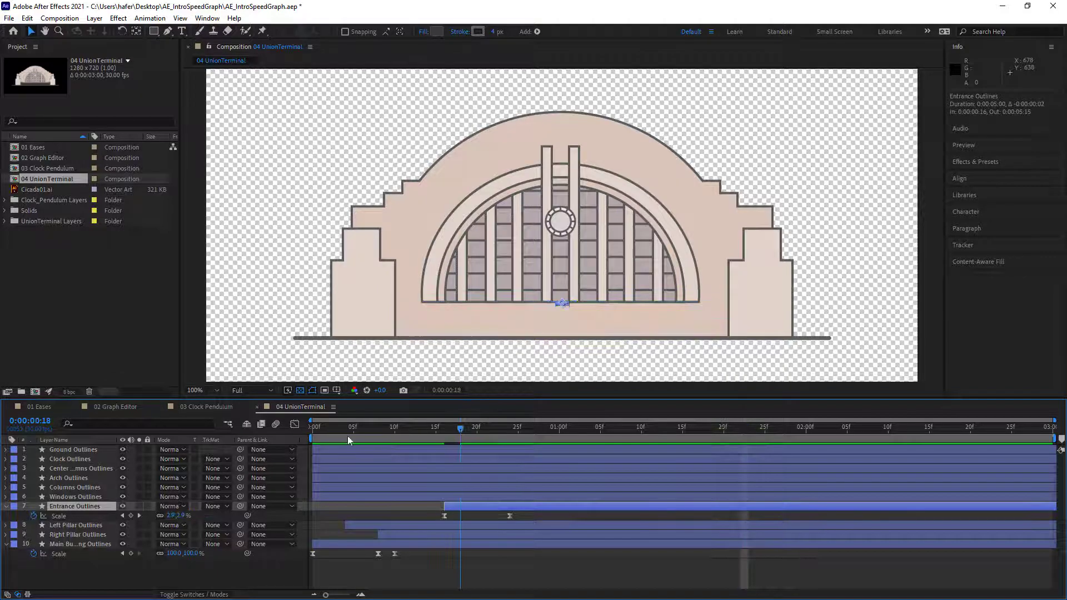
{"action": "key", "text": "Home"}
{"action": "key", "text": "space"}
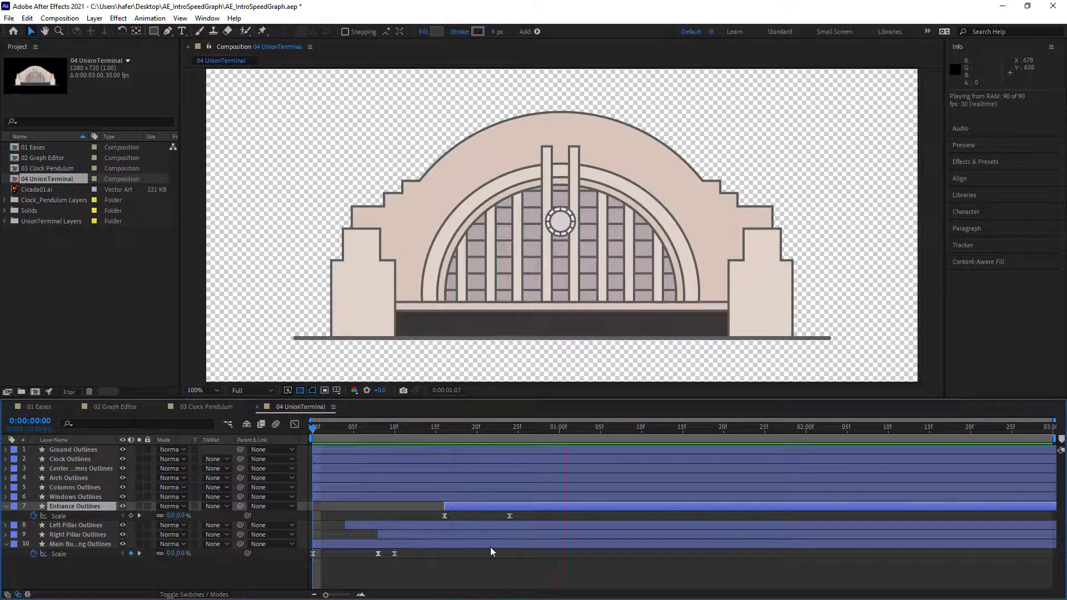
{"action": "key", "text": "space"}
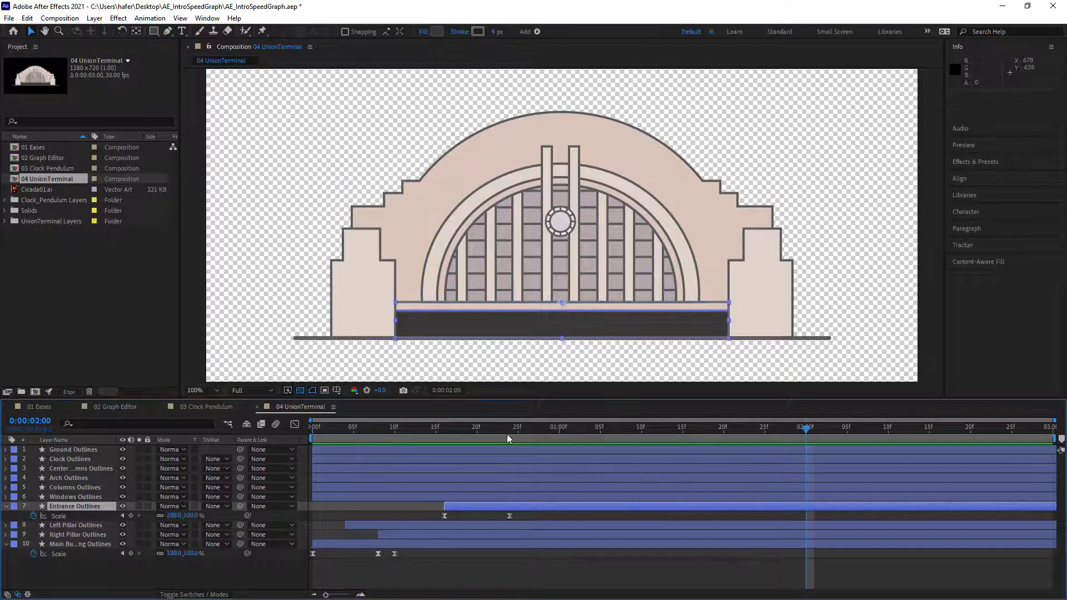
{"action": "key", "text": "Home"}
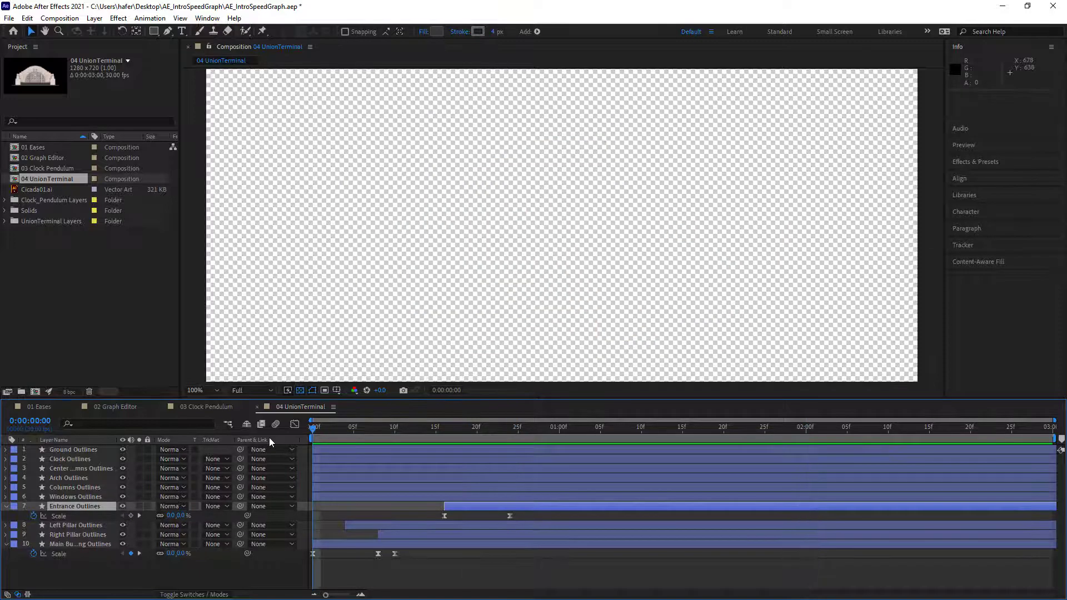
{"action": "key", "text": "space"}
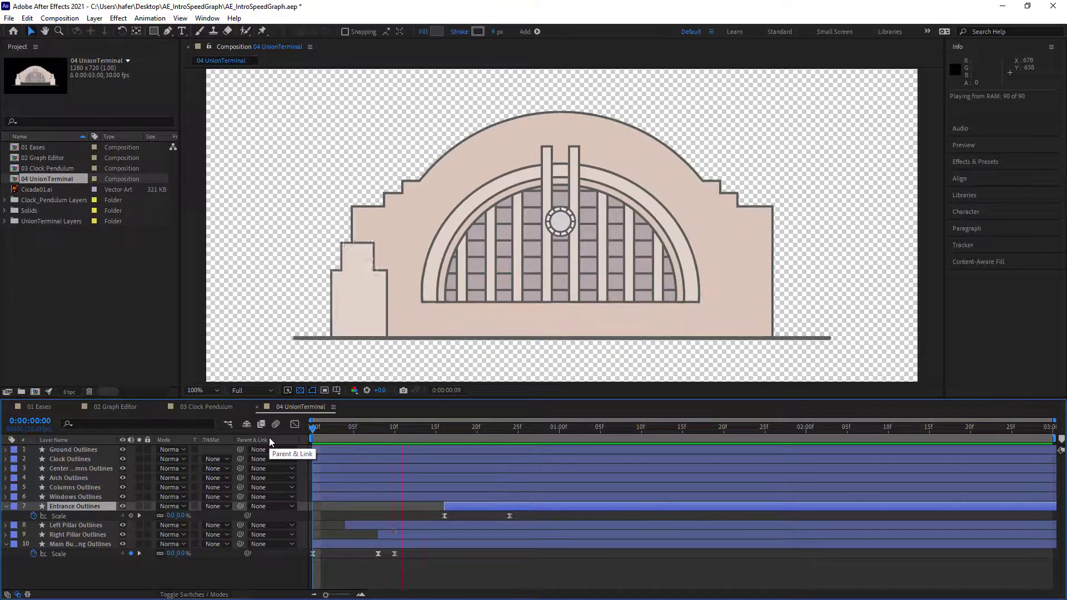
{"action": "key", "text": "space"}
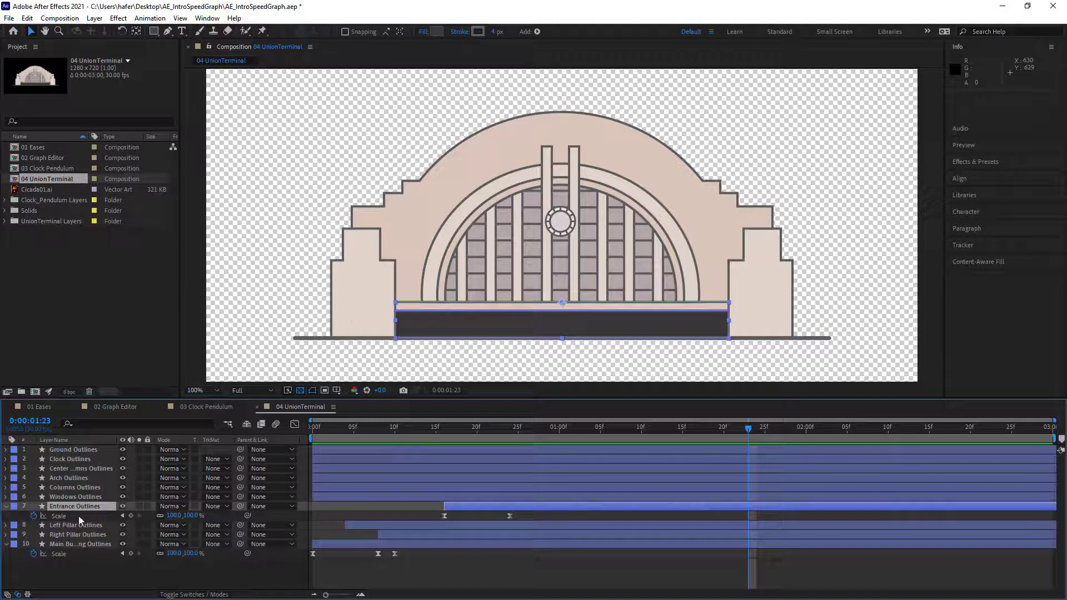
Hide the Columns, Windows, Center Columns, Clock and Ground Outlines layers to isolate the arch, and preview the animation.
{"action": "left_click", "coordinate": [73, 480]}
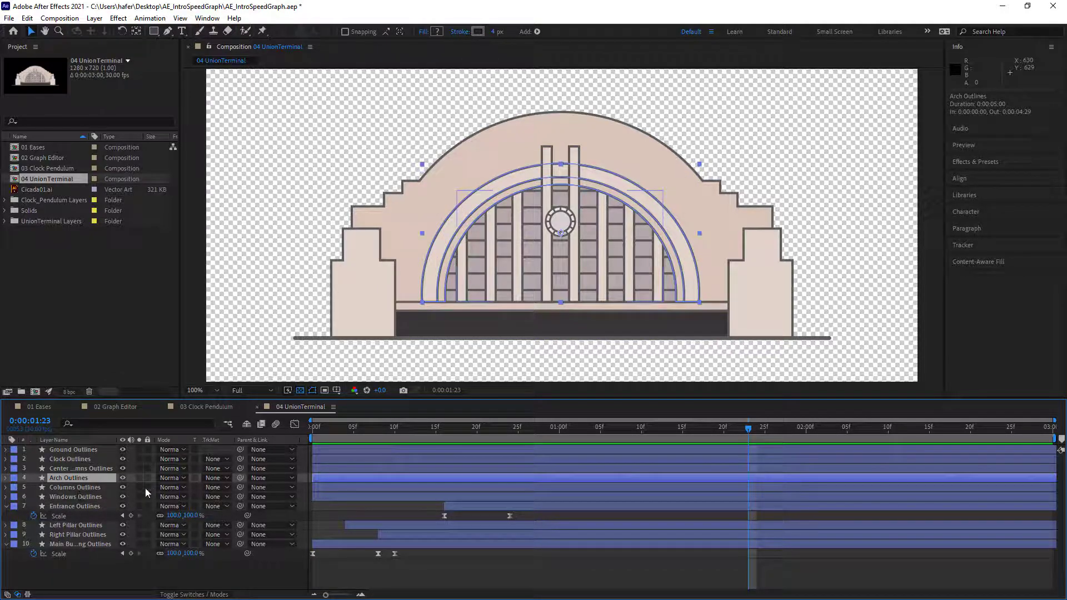
{"action": "left_click", "coordinate": [124, 488]}
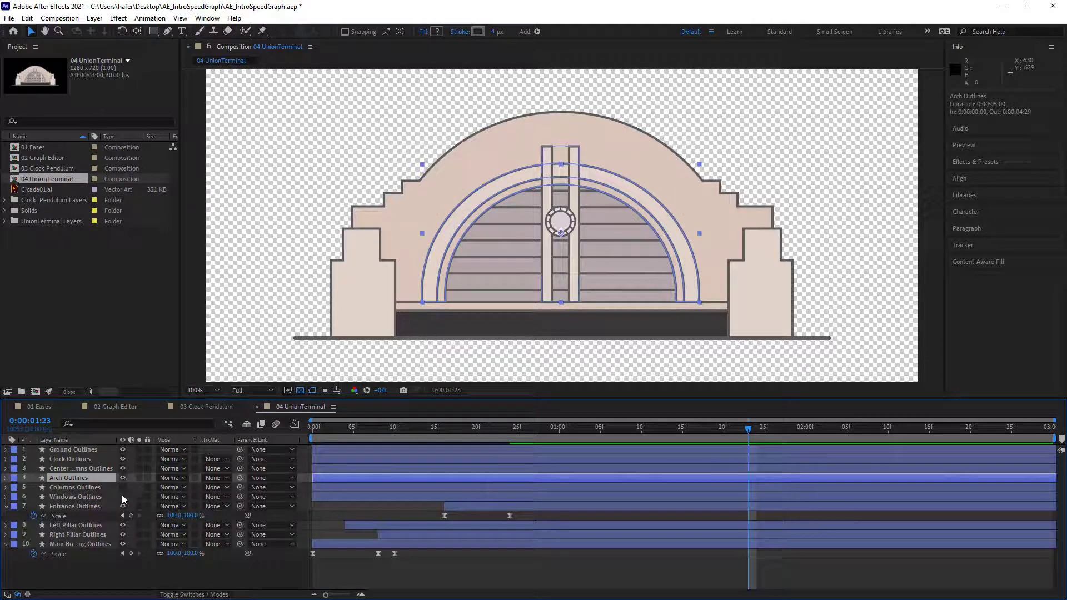
{"action": "left_click", "coordinate": [123, 497]}
{"action": "left_click", "coordinate": [124, 469]}
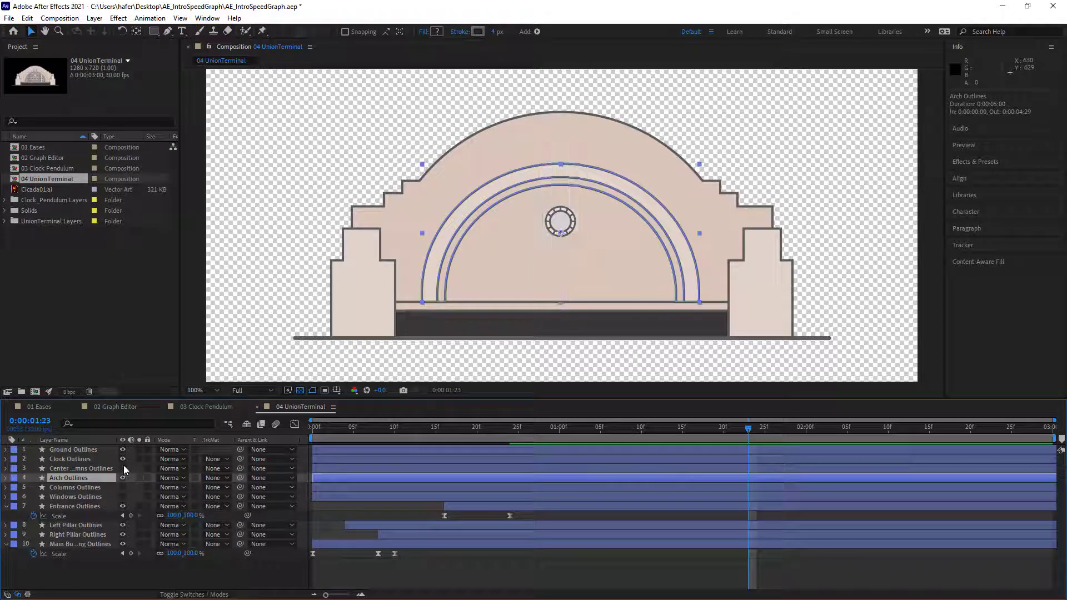
{"action": "left_click", "coordinate": [123, 459]}
{"action": "left_click", "coordinate": [123, 450]}
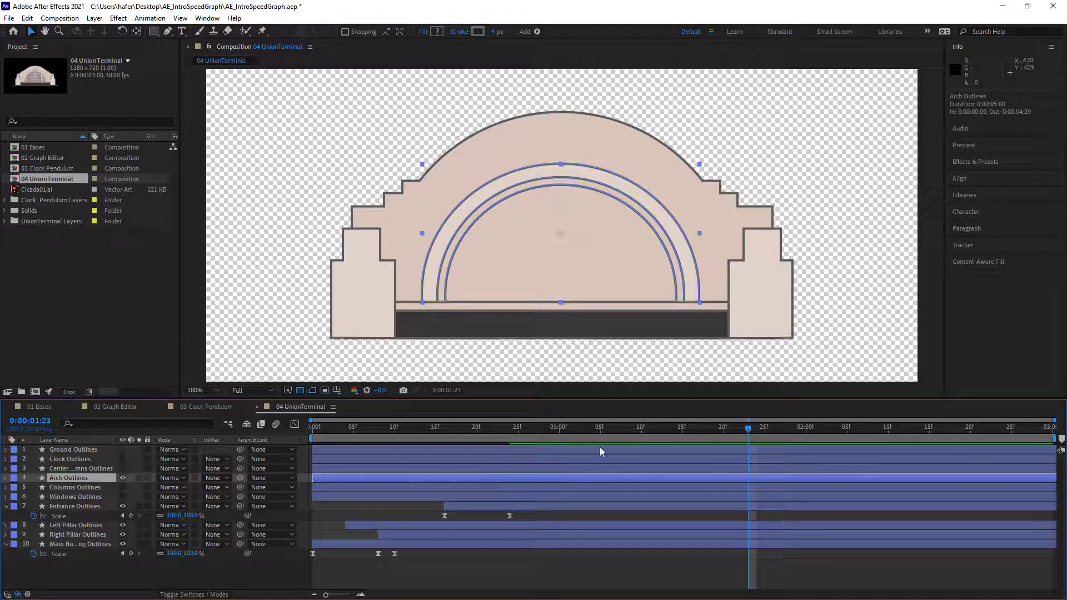
{"action": "left_click", "coordinate": [617, 427]}
{"action": "key", "text": "space"}
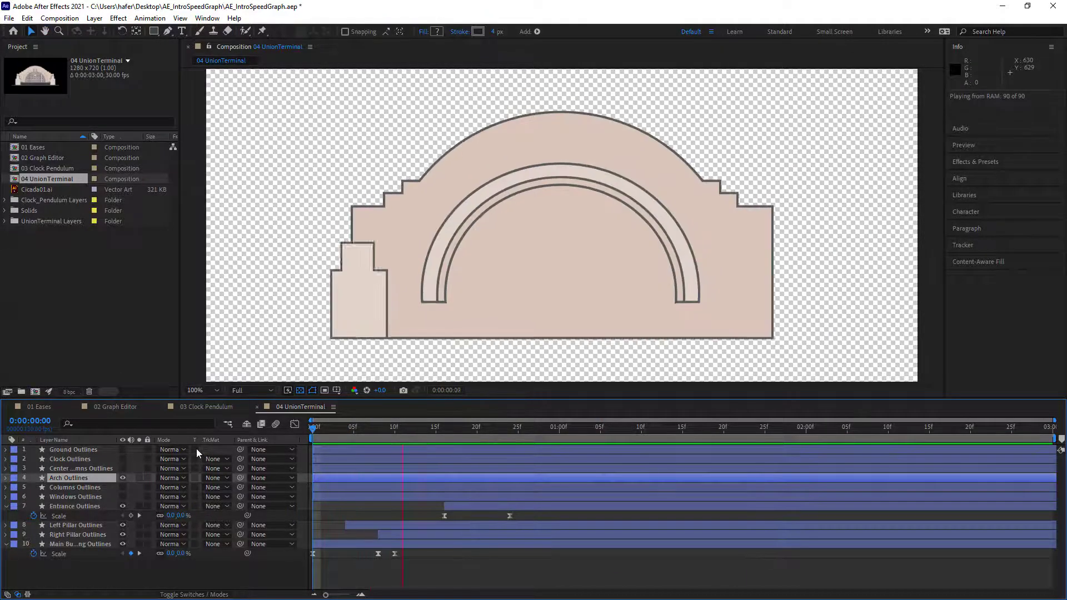
{"action": "key", "text": "space"}
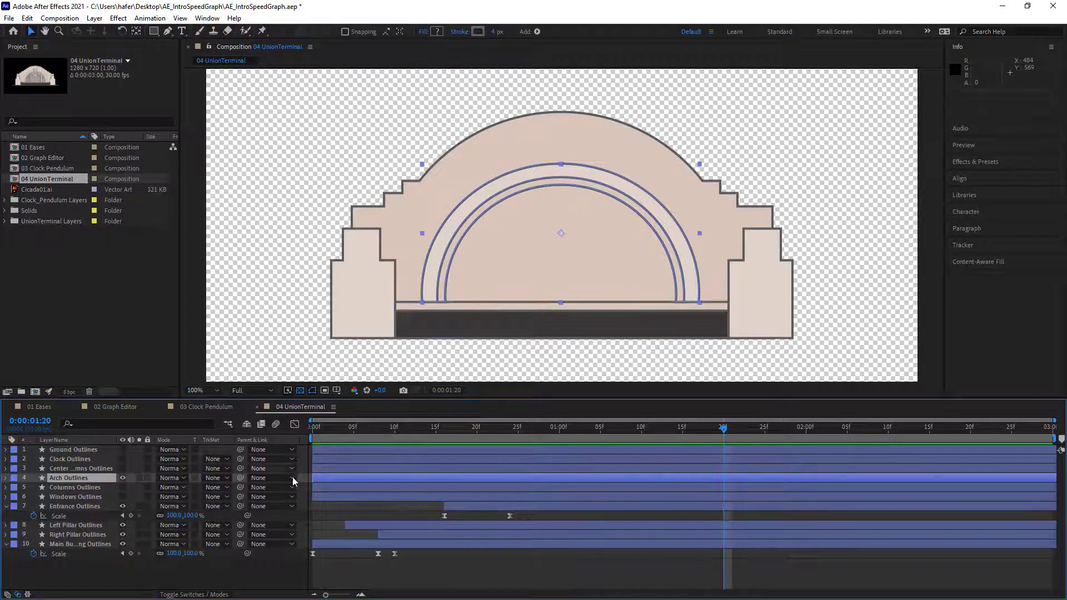
Shift the Arch Outlines layer so it starts at frame 24, and preview the timing from the beginning.
{"action": "left_click_drag", "start_coordinate": [356, 479], "coordinate": [562, 484]}
{"action": "key", "text": "space"}
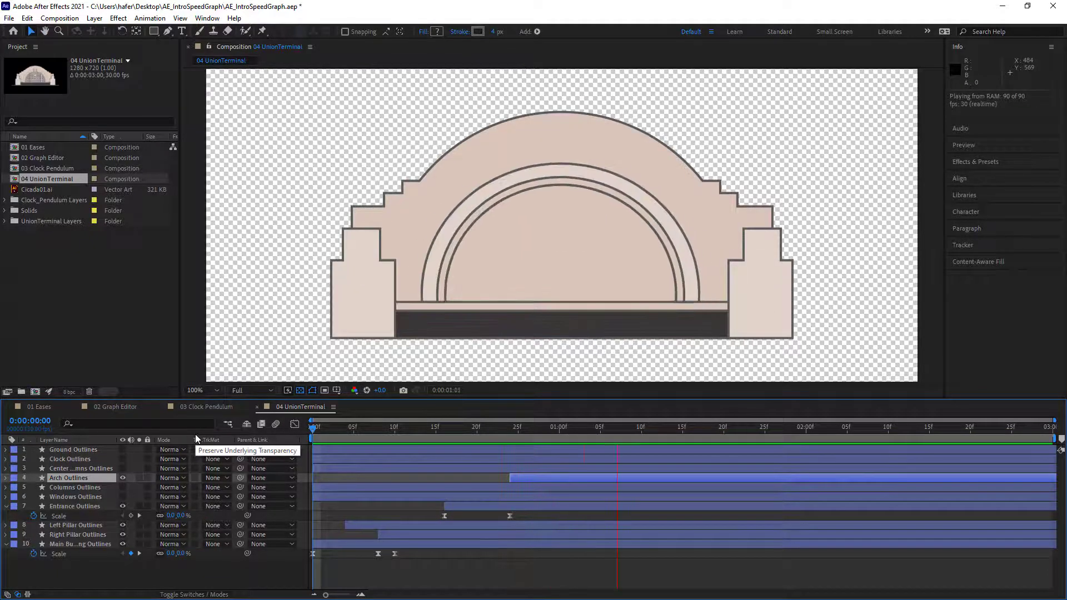
{"action": "key", "text": "space"}
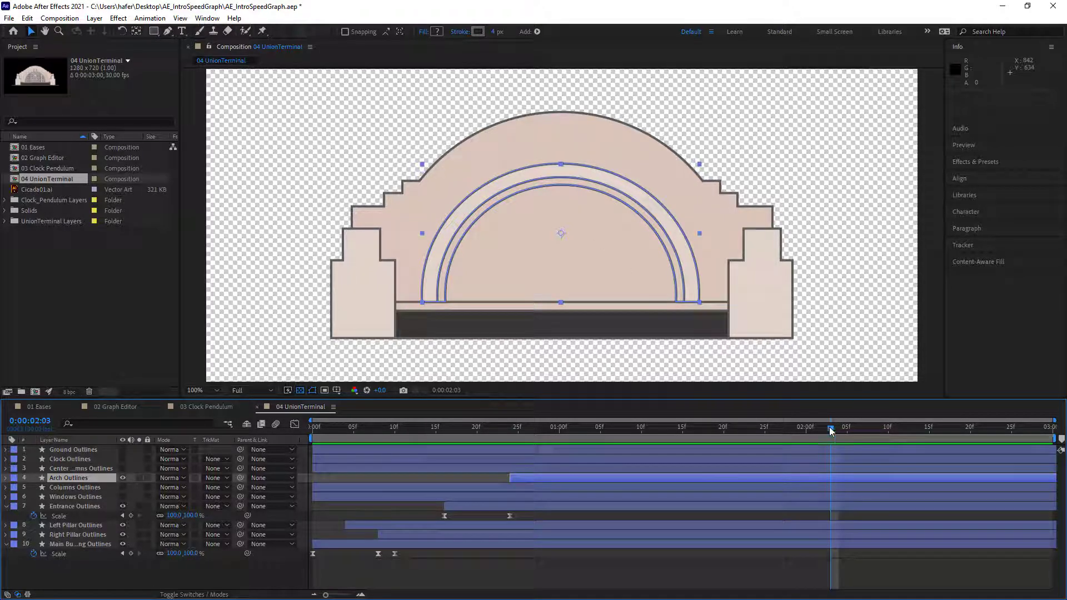
Move the arch's anchor point to the middle of its bottom edge with the Pan Behind tool, and preview its growth.
{"action": "left_click_drag", "start_coordinate": [829, 429], "coordinate": [823, 428]}
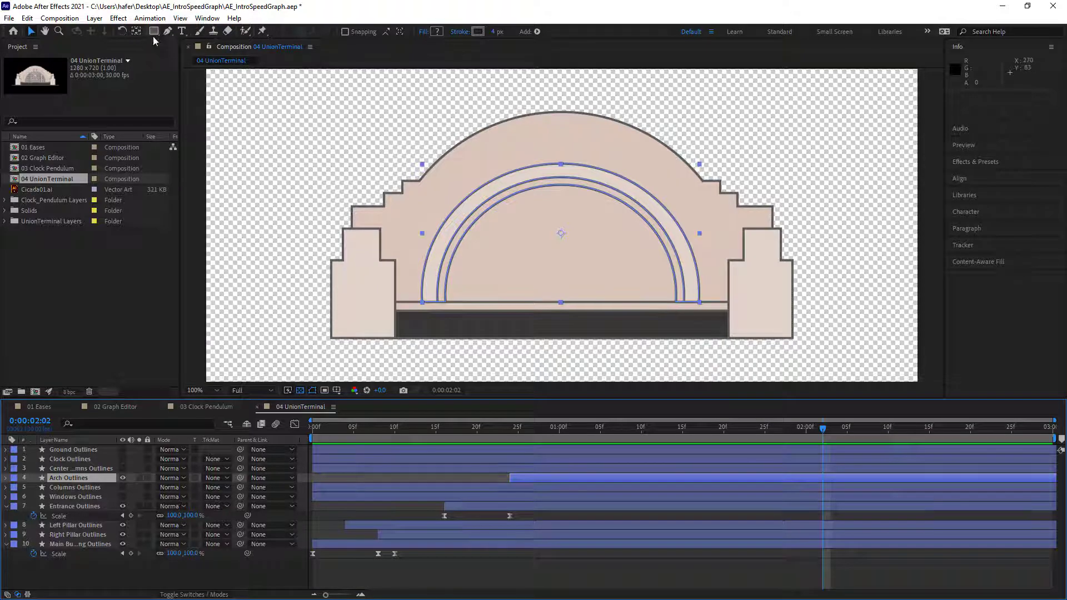
{"action": "left_click", "coordinate": [136, 31]}
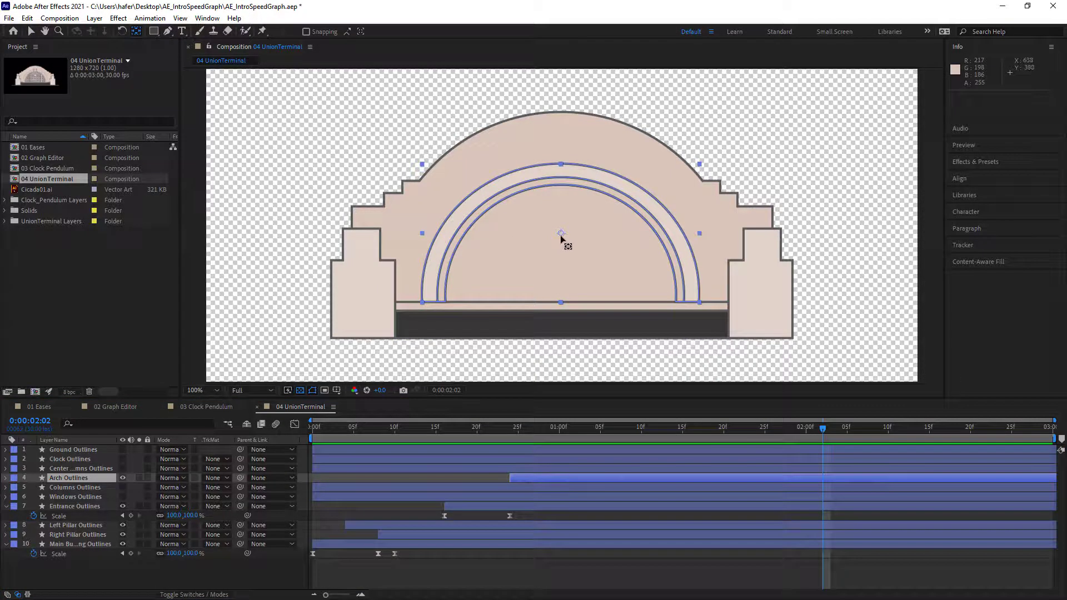
{"action": "left_click_drag", "start_coordinate": [562, 238], "coordinate": [562, 305]}
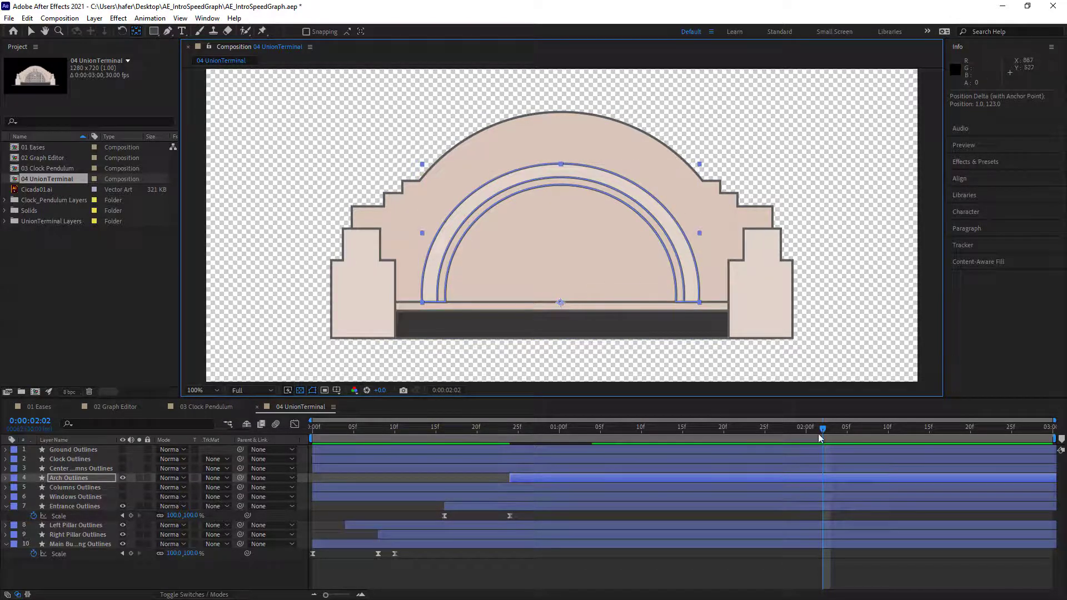
{"action": "left_click_drag", "start_coordinate": [805, 428], "coordinate": [429, 445]}
{"action": "key", "text": "space"}
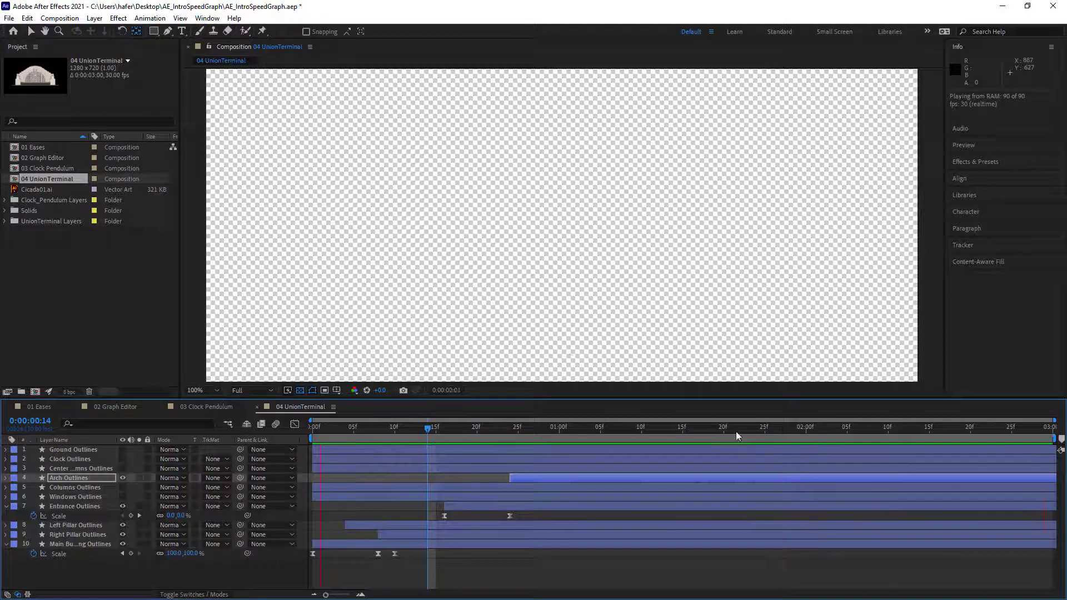
{"action": "key", "text": "space"}
{"action": "mouse_move", "coordinate": [612, 431]}
{"action": "left_mouse_down"}
{"action": "mouse_move", "coordinate": [237, 436]}
{"action": "mouse_move", "coordinate": [610, 458]}
{"action": "mouse_move", "coordinate": [511, 469]}
{"action": "mouse_move", "coordinate": [591, 467]}
{"action": "mouse_move", "coordinate": [559, 477]}
{"action": "left_mouse_up"}
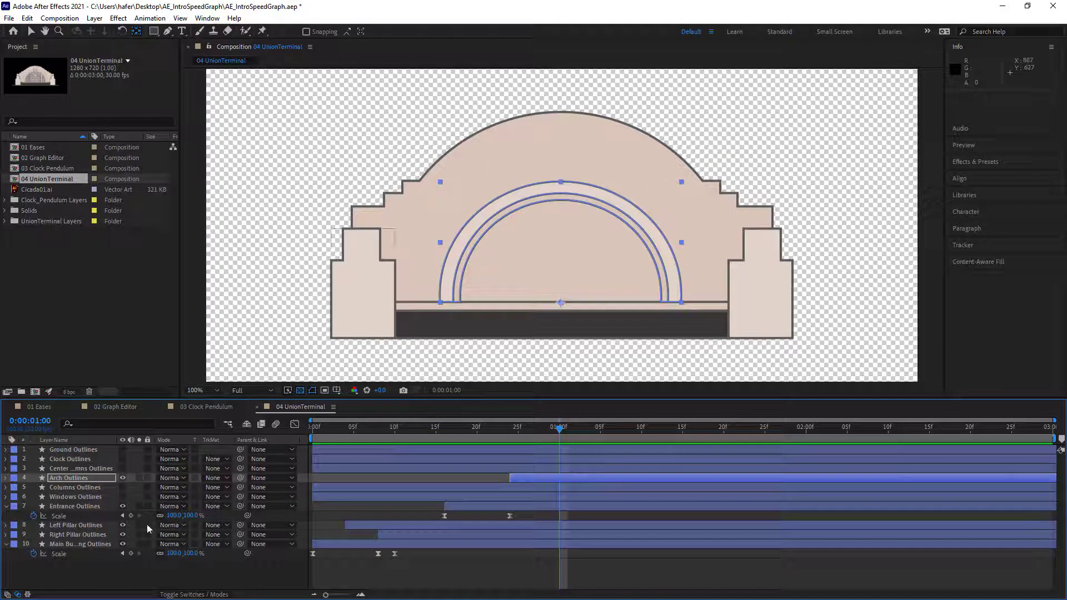
Show the Windows Outlines layer again and shift the Arch Outlines layer to start at 0:00:01:01.
{"action": "left_click", "coordinate": [123, 497]}
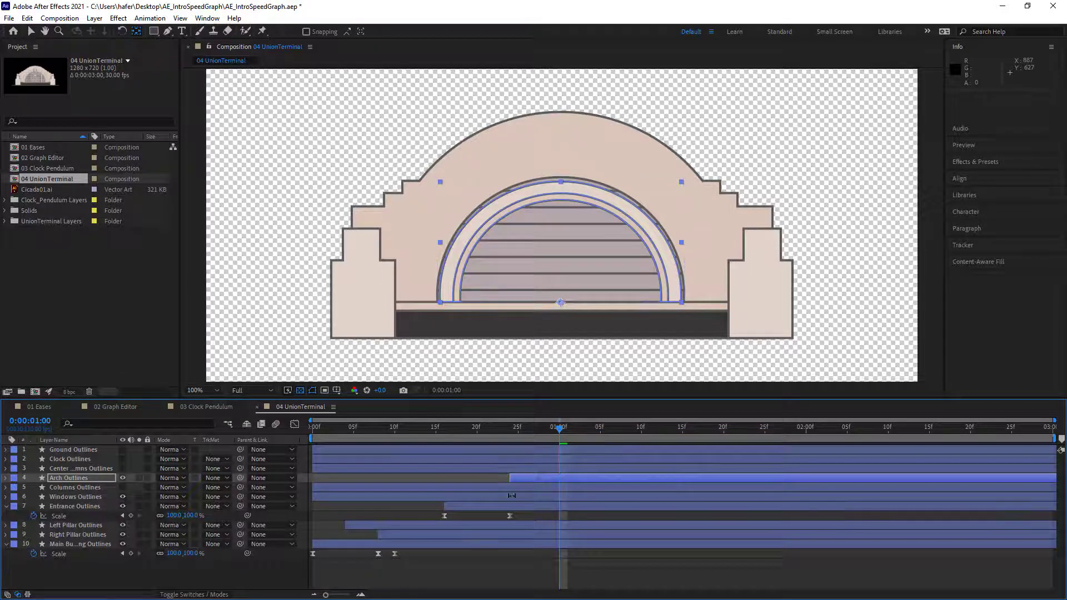
{"action": "mouse_move", "coordinate": [560, 427]}
{"action": "left_mouse_down"}
{"action": "mouse_move", "coordinate": [588, 429]}
{"action": "mouse_move", "coordinate": [562, 431]}
{"action": "mouse_move", "coordinate": [568, 437]}
{"action": "left_mouse_up"}
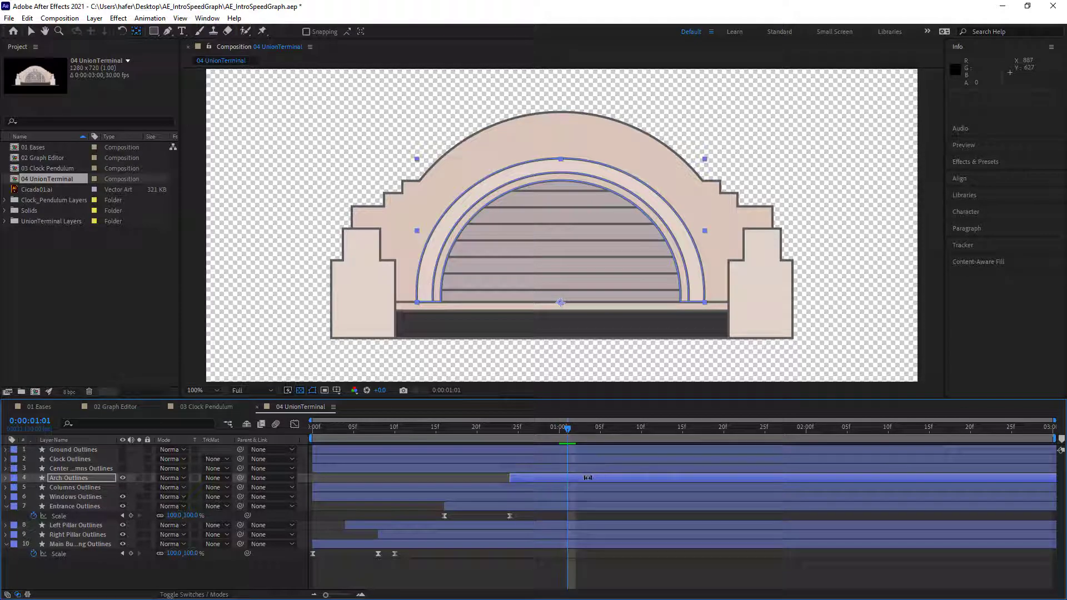
{"action": "left_click_drag", "start_coordinate": [588, 478], "coordinate": [649, 476]}
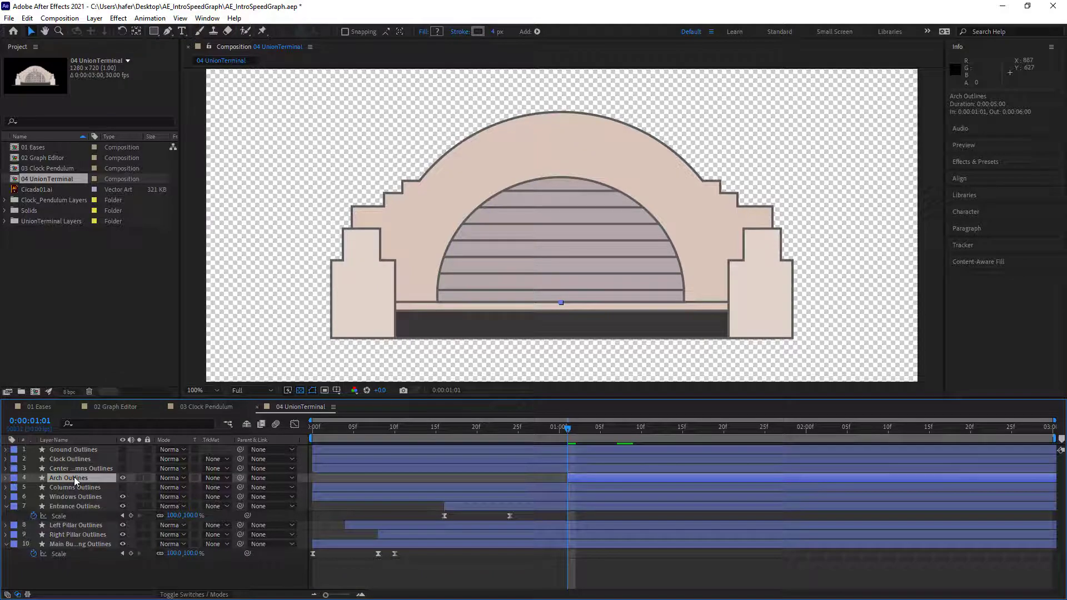
{"action": "key", "text": "ctrl+v"}
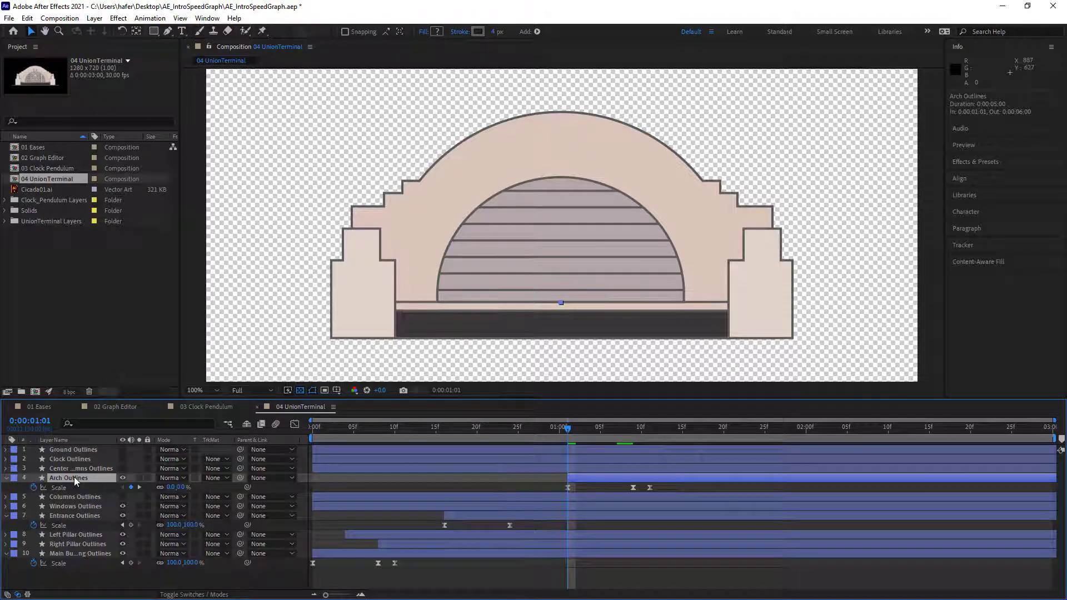
{"action": "left_click", "coordinate": [33, 488]}
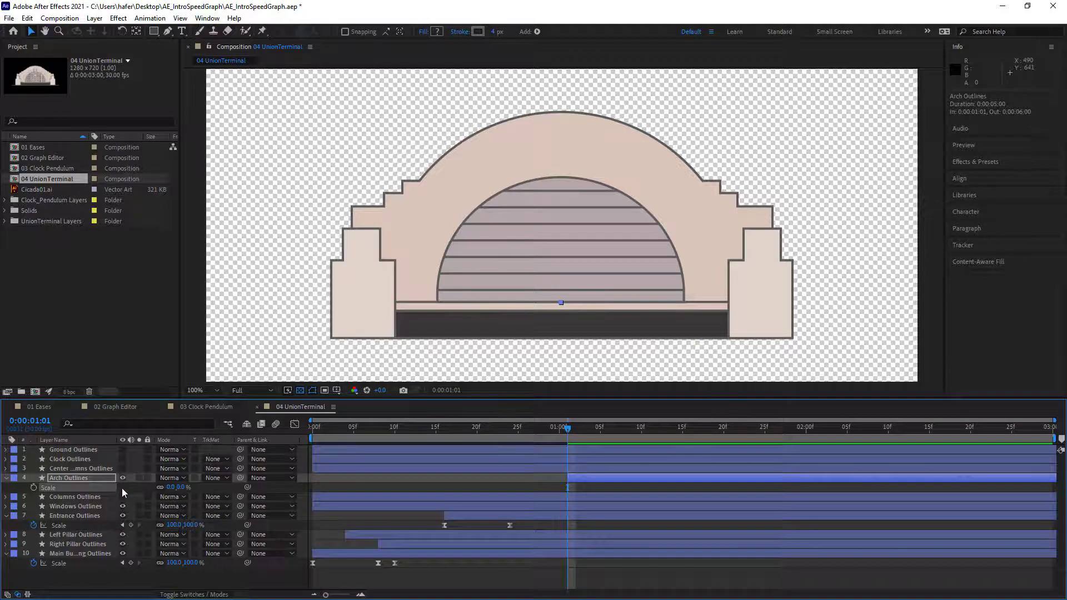
{"action": "left_click", "coordinate": [65, 479]}
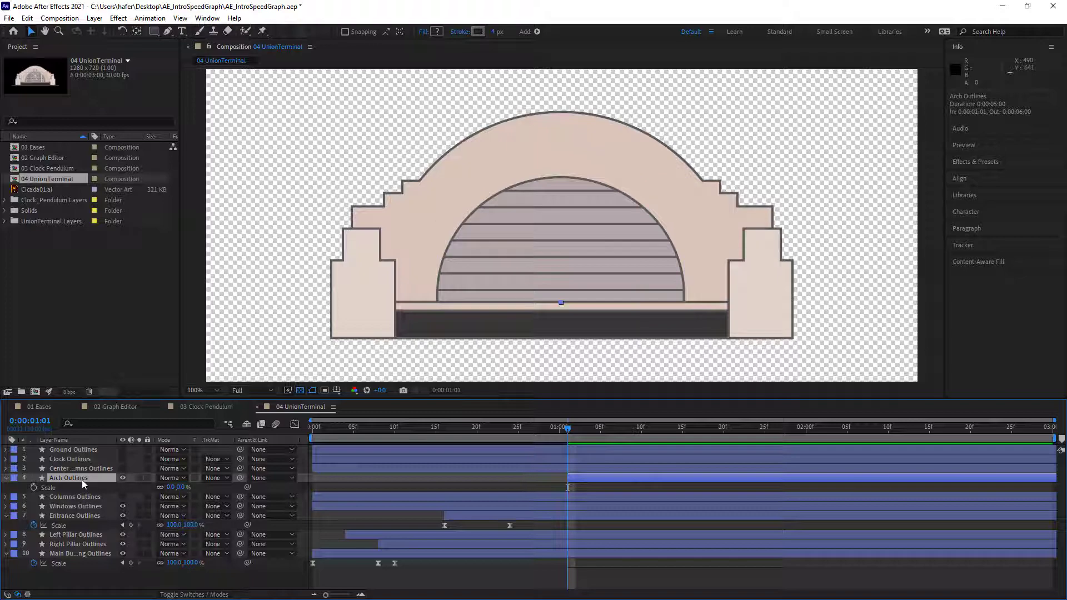
{"action": "key", "text": "ctrl+z"}
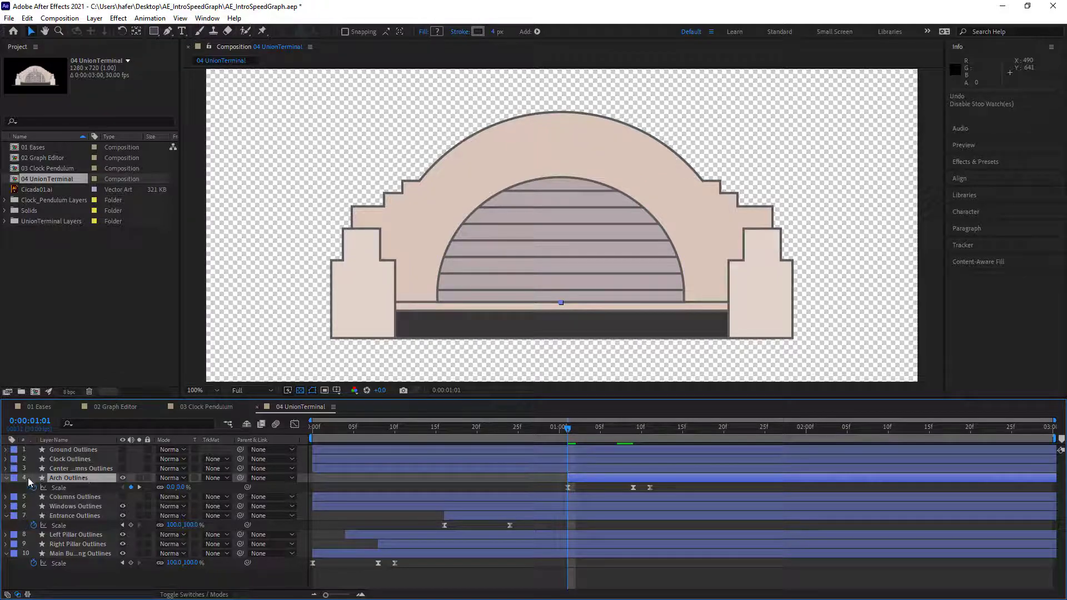
{"action": "left_click", "coordinate": [6, 478]}
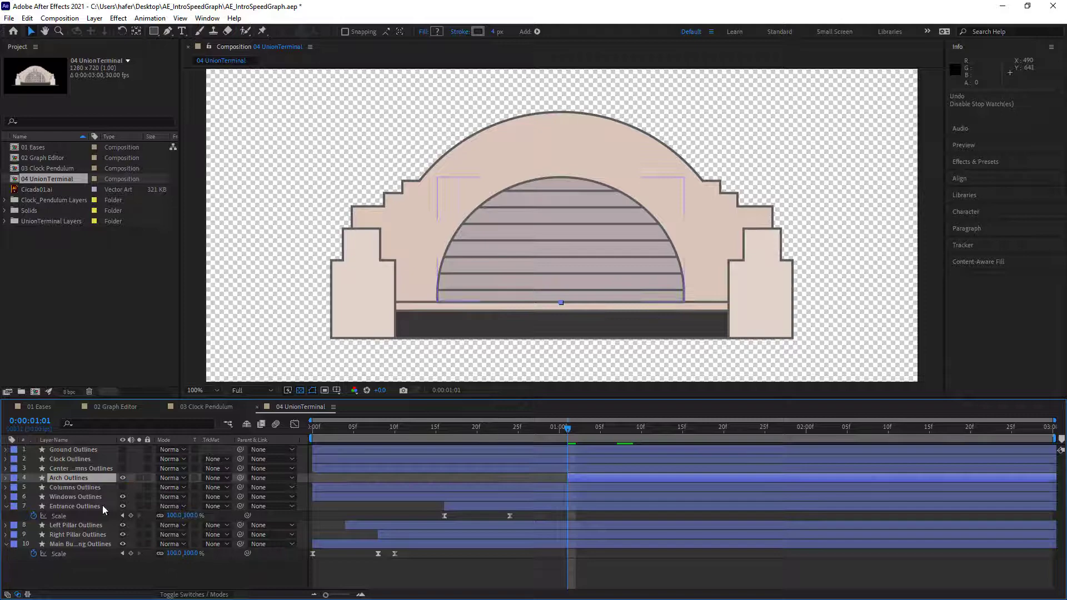
Reveal the Windows Outlines keyframes, remove its Scale animation so it stays at 100%, and preview from the beginning.
{"action": "left_click", "coordinate": [69, 497]}
{"action": "left_click", "coordinate": [6, 497]}
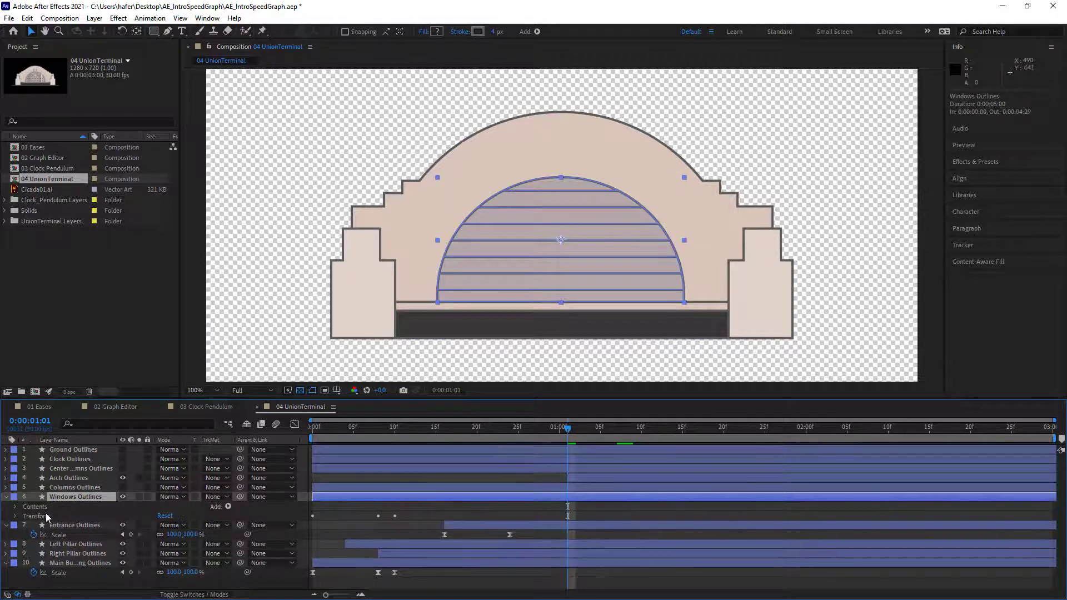
{"action": "key", "text": "u"}
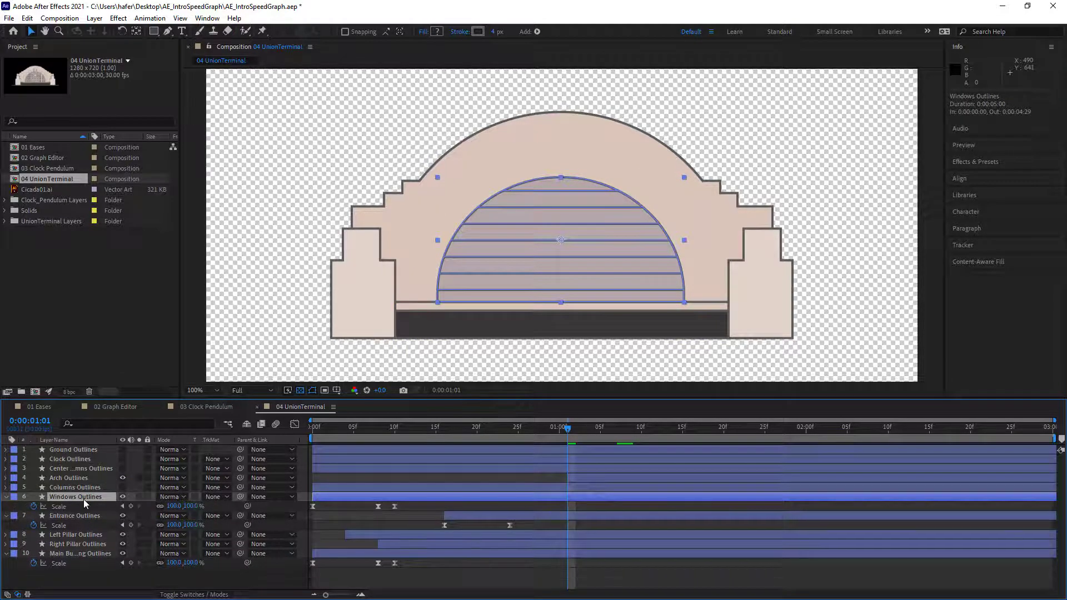
{"action": "left_click", "coordinate": [34, 506]}
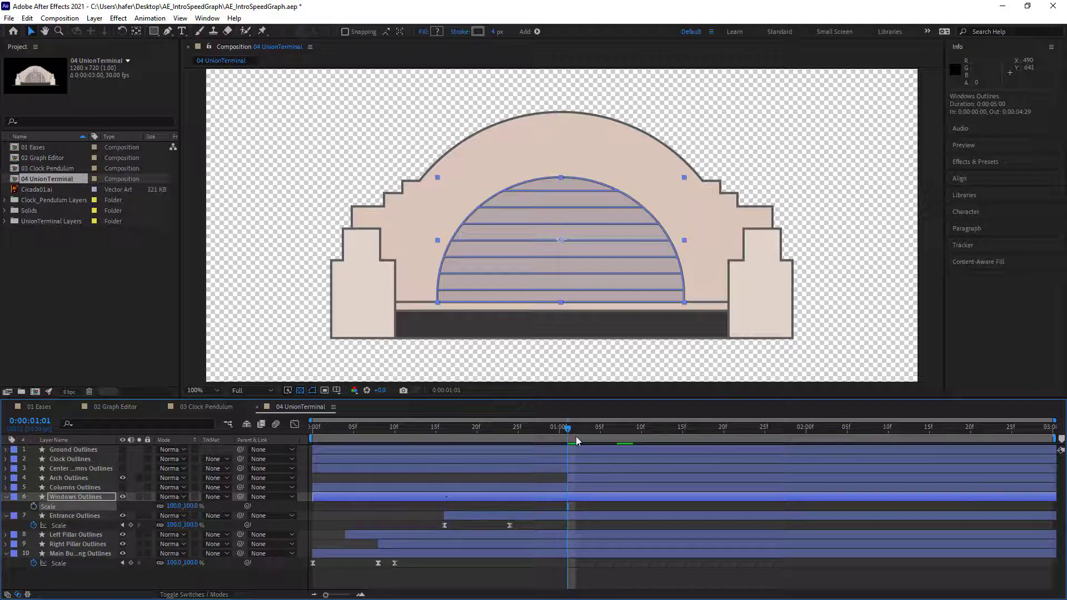
{"action": "left_click_drag", "start_coordinate": [573, 434], "coordinate": [265, 434]}
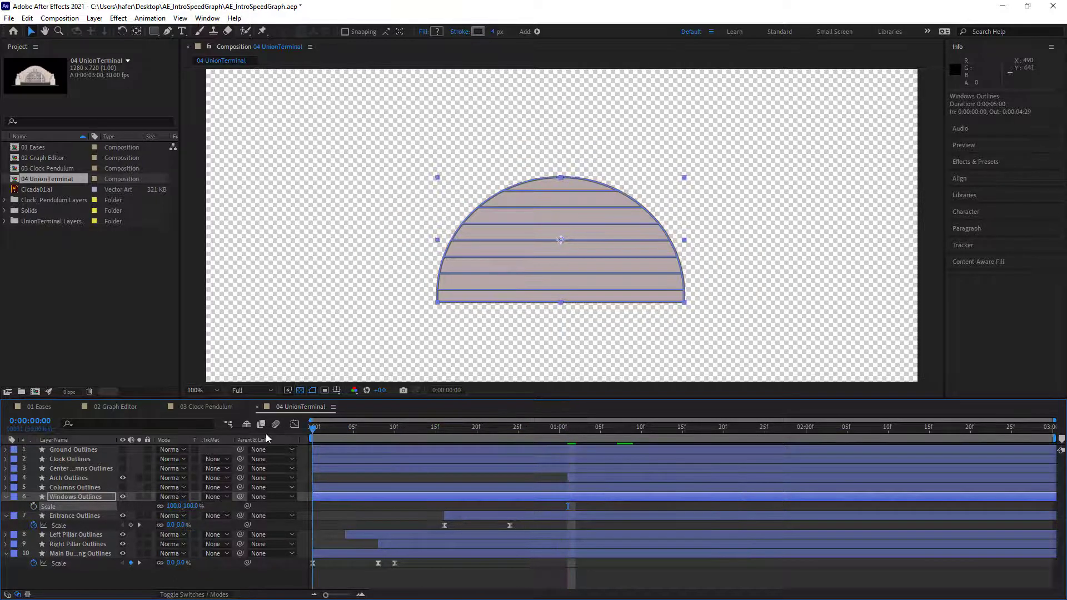
{"action": "key", "text": "space"}
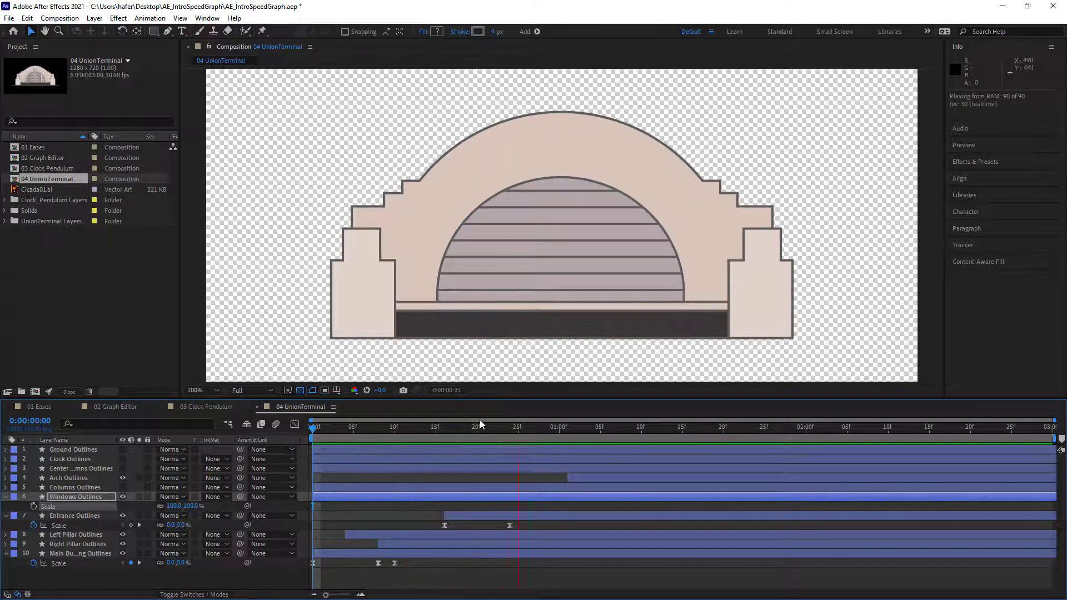
{"action": "key", "text": "space"}
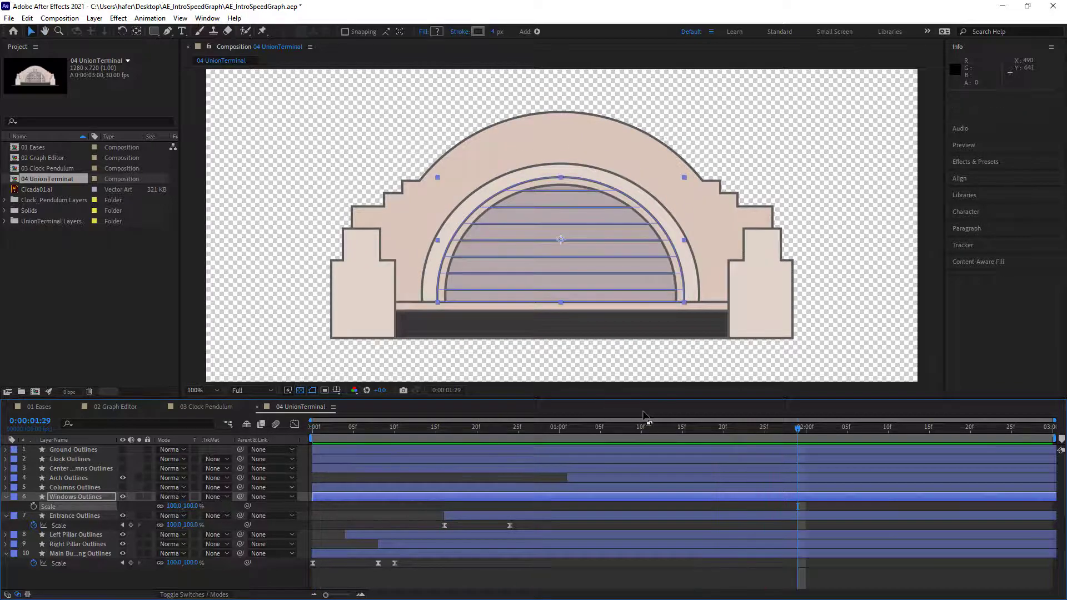
Shift the Arch Outlines layer earlier so it starts at frame 20, previewing the timing between adjustments.
{"action": "left_click_drag", "start_coordinate": [655, 431], "coordinate": [515, 455]}
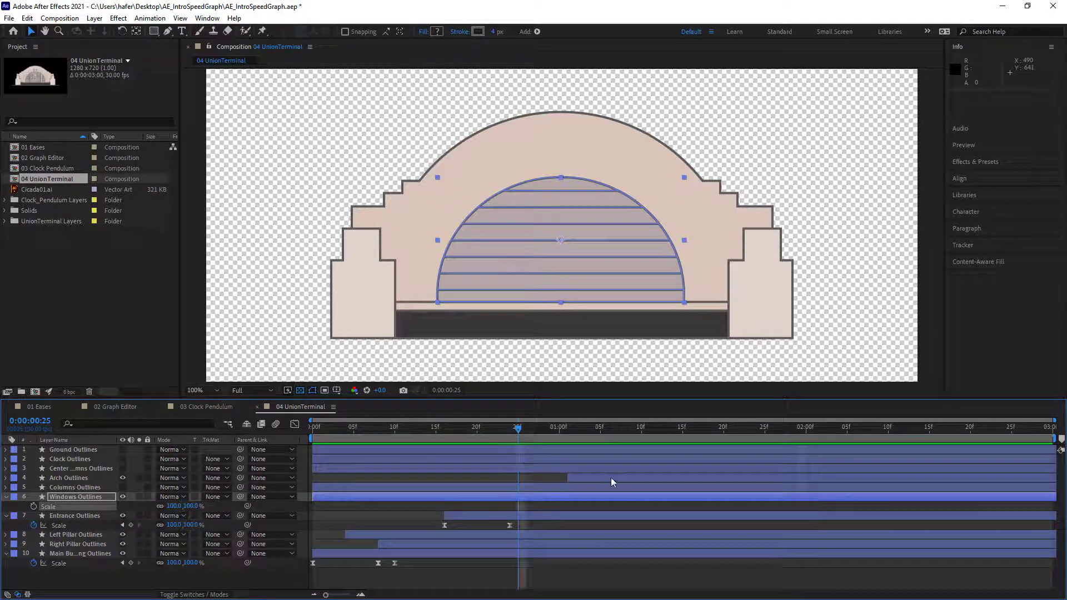
{"action": "left_click_drag", "start_coordinate": [611, 478], "coordinate": [509, 473]}
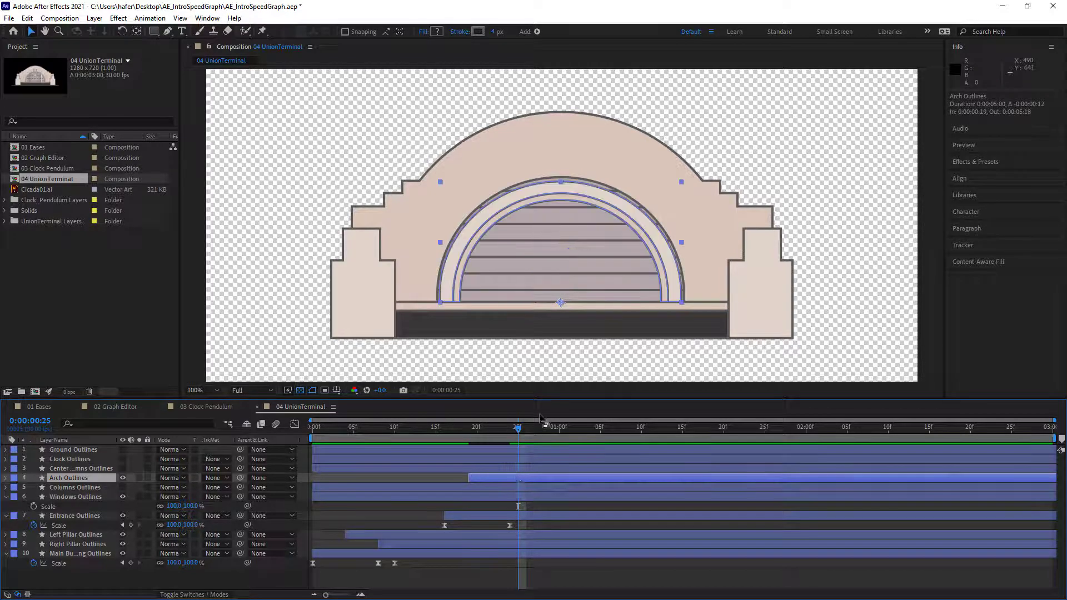
{"action": "left_click_drag", "start_coordinate": [521, 429], "coordinate": [354, 427]}
{"action": "key", "text": "space"}
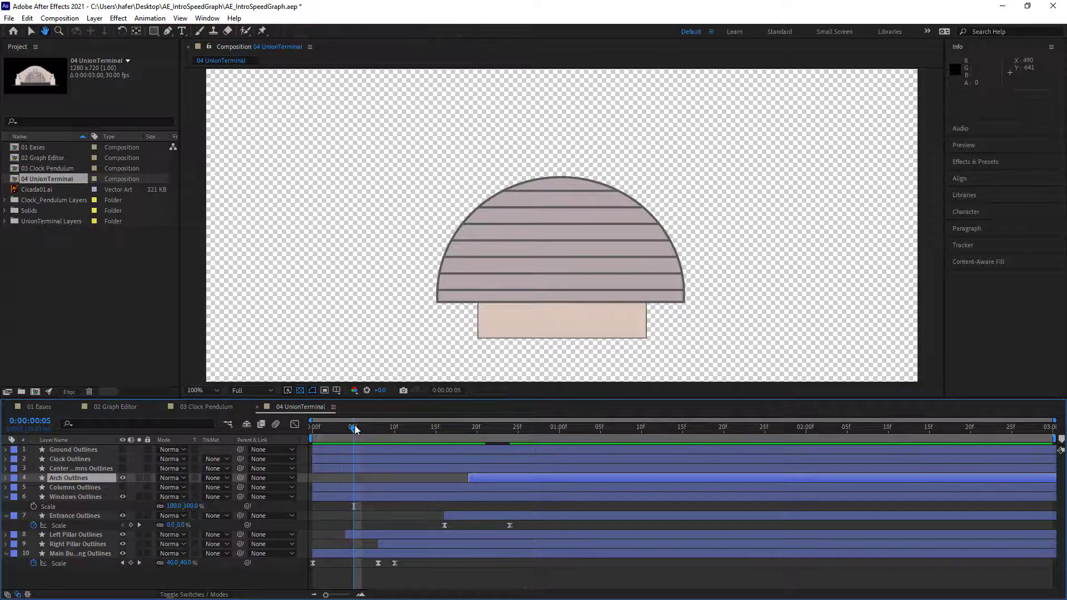
{"action": "key", "text": "space"}
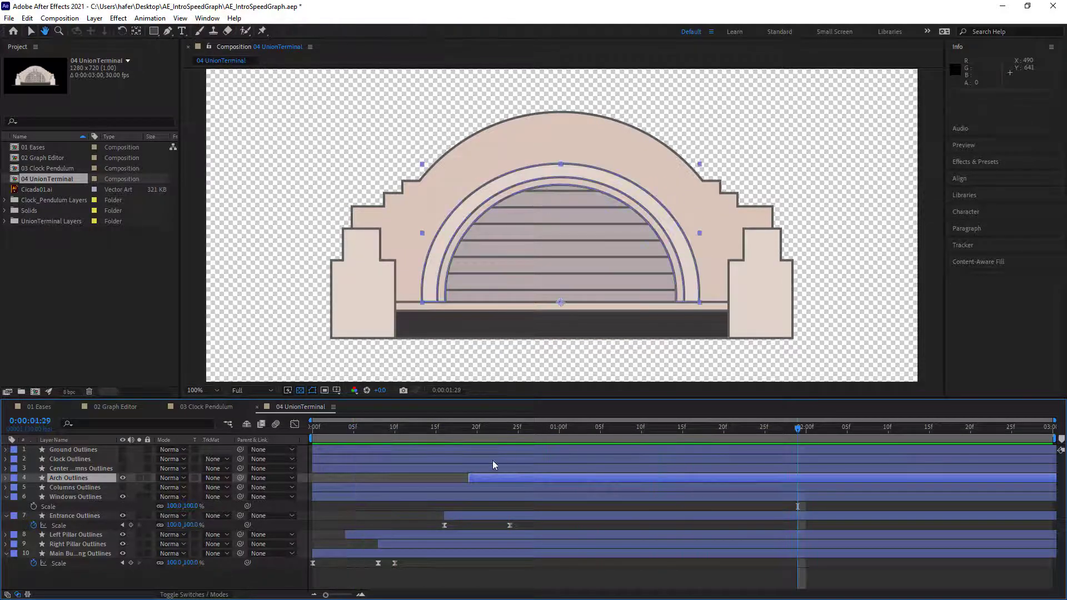
{"action": "left_click_drag", "start_coordinate": [489, 478], "coordinate": [496, 478]}
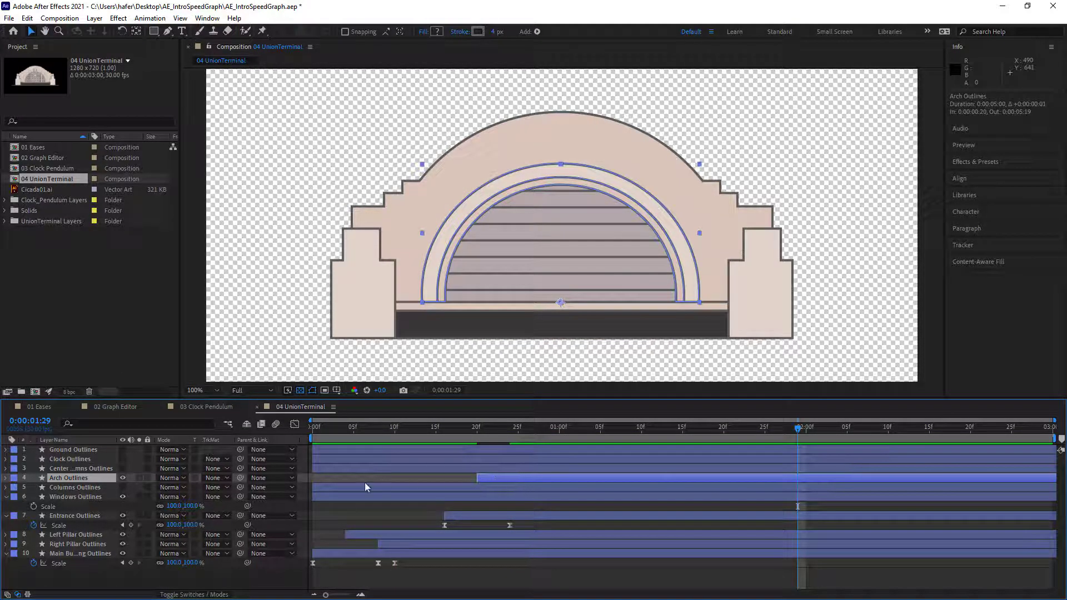
Shift the Windows Outlines layer to start at frame 24, and scrub through the arch's scale-in to check the cover.
{"action": "left_click", "coordinate": [79, 497]}
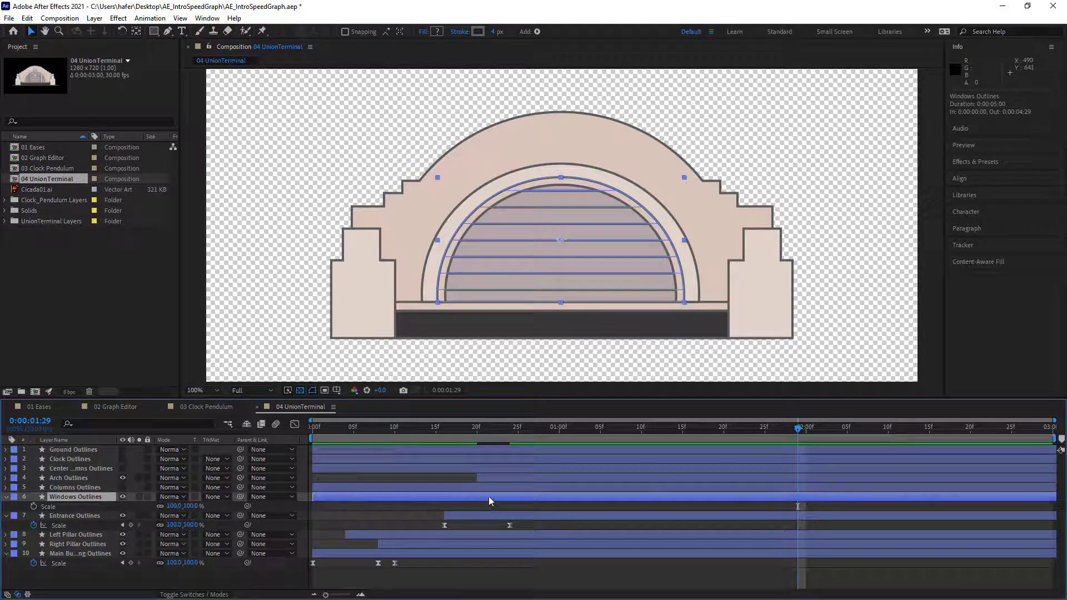
{"action": "left_click_drag", "start_coordinate": [490, 497], "coordinate": [682, 512]}
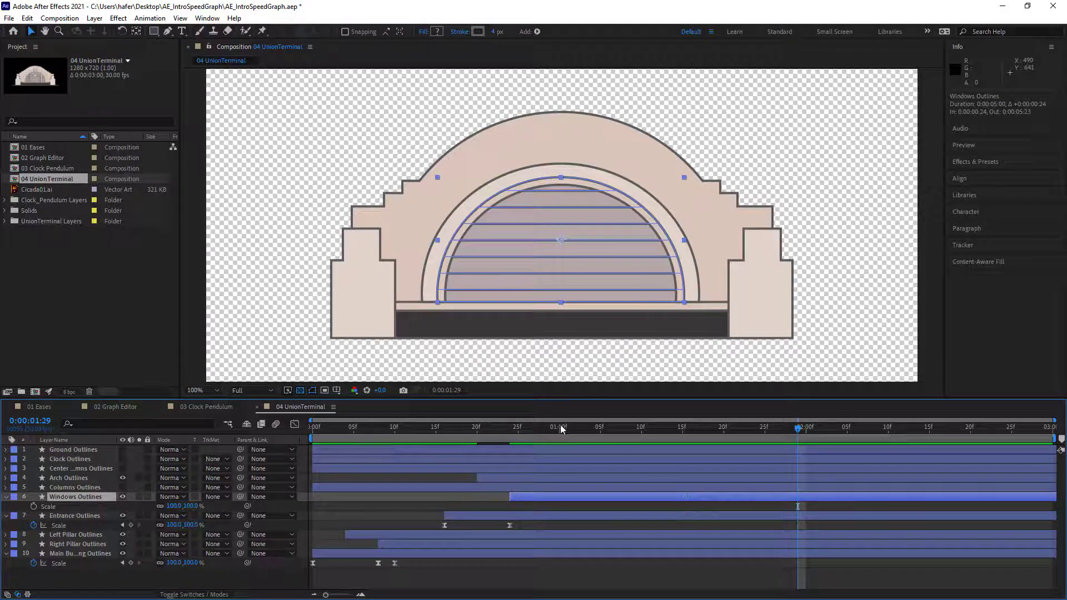
{"action": "left_click_drag", "start_coordinate": [561, 428], "coordinate": [484, 440]}
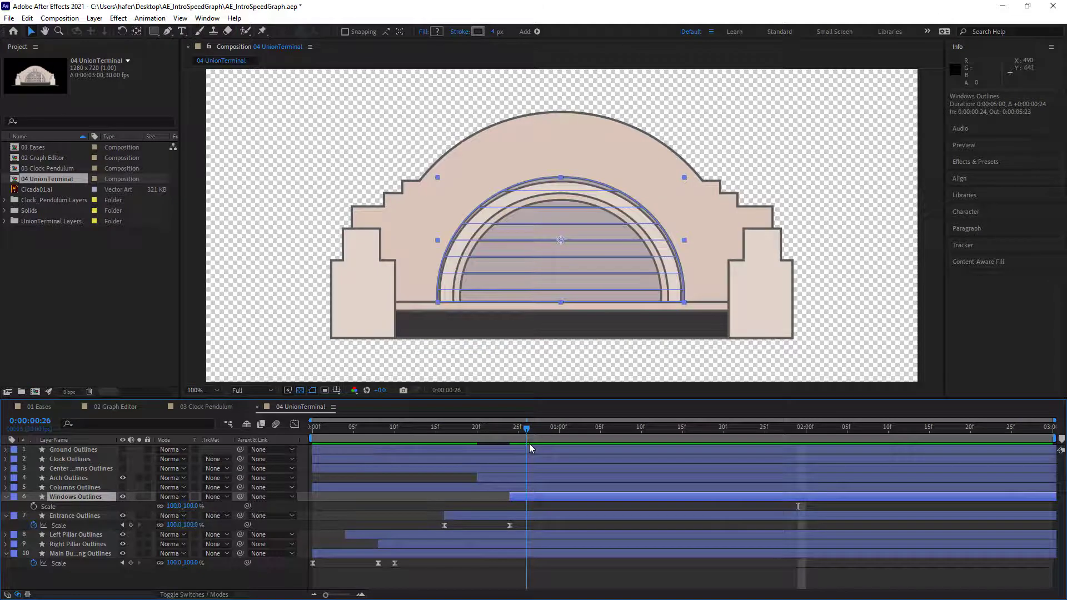
Shift the Windows Outlines layer to start at frame 26.
{"action": "mouse_move", "coordinate": [529, 444]}
{"action": "left_mouse_down"}
{"action": "mouse_move", "coordinate": [568, 448]}
{"action": "mouse_move", "coordinate": [528, 455]}
{"action": "left_mouse_up"}
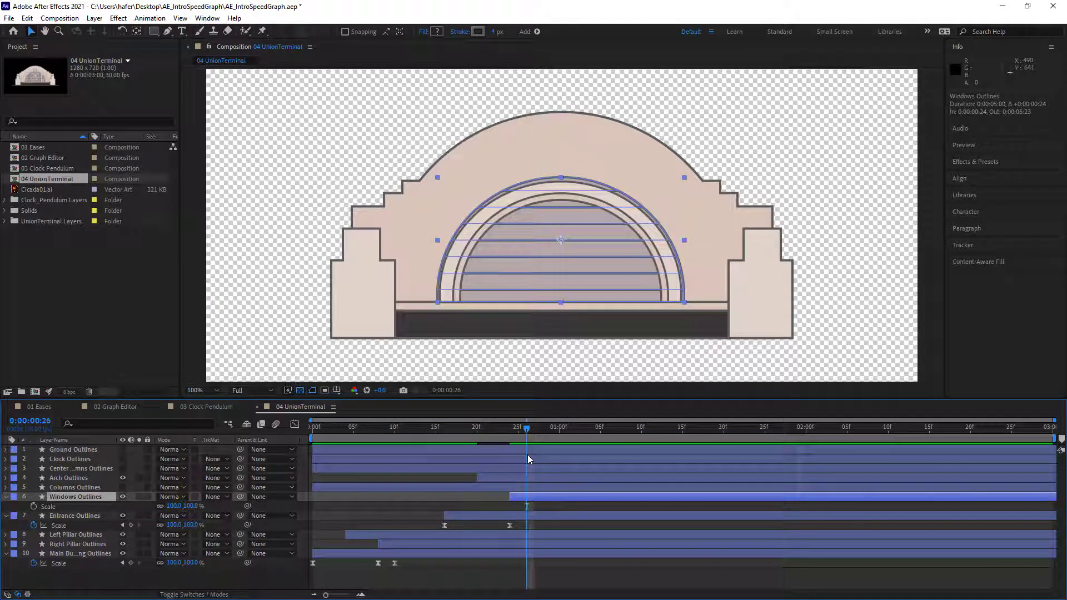
{"action": "key", "text": "alt+bracketleft"}
{"action": "left_click", "coordinate": [80, 499]}
Draw a closed four-point Pen mask around the windows on the Windows Outlines layer, extending just beyond the arch.
{"action": "left_click", "coordinate": [168, 32]}
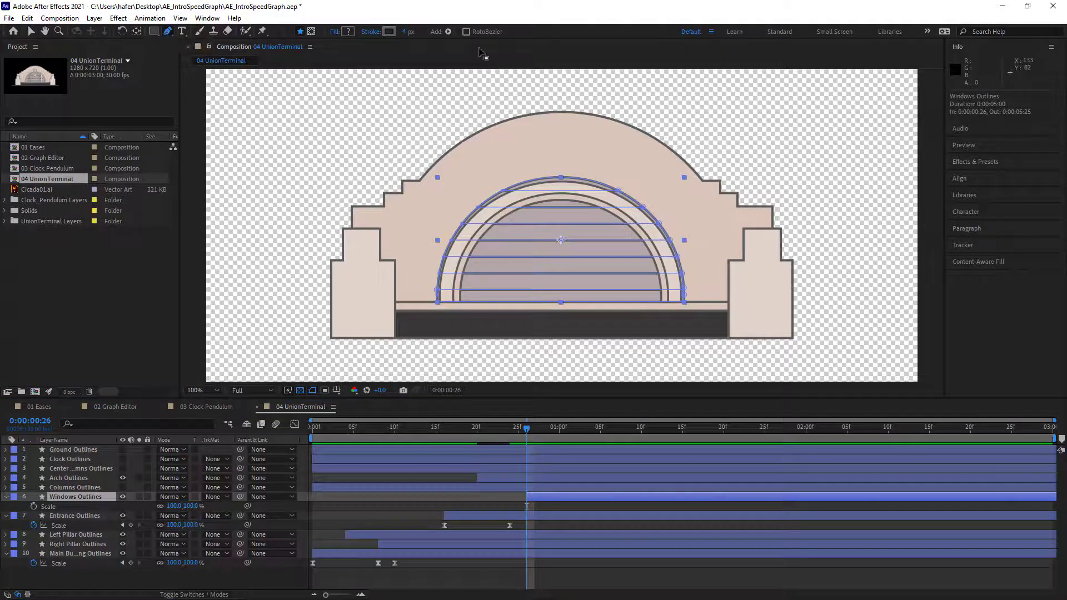
{"action": "left_click", "coordinate": [311, 32]}
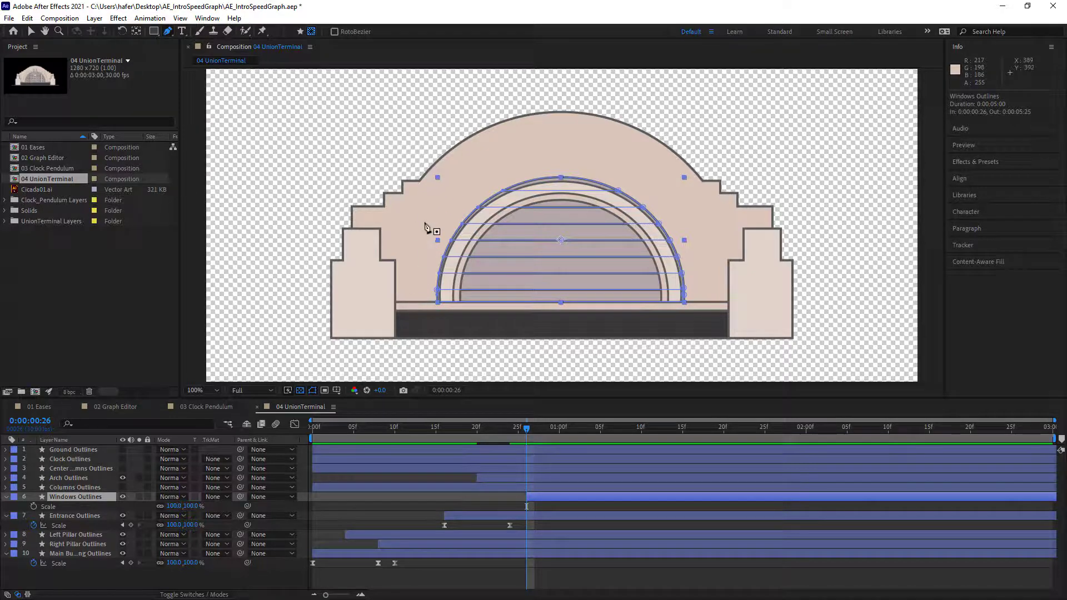
{"action": "left_click", "coordinate": [428, 173]}
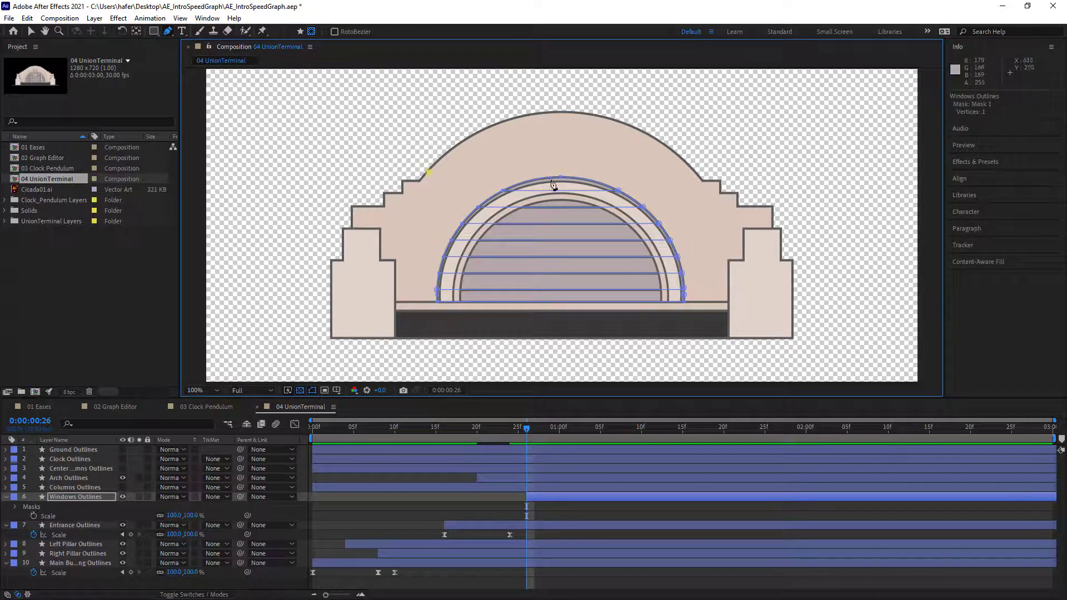
{"action": "left_click", "coordinate": [687, 183]}
{"action": "left_click", "coordinate": [699, 305]}
{"action": "left_click", "coordinate": [418, 306]}
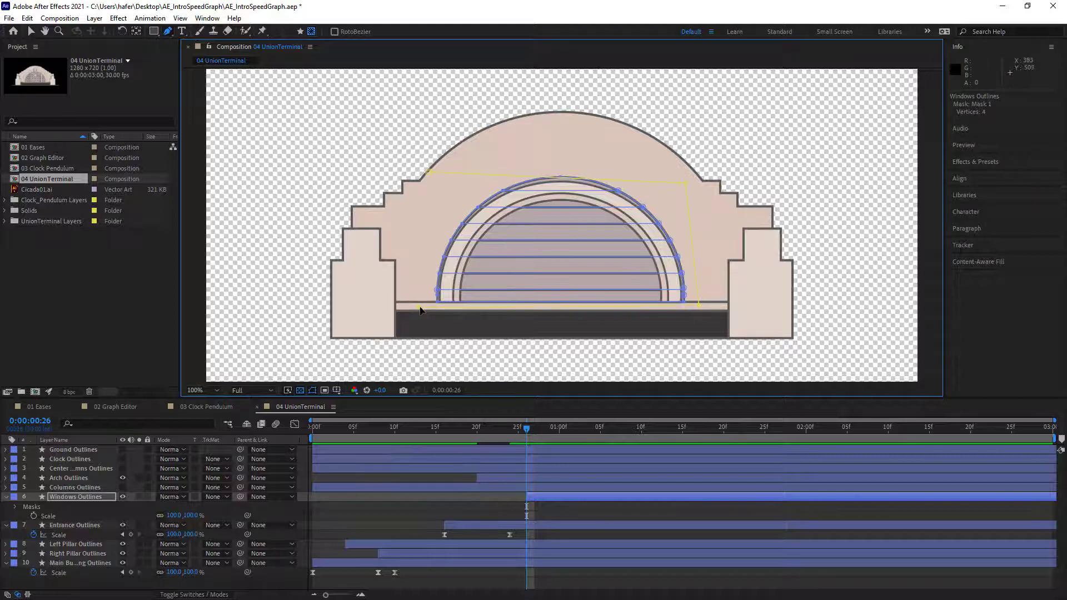
{"action": "left_click", "coordinate": [429, 173]}
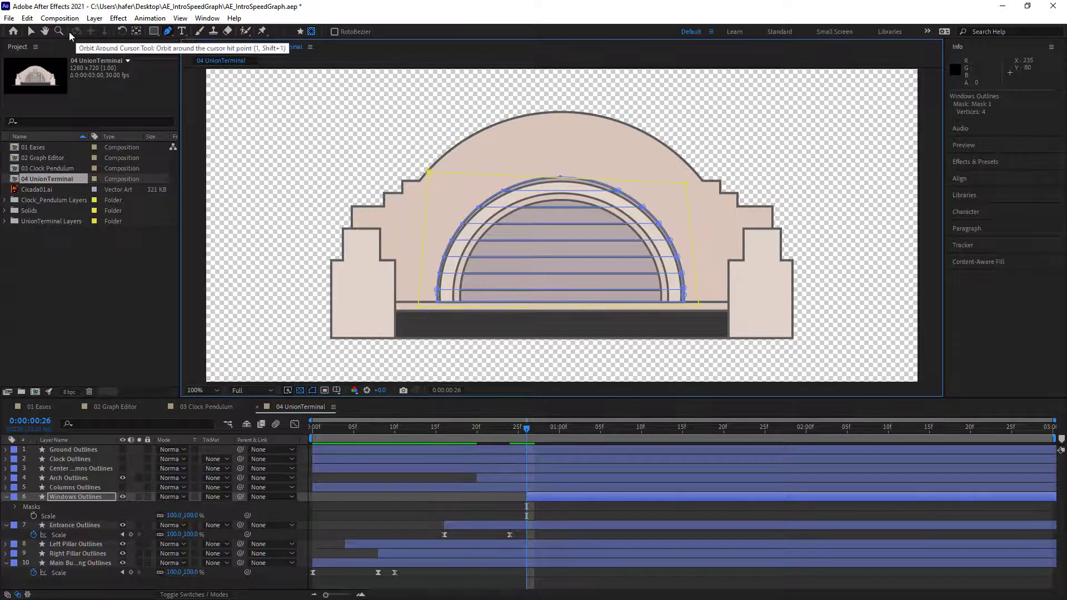
Raise the mask's upper-right vertex so the mask's top edge runs nearly level above the windows.
{"action": "left_click", "coordinate": [32, 31]}
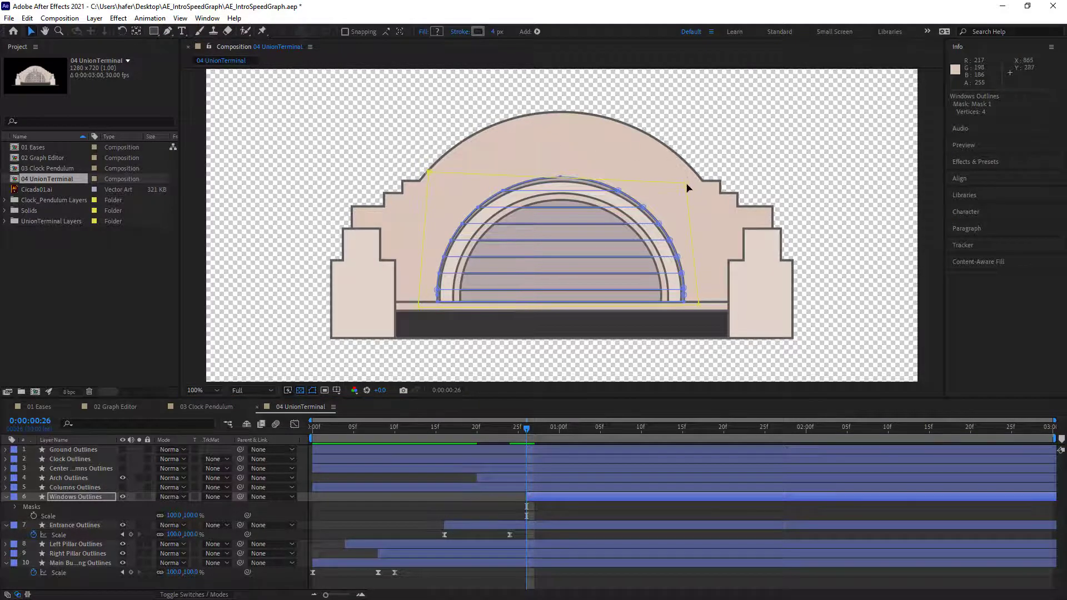
{"action": "left_click_drag", "start_coordinate": [687, 185], "coordinate": [684, 167]}
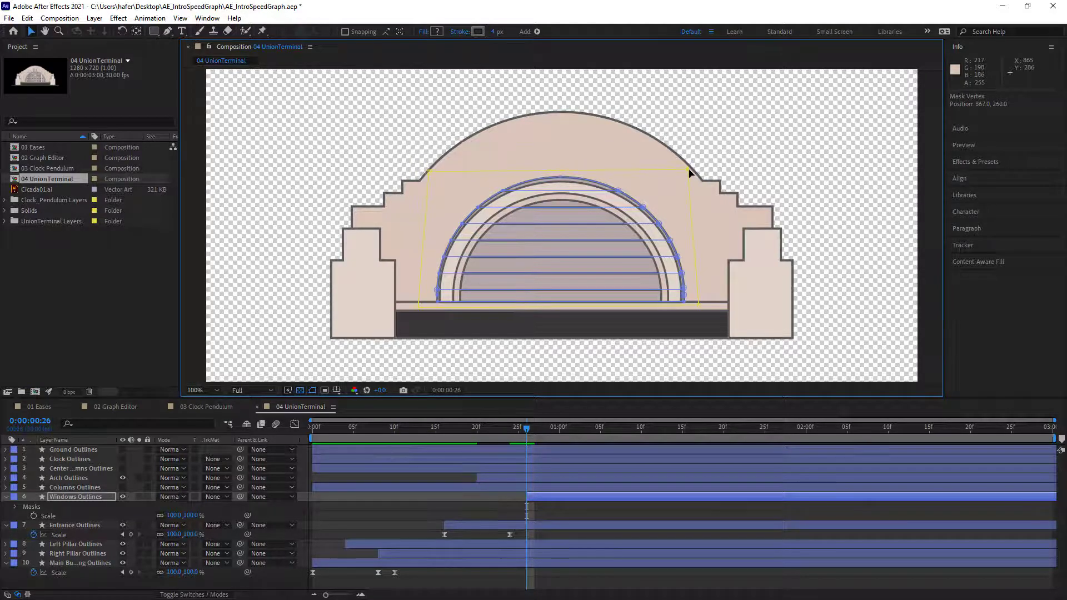
{"action": "left_click_drag", "start_coordinate": [689, 169], "coordinate": [688, 169]}
{"action": "left_click", "coordinate": [871, 178]}
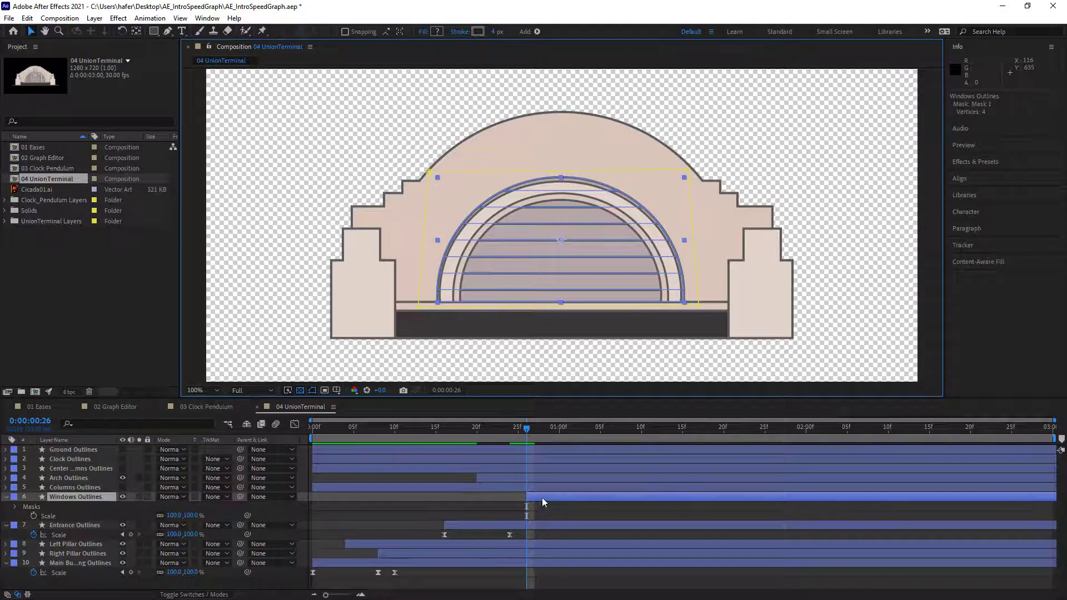
Reveal the properties of the Windows Outlines mask and add a Mask Path keyframe at 0:00:01:05 with the windows fully uncovered.
{"action": "left_click", "coordinate": [21, 507]}
{"action": "left_click", "coordinate": [16, 507]}
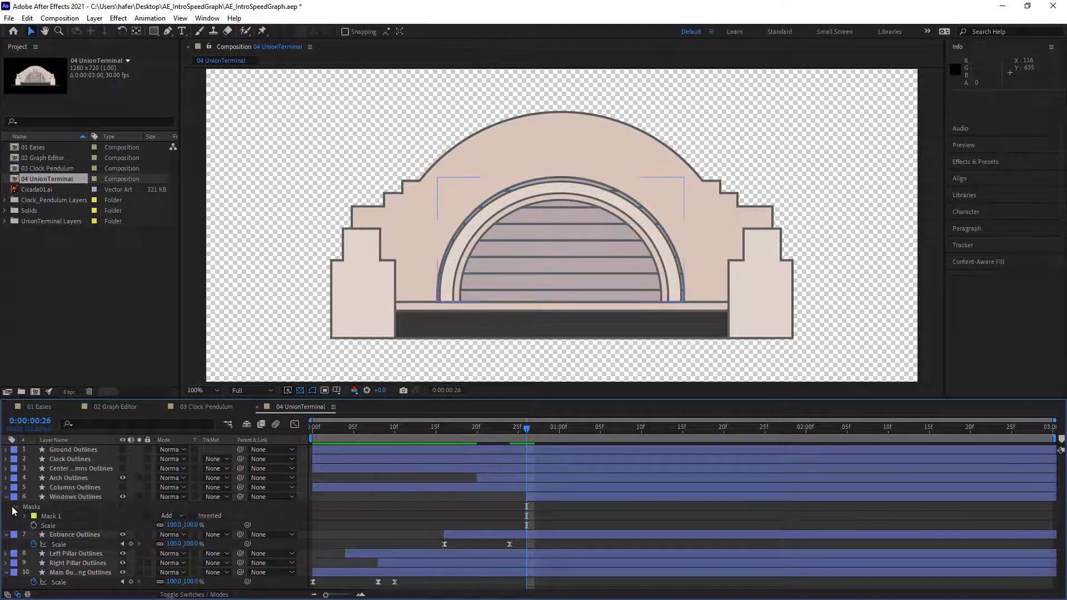
{"action": "left_click", "coordinate": [24, 516]}
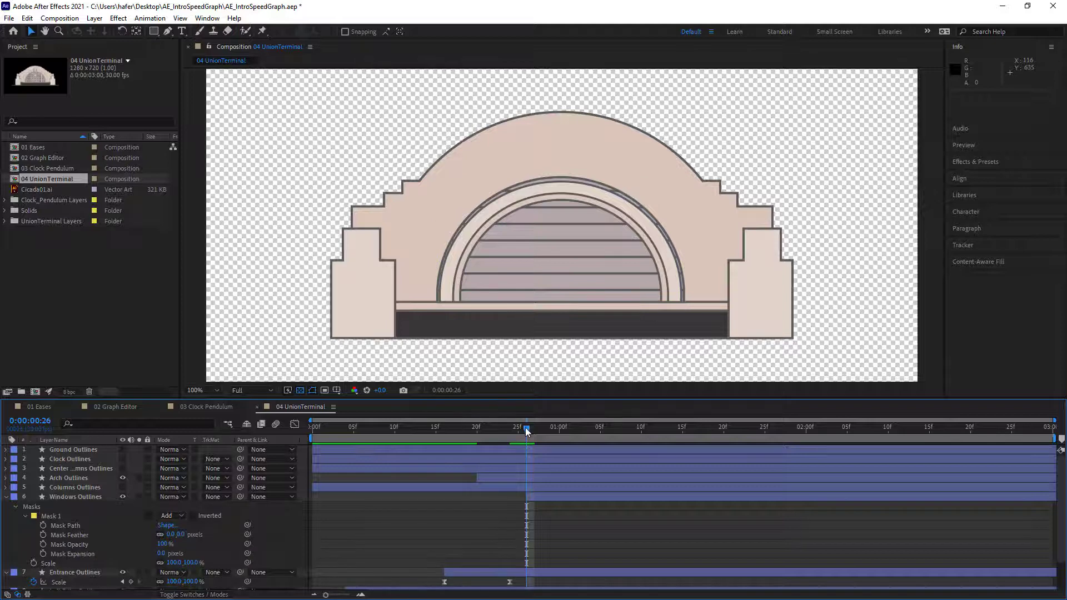
{"action": "left_click_drag", "start_coordinate": [528, 428], "coordinate": [602, 436]}
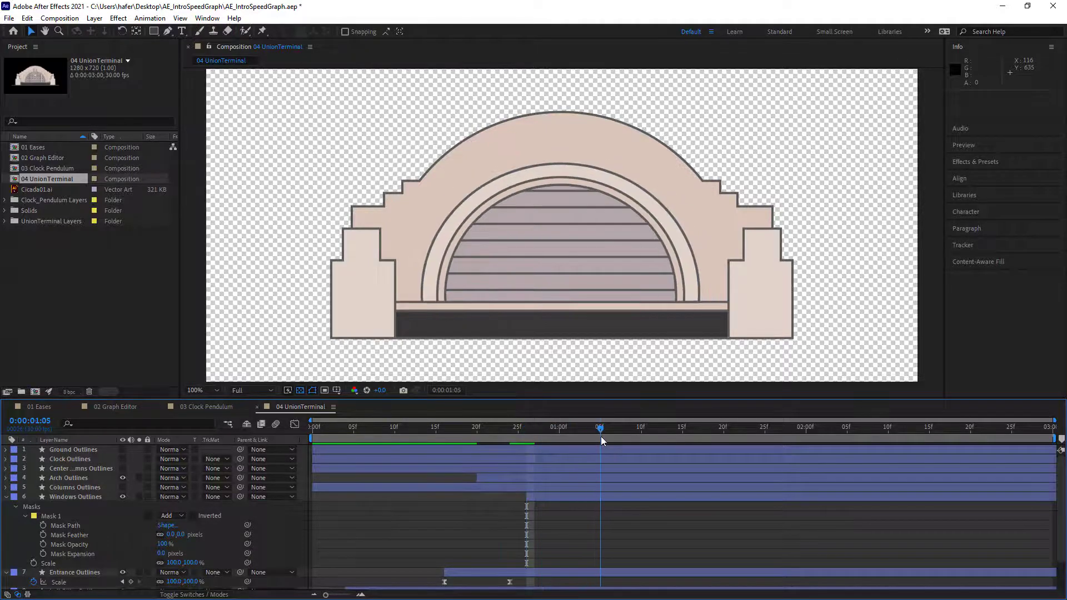
{"action": "left_click", "coordinate": [44, 526]}
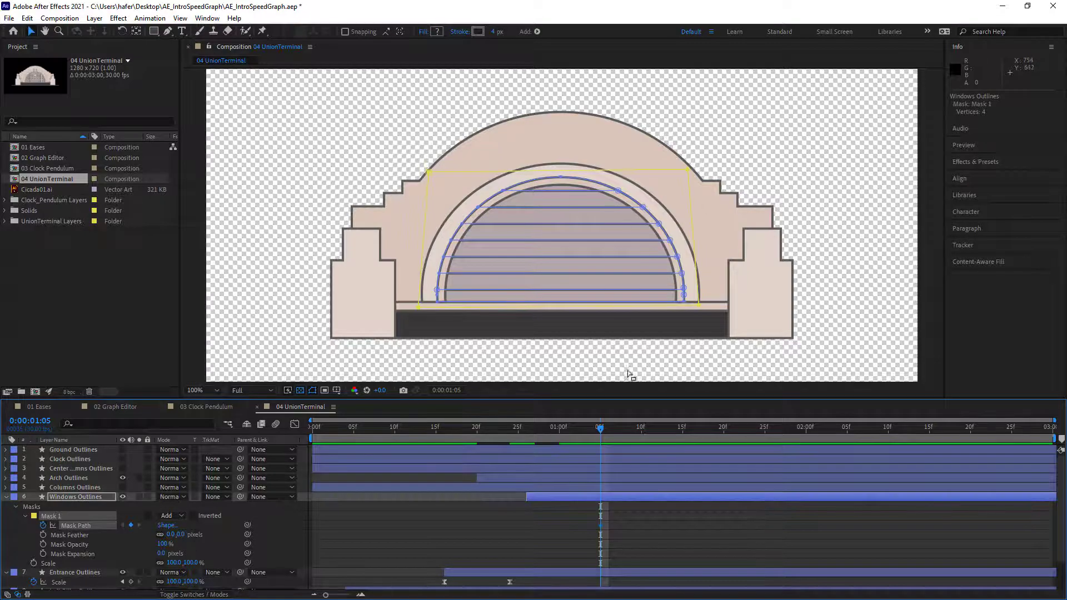
At frame 26, lower the mask's two upper vertices to the base of the windows to hide them, and preview the reveal.
{"action": "left_click_drag", "start_coordinate": [599, 431], "coordinate": [528, 430]}
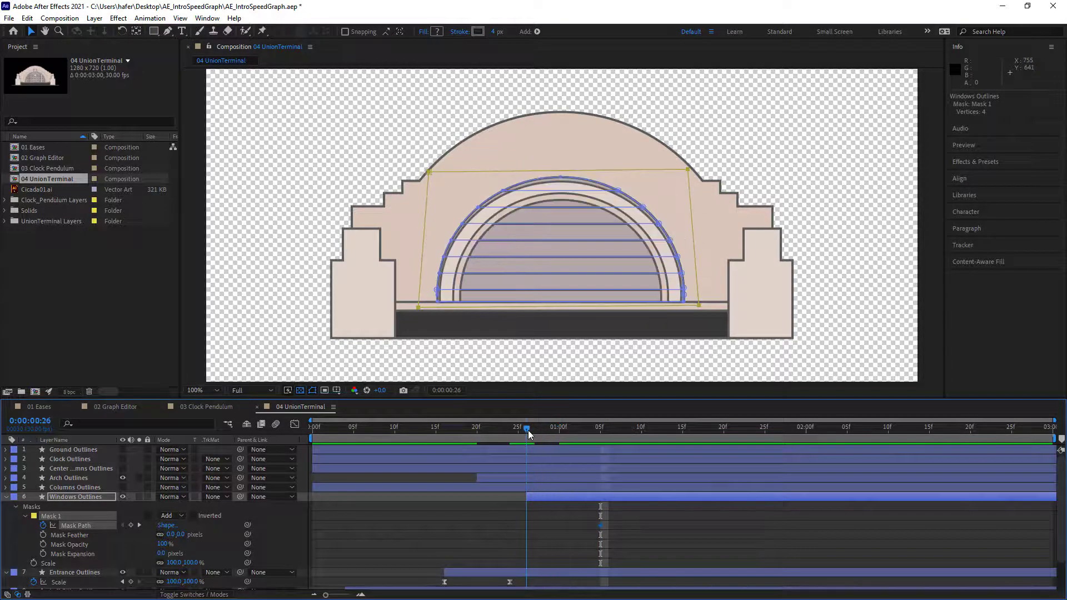
{"action": "key", "text": "ctrl+t"}
{"action": "key", "text": "Escape"}
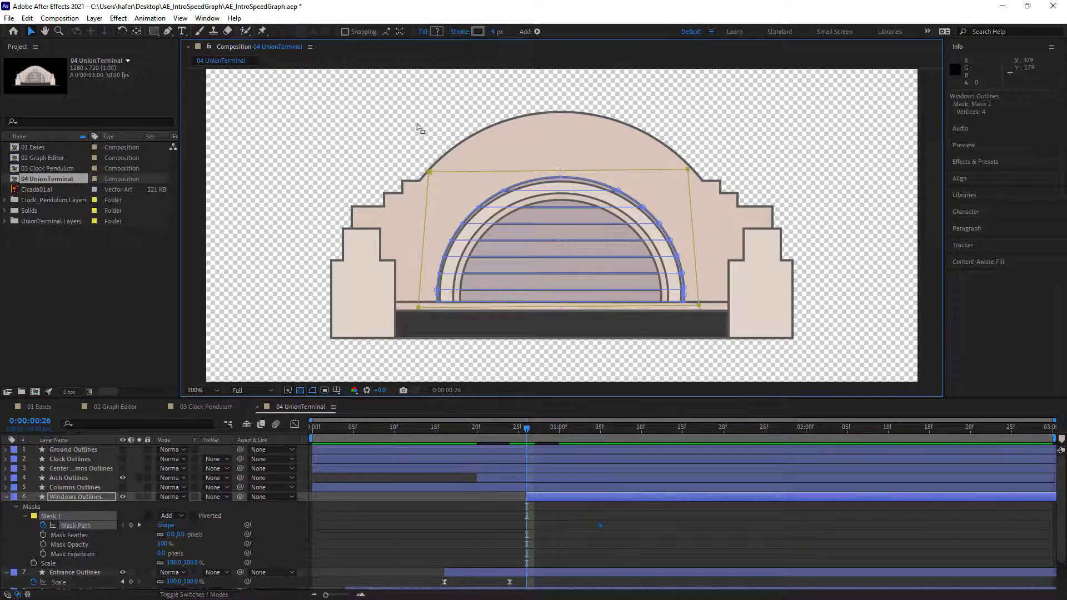
{"action": "left_click_drag", "start_coordinate": [417, 124], "coordinate": [747, 174]}
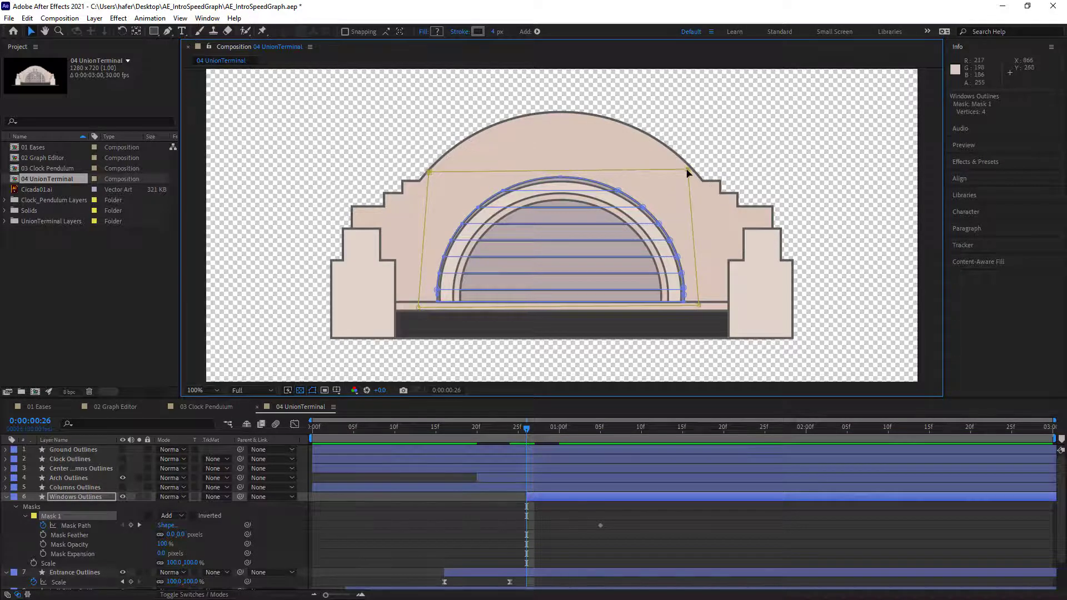
{"action": "left_click_drag", "start_coordinate": [688, 174], "coordinate": [706, 305]}
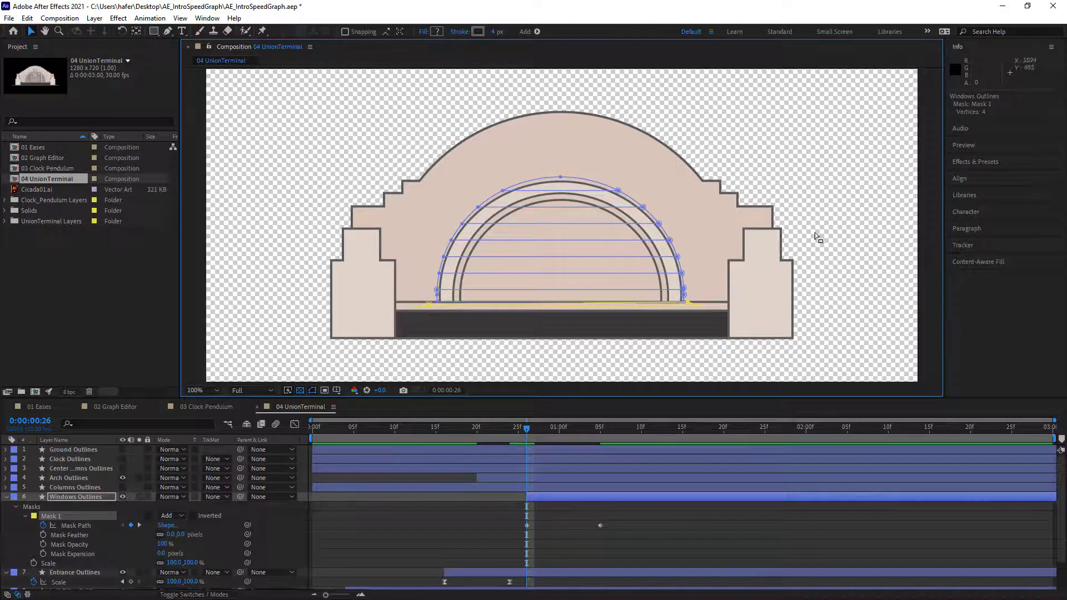
{"action": "left_click_drag", "start_coordinate": [527, 433], "coordinate": [351, 450]}
{"action": "key", "text": "space"}
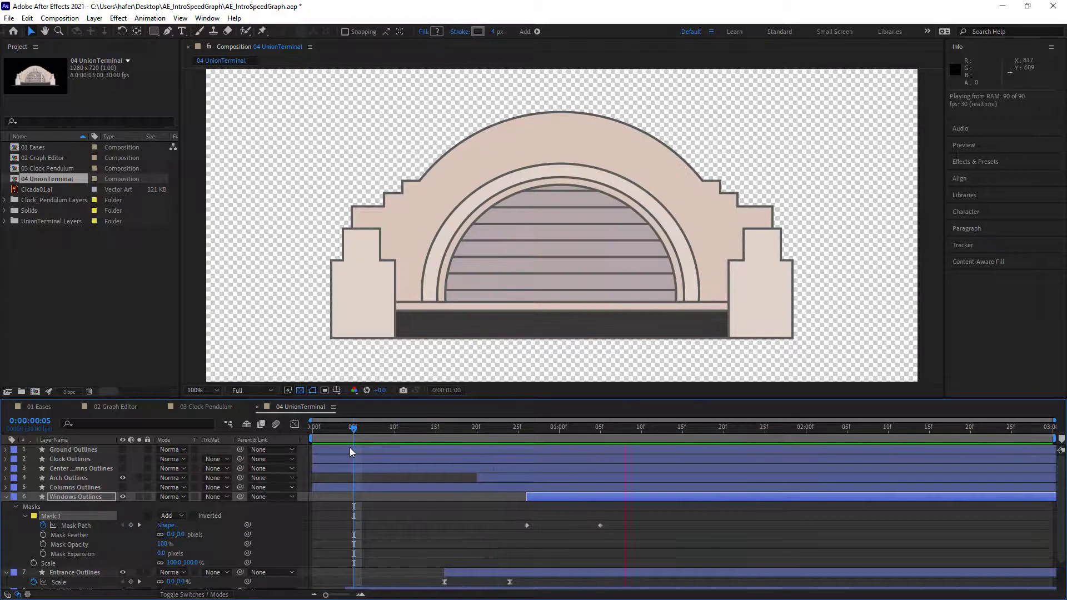
{"action": "key", "text": "space"}
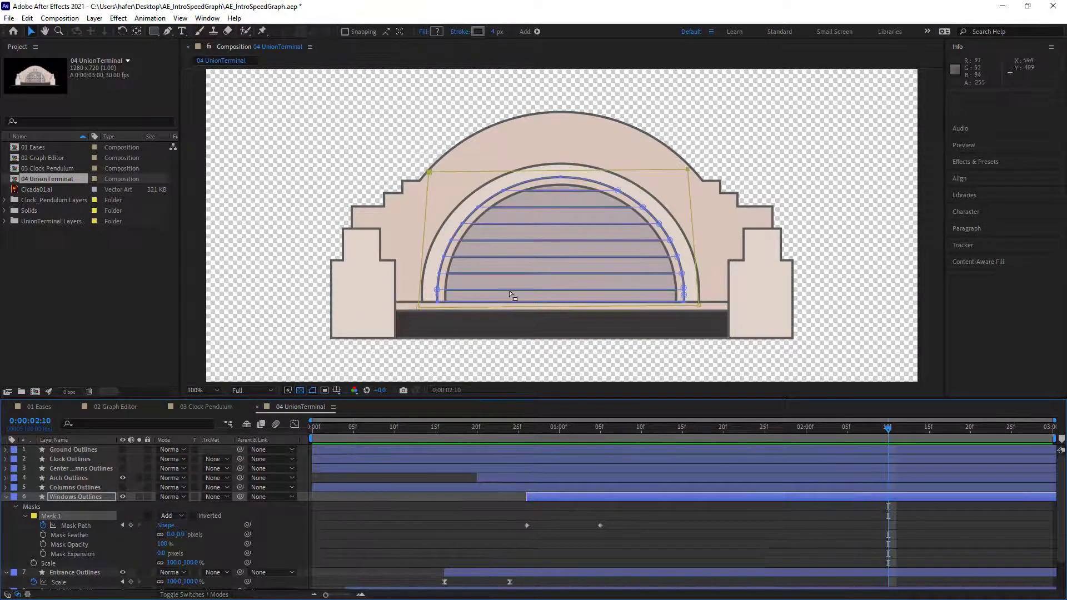
Apply Easy Ease to both Mask Path keyframes of the Windows Outlines layer in the Graph Editor.
{"action": "left_click_drag", "start_coordinate": [575, 431], "coordinate": [477, 432]}
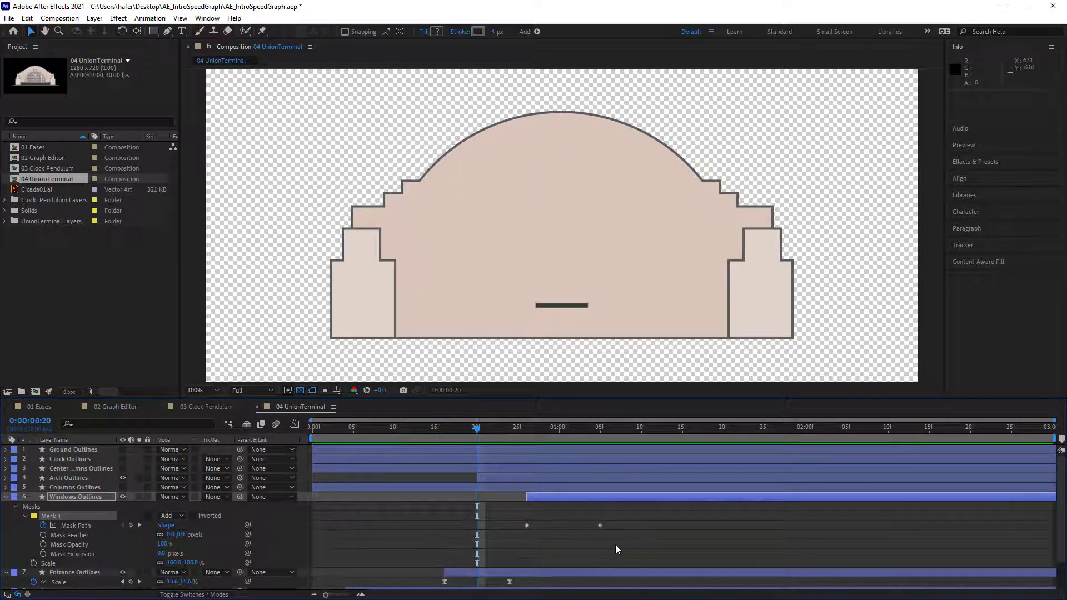
{"action": "left_click_drag", "start_coordinate": [616, 542], "coordinate": [503, 522]}
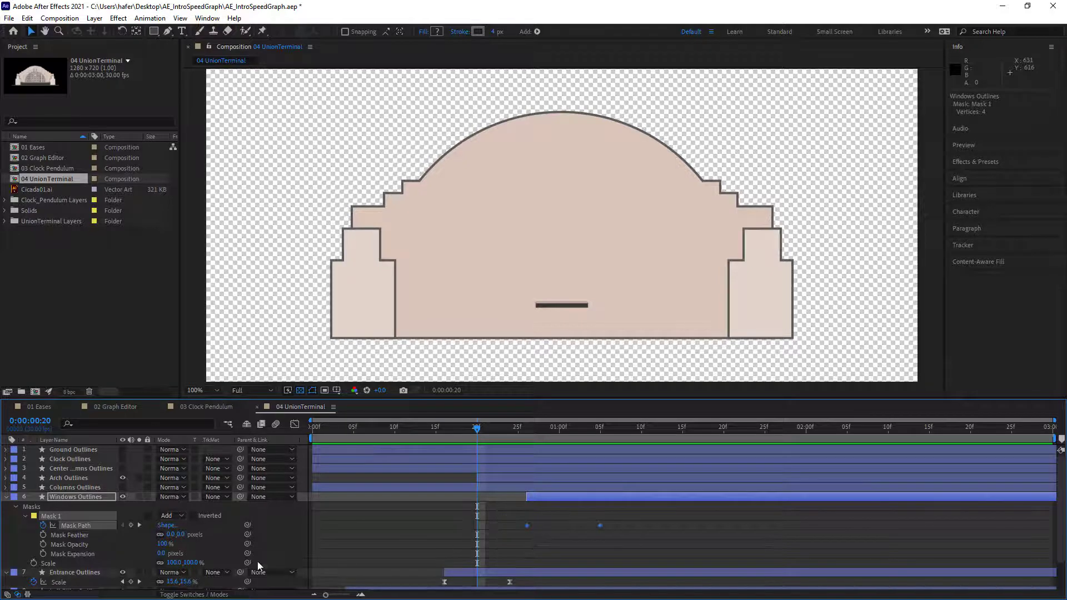
{"action": "left_click", "coordinate": [295, 425]}
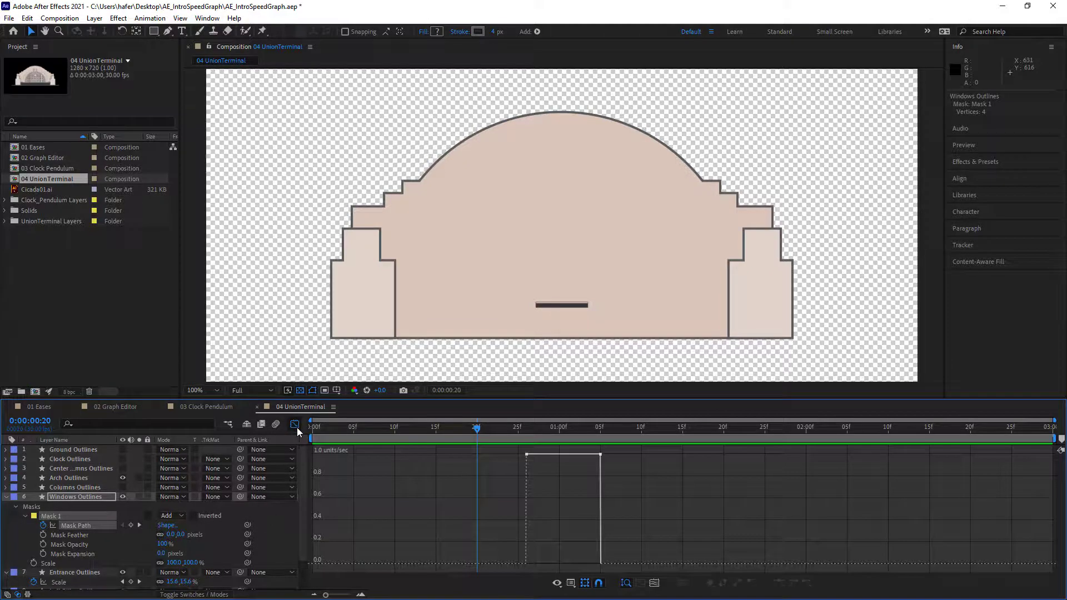
{"action": "left_click", "coordinate": [522, 456]}
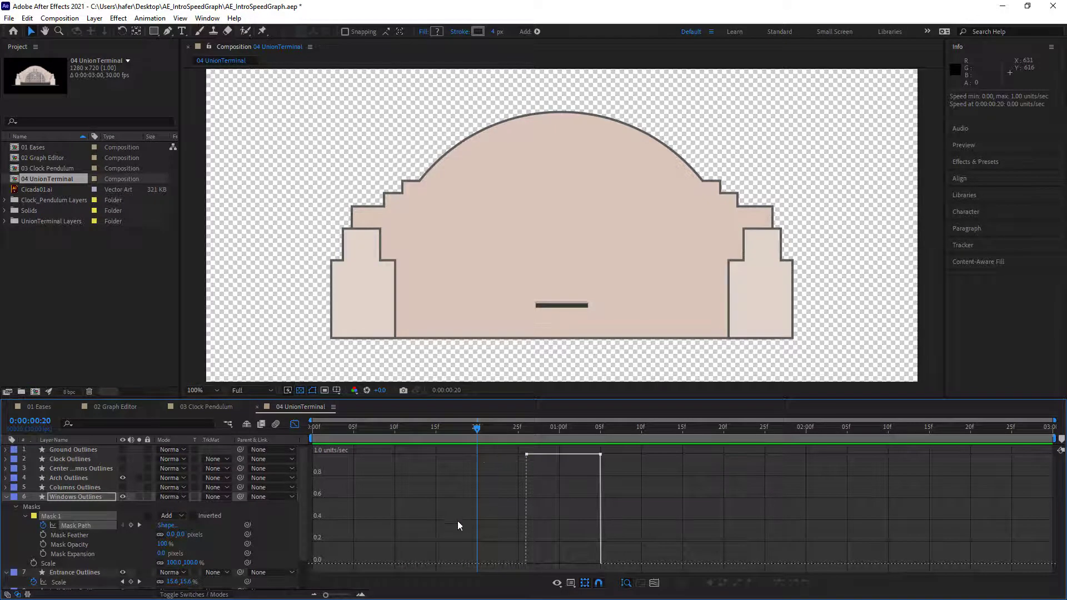
{"action": "mouse_move", "coordinate": [524, 457]}
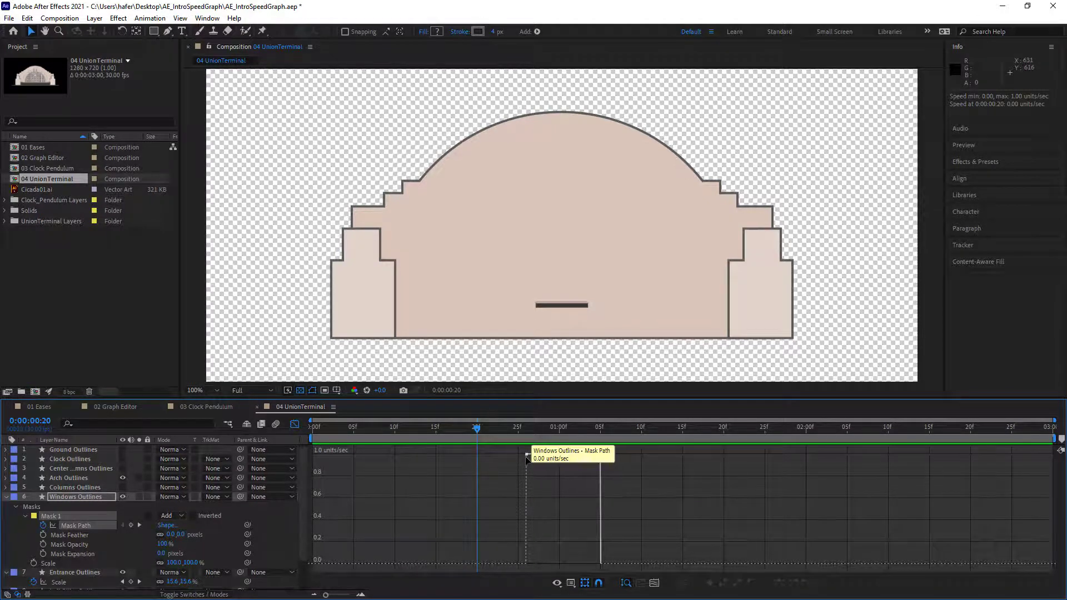
{"action": "left_click", "coordinate": [528, 457]}
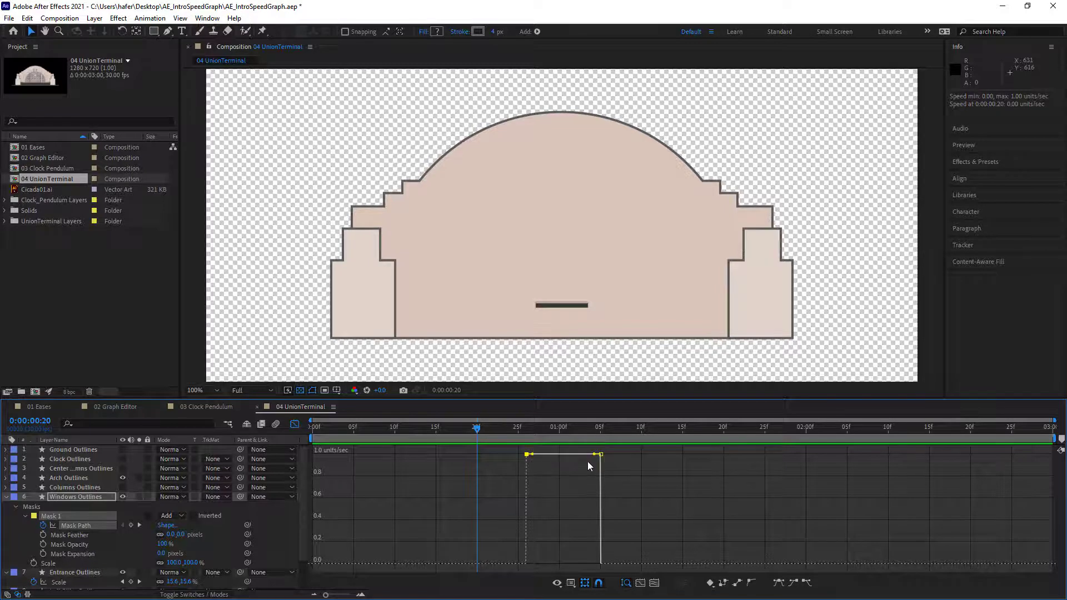
{"action": "left_click", "coordinate": [601, 455], "text": "shift"}
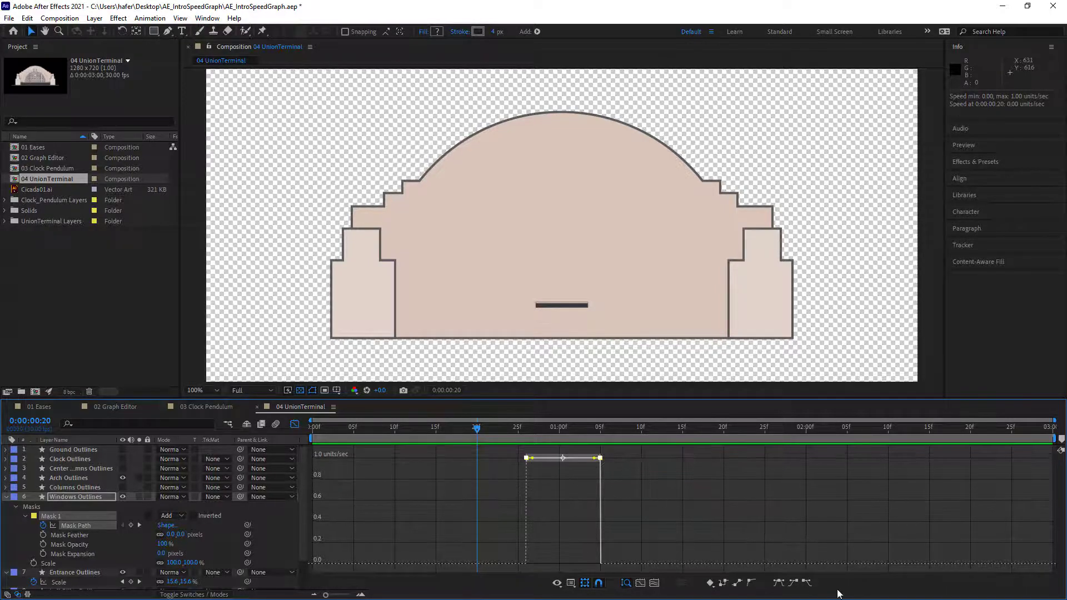
{"action": "left_click", "coordinate": [780, 583]}
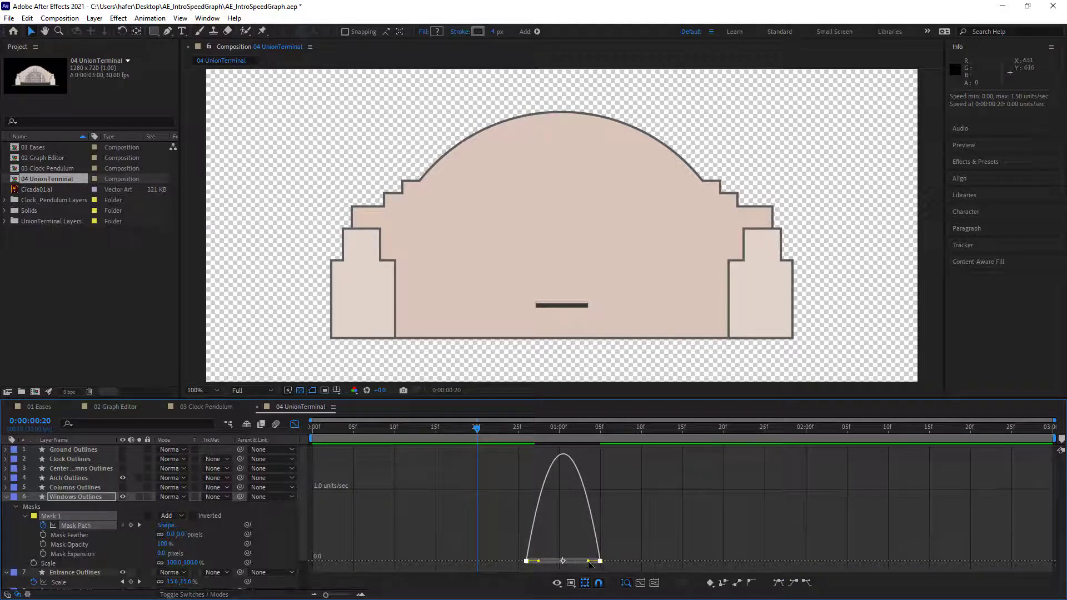
Lengthen the ease influence handles on the Mask Path speed graph for a sharper central peak, and preview the motion.
{"action": "left_click_drag", "start_coordinate": [589, 562], "coordinate": [553, 565]}
{"action": "left_click_drag", "start_coordinate": [579, 428], "coordinate": [462, 432]}
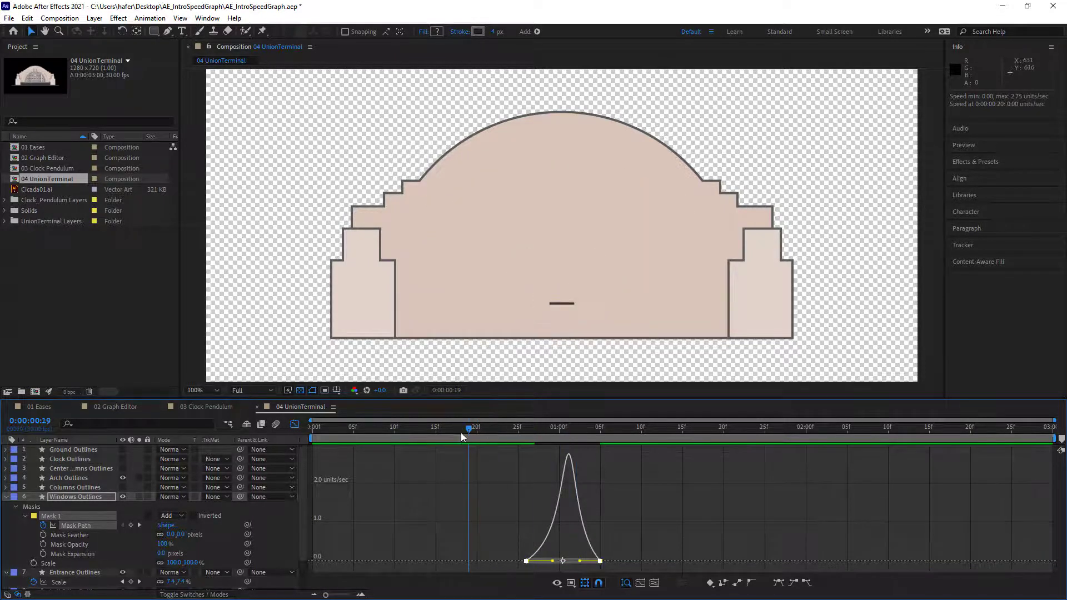
{"action": "key", "text": "space"}
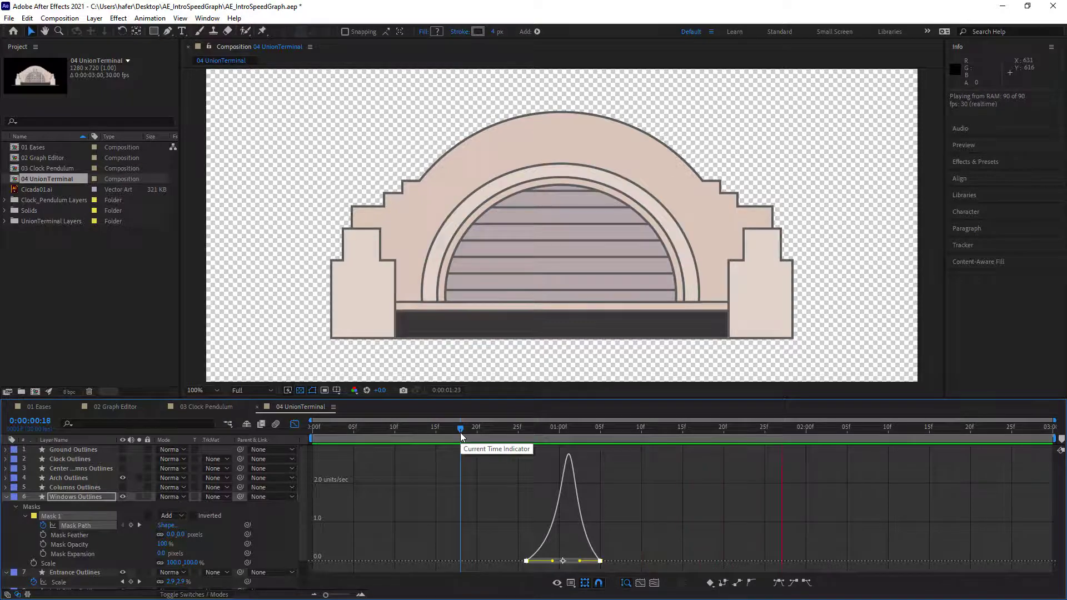
{"action": "key", "text": "space"}
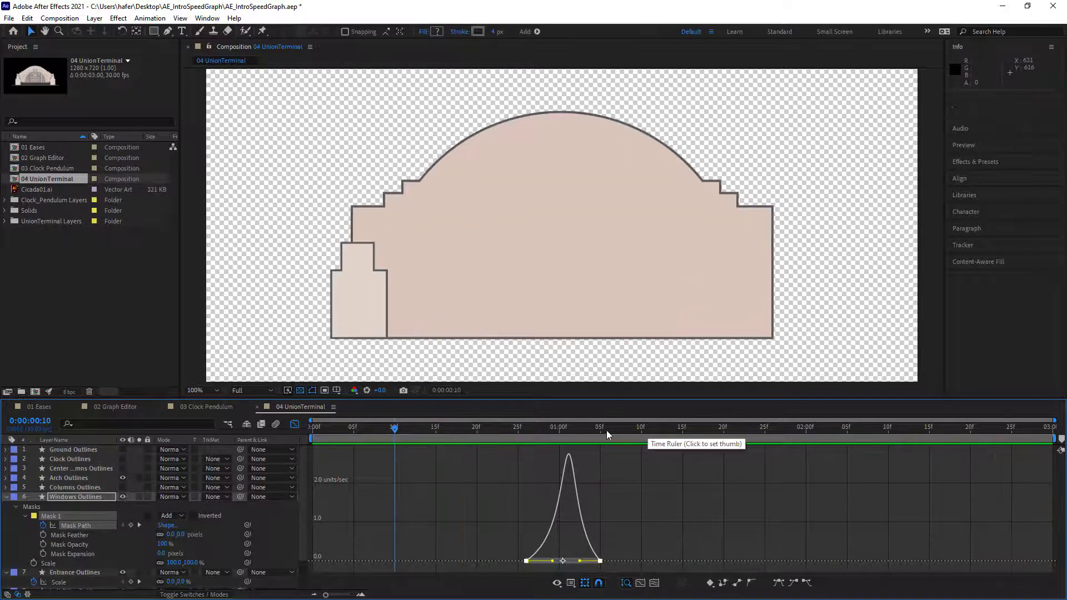
Return from the Graph Editor to the layer bars and preview the building animation.
{"action": "left_click_drag", "start_coordinate": [606, 431], "coordinate": [370, 439]}
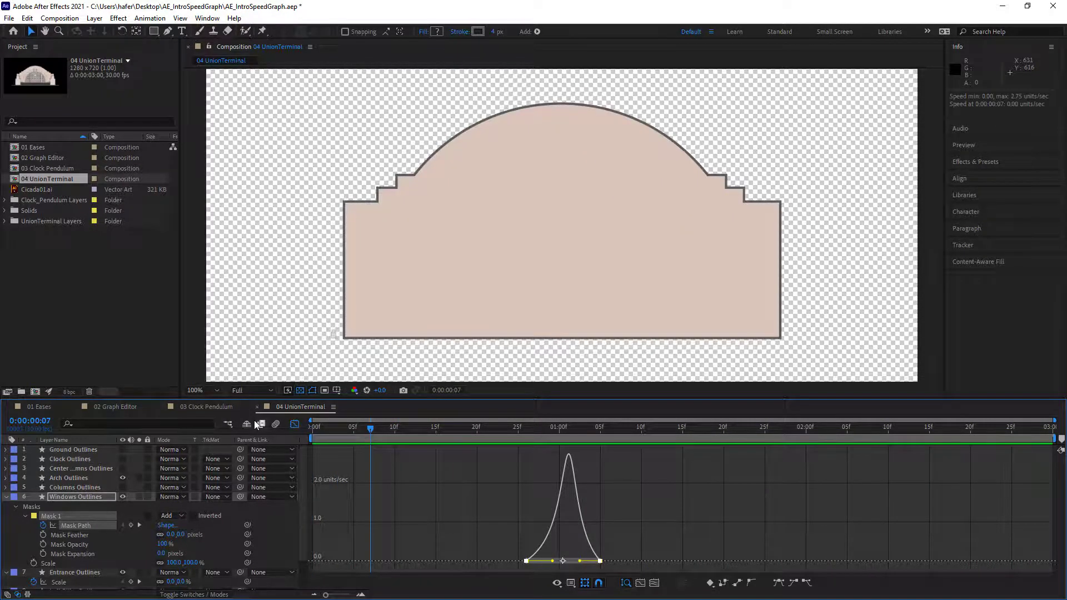
{"action": "left_click", "coordinate": [293, 424]}
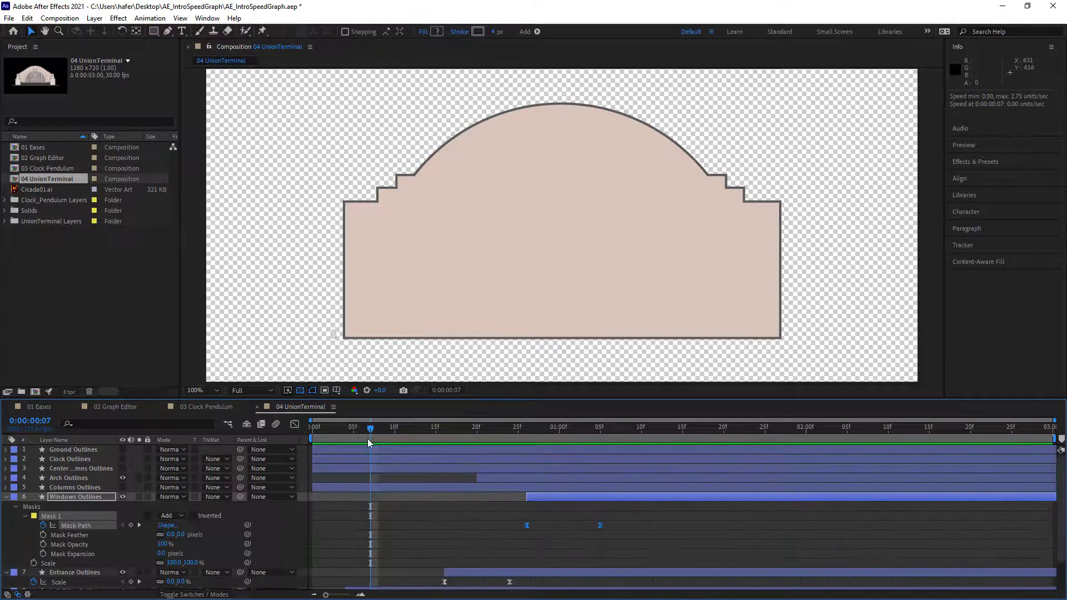
{"action": "key", "text": "space"}
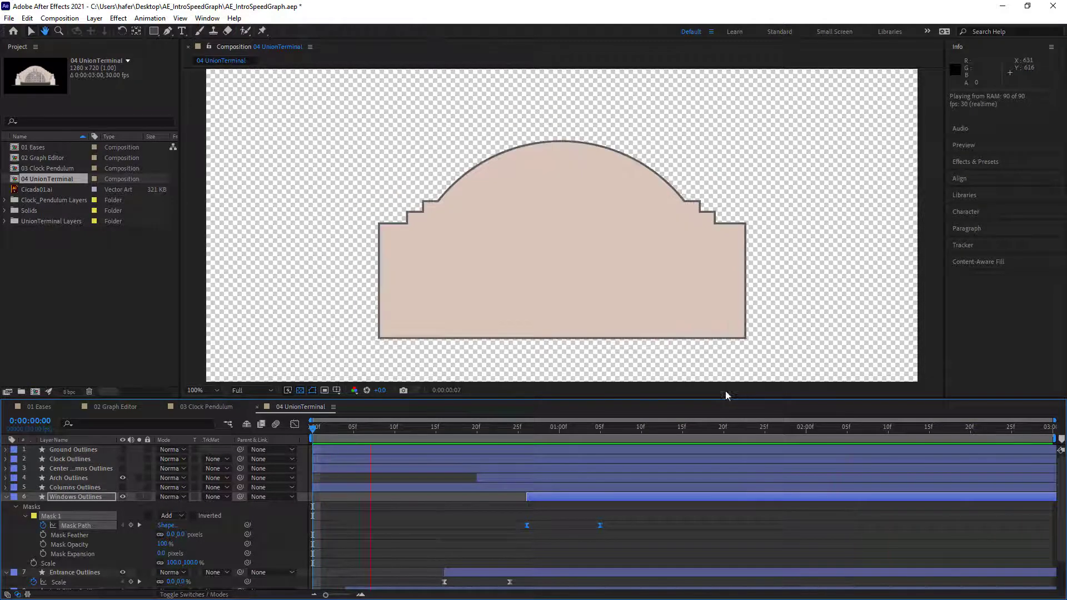
{"action": "key", "text": "space"}
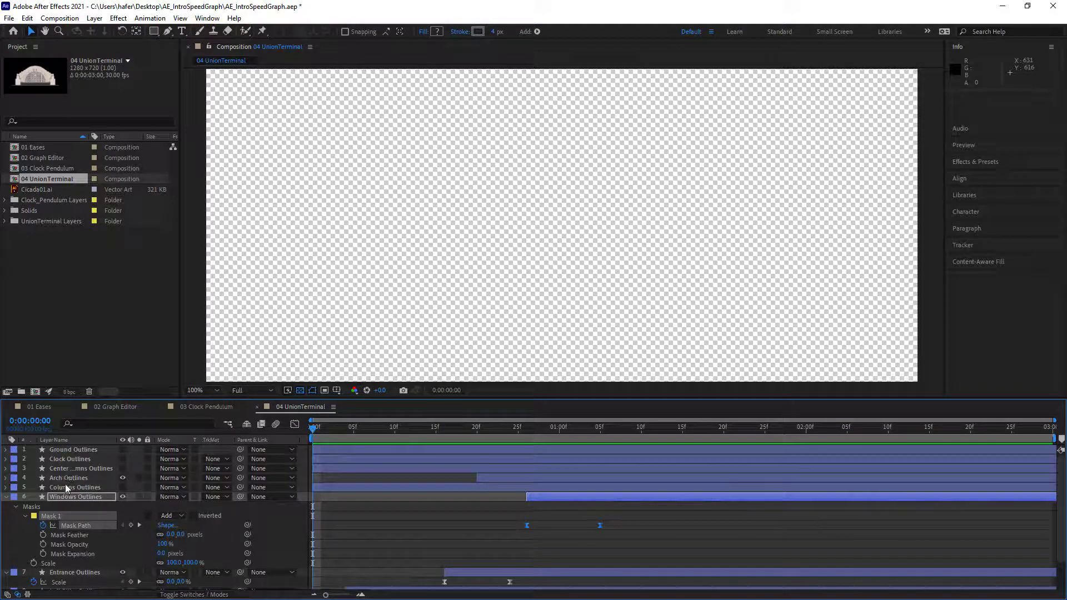
Turn on the visibility of the Columns Outlines layer.
{"action": "left_click", "coordinate": [122, 487]}
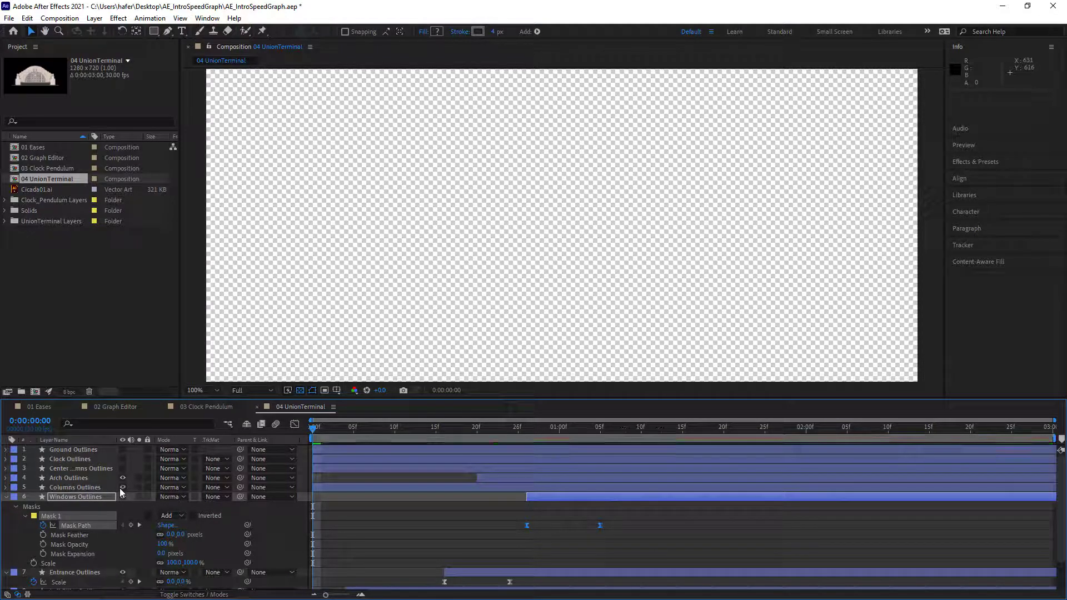
Turn on the visibility of the Center Columns Outlines layer and check the building around 0:00:01:04.
{"action": "left_click_drag", "start_coordinate": [436, 430], "coordinate": [603, 452]}
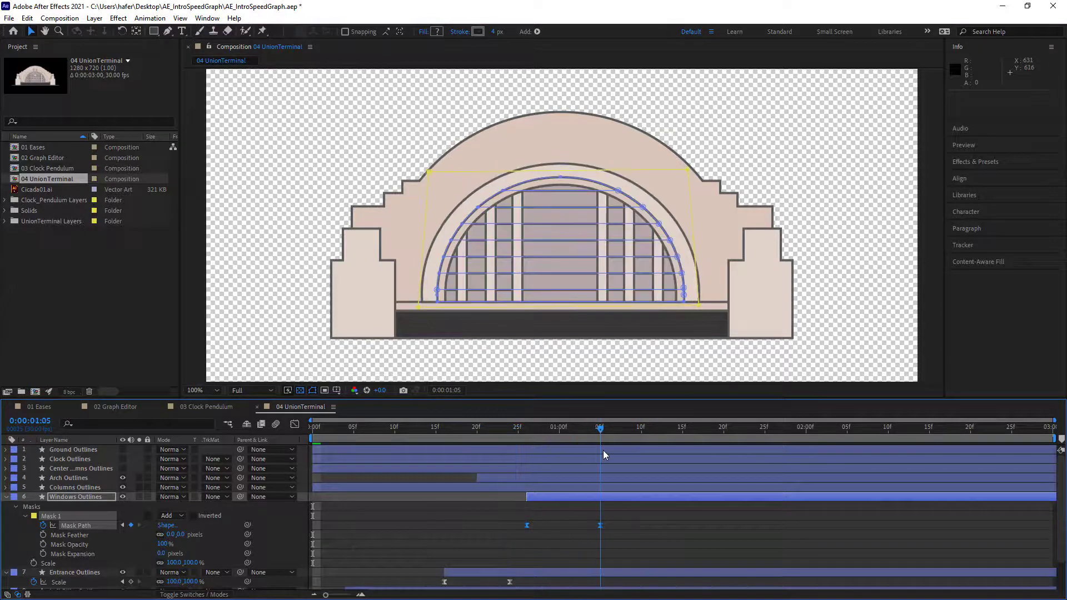
{"action": "left_click", "coordinate": [64, 469]}
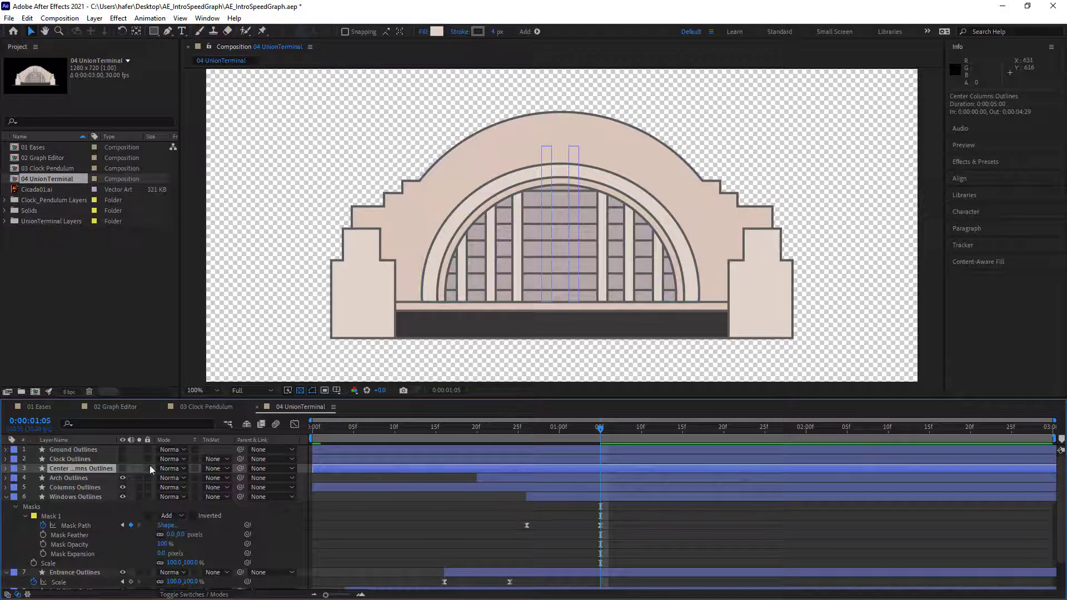
{"action": "left_click", "coordinate": [129, 467]}
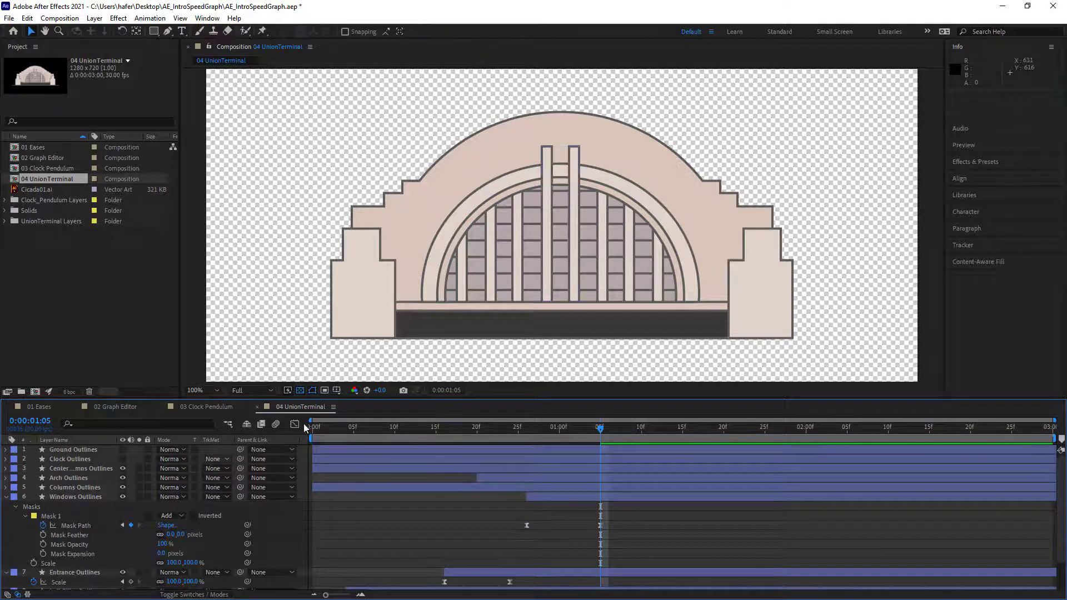
{"action": "left_click", "coordinate": [123, 469]}
{"action": "mouse_move", "coordinate": [600, 428]}
{"action": "left_mouse_down"}
{"action": "mouse_move", "coordinate": [657, 429]}
{"action": "mouse_move", "coordinate": [472, 433]}
{"action": "mouse_move", "coordinate": [592, 439]}
{"action": "left_mouse_up"}
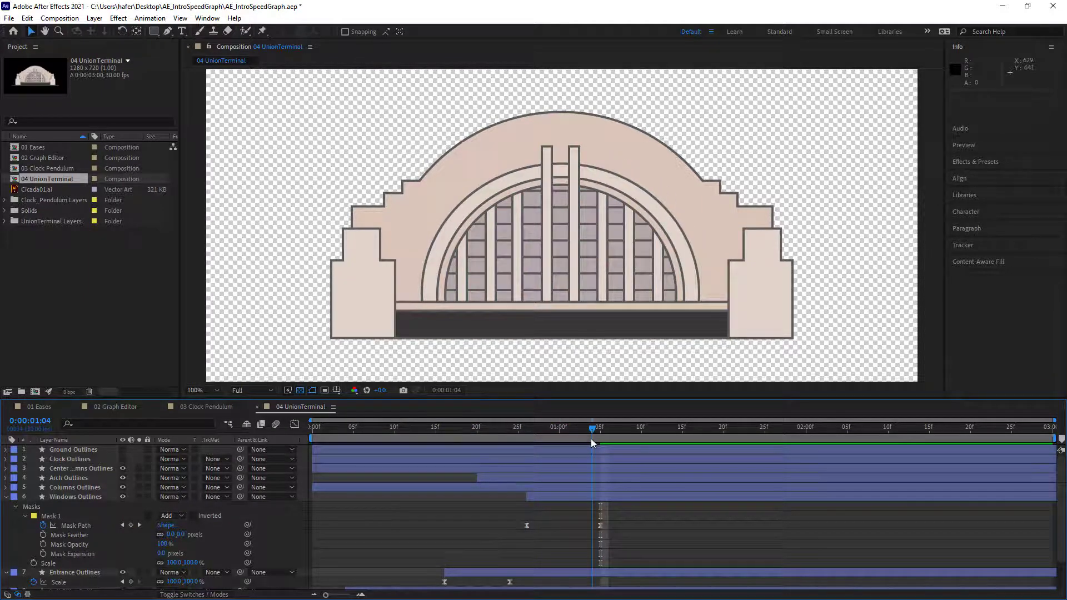
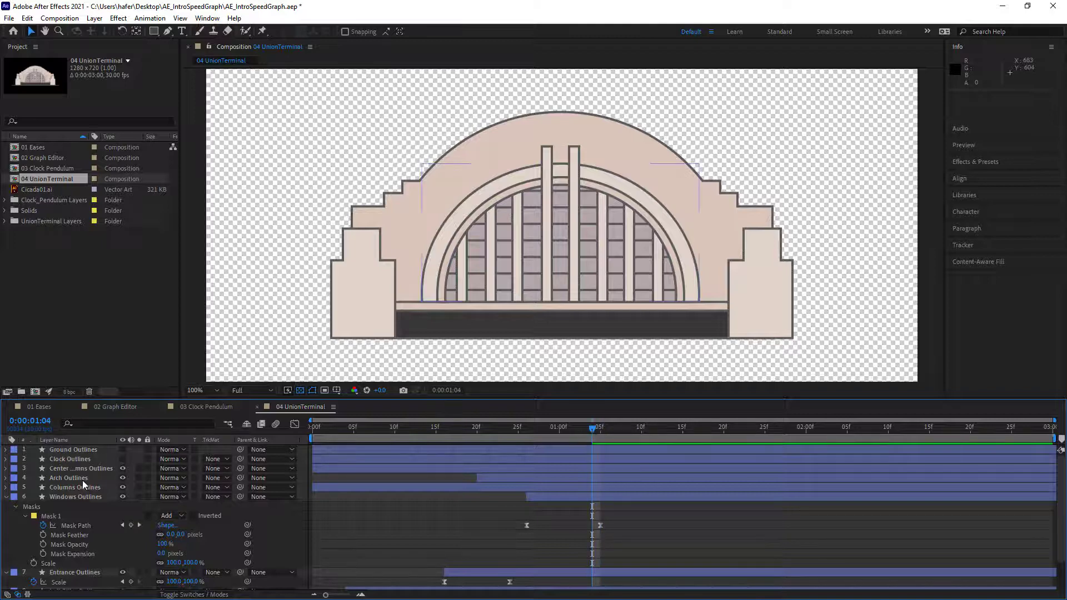
Move the anchor point of the Columns Outlines layer down to the columns' bottom centre with the Pan Behind tool.
{"action": "left_click", "coordinate": [65, 478]}
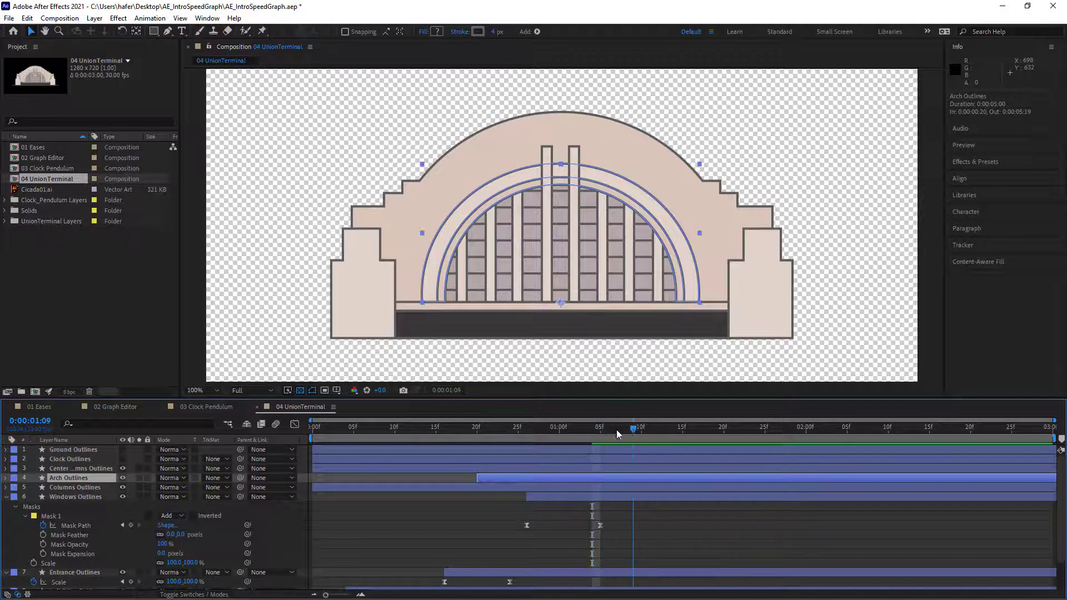
{"action": "left_click", "coordinate": [566, 435]}
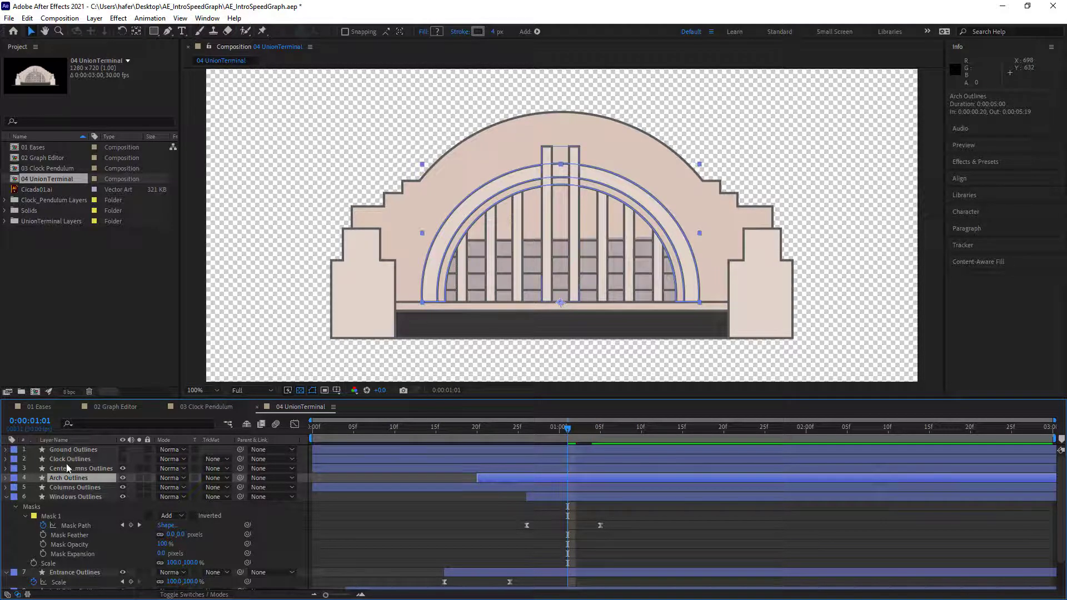
{"action": "left_click", "coordinate": [68, 487]}
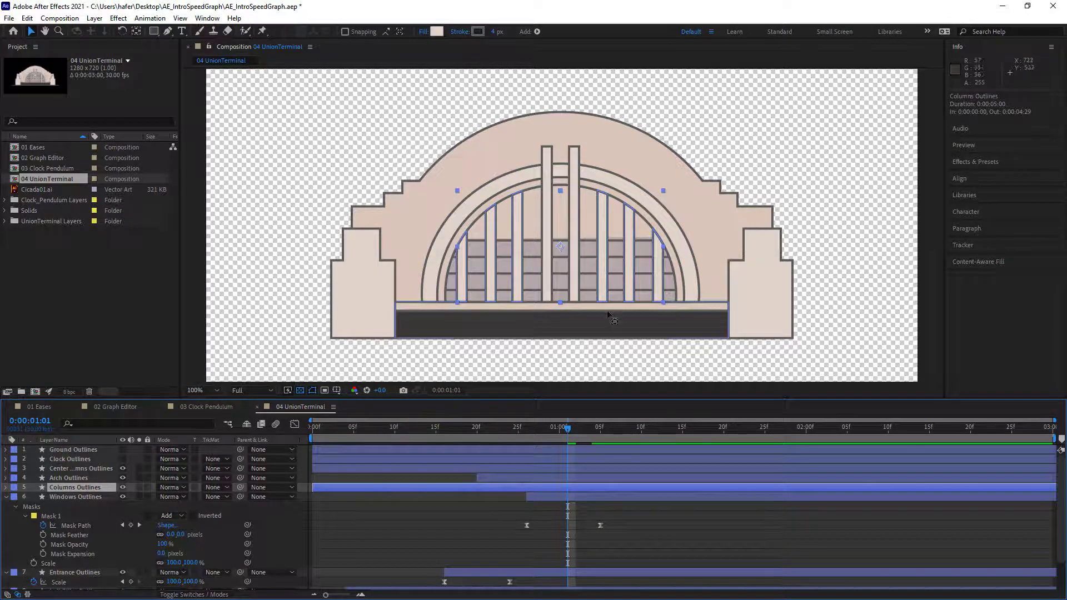
{"action": "key", "text": "y"}
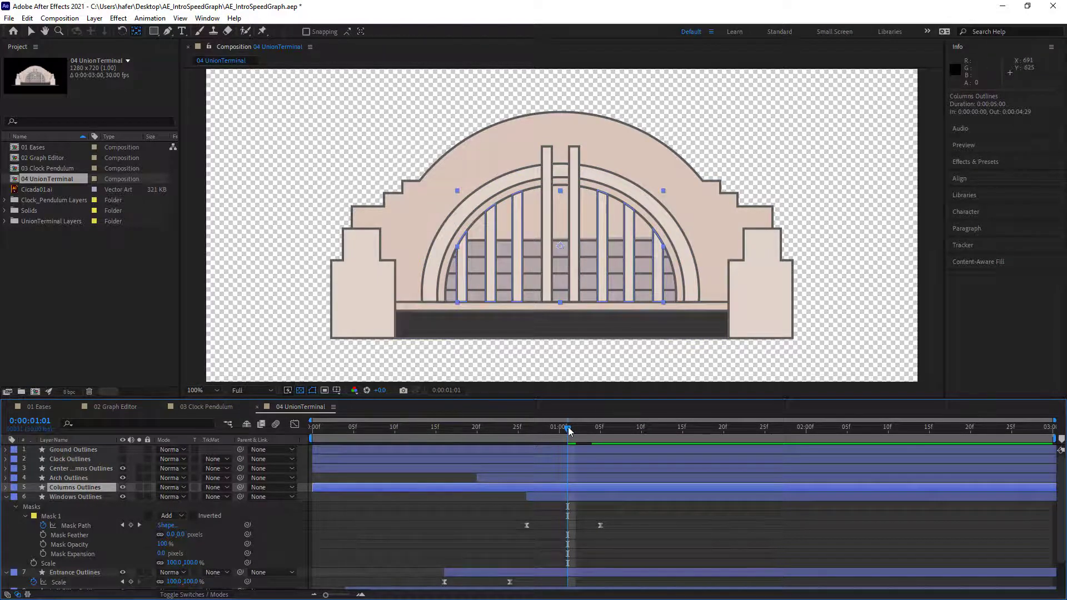
{"action": "left_click_drag", "start_coordinate": [569, 431], "coordinate": [641, 427]}
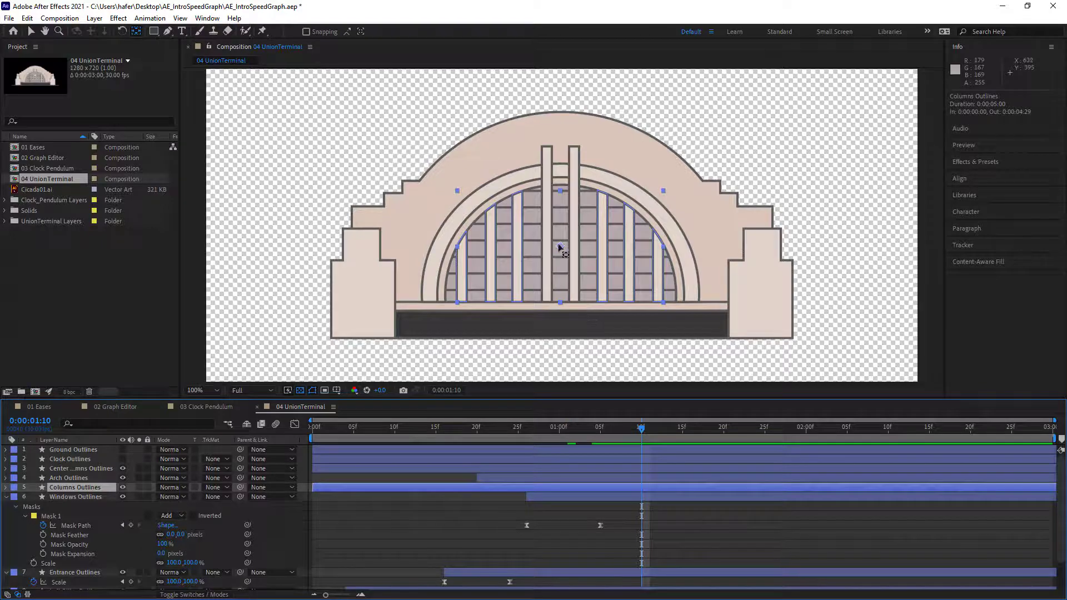
{"action": "left_click_drag", "start_coordinate": [560, 248], "coordinate": [561, 304]}
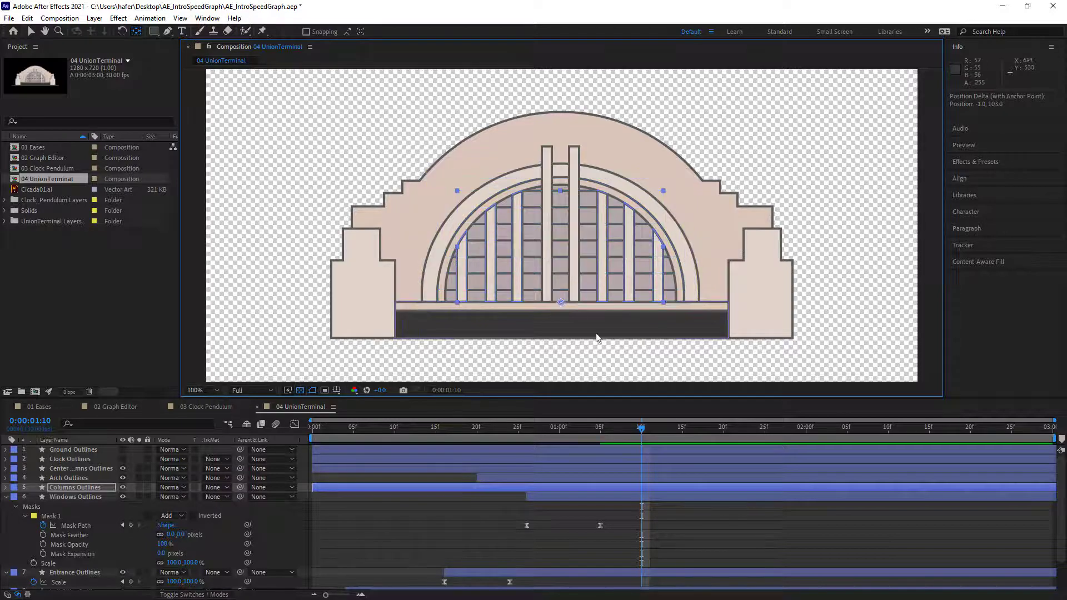
Move the anchor point of the Center Columns Outlines layer down to the base of the two tall columns.
{"action": "left_click", "coordinate": [100, 469]}
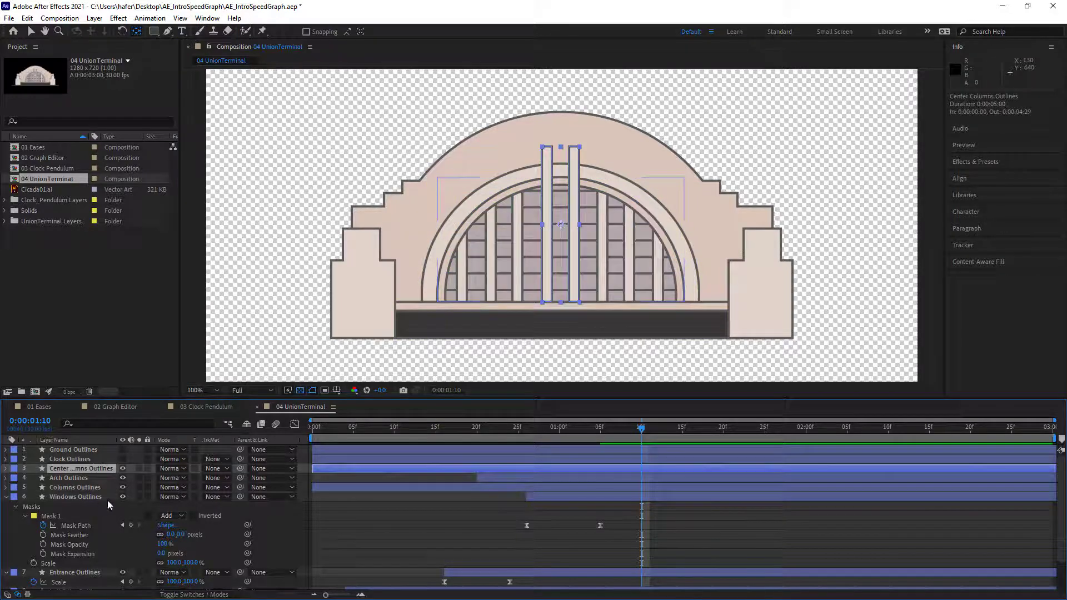
{"action": "left_click", "coordinate": [77, 488]}
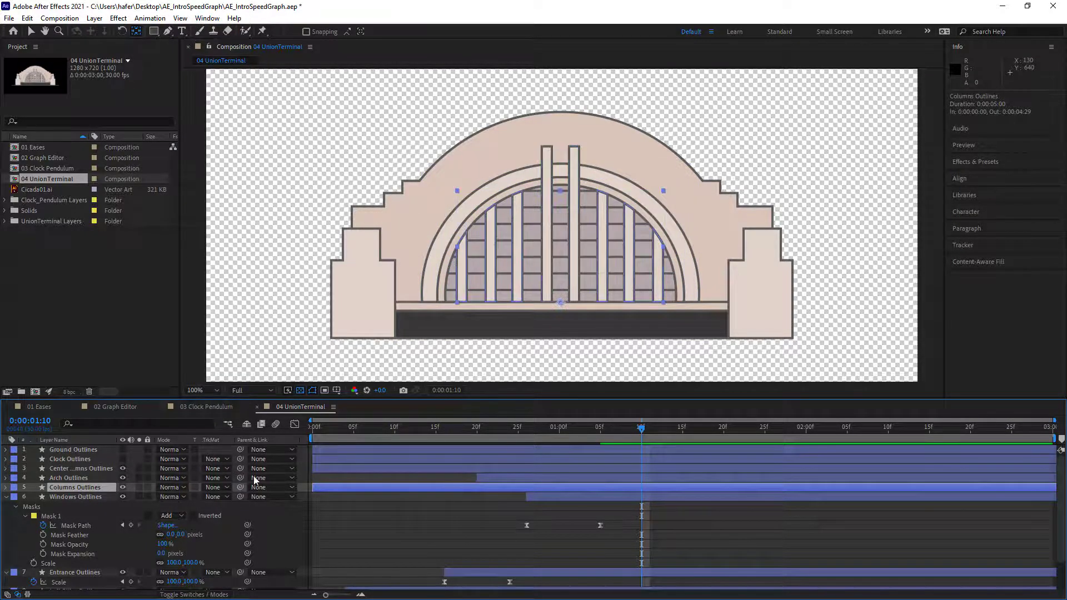
{"action": "left_click", "coordinate": [67, 469]}
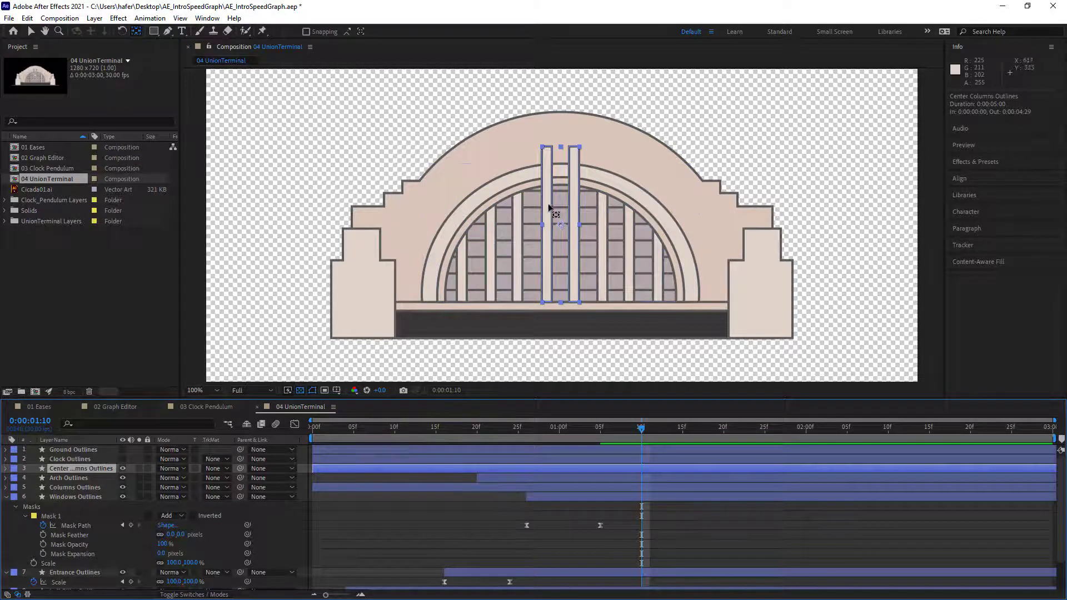
{"action": "left_click", "coordinate": [561, 225]}
{"action": "left_click_drag", "start_coordinate": [561, 225], "coordinate": [561, 305]}
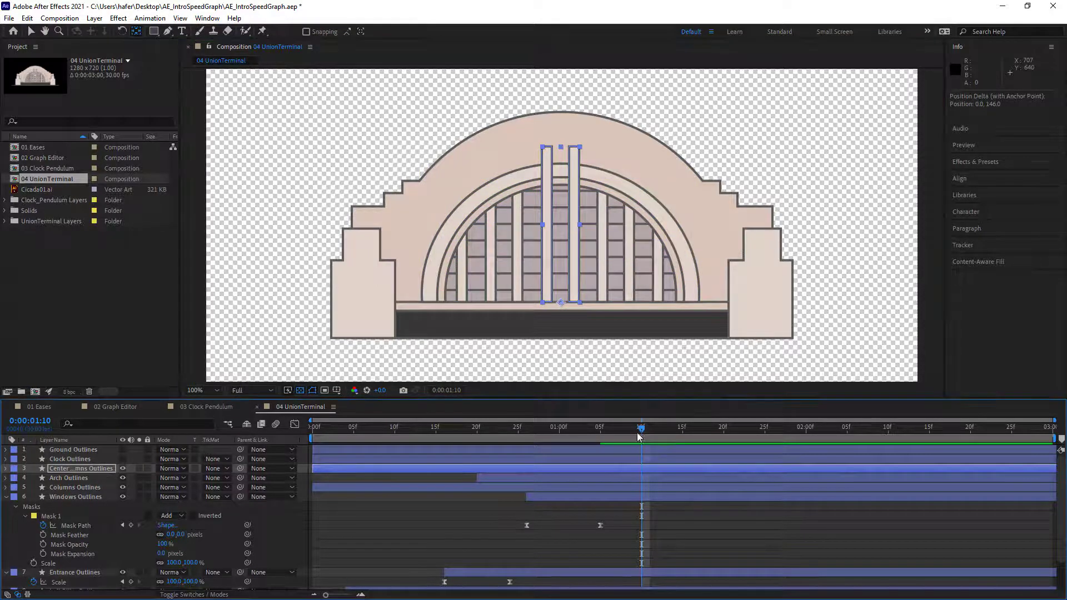
Shift the Center Columns Outlines layer to start at 0:00:01:00 and the Columns Outlines layer to start at 0:00:01:04.
{"action": "left_click_drag", "start_coordinate": [637, 432], "coordinate": [573, 463]}
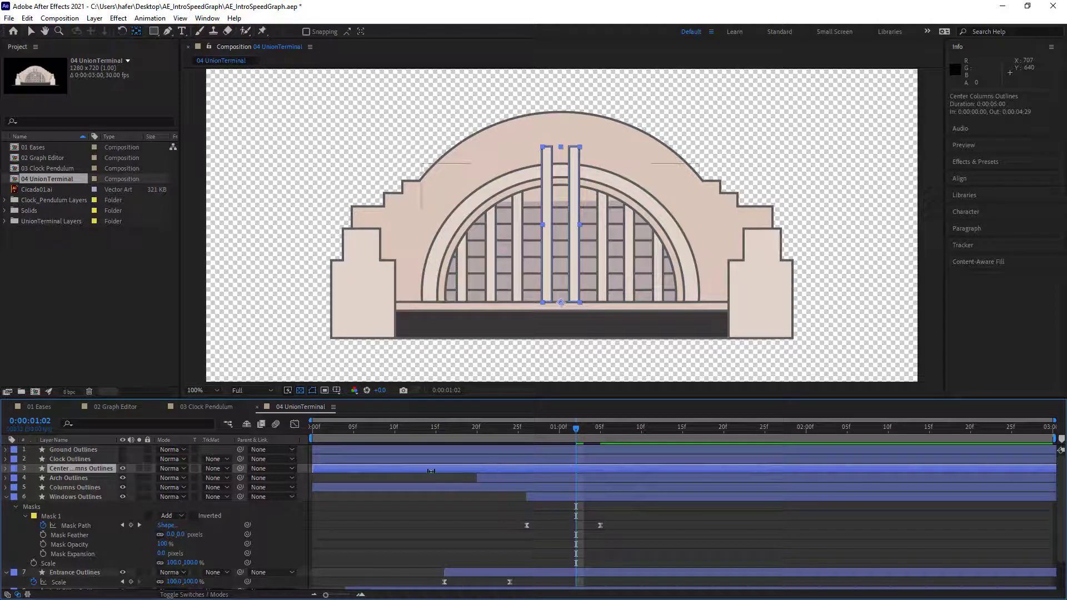
{"action": "left_click_drag", "start_coordinate": [431, 472], "coordinate": [679, 473]}
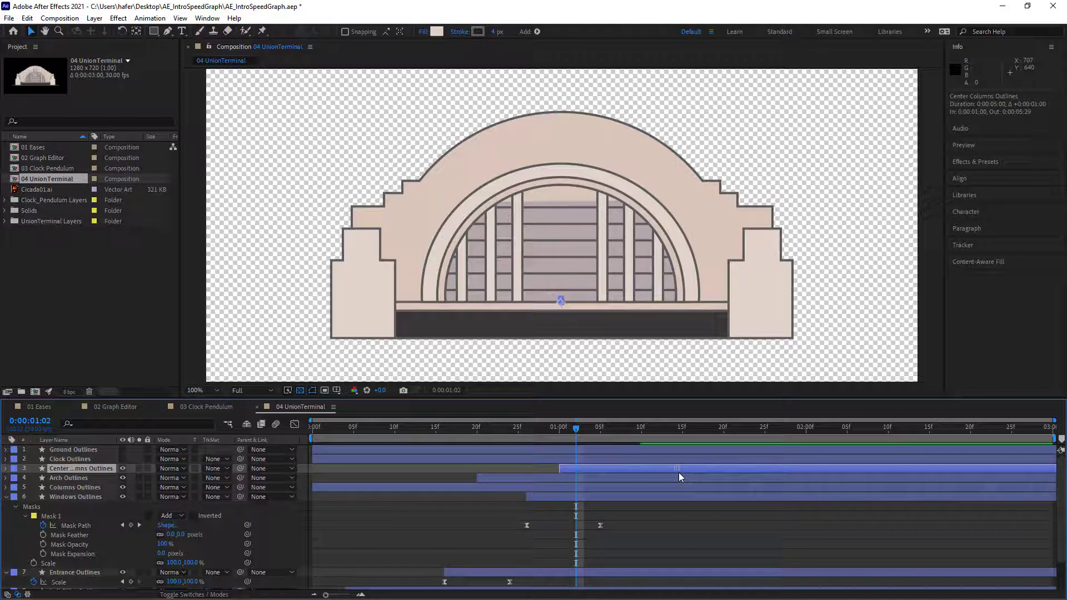
{"action": "left_click_drag", "start_coordinate": [579, 427], "coordinate": [643, 442]}
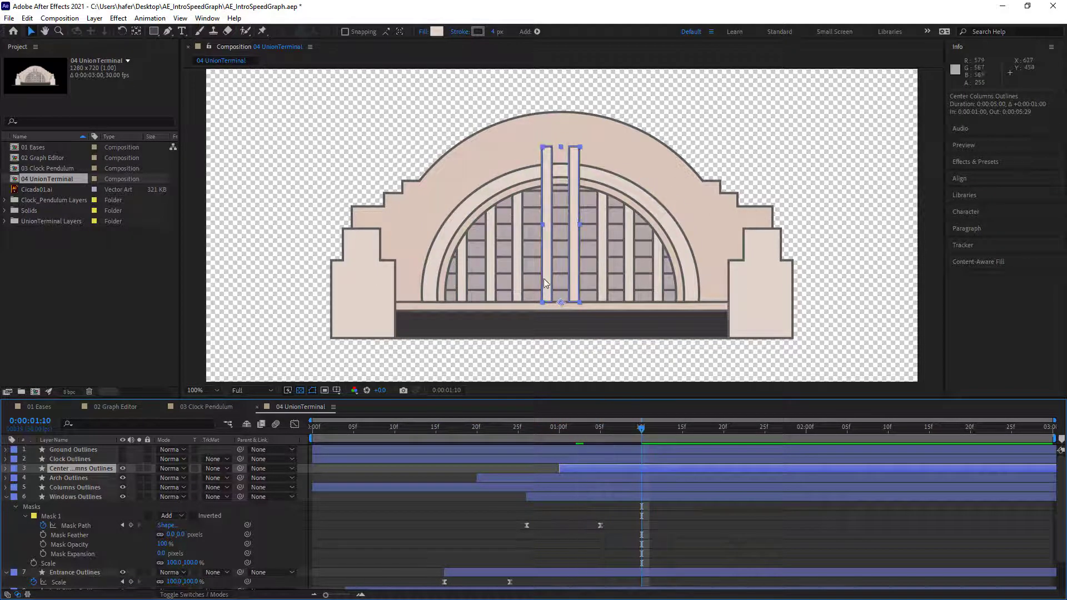
{"action": "left_click", "coordinate": [63, 488]}
{"action": "left_click_drag", "start_coordinate": [427, 487], "coordinate": [708, 488]}
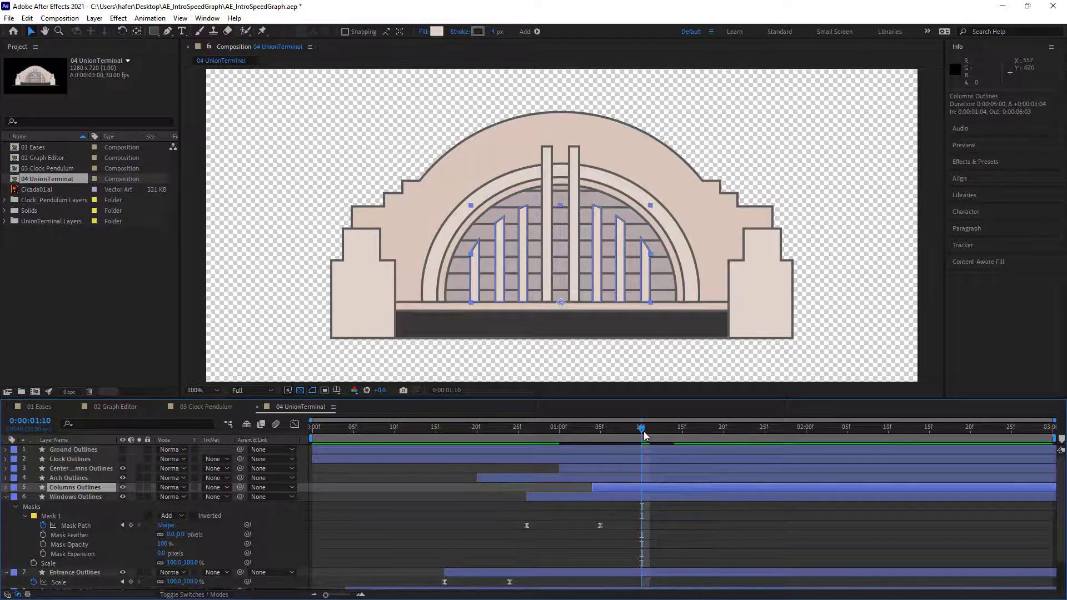
Preview the building animation with the columns and scrub through their timing.
{"action": "key", "text": "space"}
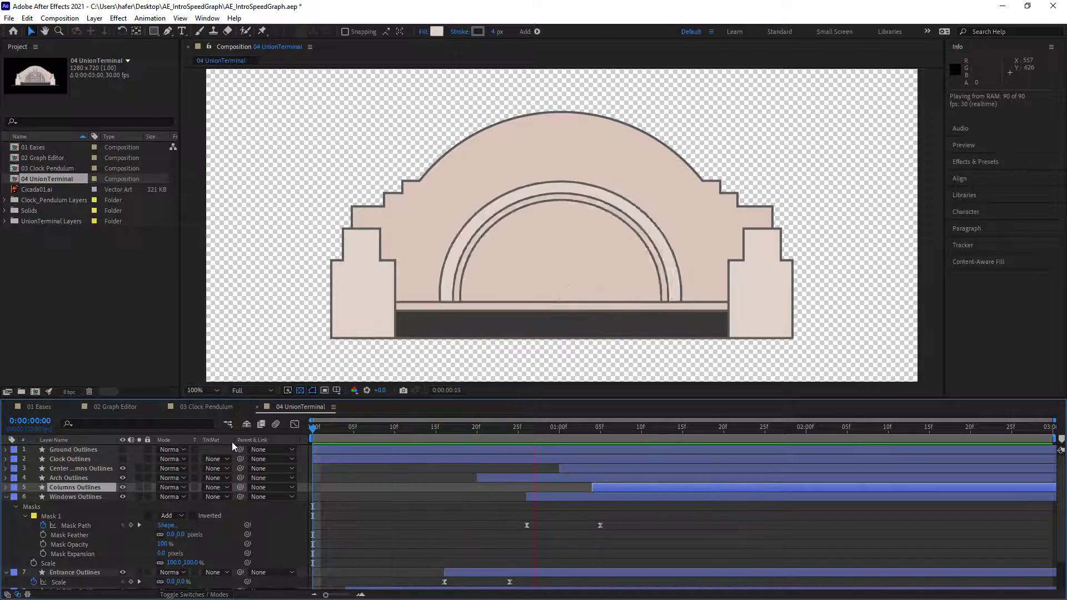
{"action": "key", "text": "space"}
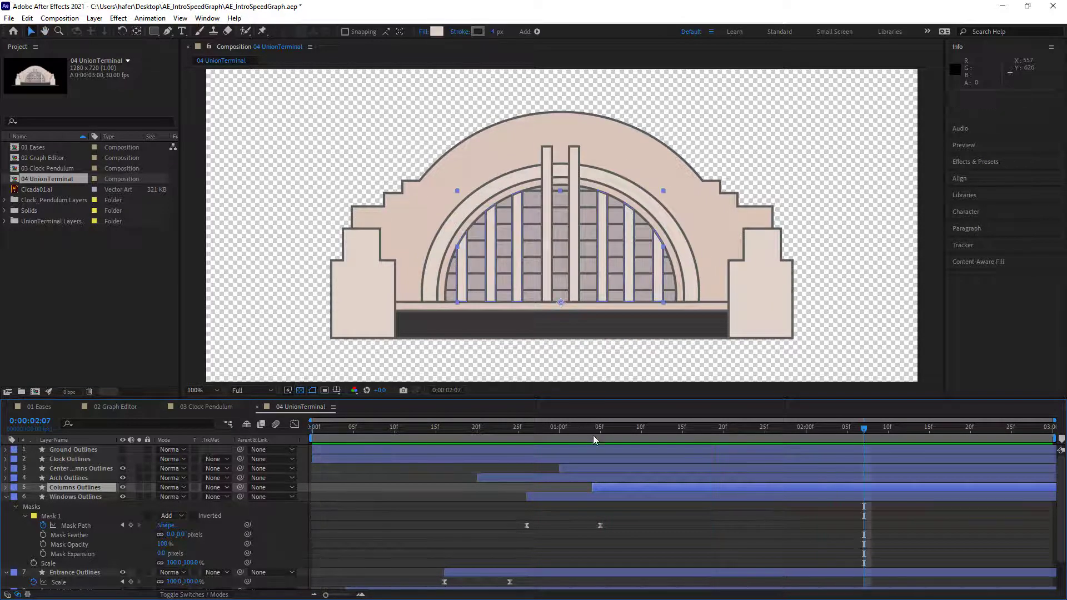
{"action": "left_click_drag", "start_coordinate": [679, 435], "coordinate": [452, 429]}
{"action": "left_click_drag", "start_coordinate": [555, 429], "coordinate": [789, 434]}
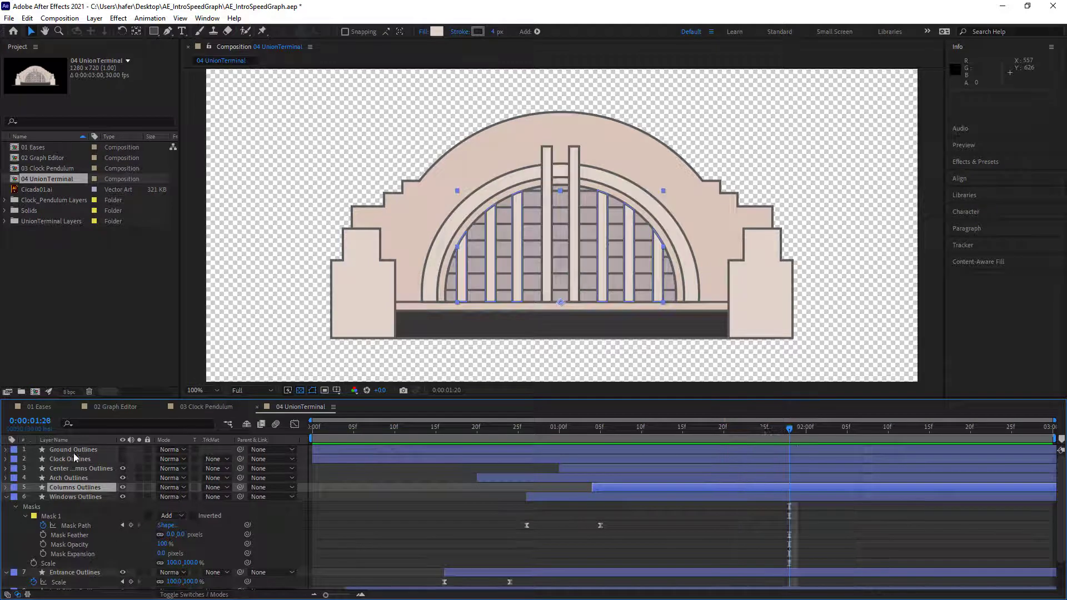
Turn on the visibility of the Clock Outlines layer and shift the layer to start at 0:00:01:07.
{"action": "left_click", "coordinate": [123, 460]}
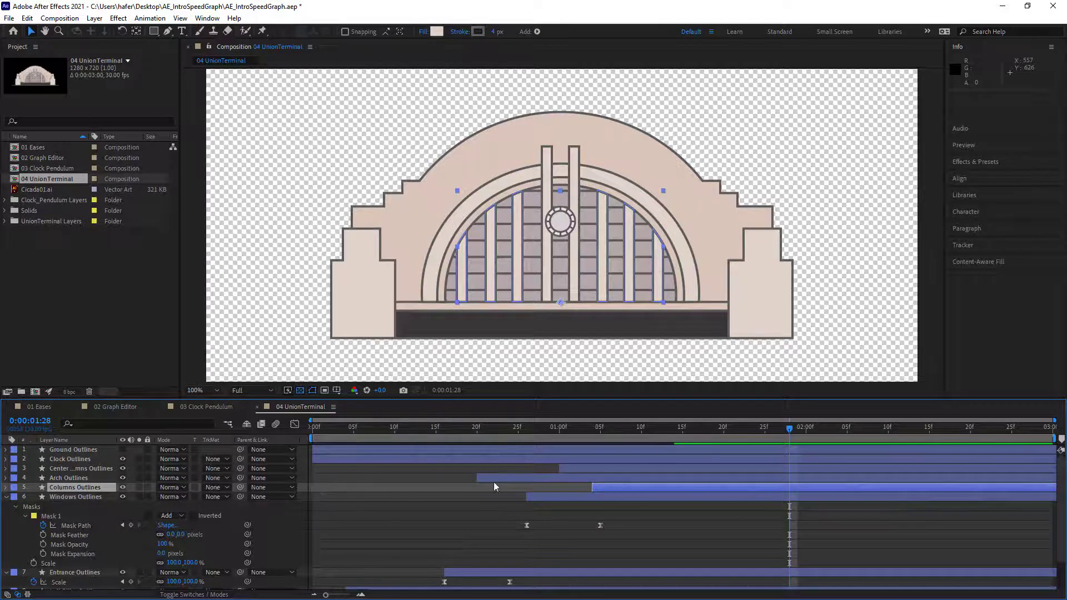
{"action": "left_click", "coordinate": [68, 459]}
{"action": "left_click_drag", "start_coordinate": [572, 458], "coordinate": [875, 480]}
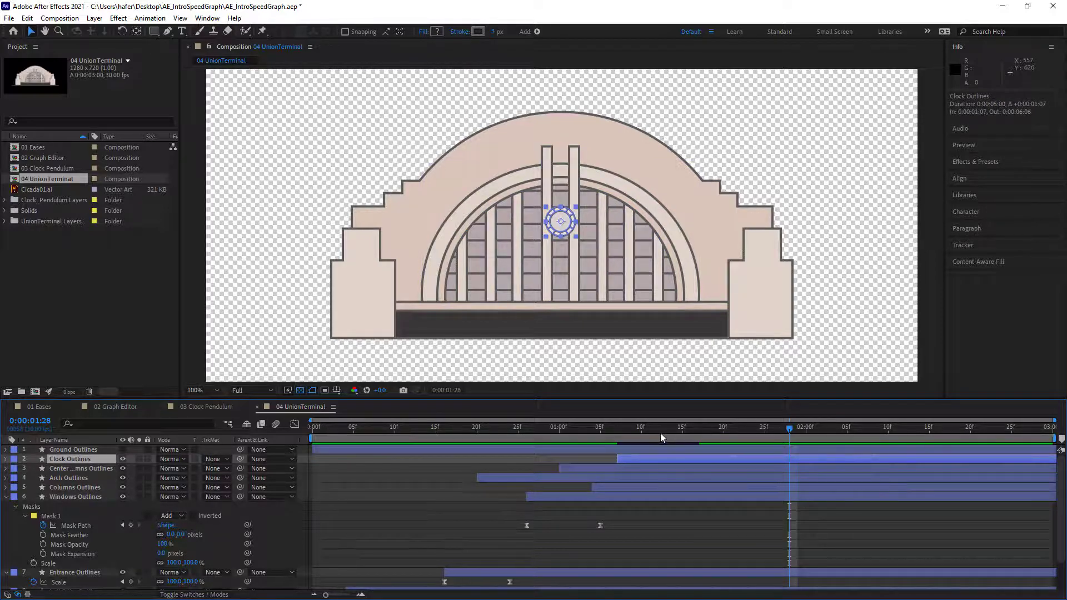
Play the composition twice from the first frame to check the clock's timing against the rest of the building.
{"action": "left_click_drag", "start_coordinate": [661, 432], "coordinate": [236, 431]}
{"action": "key", "text": "space"}
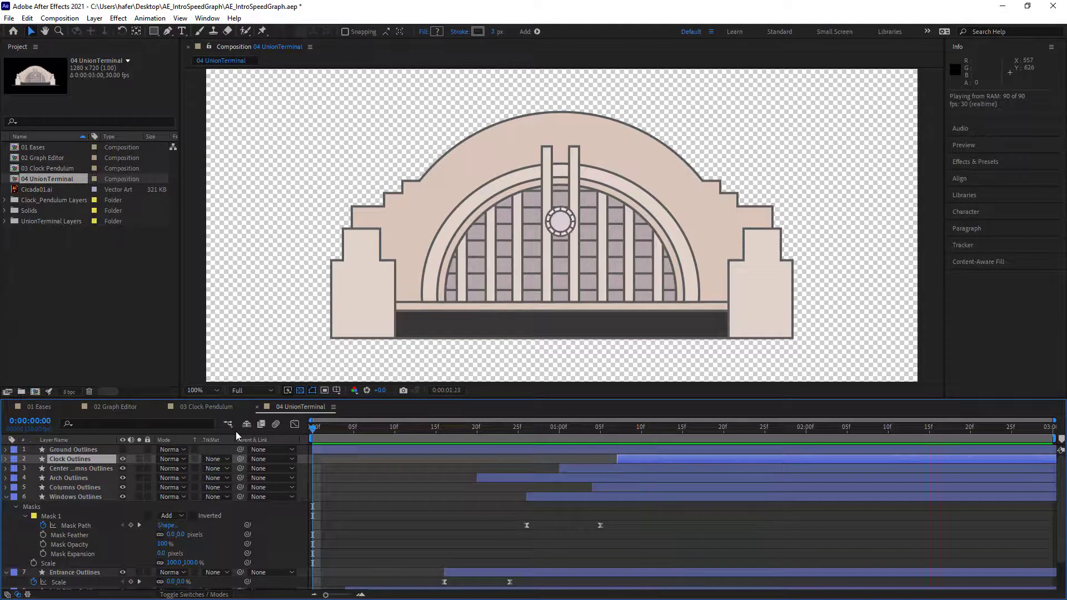
{"action": "key", "text": "space"}
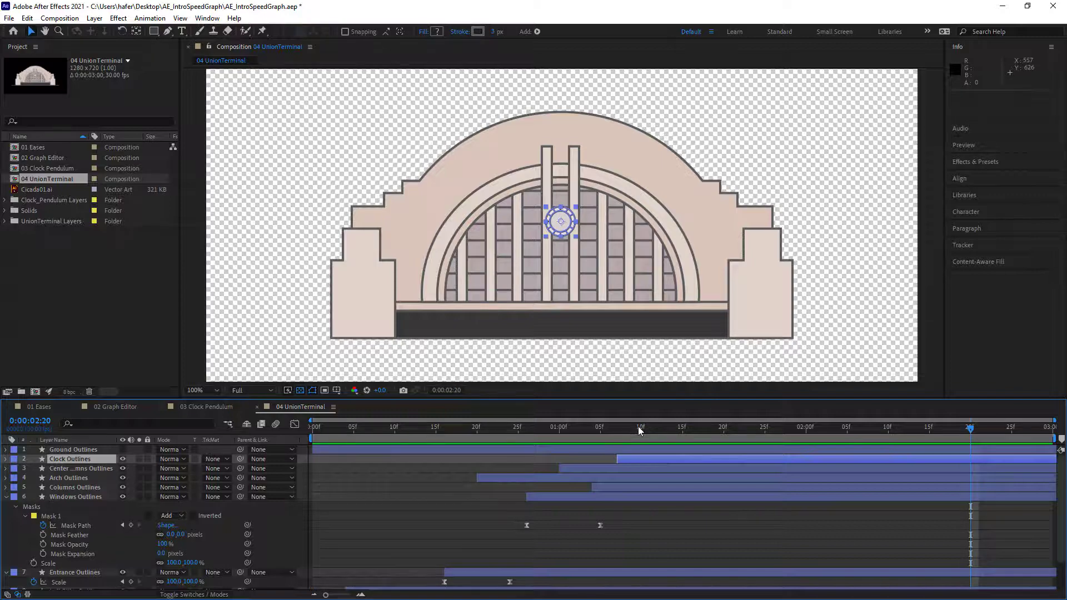
{"action": "left_click_drag", "start_coordinate": [639, 426], "coordinate": [294, 441]}
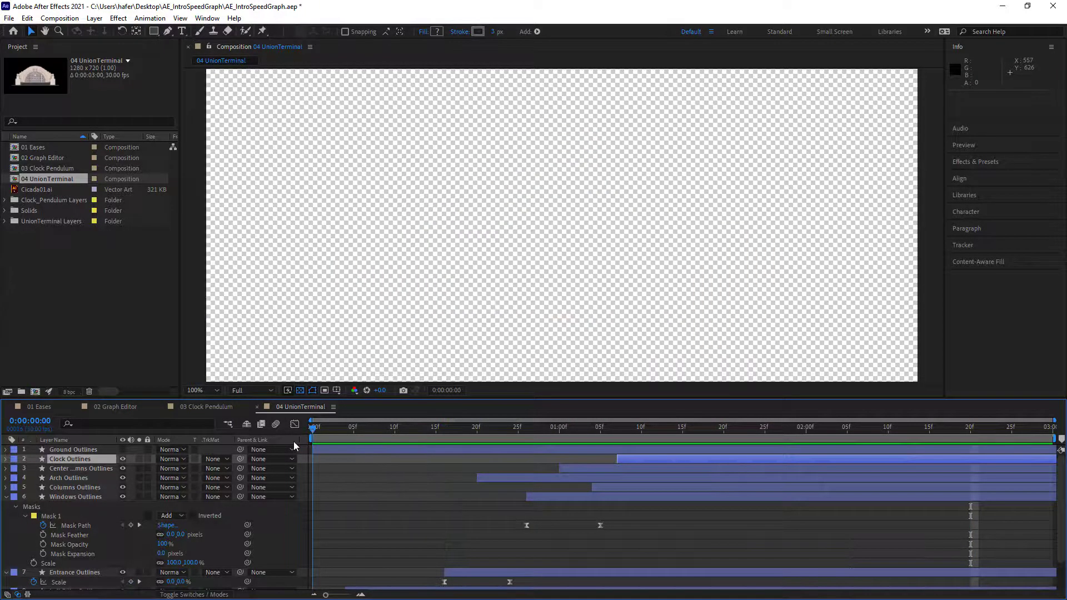
{"action": "key", "text": "space"}
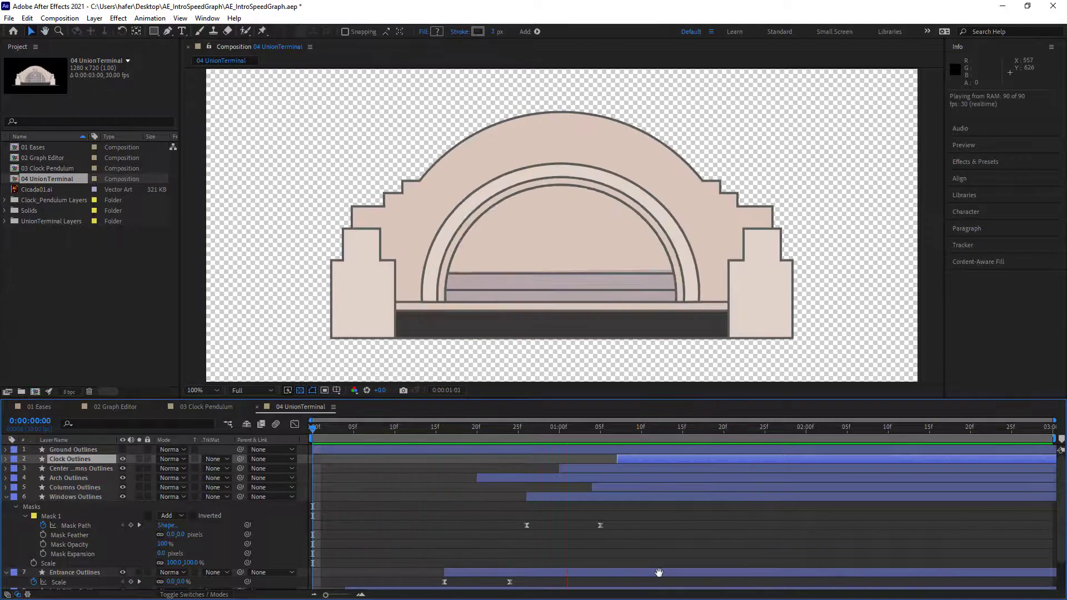
{"action": "key", "text": "space"}
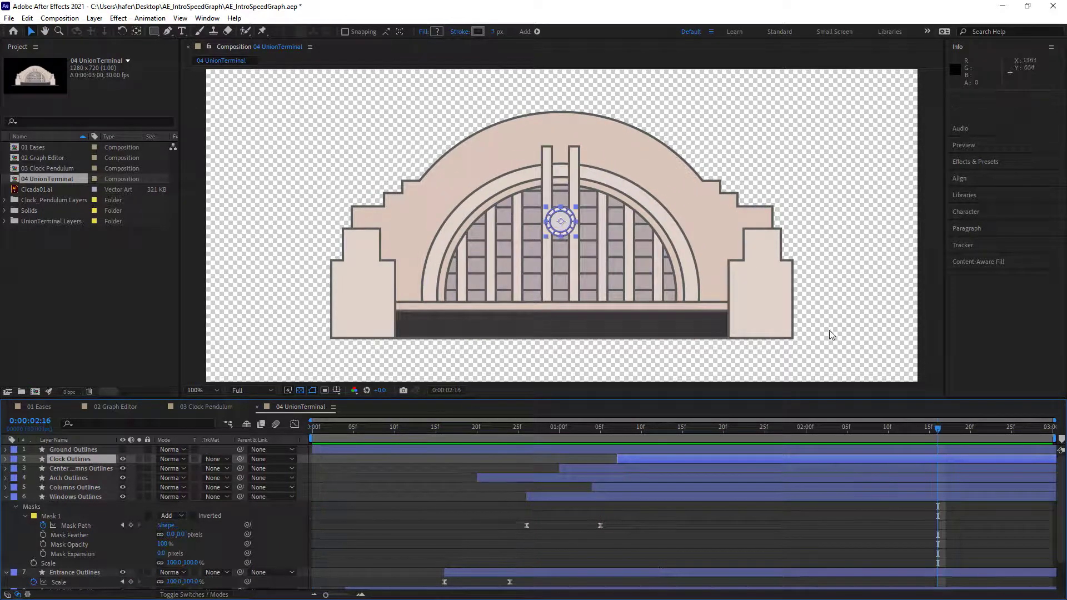
Turn on the visibility of the Ground Outlines layer and reveal its Scale keyframes with the playhead at the first frame.
{"action": "left_click_drag", "start_coordinate": [599, 429], "coordinate": [195, 435]}
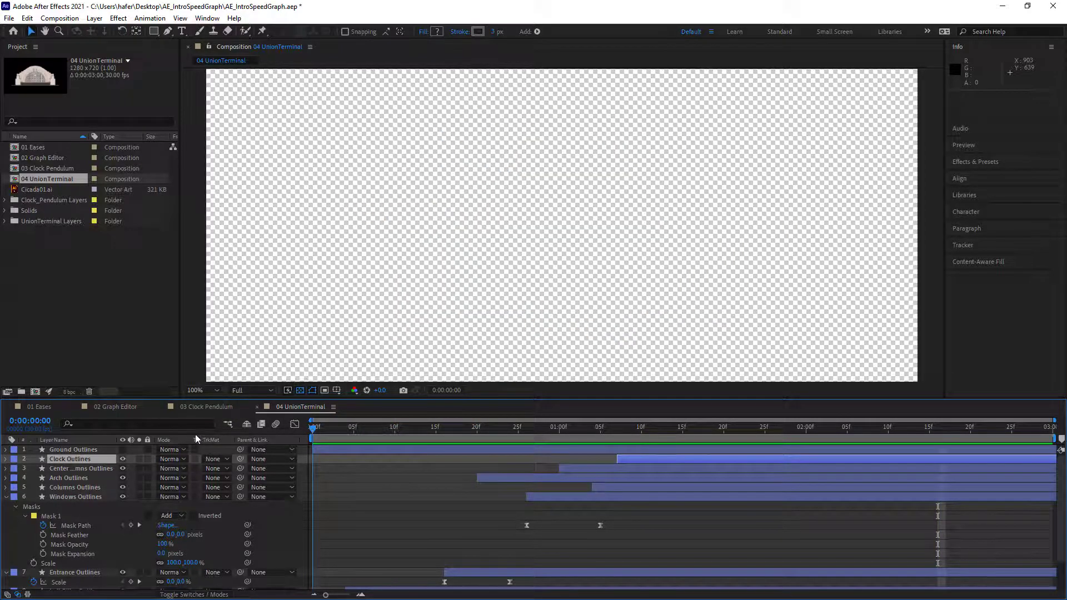
{"action": "left_click", "coordinate": [124, 449]}
{"action": "left_click_drag", "start_coordinate": [413, 431], "coordinate": [268, 443]}
{"action": "left_click", "coordinate": [57, 449]}
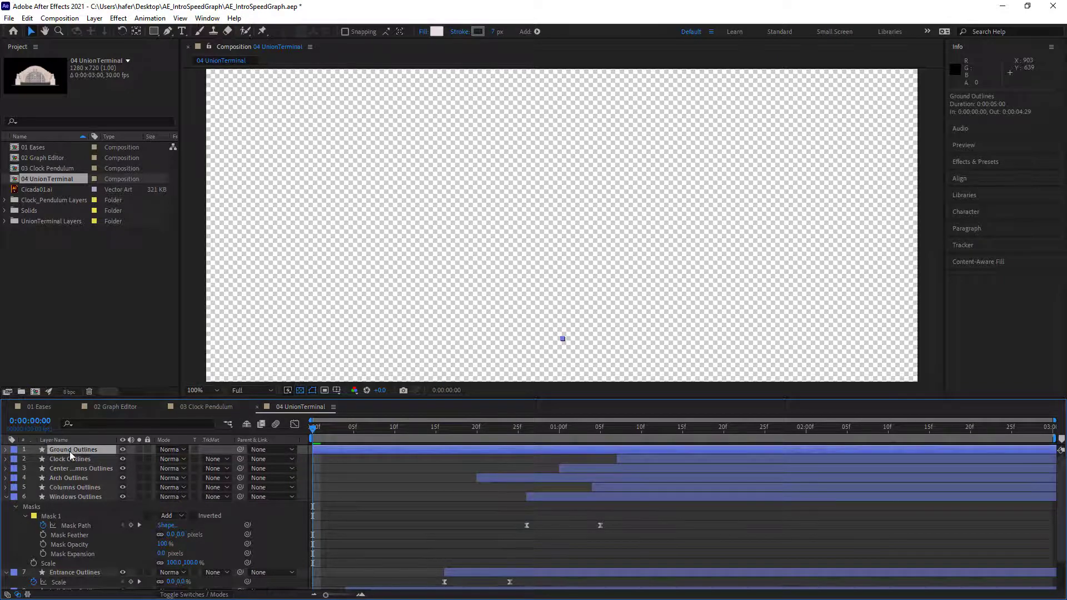
{"action": "key", "text": "u"}
{"action": "left_click", "coordinate": [39, 462]}
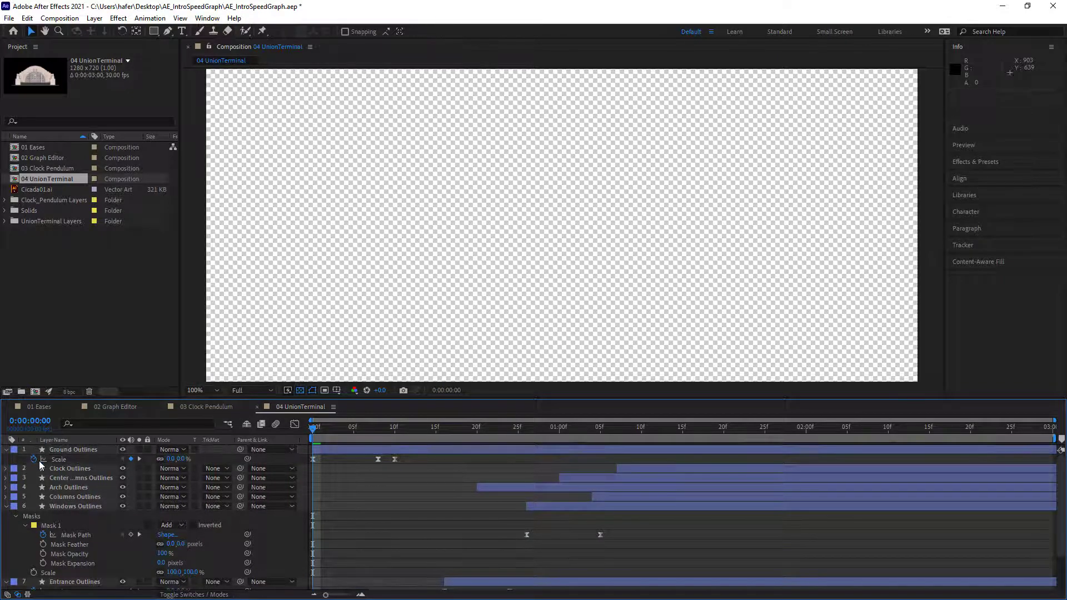
Set the Ground Outlines layer's Scale to 100% at the first frame.
{"action": "left_click", "coordinate": [182, 459]}
{"action": "type", "text": "100"}
{"action": "key", "text": "Return"}
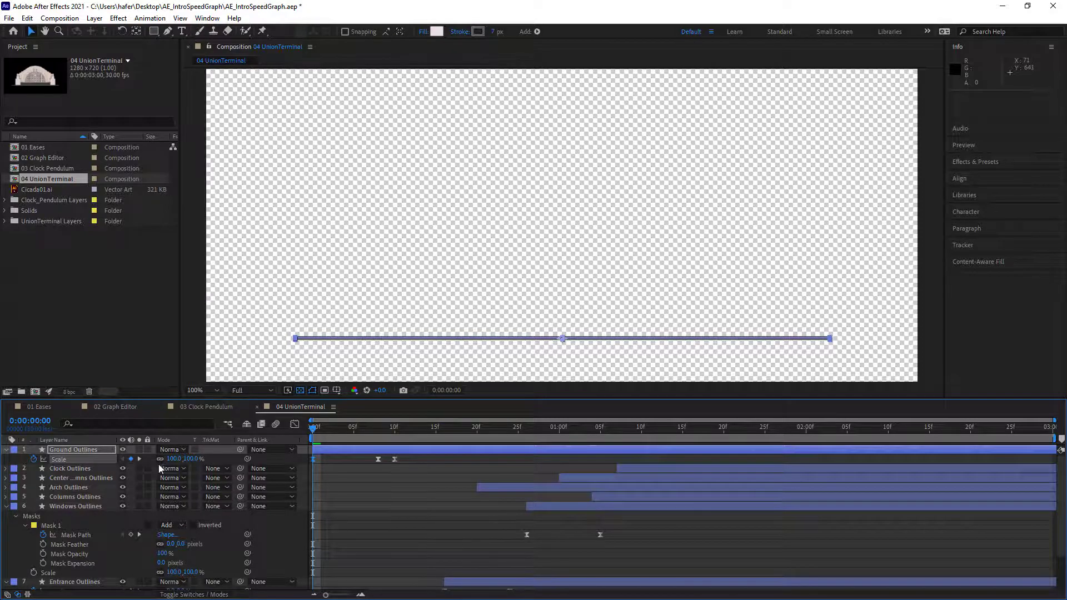
Expand the Ground Outlines layer to show all of its Transform properties.
{"action": "left_click", "coordinate": [89, 451]}
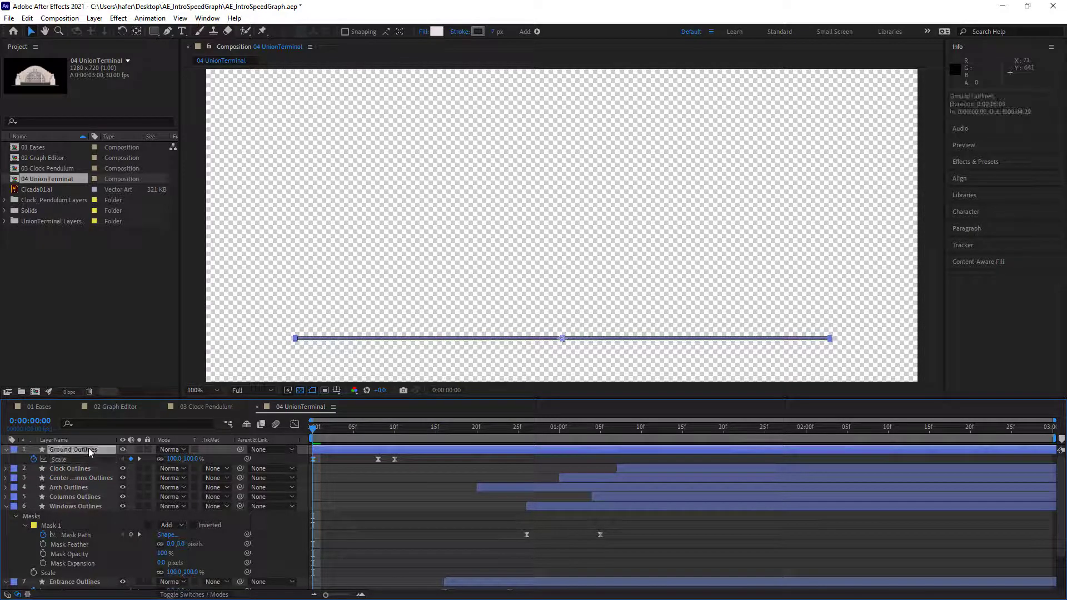
{"action": "left_click", "coordinate": [6, 450]}
{"action": "left_click", "coordinate": [6, 450]}
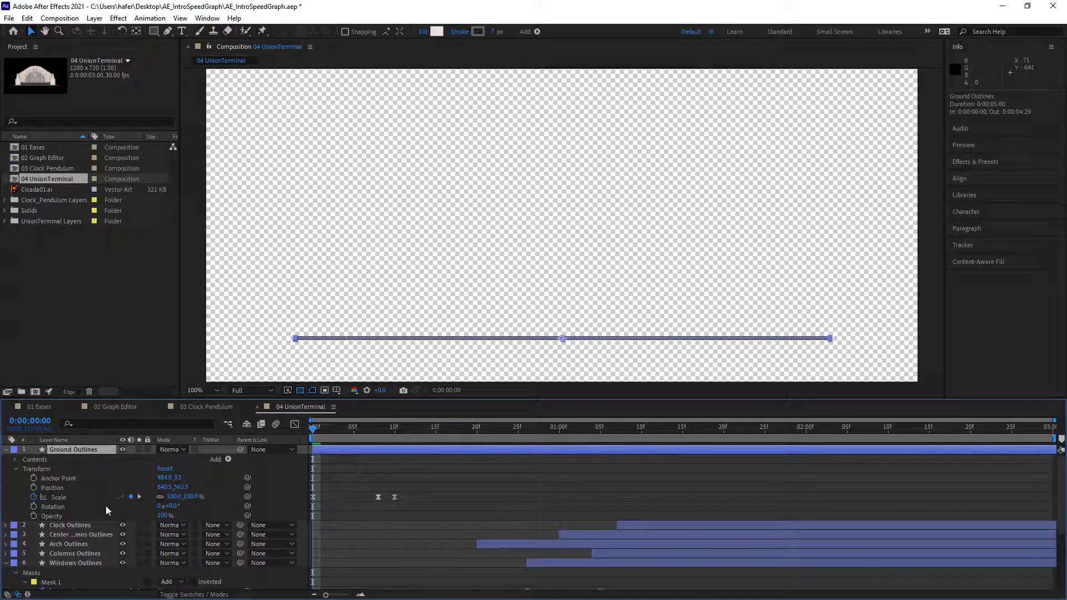
Expand the Ground Outlines layer's Contents, check its two groups, and delete Group 2.
{"action": "left_click", "coordinate": [16, 469]}
{"action": "left_click", "coordinate": [15, 459]}
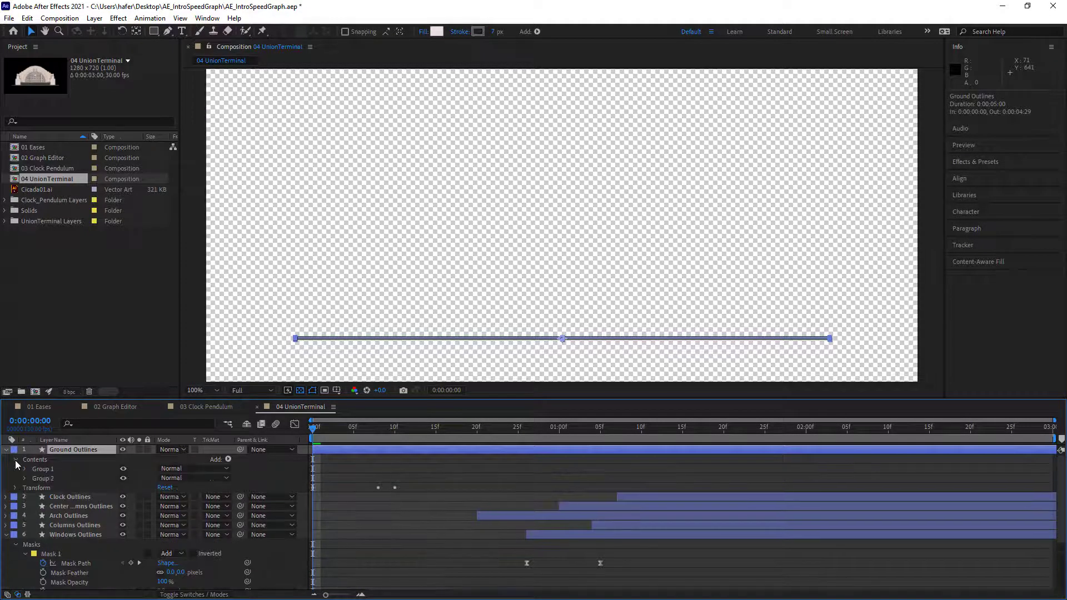
{"action": "left_click", "coordinate": [24, 470]}
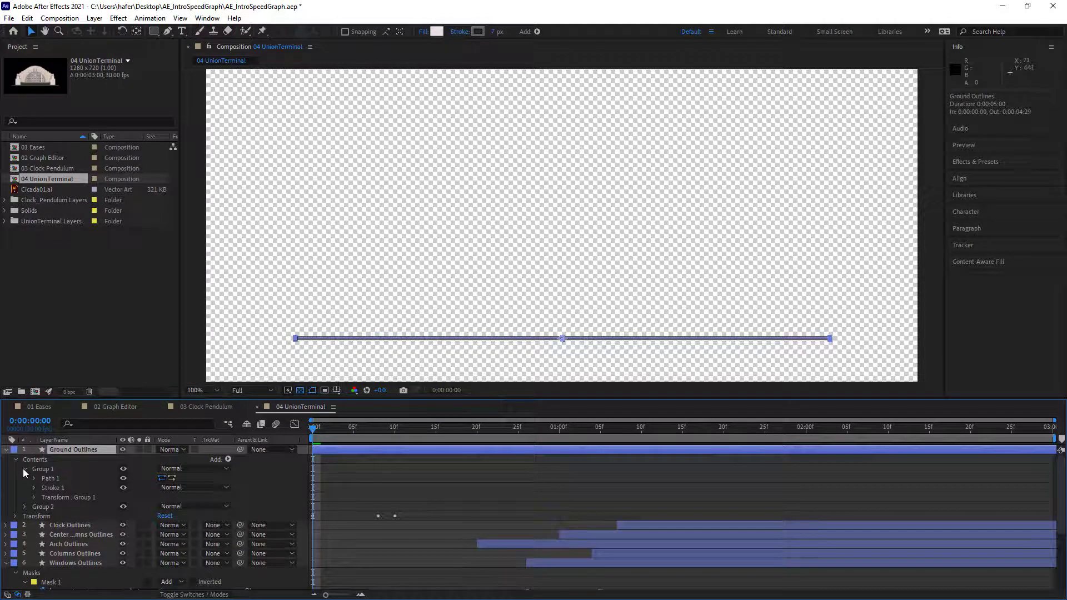
{"action": "left_click", "coordinate": [24, 469]}
{"action": "left_click", "coordinate": [123, 469]}
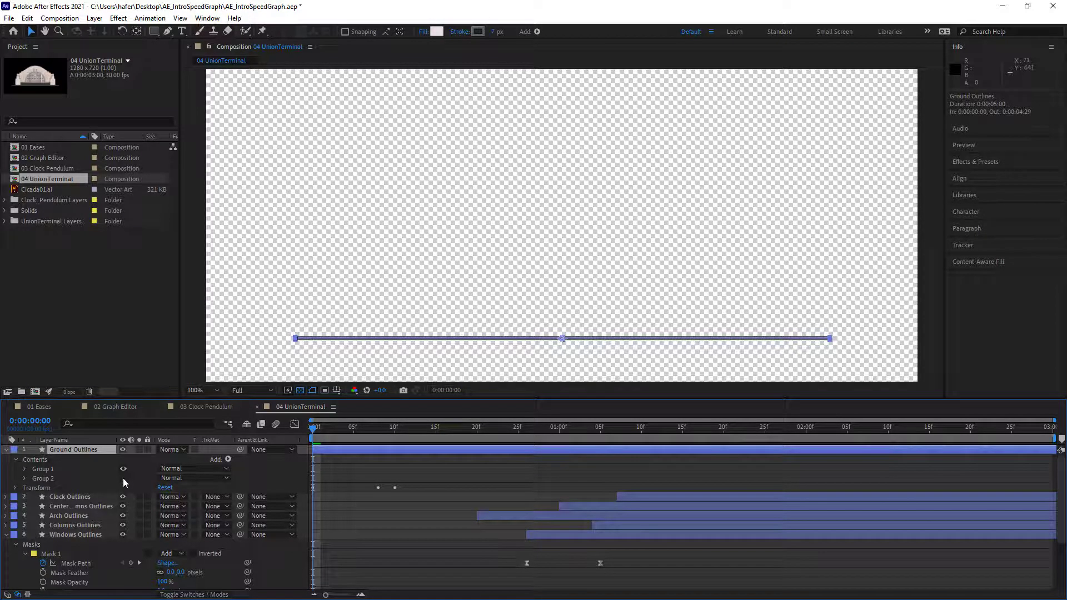
{"action": "left_click", "coordinate": [44, 478]}
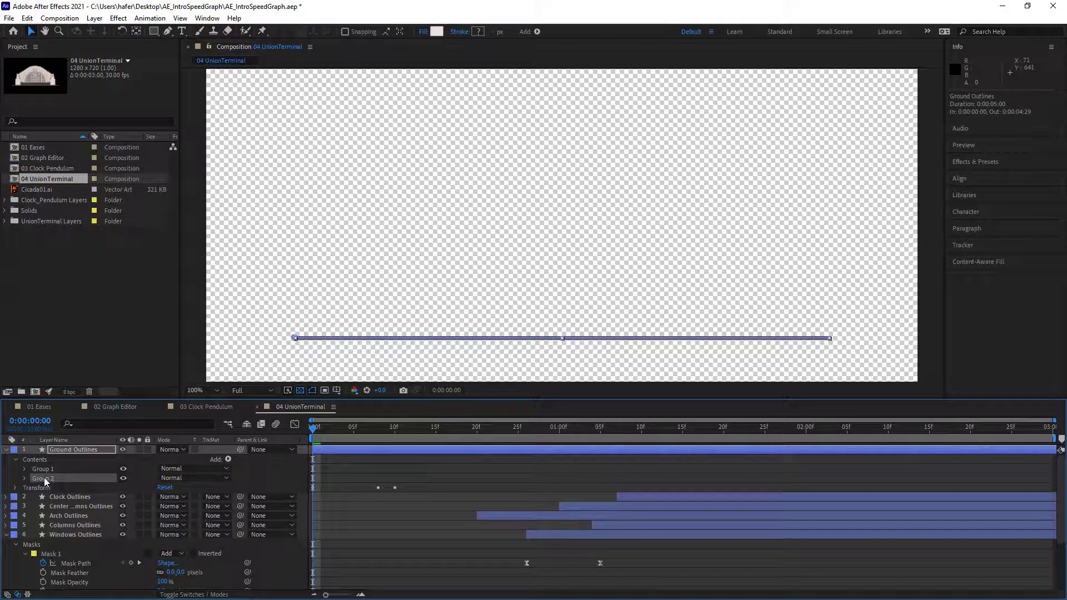
{"action": "key", "text": "Delete"}
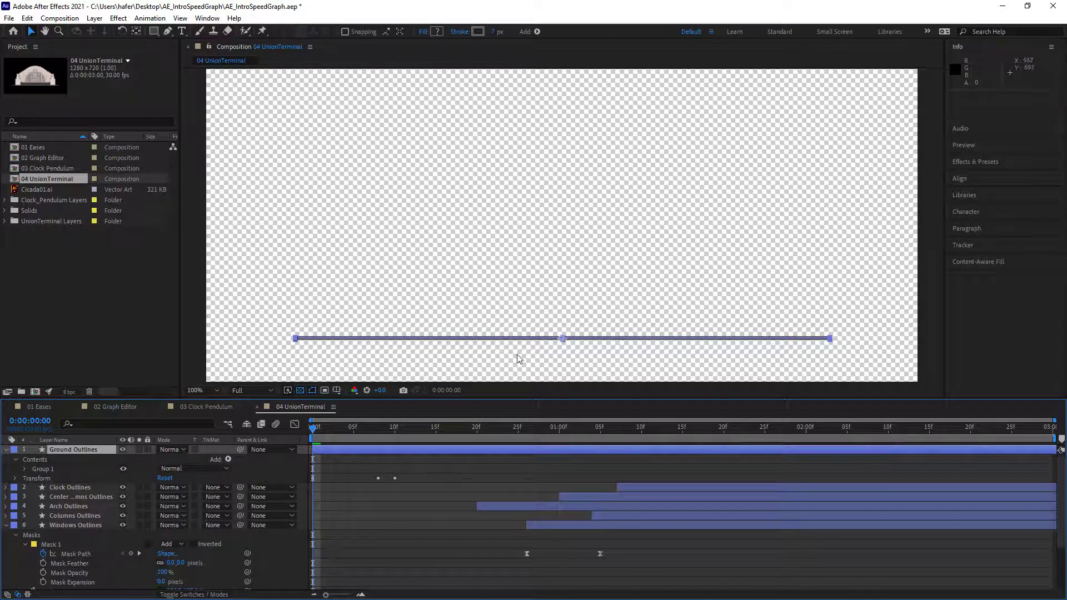
Review the remaining group's stroke properties and add a Trim Paths operator to the Ground Outlines layer's Contents.
{"action": "left_click", "coordinate": [455, 360]}
{"action": "left_click", "coordinate": [440, 338]}
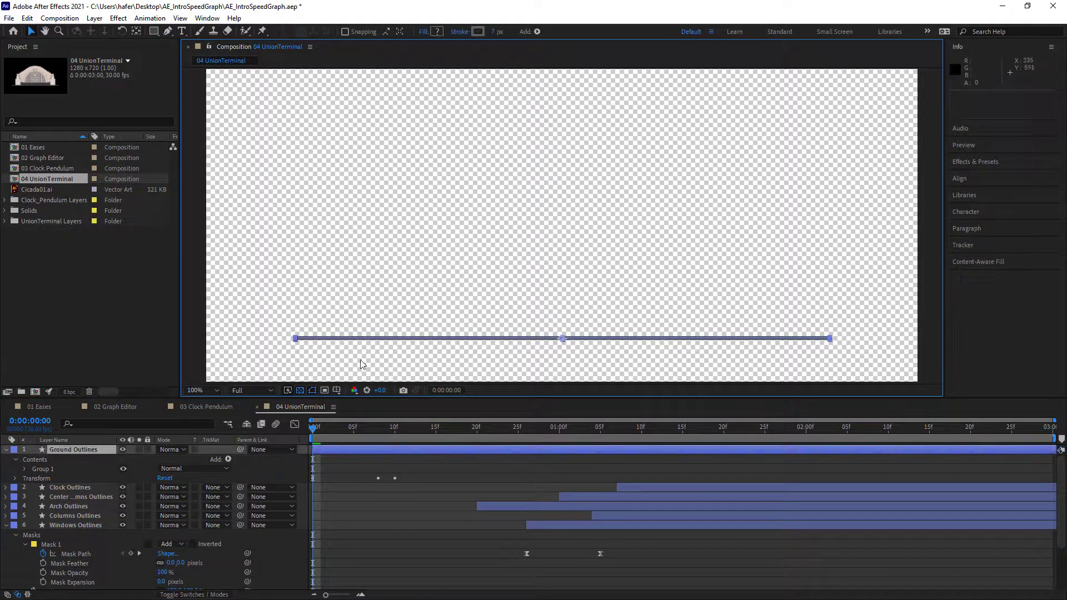
{"action": "left_click", "coordinate": [24, 469]}
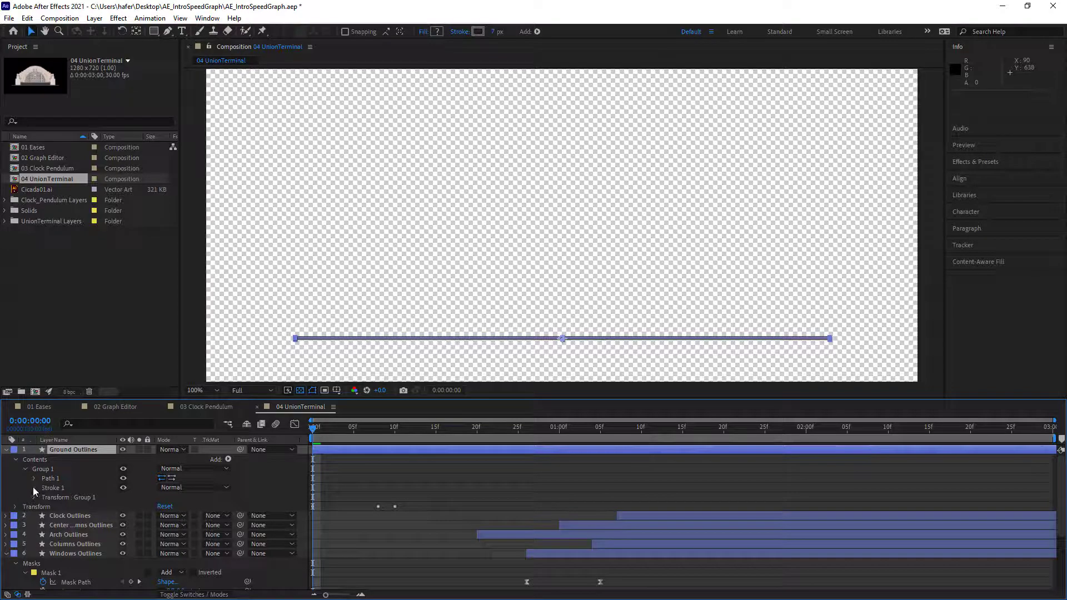
{"action": "left_click", "coordinate": [33, 487]}
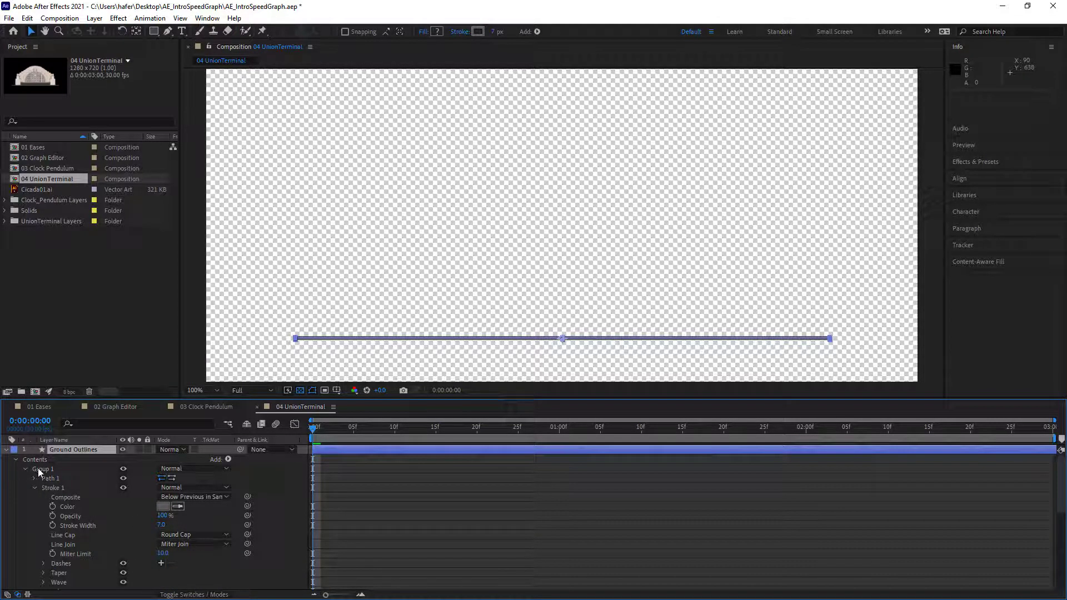
{"action": "left_click", "coordinate": [26, 470]}
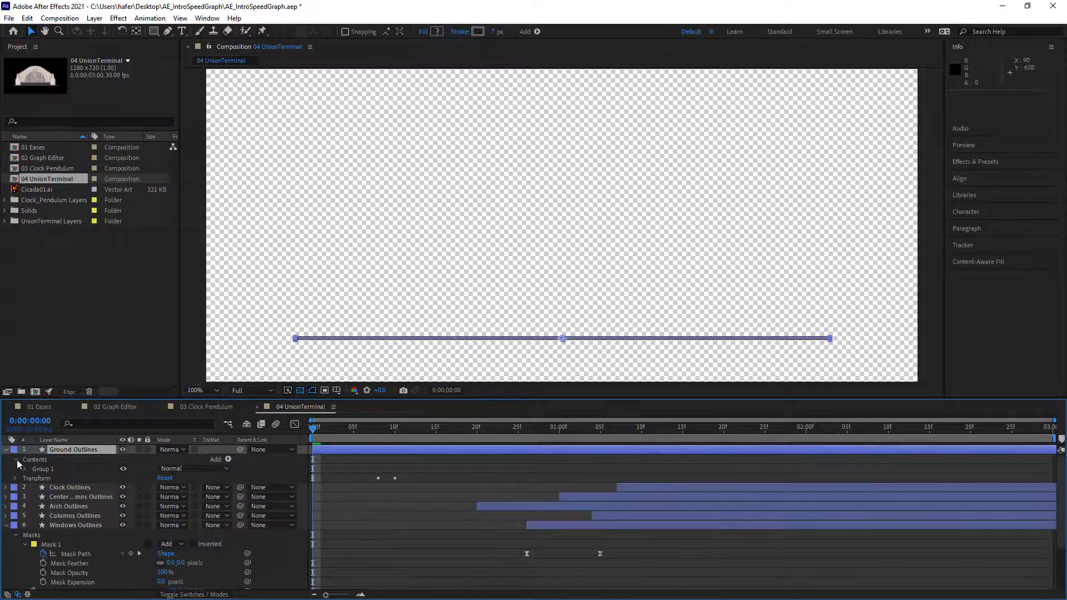
{"action": "left_click", "coordinate": [17, 461]}
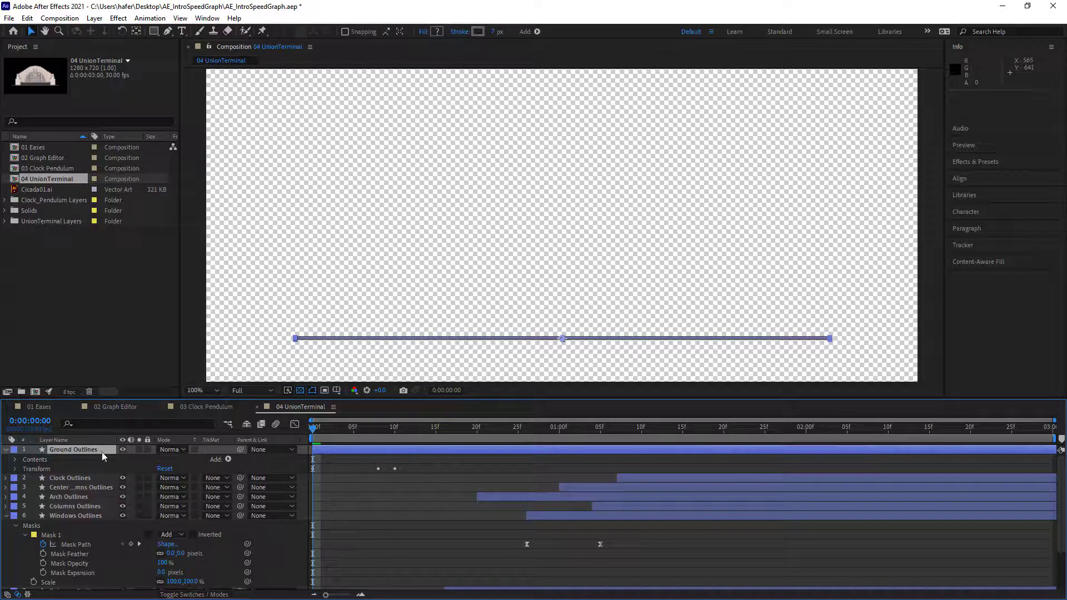
{"action": "left_click", "coordinate": [15, 460]}
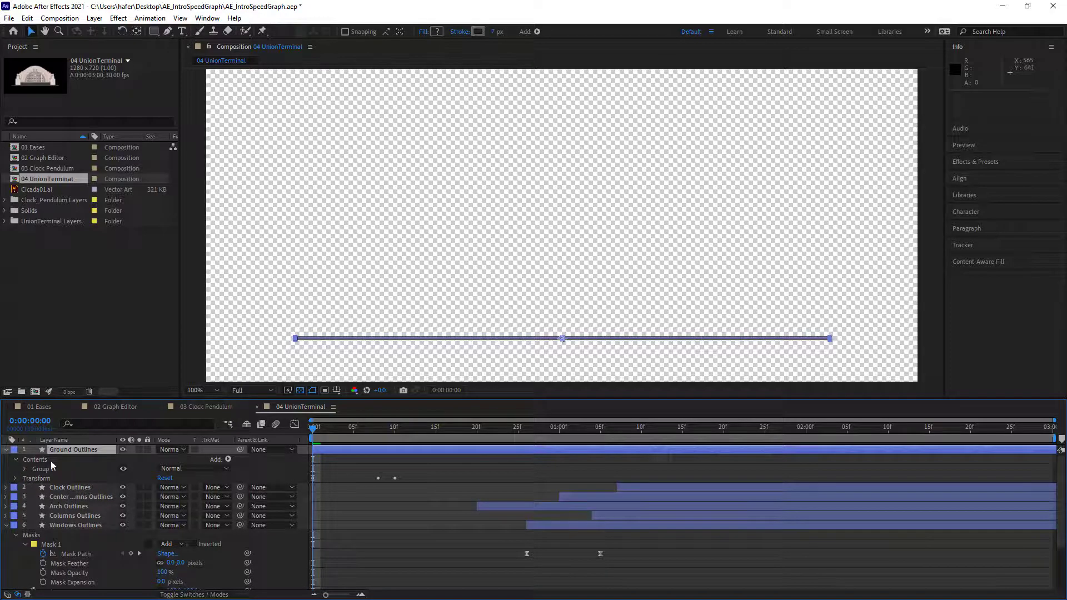
{"action": "left_click", "coordinate": [228, 459]}
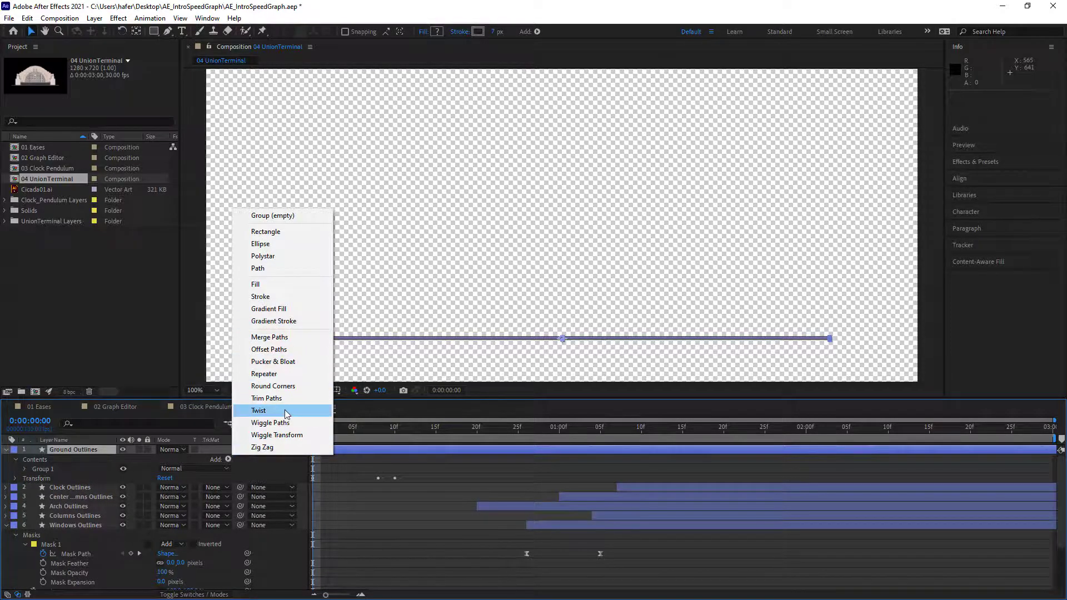
{"action": "left_click", "coordinate": [267, 398]}
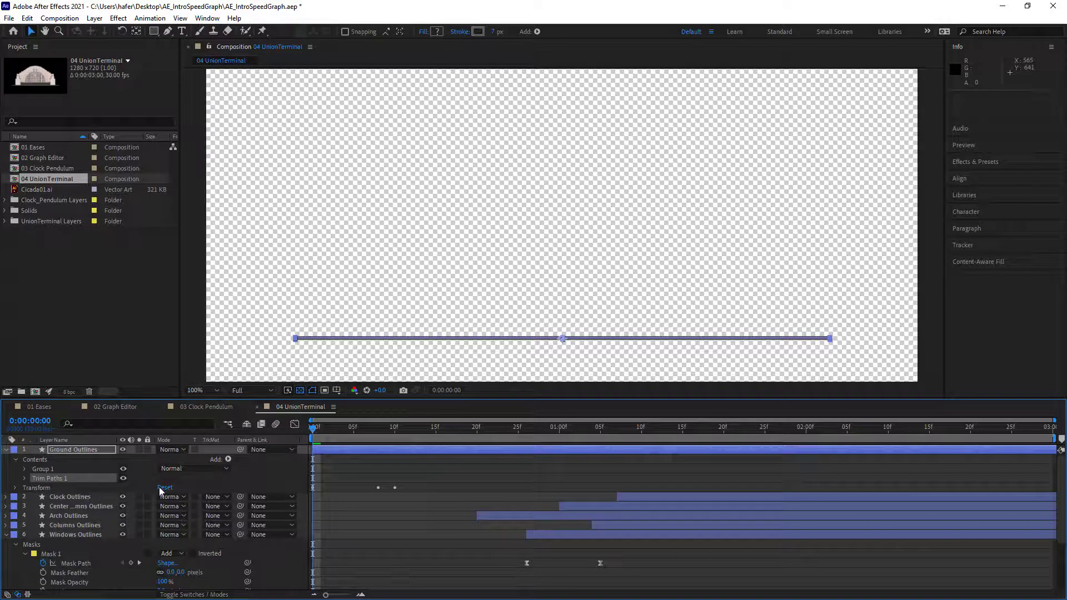
Set both the Start and End of the Ground Outlines layer's Trim Paths to 50%.
{"action": "left_click", "coordinate": [22, 469]}
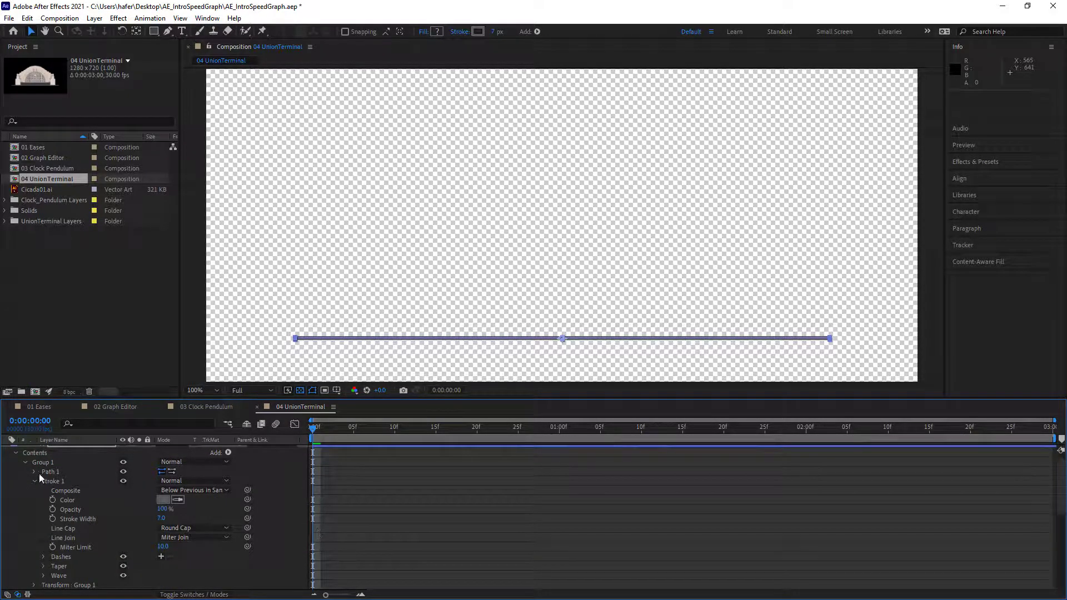
{"action": "left_click", "coordinate": [26, 463]}
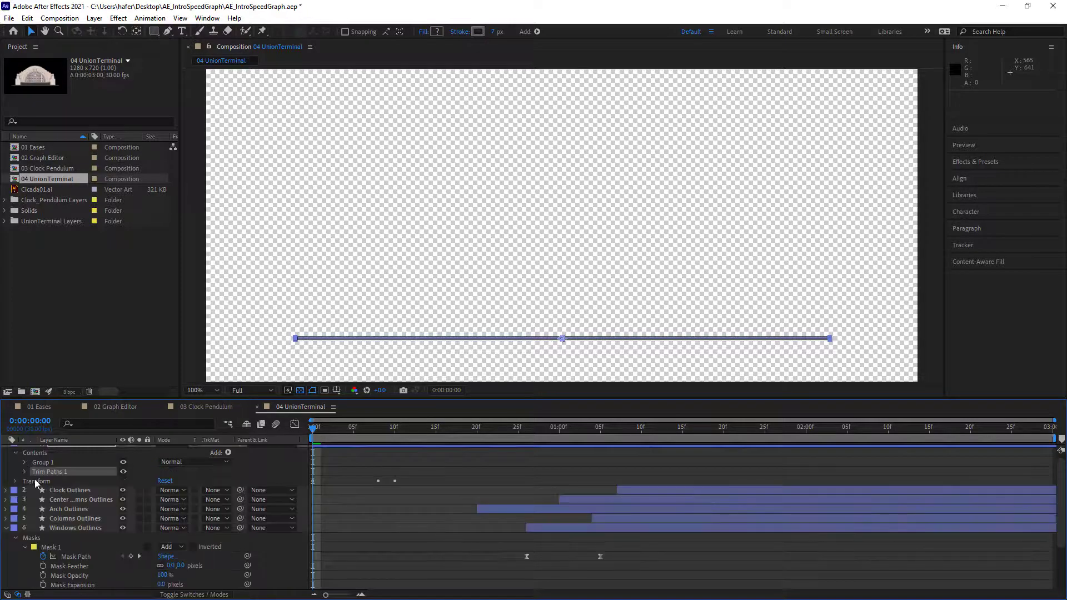
{"action": "left_click", "coordinate": [24, 472]}
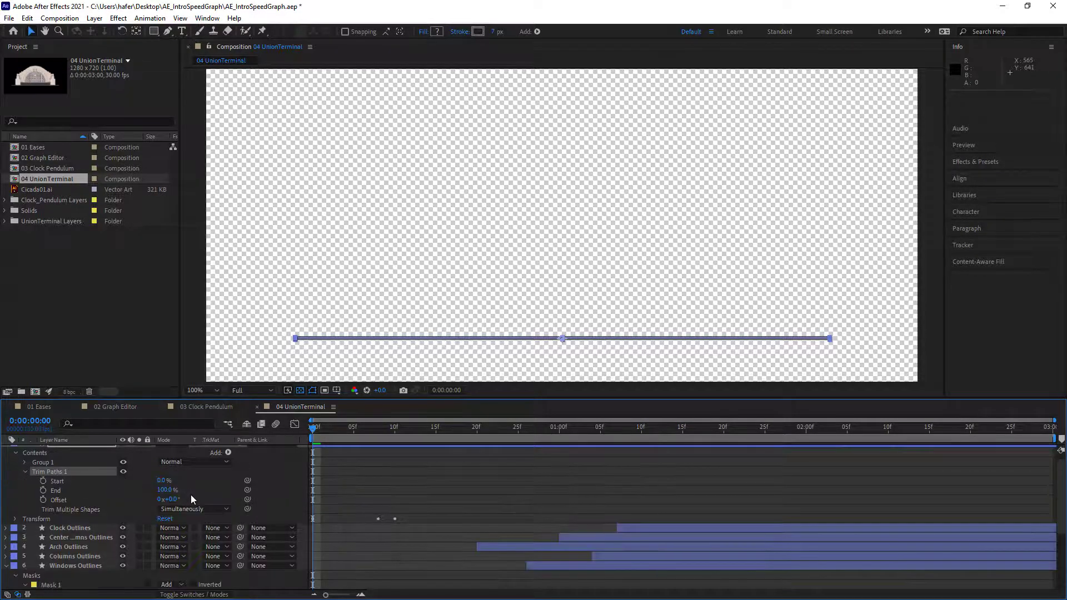
{"action": "left_click", "coordinate": [161, 482]}
{"action": "key", "text": "Return"}
{"action": "left_click", "coordinate": [168, 492]}
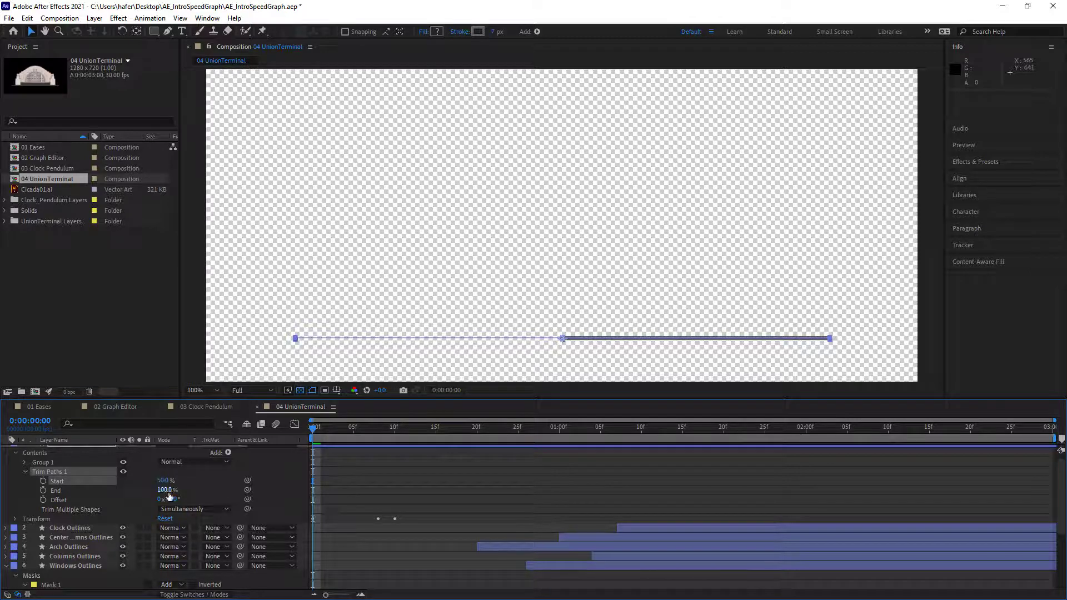
{"action": "left_click", "coordinate": [169, 491]}
{"action": "type", "text": "50"}
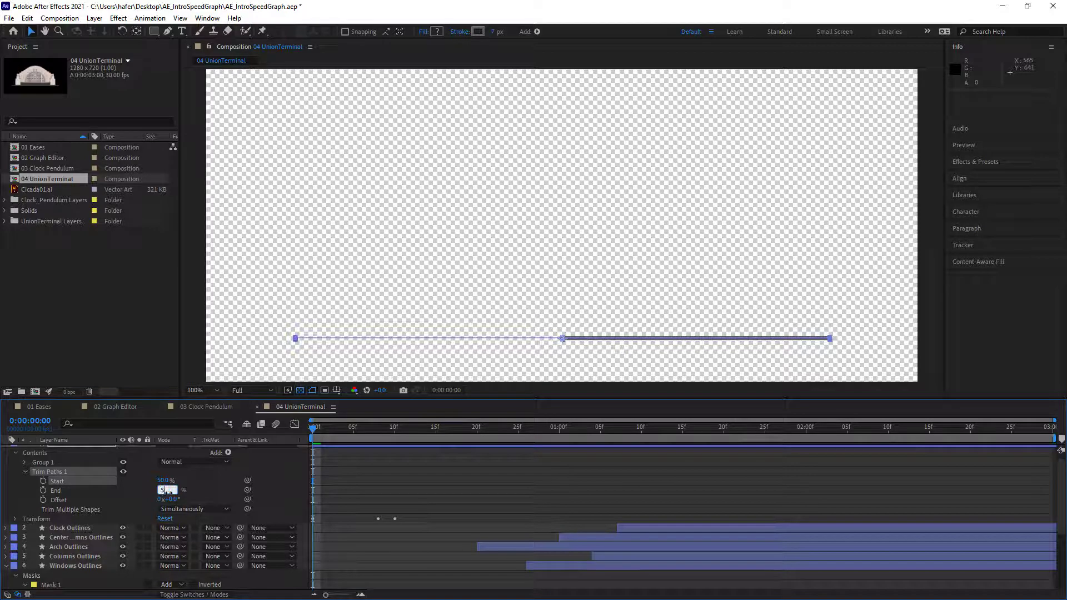
{"action": "key", "text": "Return"}
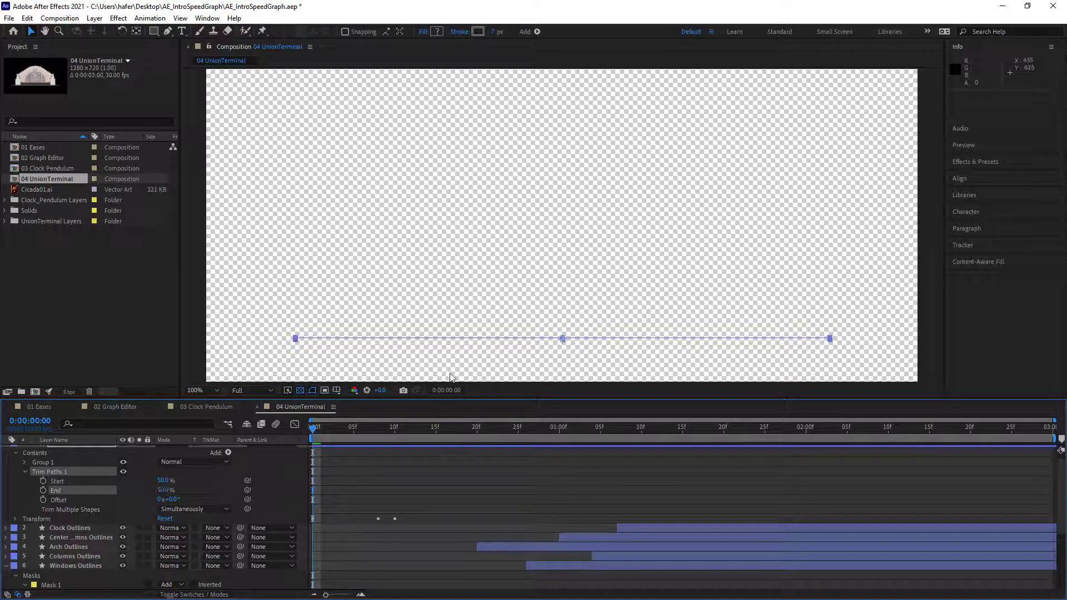
{"action": "left_click", "coordinate": [487, 354]}
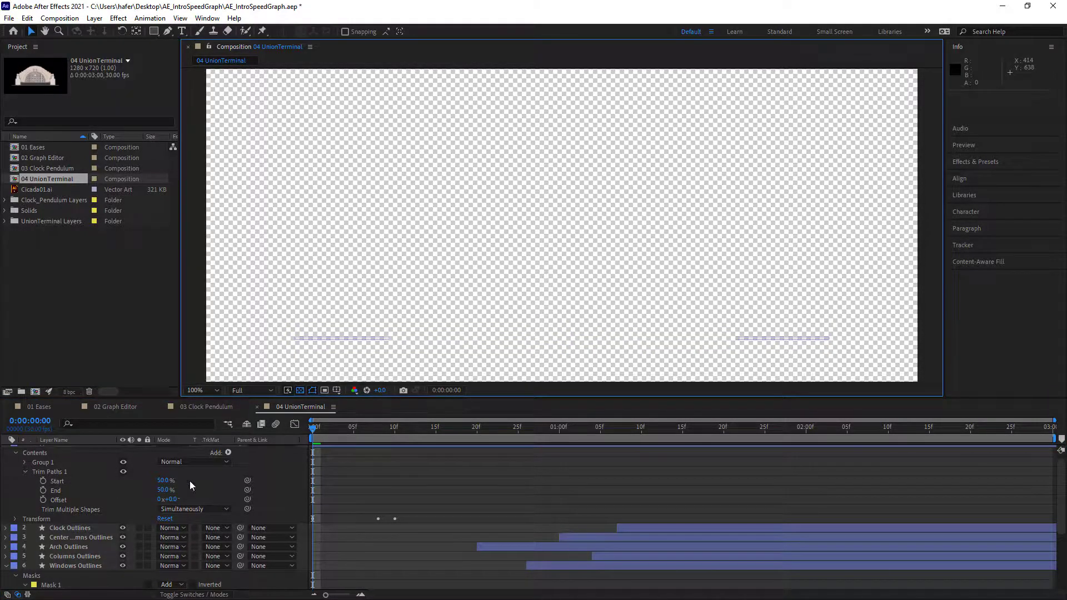
Enable keyframing for the Trim Paths Start and End properties at the first frame.
{"action": "left_click", "coordinate": [313, 431]}
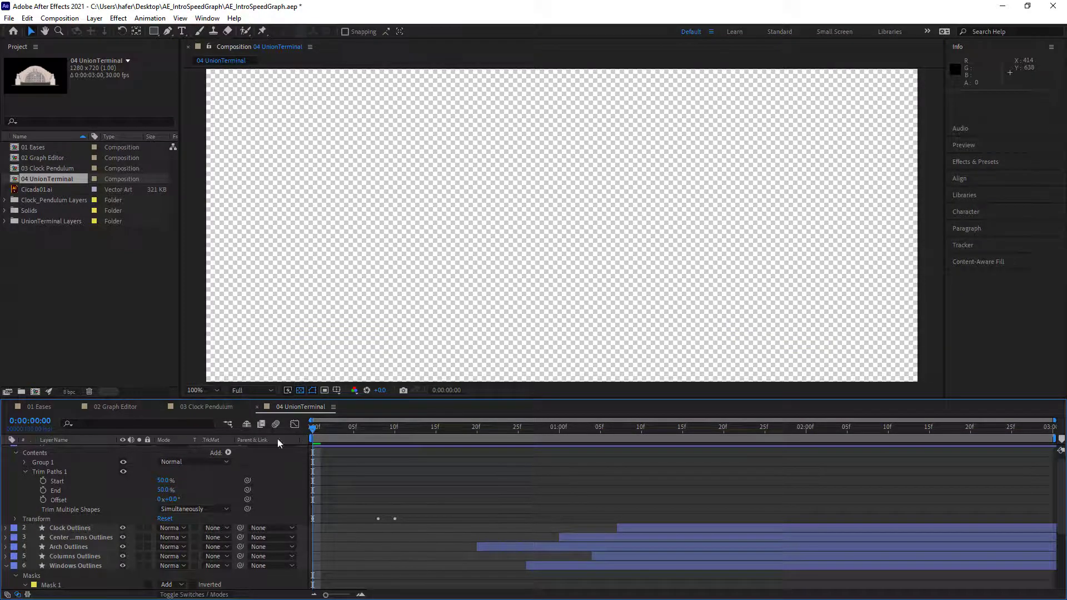
{"action": "left_click", "coordinate": [43, 481]}
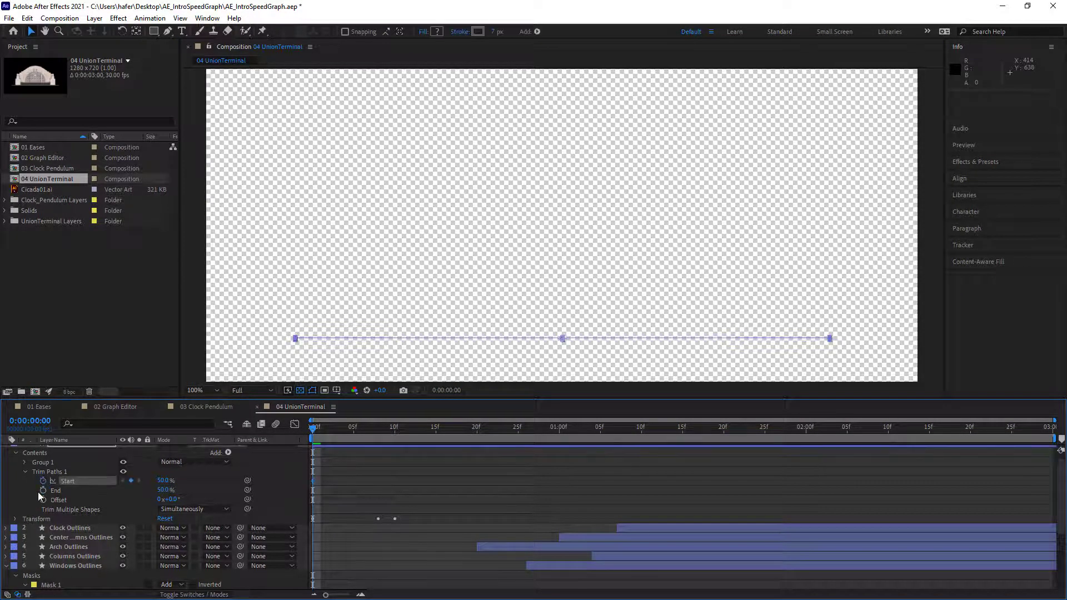
{"action": "left_click", "coordinate": [43, 490]}
At frame 6, keyframe the ground line's Trim Paths Start at 0% and End at 100%.
{"action": "mouse_move", "coordinate": [320, 425]}
{"action": "left_mouse_down"}
{"action": "mouse_move", "coordinate": [361, 432]}
{"action": "mouse_move", "coordinate": [354, 437]}
{"action": "left_mouse_up"}
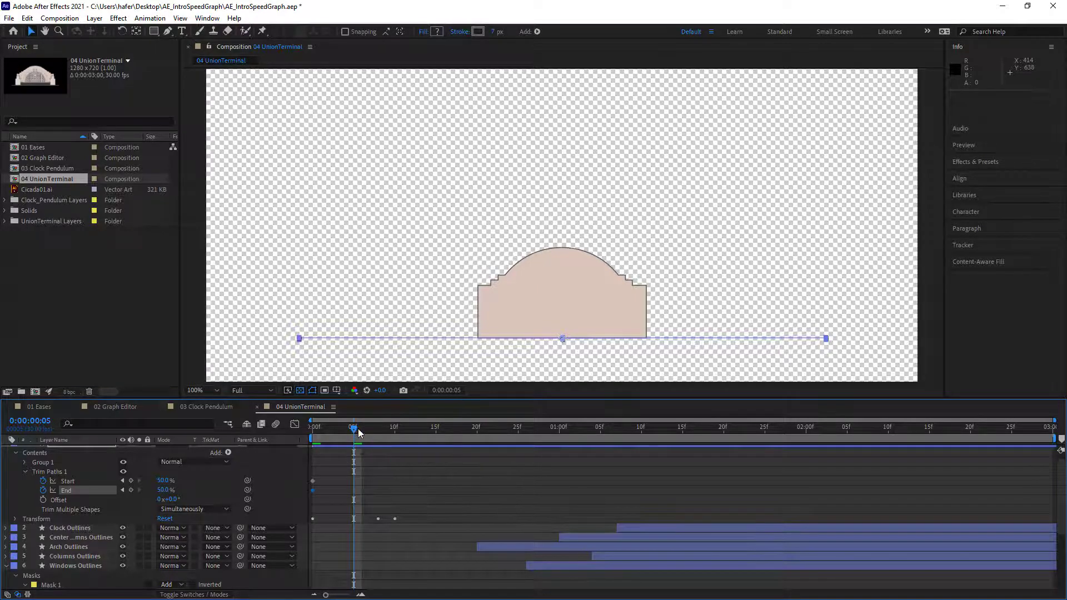
{"action": "left_click", "coordinate": [363, 431]}
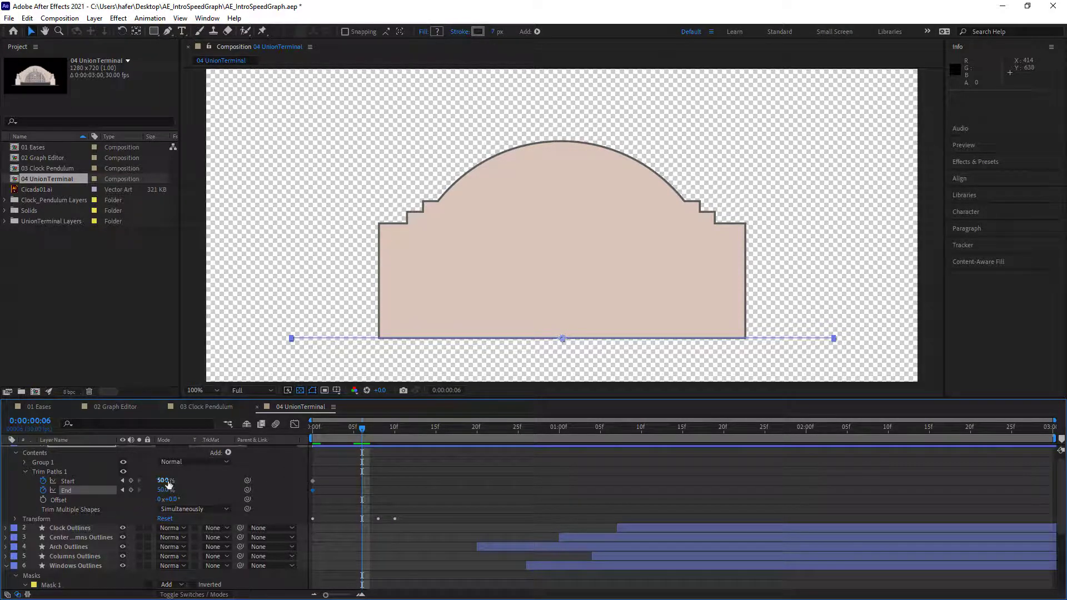
{"action": "left_click_drag", "start_coordinate": [169, 483], "coordinate": [113, 482]}
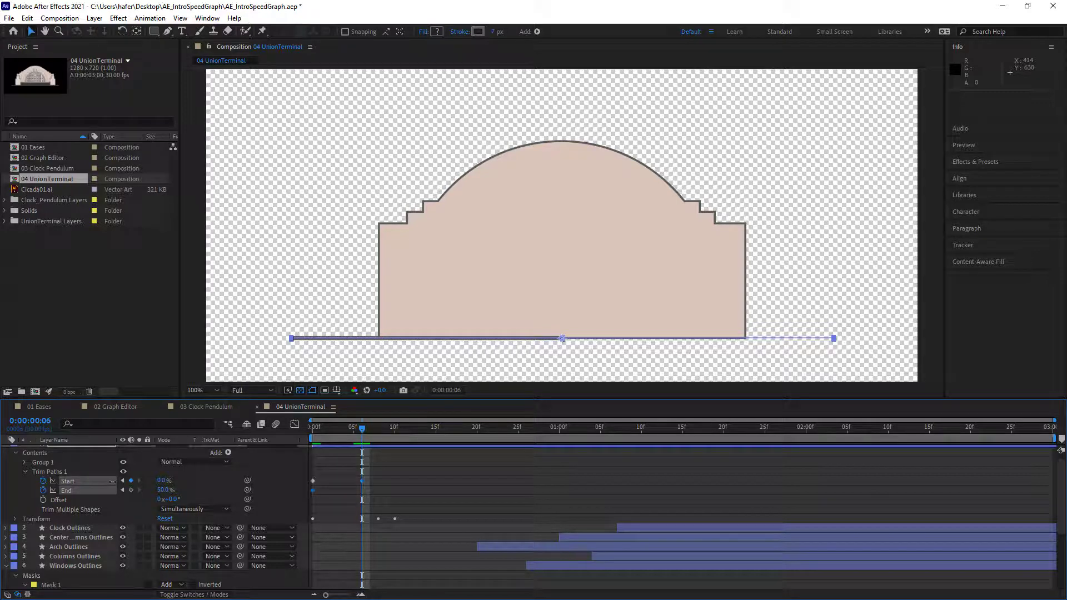
{"action": "left_click", "coordinate": [164, 490]}
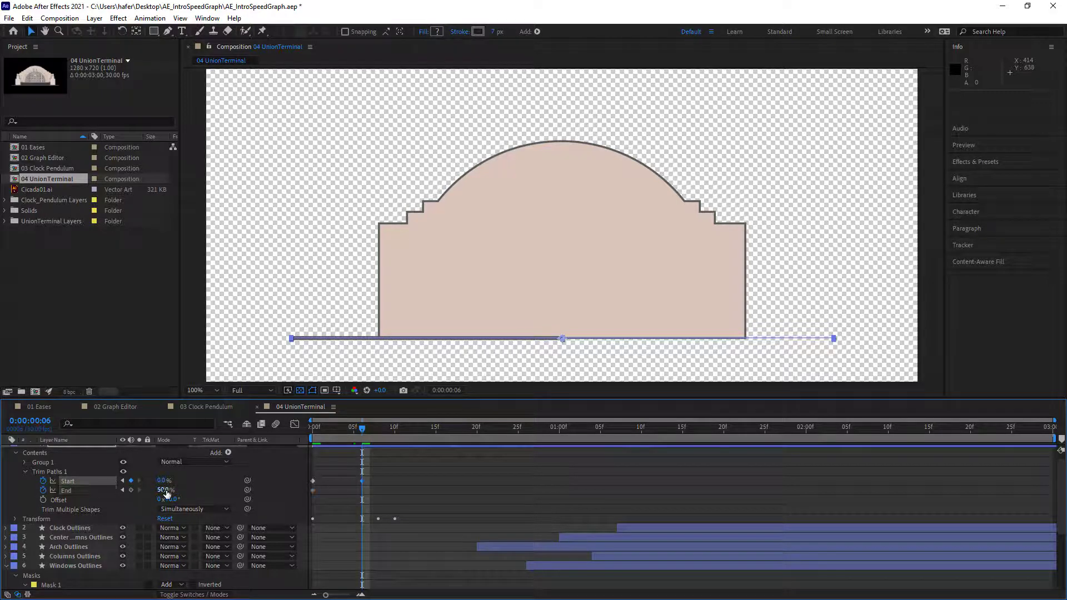
{"action": "left_click_drag", "start_coordinate": [166, 490], "coordinate": [241, 490]}
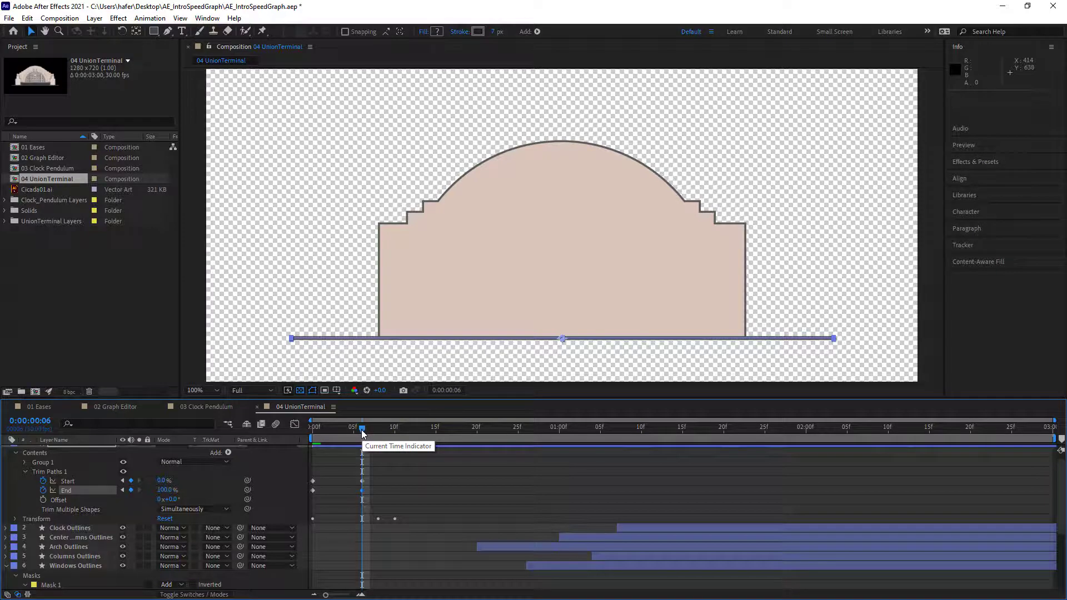
Play the composition twice from the first frame to check the ground line growing outward with the building.
{"action": "key", "text": "Home"}
{"action": "key", "text": "space"}
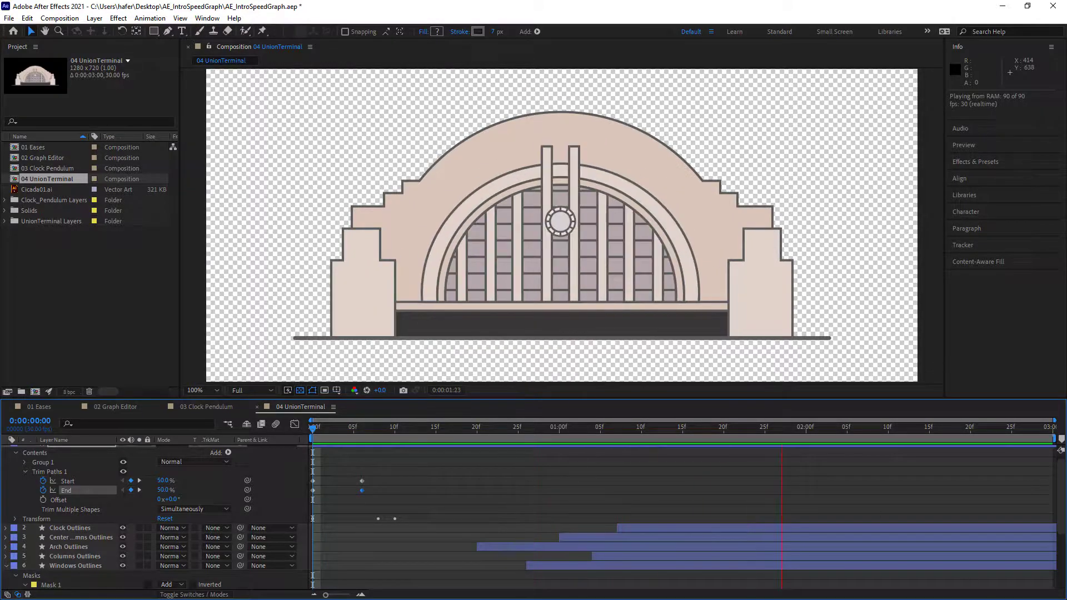
{"action": "key", "text": "space"}
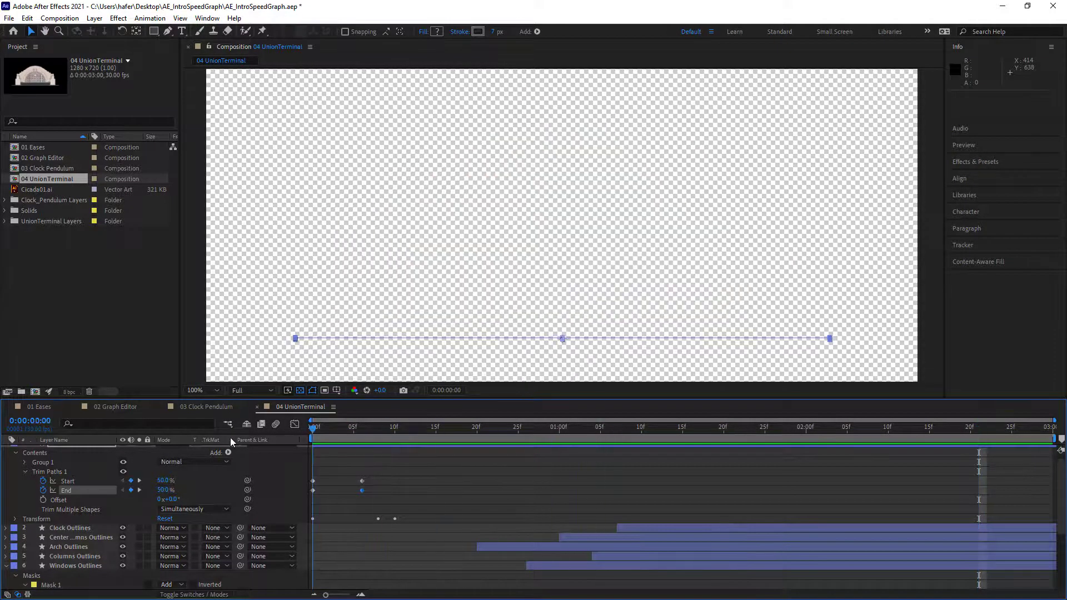
{"action": "key", "text": "space"}
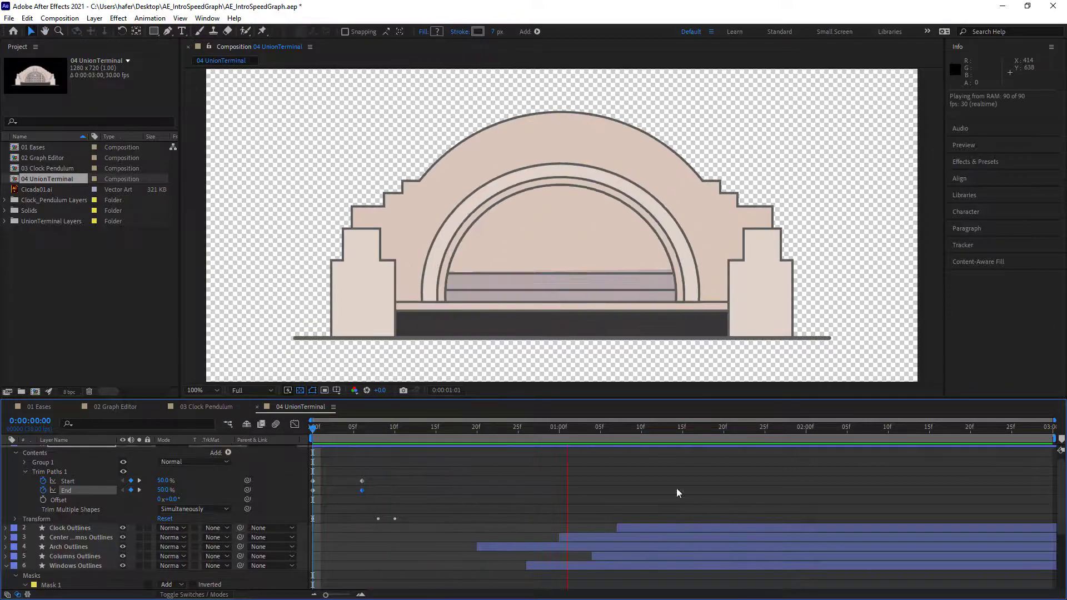
{"action": "key", "text": "space"}
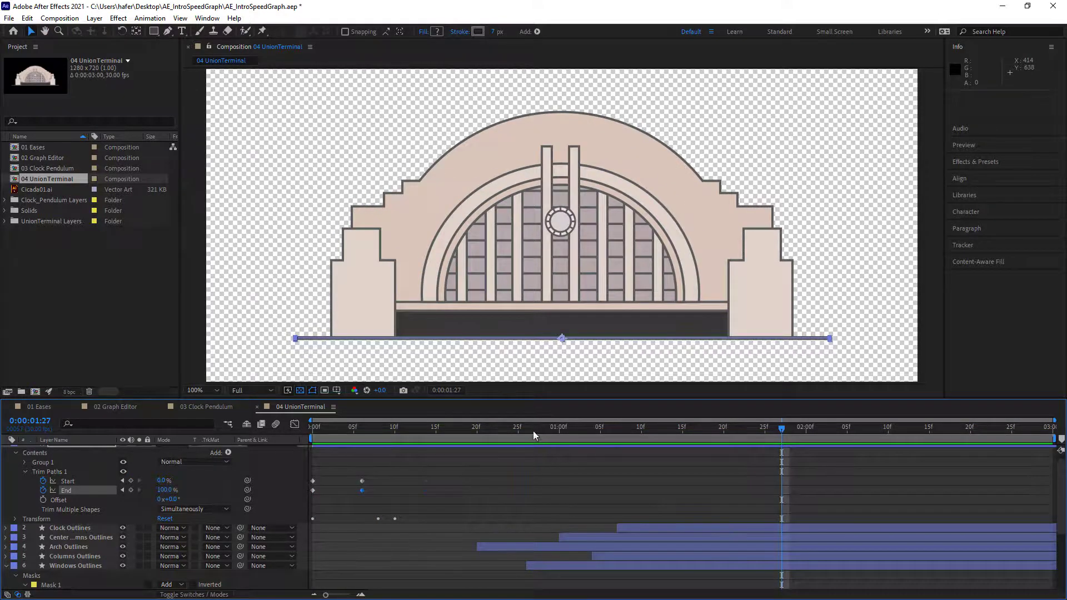
Collapse the Ground Outlines and Windows Outlines layers' properties in the timeline.
{"action": "scroll", "coordinate": [31, 464], "scroll_direction": "up", "scroll_amount": 1}
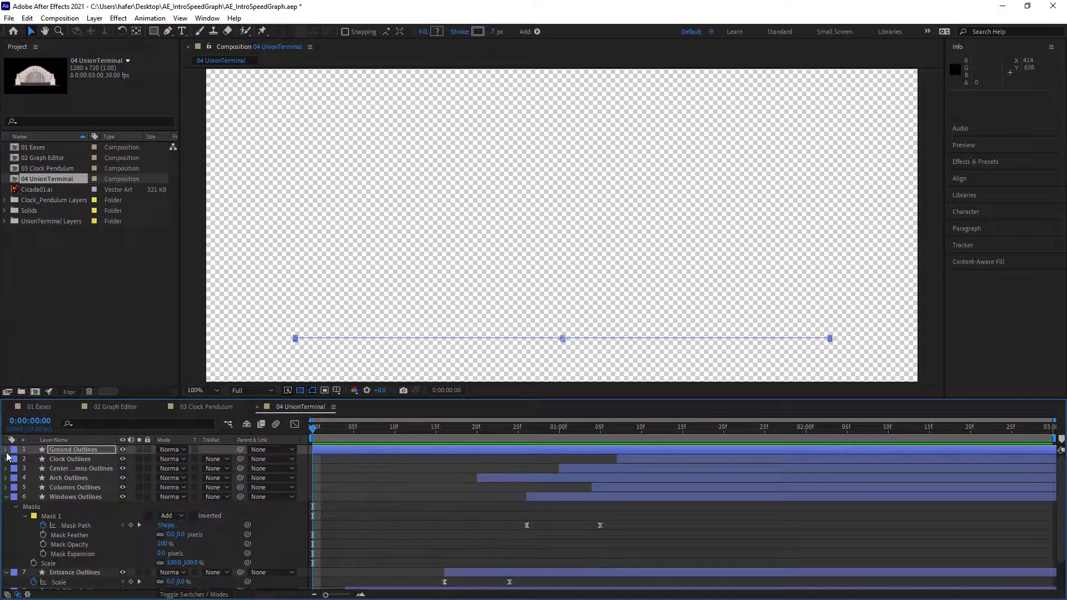
{"action": "left_click", "coordinate": [7, 450]}
{"action": "left_click", "coordinate": [6, 450]}
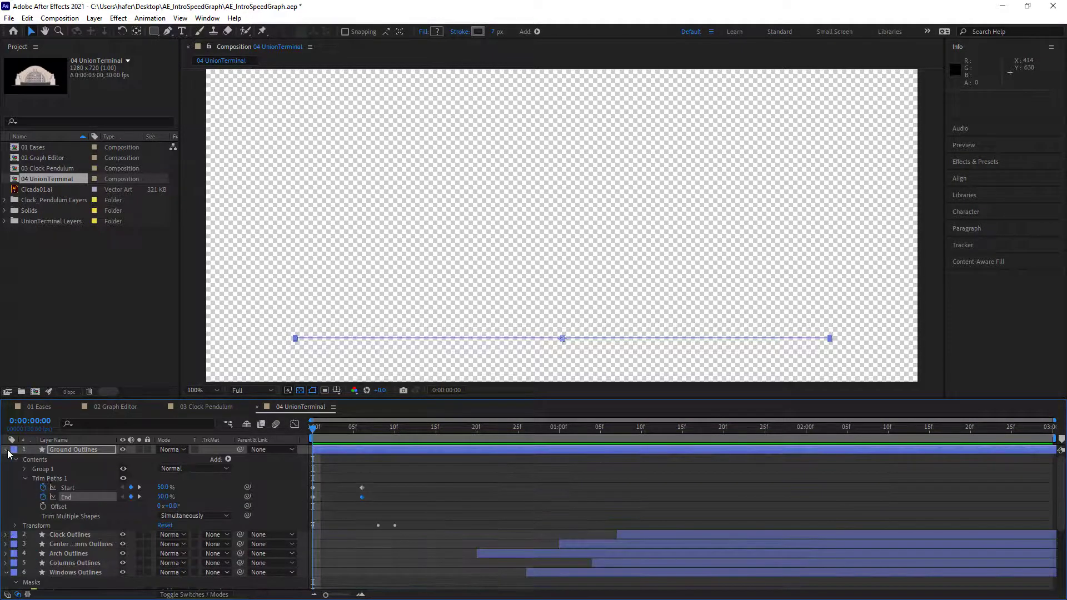
{"action": "left_click", "coordinate": [7, 450]}
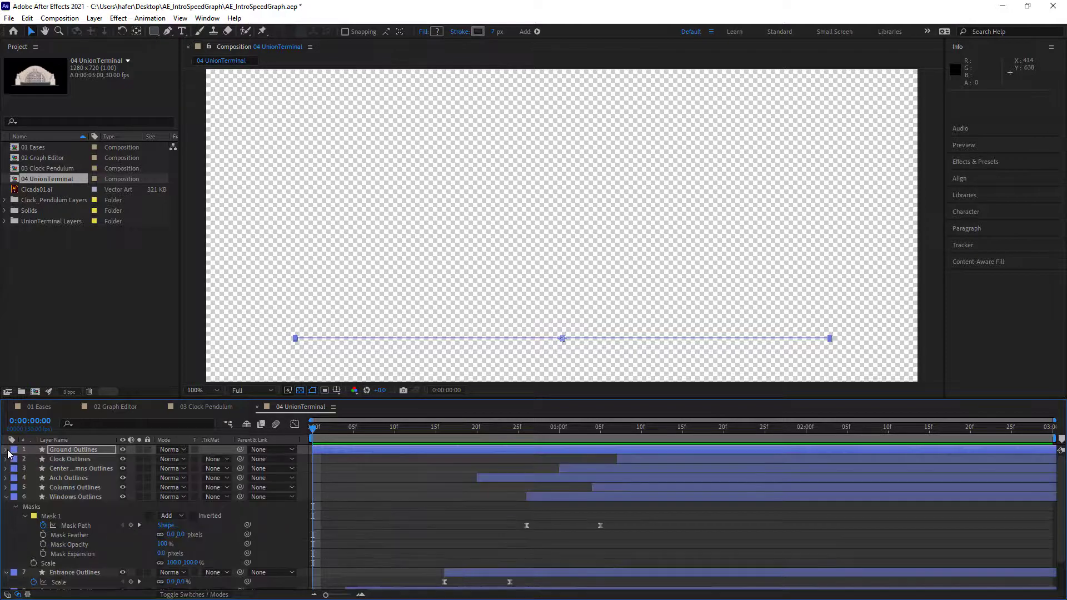
{"action": "left_click", "coordinate": [6, 498]}
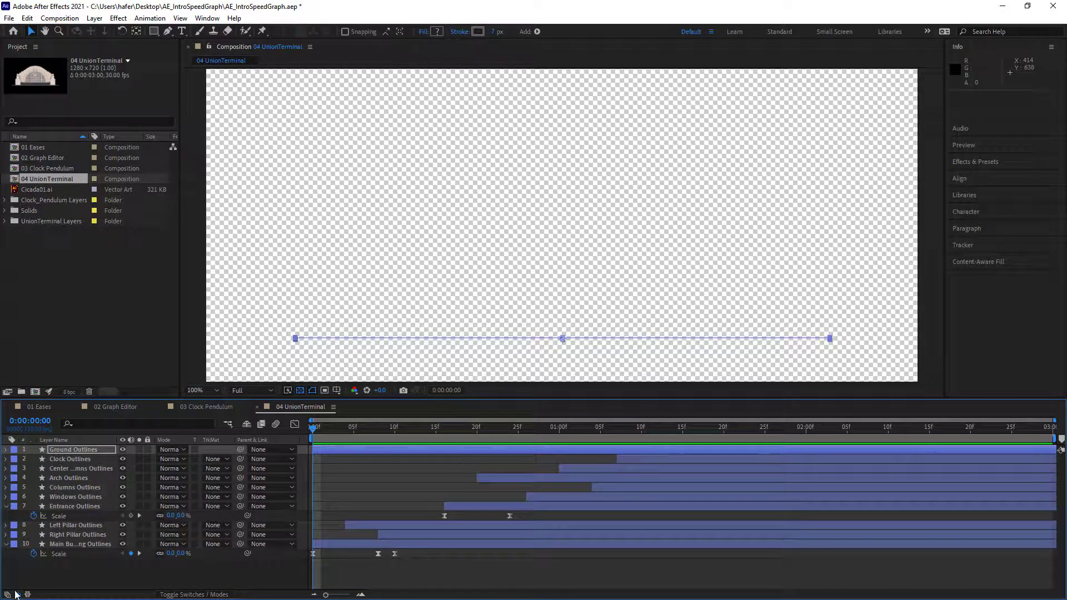
Play the composition from the first frame, then scrub back and forth through the first second to review the building's staggered reveal.
{"action": "left_click_drag", "start_coordinate": [602, 434], "coordinate": [213, 429]}
{"action": "key", "text": "space"}
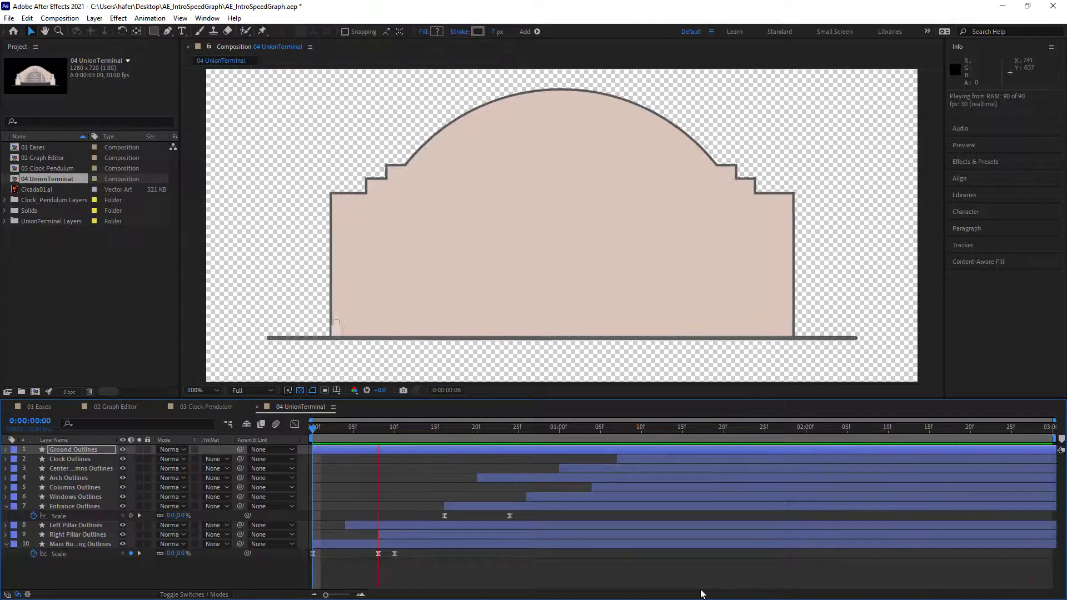
{"action": "left_click", "coordinate": [575, 427]}
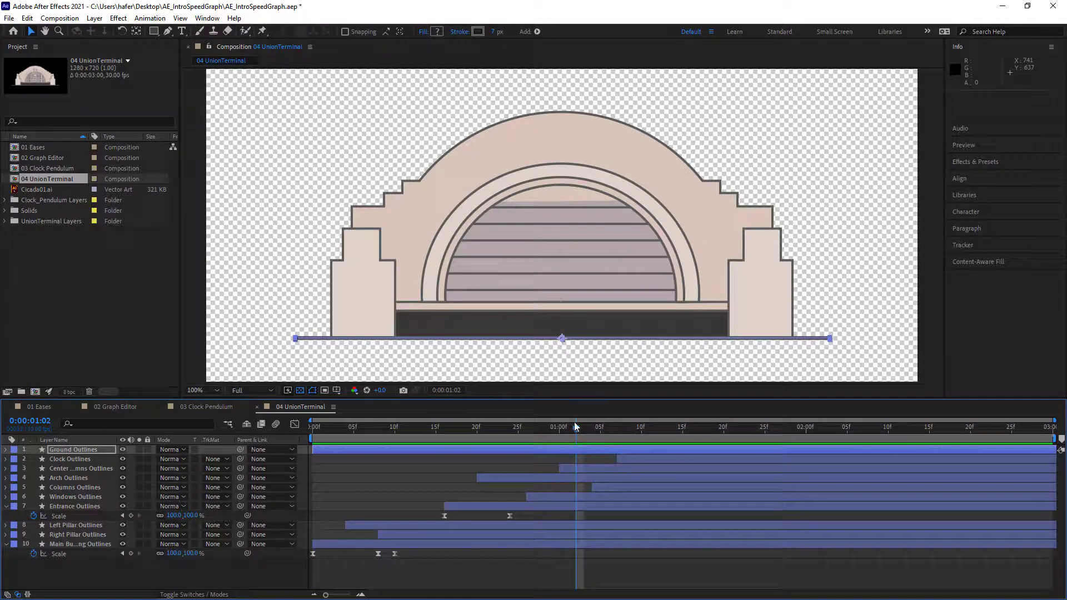
{"action": "mouse_move", "coordinate": [573, 427]}
{"action": "left_mouse_down"}
{"action": "mouse_move", "coordinate": [301, 435]}
{"action": "mouse_move", "coordinate": [569, 441]}
{"action": "left_mouse_up"}
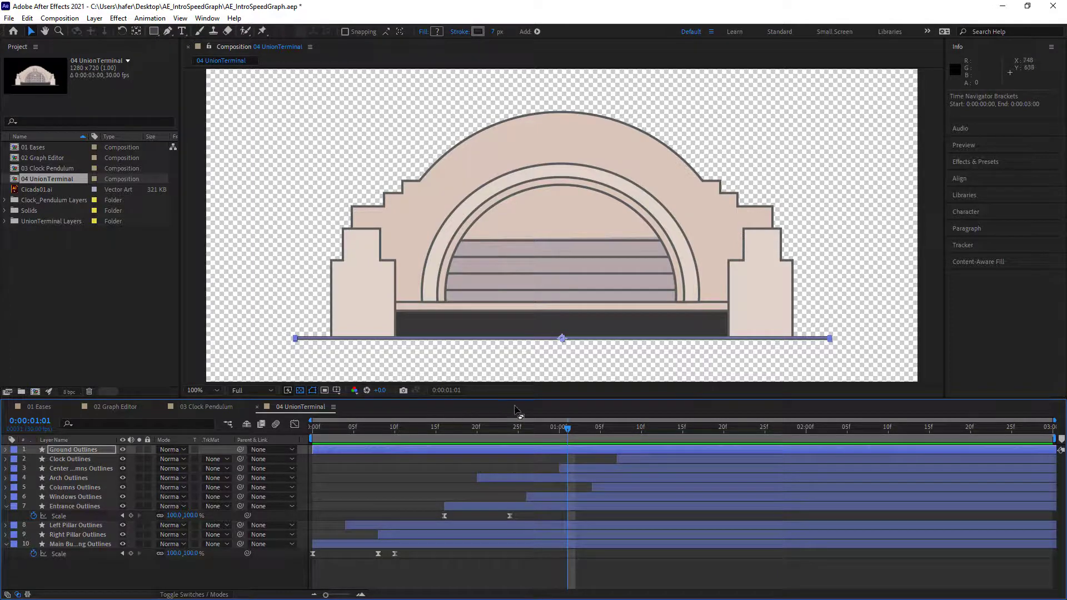
{"action": "left_click_drag", "start_coordinate": [570, 432], "coordinate": [444, 436]}
{"action": "left_click_drag", "start_coordinate": [370, 440], "coordinate": [496, 465]}
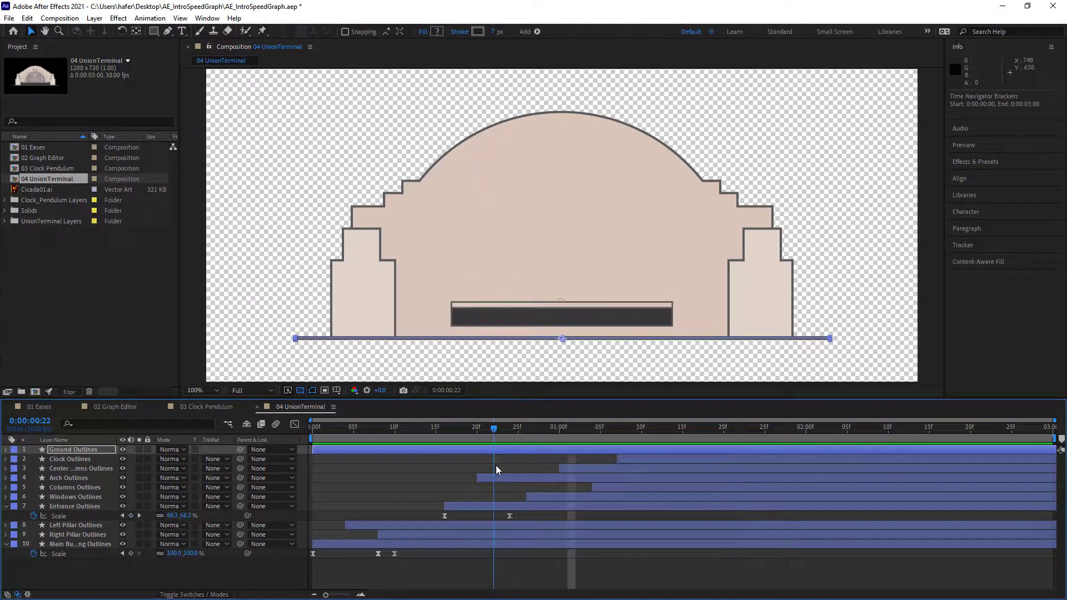
Create an off-white 1280 × 720 px solid and place it beneath all the Union Terminal layers as the background.
{"action": "scroll", "coordinate": [588, 238], "scroll_direction": "down", "scroll_amount": 2}
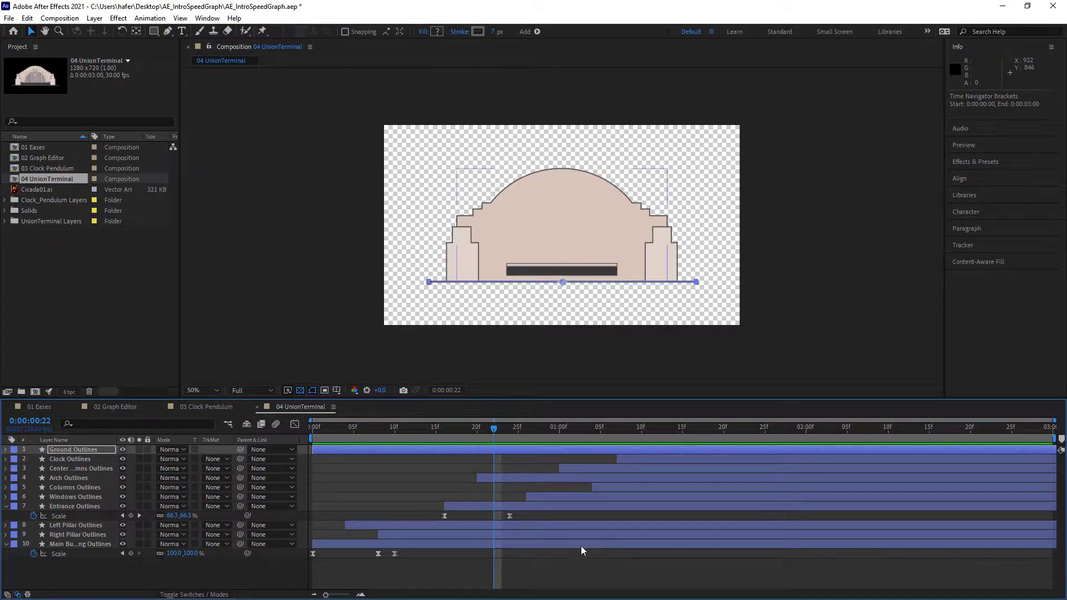
{"action": "left_click", "coordinate": [6, 544]}
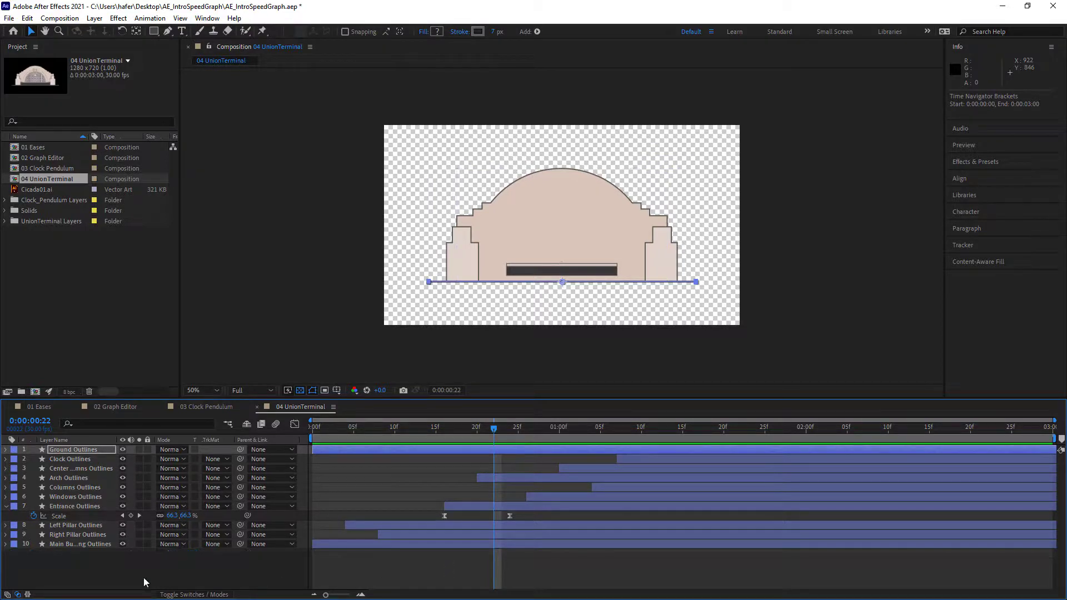
{"action": "left_click", "coordinate": [105, 578]}
{"action": "left_click", "coordinate": [94, 18]}
{"action": "mouse_move", "coordinate": [115, 34]}
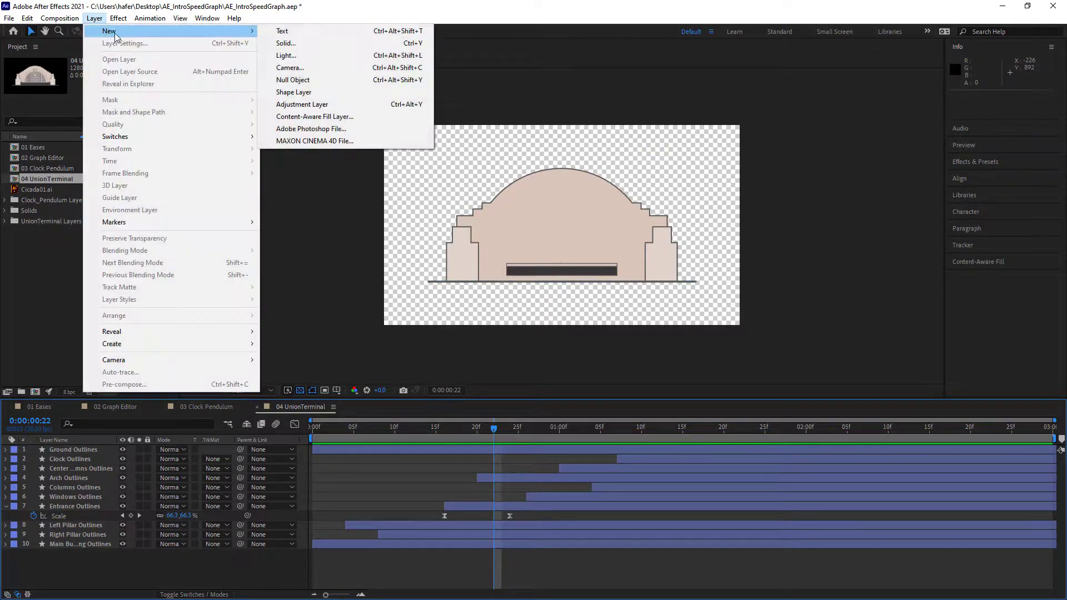
{"action": "left_click", "coordinate": [373, 43]}
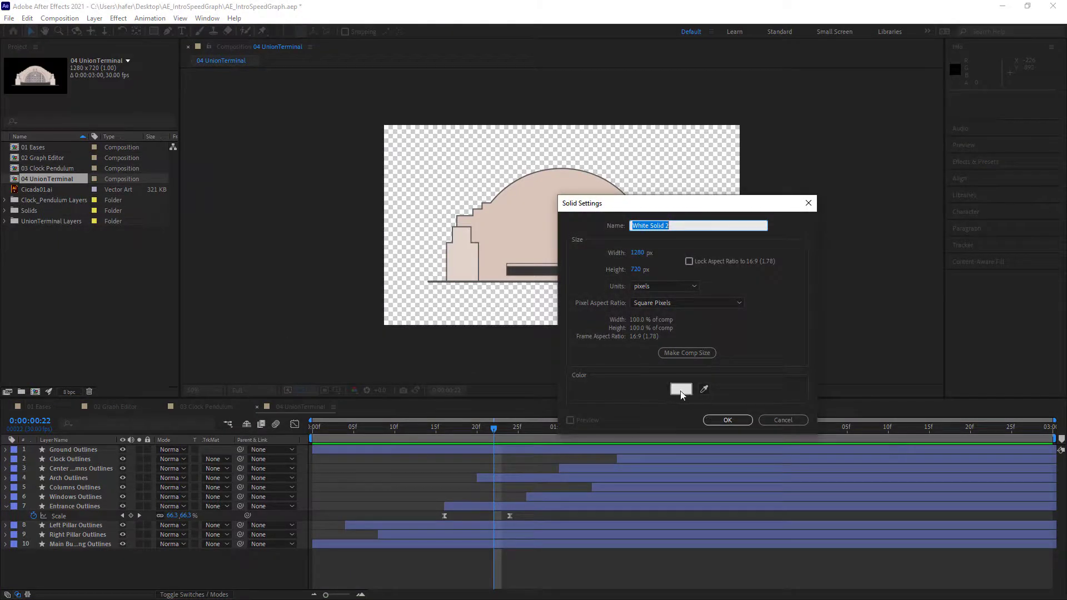
{"action": "left_click", "coordinate": [728, 421]}
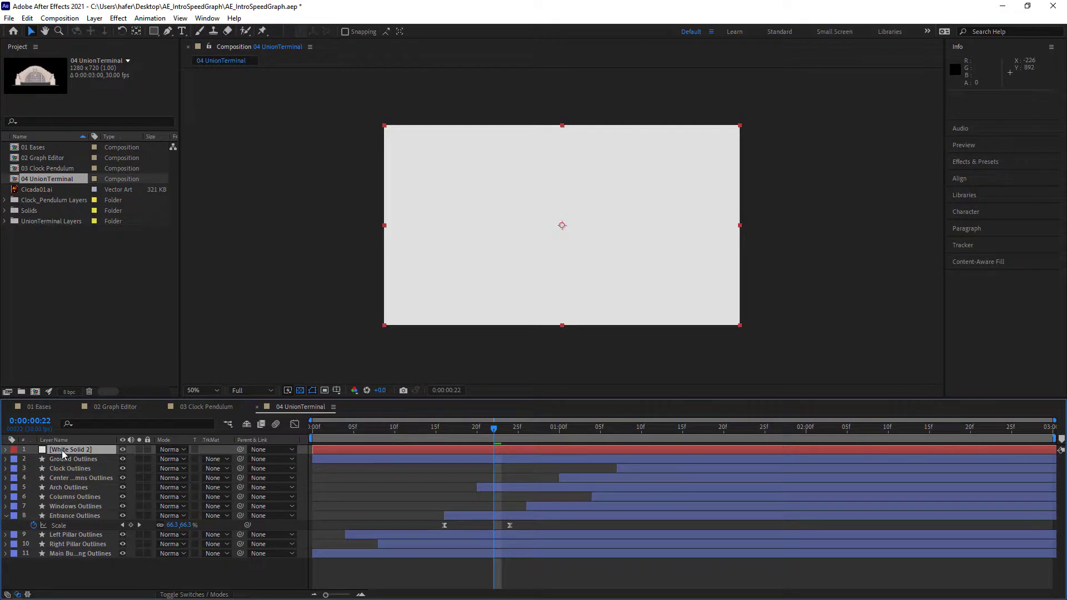
{"action": "left_click_drag", "start_coordinate": [62, 455], "coordinate": [68, 580]}
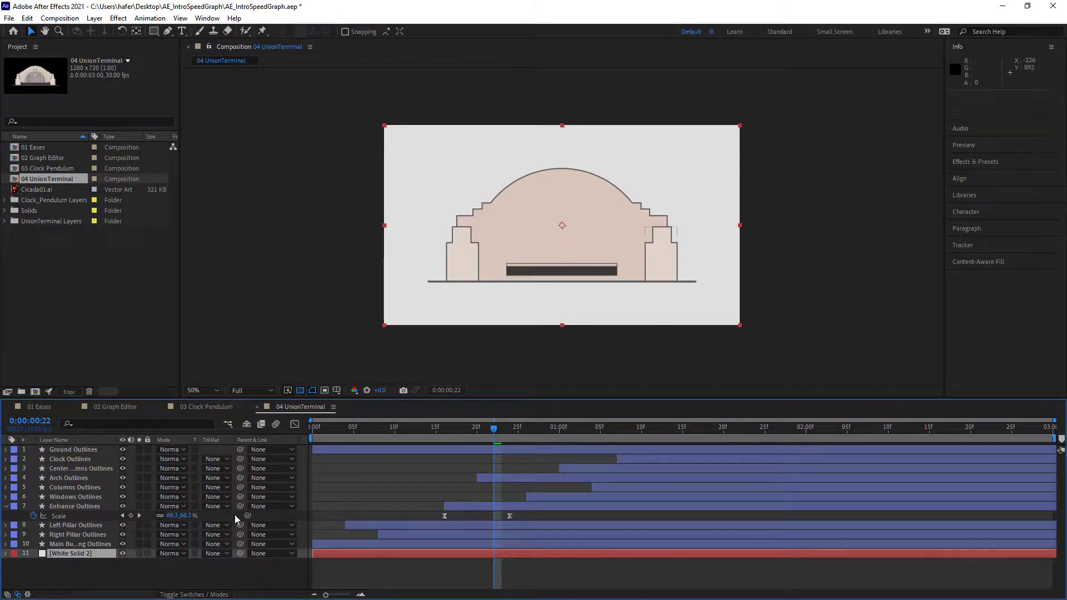
{"action": "left_click_drag", "start_coordinate": [494, 428], "coordinate": [757, 438]}
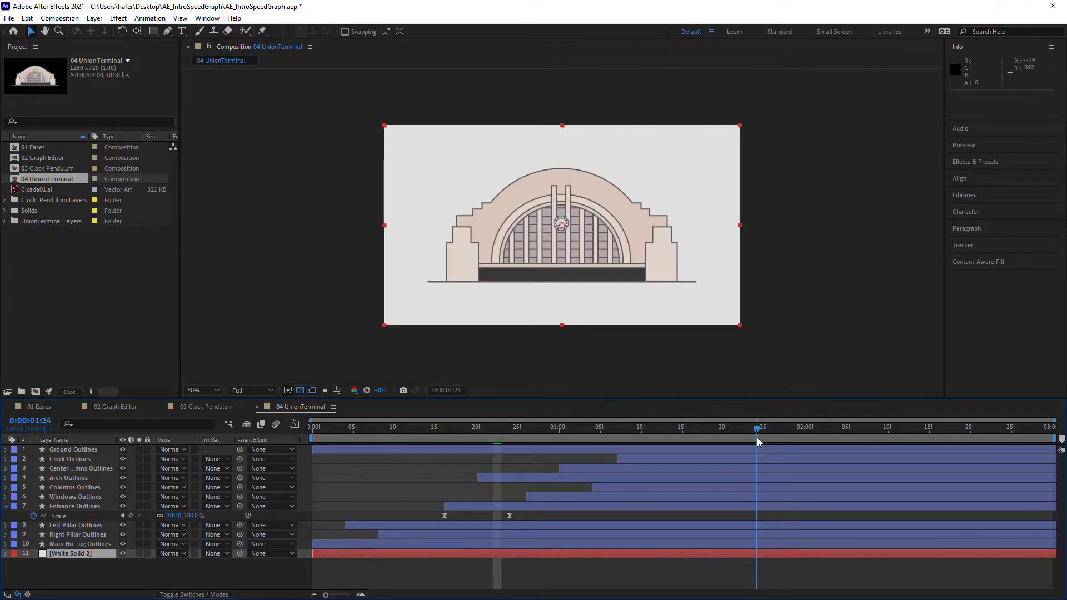